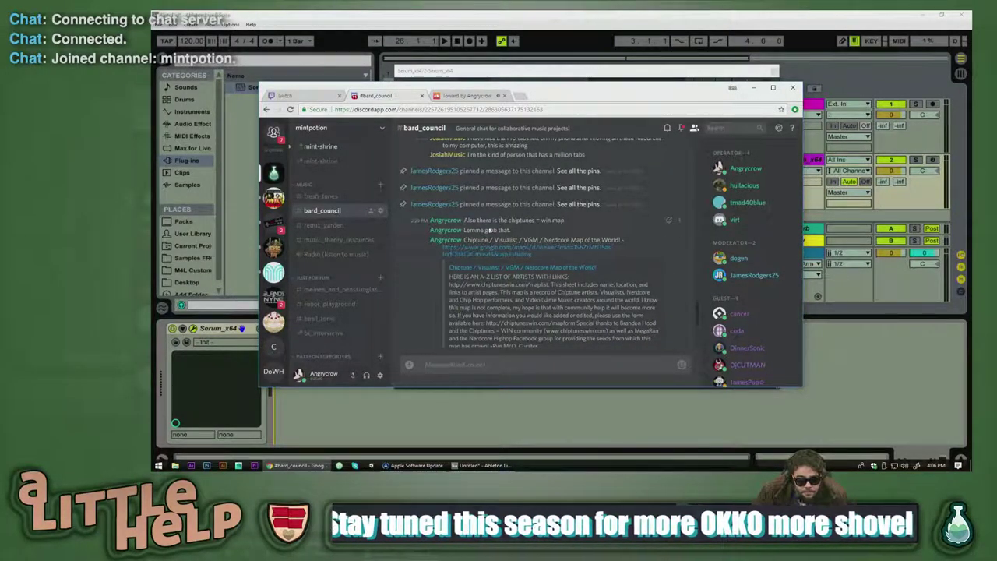
# - Read the latest messages in the bard_council Discord channel
pyautogui.scroll(-5, 574, 268)
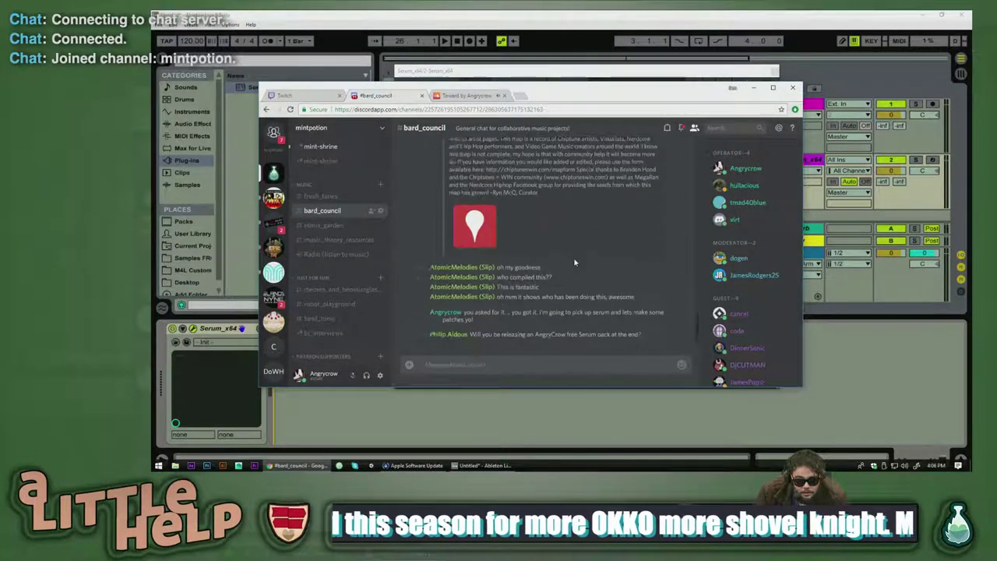
pyautogui.scroll(5, 337, 223)
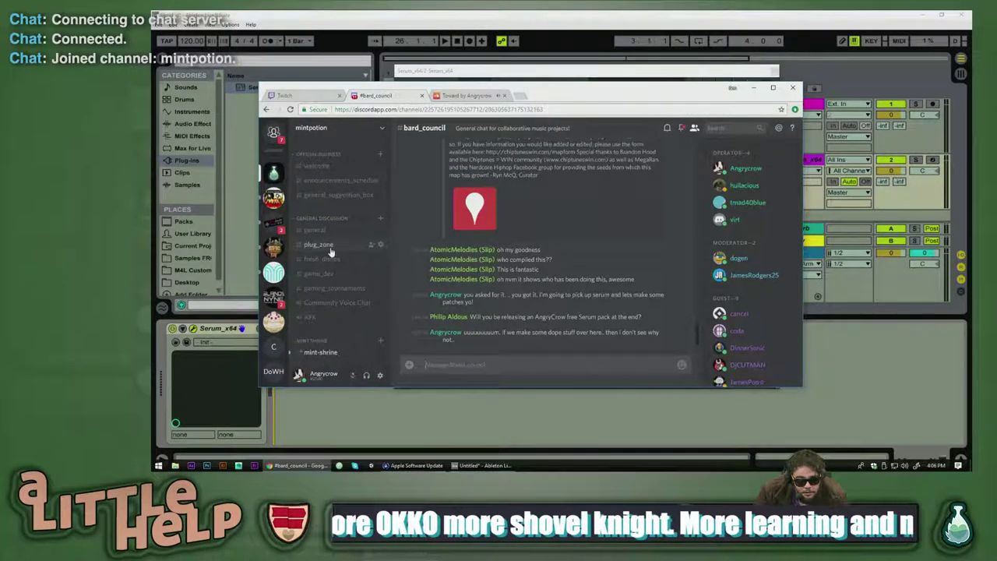
# - Show the SoundCloud track page and relaunch Chrome to apply its available update
pyautogui.click(467, 94)
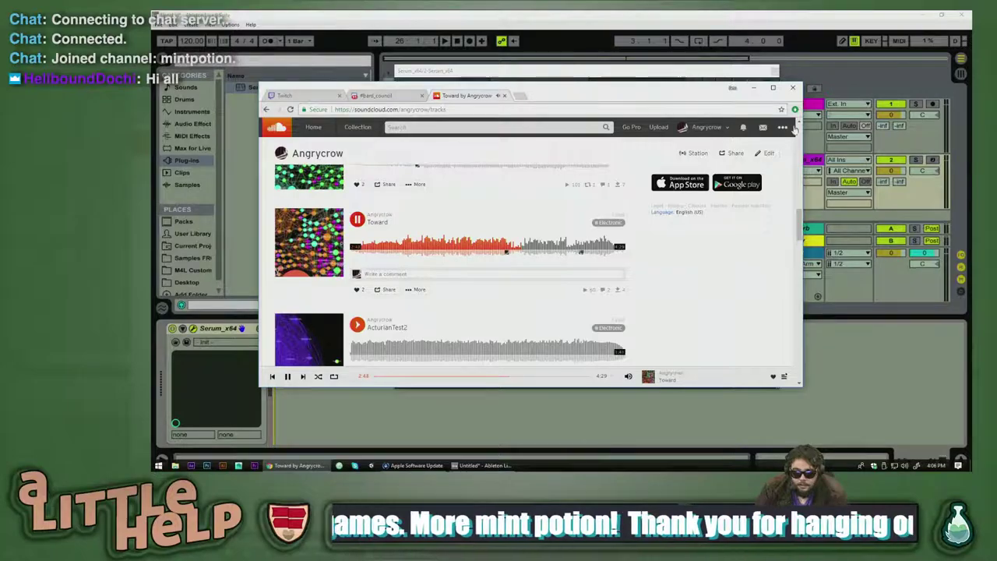
pyautogui.click(796, 109)
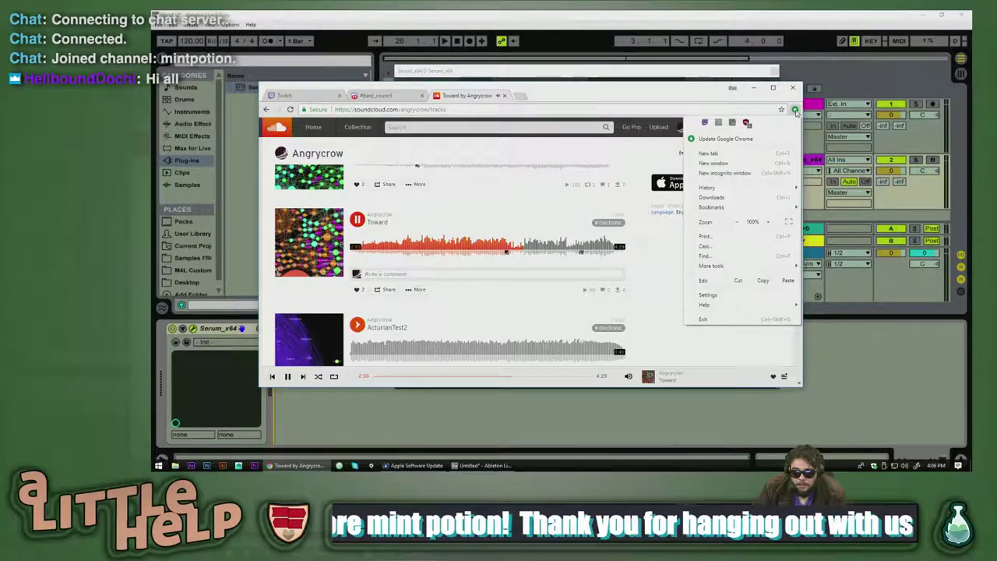
pyautogui.click(743, 143)
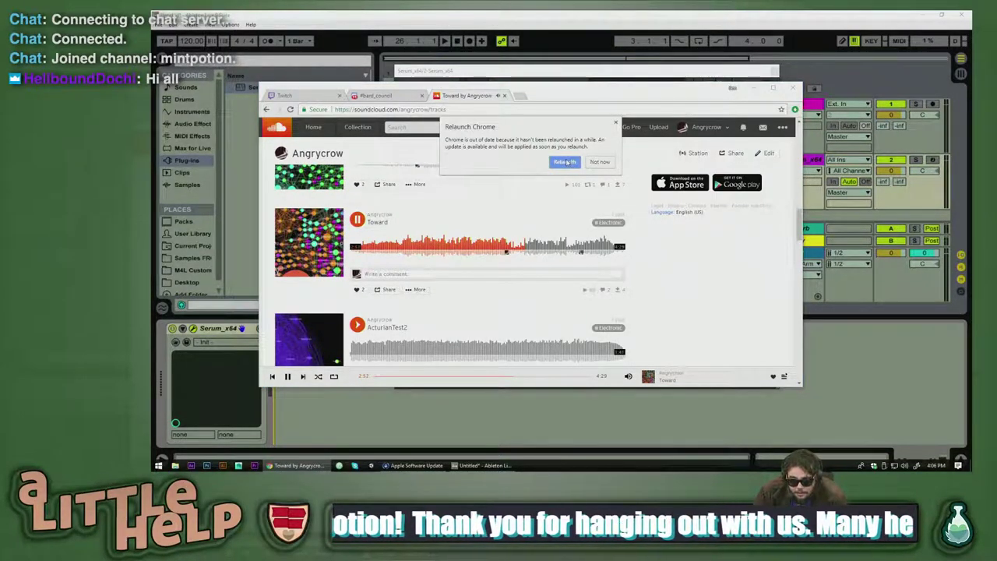
pyautogui.click(561, 163)
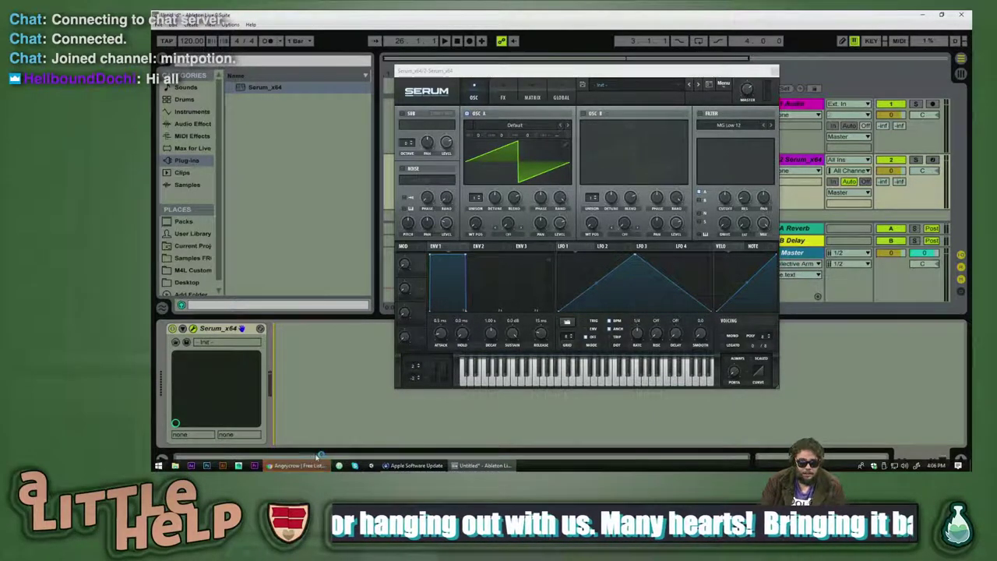
# - Bring the relaunched browser forward, check the mintpotion Twitch chat, and return to the SoundCloud tracks page
pyautogui.click(306, 466)
pyautogui.scroll(-3, 488, 357)
pyautogui.click(530, 260)
pyautogui.click(529, 260)
pyautogui.click(315, 95)
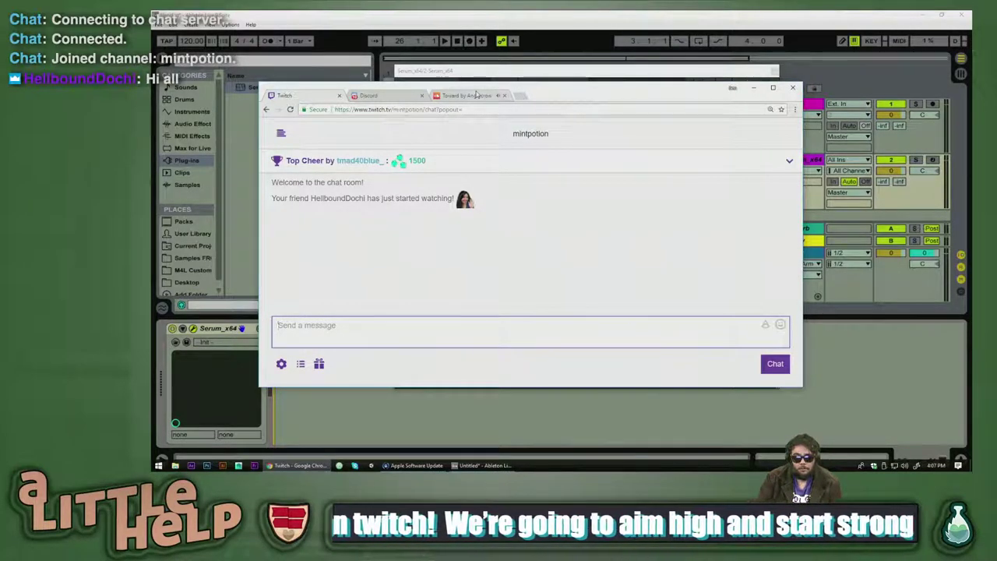
pyautogui.click(480, 96)
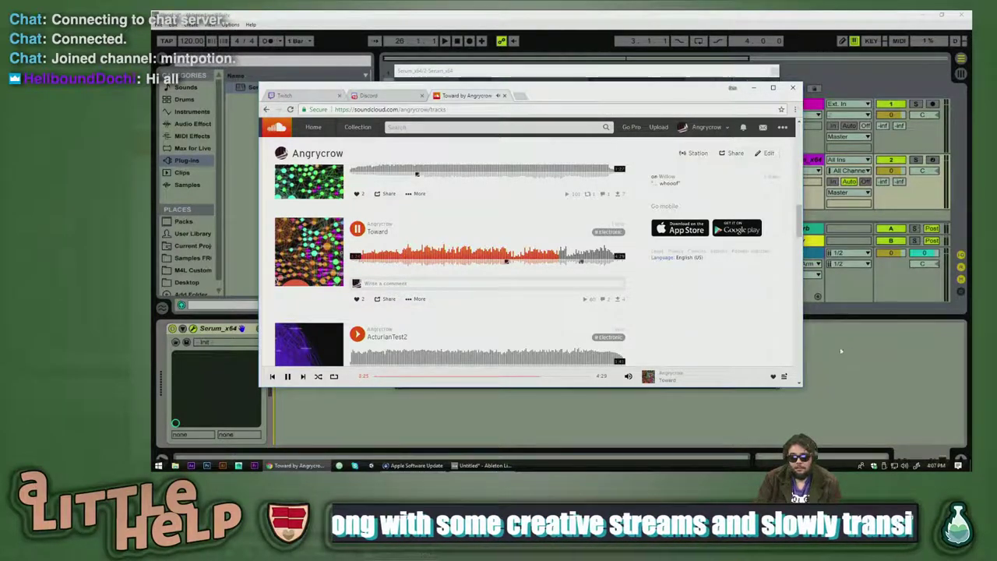
# - Switch to the Serum plug-in in Ableton Live, reposition its window, and browse its preset categories without loading one
pyautogui.click(705, 77)
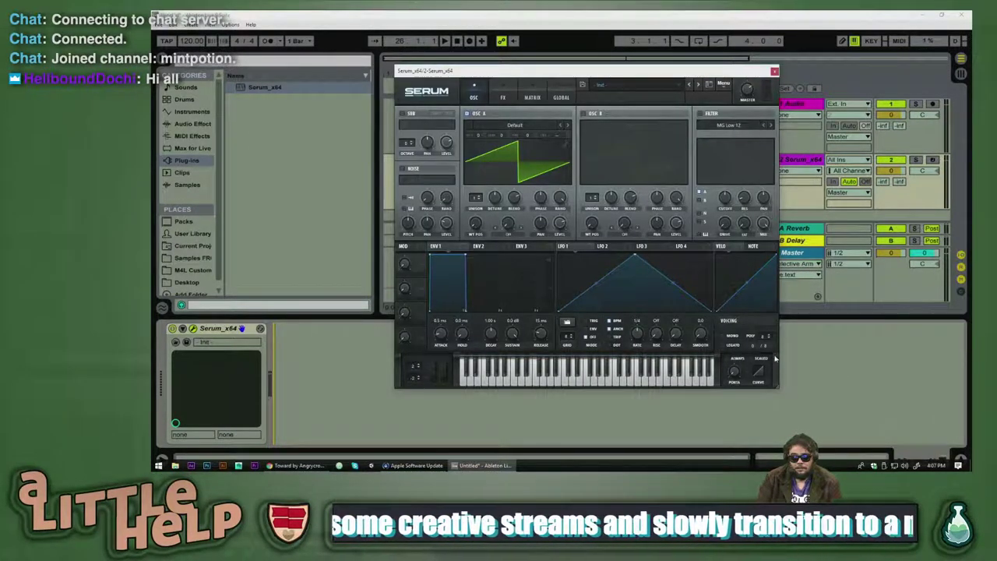
pyautogui.moveTo(462, 71); pyautogui.dragTo(426, 70)
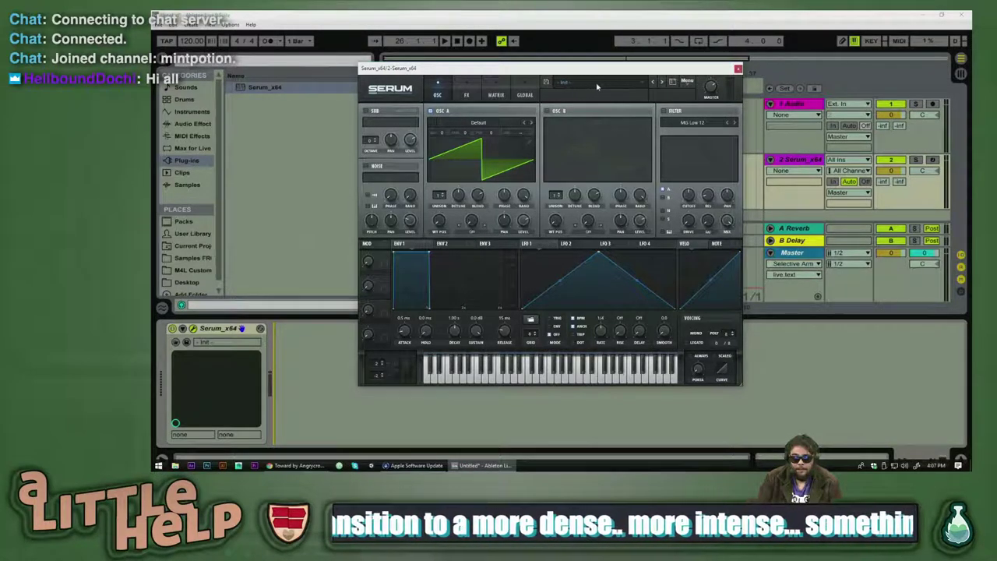
pyautogui.click(598, 83)
pyautogui.moveTo(598, 93)
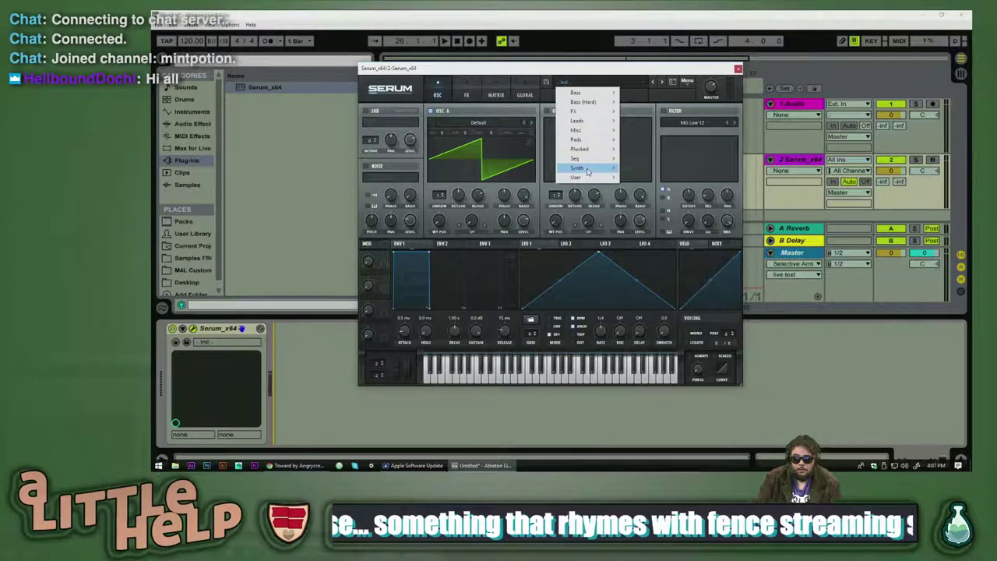
pyautogui.moveTo(588, 158)
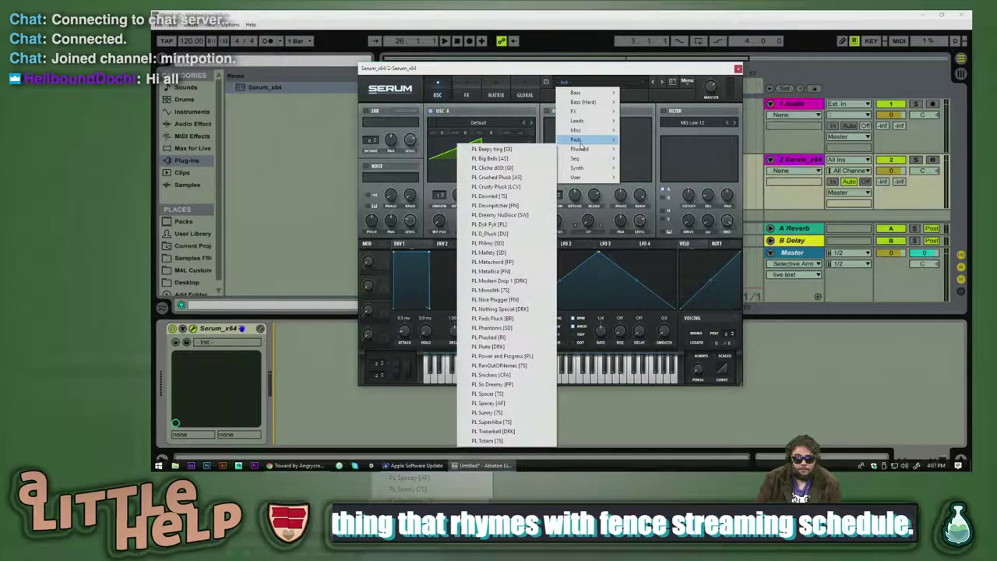
pyautogui.moveTo(579, 141)
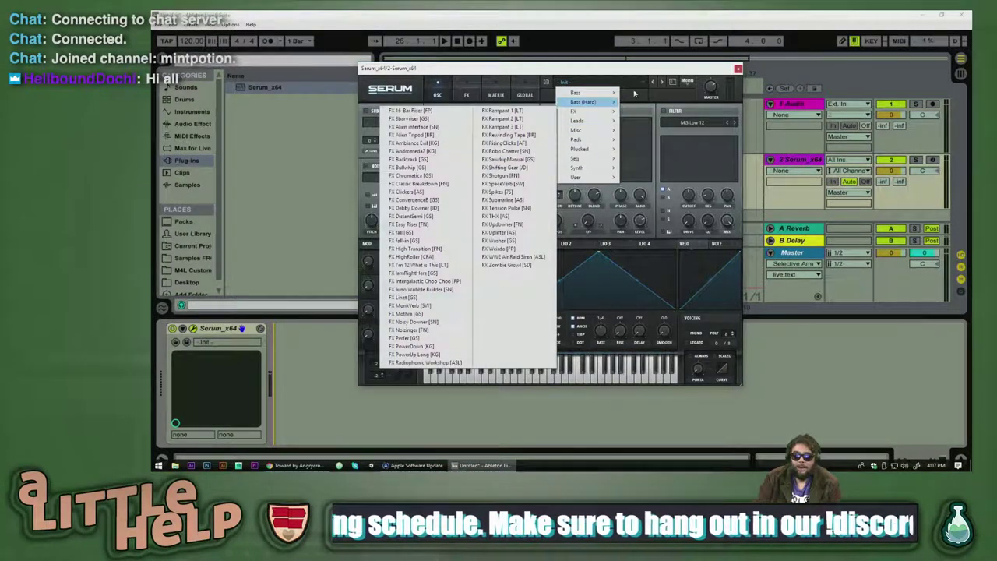
pyautogui.click(672, 67)
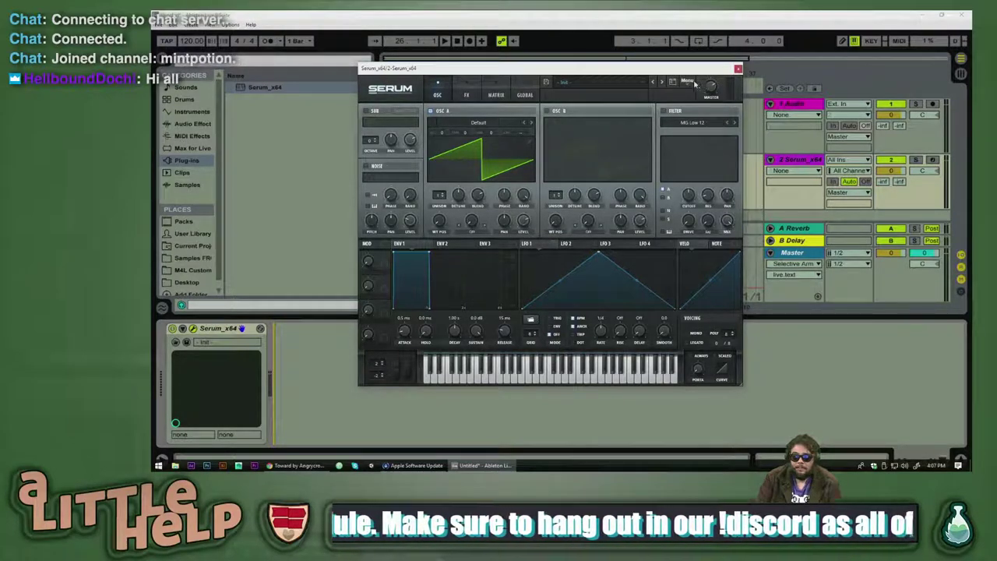
# - Open the Serum manual from within the plug-in
pyautogui.click(687, 81)
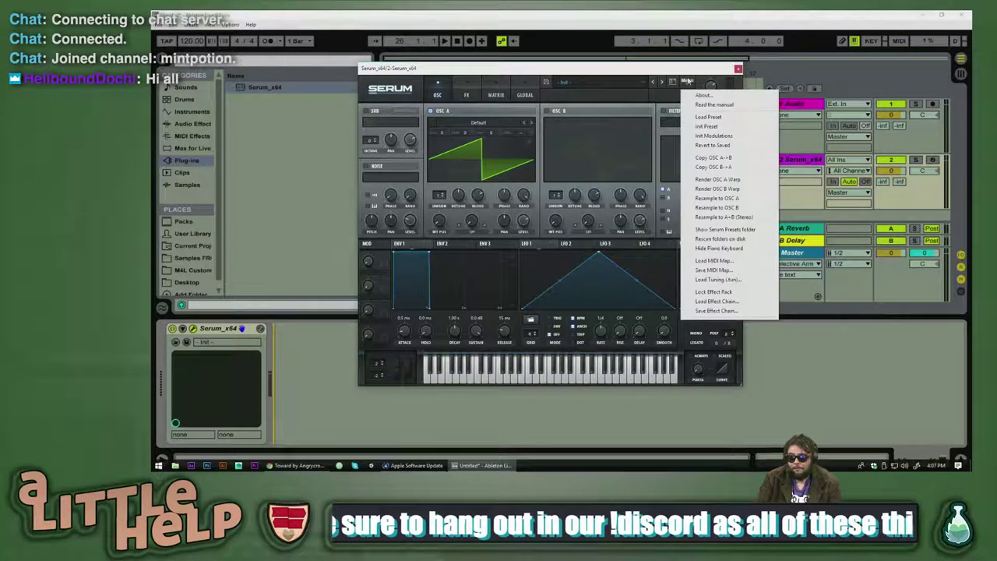
pyautogui.click(727, 106)
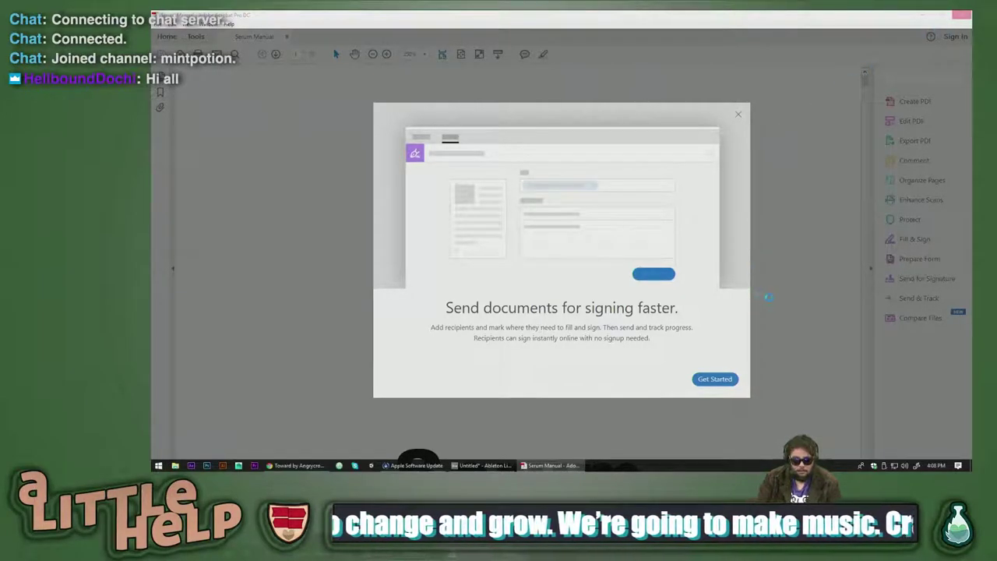
pyautogui.hotkey('ctrl', 'shift', 'Escape')
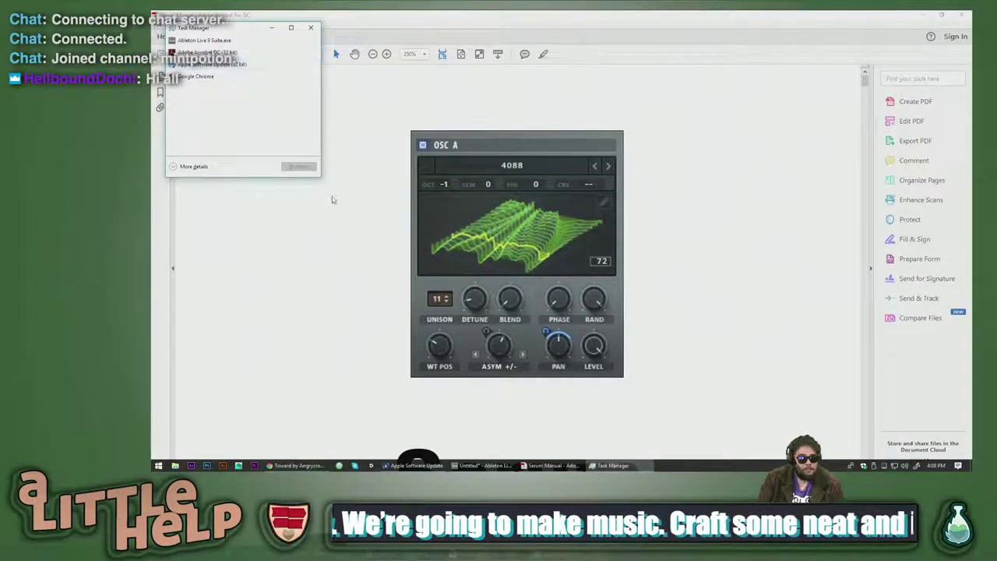
# - Look through the Serum manual's title page and its copyright and credits page
pyautogui.scroll(-5, 399, 236)
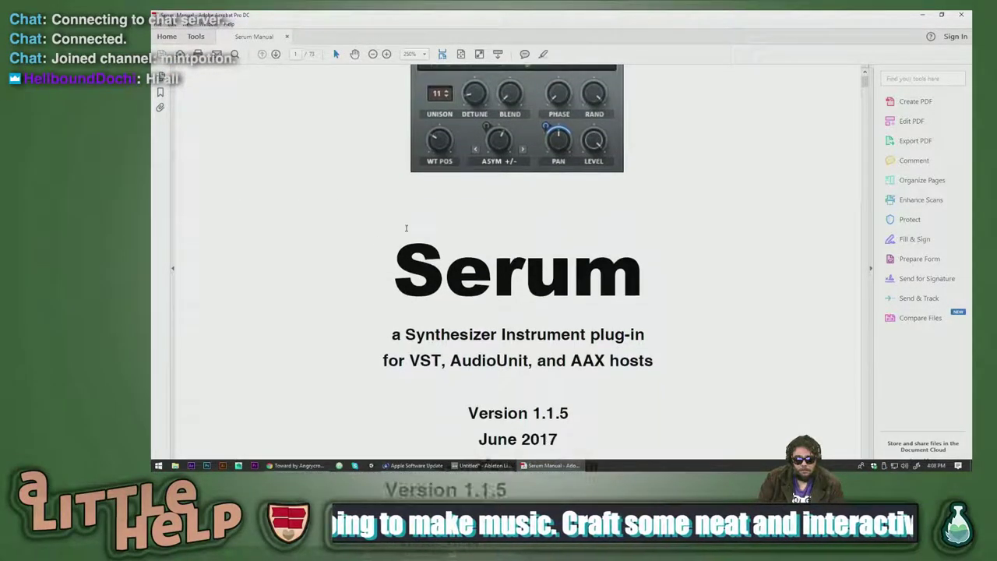
pyautogui.scroll(-2, 406, 229)
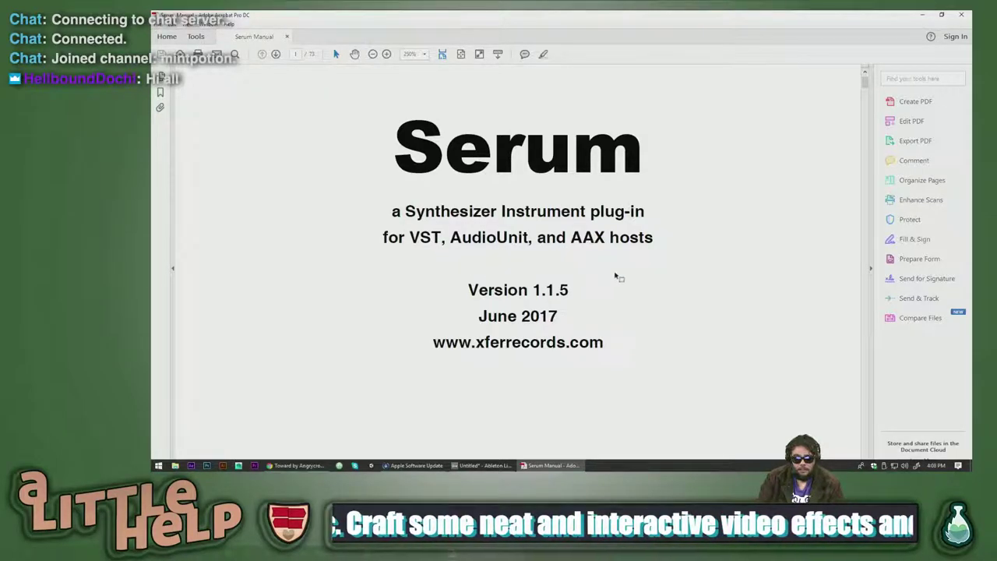
pyautogui.scroll(-2, 627, 275)
pyautogui.scroll(-3, 630, 276)
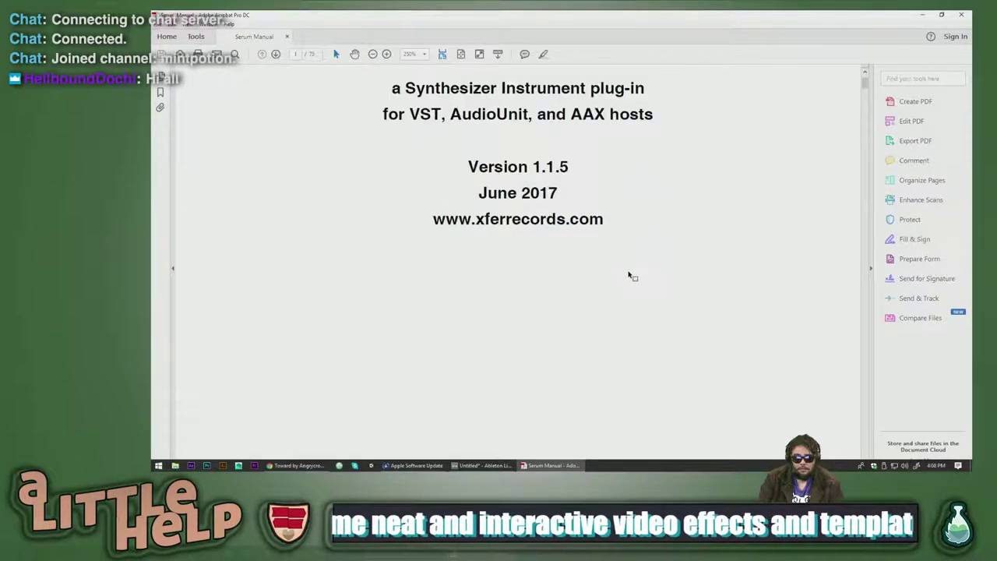
pyautogui.scroll(-15, 630, 276)
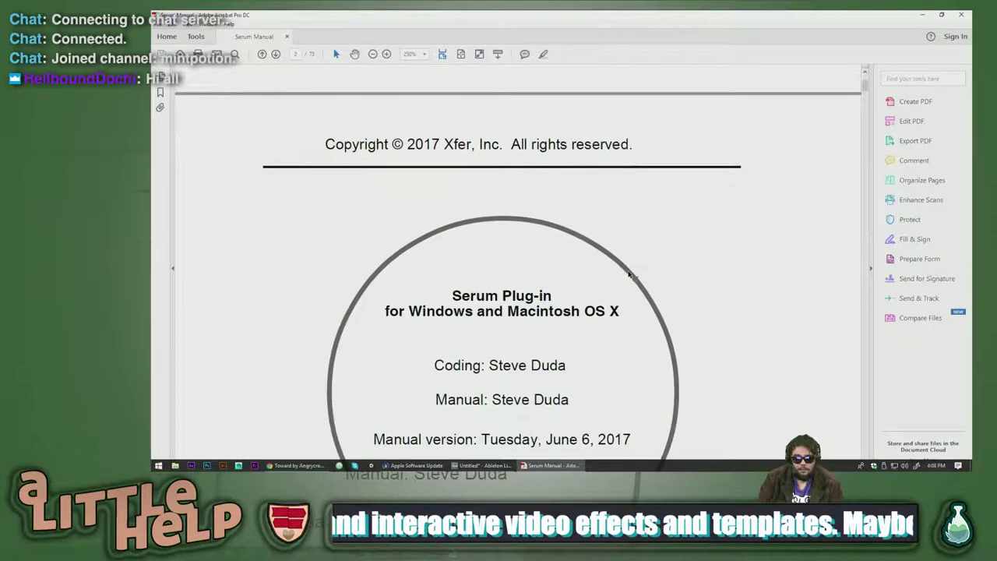
pyautogui.scroll(-3, 629, 274)
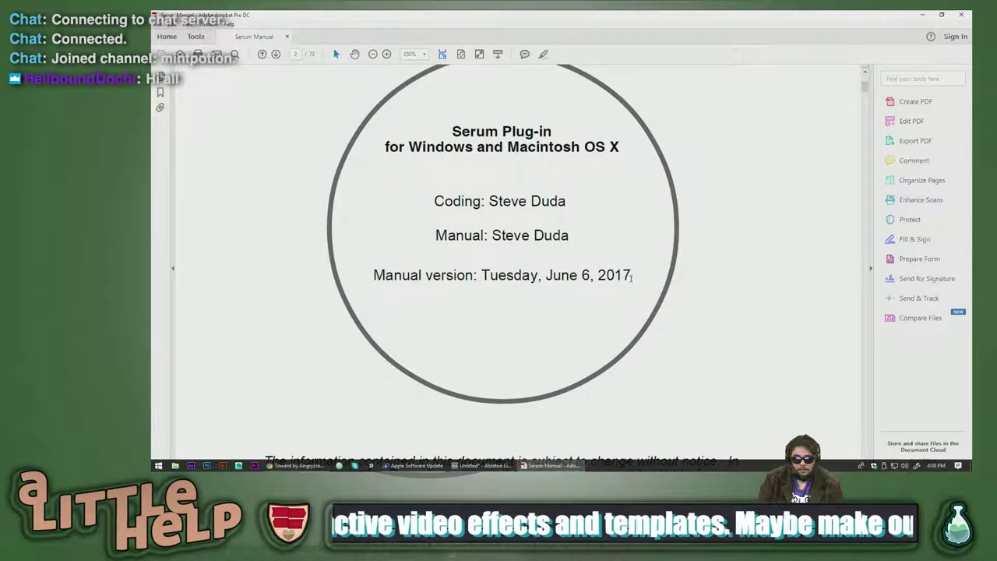
pyautogui.scroll(-1, 633, 292)
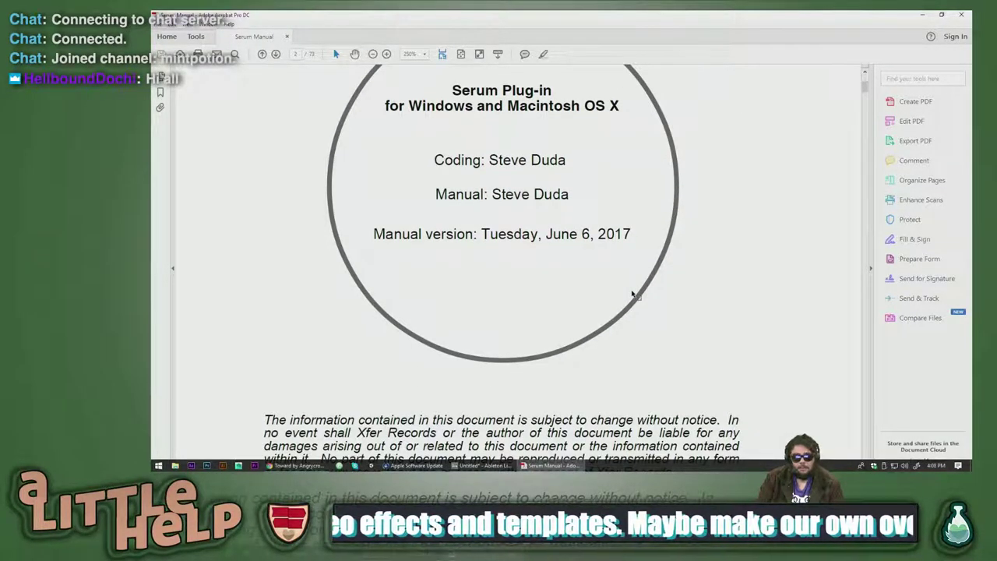
pyautogui.scroll(2, 633, 294)
# - Switch to the browser, open SoundCloud's upload page, and view its upload requirements
pyautogui.hotkey('alt', 'Tab')
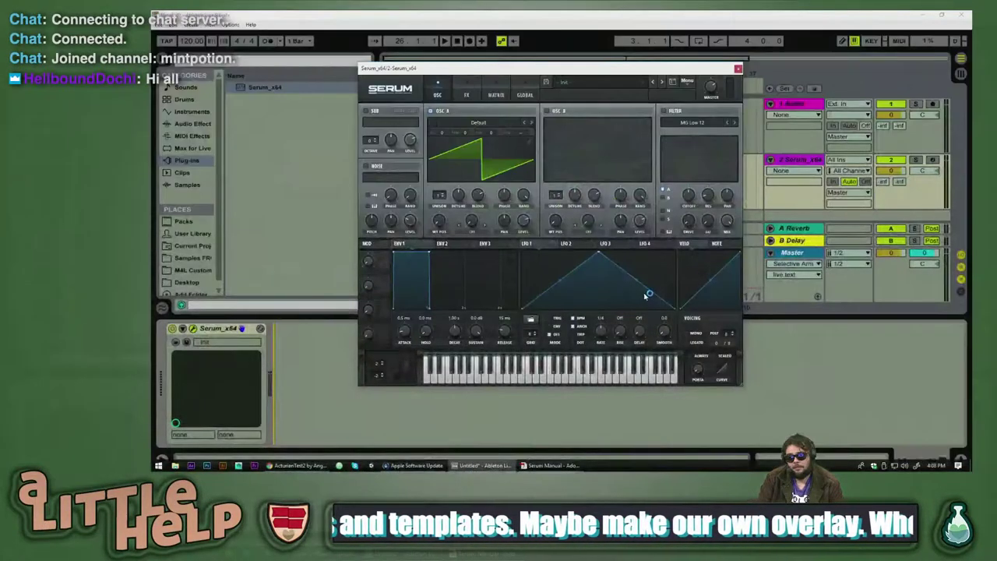
pyautogui.hotkey('alt', 'Tab')
pyautogui.press('Tab')
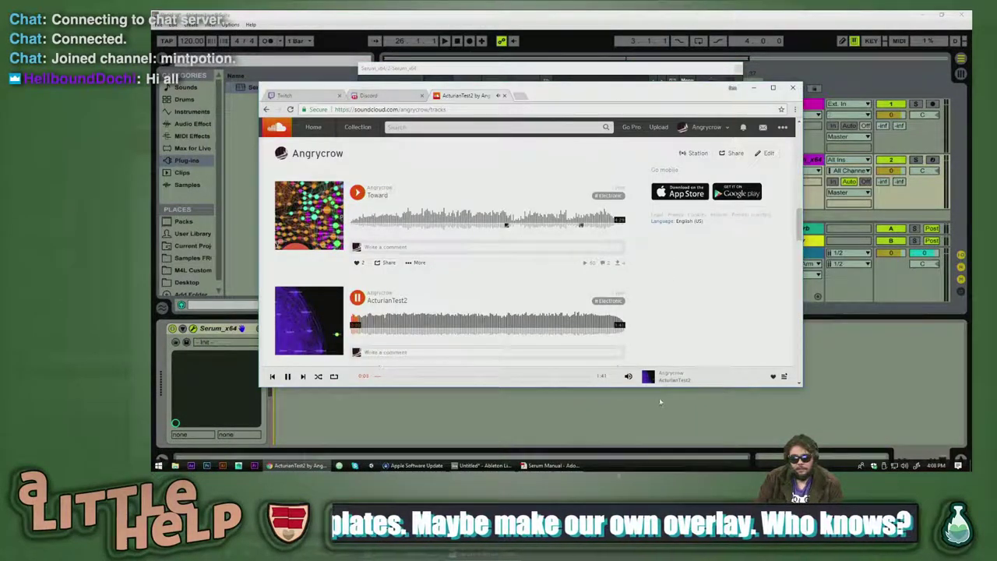
pyautogui.moveTo(631, 378)
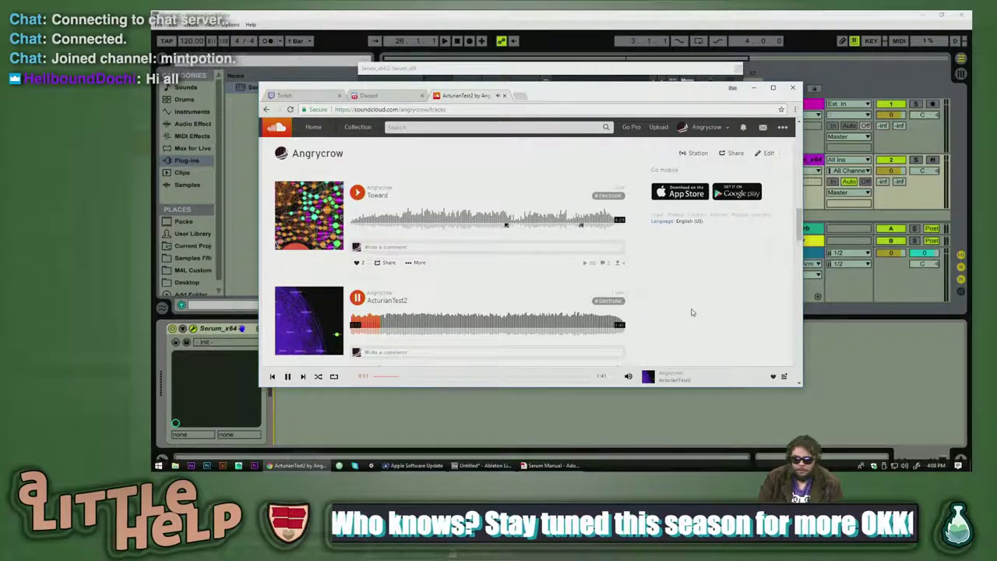
pyautogui.click(661, 128)
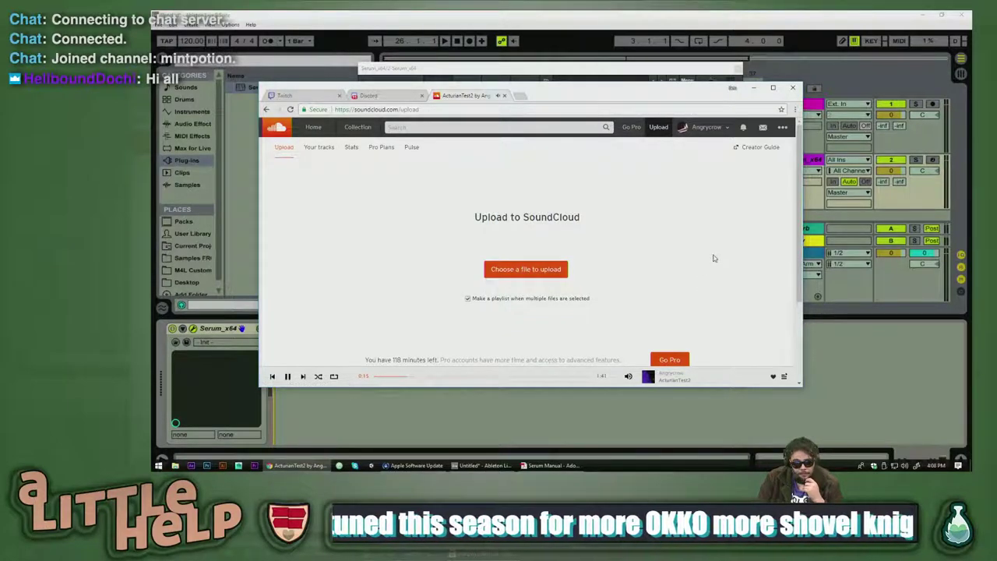
pyautogui.scroll(-2, 712, 257)
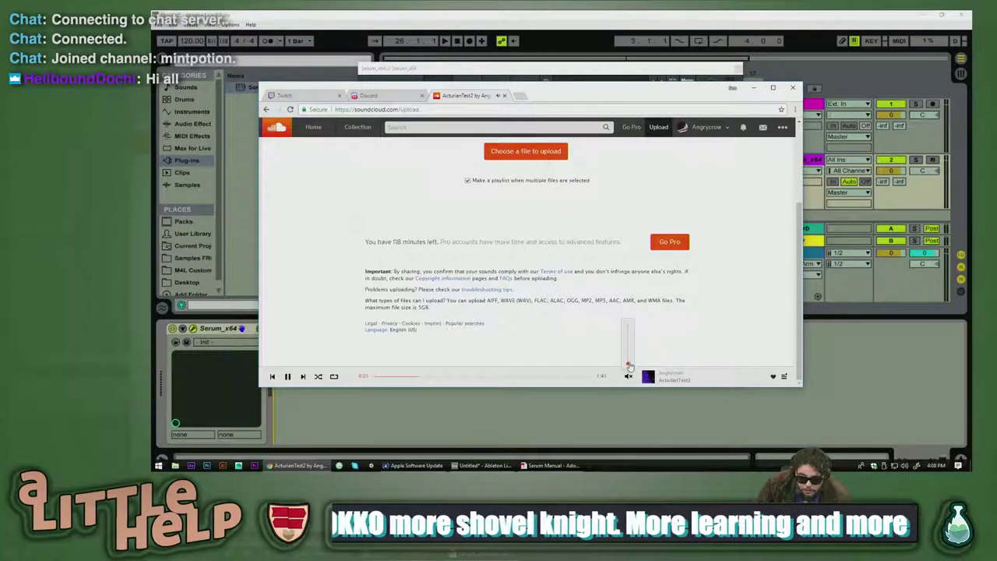
# - Adjust the SoundCloud player's volume, turn it down to silent, and close the SoundCloud page
pyautogui.moveTo(628, 363); pyautogui.dragTo(629, 331)
pyautogui.moveTo(629, 378)
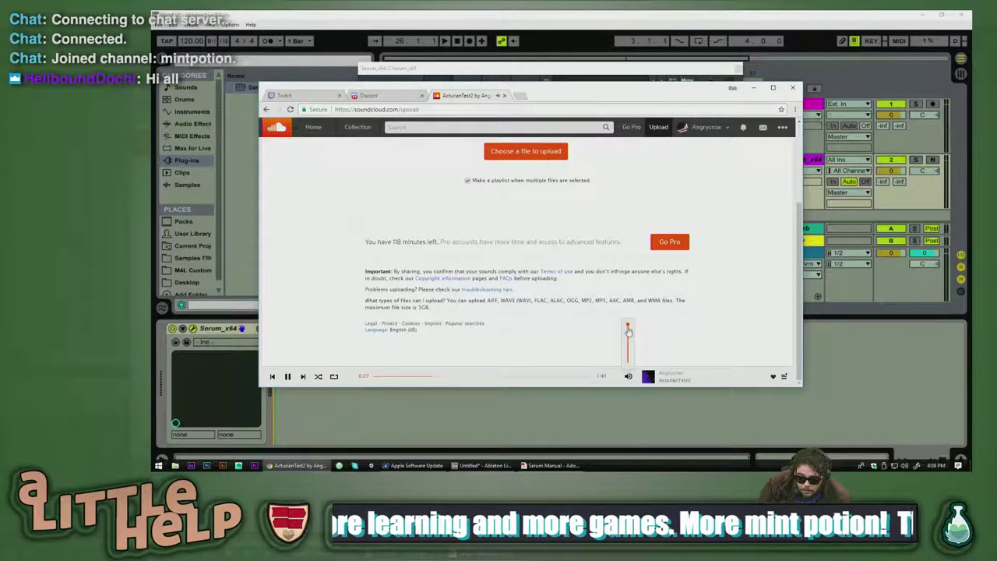
pyautogui.moveTo(628, 330); pyautogui.dragTo(633, 348)
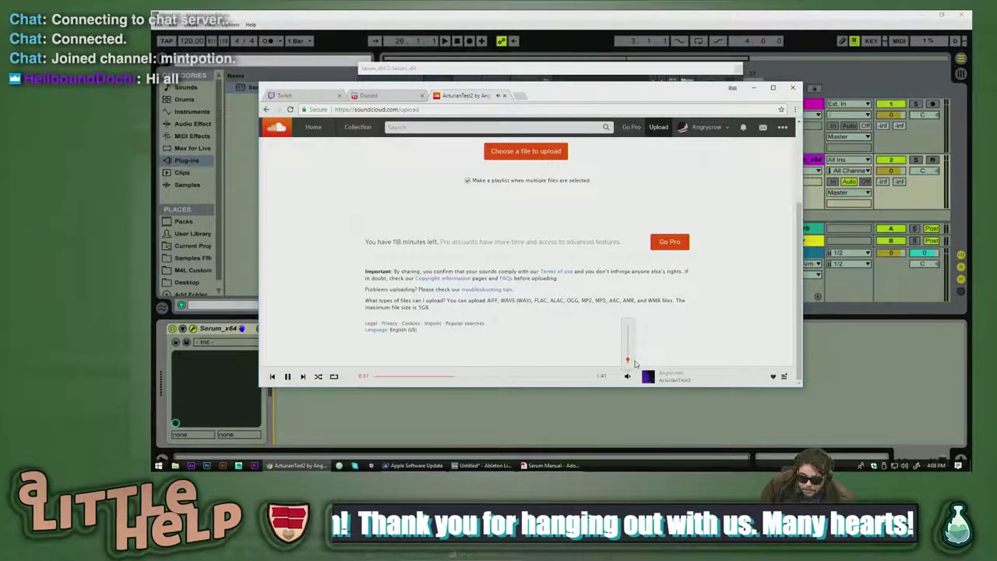
pyautogui.moveTo(636, 363); pyautogui.dragTo(634, 374)
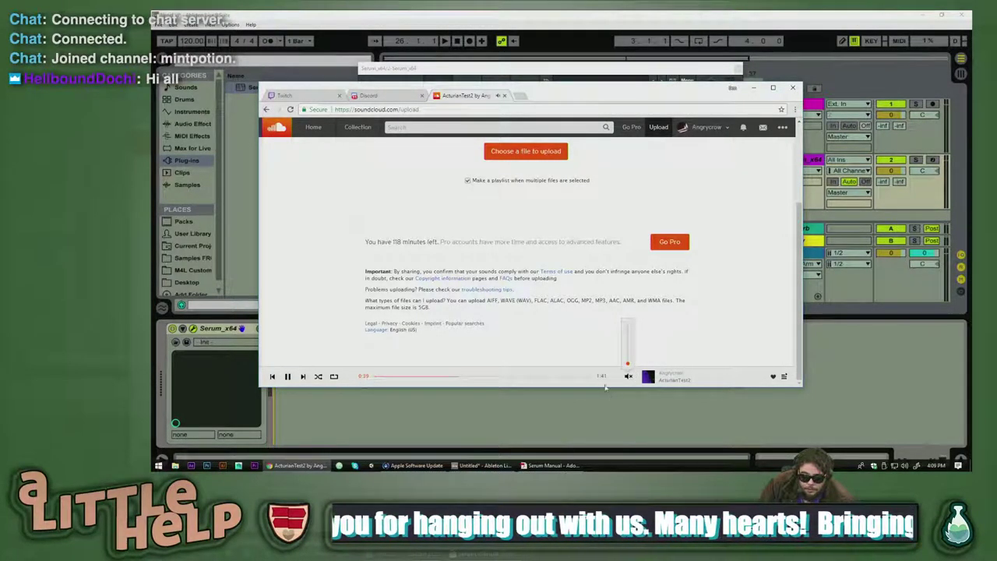
pyautogui.click(504, 95)
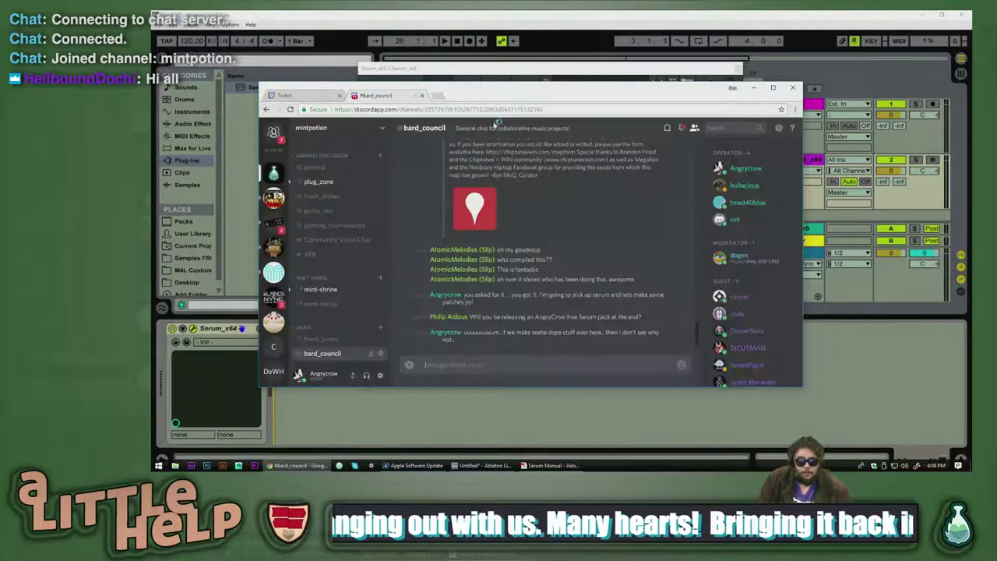
# - Check the mintpotion Twitch chat and the bard_council Discord channel for messages
pyautogui.click(296, 96)
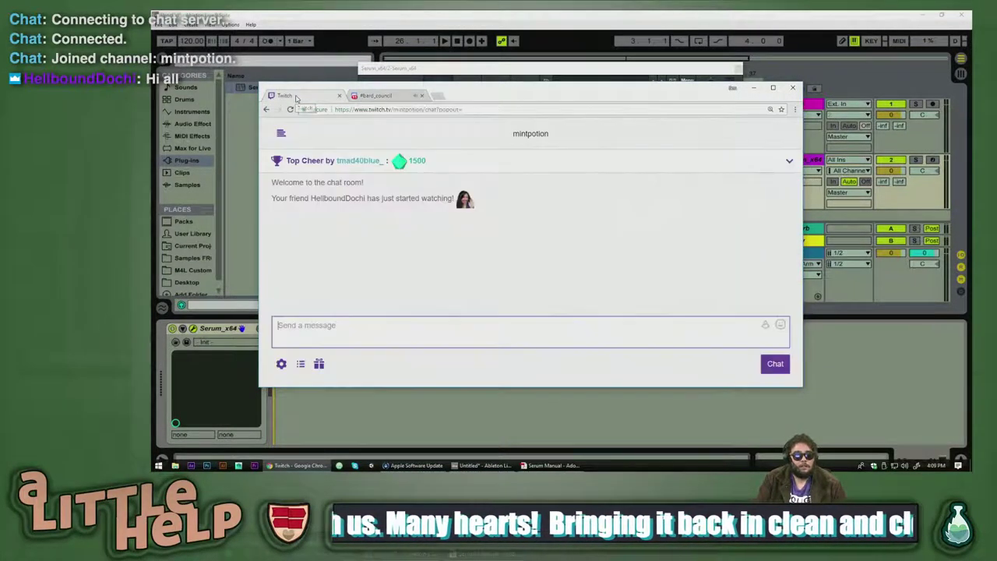
pyautogui.click(378, 96)
pyautogui.scroll(1, 402, 222)
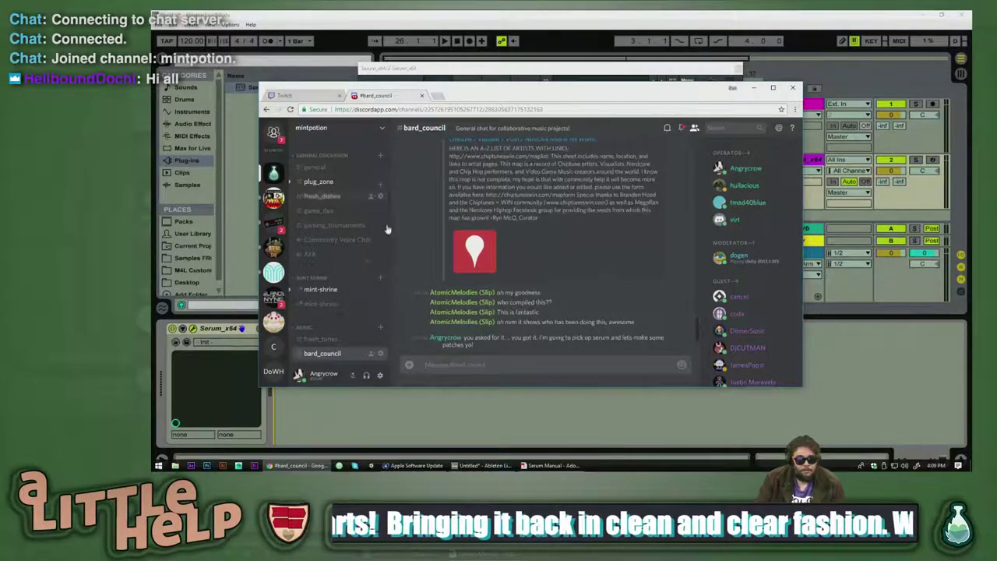
# - Switch to the Serum manual in Acrobat and look through its table of contents from the Introduction to the Effects chapter
pyautogui.hotkey('alt', 'Tab')
pyautogui.hotkey('alt', 'Tab')
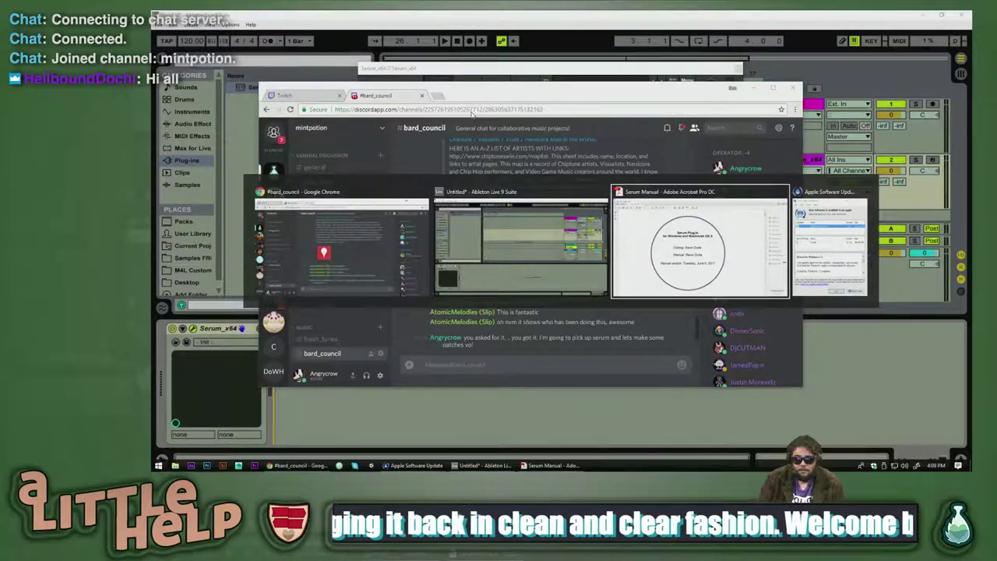
pyautogui.scroll(-5, 760, 256)
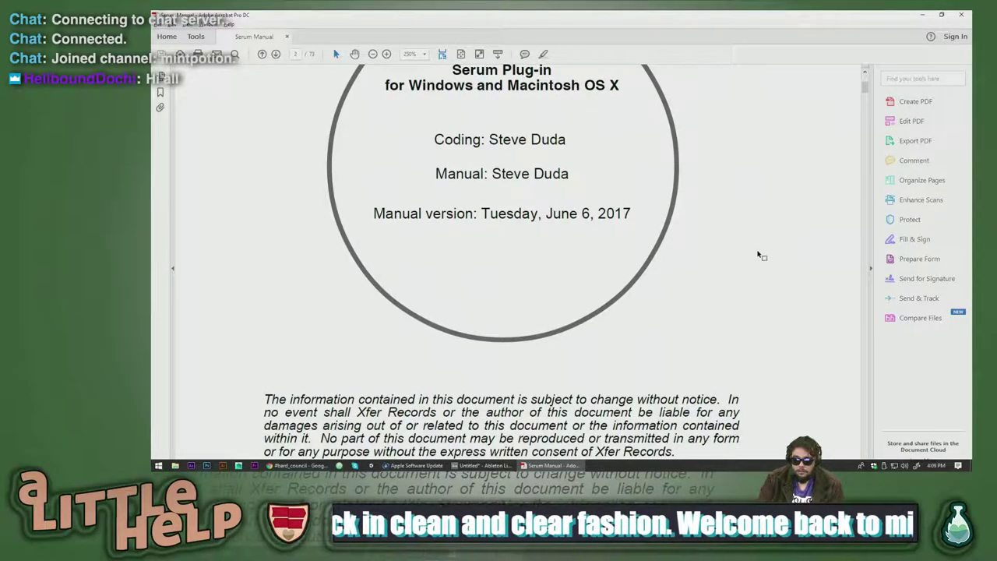
pyautogui.scroll(-1, 657, 281)
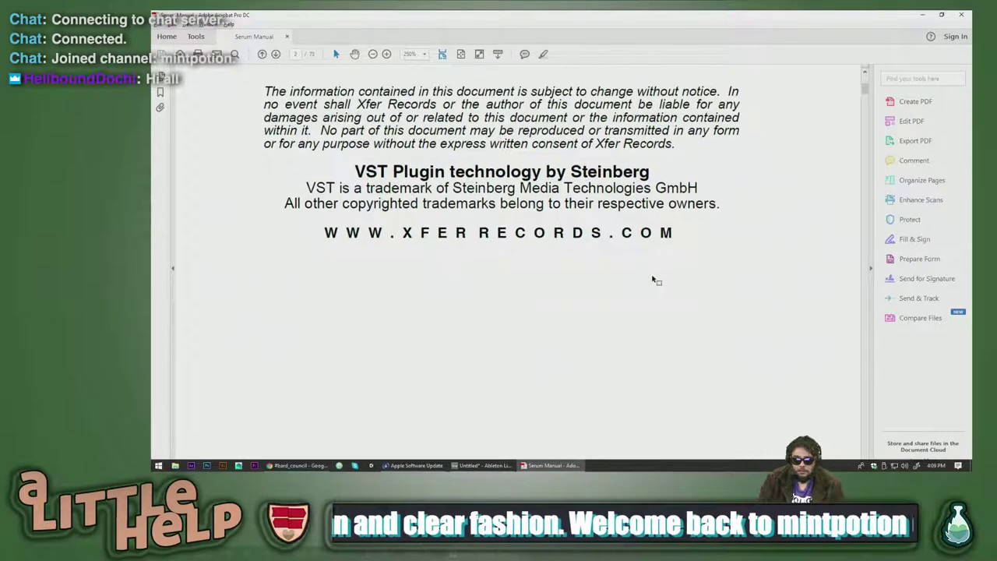
pyautogui.scroll(-7, 474, 286)
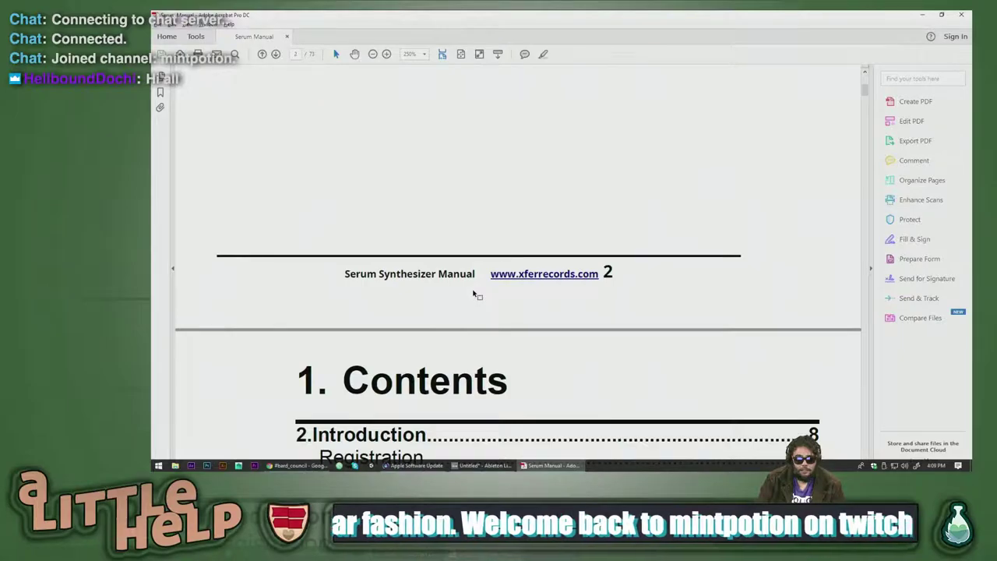
pyautogui.scroll(-2, 486, 283)
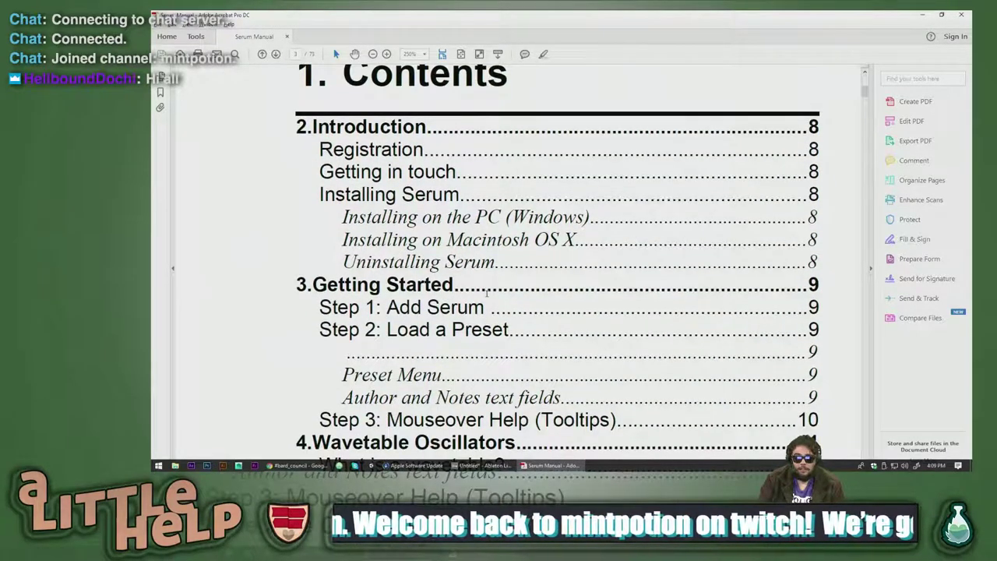
pyautogui.scroll(-9, 487, 295)
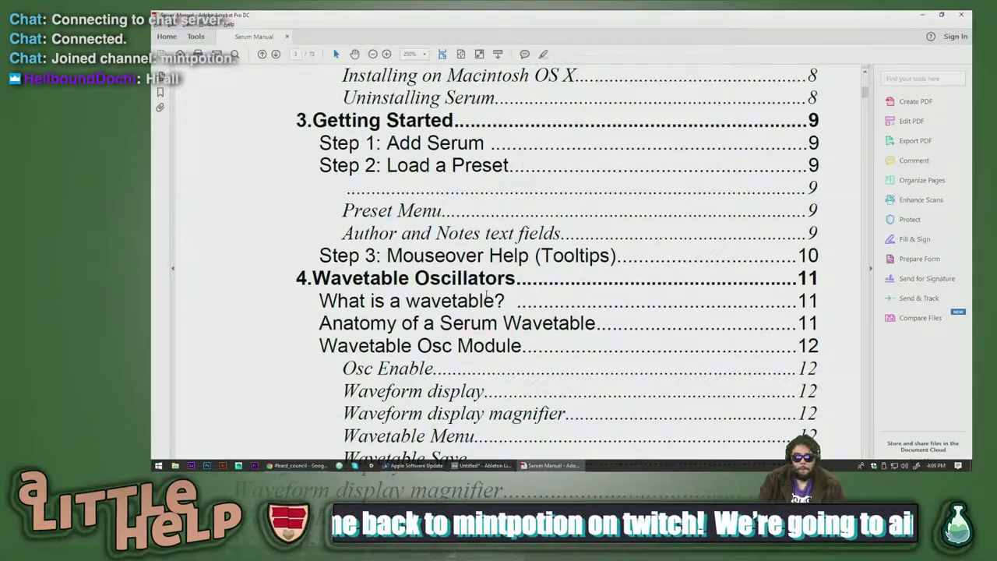
pyautogui.scroll(-5, 477, 284)
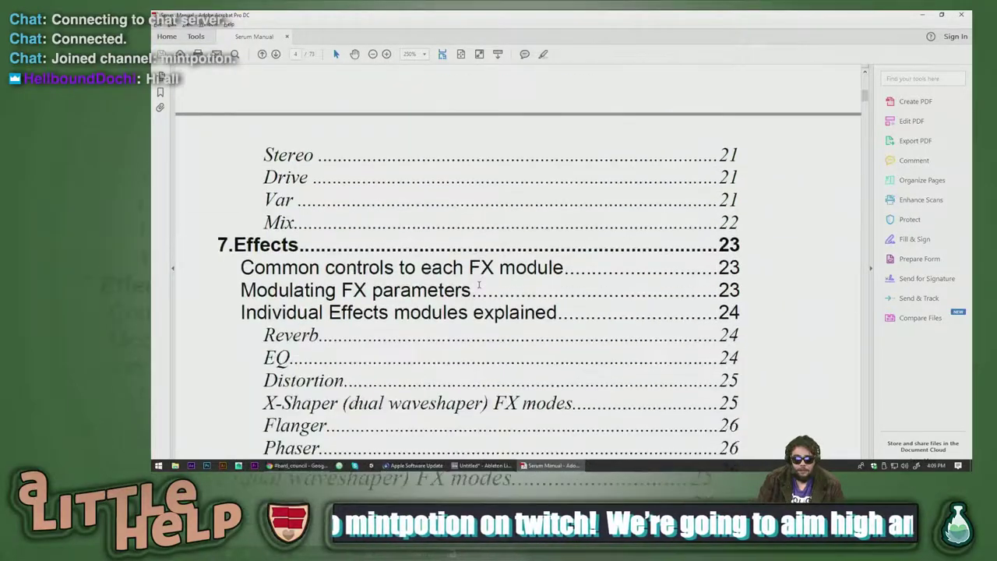
# - Minimize the Serum manual and switch to Ableton Live with the Serum plug-in window showing
pyautogui.hotkey('alt', 'Tab')
pyautogui.hotkey('alt', 'Tab')
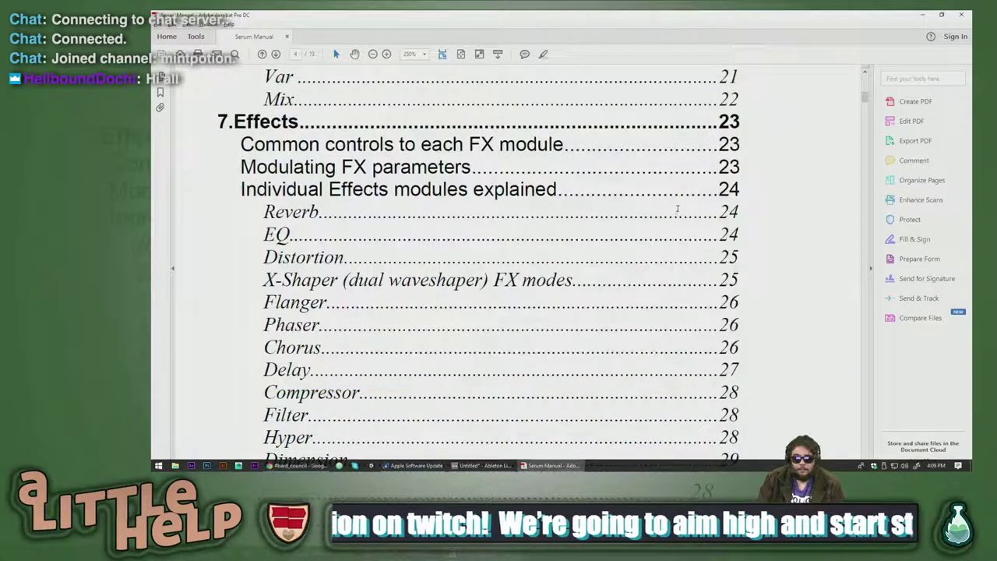
pyautogui.hotkey('alt', 'Tab')
pyautogui.hotkey('alt', 'Tab')
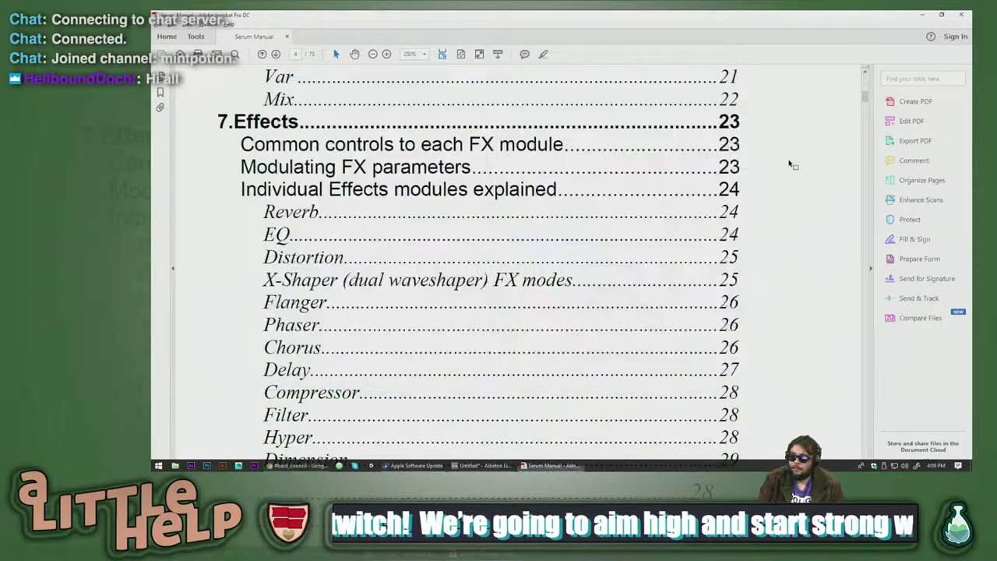
pyautogui.click(923, 16)
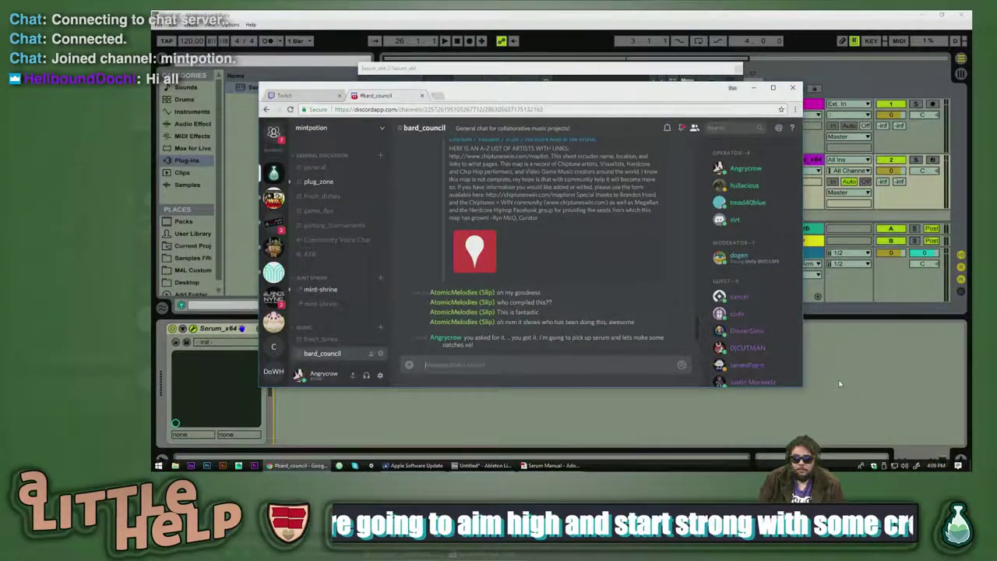
pyautogui.hotkey('alt', 'Tab')
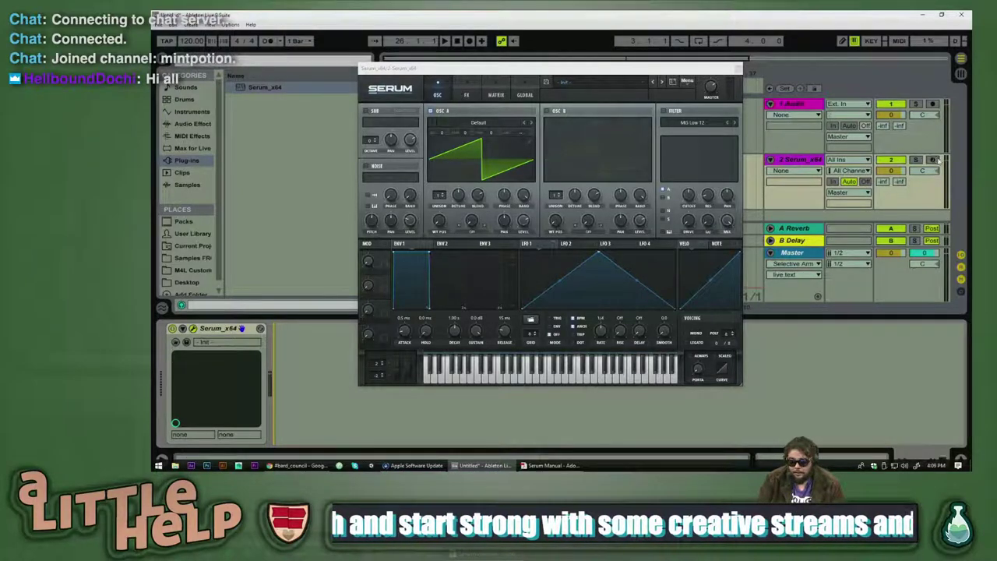
# - Arm the Serum track for recording with computer MIDI keyboard input on, and play a few test notes
pyautogui.click(854, 41)
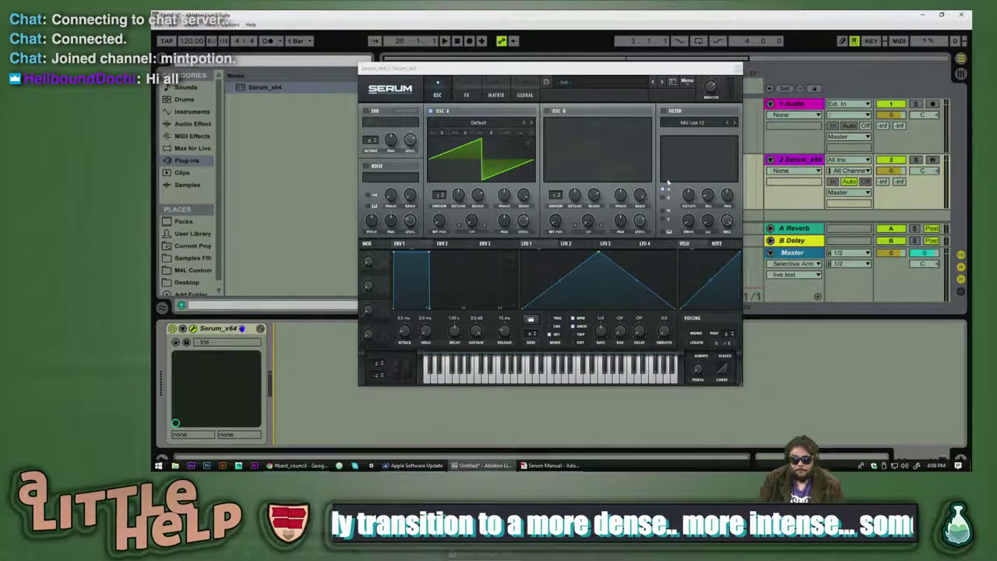
pyautogui.click(932, 160)
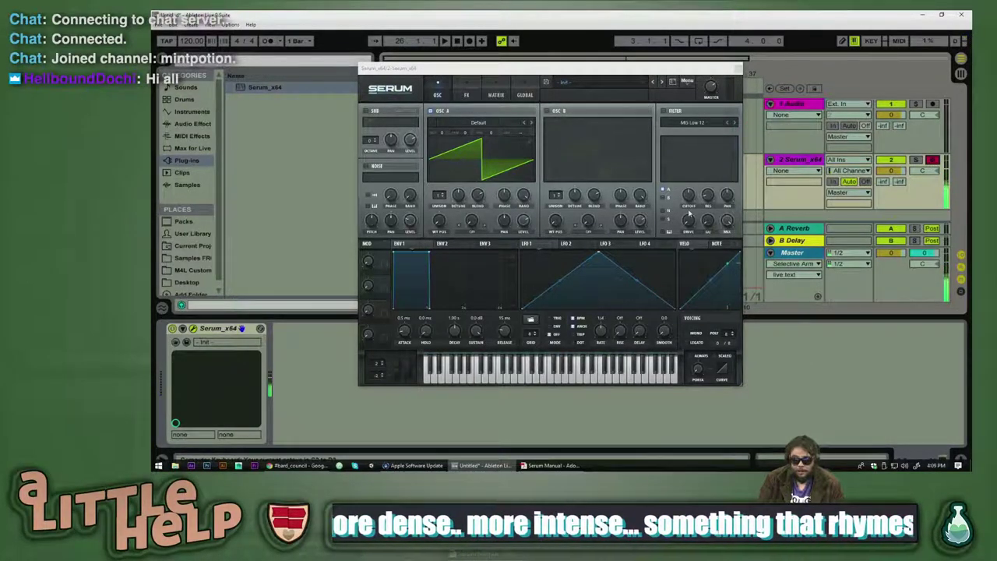
pyautogui.press('a')
pyautogui.press('a')
pyautogui.press('a')
pyautogui.press('a')
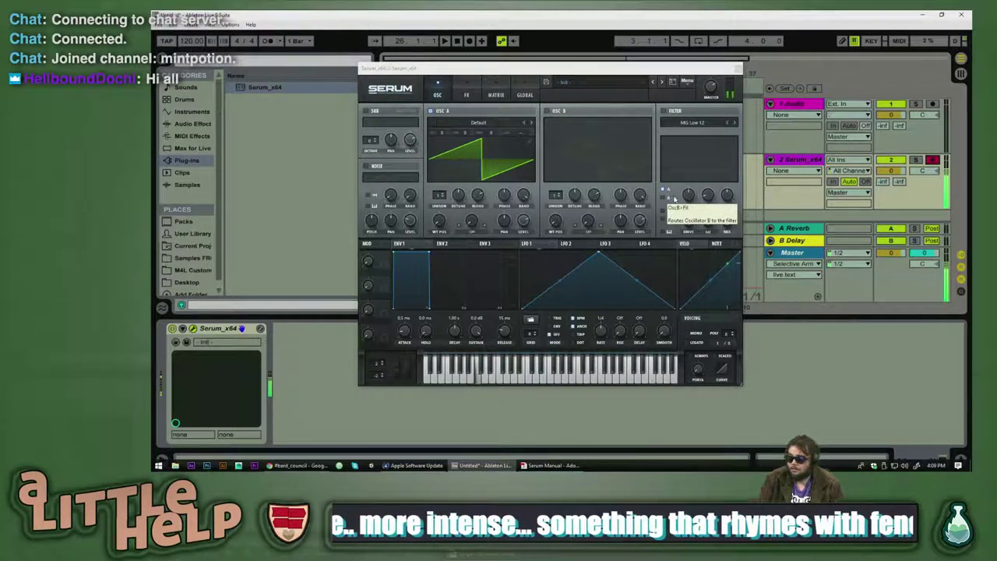
pyautogui.press('a')
pyautogui.press('a')
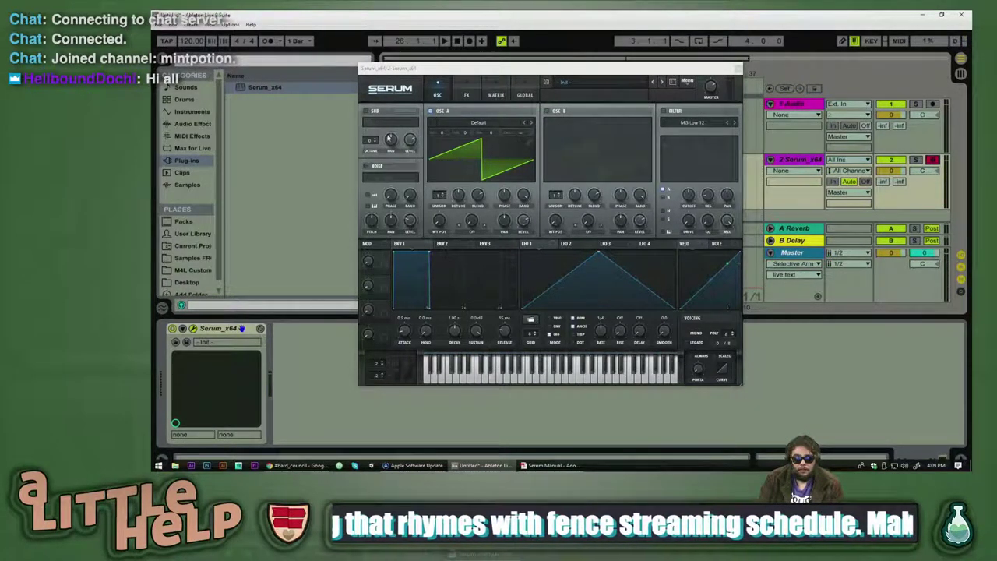
# - View Serum's preset browser and its main options list, closing both without choosing anything
pyautogui.click(673, 85)
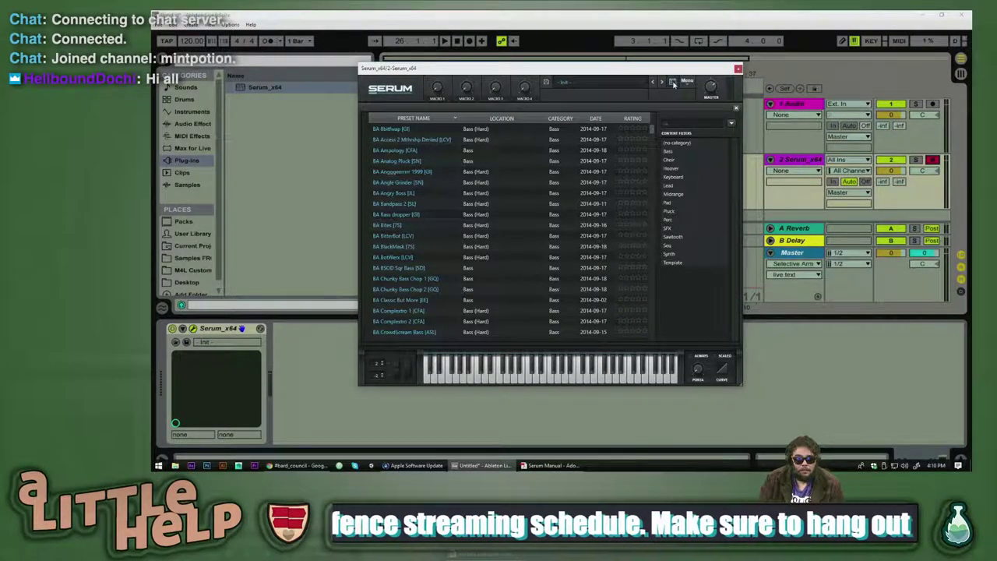
pyautogui.click(673, 83)
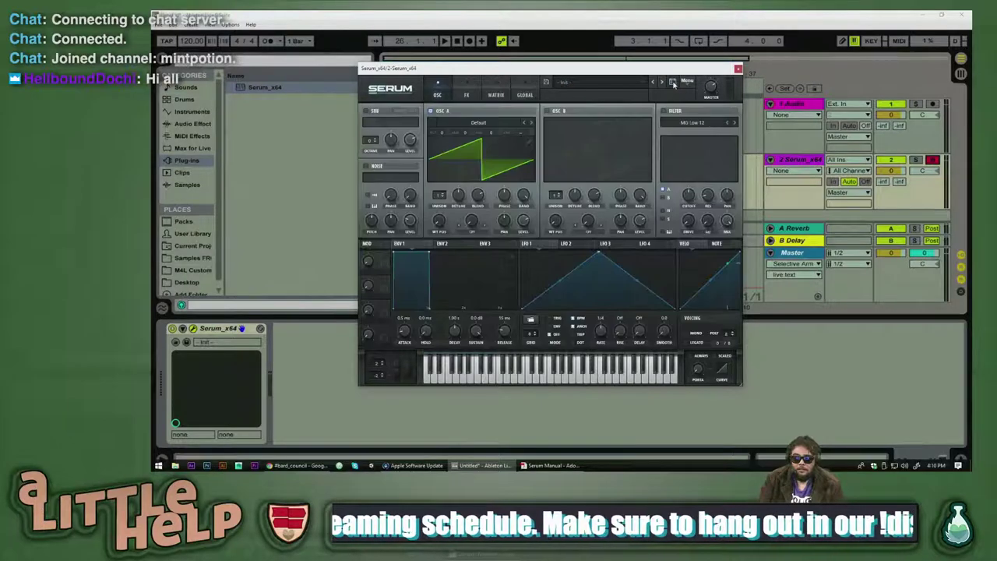
pyautogui.click(688, 81)
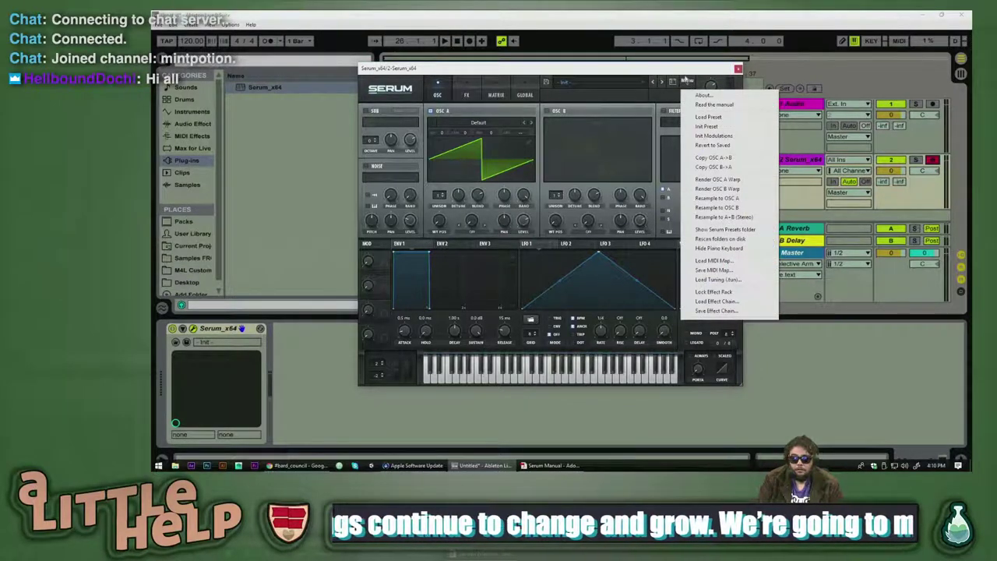
pyautogui.click(686, 72)
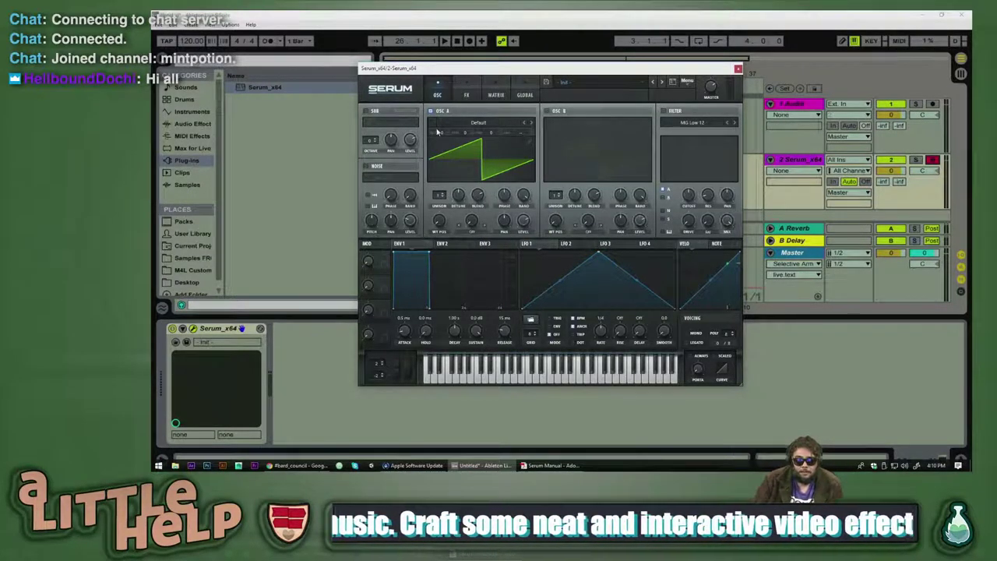
# - Go to Serum's effects page, enable the Hyper/Dimension effect, and adjust its Hyper detune while playing notes
pyautogui.click(467, 95)
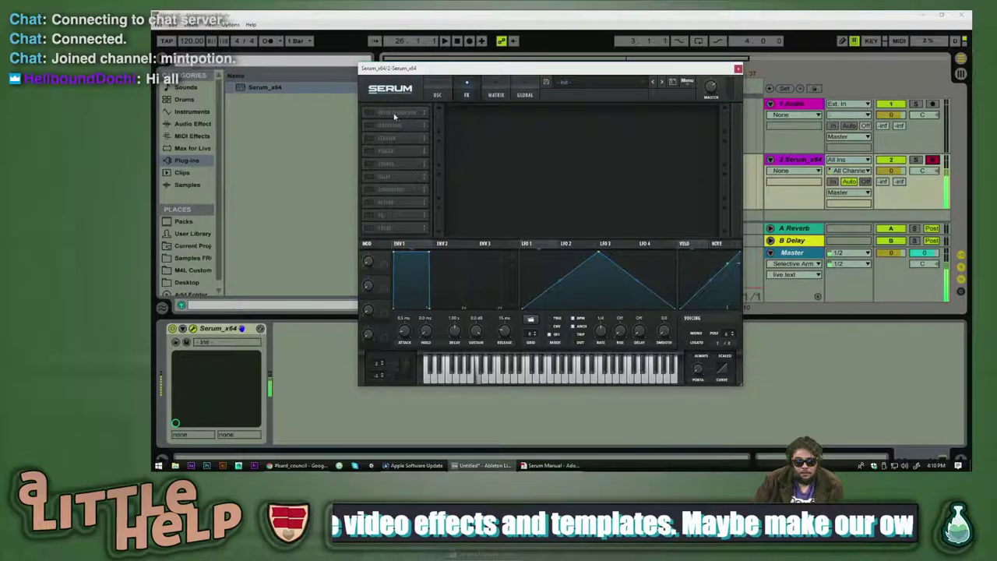
pyautogui.moveTo(391, 114)
pyautogui.mouseDown()
pyautogui.moveTo(462, 123)
pyautogui.moveTo(393, 114)
pyautogui.mouseUp()
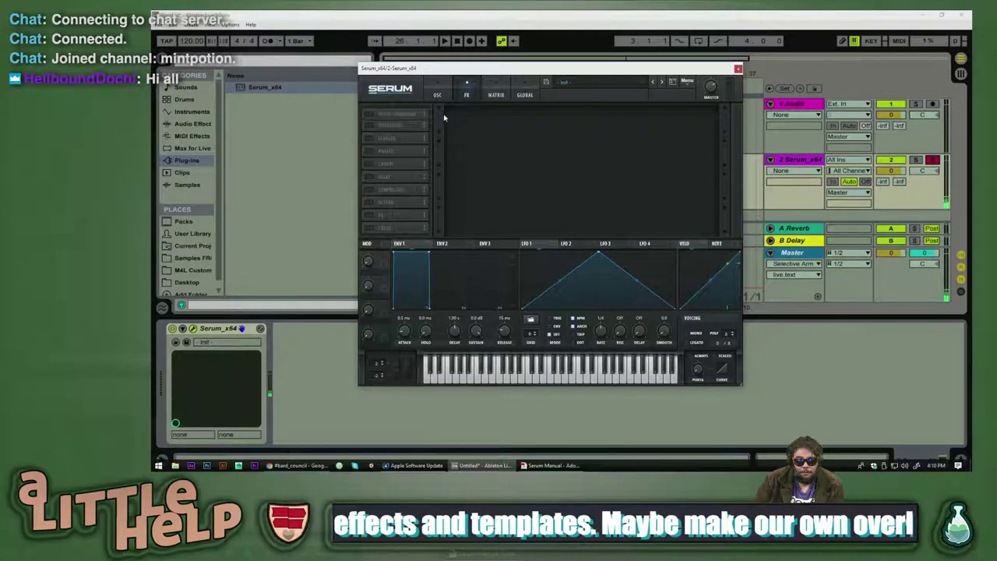
pyautogui.click(369, 113)
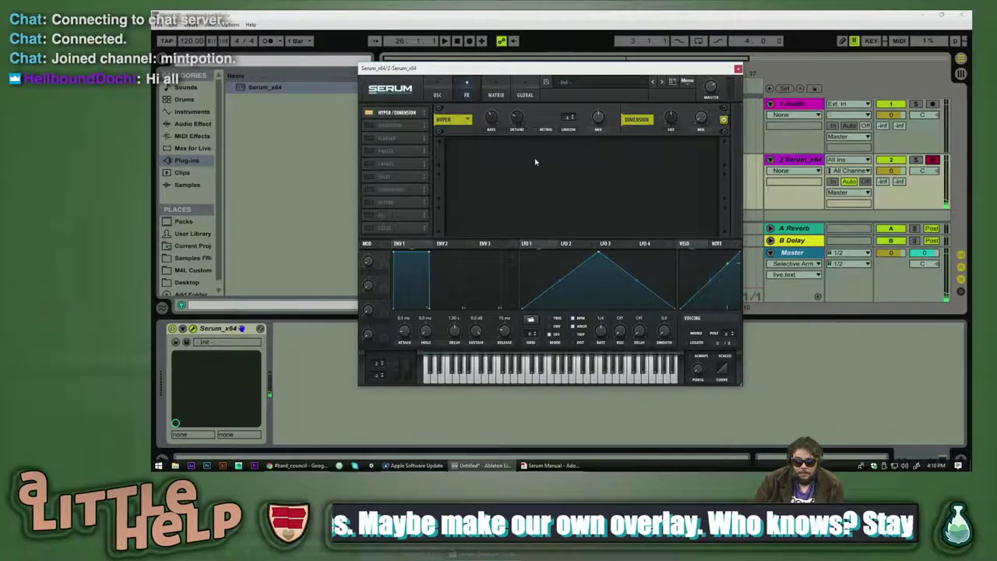
pyautogui.moveTo(517, 121)
pyautogui.mouseDown()
pyautogui.moveTo(520, 69)
pyautogui.moveTo(531, 131)
pyautogui.mouseUp()
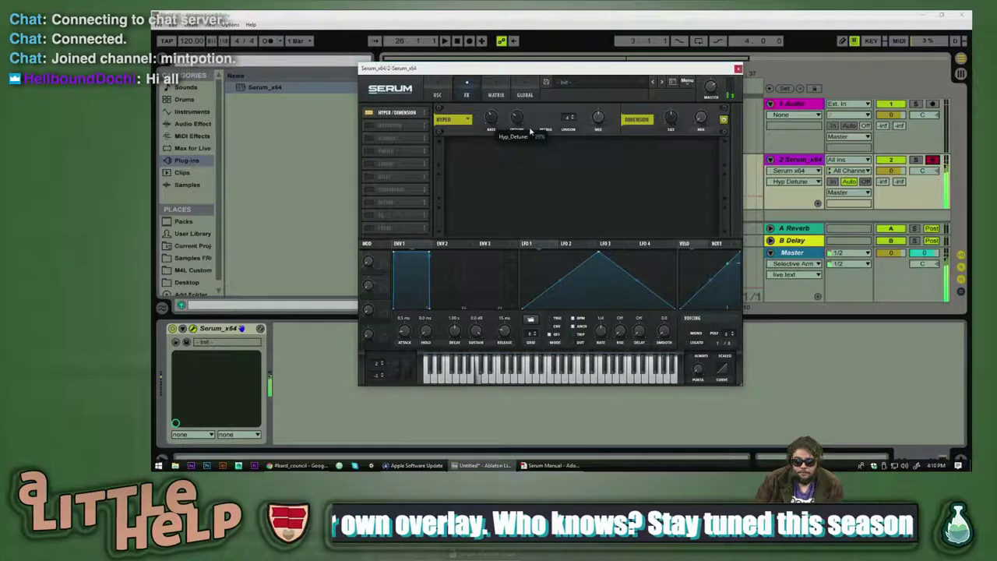
pyautogui.moveTo(529, 86); pyautogui.dragTo(530, 86)
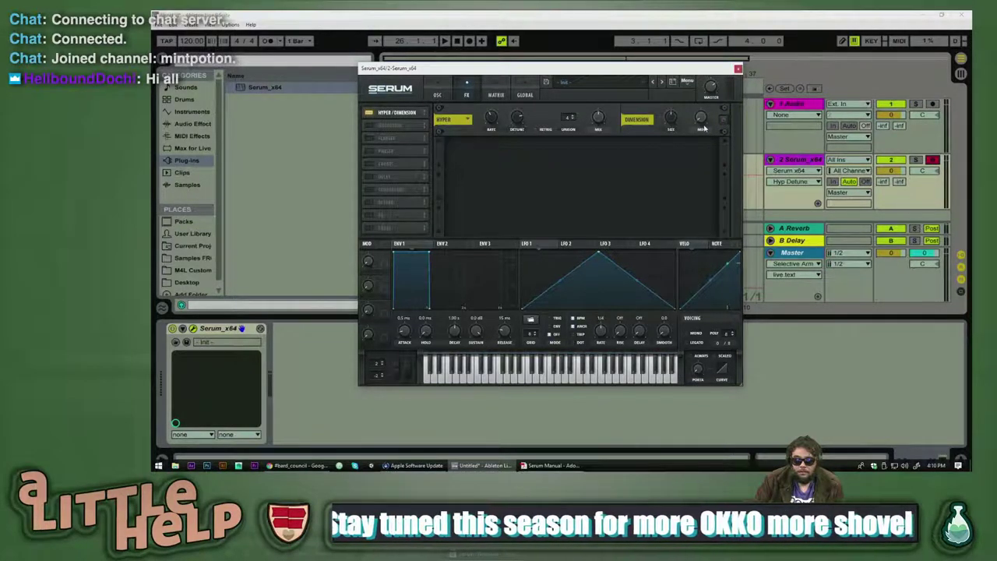
# - Replace Hyper/Dimension with the Distortion effect, raising its drive and moving its filter point to a higher frequency
pyautogui.click(369, 113)
pyautogui.click(369, 125)
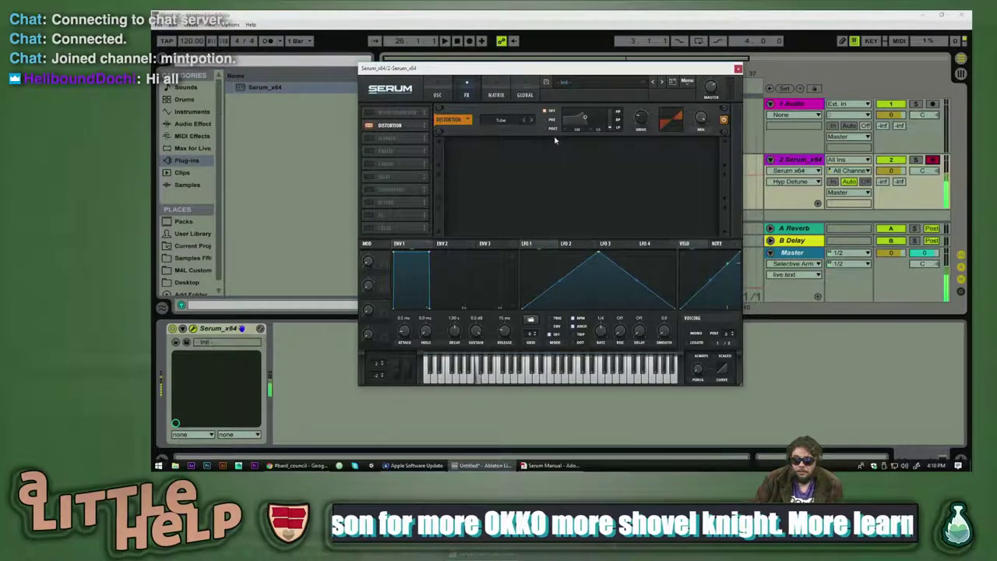
pyautogui.moveTo(641, 116); pyautogui.dragTo(646, 85)
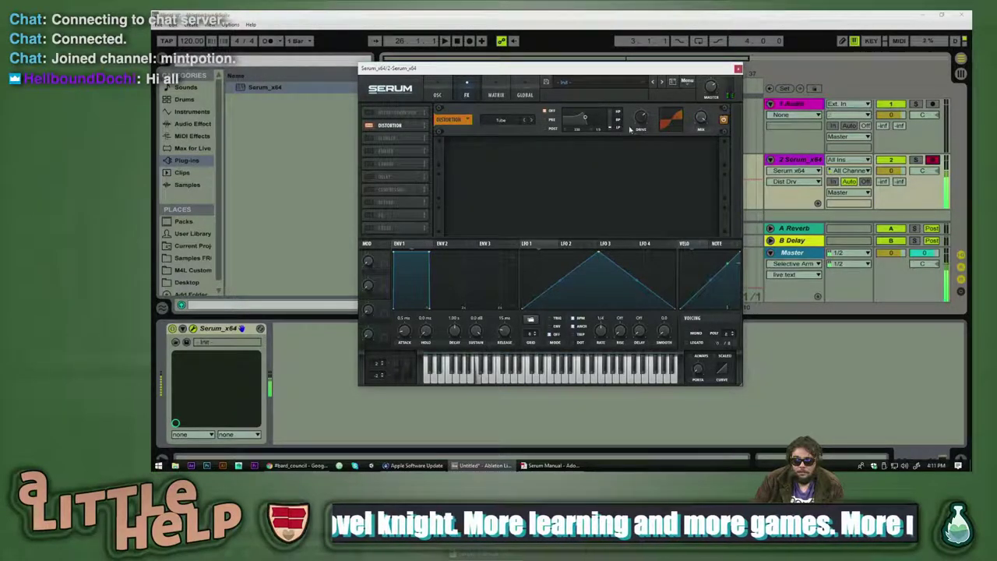
pyautogui.moveTo(585, 120)
pyautogui.mouseDown()
pyautogui.moveTo(572, 118)
pyautogui.moveTo(596, 121)
pyautogui.mouseUp()
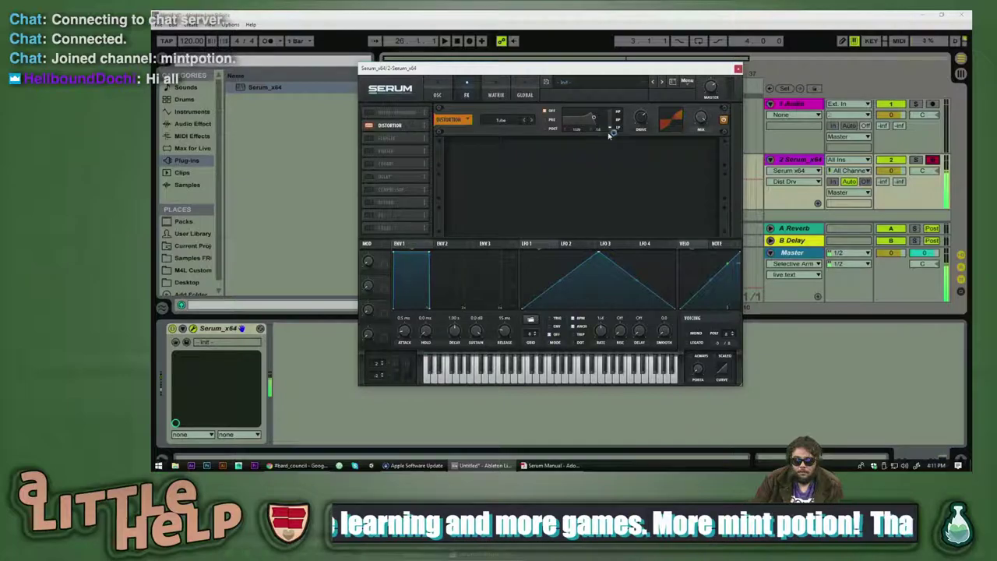
# - Set the distortion type to Diode 1 and switch its filter to PRE, adjusting the filter cutoff
pyautogui.click(535, 122)
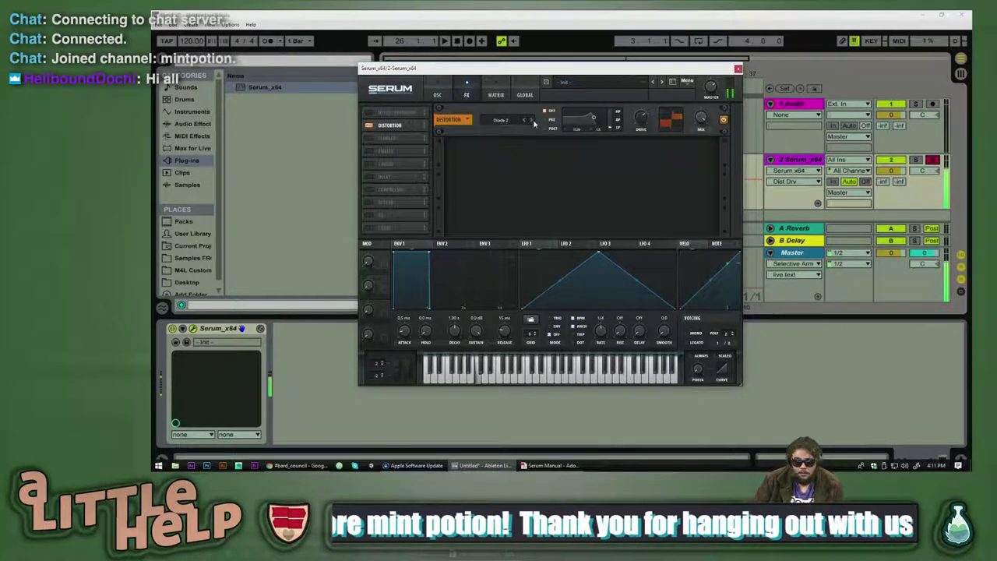
pyautogui.click(535, 123)
pyautogui.click(524, 122)
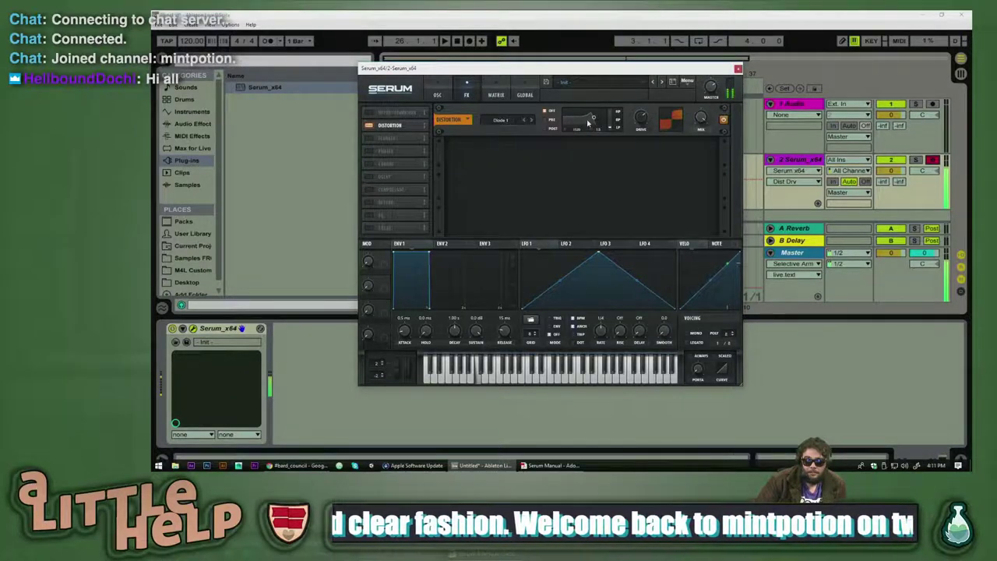
pyautogui.click(550, 119)
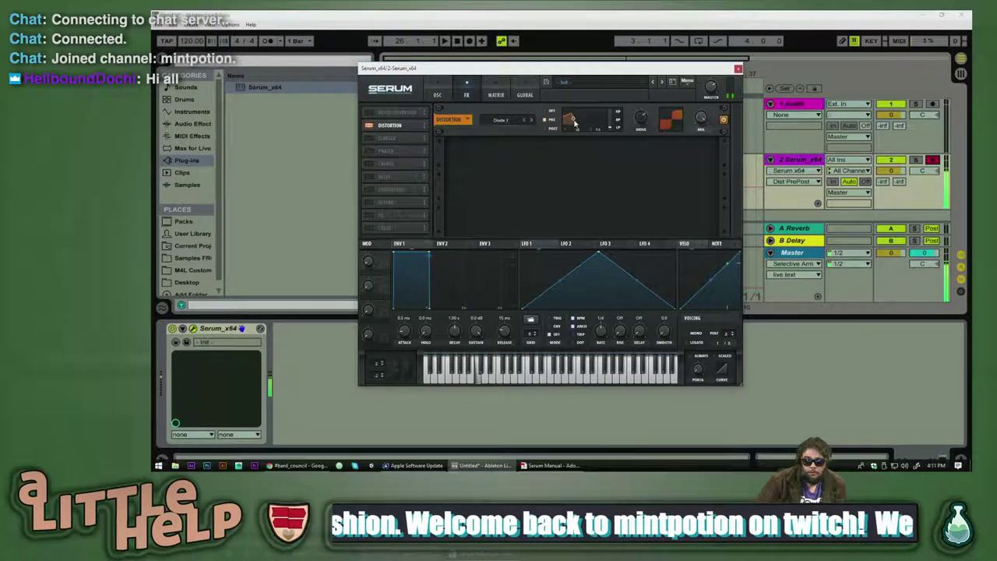
pyautogui.moveTo(581, 124); pyautogui.dragTo(560, 133)
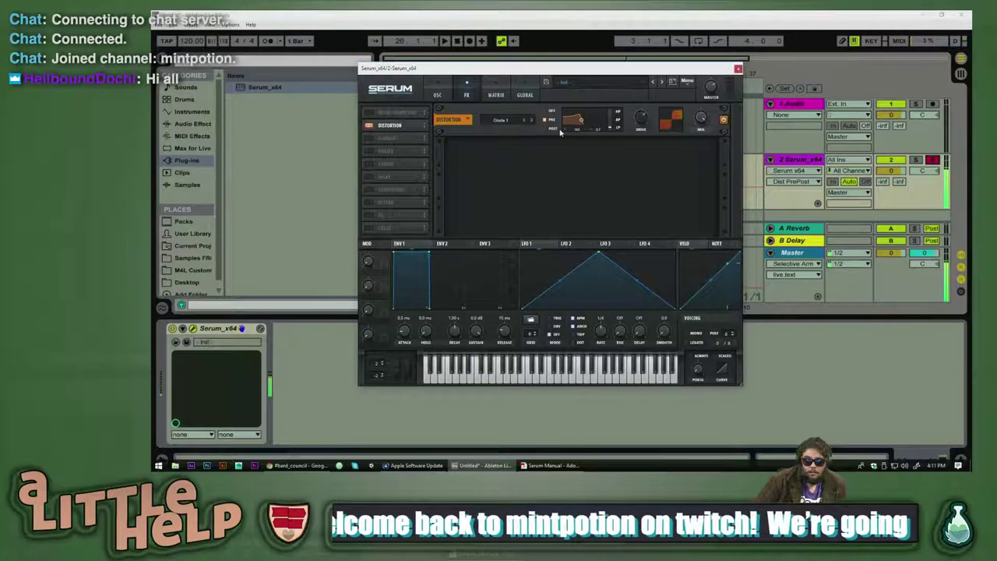
# - Morph the distortion filter to a band-pass shape and move its peak to a higher frequency, keeping the Diode 1 type
pyautogui.click(613, 117)
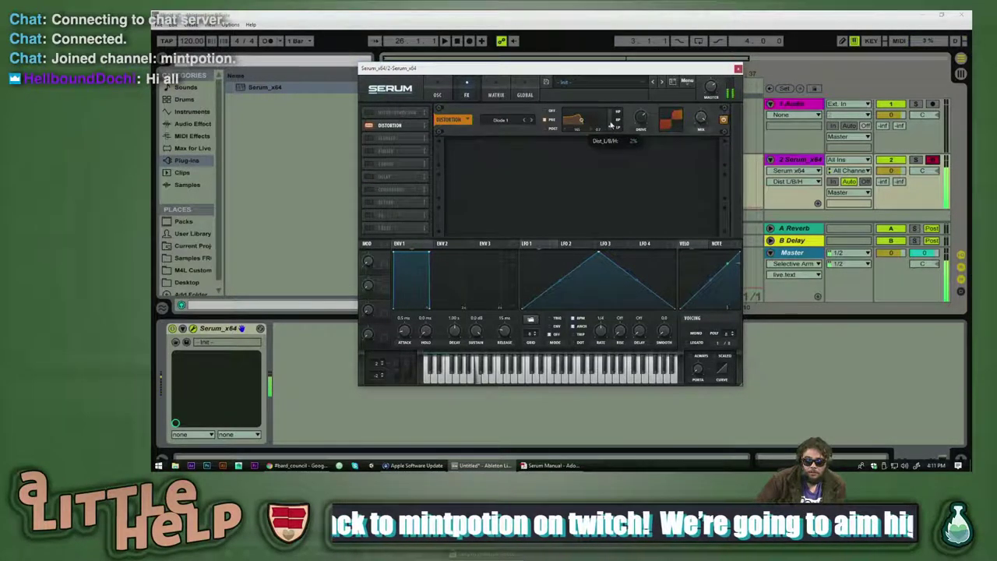
pyautogui.moveTo(612, 113); pyautogui.dragTo(617, 76)
pyautogui.moveTo(586, 120)
pyautogui.mouseDown()
pyautogui.moveTo(592, 113)
pyautogui.moveTo(584, 117)
pyautogui.mouseUp()
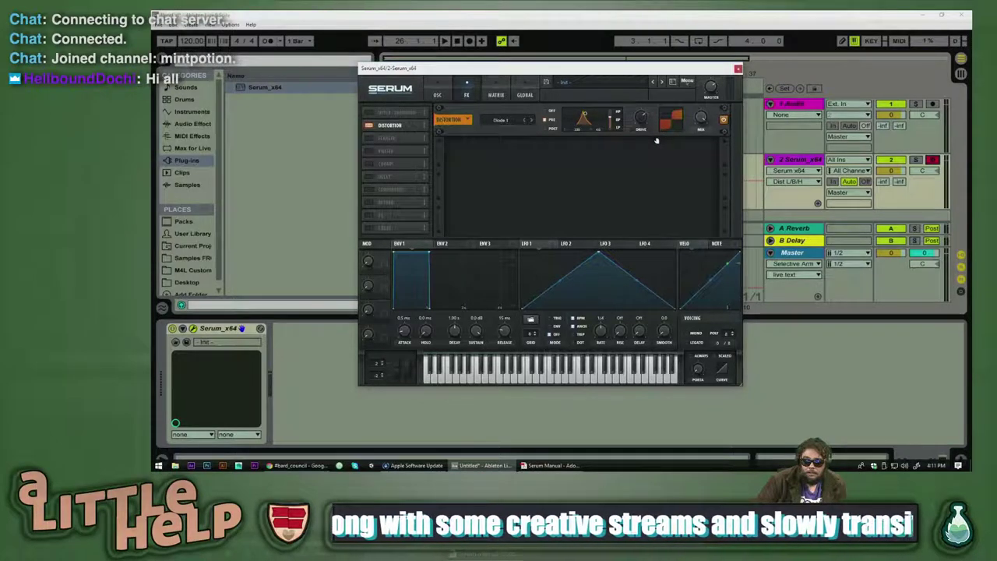
pyautogui.click(499, 121)
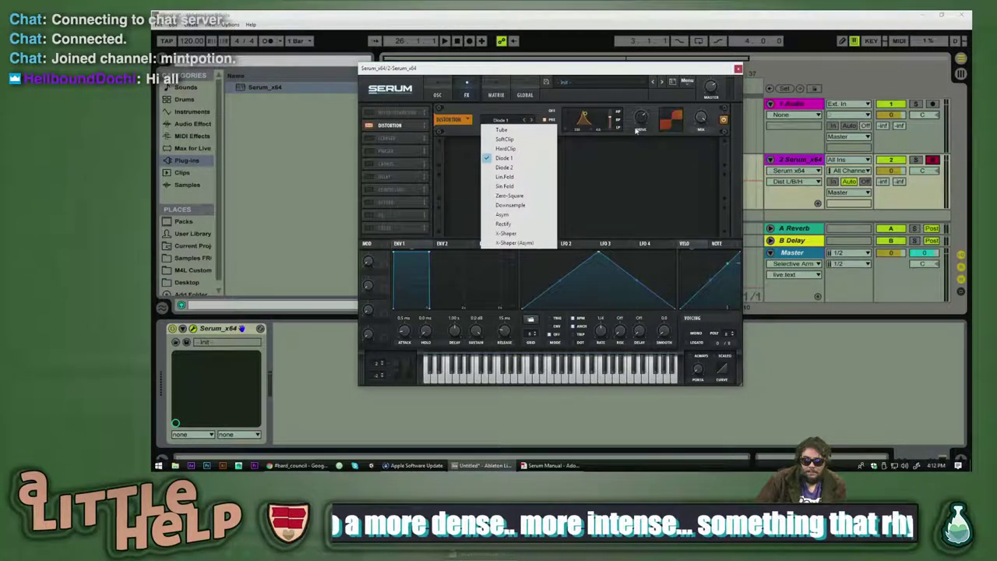
pyautogui.click(631, 134)
pyautogui.moveTo(585, 118)
pyautogui.mouseDown()
pyautogui.moveTo(573, 119)
pyautogui.moveTo(597, 117)
pyautogui.mouseUp()
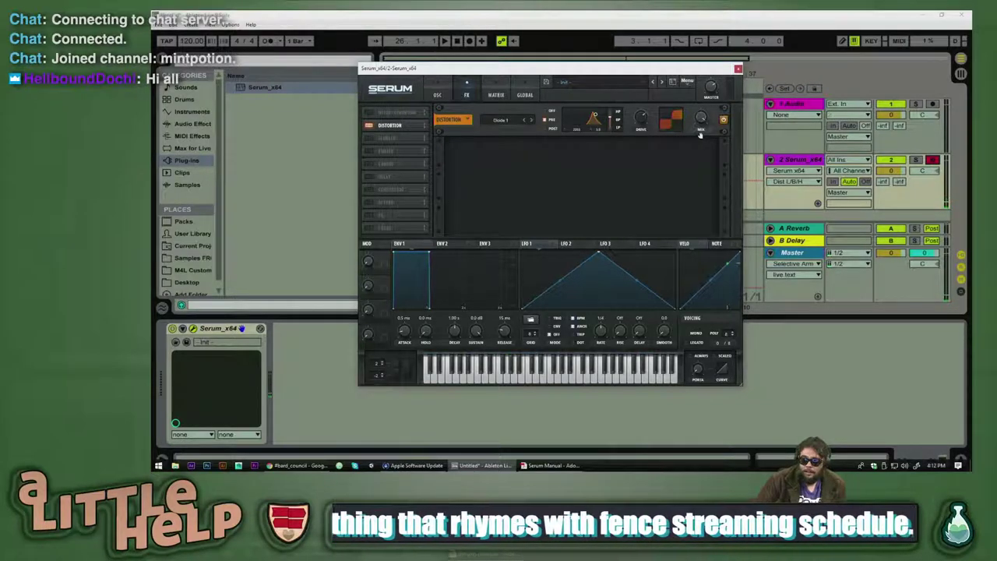
# - Replace the Distortion effect with the Flanger and adjust its rate while playing notes
pyautogui.click(369, 125)
pyautogui.click(369, 138)
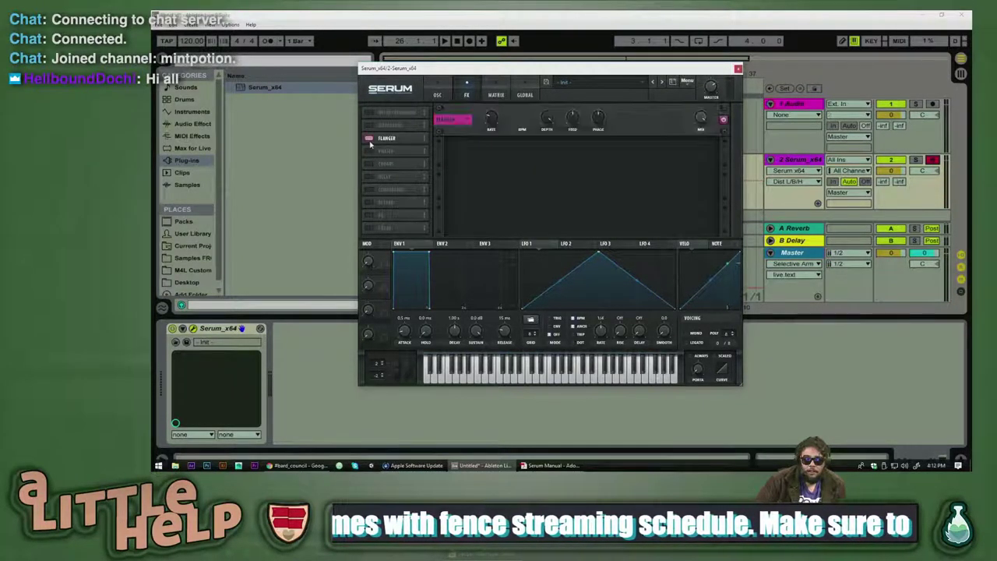
pyautogui.click(491, 119)
pyautogui.moveTo(491, 119); pyautogui.dragTo(494, 89)
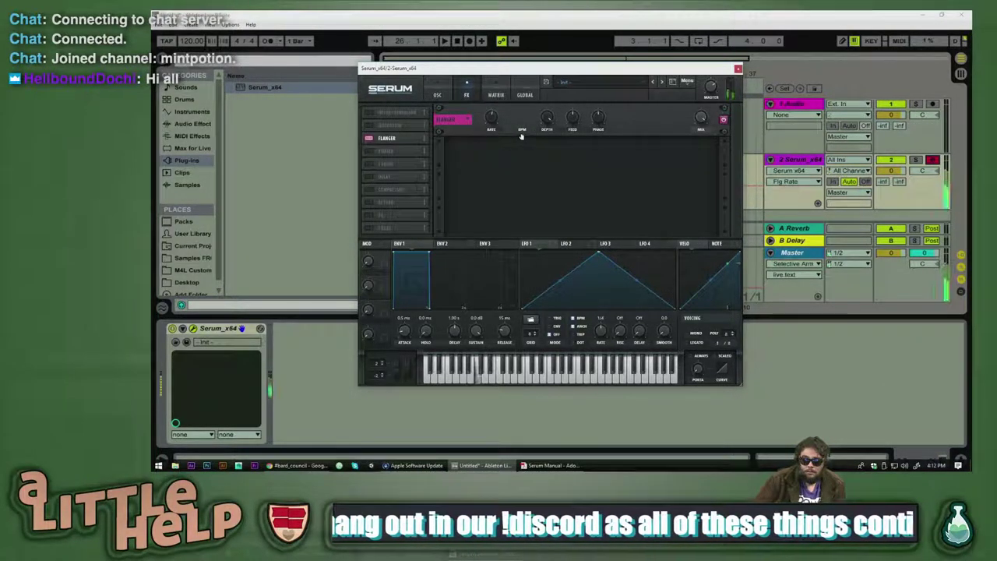
# - Turn on the Flanger's BPM sync, start playback with the metronome enabled, and adjust the synced rate
pyautogui.click(520, 130)
pyautogui.press('space')
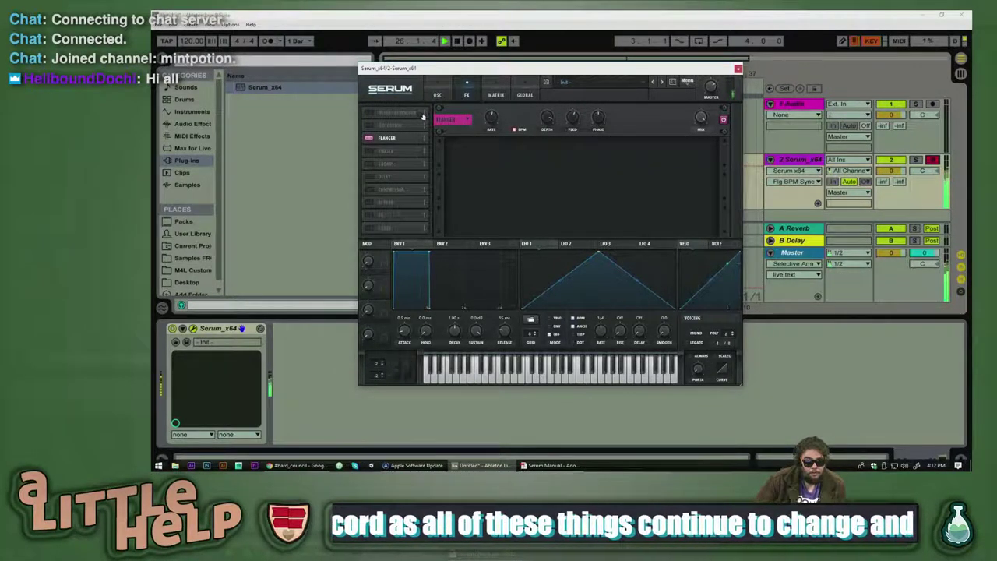
pyautogui.click(267, 41)
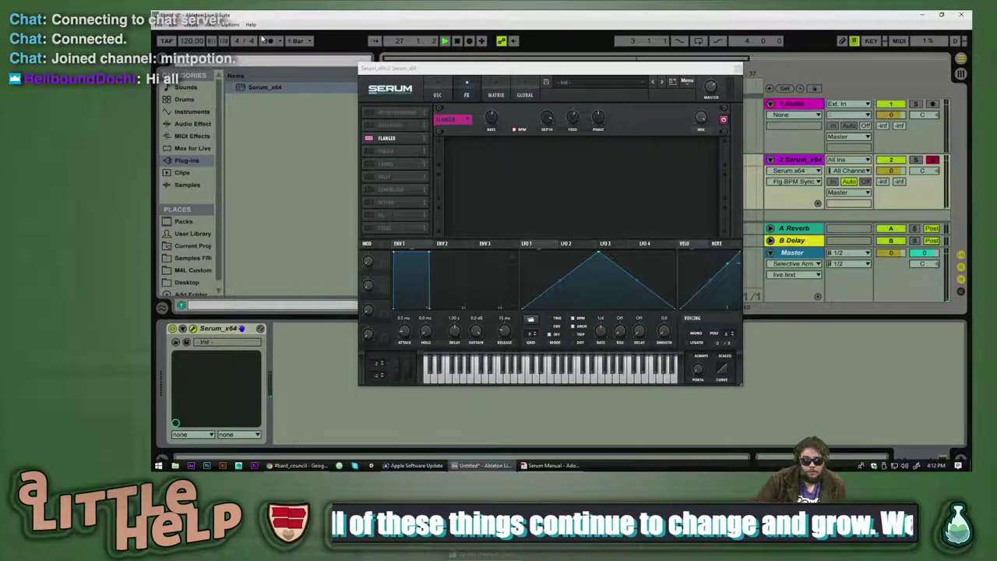
pyautogui.click(267, 41)
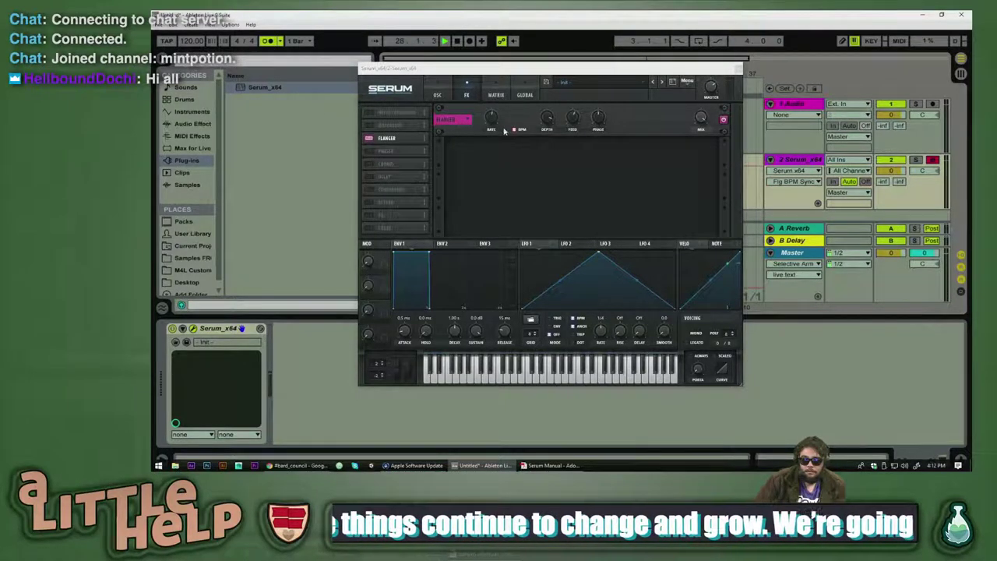
pyautogui.moveTo(492, 119); pyautogui.dragTo(491, 107)
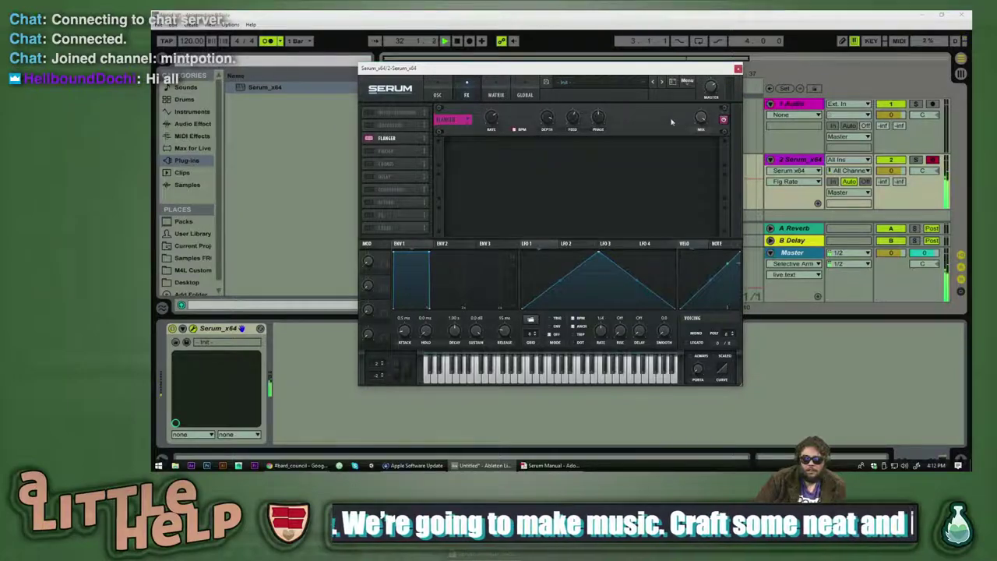
# - Switch off the Flanger, audition the Phaser by toggling it on and off against the dry sound, and leave it off
pyautogui.click(369, 139)
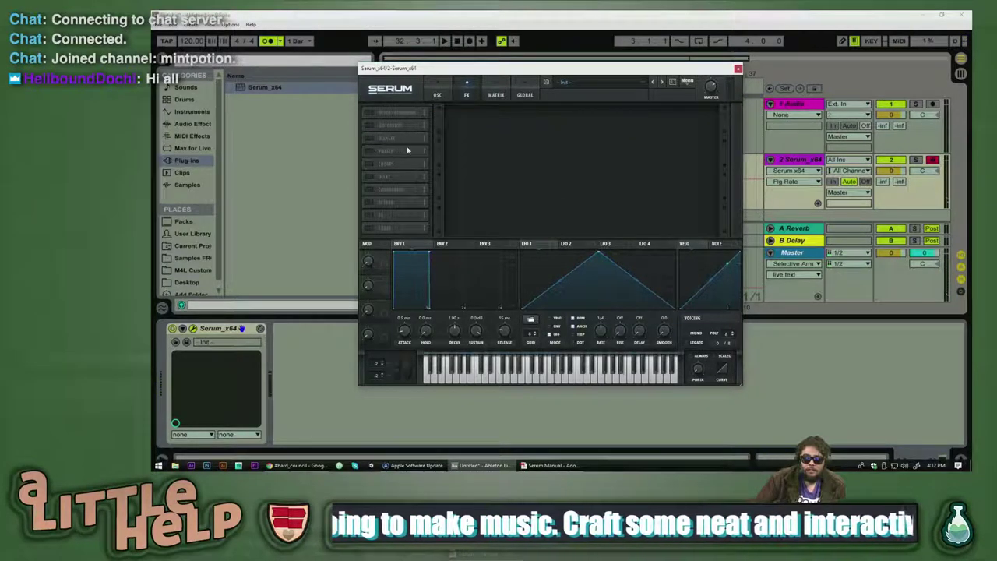
pyautogui.click(369, 151)
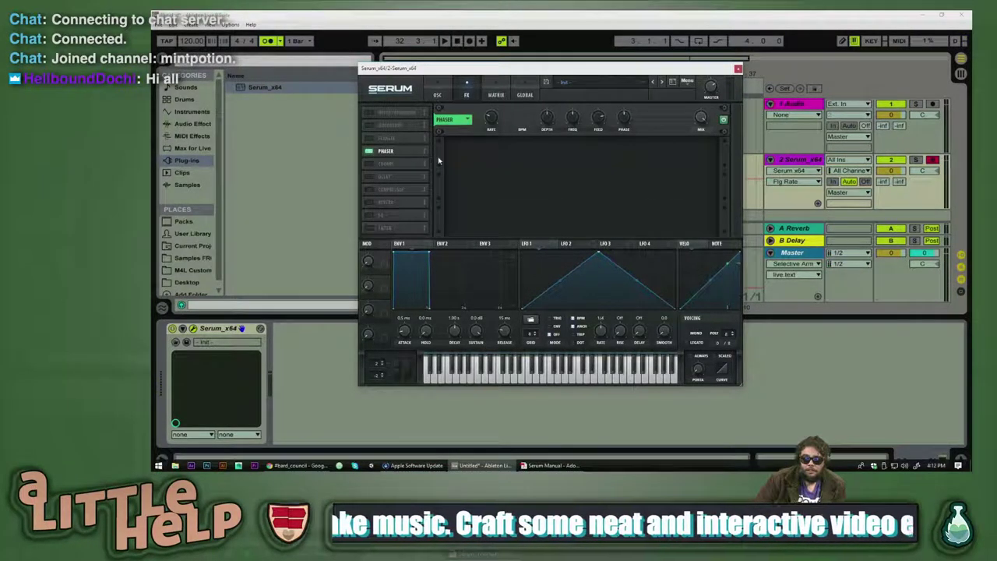
pyautogui.click(370, 151)
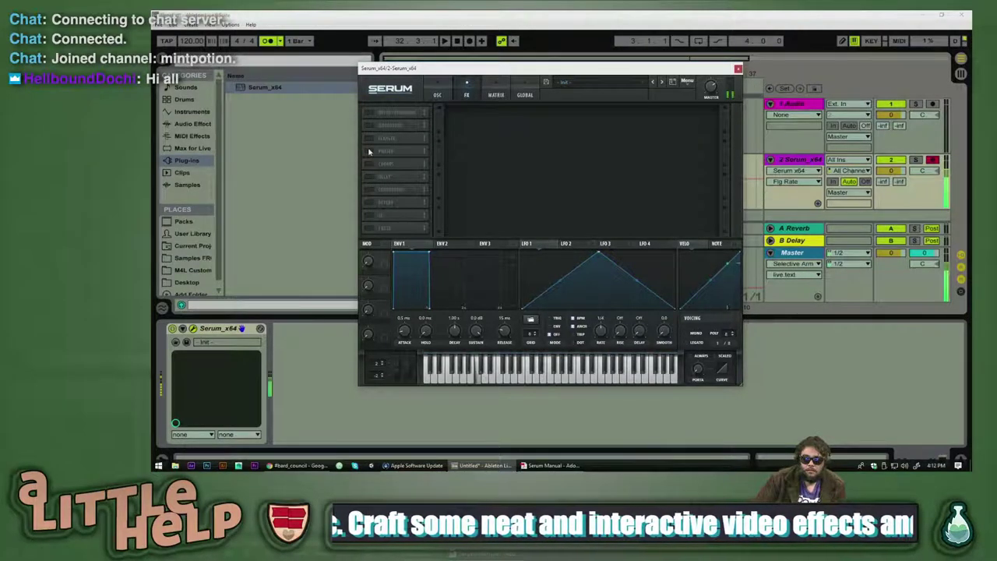
pyautogui.click(370, 151)
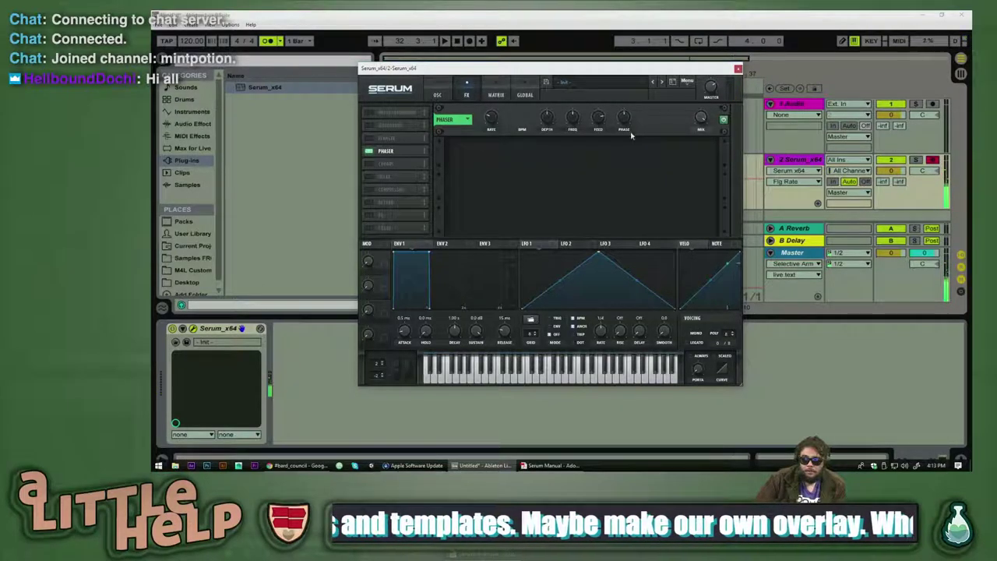
pyautogui.click(369, 151)
# - Switch to Chrome and search YouTube for "on cloud sine" in a new tab
pyautogui.hotkey('alt', 'Tab')
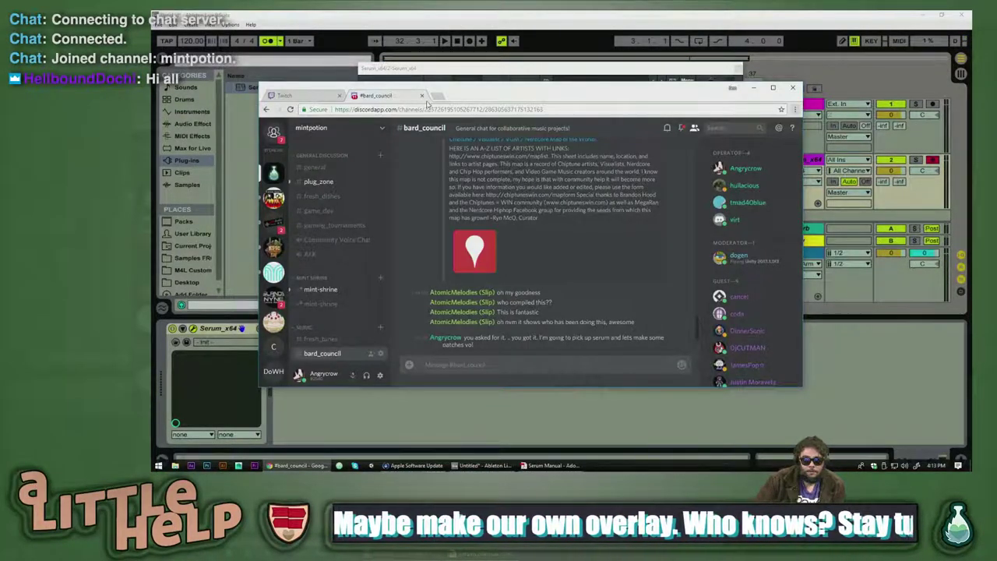
pyautogui.click(438, 95)
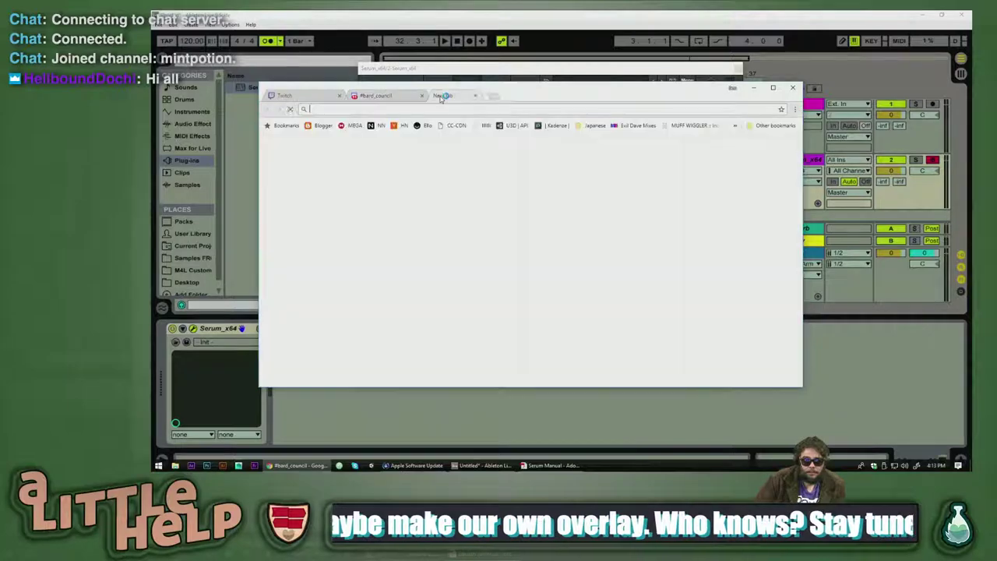
pyautogui.write('youtube.com')
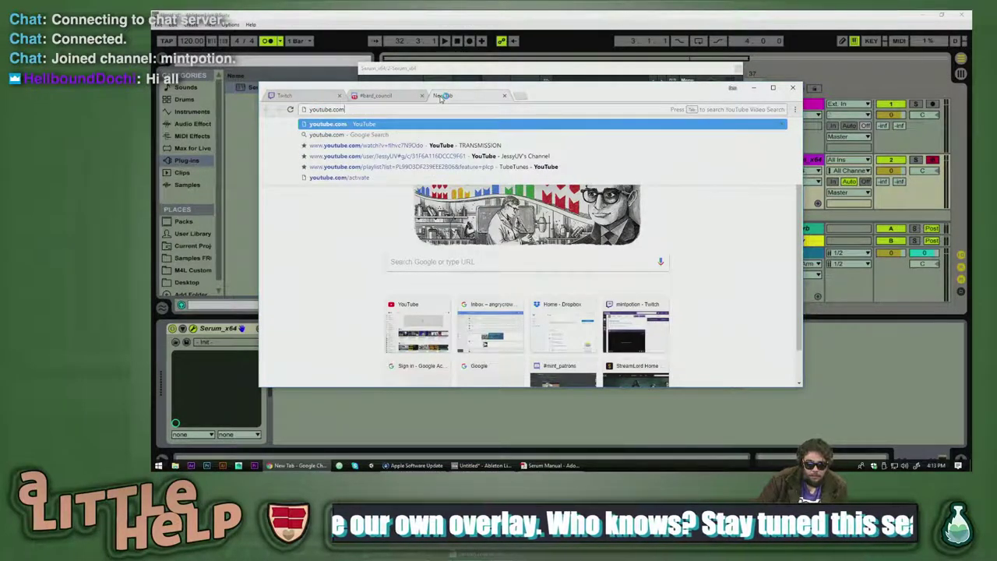
pyautogui.press('Tab')
pyautogui.write('on cloud sine')
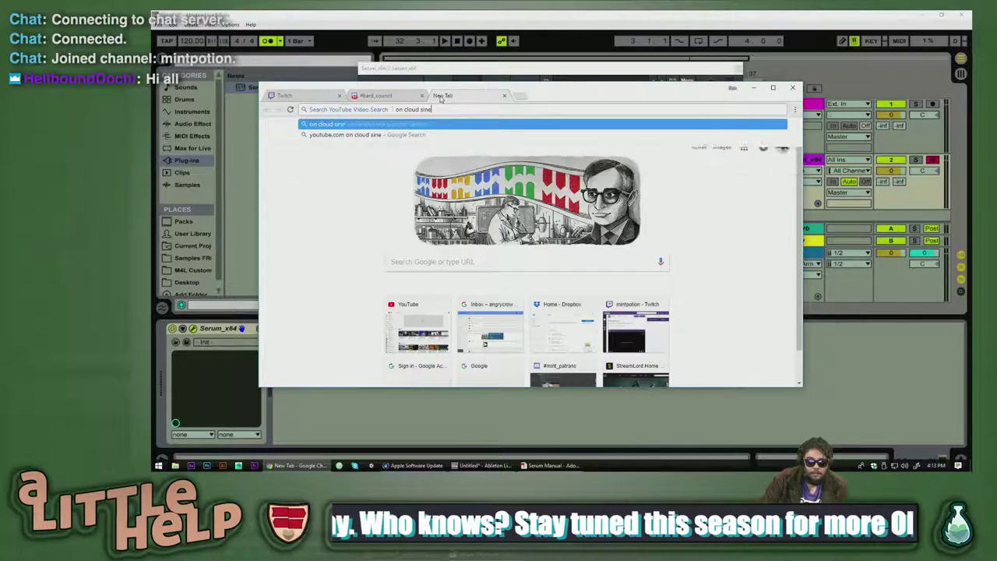
pyautogui.press('Return')
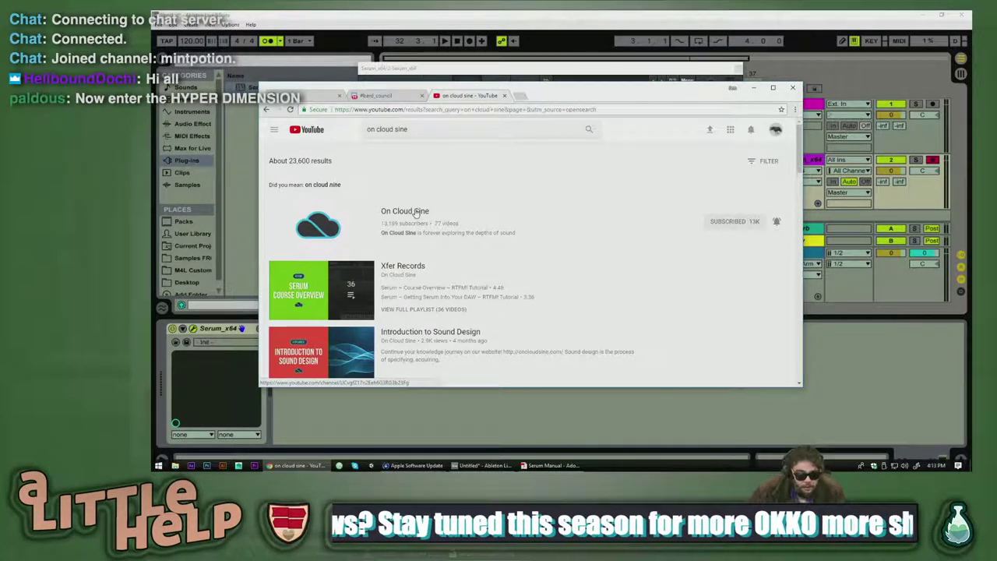
# - Look at the On Cloud Sine channel, return to the search results, and examine the listed tutorials
pyautogui.click(415, 212)
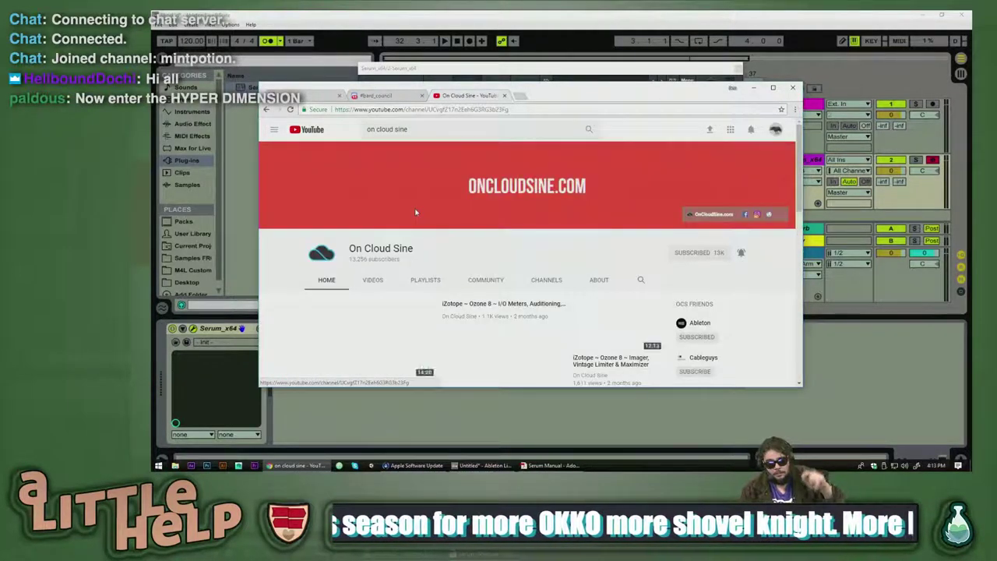
pyautogui.hotkey('alt', 'Left')
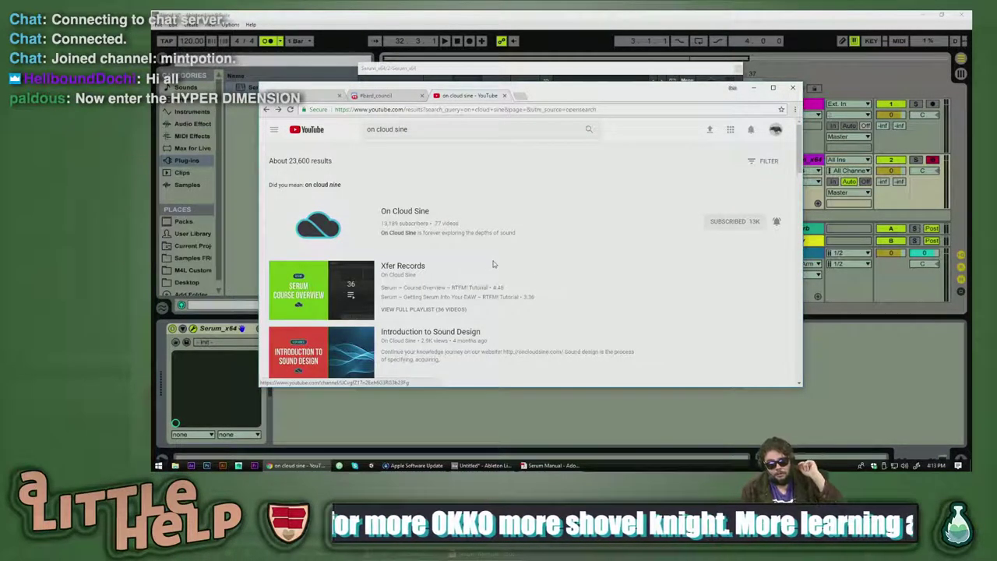
pyautogui.scroll(-1, 487, 263)
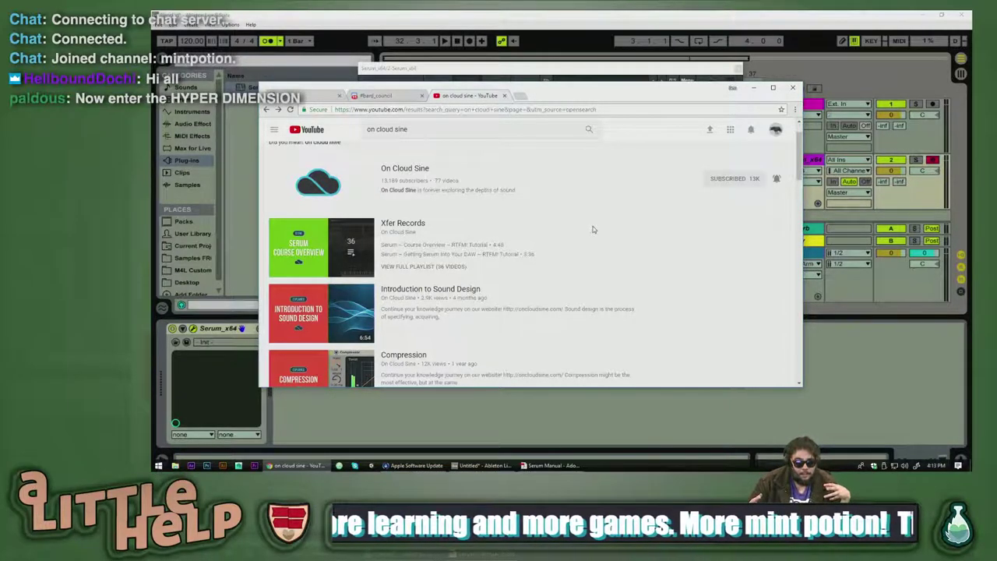
pyautogui.scroll(-2, 525, 304)
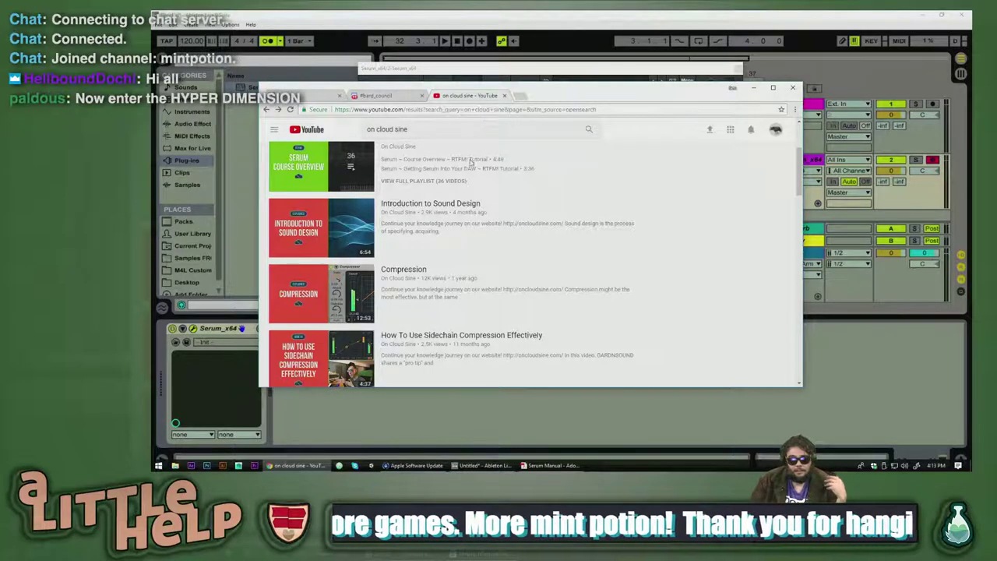
pyautogui.scroll(3, 469, 158)
# - Open the On Cloud Sine channel again and post its link in the Discord bard_council channel
pyautogui.click(411, 212)
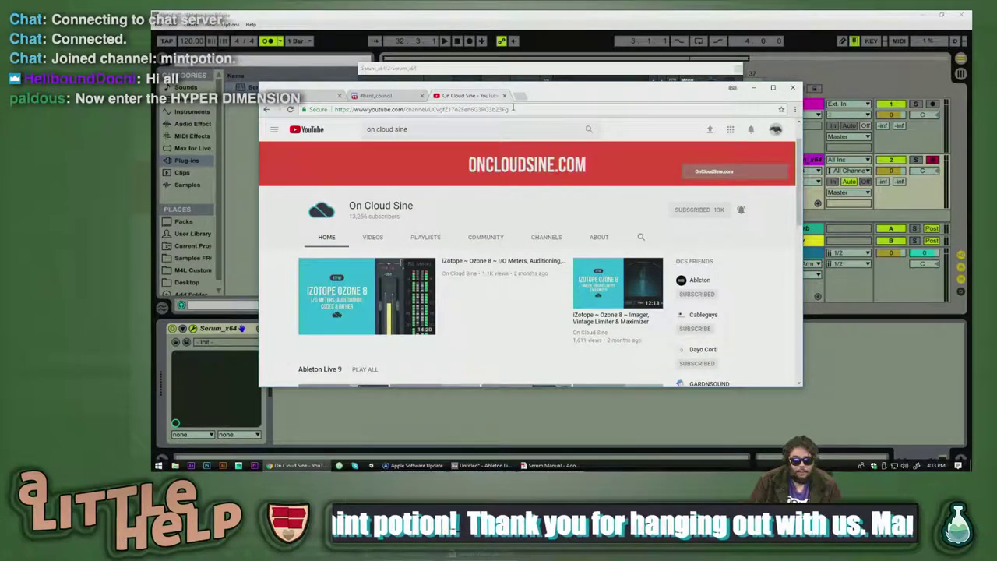
pyautogui.click(513, 108)
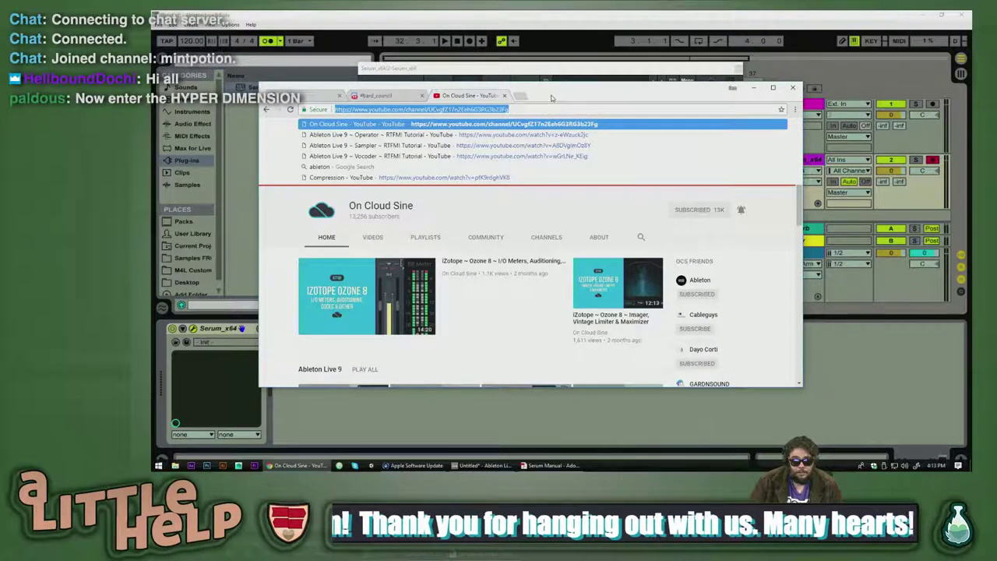
pyautogui.click(388, 96)
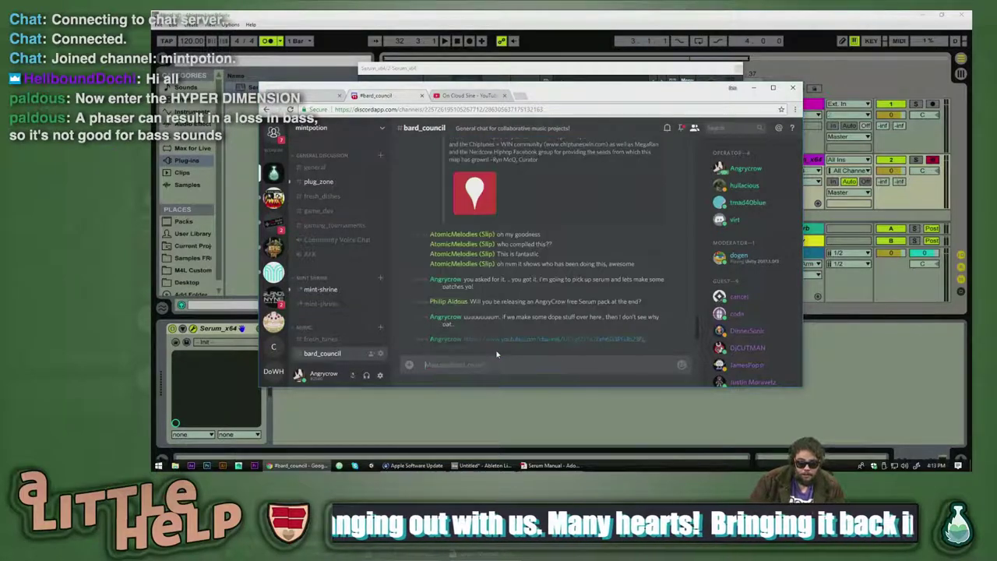
# - Check the Twitch stream chat and the Discord channel for viewer messages
pyautogui.click(304, 98)
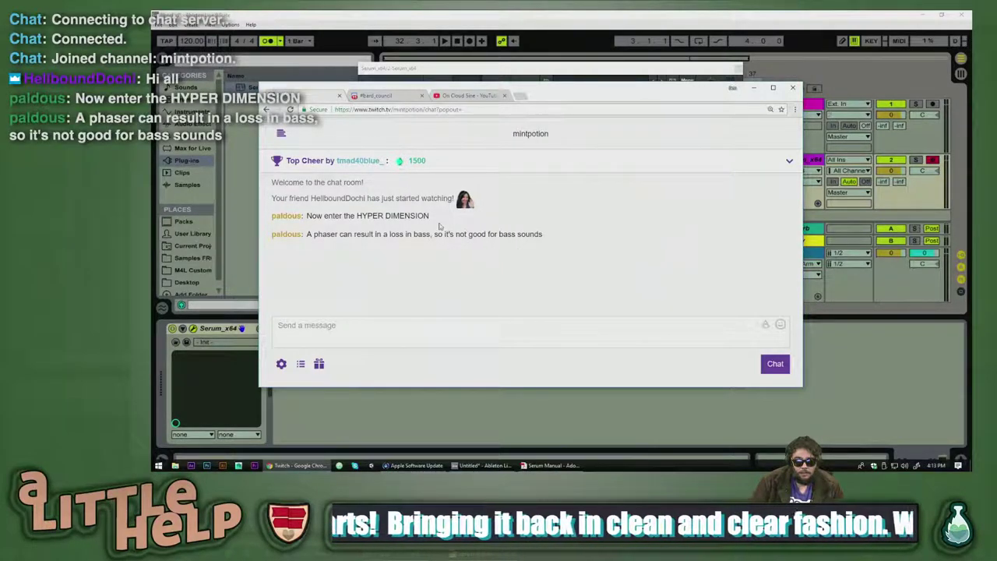
pyautogui.click(393, 100)
pyautogui.click(310, 97)
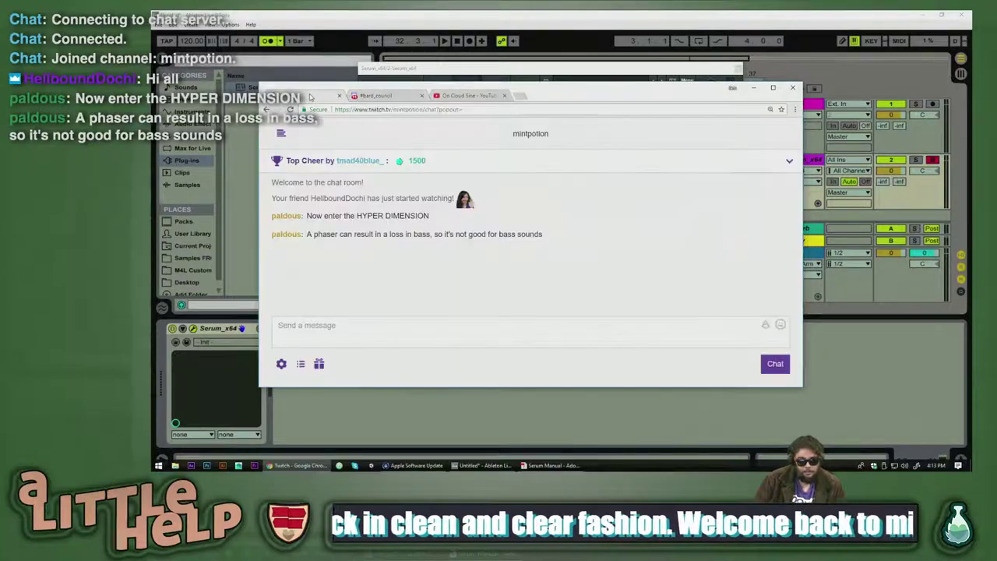
# - Look through the On Cloud Sine channel's home page, examining its Ableton Live 9, Xfer Records, Explained and How To video sections
pyautogui.click(468, 95)
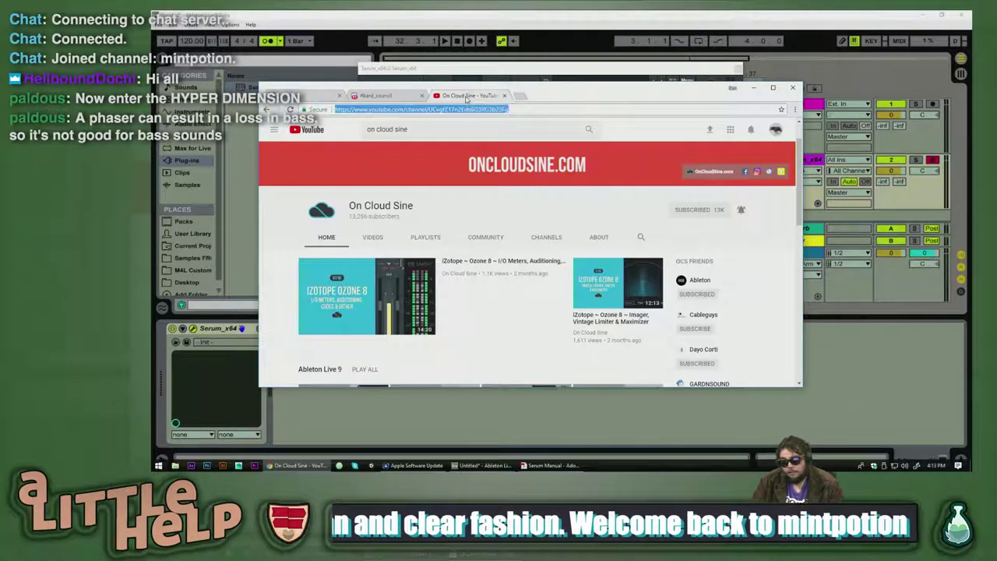
pyautogui.scroll(-3, 460, 245)
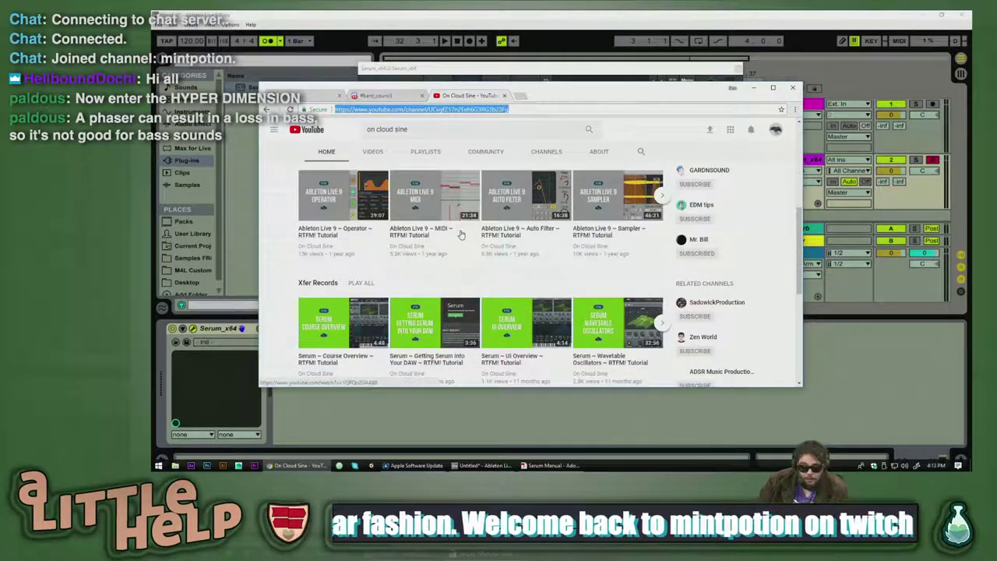
pyautogui.scroll(1, 428, 242)
pyautogui.scroll(2, 419, 263)
pyautogui.scroll(-1, 571, 262)
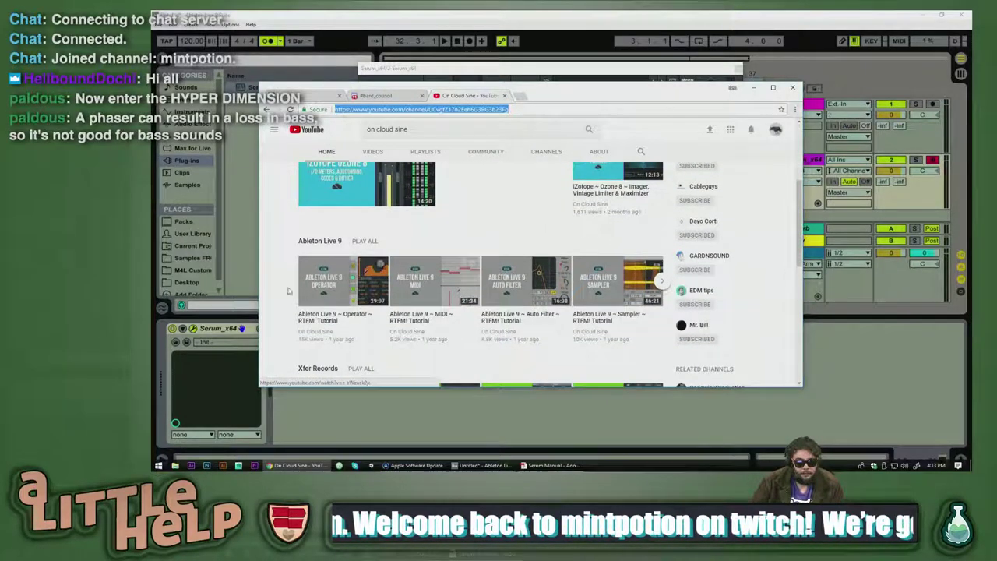
pyautogui.scroll(-1, 372, 291)
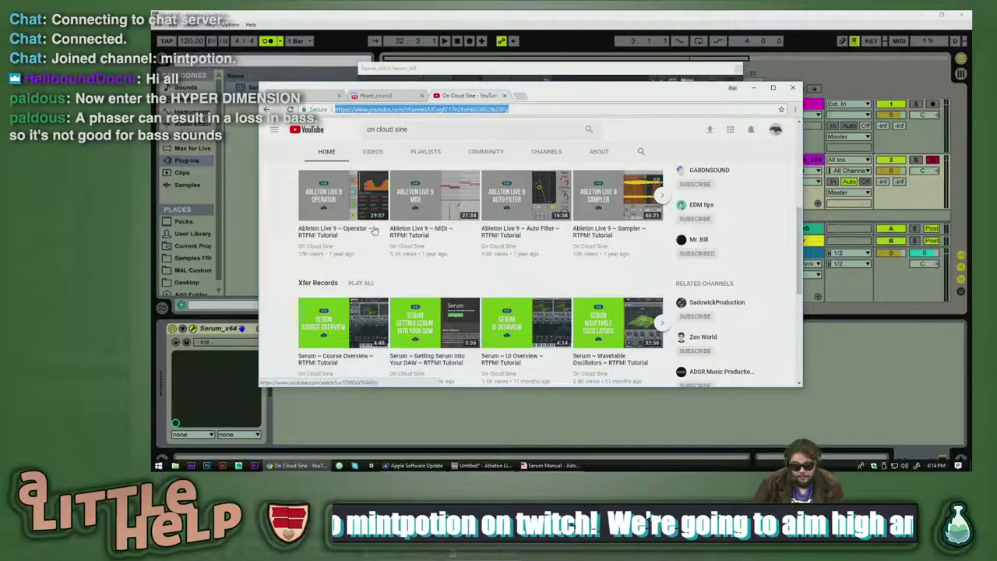
pyautogui.scroll(-3, 577, 225)
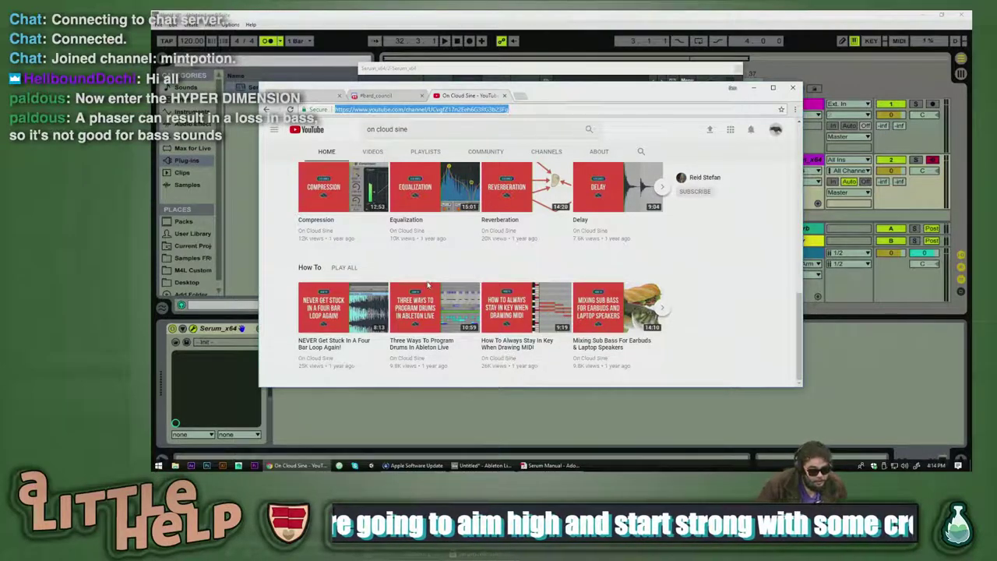
pyautogui.scroll(3, 436, 281)
pyautogui.scroll(-1, 452, 276)
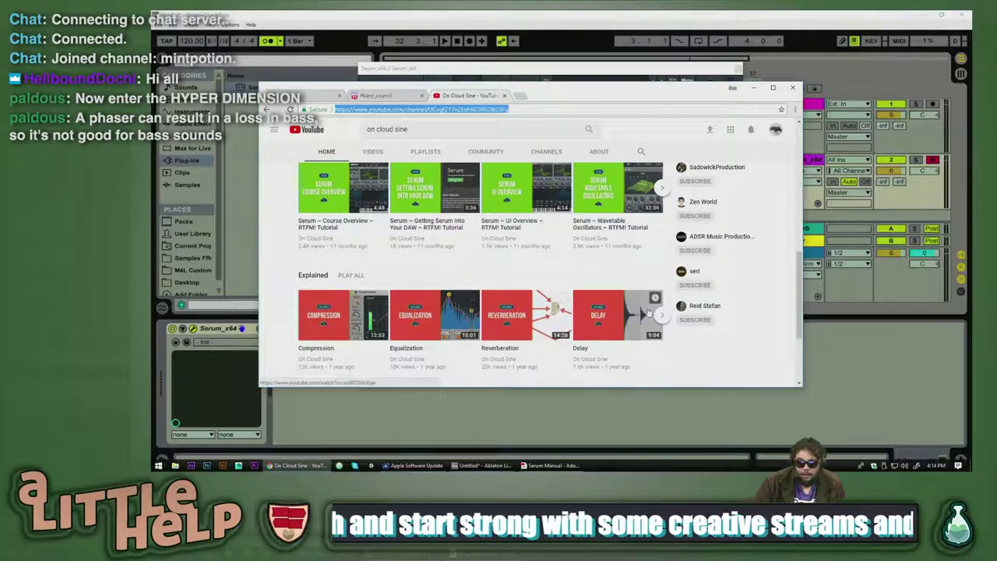
pyautogui.scroll(3, 389, 287)
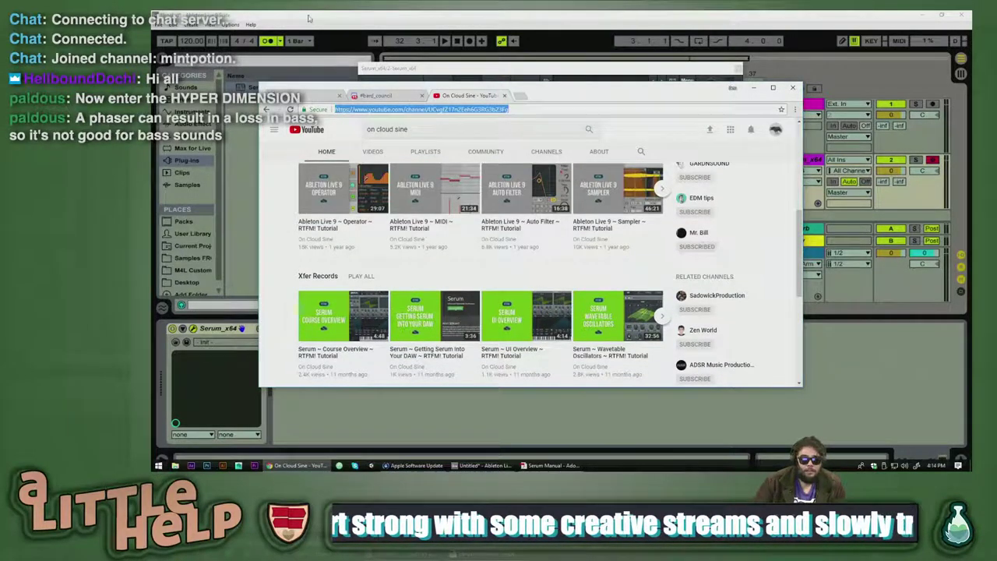
# - Pin the On Cloud Sine link message in the Discord bard_council channel
pyautogui.click(391, 94)
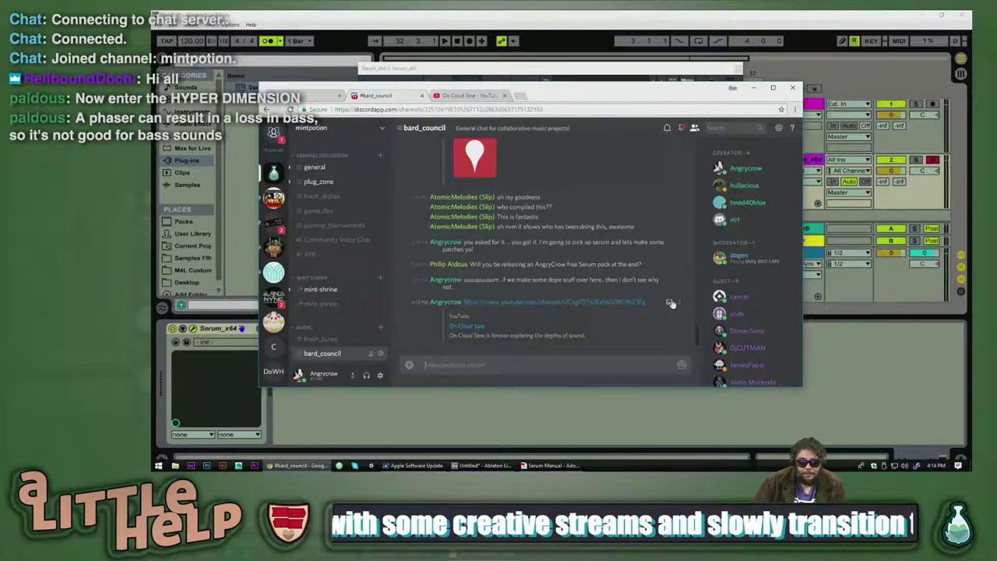
pyautogui.click(671, 303)
pyautogui.click(674, 312)
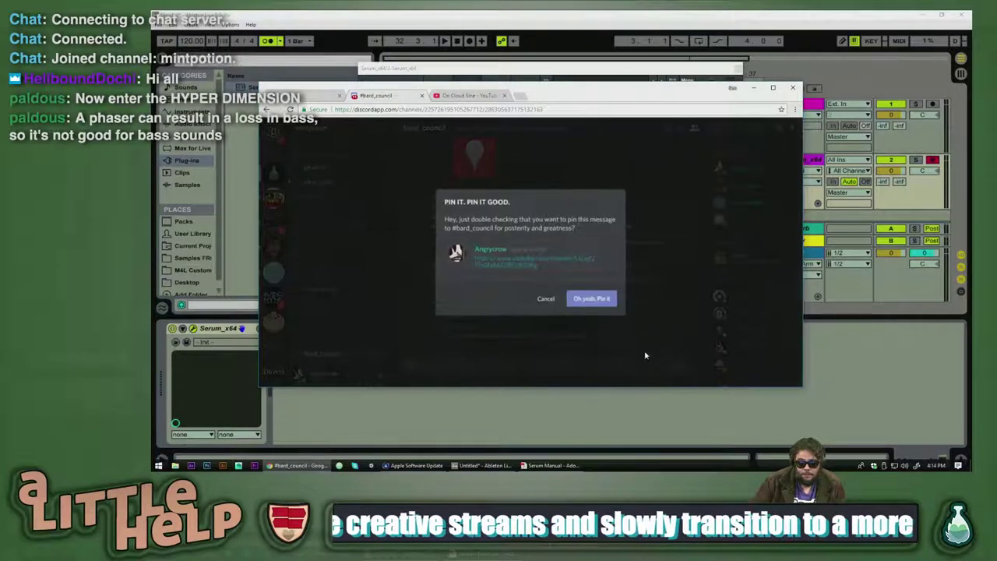
pyautogui.click(591, 299)
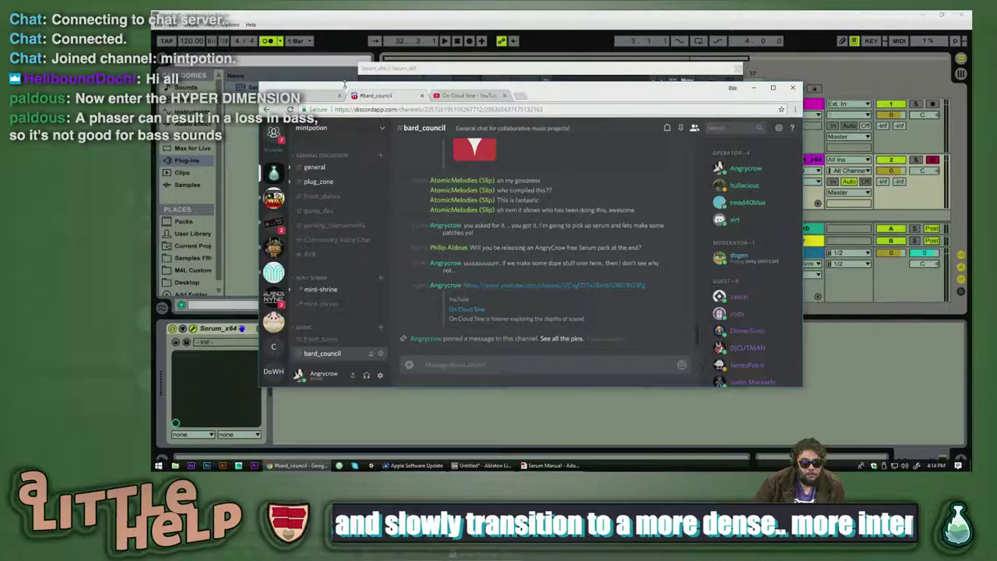
# - Send the !discord command in the mintpotion Twitch stream chat
pyautogui.click(323, 94)
pyautogui.click(394, 341)
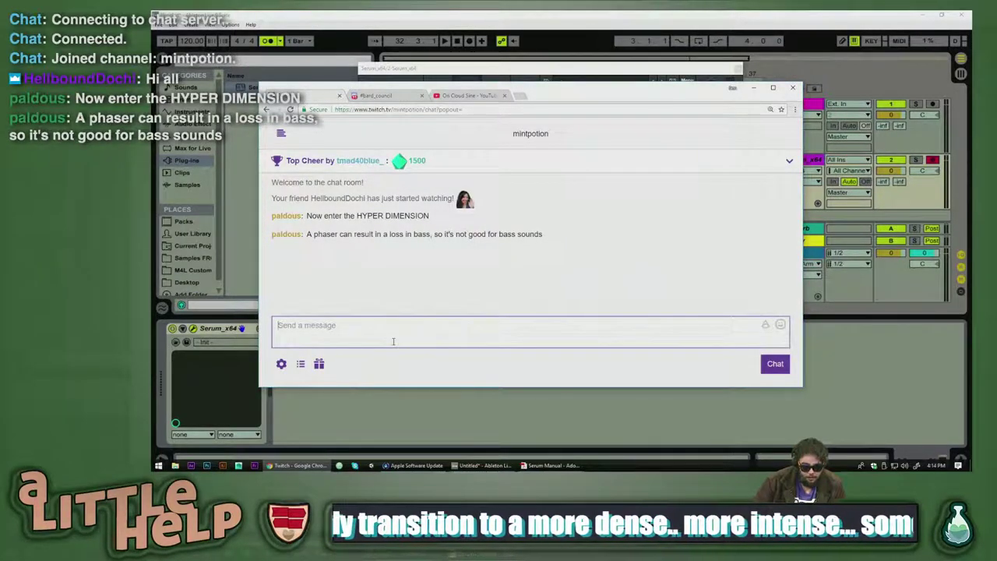
pyautogui.write('!discord')
pyautogui.press('Return')
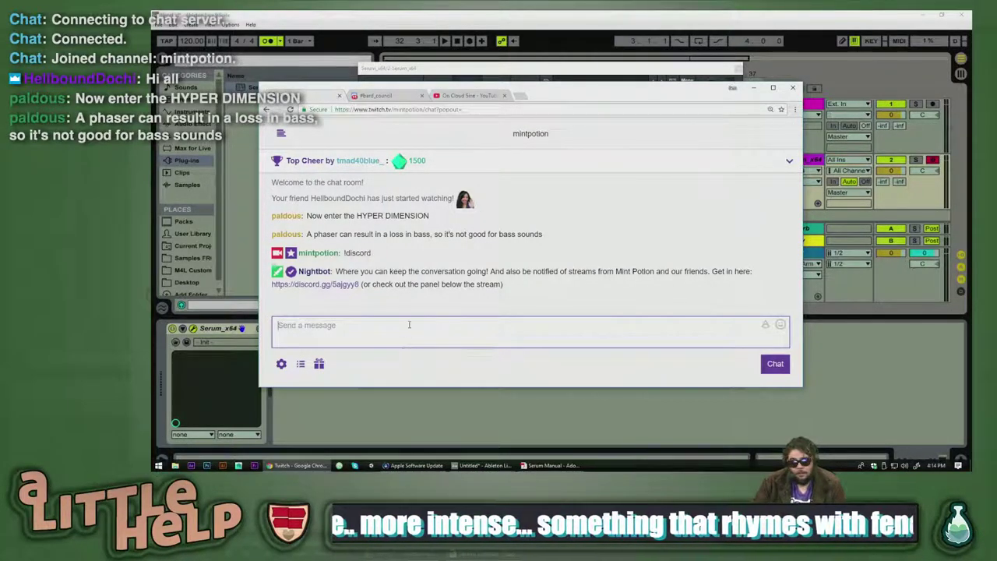
# - Return to the On Cloud Sine YouTube channel and look over the video sections on its home page
pyautogui.click(456, 95)
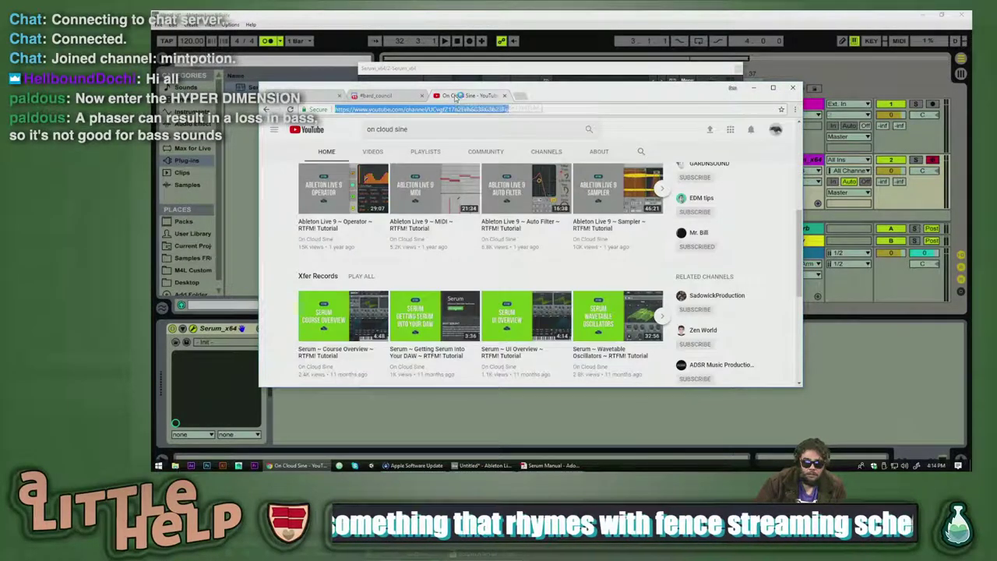
pyautogui.scroll(-3, 366, 219)
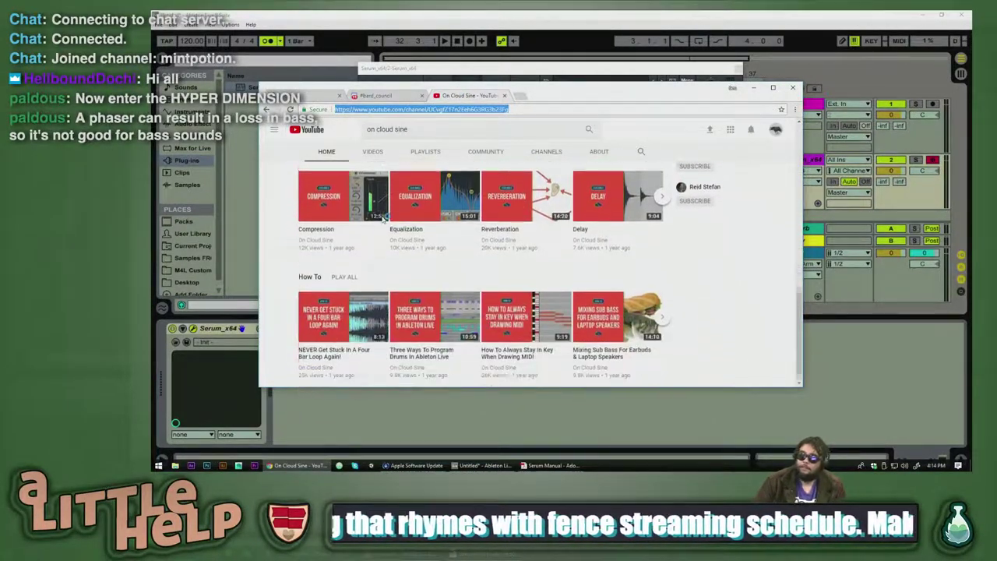
pyautogui.scroll(3, 363, 268)
pyautogui.scroll(5, 363, 268)
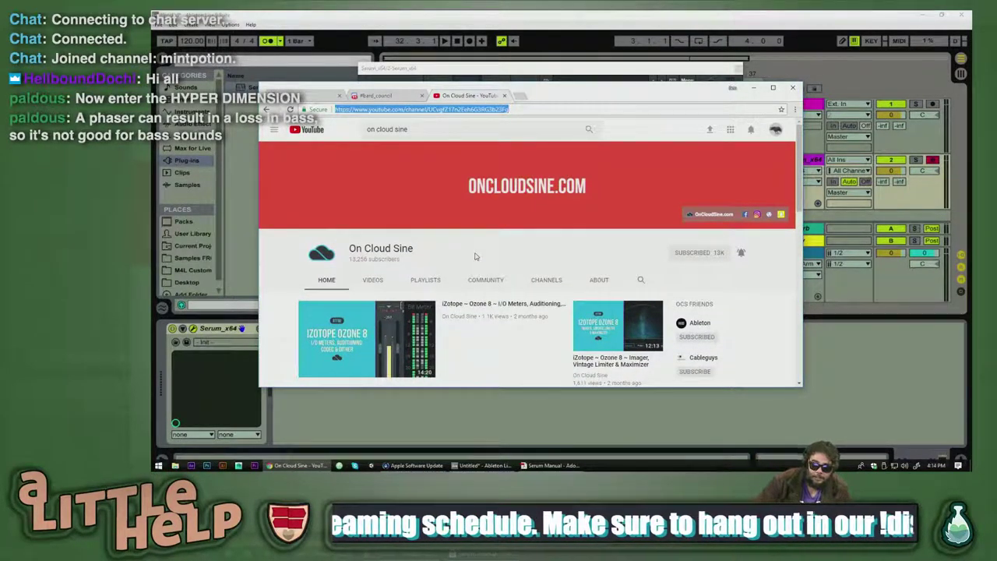
# - Open OnCloudSine.com from the channel banner and examine its Recent Tutorials and Sound of the Month sections
pyautogui.click(712, 214)
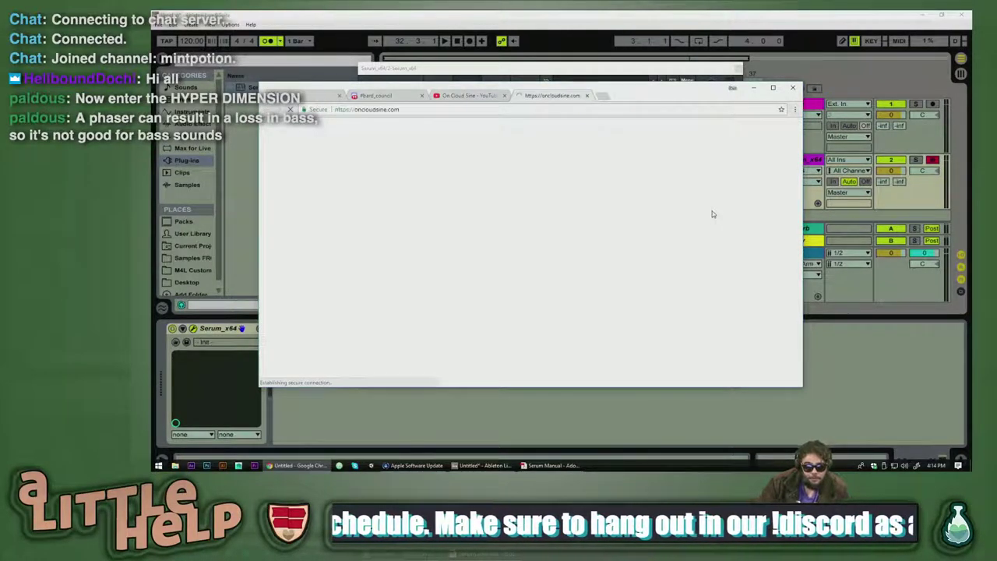
pyautogui.scroll(-3, 313, 265)
pyautogui.scroll(3, 311, 273)
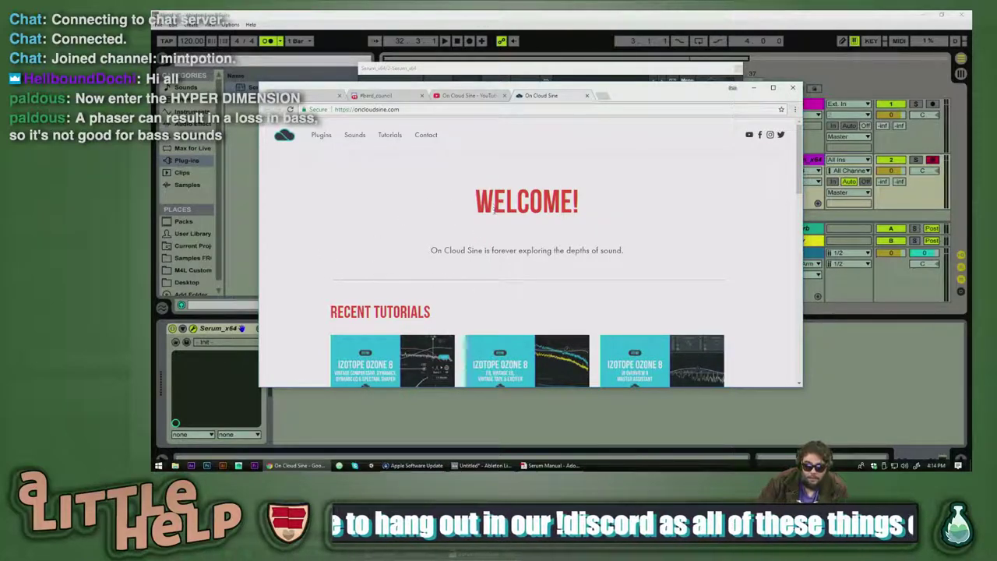
pyautogui.scroll(-3, 340, 218)
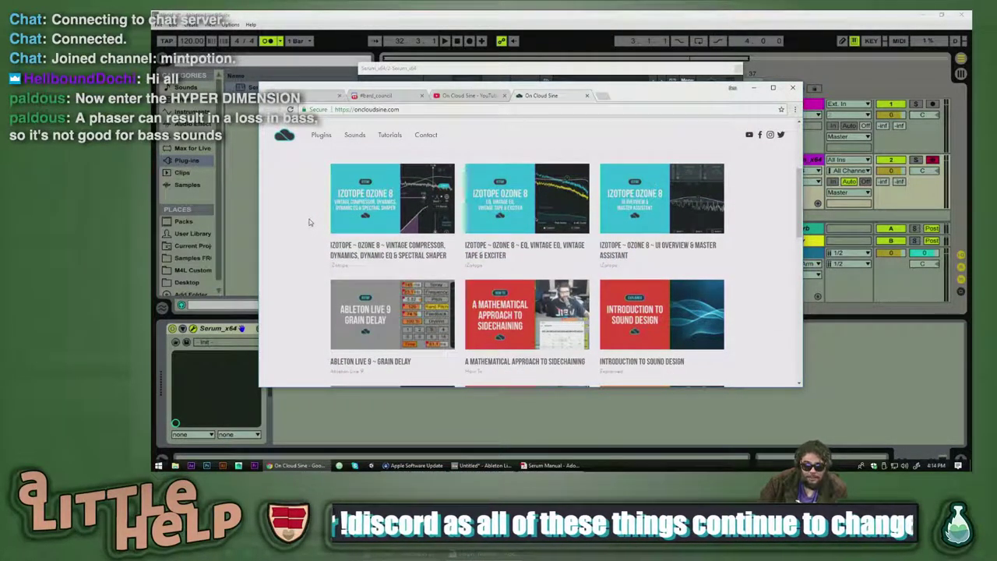
pyautogui.scroll(-1, 308, 222)
pyautogui.scroll(-5, 304, 281)
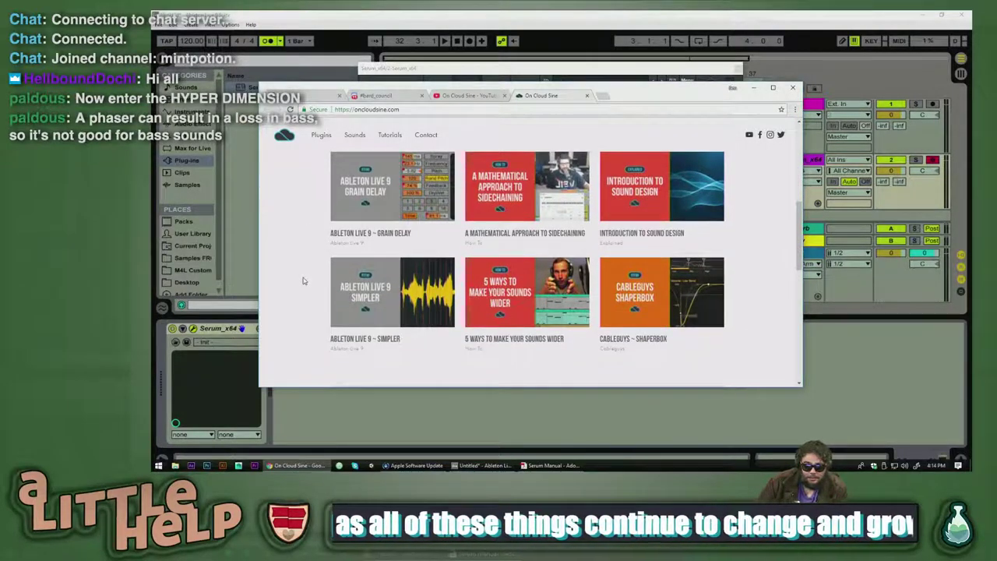
pyautogui.scroll(1, 307, 278)
pyautogui.scroll(2, 308, 278)
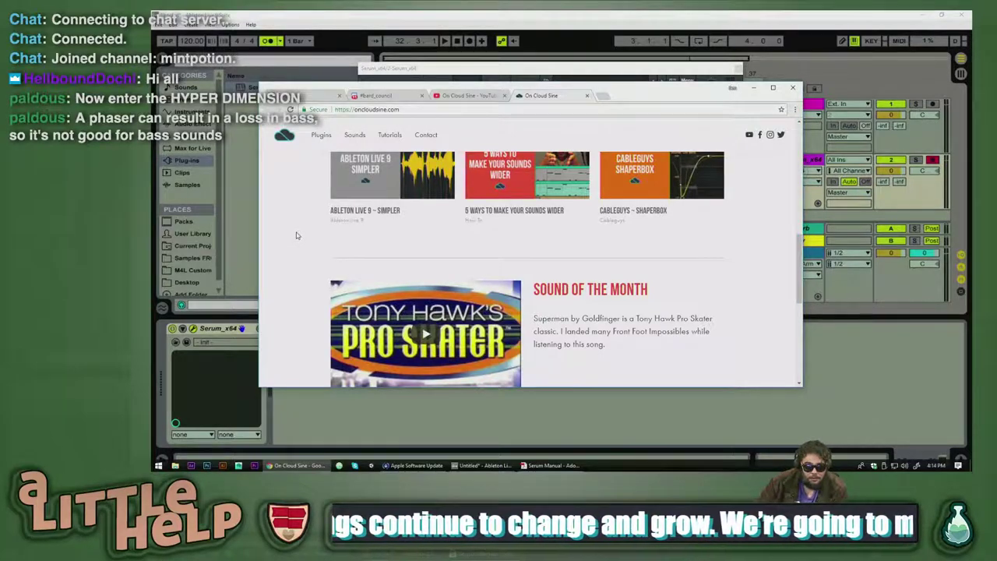
pyautogui.scroll(-4, 296, 234)
pyautogui.scroll(15, 296, 233)
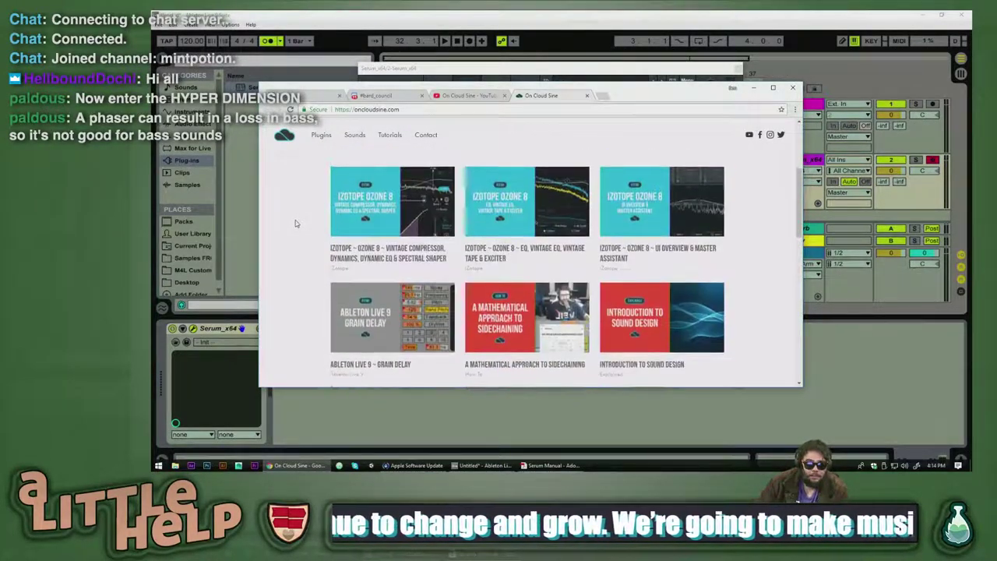
# - Select the OnCloudSine.com web address and return to the Discord bard_council channel by way of the YouTube channel page
pyautogui.click(441, 109)
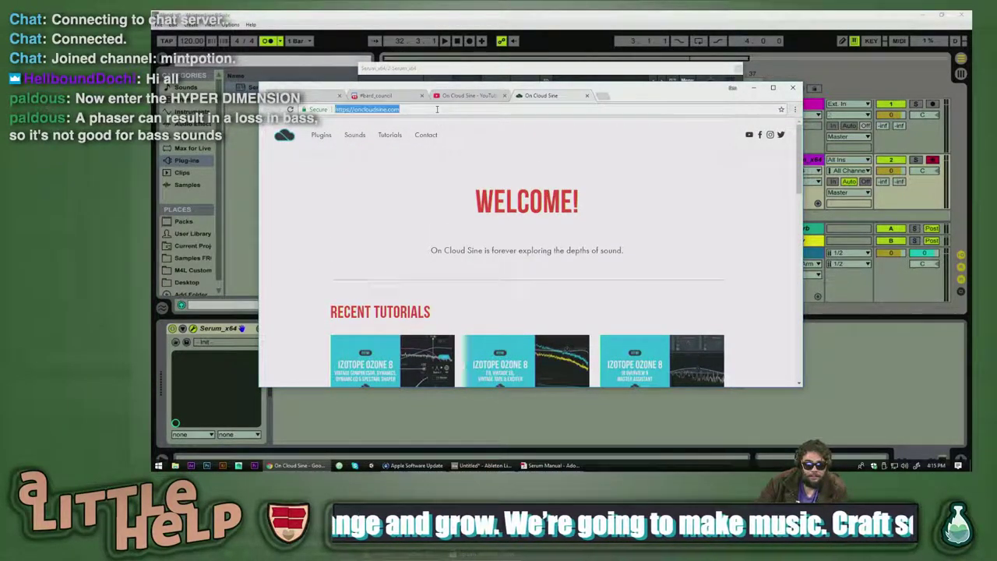
pyautogui.click(463, 97)
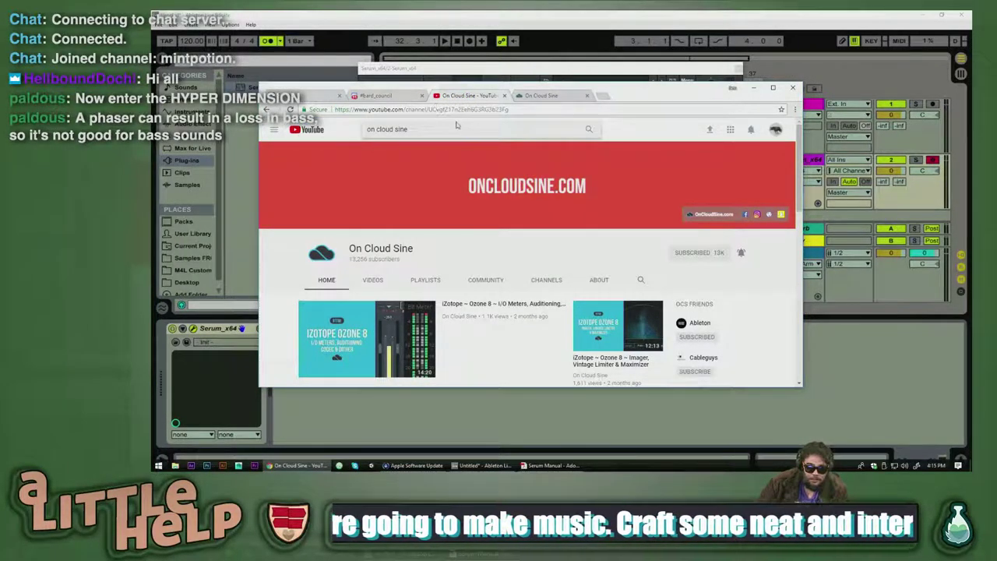
pyautogui.click(387, 95)
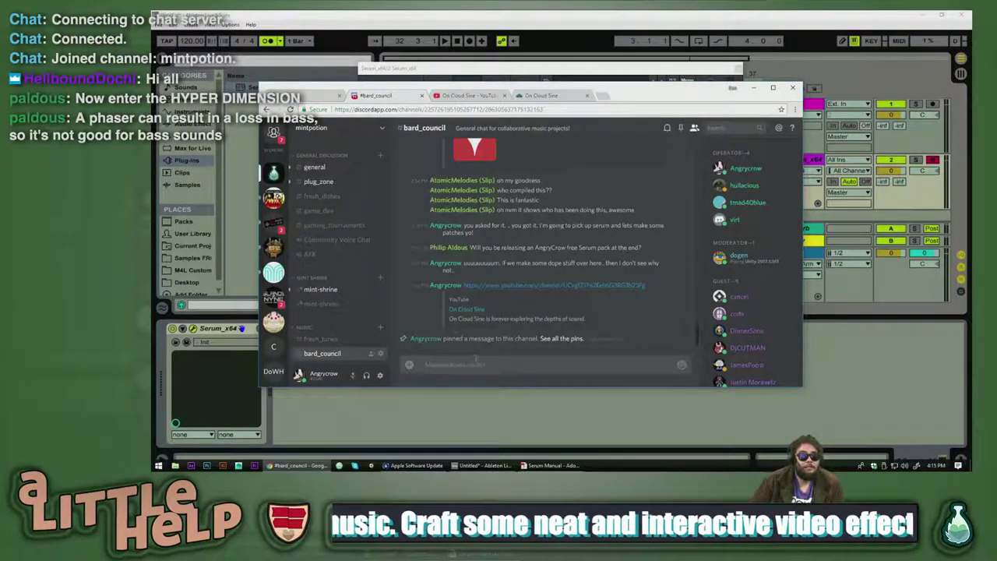
# - Switch to Ableton Live and compare Serum's Chorus and Phaser effects by enabling each in turn, leaving Chorus on
pyautogui.hotkey('alt', 'Tab')
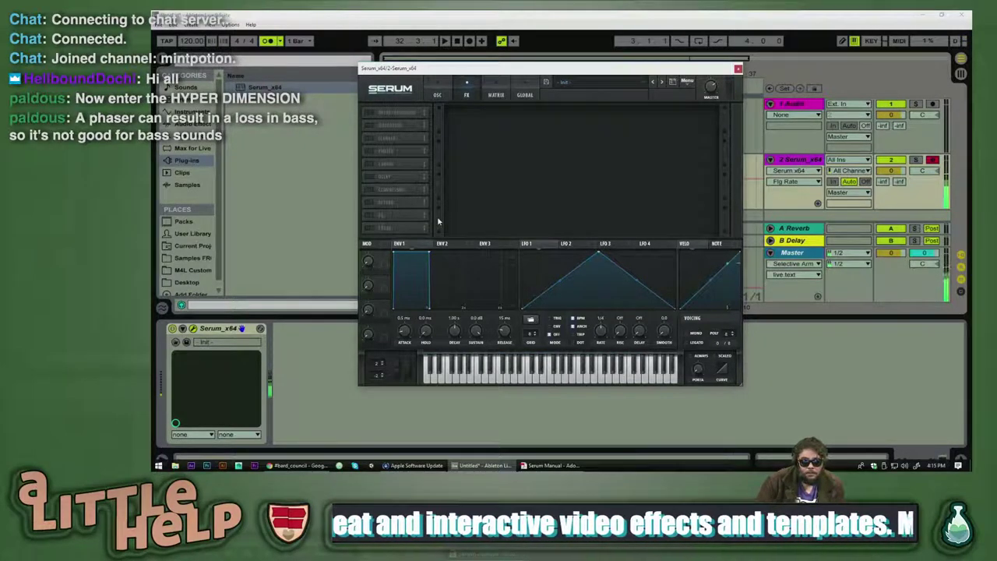
pyautogui.click(370, 164)
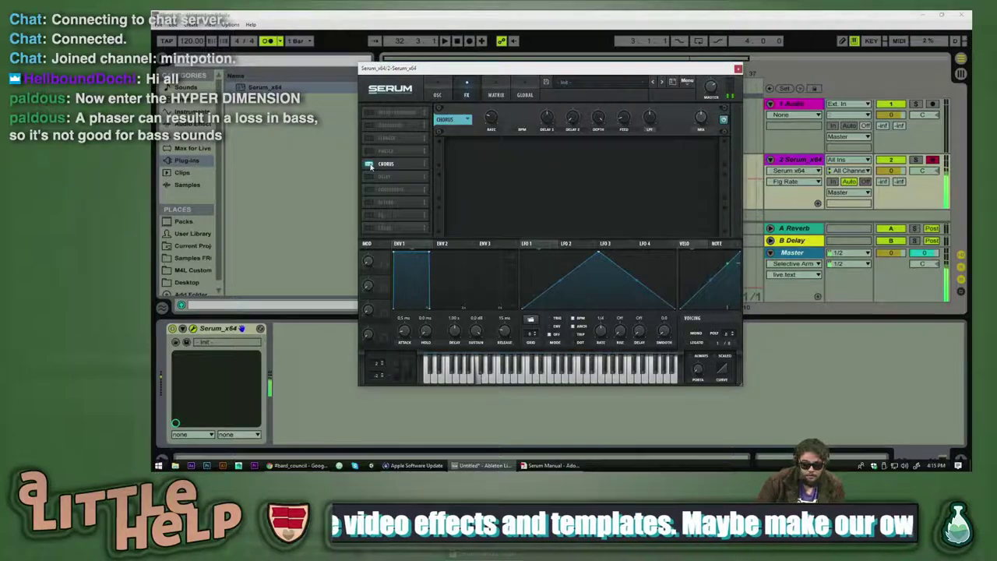
pyautogui.click(370, 164)
pyautogui.click(369, 151)
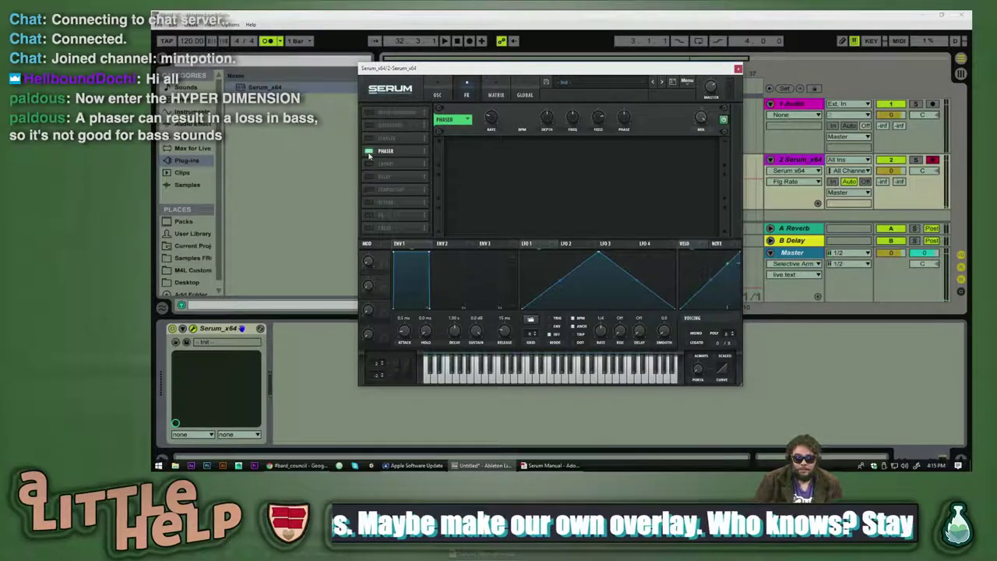
pyautogui.click(369, 152)
pyautogui.click(370, 163)
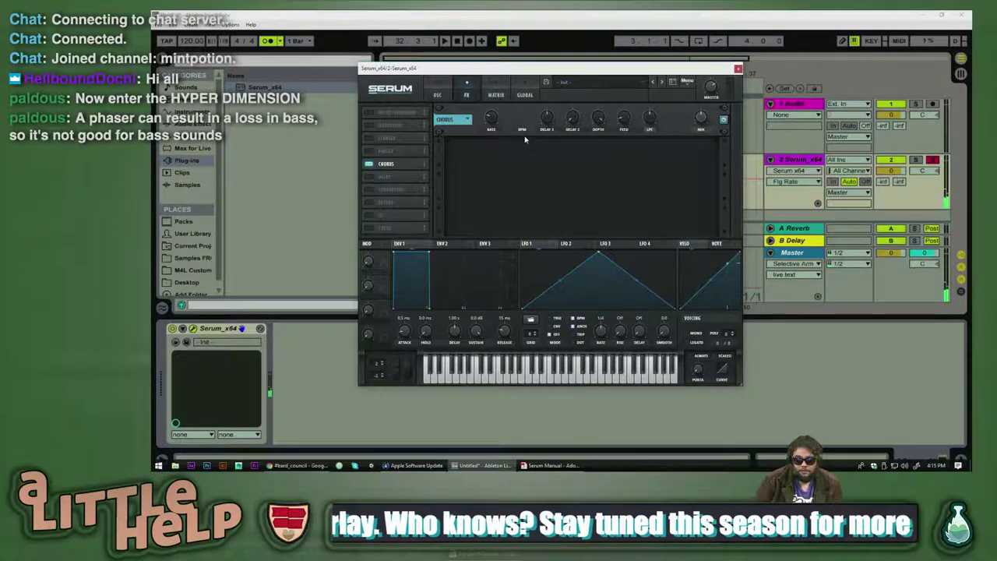
# - Adjust the Chorus effect's second delay and rate while listening, and turn Chorus off
pyautogui.moveTo(570, 122)
pyautogui.mouseDown()
pyautogui.moveTo(570, 91)
pyautogui.moveTo(570, 115)
pyautogui.mouseUp()
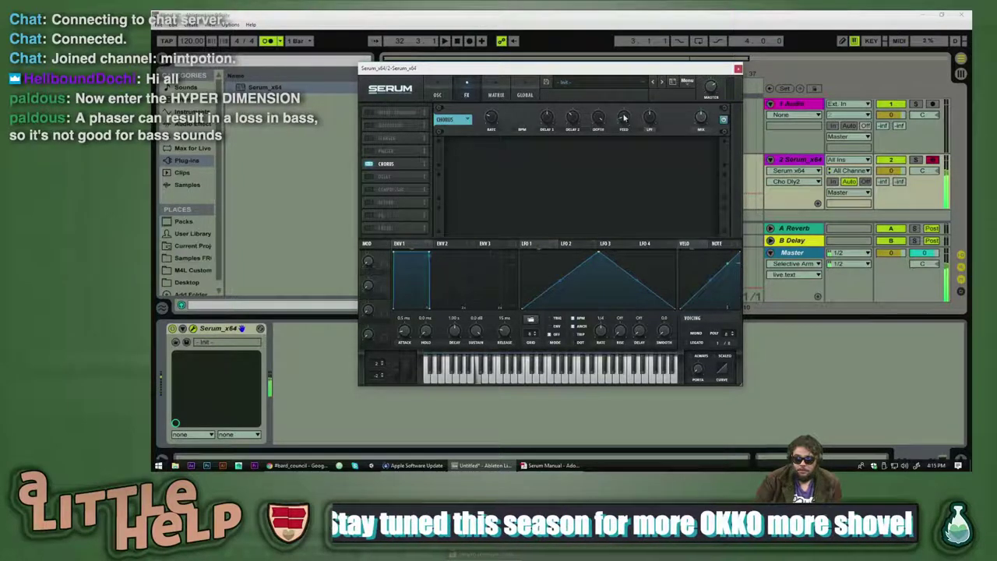
pyautogui.click(625, 117)
pyautogui.moveTo(492, 116)
pyautogui.mouseDown()
pyautogui.moveTo(494, 57)
pyautogui.moveTo(490, 104)
pyautogui.mouseUp()
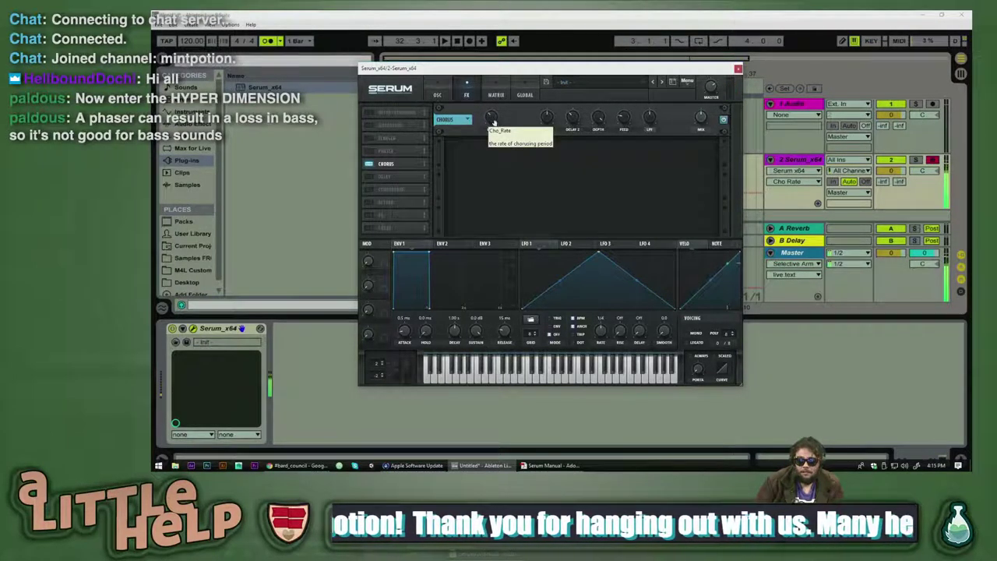
pyautogui.click(369, 164)
# - Enable Serum's Delay effect, try the Tap-Delay and Ping-Pong modes with the mix control, and turn Delay off
pyautogui.click(370, 178)
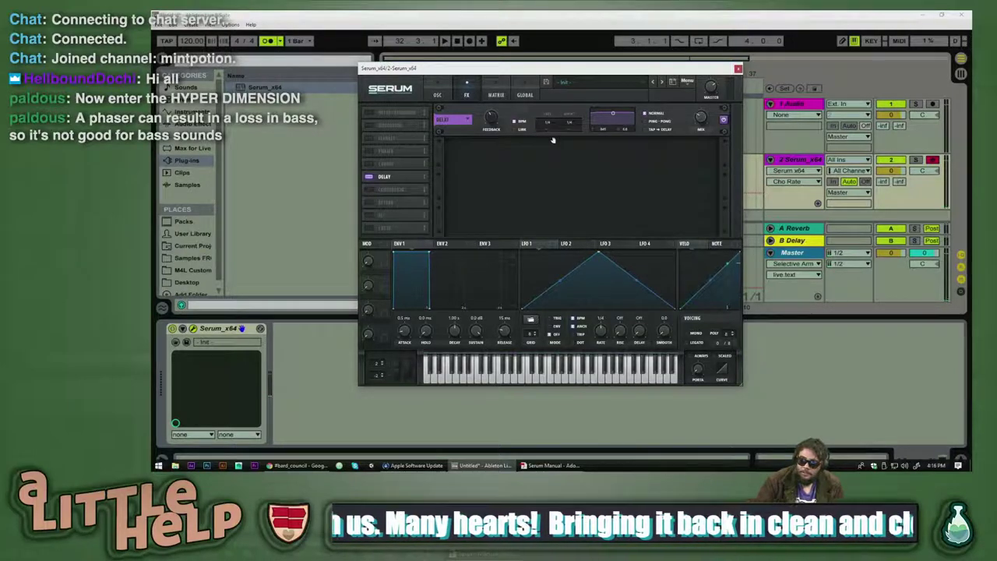
pyautogui.click(645, 130)
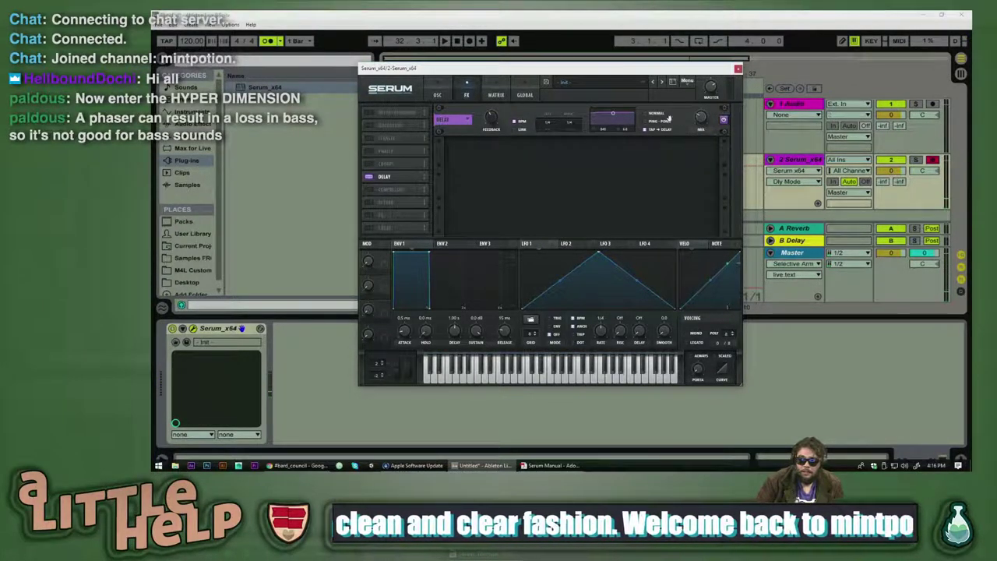
pyautogui.click(701, 118)
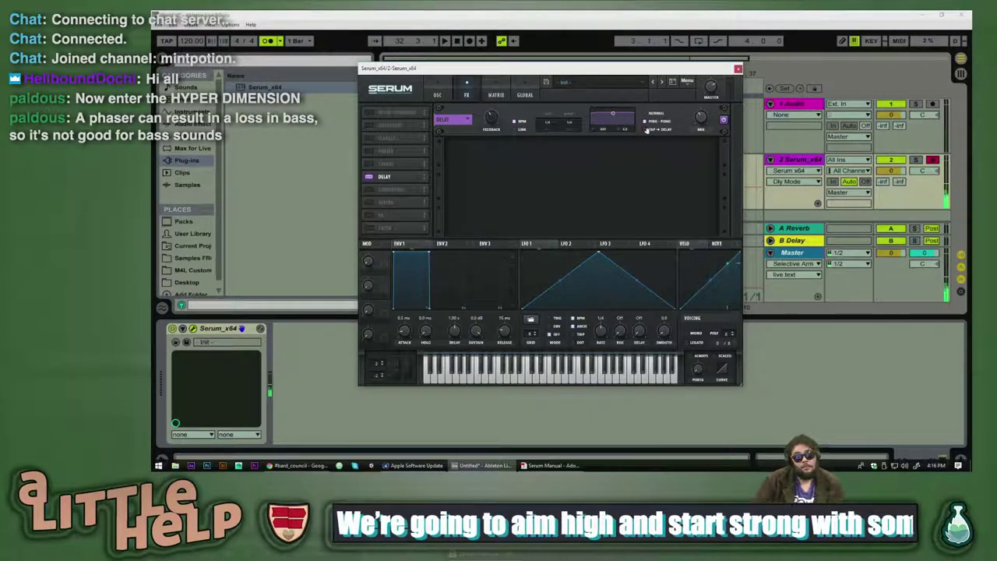
pyautogui.click(369, 176)
# - Audition Serum's Compressor effect, turn it off, and close the Serum plug-in window
pyautogui.click(371, 190)
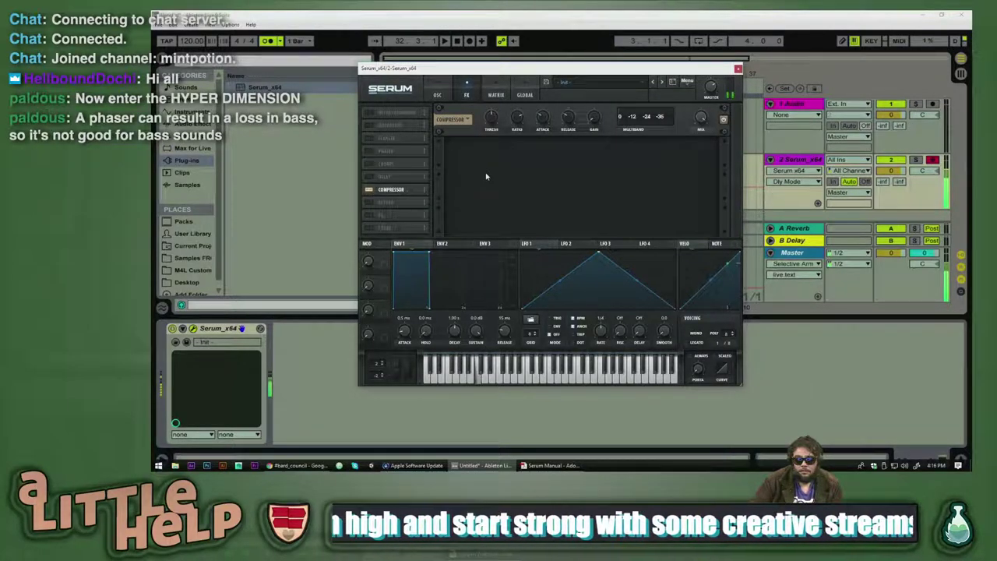
pyautogui.click(369, 190)
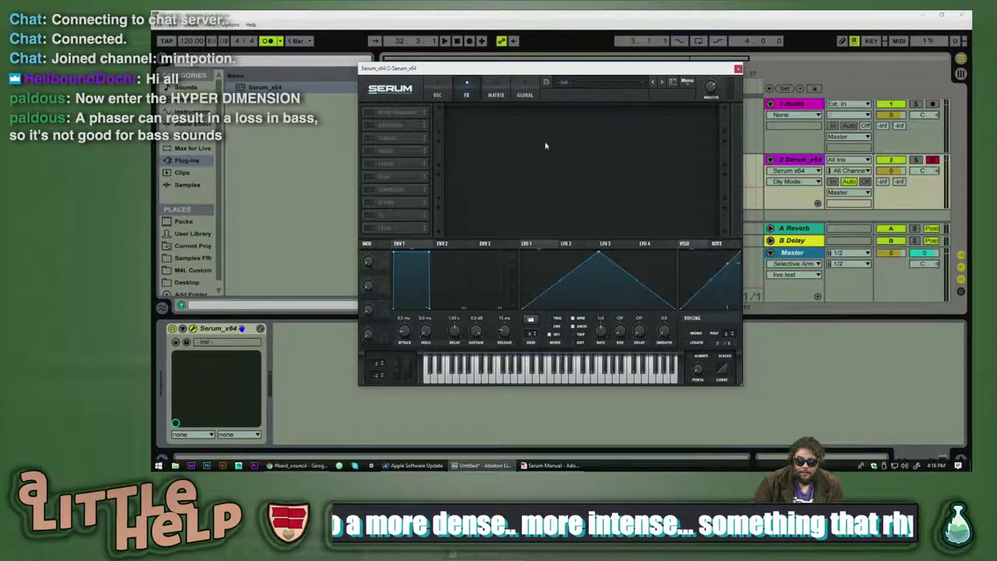
pyautogui.moveTo(562, 69)
pyautogui.mouseDown()
pyautogui.moveTo(451, 169)
pyautogui.moveTo(566, 118)
pyautogui.moveTo(577, 73)
pyautogui.mouseUp()
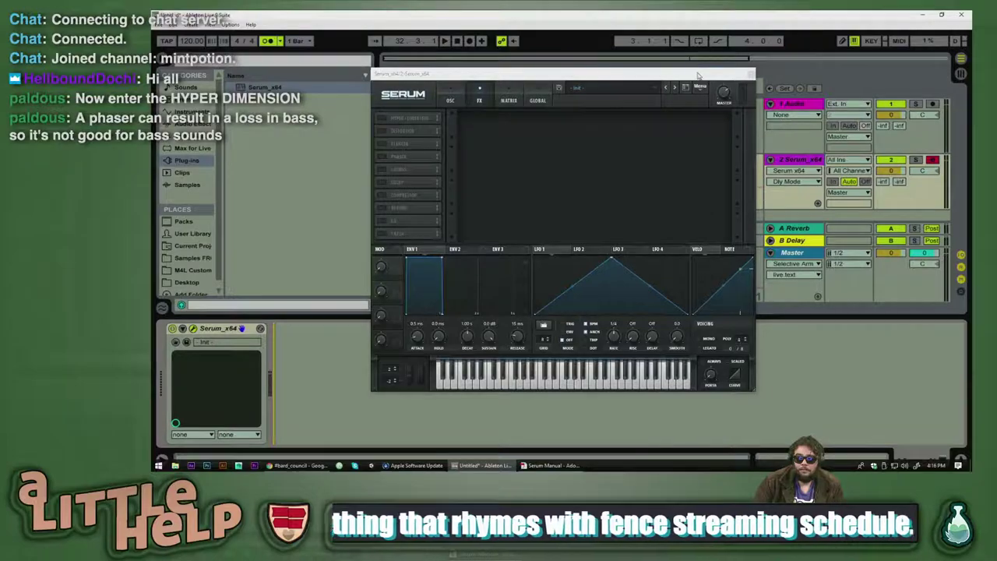
pyautogui.click(751, 74)
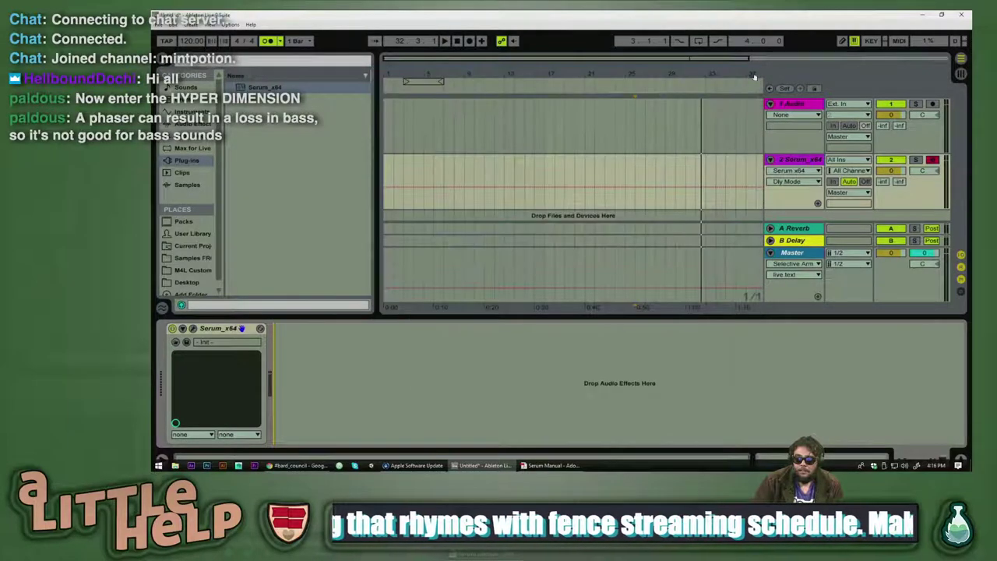
# - Inspect the B Delay return track's device and set the Serum track's send to B Delay to 0
pyautogui.click(793, 241)
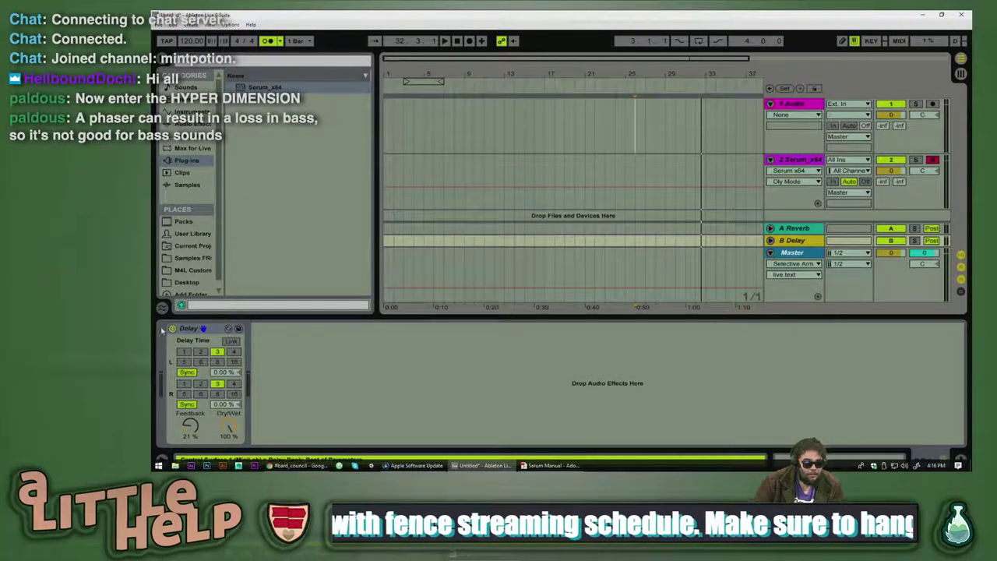
pyautogui.click(800, 159)
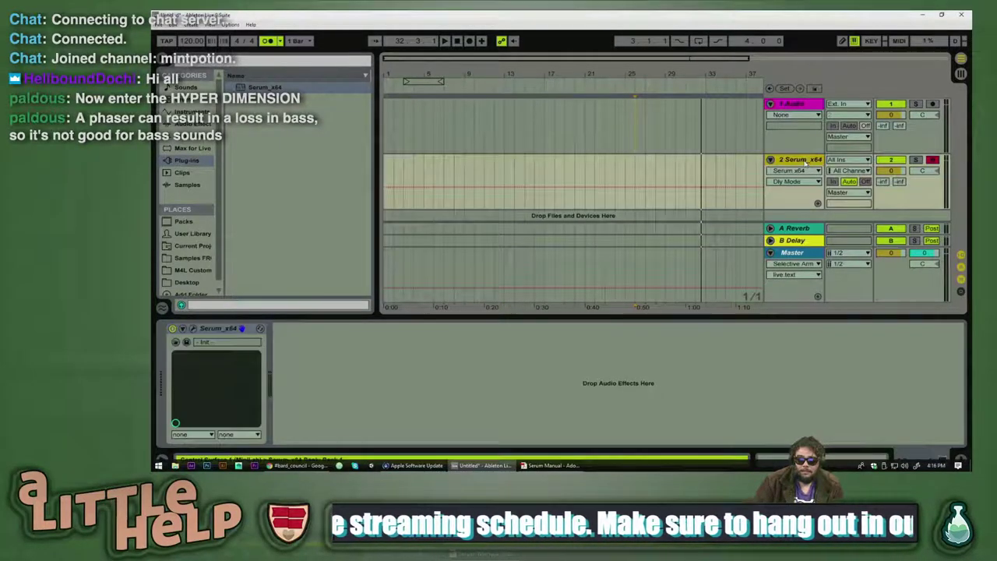
pyautogui.click(900, 181)
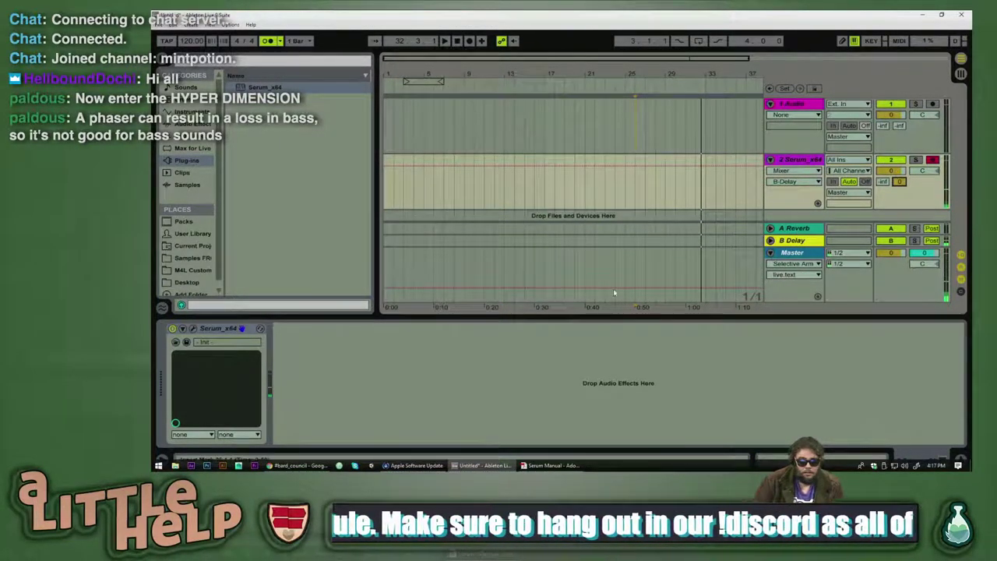
# - On the B Delay return, try a left delay time of 1 with the right at 4, and set the left to 8
pyautogui.click(796, 241)
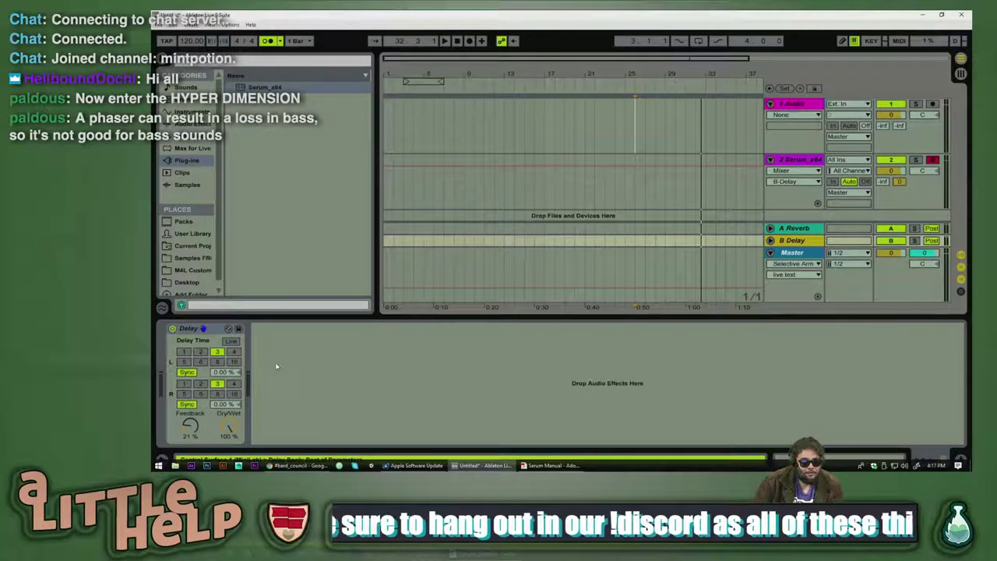
pyautogui.click(184, 352)
pyautogui.click(234, 384)
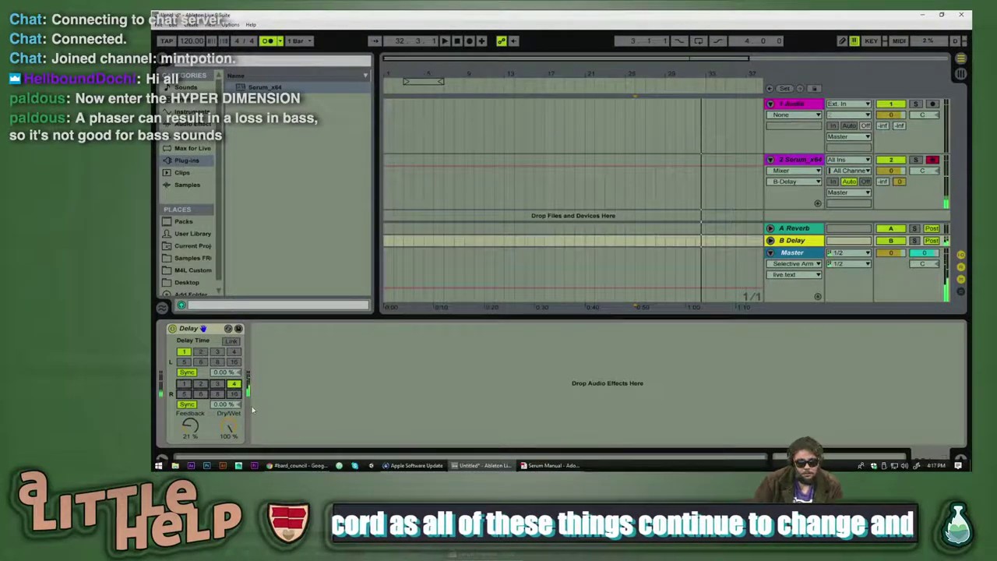
pyautogui.click(218, 362)
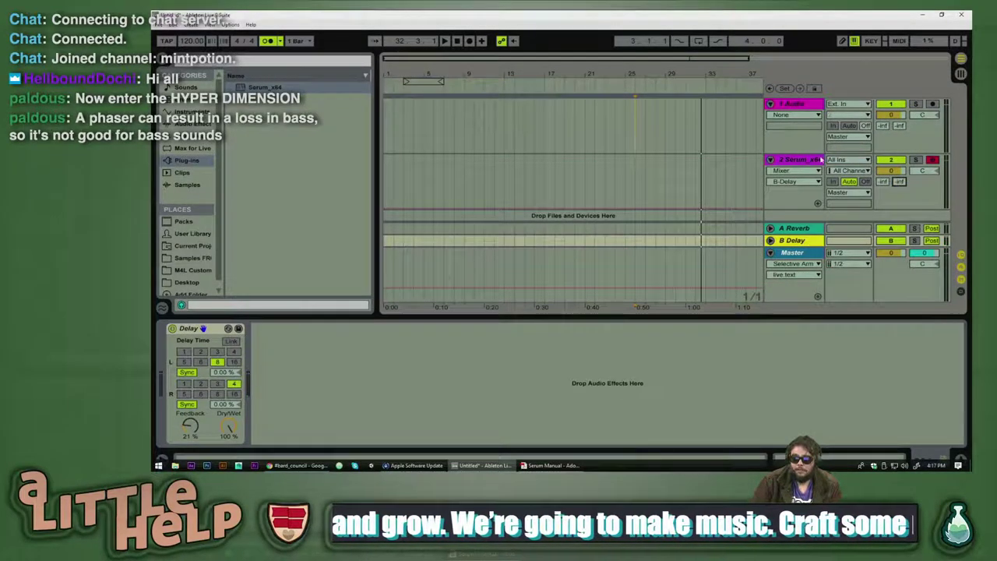
# - Reopen the Serum plug-in window from the Serum_x64 track
pyautogui.click(794, 163)
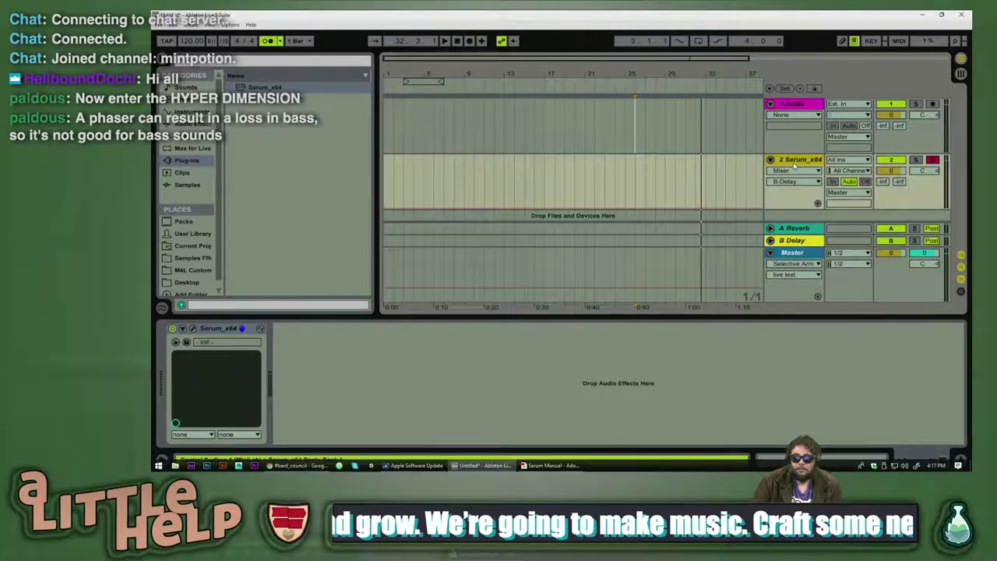
pyautogui.click(194, 328)
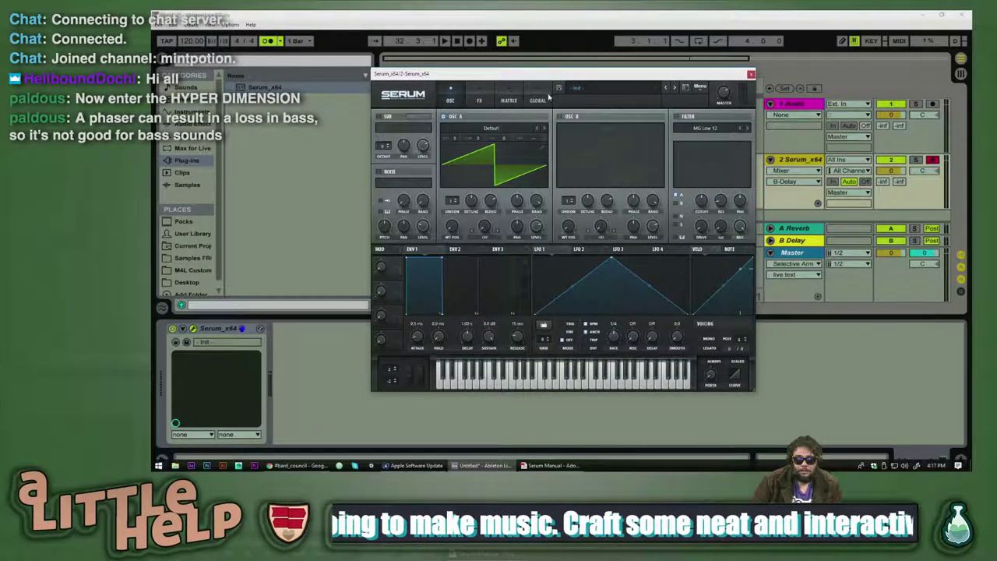
# - Audition Serum's Delay effect and turn it off, and do the same with the Reverb effect, trying its Plate and Hall types
pyautogui.click(480, 98)
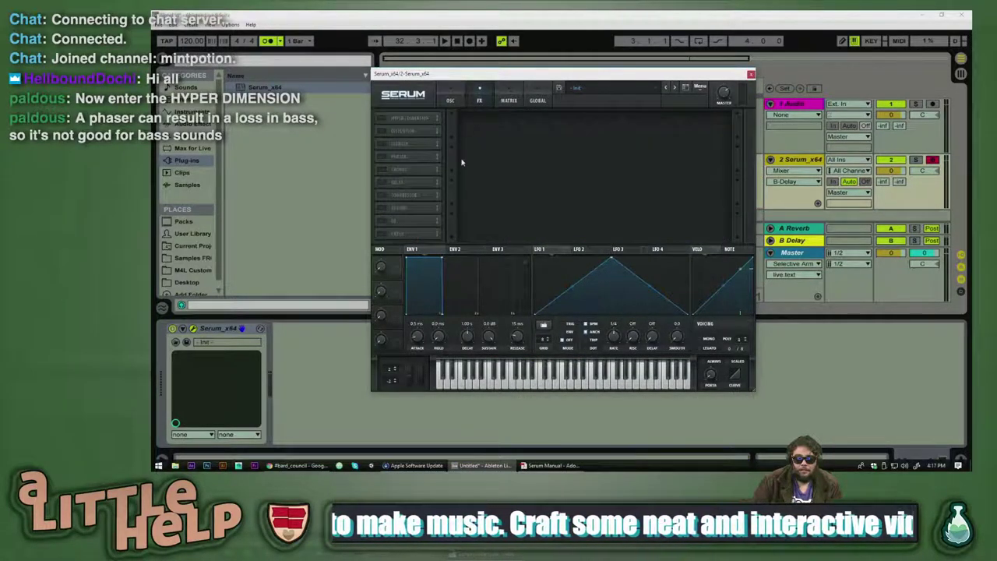
pyautogui.click(382, 182)
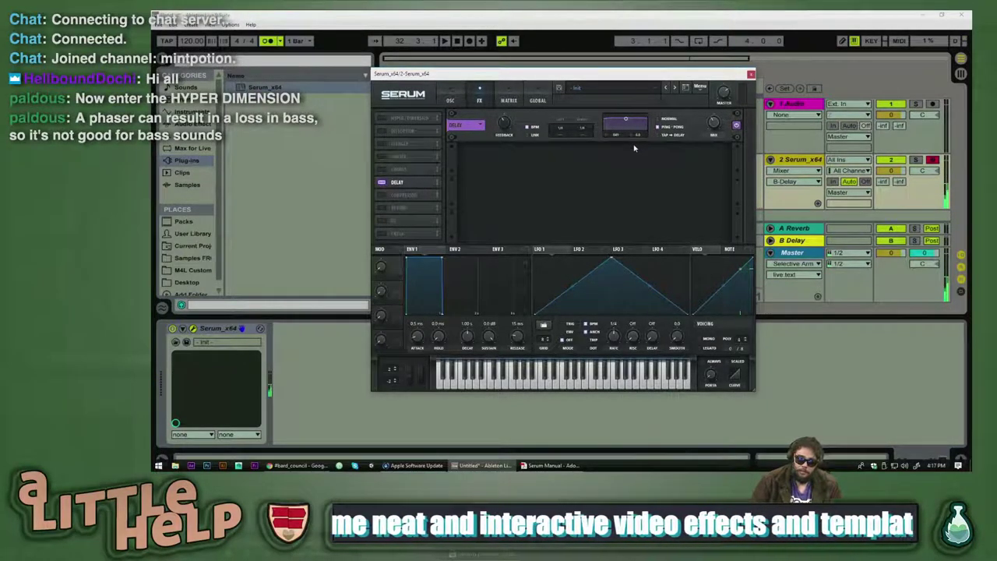
pyautogui.click(381, 182)
pyautogui.click(382, 207)
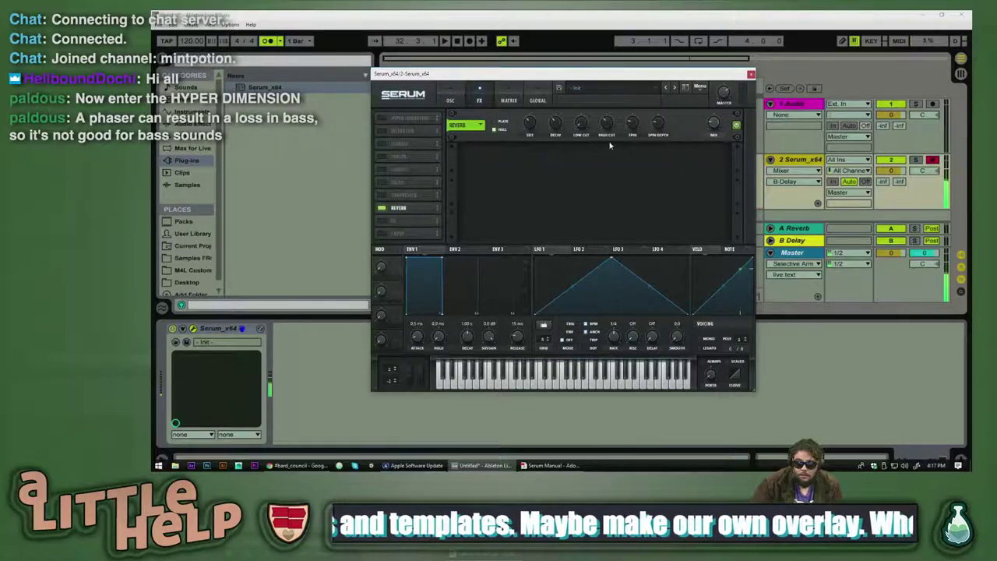
pyautogui.click(502, 130)
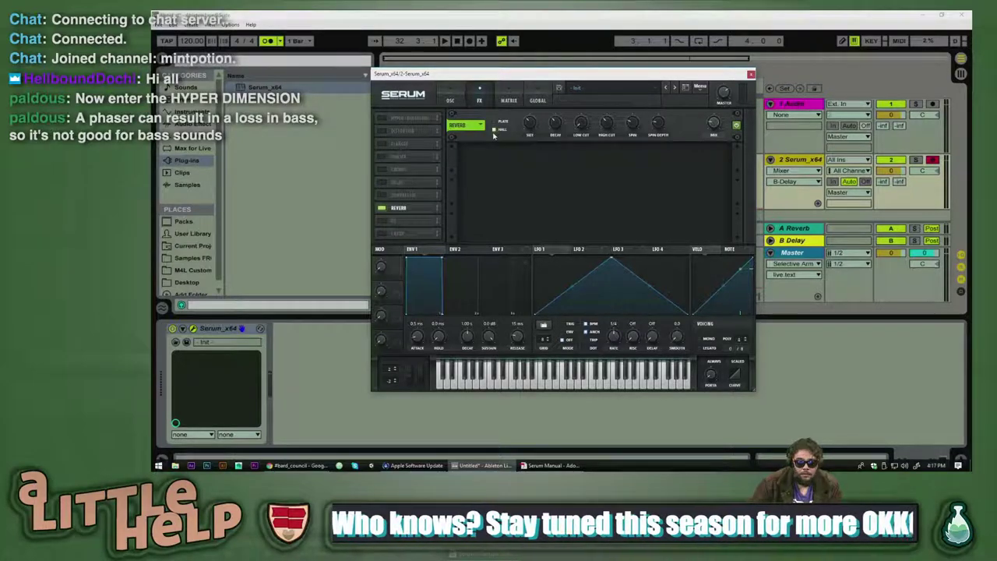
pyautogui.click(381, 209)
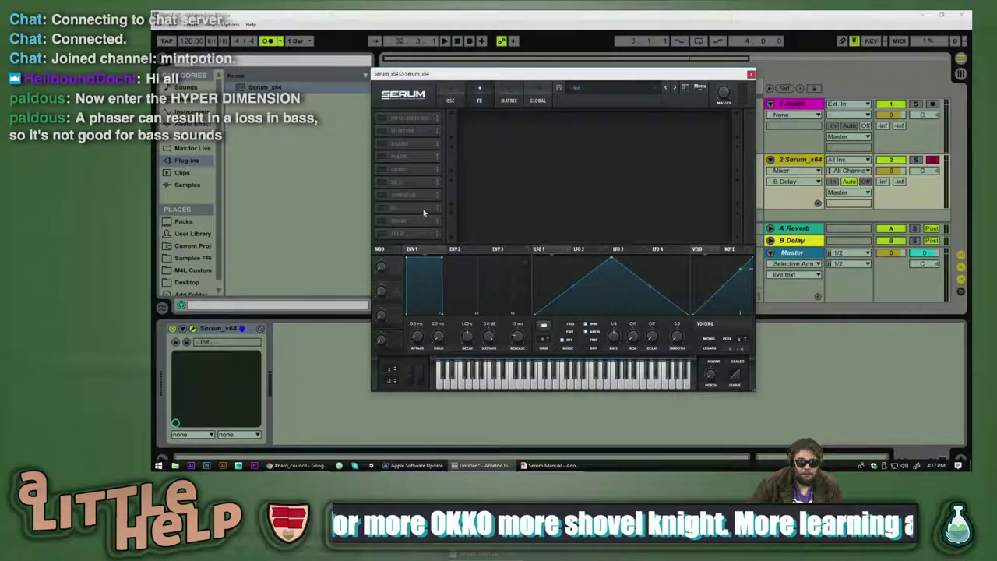
# - Turn on Serum's Filter effect, adjust its resonance, cutoff and drive while playing notes, and switch the effect off
pyautogui.click(381, 234)
pyautogui.click(599, 119)
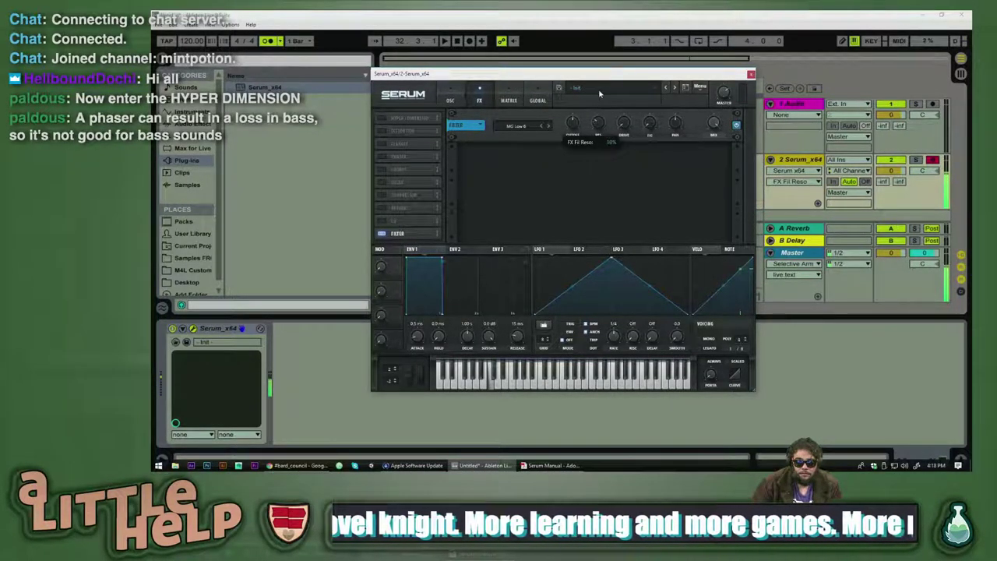
pyautogui.click(573, 125)
pyautogui.moveTo(574, 159); pyautogui.dragTo(649, 94)
pyautogui.press('z')
pyautogui.press('a')
pyautogui.click(624, 121)
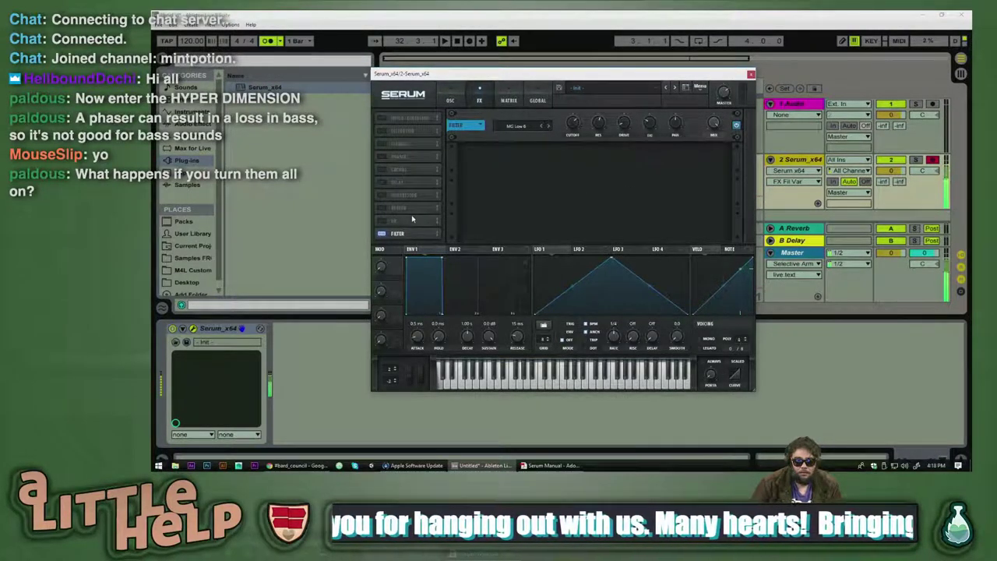
pyautogui.click(381, 235)
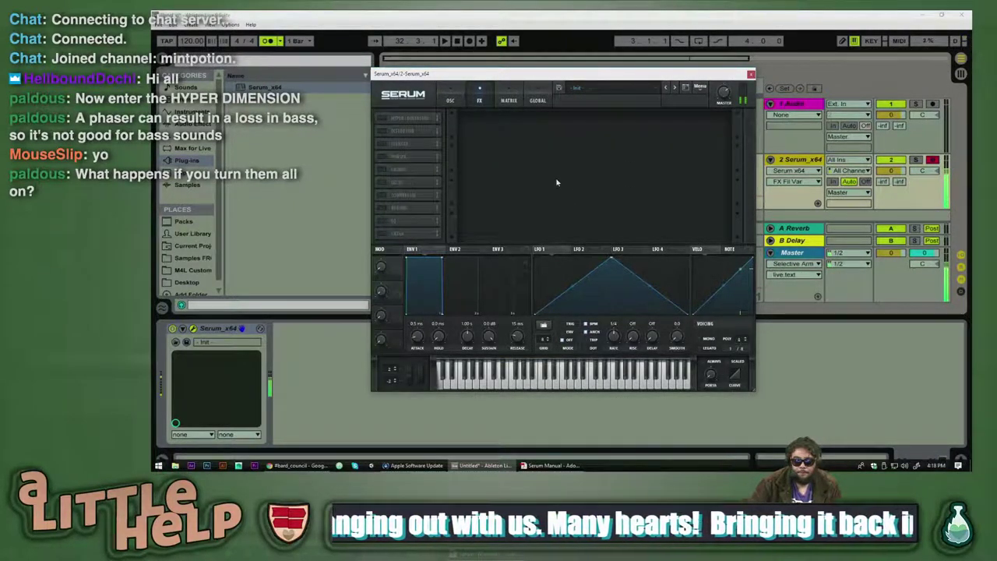
# - Examine the source, curve, destination and mod options of the first row in Serum's modulation matrix
pyautogui.click(508, 99)
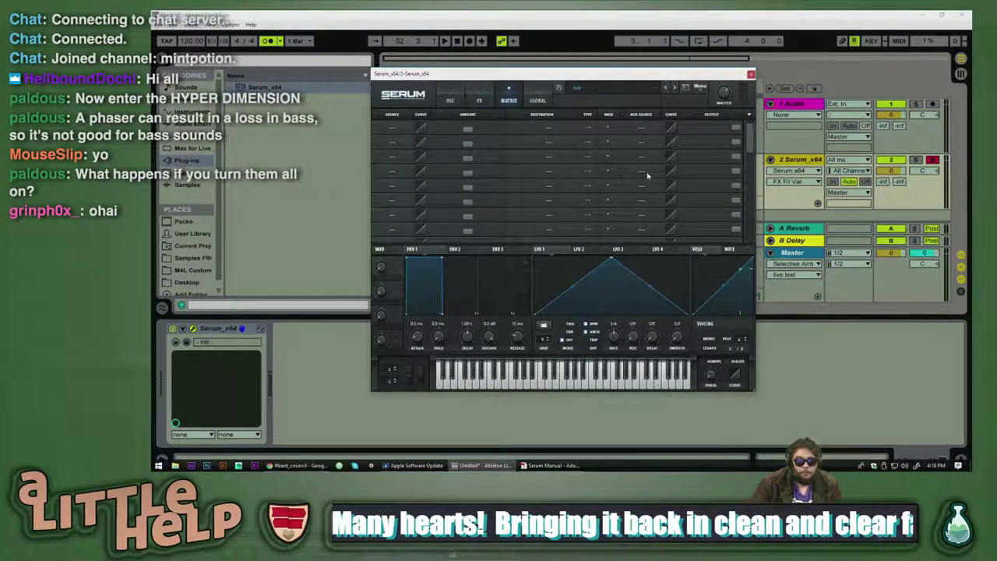
pyautogui.click(399, 130)
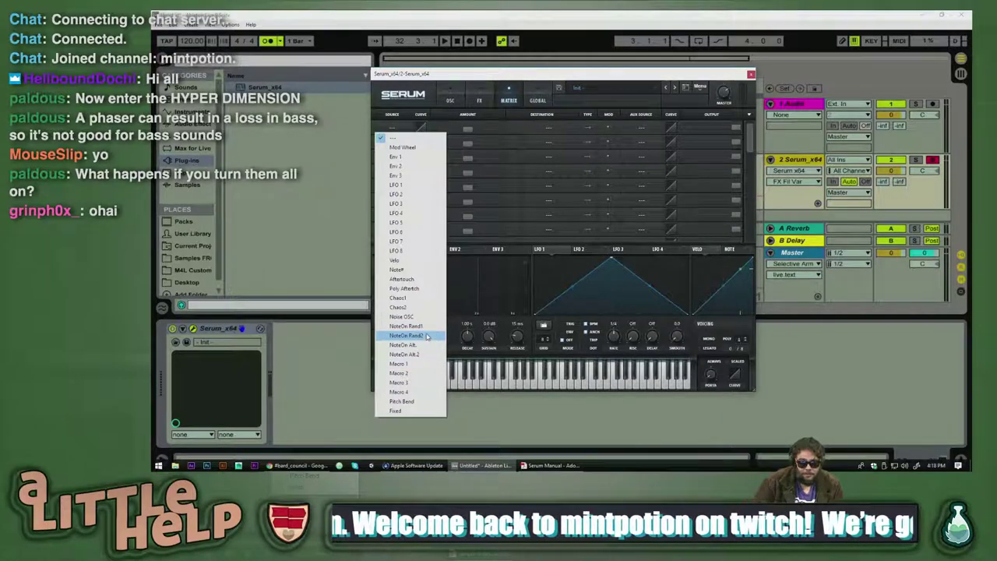
pyautogui.click(412, 135)
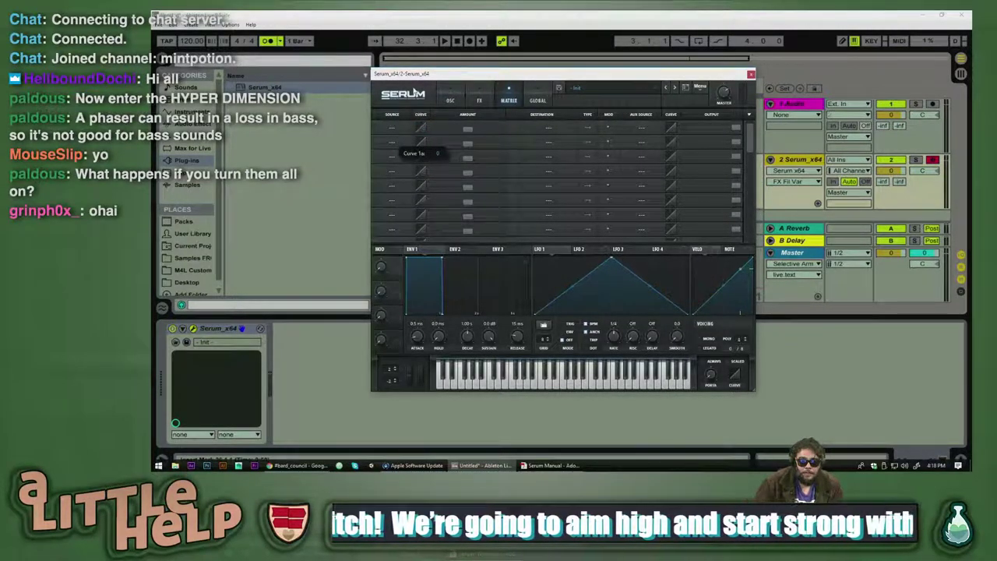
pyautogui.click(556, 132)
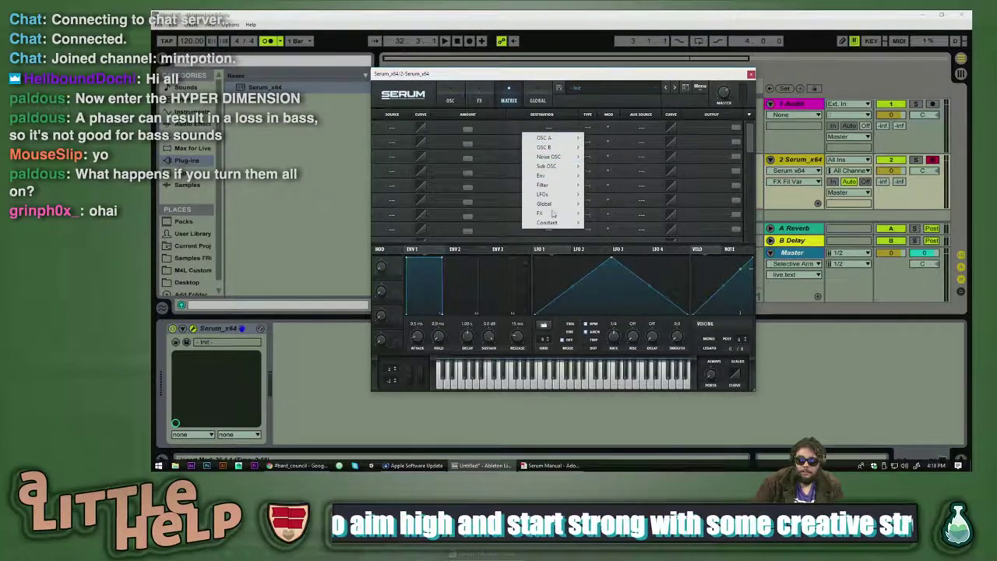
pyautogui.click(595, 117)
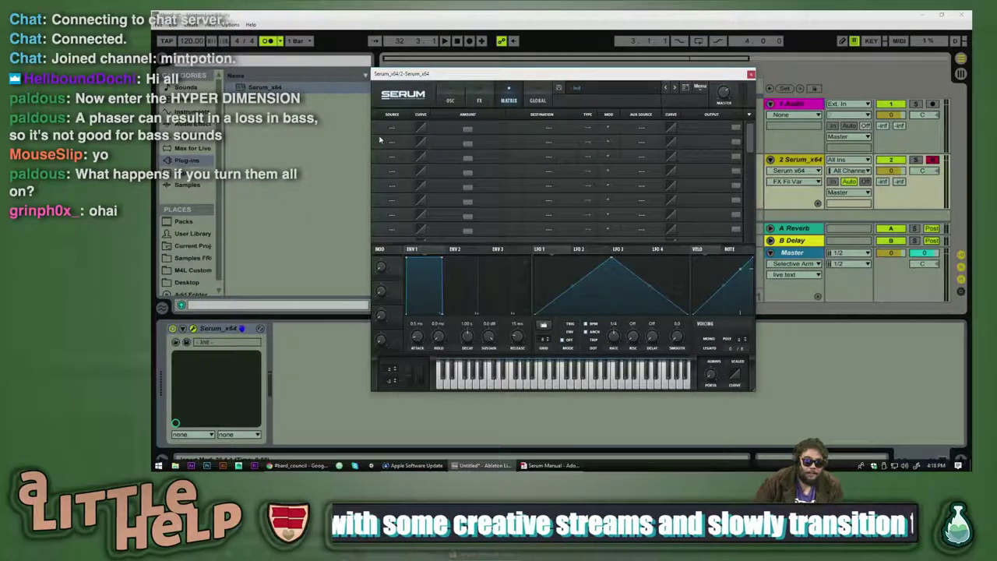
pyautogui.click(605, 127)
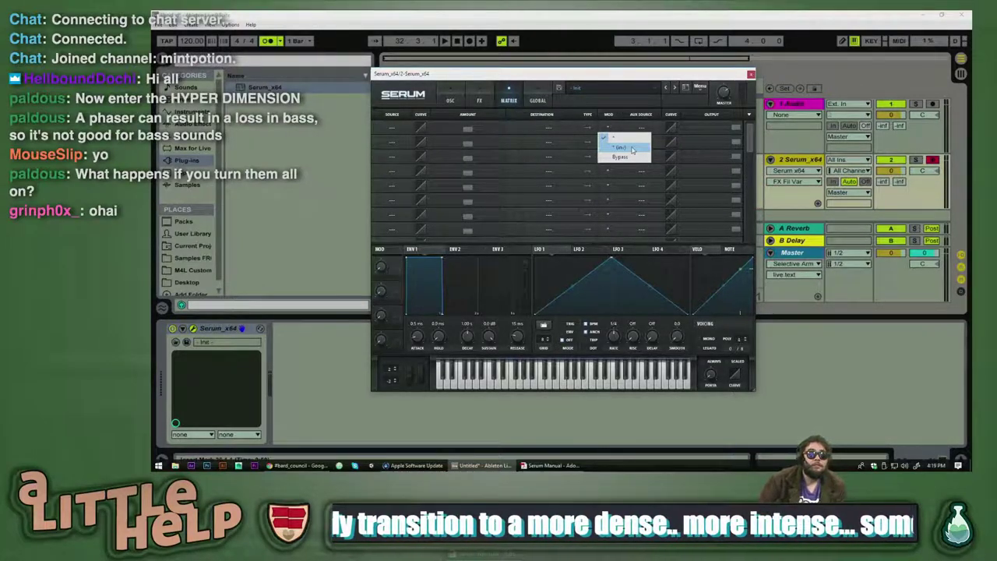
pyautogui.click(585, 97)
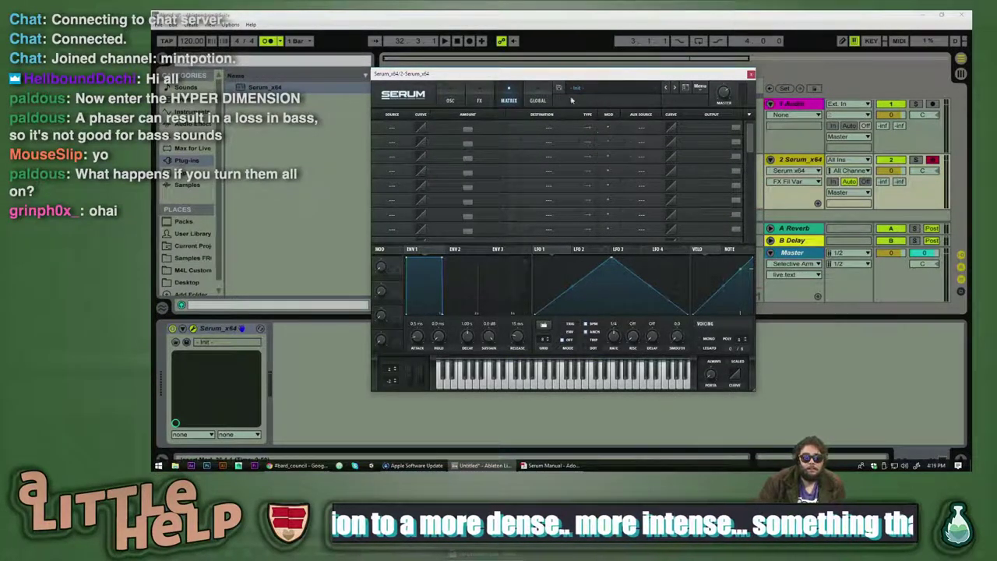
# - Turn on all ten Serum effects, from Hyper/Dimension through Distortion, Flanger, Phaser, Chorus, Delay, Compressor, Reverb and EQ to Filter
pyautogui.click(479, 100)
pyautogui.click(381, 118)
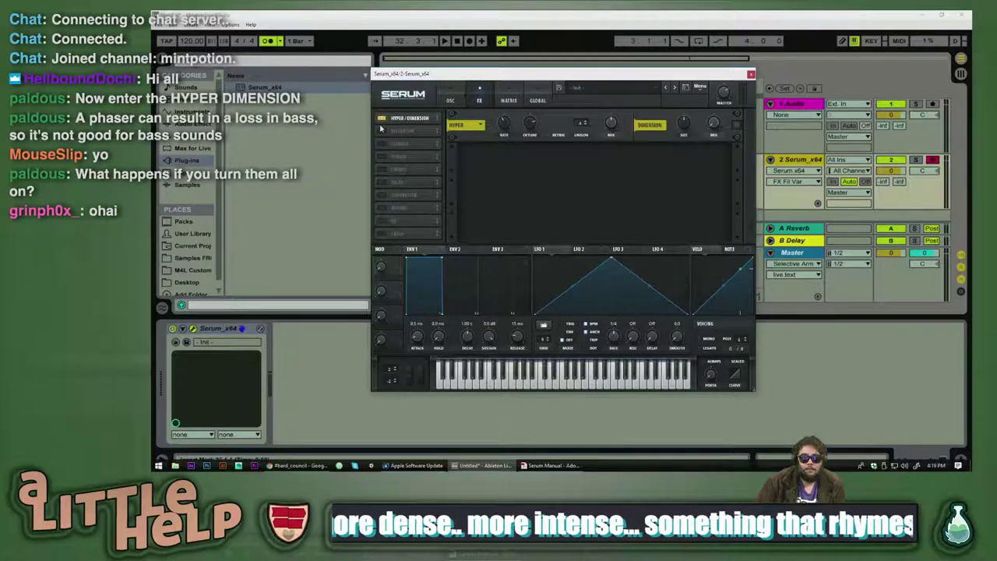
pyautogui.click(380, 130)
pyautogui.click(381, 143)
pyautogui.click(381, 156)
pyautogui.click(381, 169)
pyautogui.click(381, 182)
pyautogui.click(381, 195)
pyautogui.click(381, 207)
pyautogui.click(381, 221)
pyautogui.click(381, 234)
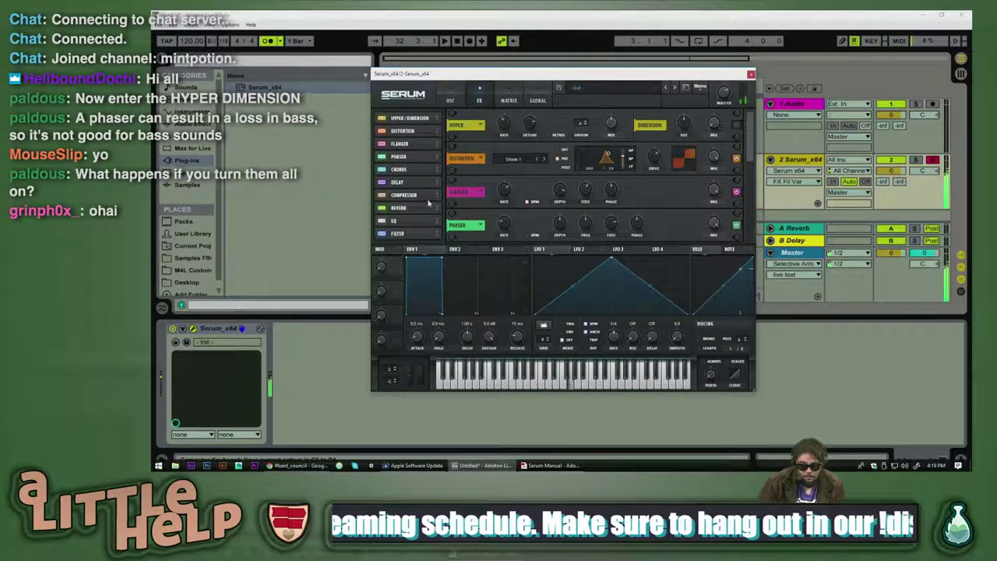
# - Audition all effects together and look through the effect rack down to the Filter module
pyautogui.click(406, 234)
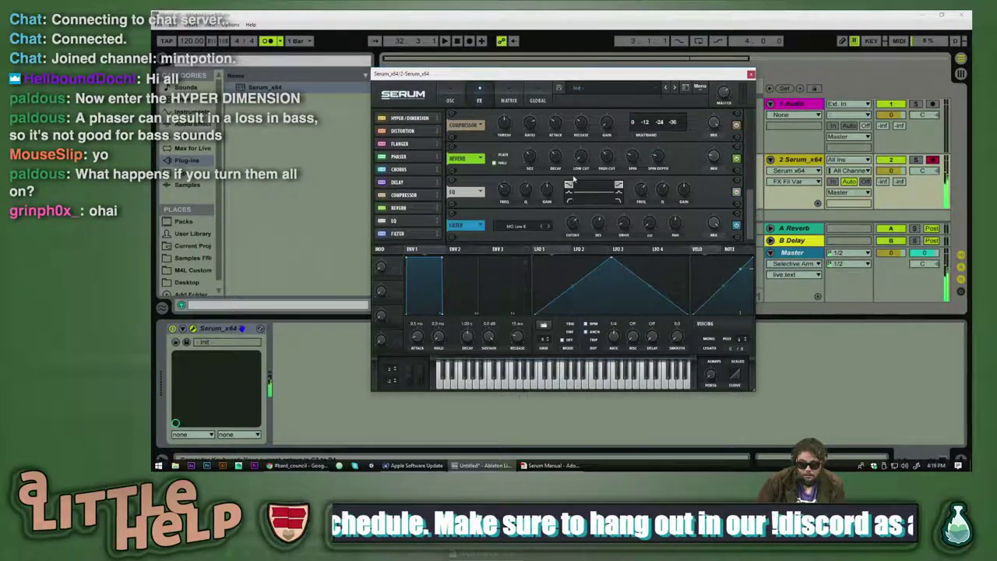
pyautogui.click(399, 162)
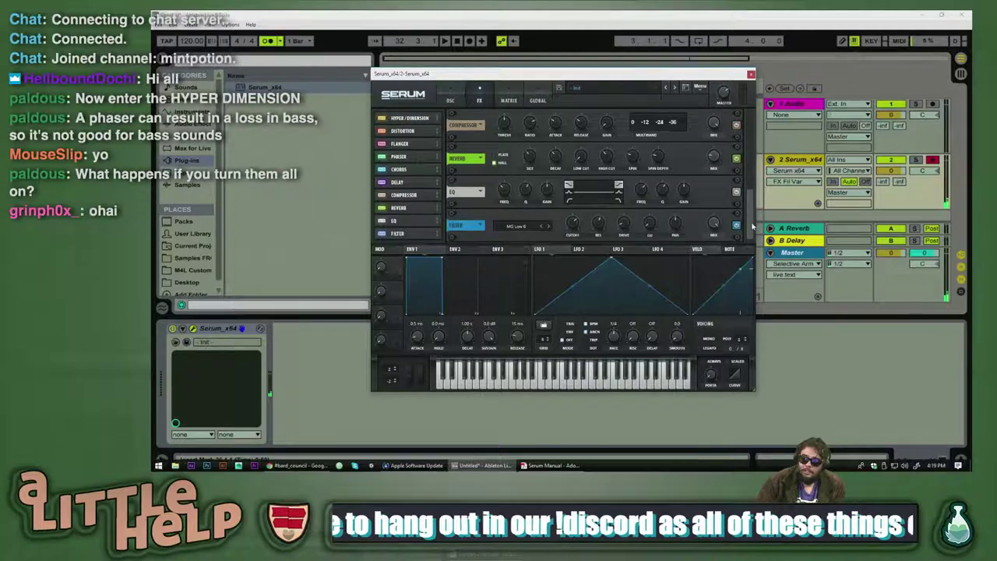
pyautogui.scroll(-3, 755, 228)
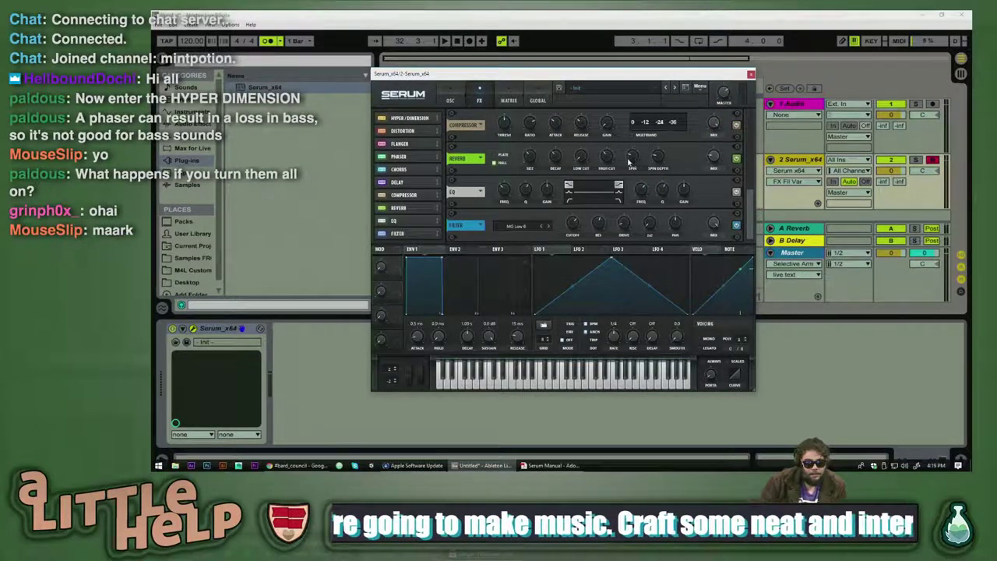
# - Switch to Chrome, open the general channel of the mintpotion Discord server, and close the two On Cloud Sine tabs
pyautogui.hotkey('alt', 'Tab')
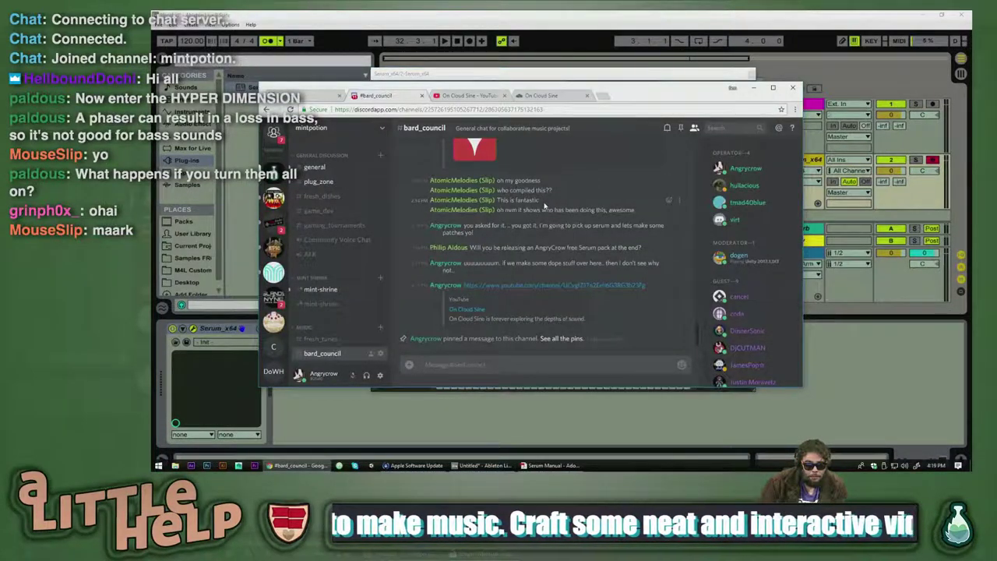
pyautogui.click(335, 167)
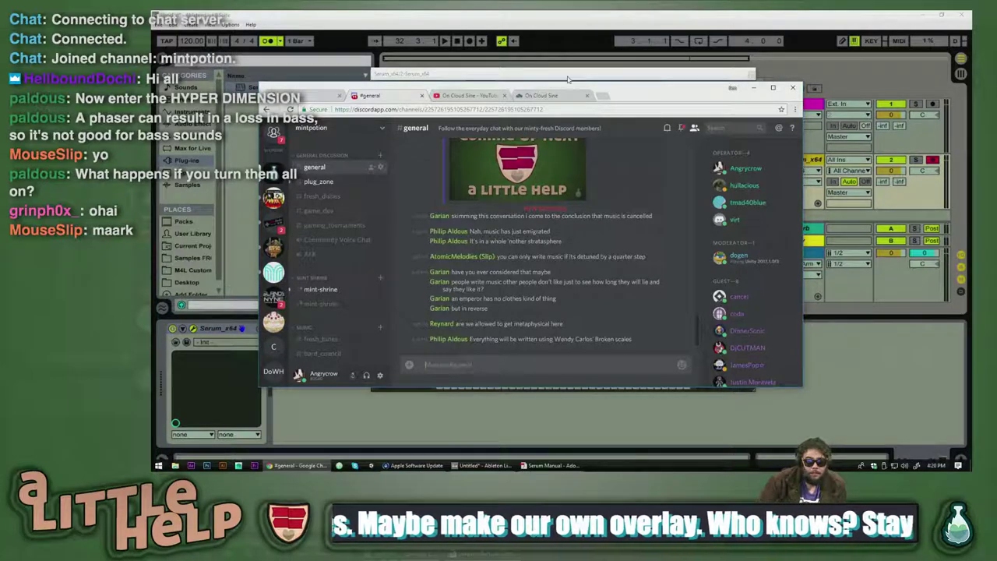
pyautogui.click(469, 95)
pyautogui.click(504, 95)
pyautogui.click(504, 95)
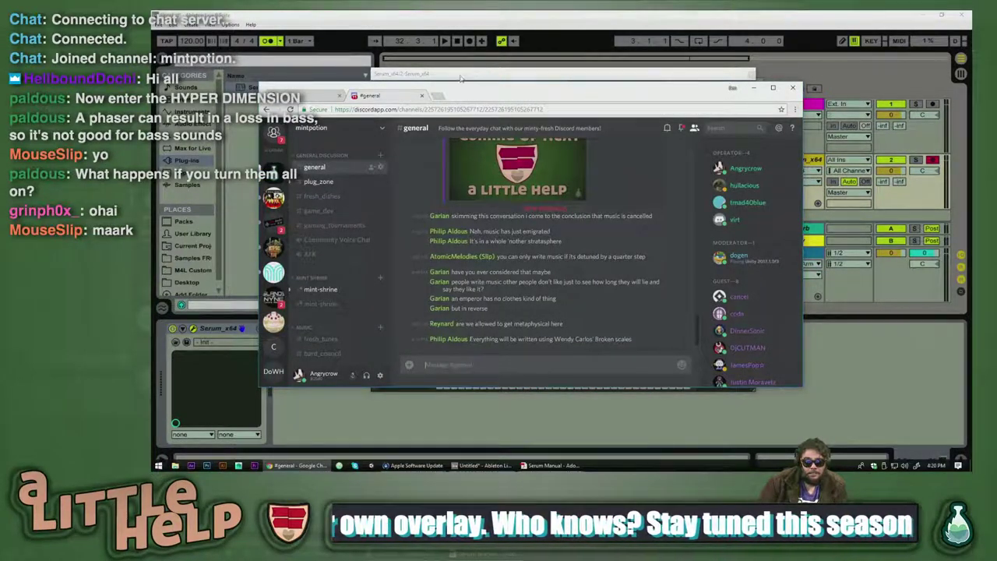
# - Search Google for "splice serum rent to own" in a new tab and open Splice's Serum by Xfer Records page
pyautogui.click(441, 95)
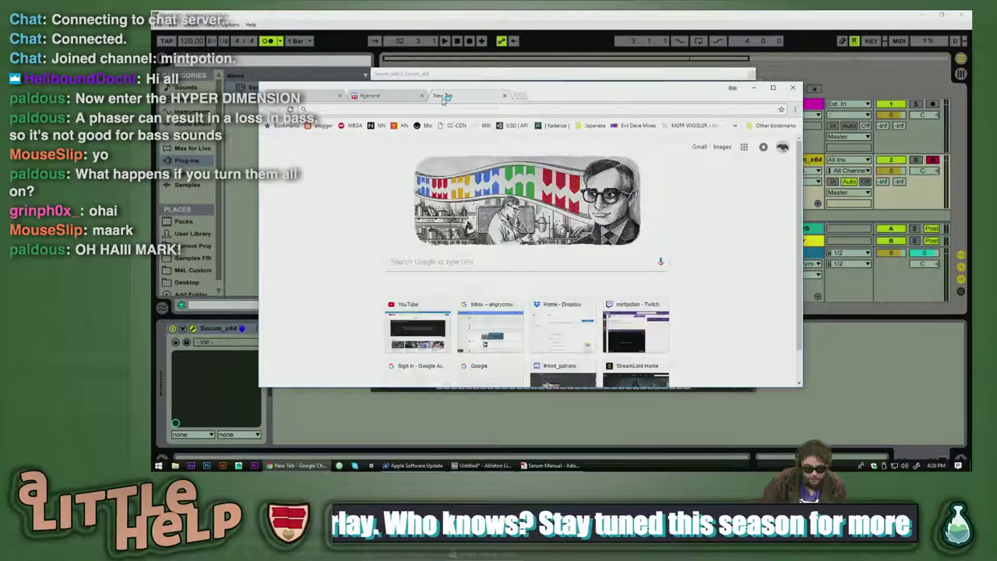
pyautogui.write('splice serum')
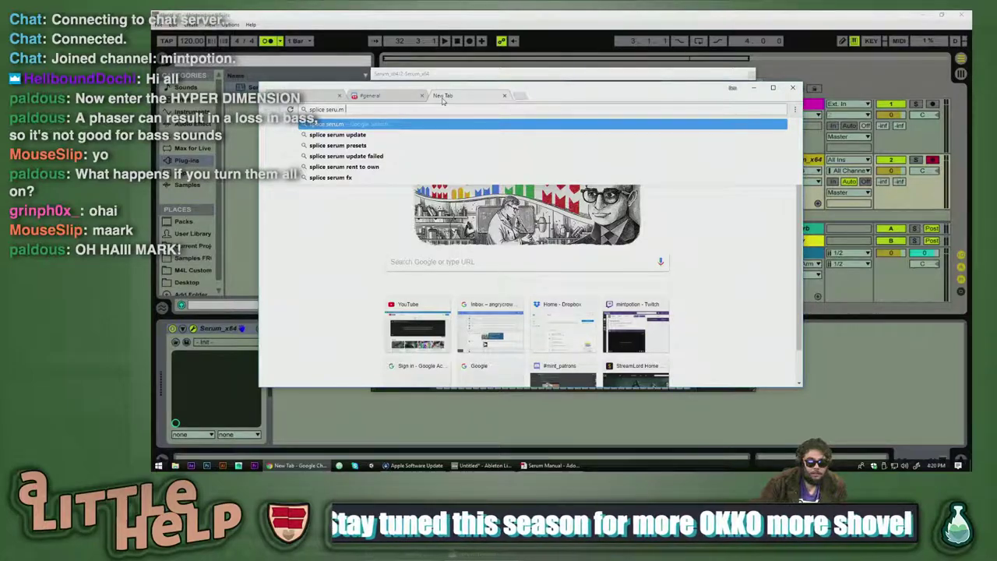
pyautogui.press('Down')
pyautogui.press('Down')
pyautogui.press('Down')
pyautogui.press('Down')
pyautogui.press('Return')
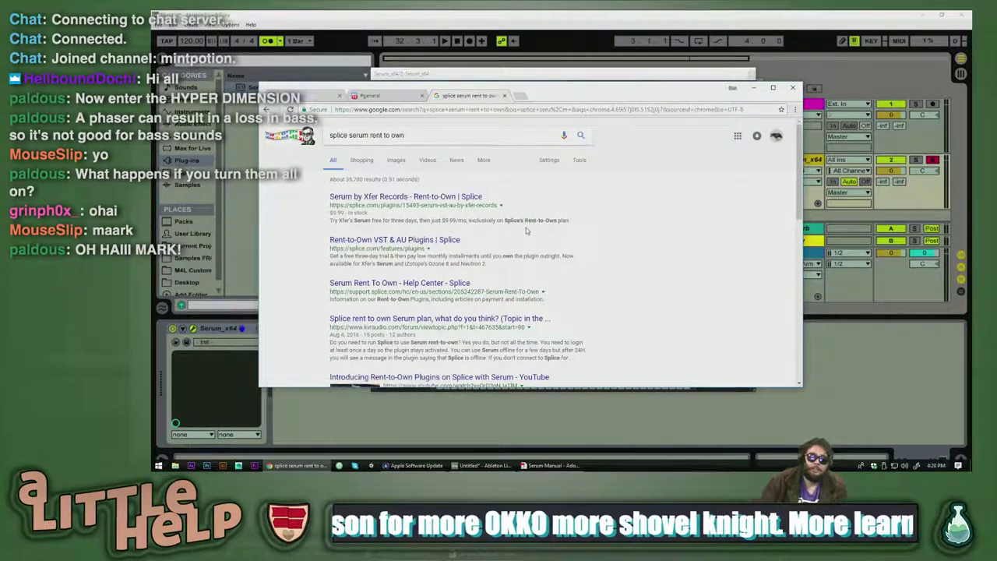
pyautogui.click(458, 198)
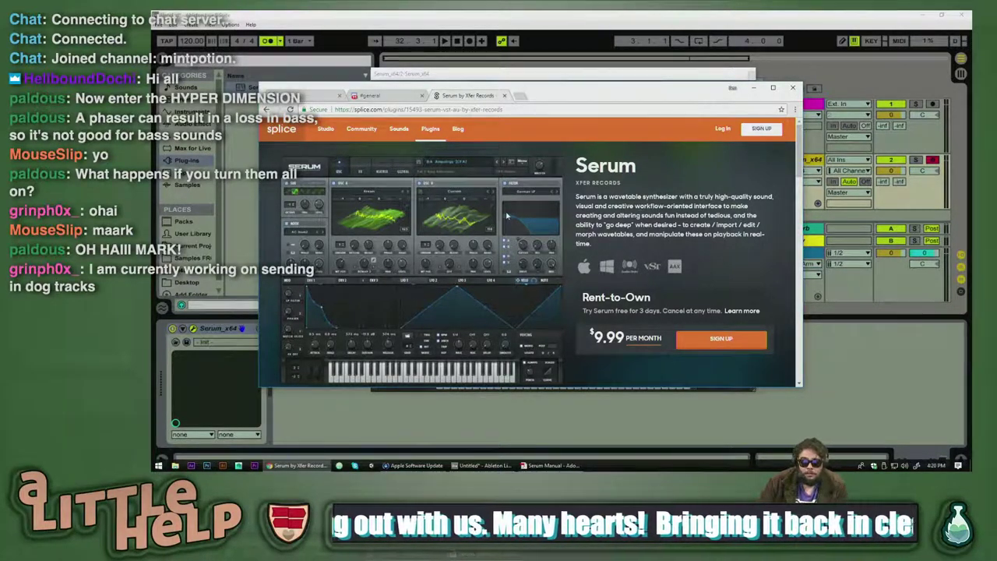
# - Highlight the Rent-to-Own monthly price on the Splice Serum page and examine the feature overview
pyautogui.scroll(-1, 506, 228)
pyautogui.moveTo(594, 254); pyautogui.dragTo(624, 256)
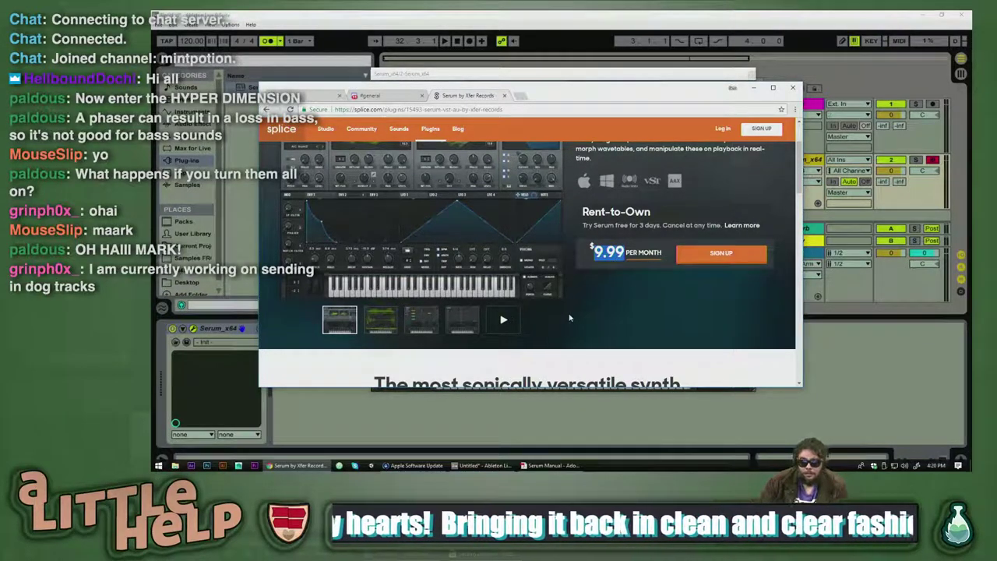
pyautogui.click(603, 296)
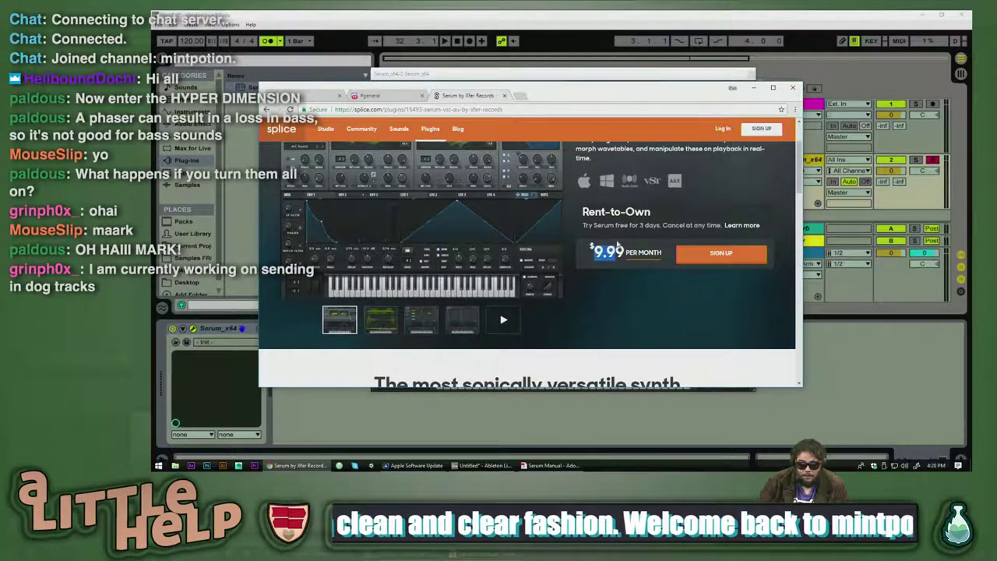
pyautogui.scroll(-3, 536, 279)
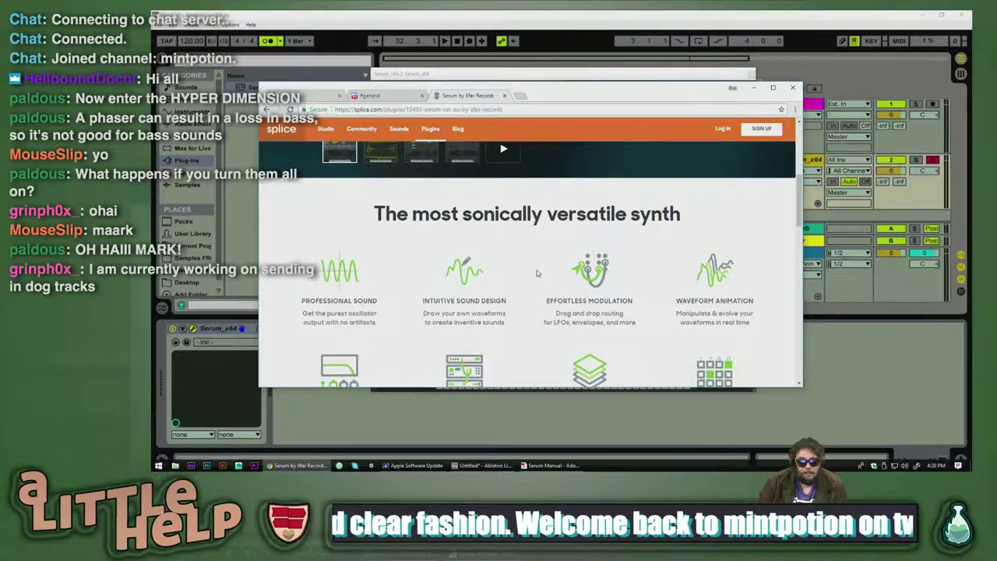
pyautogui.scroll(4, 550, 274)
pyautogui.scroll(-2, 457, 260)
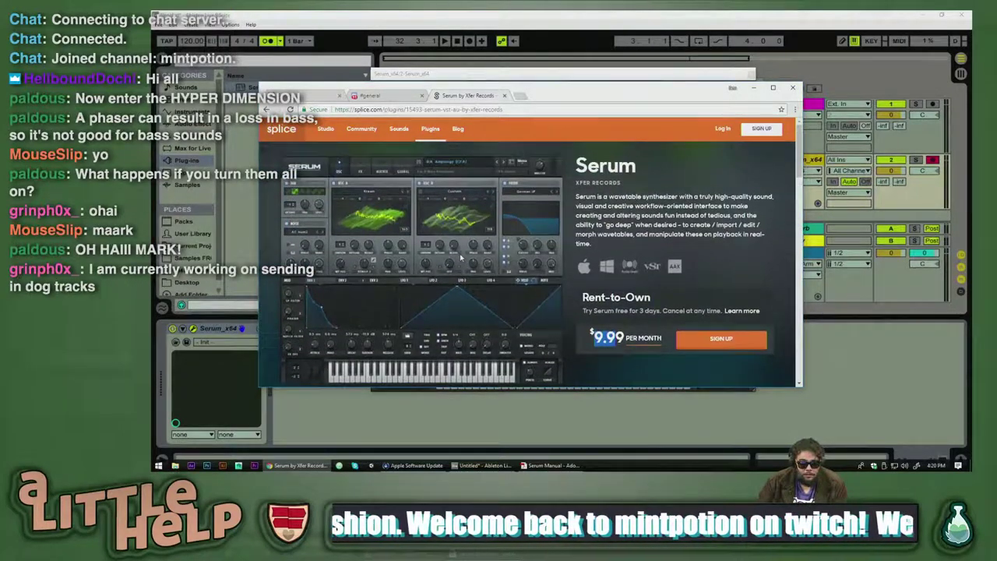
# - Look through the Serum interface screenshots in the Splice page's image gallery
pyautogui.scroll(2, 483, 289)
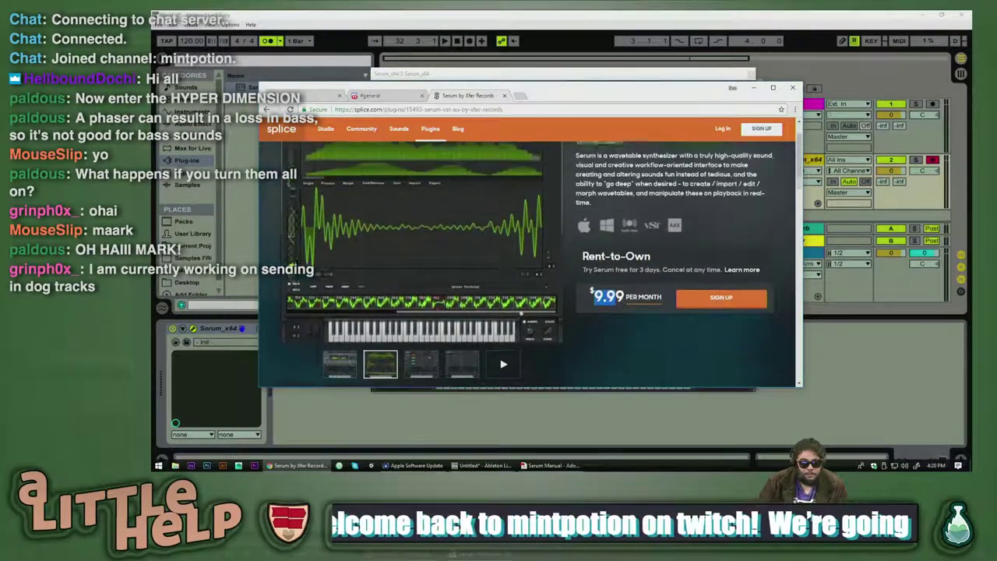
pyautogui.scroll(-1, 498, 312)
pyautogui.scroll(1, 467, 317)
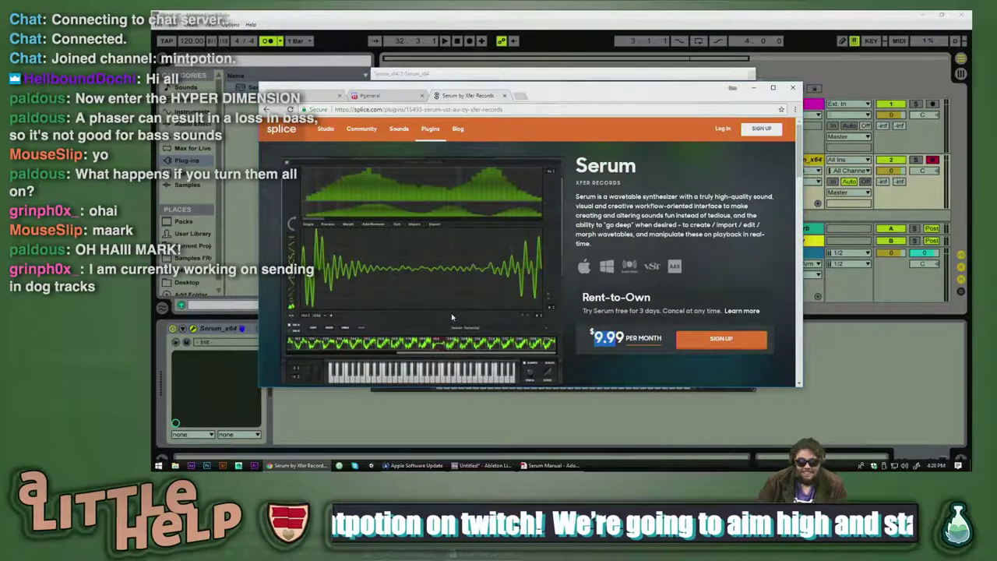
pyautogui.scroll(-1, 452, 318)
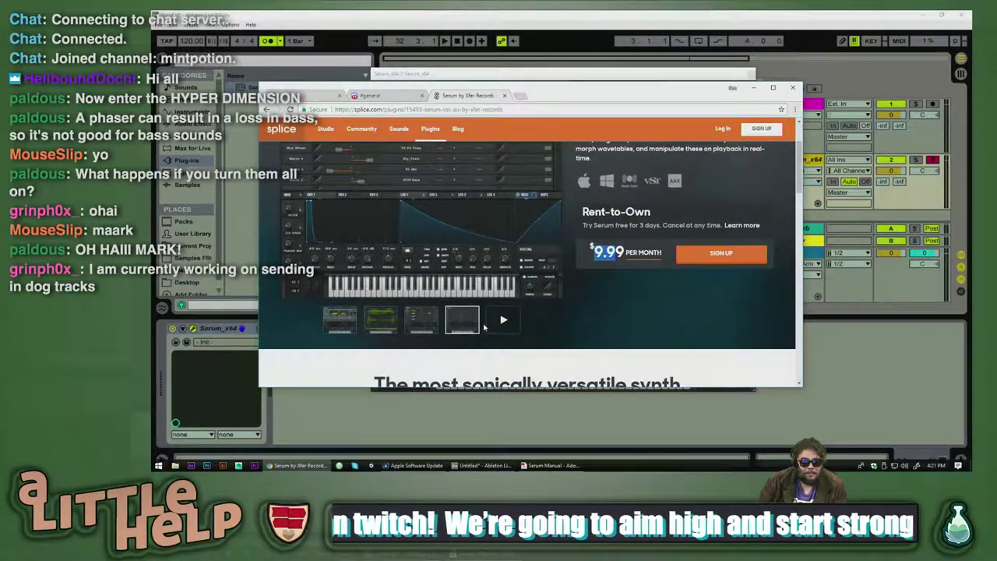
pyautogui.click(380, 321)
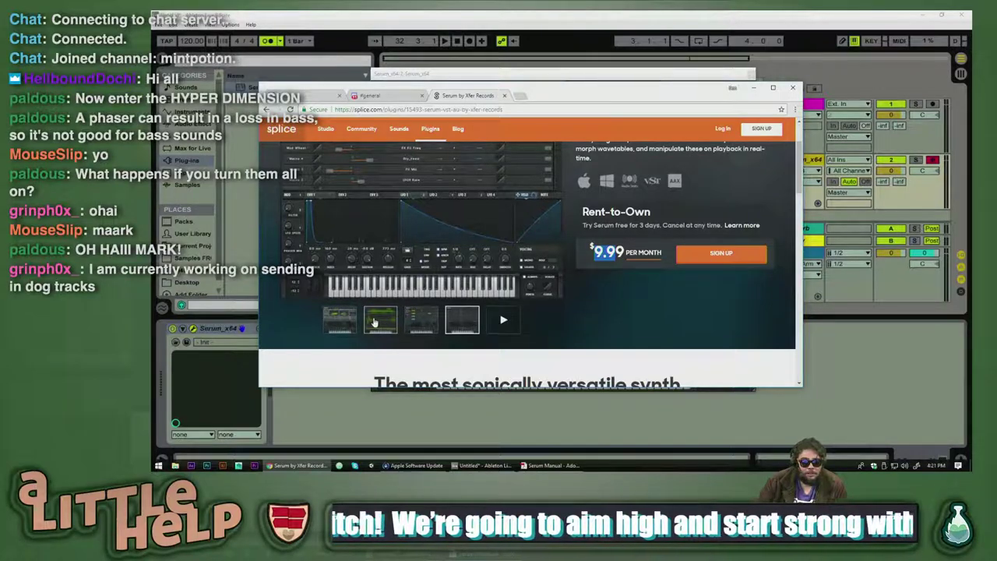
# - Return to Serum's effects page in Ableton Live, play a test note, and shift the plug-in window slightly
pyautogui.click(543, 75)
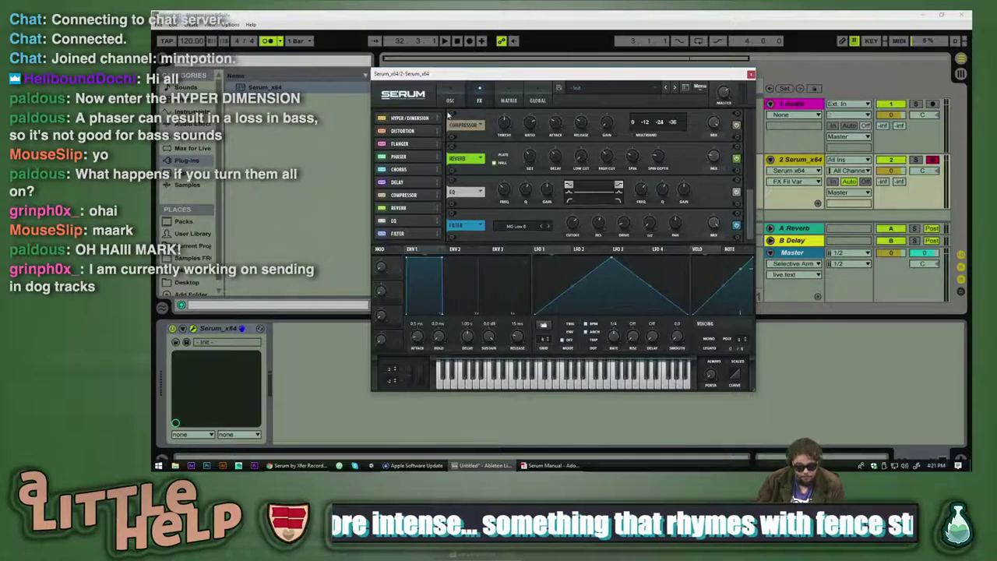
pyautogui.press('a')
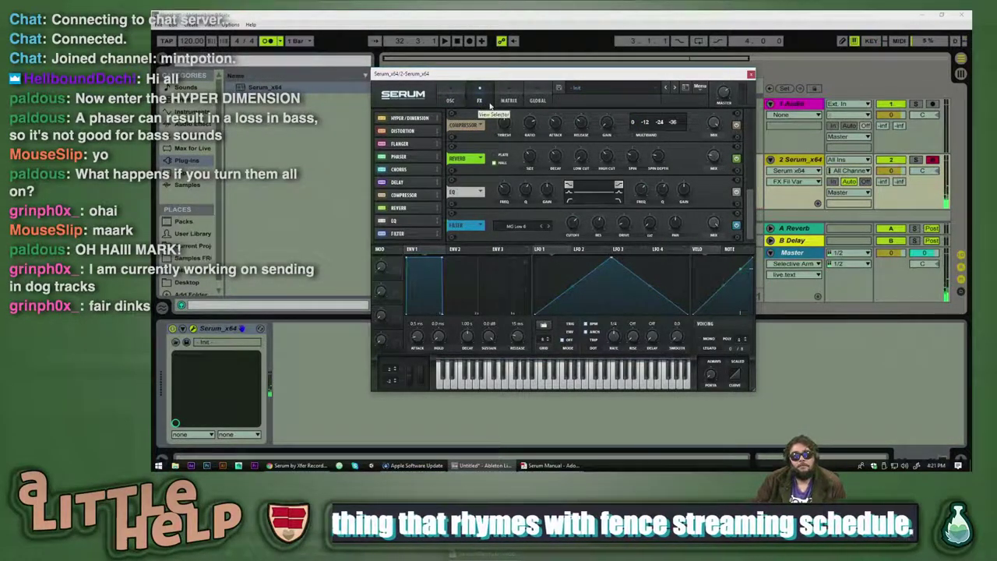
pyautogui.moveTo(511, 78); pyautogui.dragTo(504, 73)
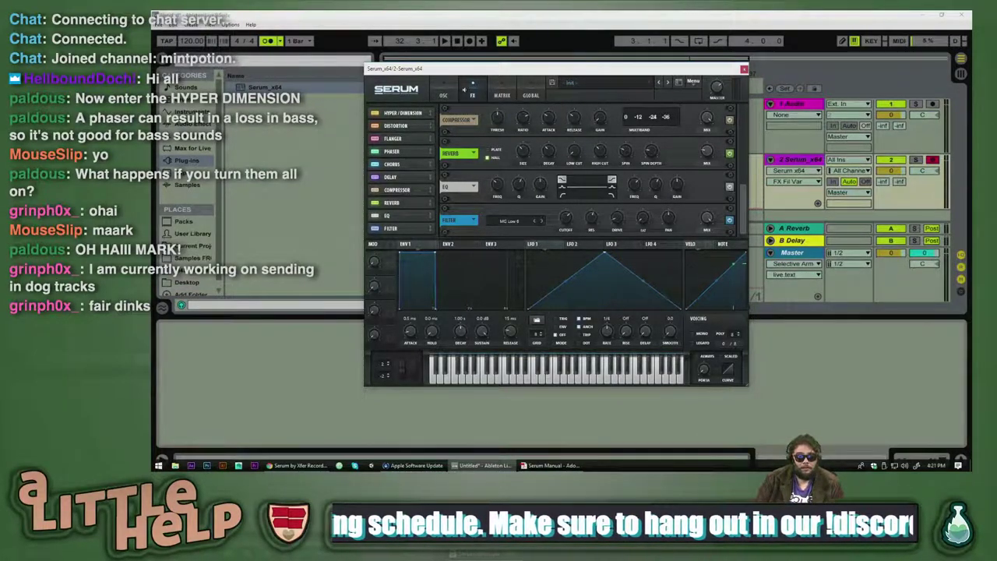
# - Switch to Chrome, send the !dogtracks command in the mintpotion Twitch chat, and open the linked track requirements image
pyautogui.hotkey('alt', 'Tab')
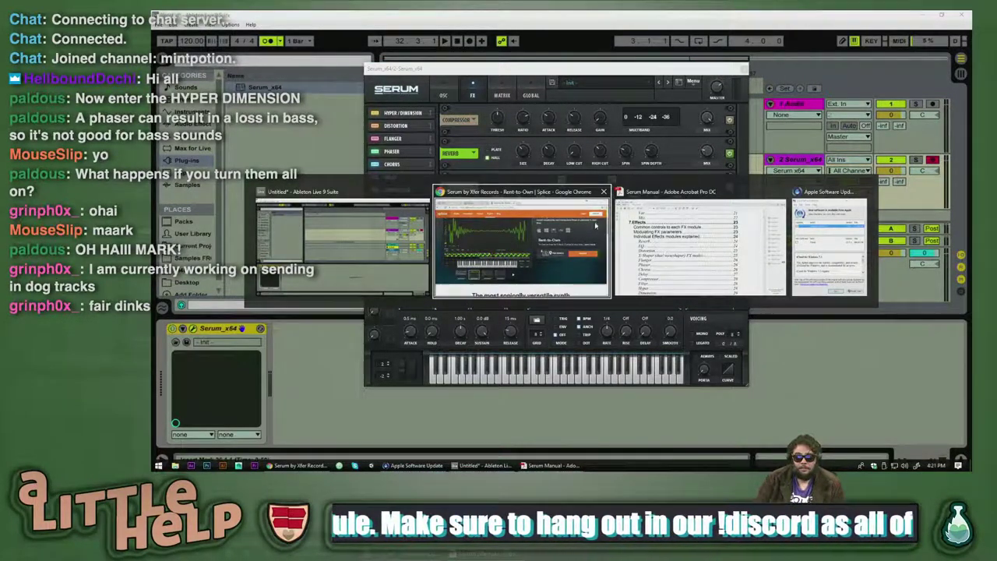
pyautogui.click(300, 96)
pyautogui.write('!dogtra')
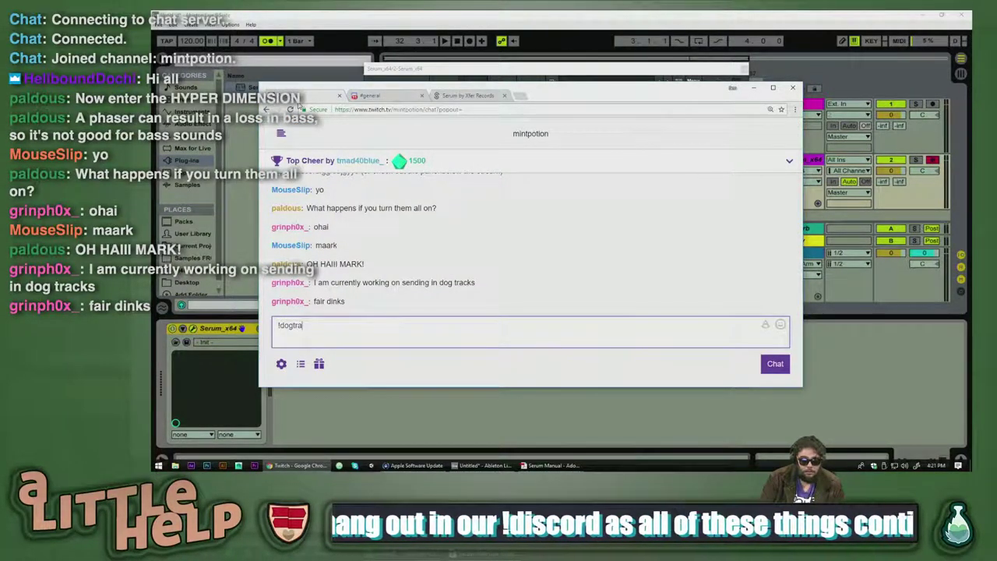
pyautogui.write('cks')
pyautogui.press('Return')
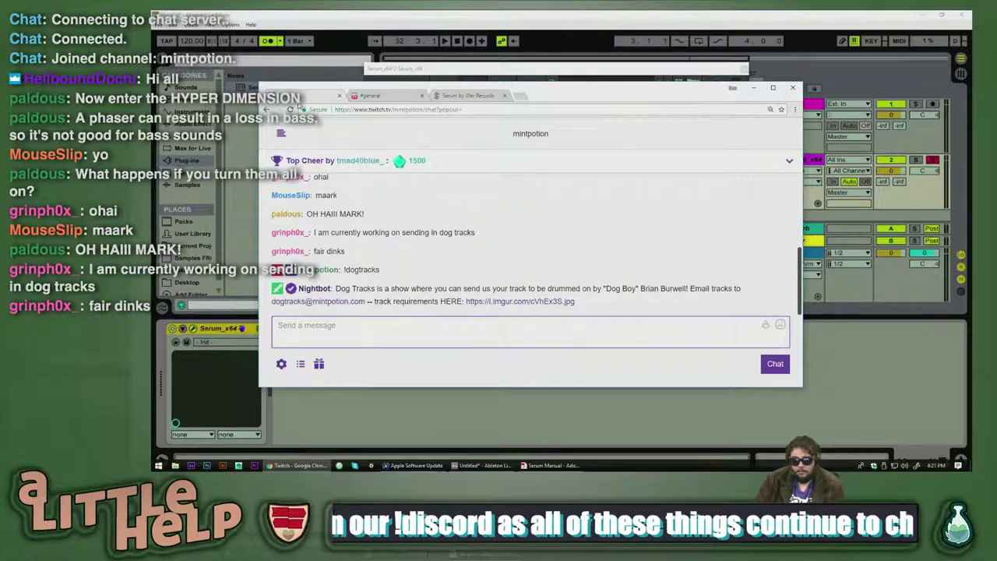
pyautogui.click(520, 302)
pyautogui.click(393, 96)
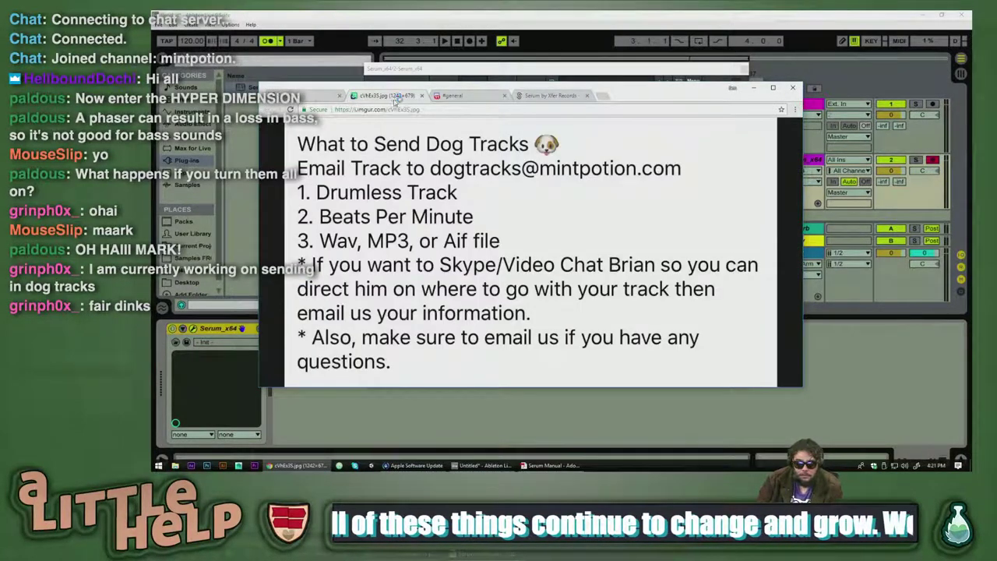
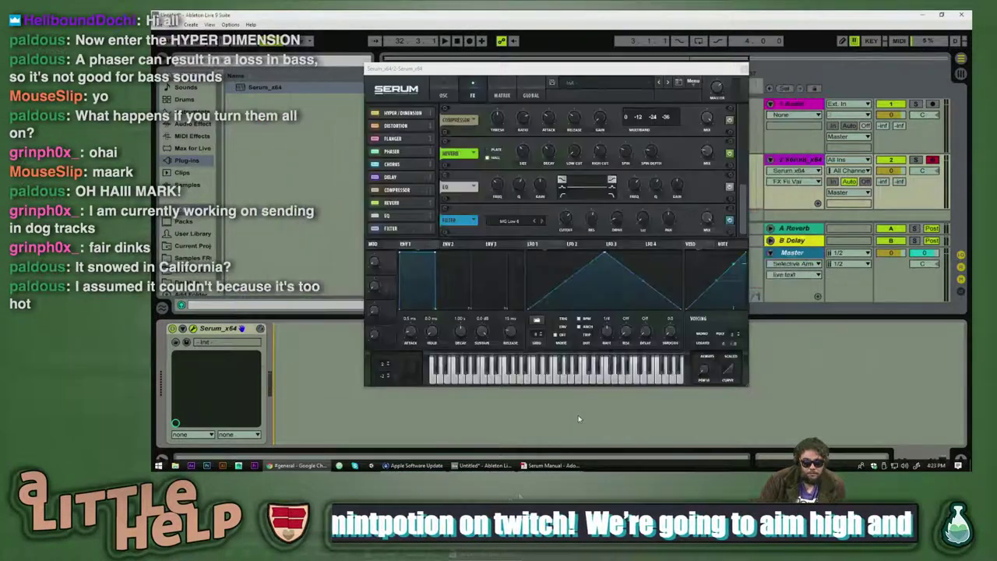
# - Return to Ableton Live, view Serum's modulation matrix, and try the Chaos 1 and Chaos 2 rate controls in the global settings
pyautogui.click(574, 415)
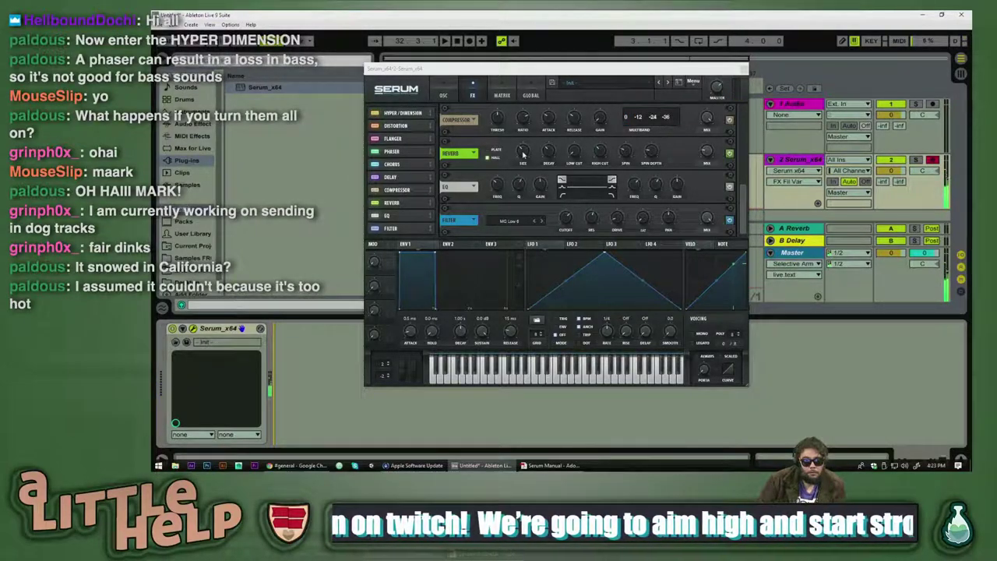
pyautogui.click(502, 95)
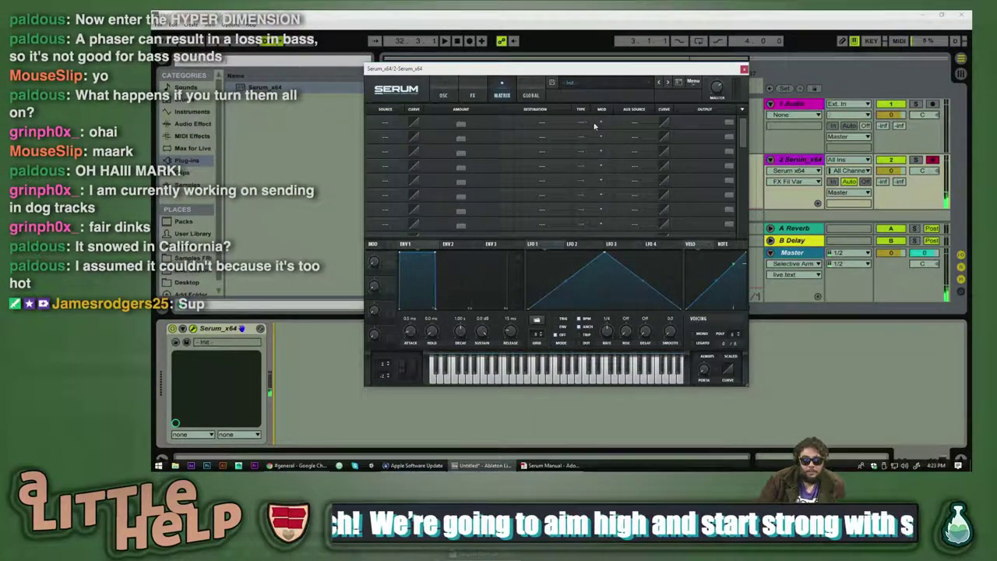
pyautogui.click(530, 95)
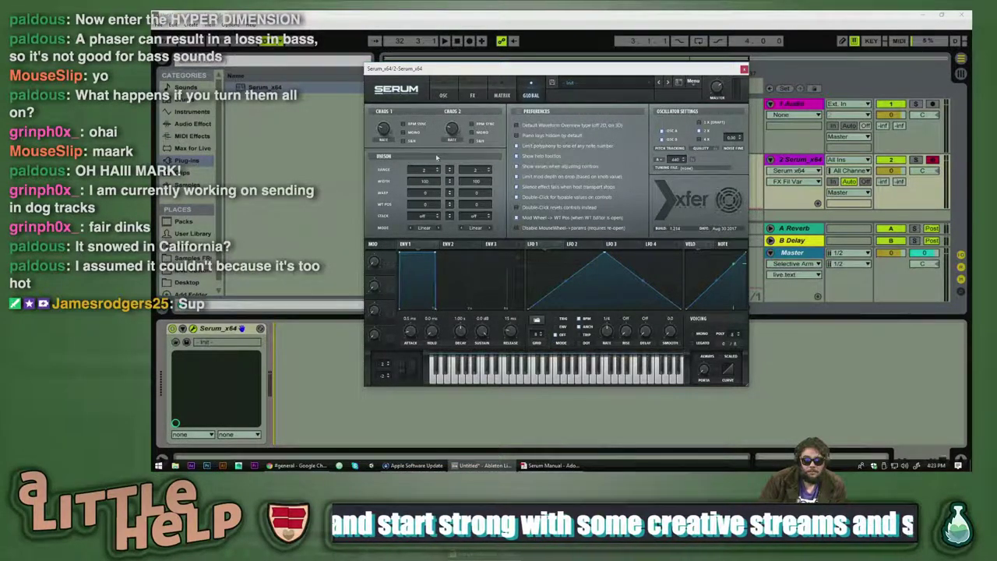
pyautogui.click(382, 130)
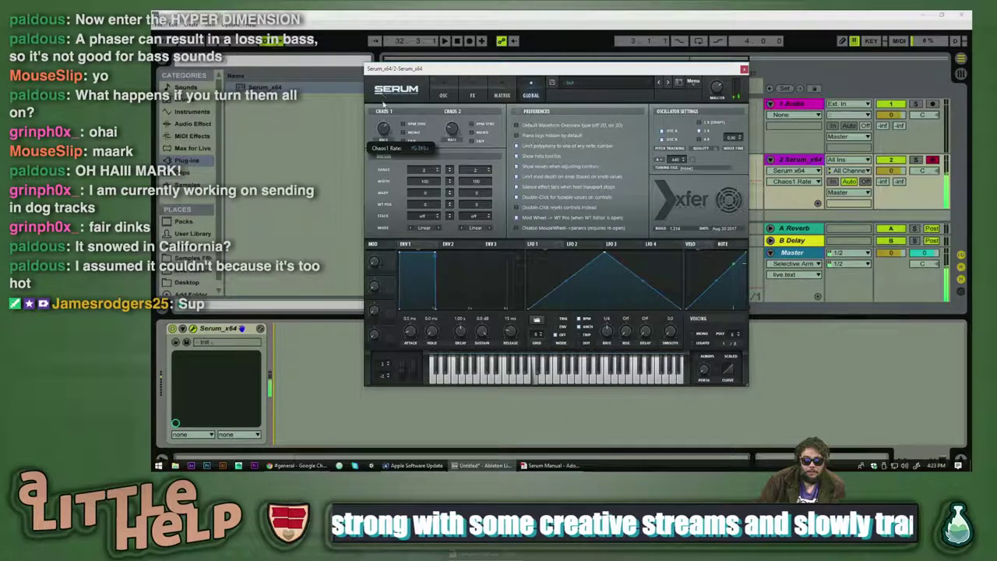
pyautogui.click(452, 129)
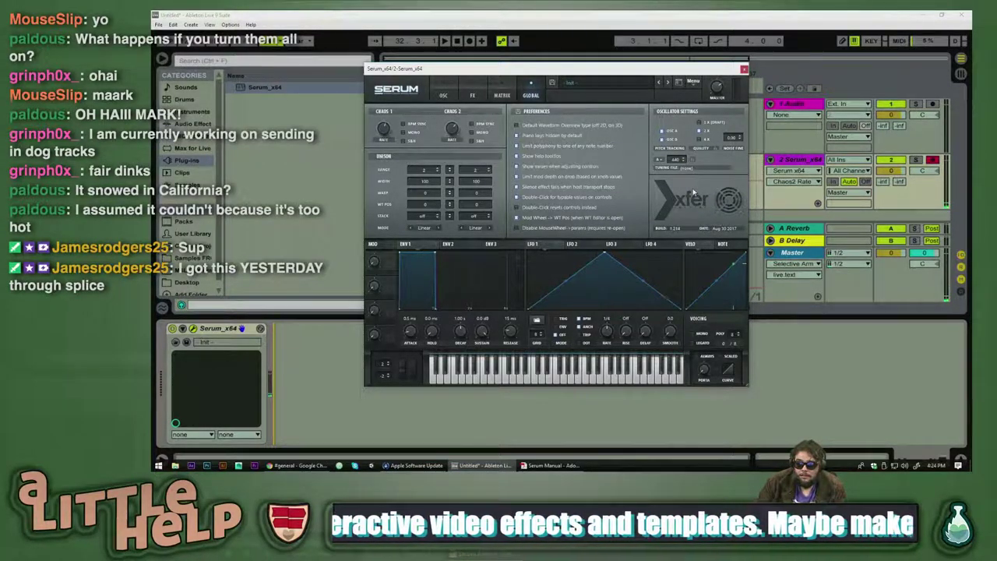
# - Toggle oscillator A's waveform view and adjust its unison detune while playing a test note
pyautogui.click(443, 95)
pyautogui.click(514, 159)
pyautogui.click(514, 159)
pyautogui.press('a')
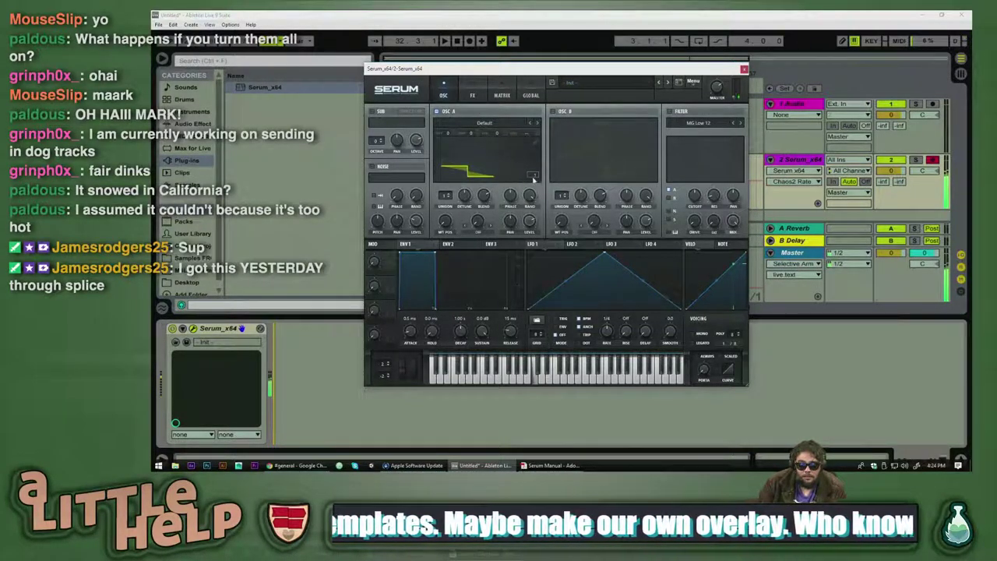
pyautogui.moveTo(466, 198)
pyautogui.mouseDown()
pyautogui.moveTo(472, 159)
pyautogui.moveTo(477, 195)
pyautogui.mouseUp()
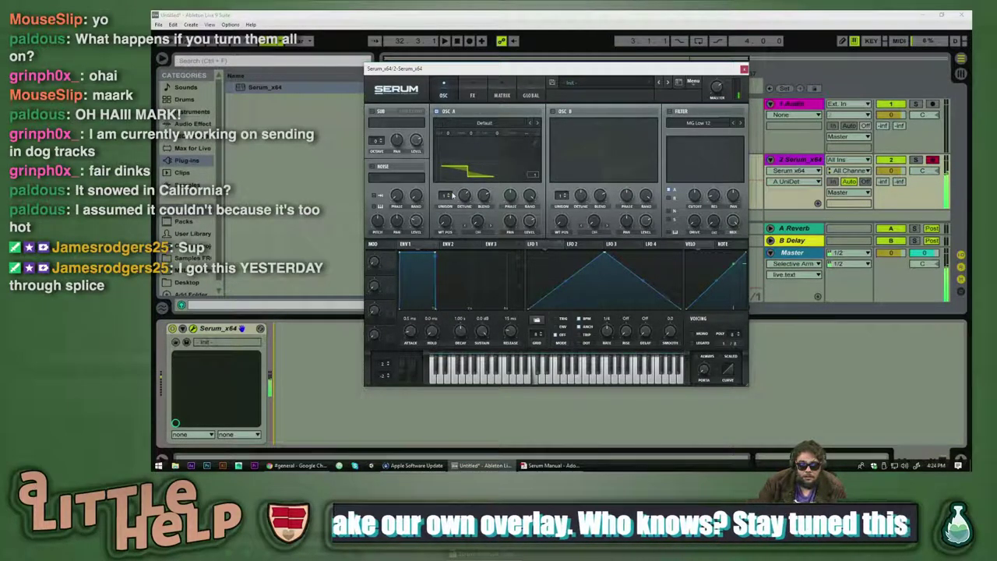
# - Disable all ten Serum effects, from Hyper/Dimension through Filter
pyautogui.click(480, 88)
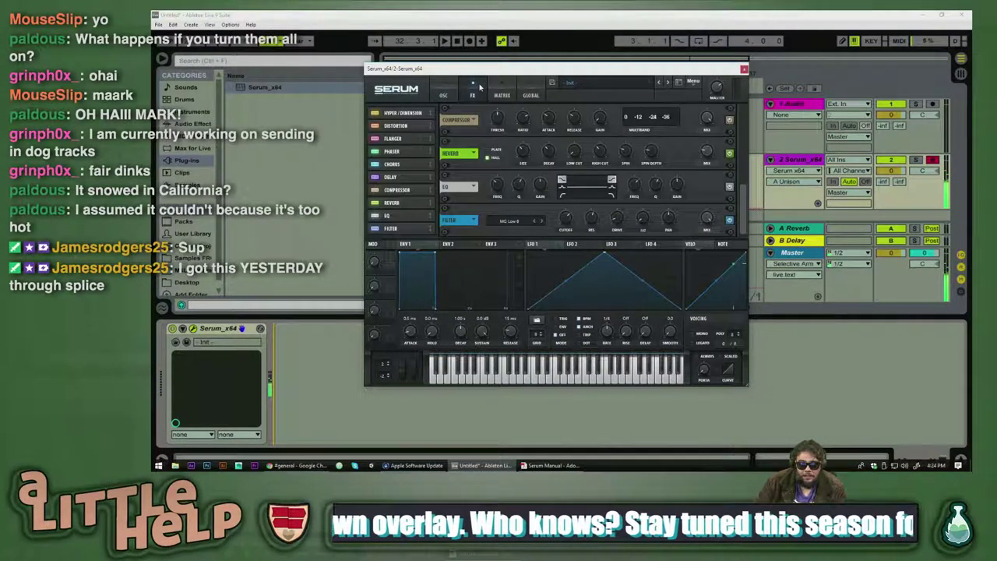
pyautogui.click(374, 113)
pyautogui.click(375, 125)
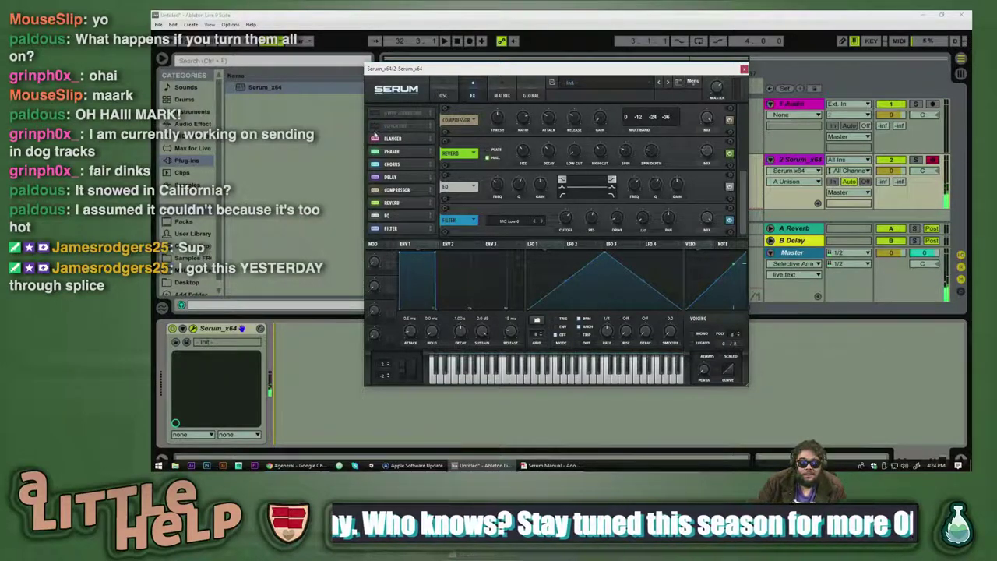
pyautogui.click(375, 137)
pyautogui.click(374, 151)
pyautogui.click(375, 164)
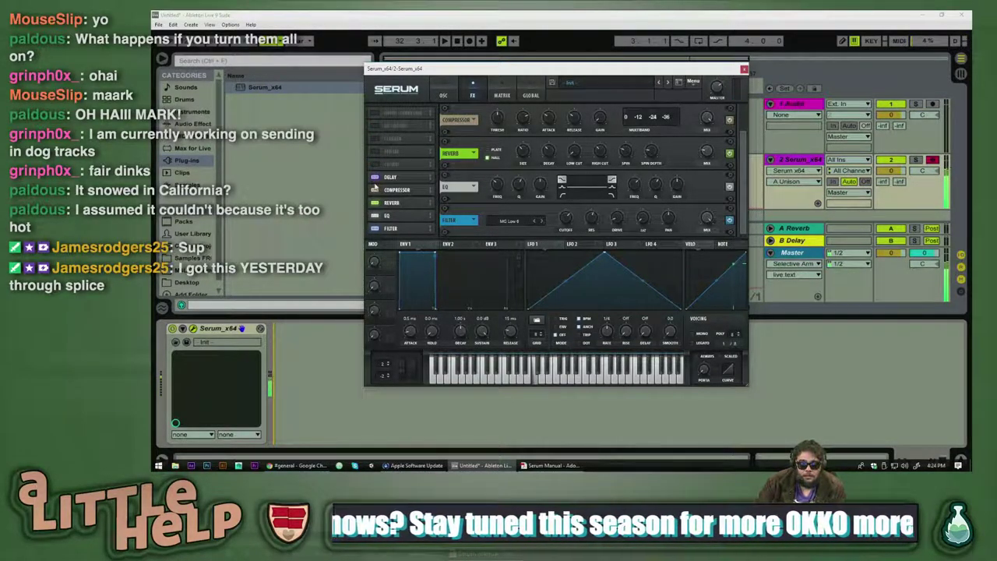
pyautogui.click(375, 177)
pyautogui.click(375, 190)
pyautogui.click(375, 202)
pyautogui.click(375, 215)
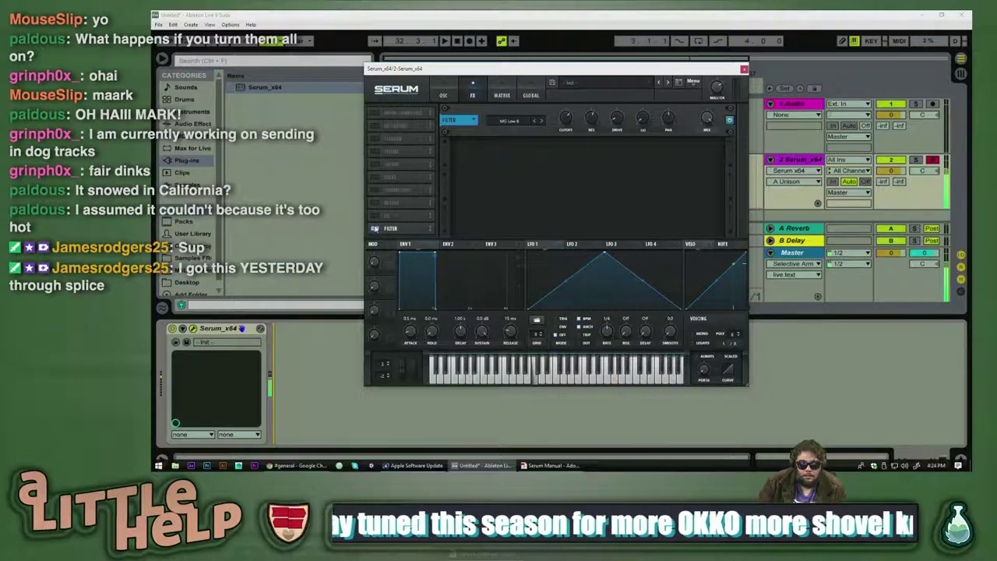
pyautogui.click(375, 228)
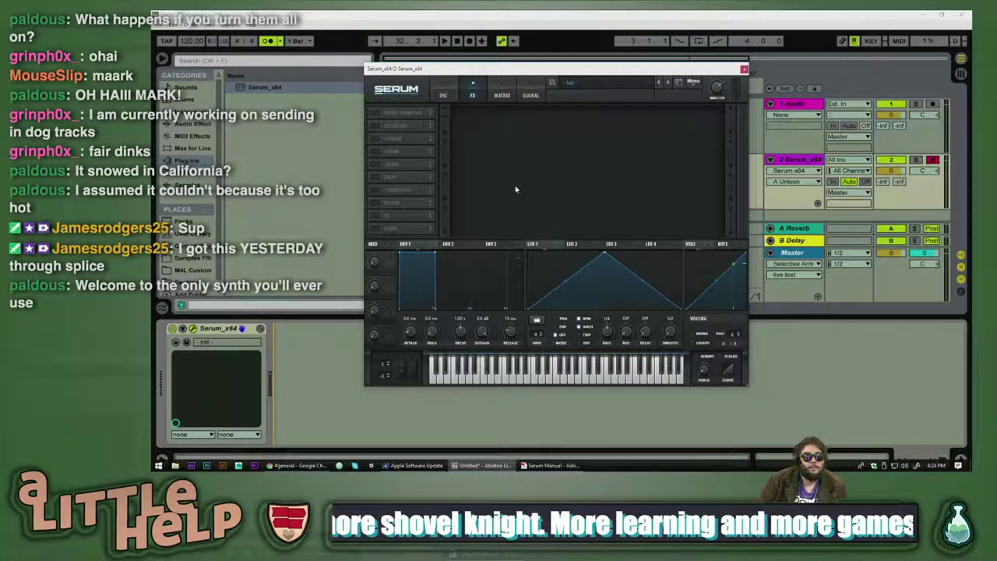
# - Enable the sub oscillator, audition its waveforms, return to the first shape, and lower its octave
pyautogui.click(443, 95)
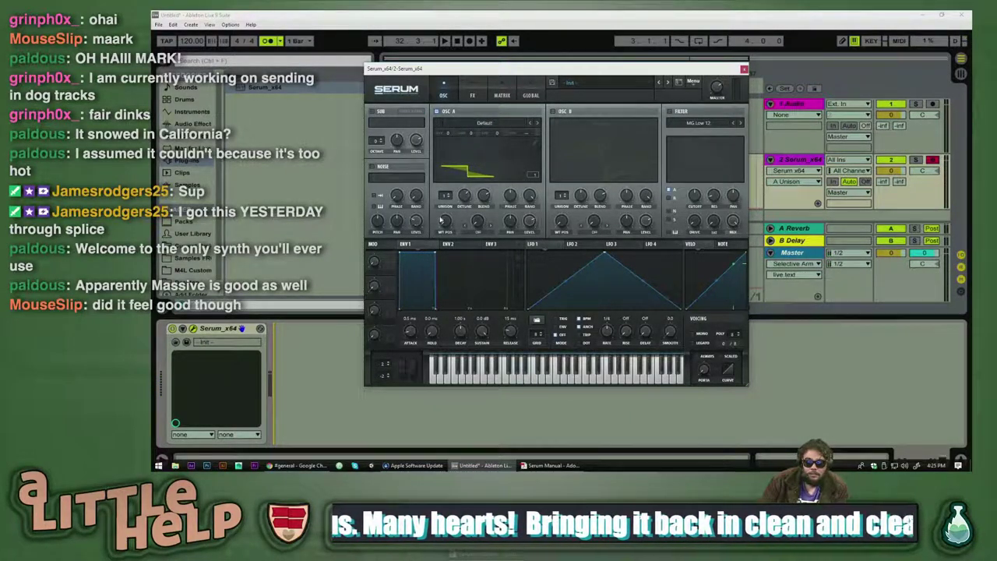
pyautogui.click(372, 111)
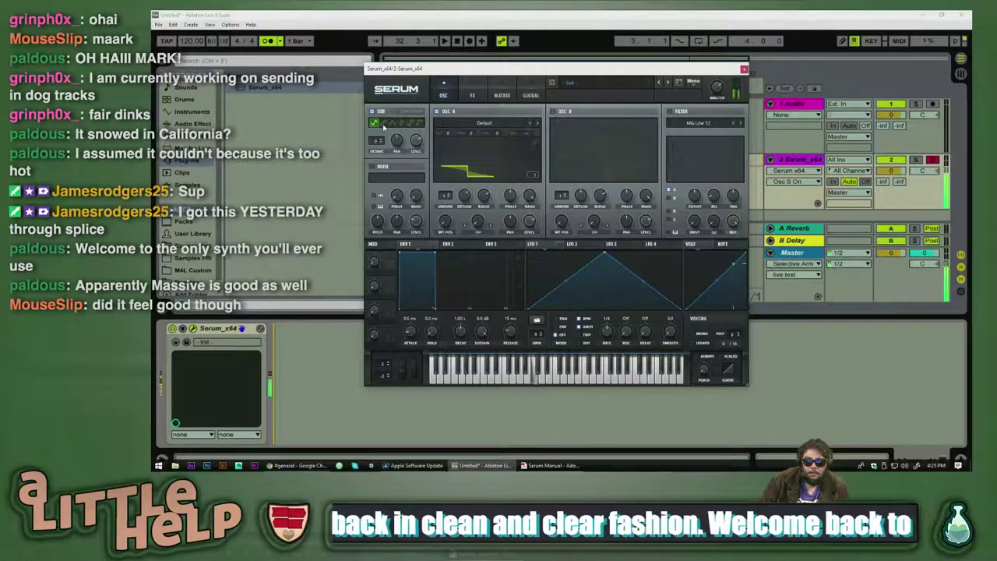
pyautogui.click(393, 123)
pyautogui.click(393, 123)
pyautogui.click(401, 123)
pyautogui.click(410, 123)
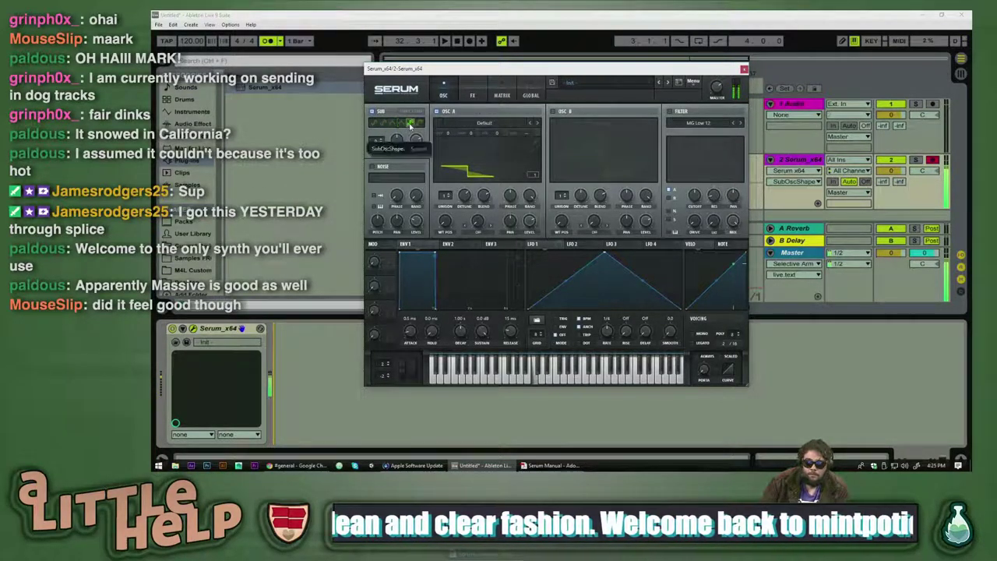
pyautogui.click(420, 124)
pyautogui.click(375, 123)
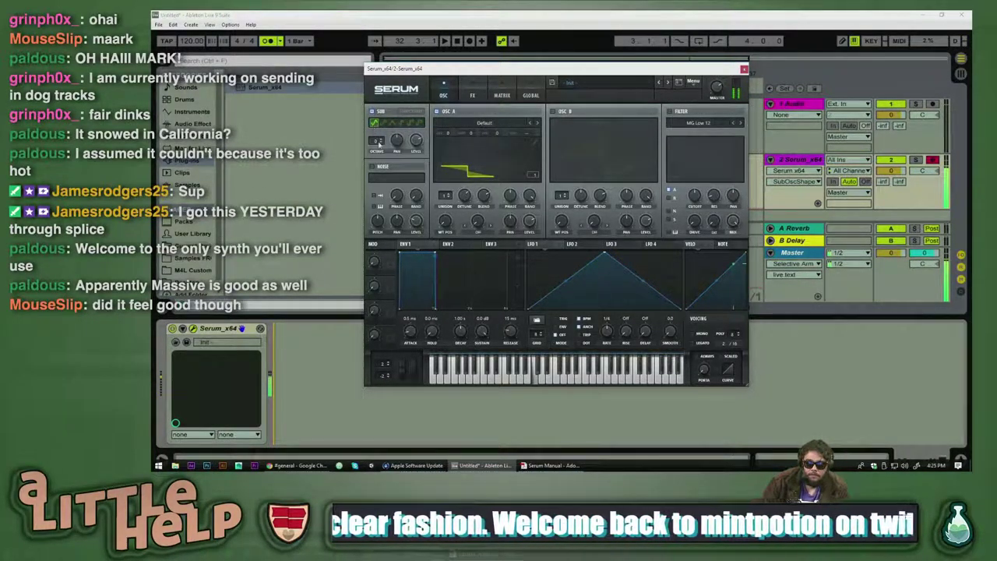
pyautogui.click(381, 143)
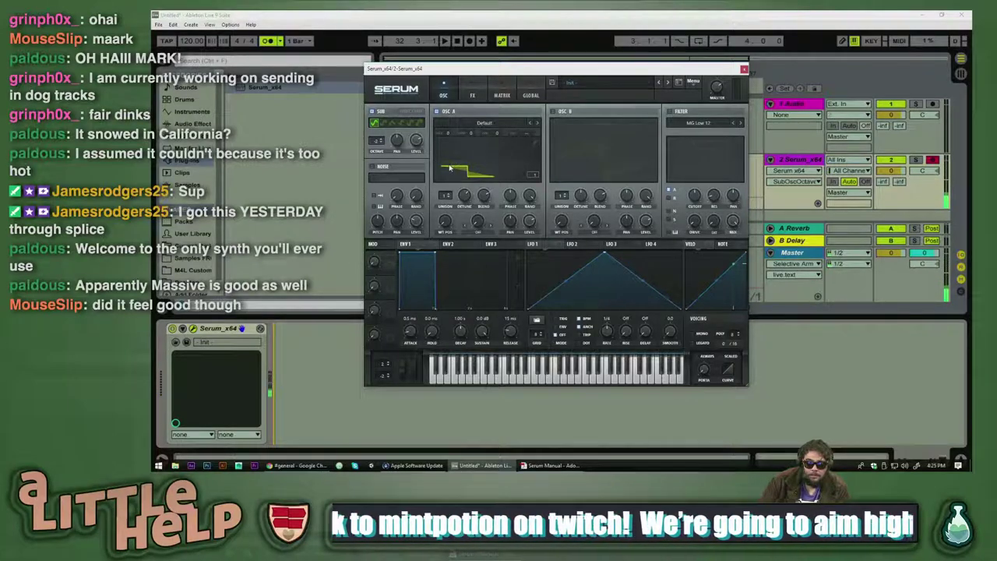
# - Browse oscillator A's wavetable categories, including the Vowel wavetables, without loading one
pyautogui.click(514, 125)
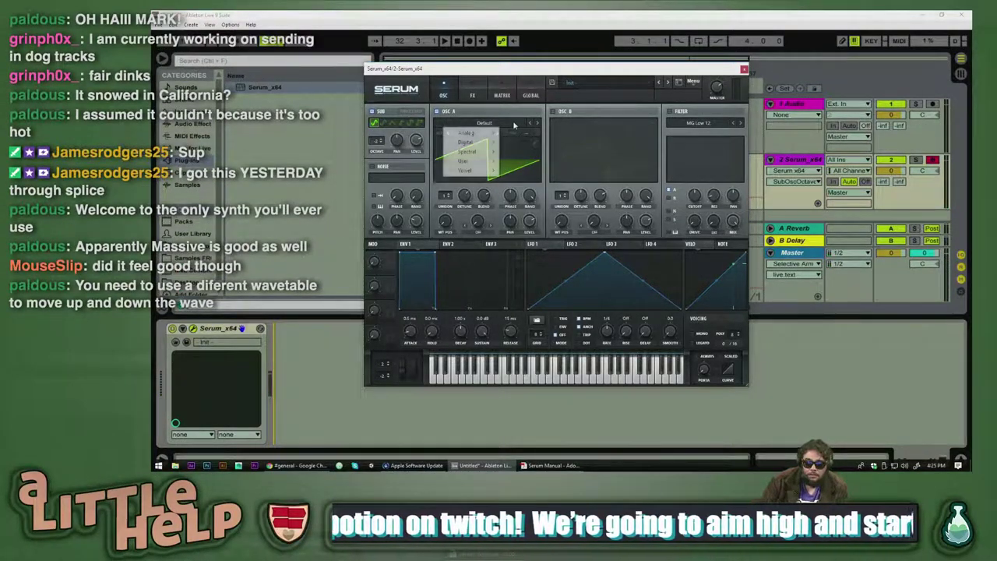
pyautogui.moveTo(483, 134)
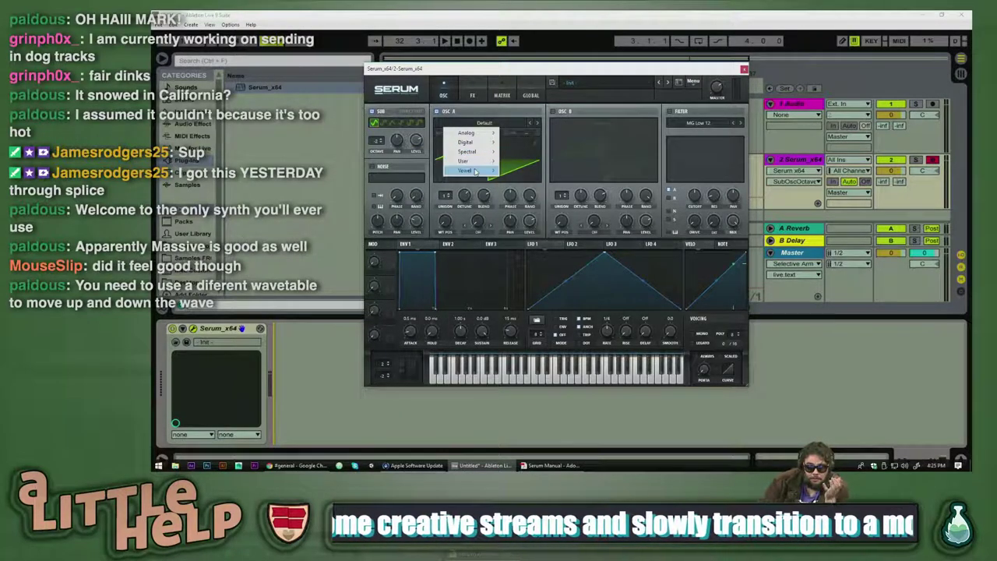
pyautogui.moveTo(476, 170)
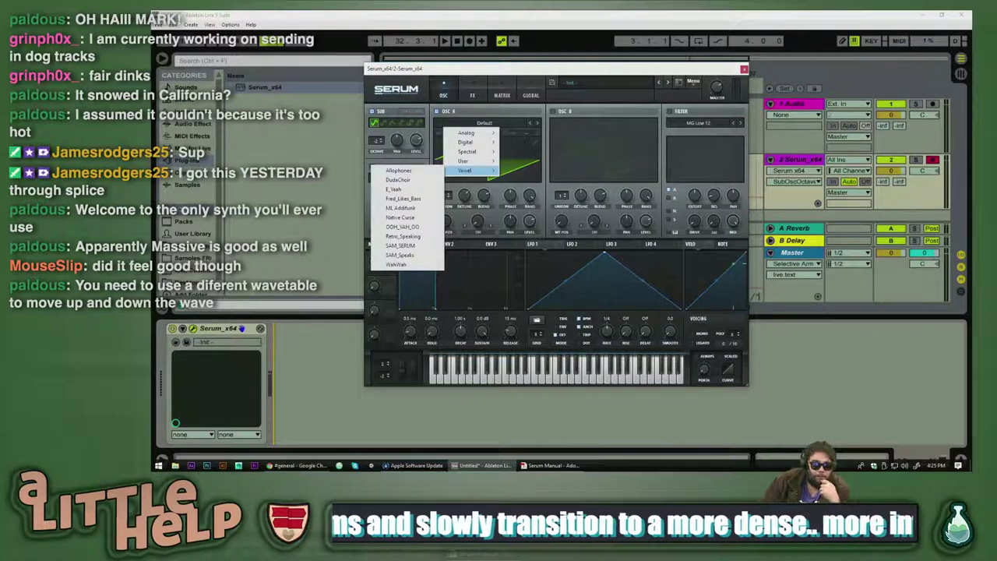
pyautogui.click(265, 87)
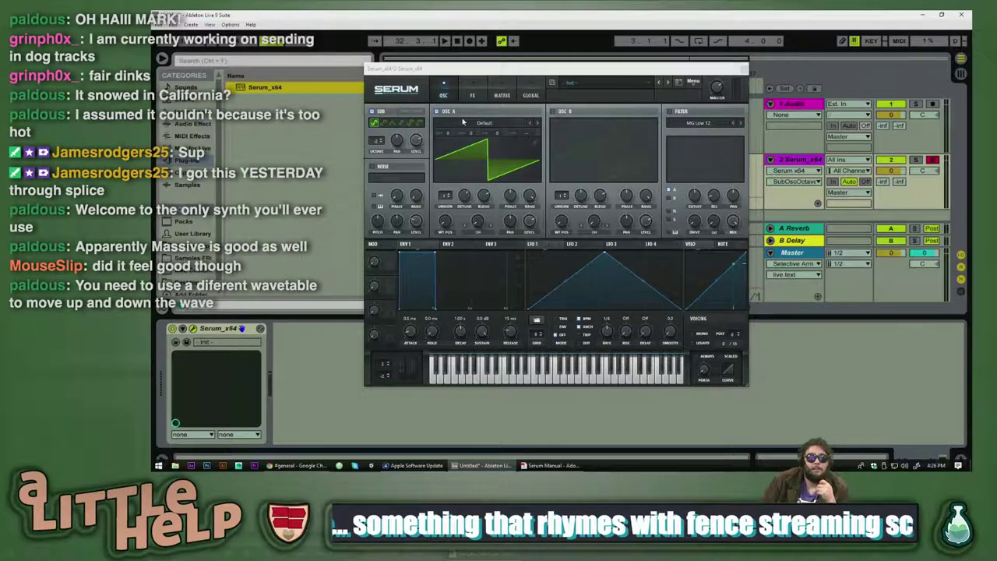
# - Switch oscillator A's display back to the 3D wavetable view and play test notes with the default wavetable
pyautogui.click(492, 162)
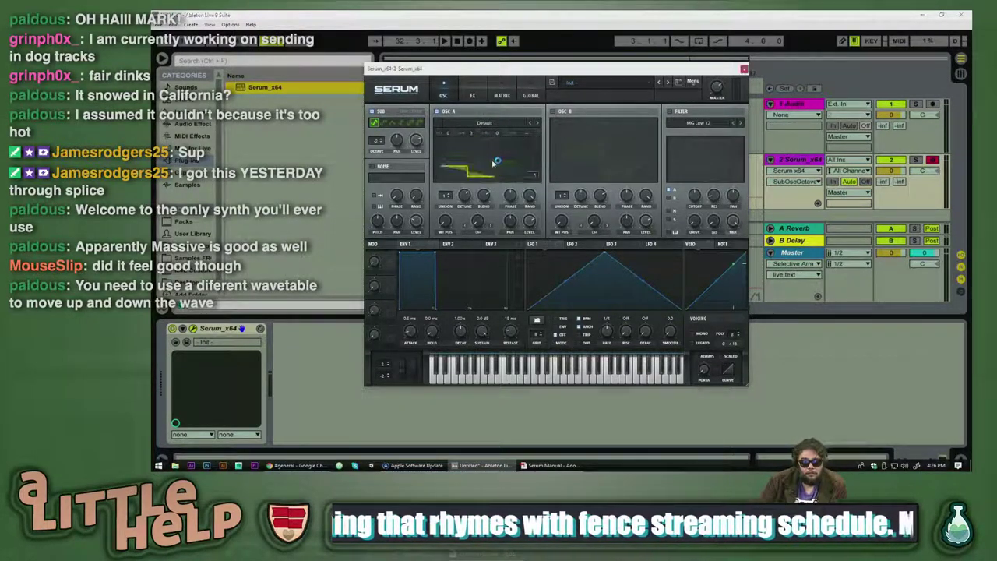
pyautogui.press('q')
pyautogui.press('q')
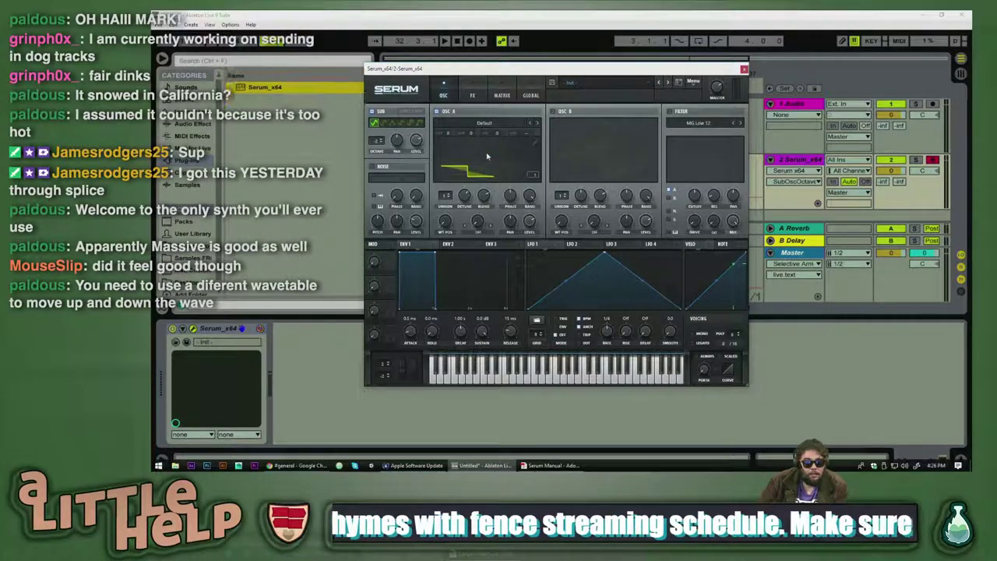
pyautogui.press('z')
pyautogui.press('a')
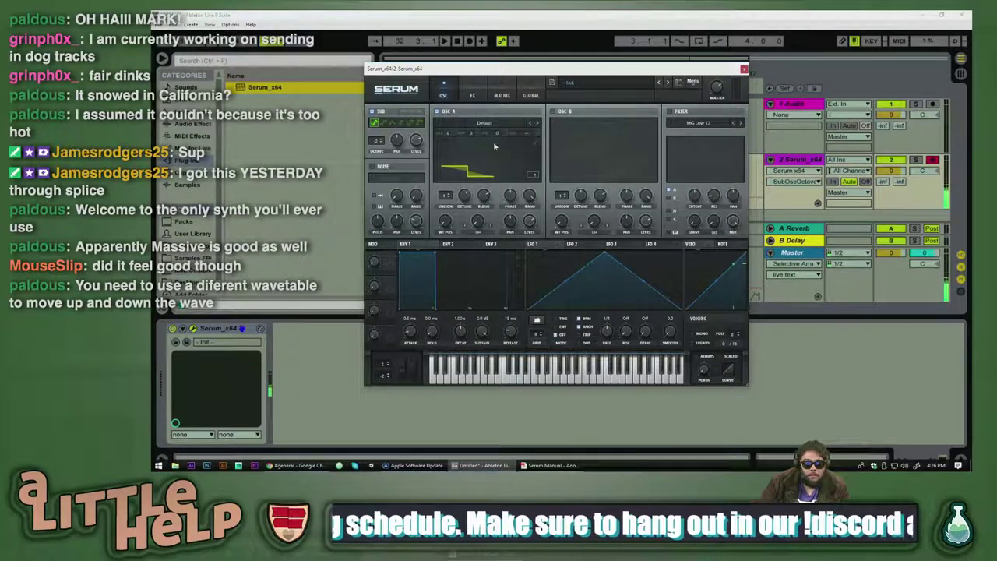
# - Load the 4088 wavetable into oscillator A and try its unison blend and detune controls while playing a note
pyautogui.click(537, 123)
pyautogui.press('a')
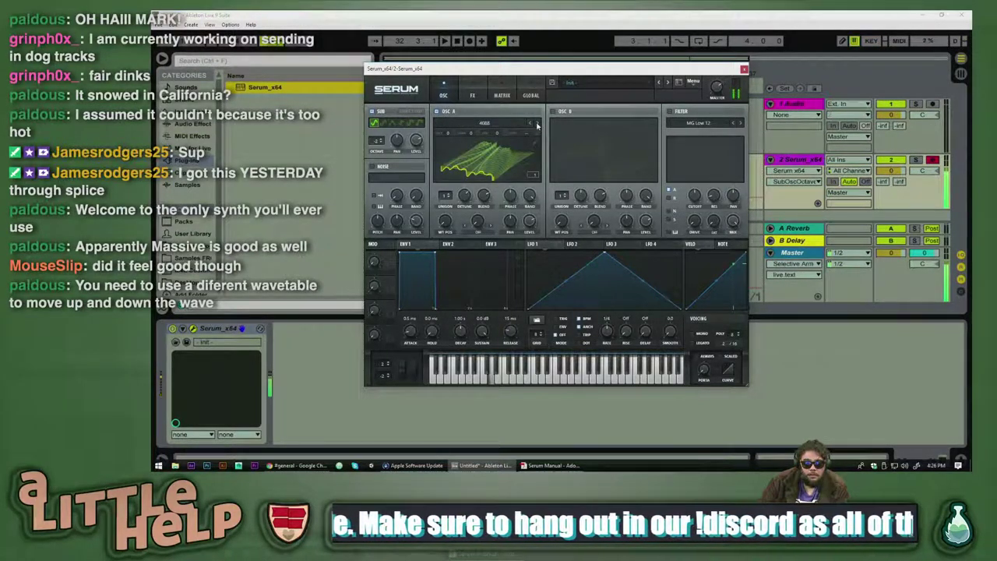
pyautogui.click(485, 196)
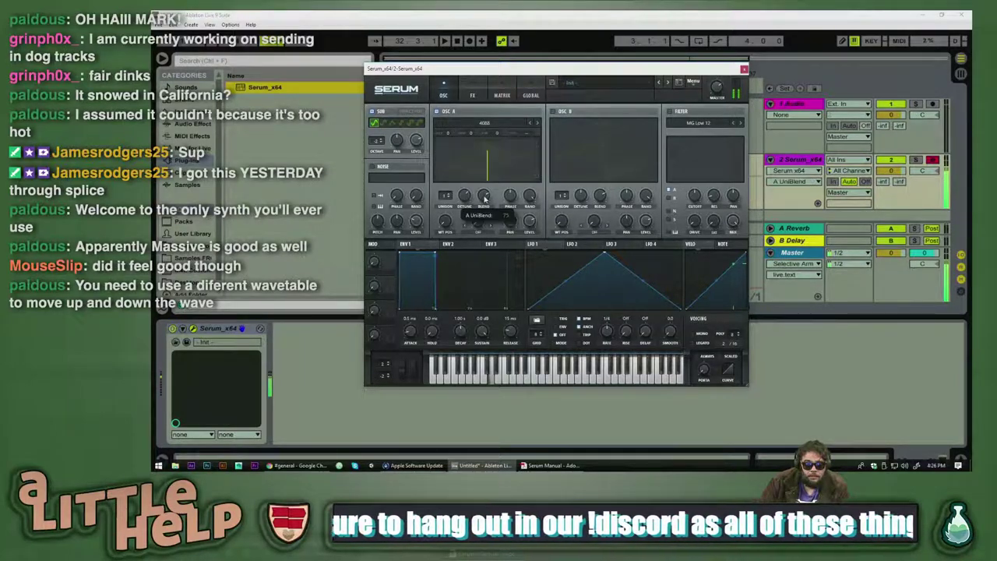
pyautogui.click(465, 196)
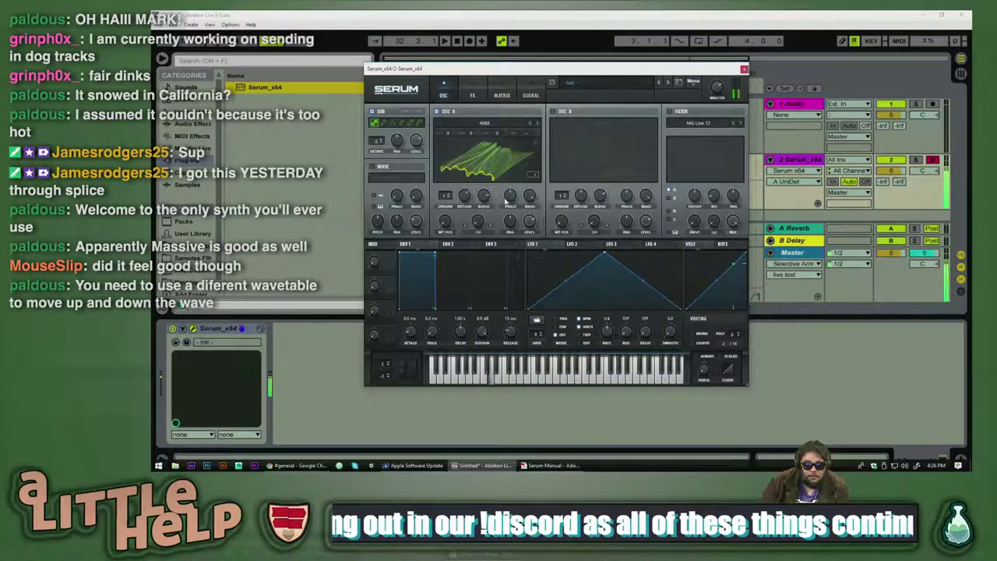
# - Sweep oscillator A's wavetable position up to about the middle of the 4088 wavetable while playing a note
pyautogui.click(511, 193)
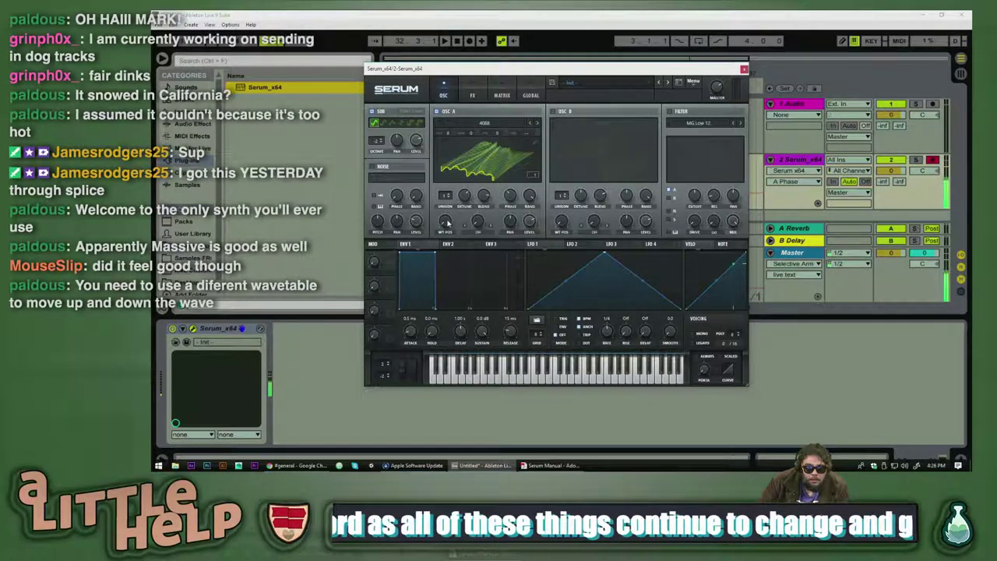
pyautogui.moveTo(445, 223); pyautogui.dragTo(459, 178)
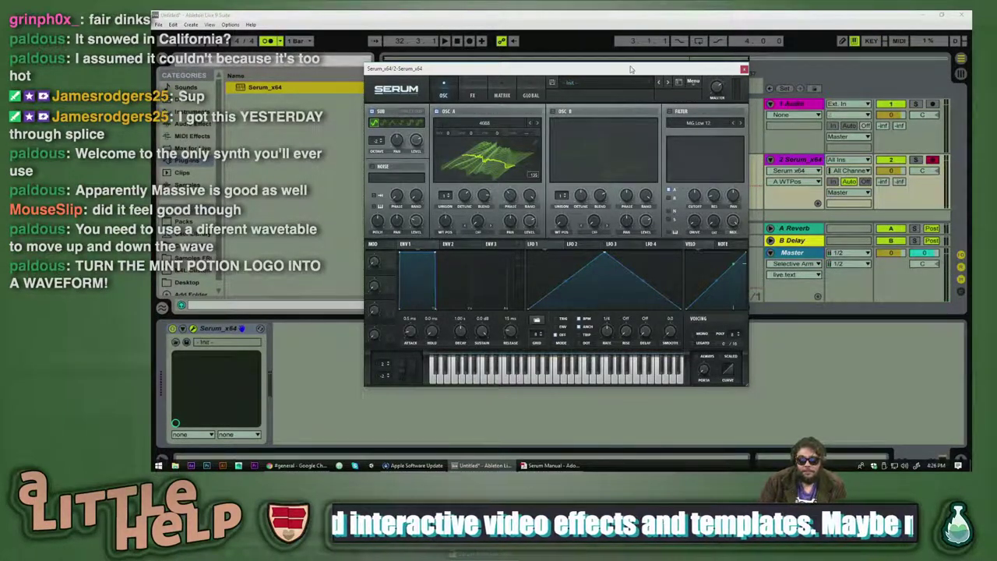
# - Switch to Chrome, search Google for "steno image to audio" in a new tab, and skim the results
pyautogui.hotkey('alt', 'Tab')
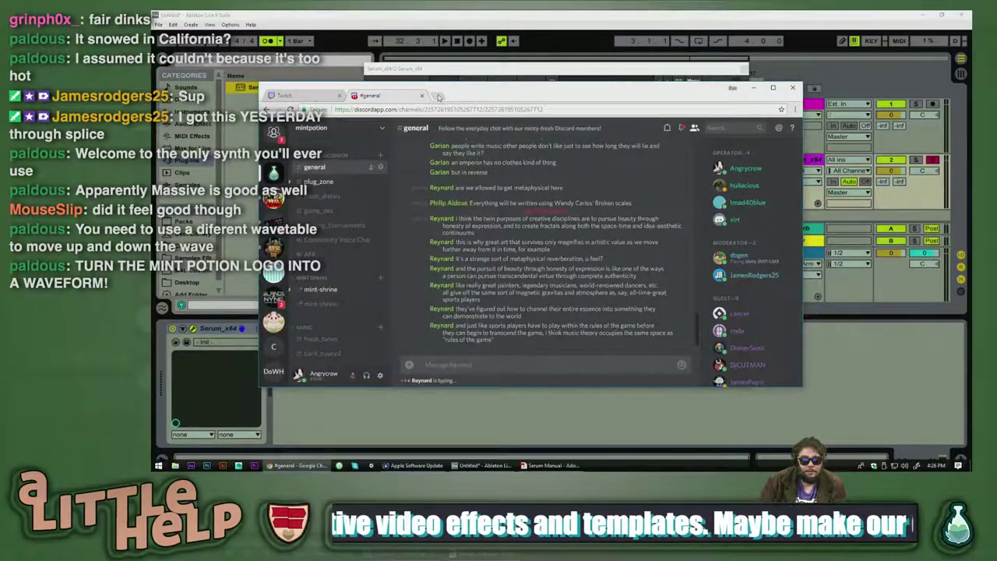
pyautogui.click(439, 96)
pyautogui.write('es')
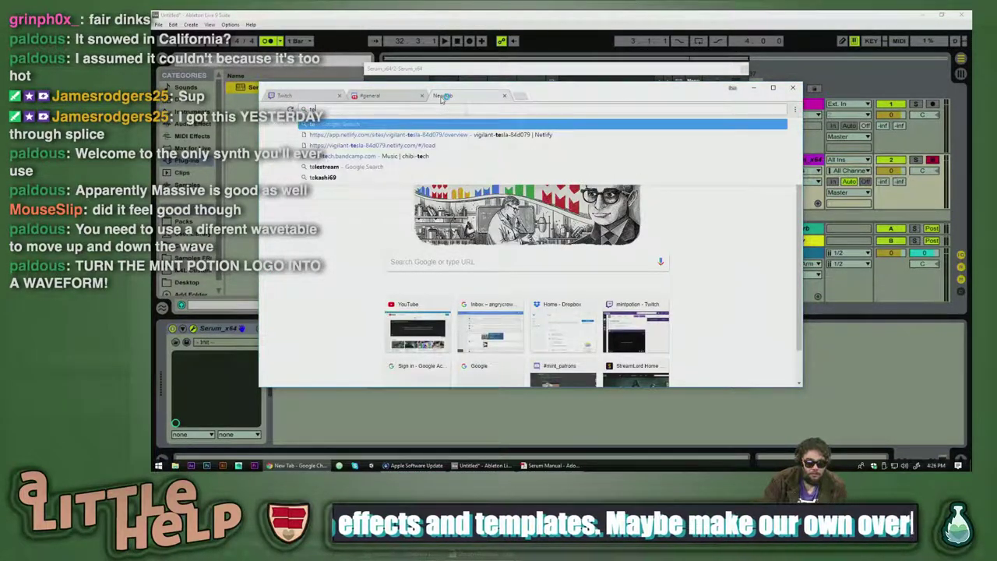
pyautogui.press('BackSpace')
pyautogui.press('BackSpace')
pyautogui.write('se')
pyautogui.write('ten')
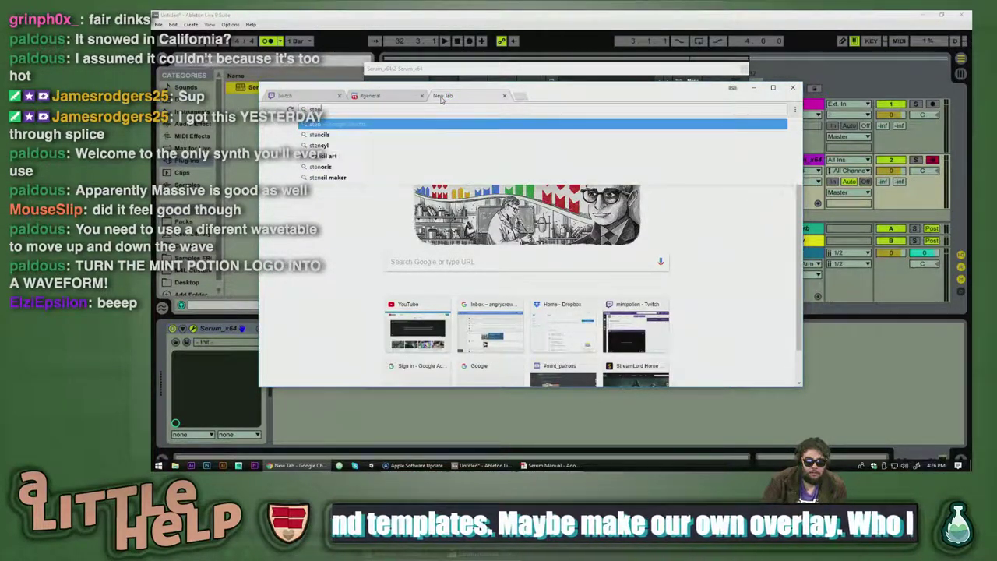
pyautogui.write('ogra')
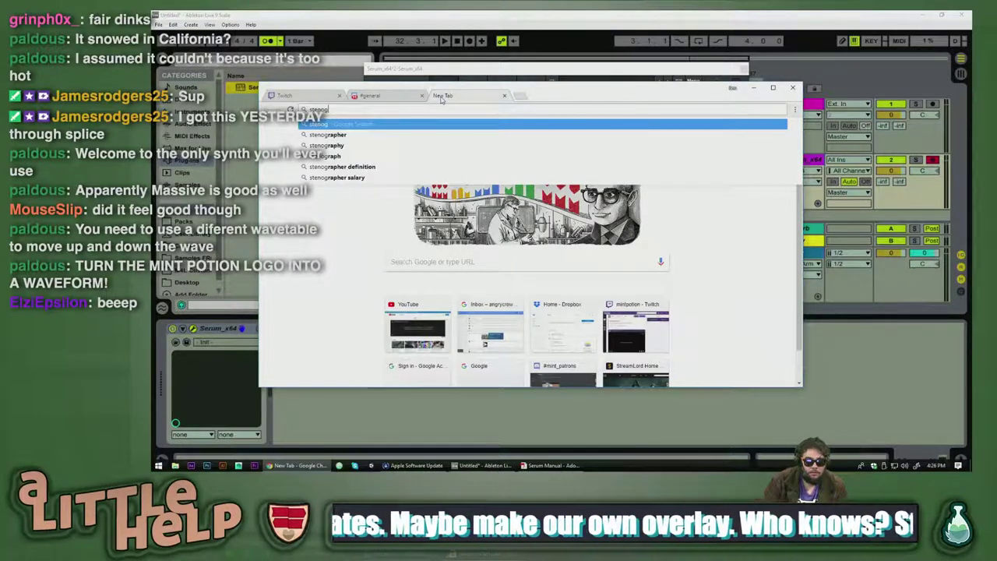
pyautogui.press('BackSpace')
pyautogui.press('BackSpace')
pyautogui.press('BackSpace')
pyautogui.press('BackSpace')
pyautogui.write('image to audio')
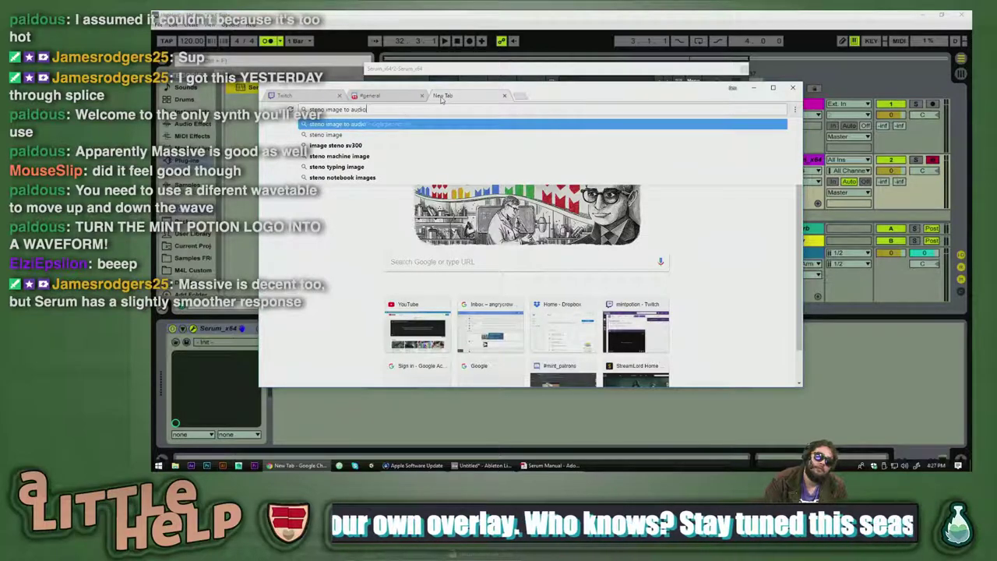
pyautogui.press('Return')
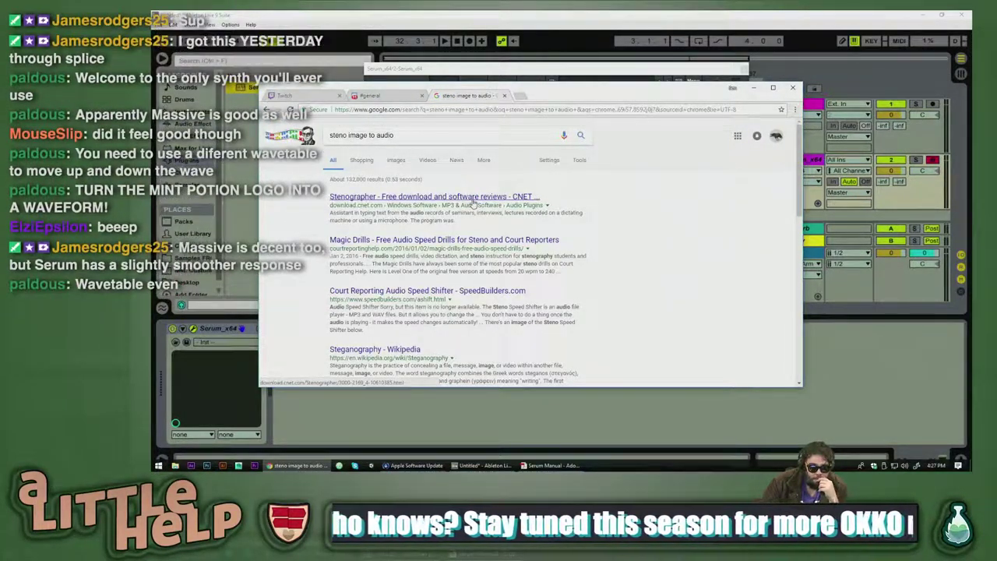
pyautogui.scroll(-2, 507, 274)
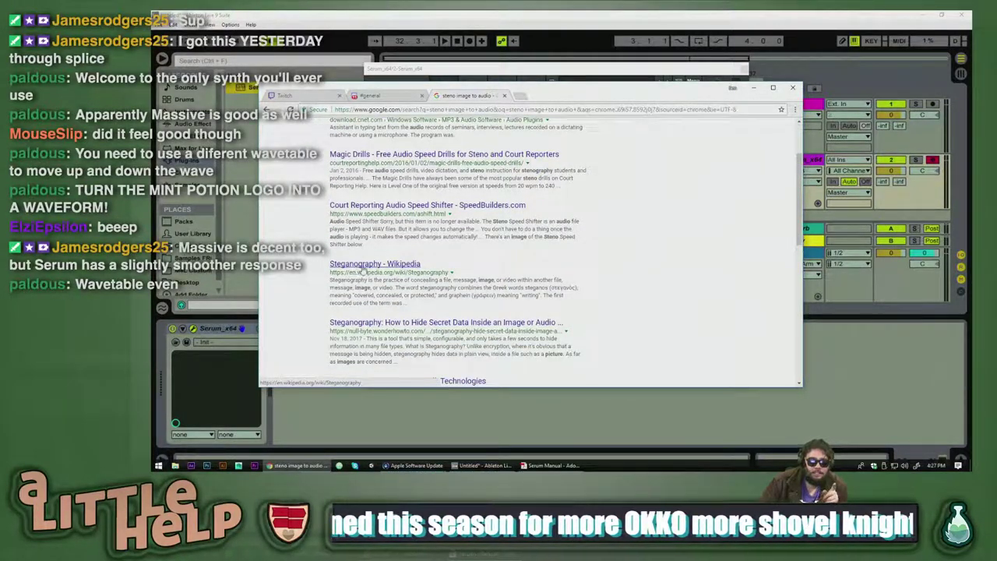
pyautogui.scroll(2, 391, 270)
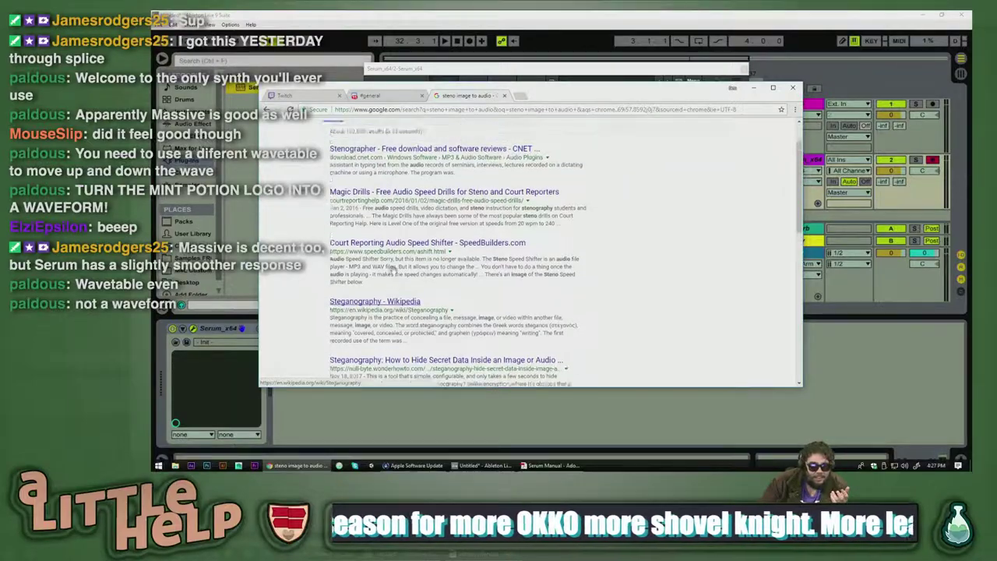
# - Search for "stega image to audio" instead and open the Steghide and Lifehacker hidden-messages results in new tabs
pyautogui.click(353, 136)
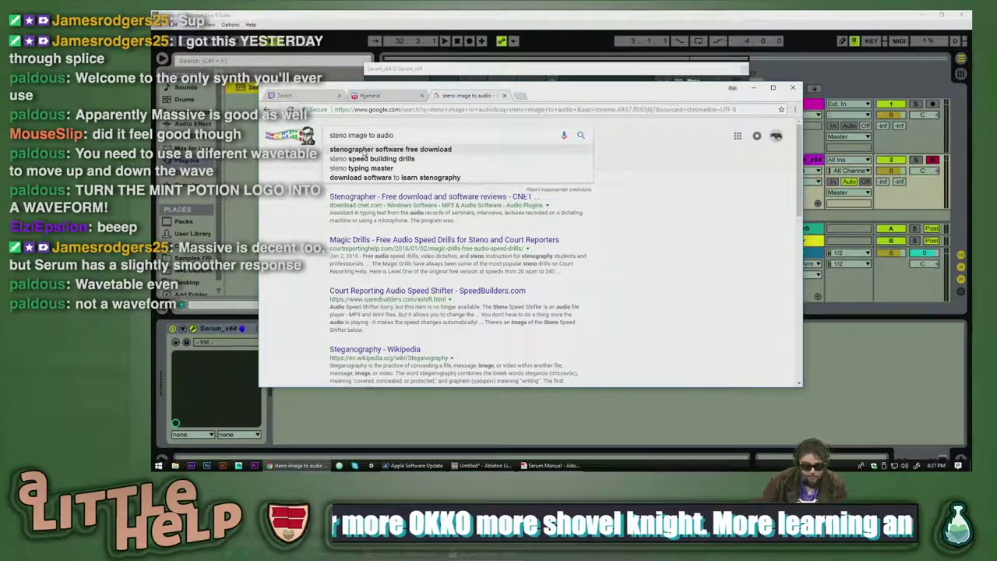
pyautogui.write('ga')
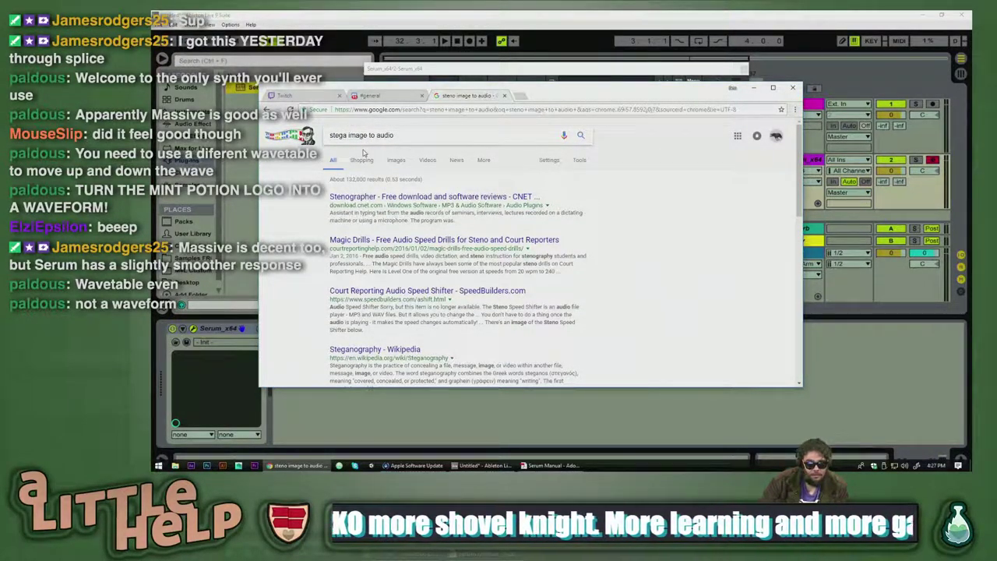
pyautogui.press('Return')
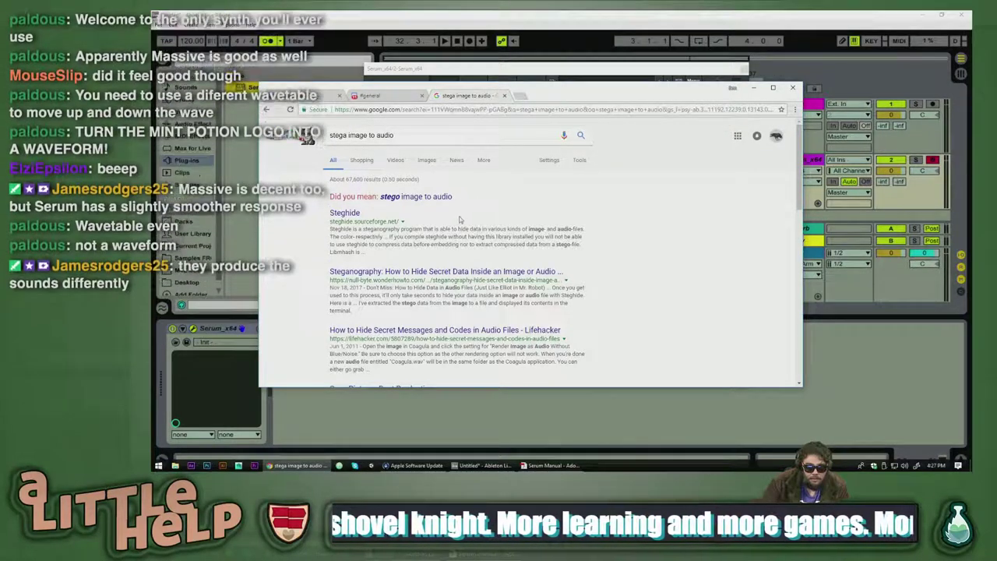
pyautogui.click(602, 244)
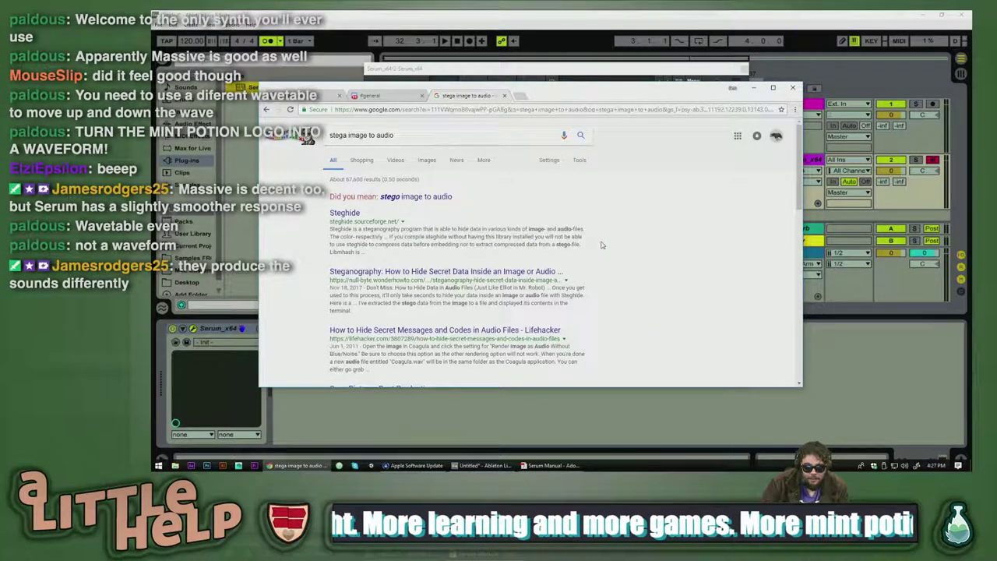
pyautogui.middleClick(354, 213)
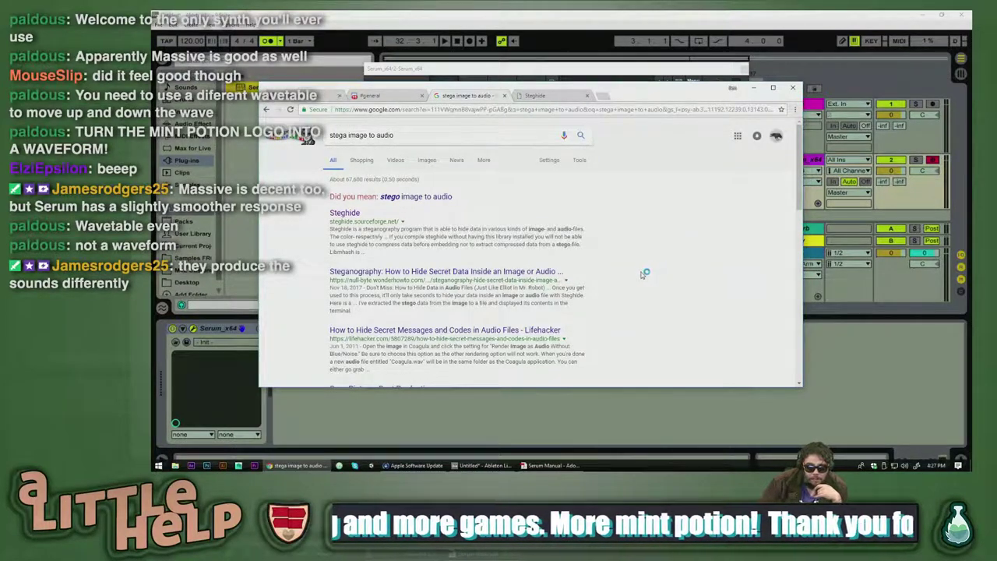
pyautogui.scroll(-3, 627, 277)
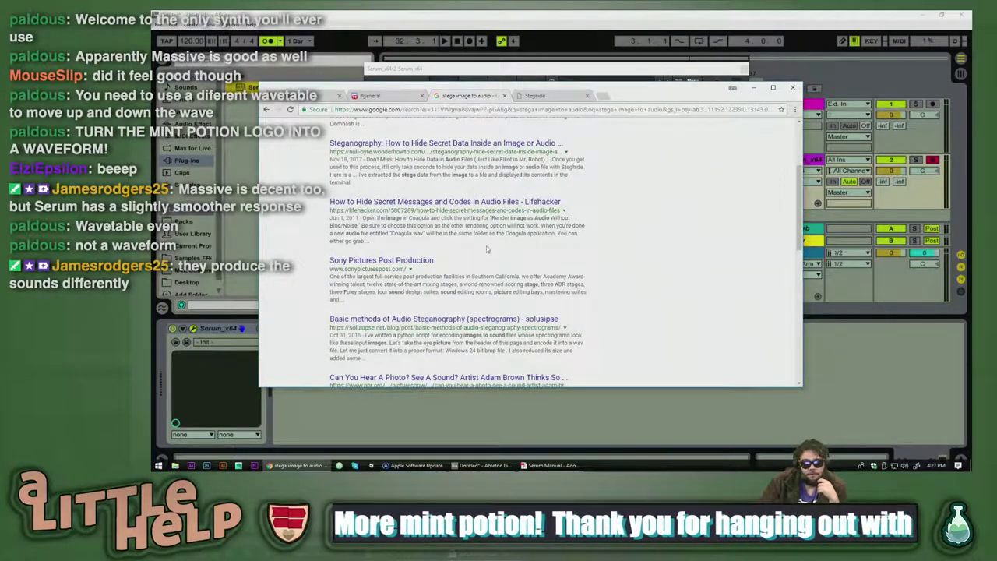
pyautogui.middleClick(476, 204)
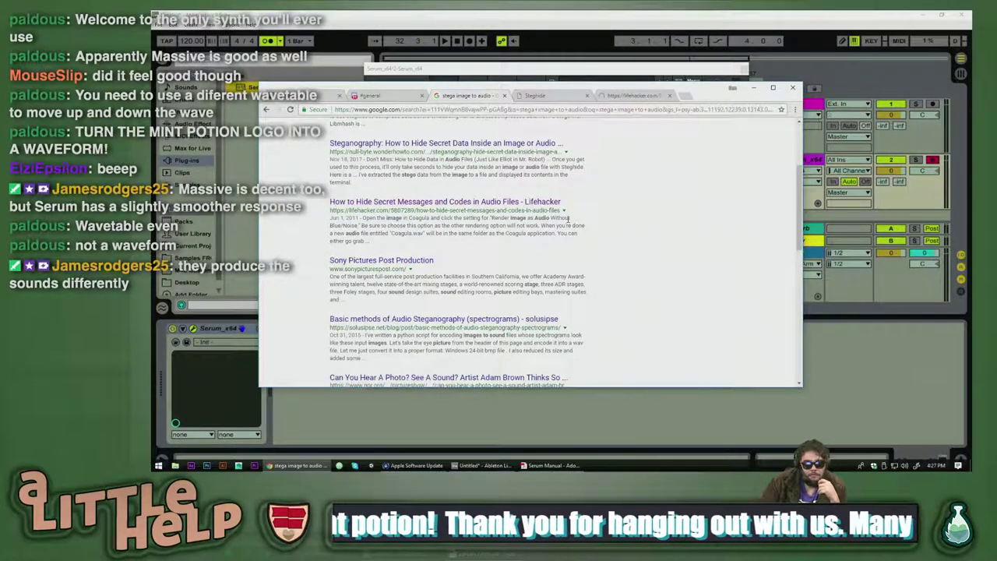
# - Look over the Steghide website's introduction and news, and return to Ableton Live
pyautogui.click(562, 94)
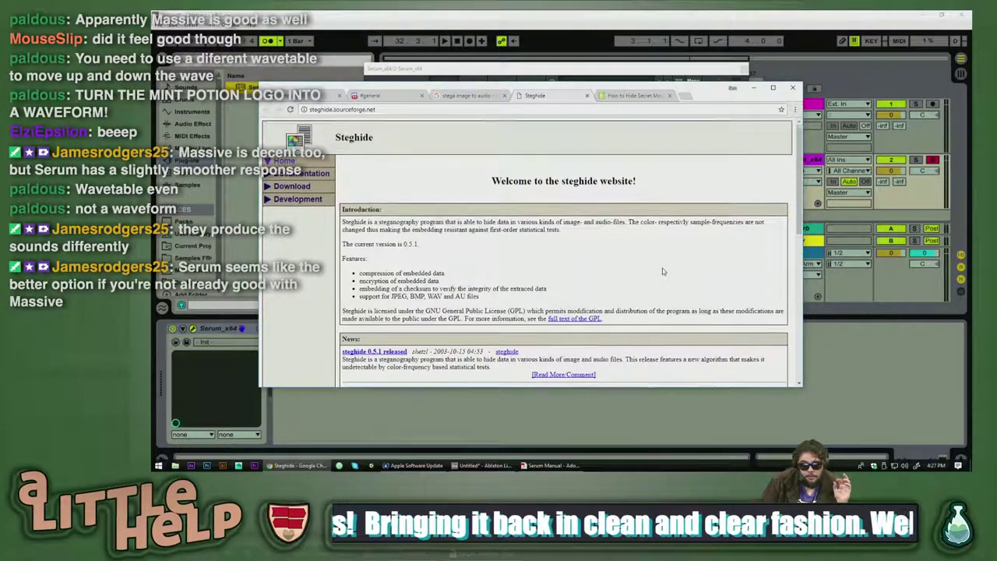
pyautogui.scroll(-2, 663, 269)
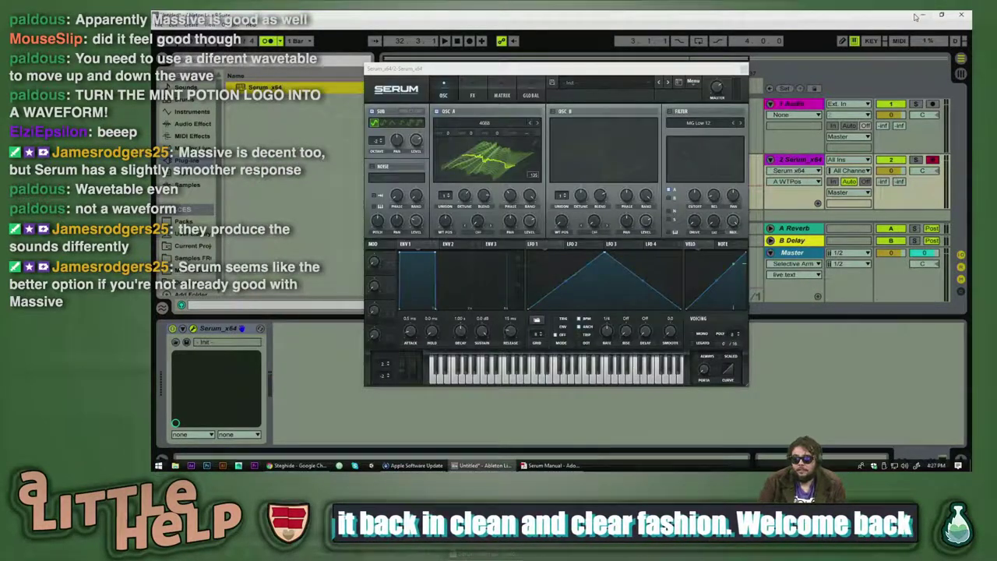
pyautogui.click(923, 15)
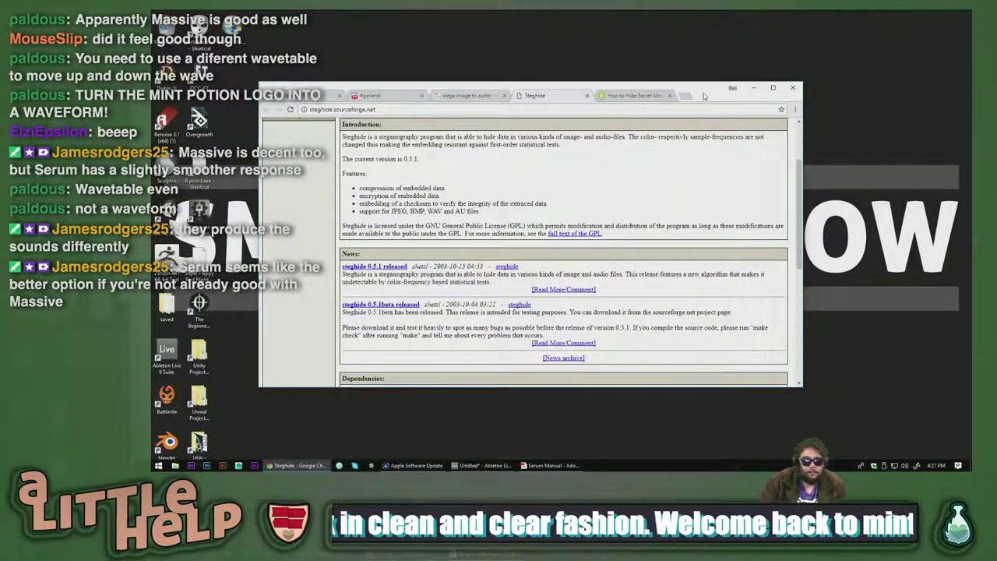
pyautogui.hotkey('alt', 'Tab')
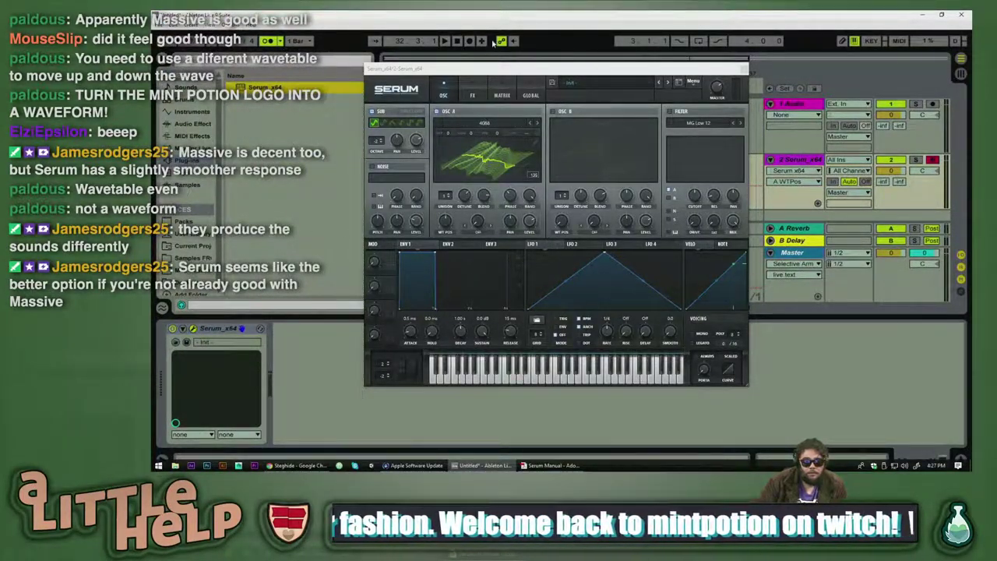
# - Move the Serum window aside and set the 1 Audio track's input to Master
pyautogui.moveTo(488, 70); pyautogui.dragTo(275, 89)
pyautogui.click(806, 103)
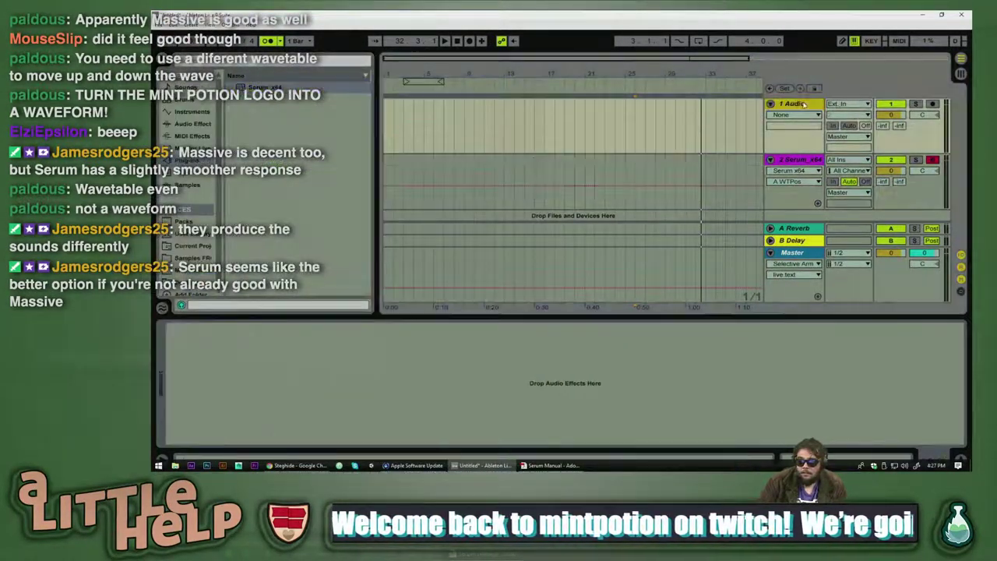
pyautogui.click(859, 104)
pyautogui.click(839, 185)
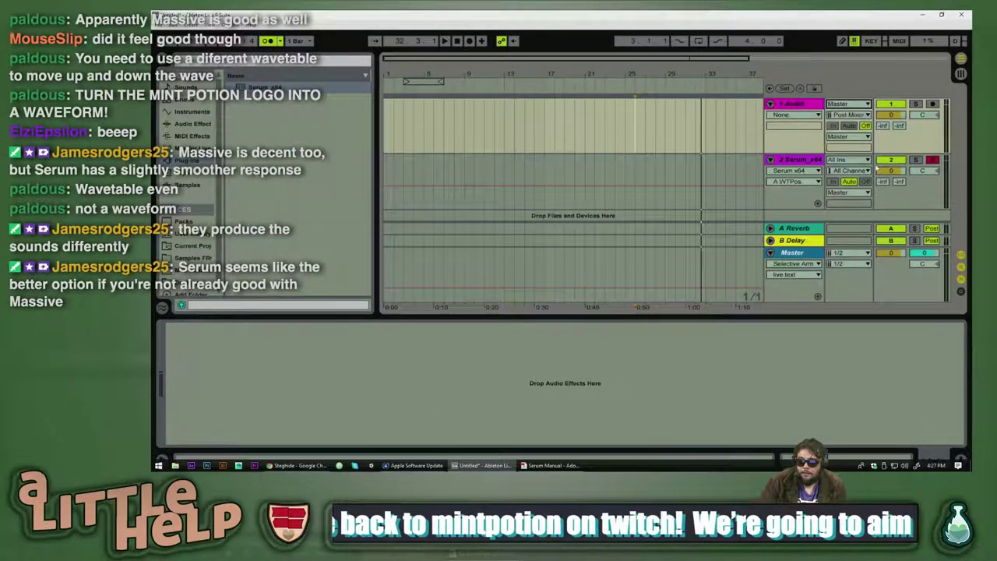
# - Deactivate the 1 Audio track and arm it for recording together with the Serum track
pyautogui.click(891, 104)
pyautogui.click(933, 103)
pyautogui.click(933, 160)
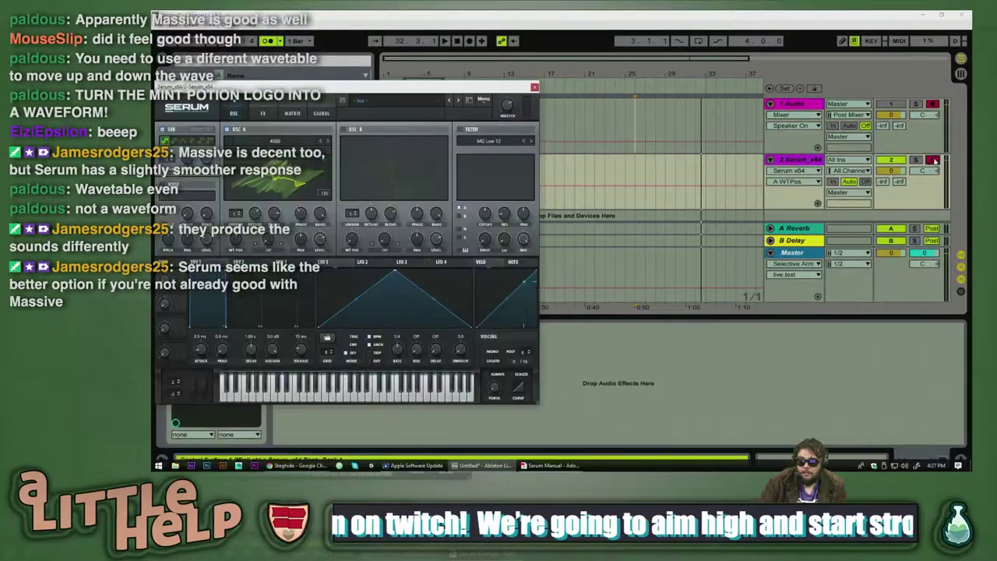
# - Reset playback to the start of the arrangement and lower oscillator A's wavetable position to 1
pyautogui.click(458, 41)
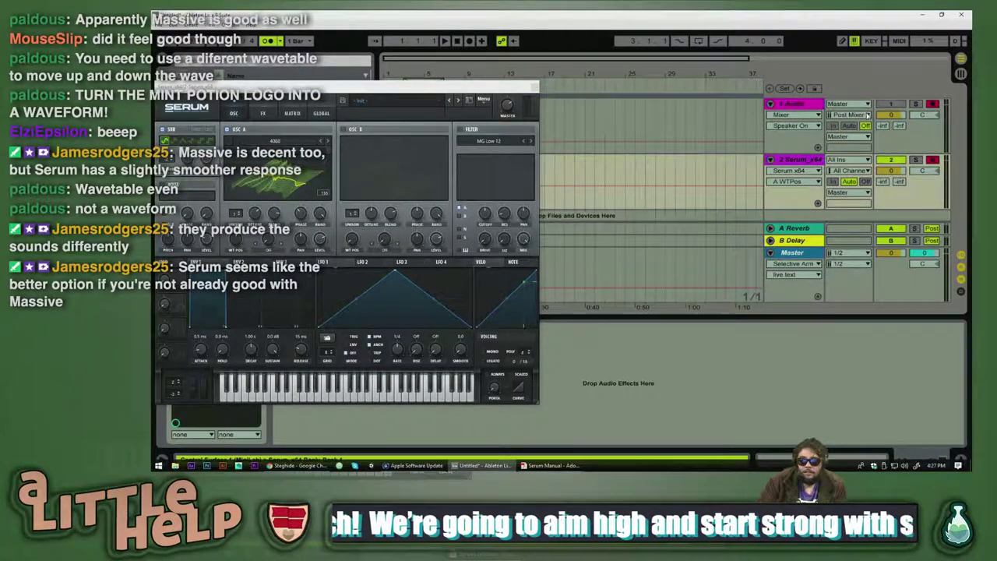
pyautogui.moveTo(468, 92); pyautogui.dragTo(775, 212)
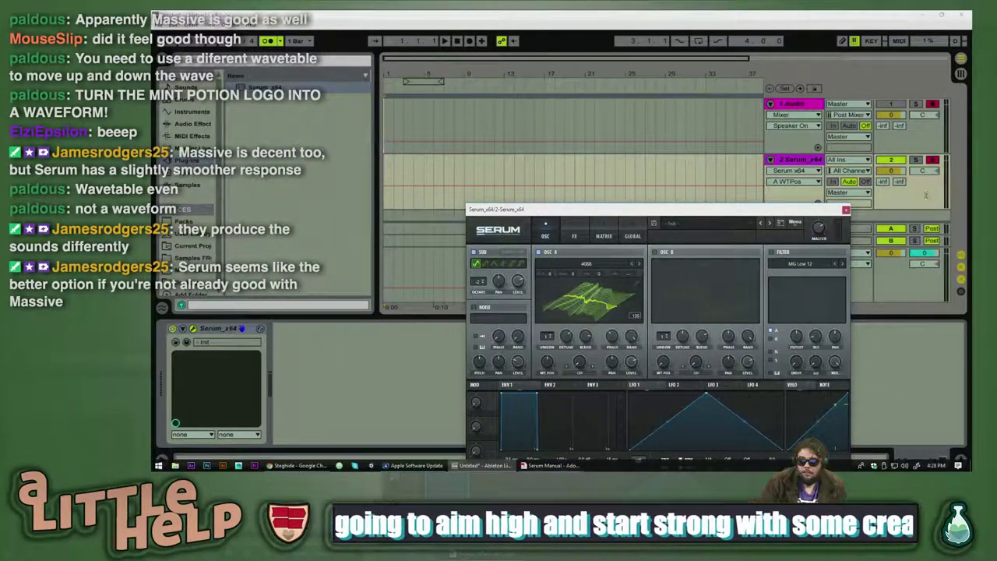
pyautogui.click(813, 160)
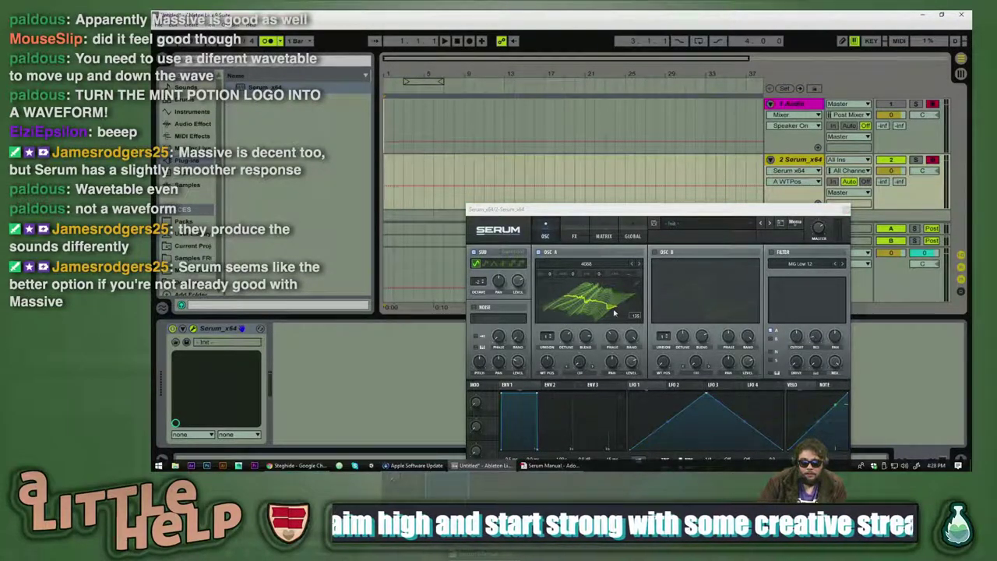
pyautogui.moveTo(548, 364); pyautogui.dragTo(557, 437)
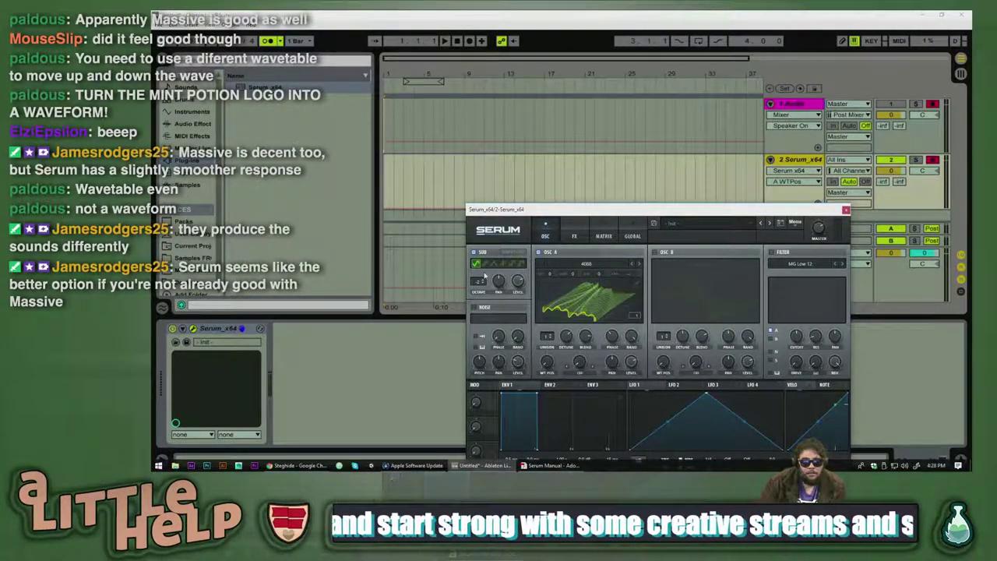
# - Record a held note on both armed tracks while sweeping oscillator A's wavetable position up to 256, and stop the recording
pyautogui.press('F9')
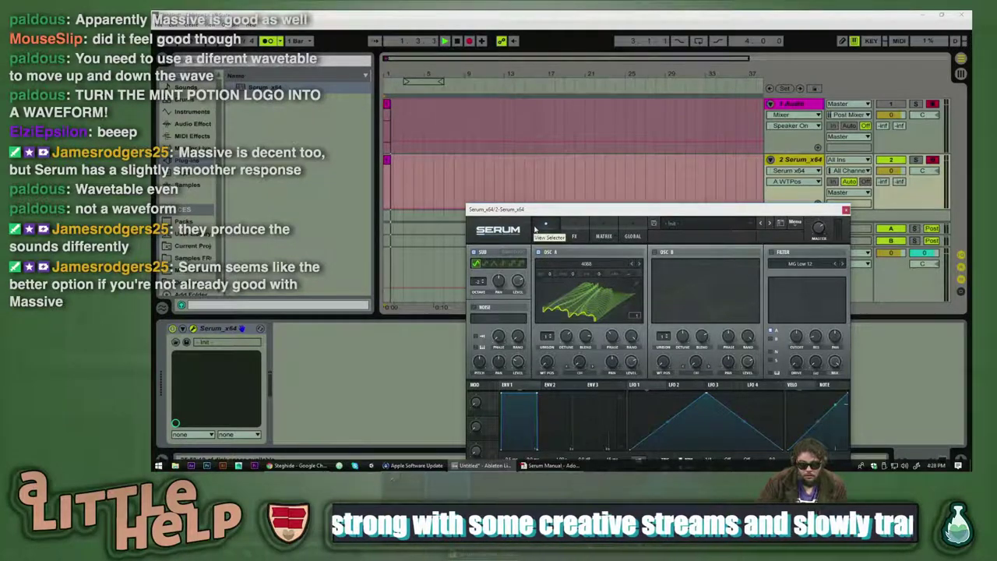
pyautogui.click(545, 362)
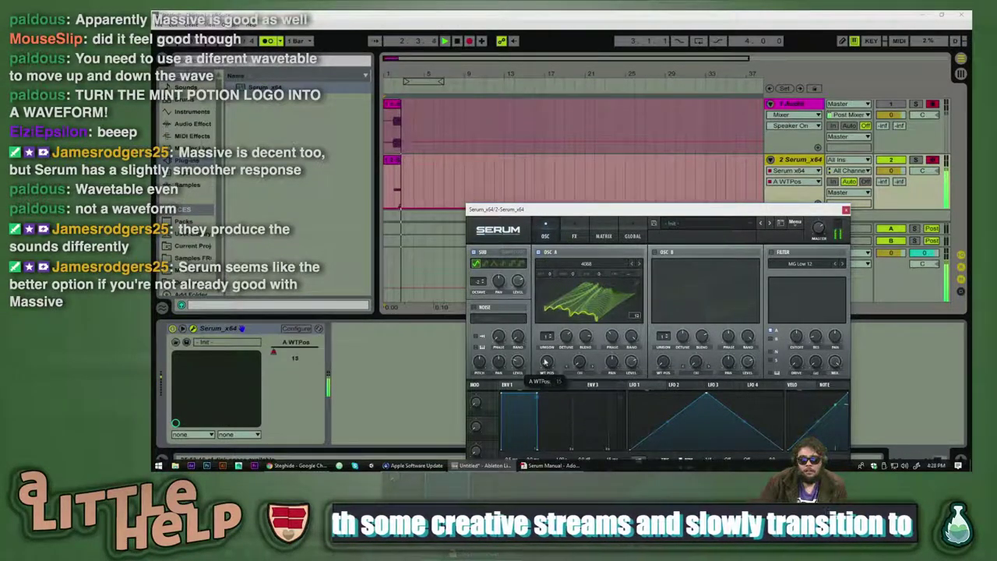
pyautogui.moveTo(546, 362); pyautogui.dragTo(548, 268)
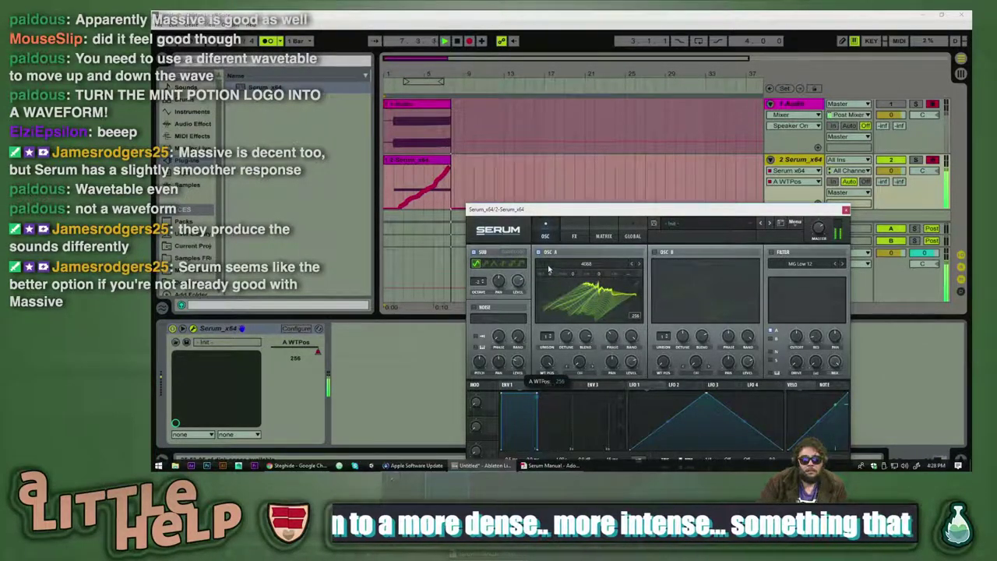
pyautogui.press('space')
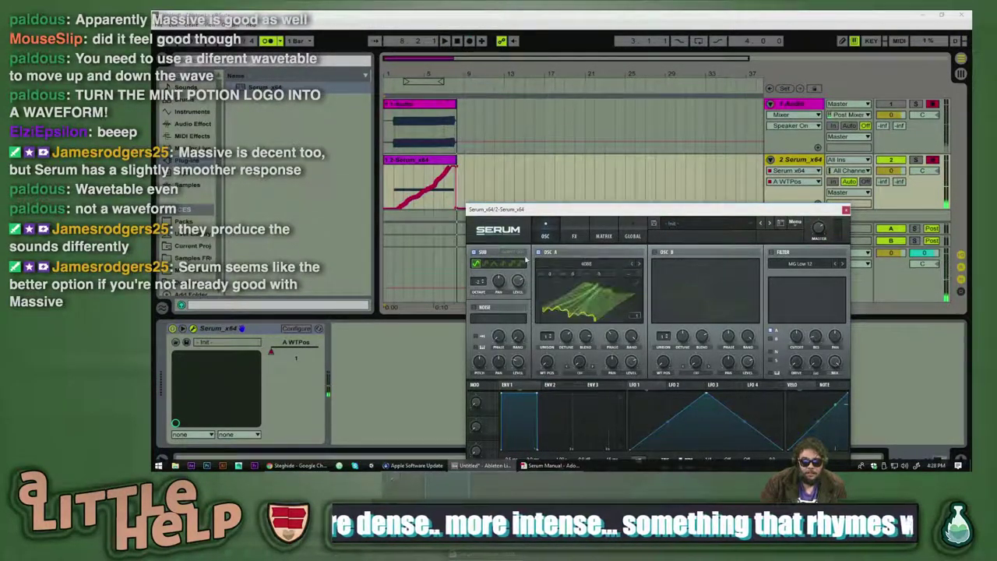
# - Open the recorded clip from the 1 Audio track for editing in the external audio editor
pyautogui.click(420, 105)
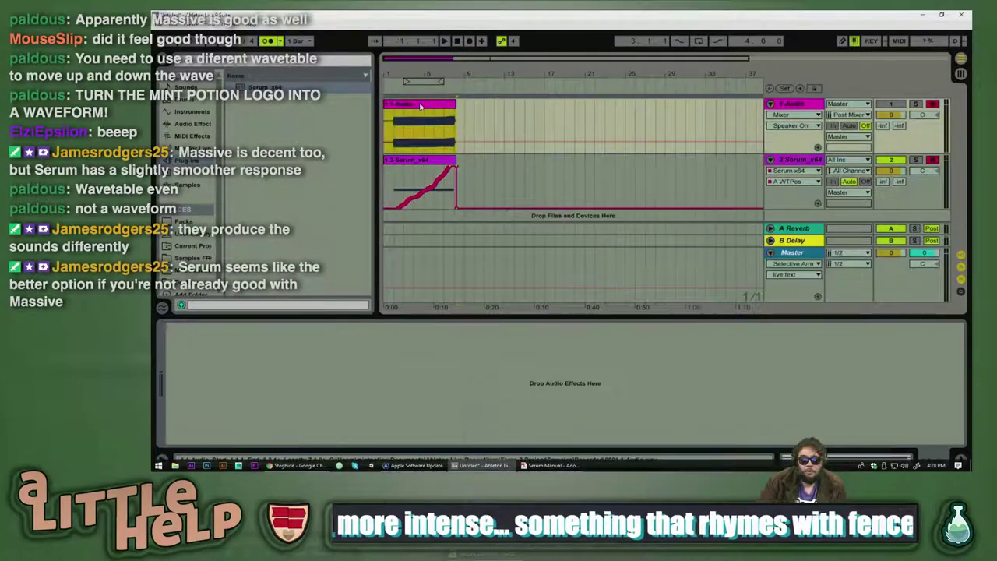
pyautogui.doubleClick(421, 105)
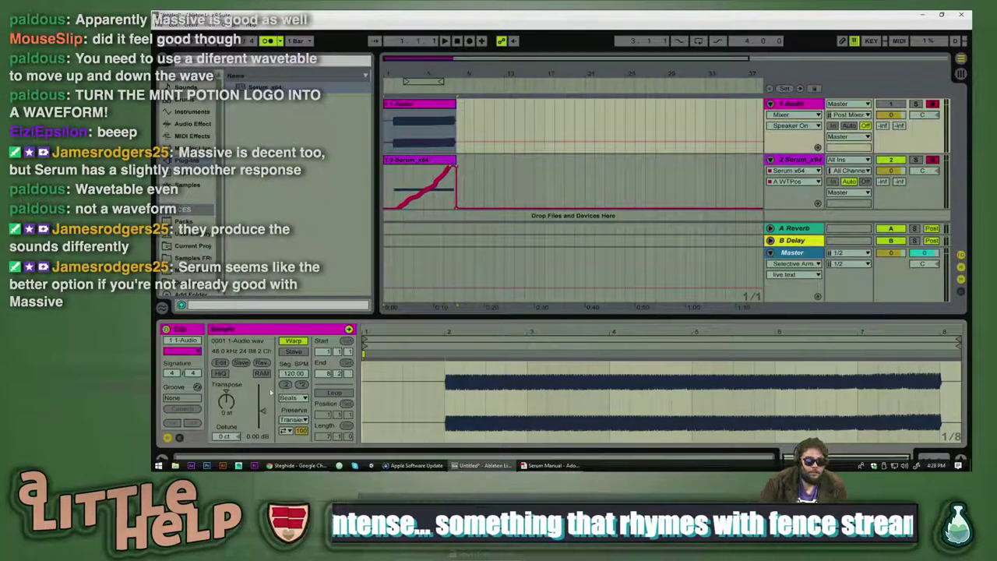
pyautogui.click(220, 364)
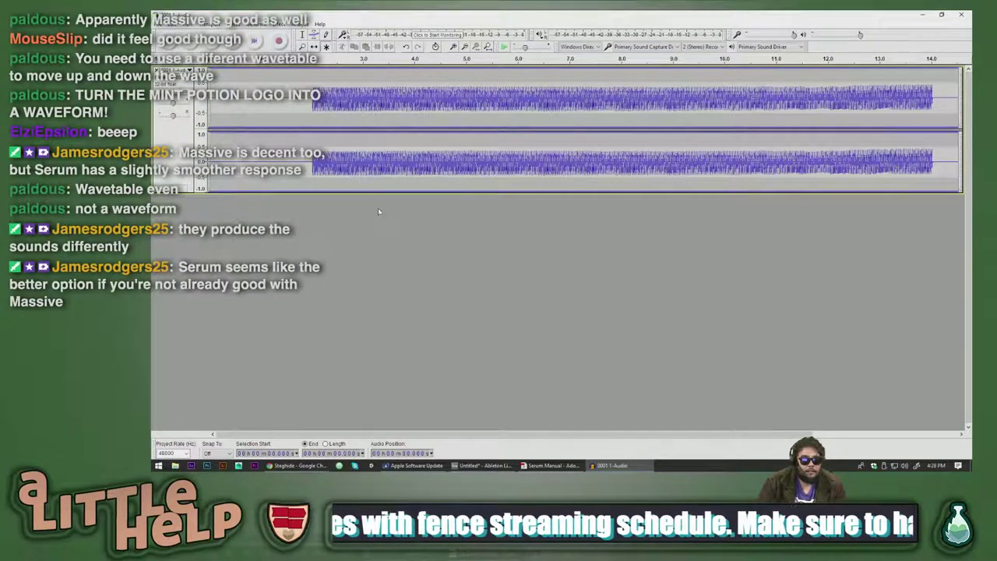
# - Display the recorded stereo track as a spectrogram and enlarge the track's height
pyautogui.click(179, 177)
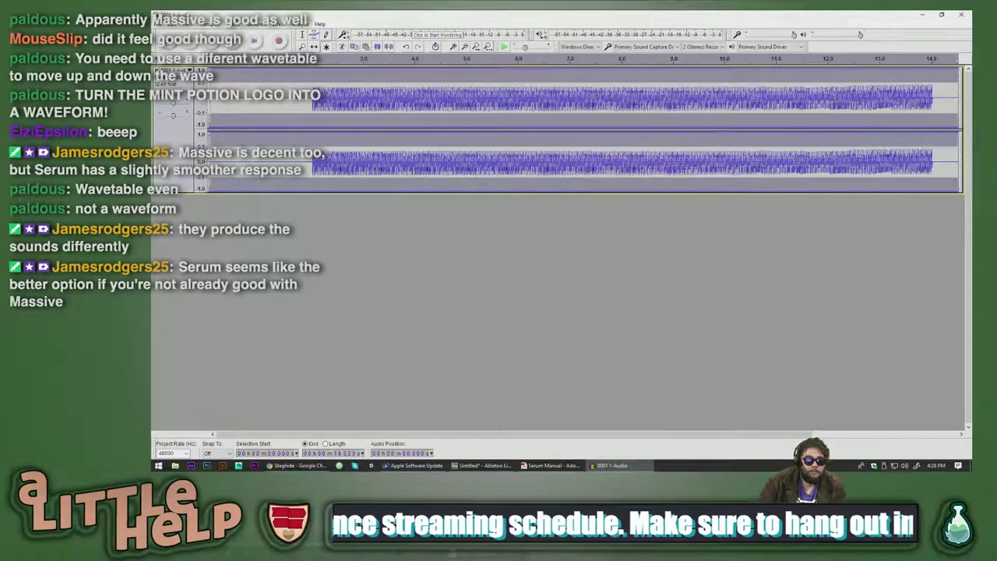
pyautogui.click(186, 25)
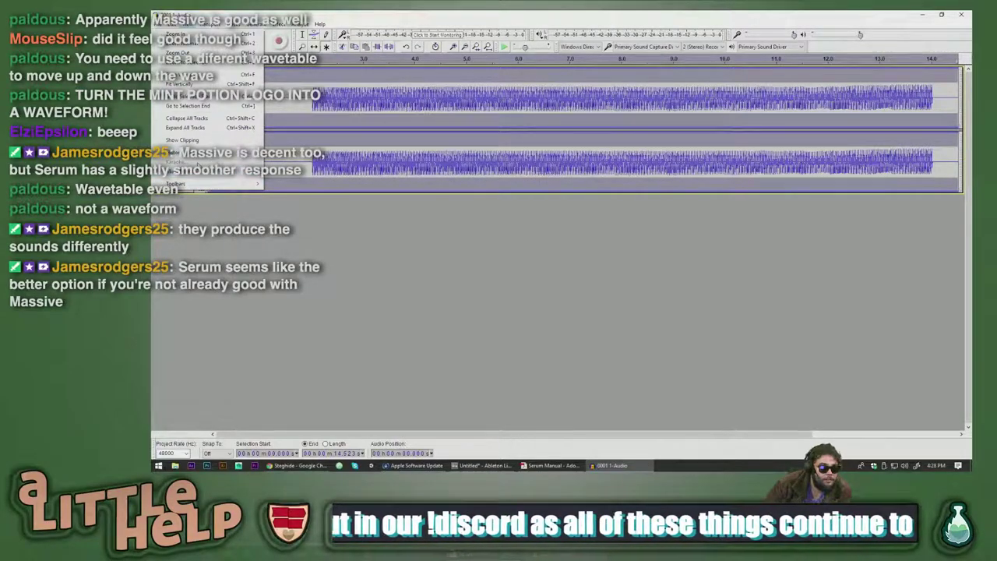
pyautogui.click(227, 255)
pyautogui.click(174, 160)
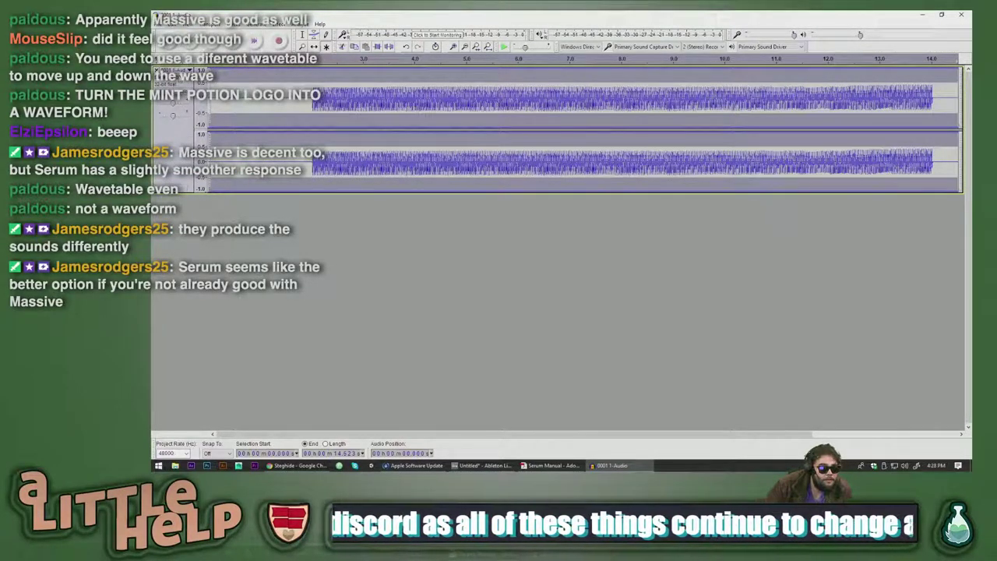
pyautogui.click(179, 71)
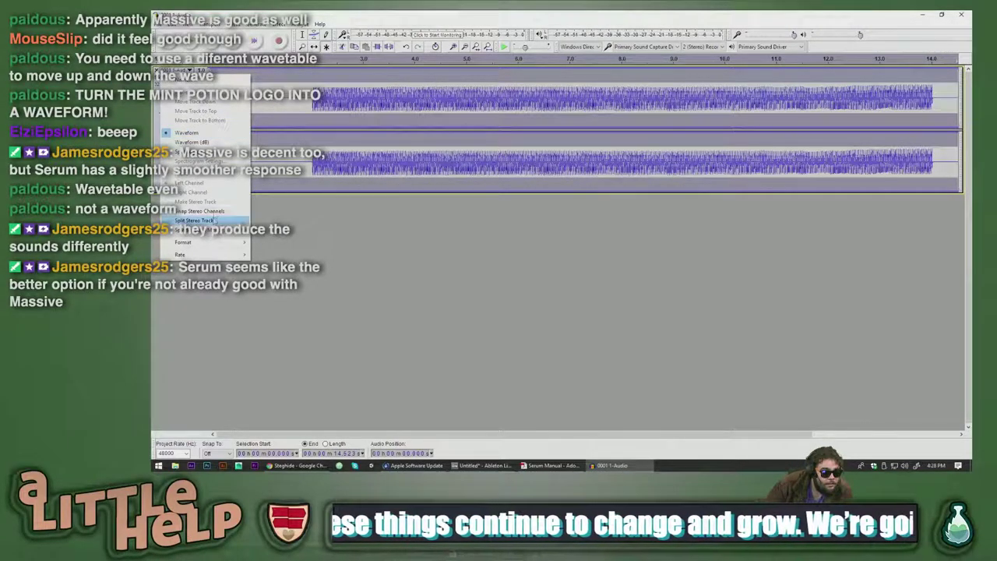
pyautogui.moveTo(220, 244)
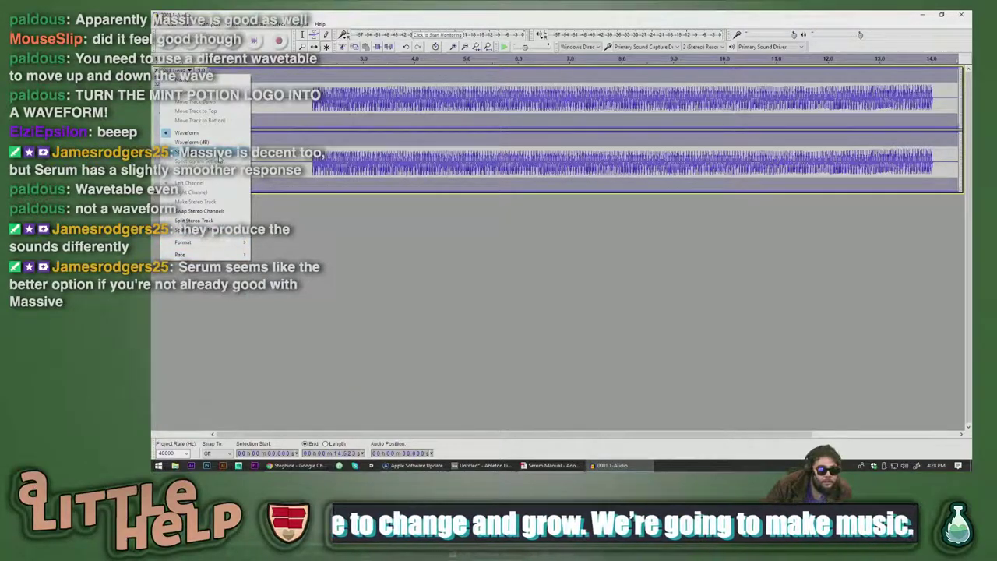
pyautogui.click(219, 154)
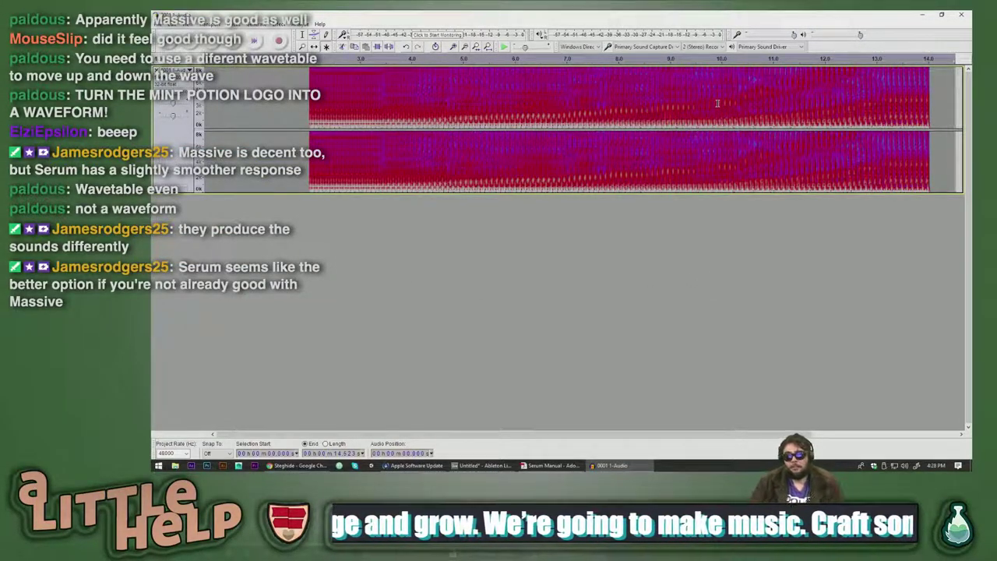
pyautogui.moveTo(663, 191); pyautogui.dragTo(682, 397)
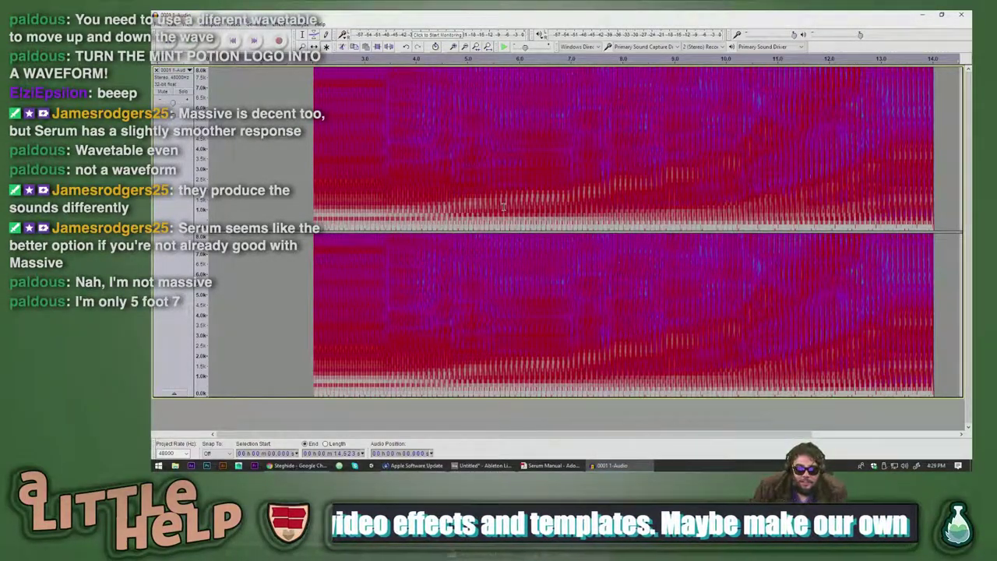
# - Examine the spectrogram of the wavetable sweep at different zoom levels along its whole length
pyautogui.scroll(8, 581, 247)
pyautogui.scroll(-9, 576, 247)
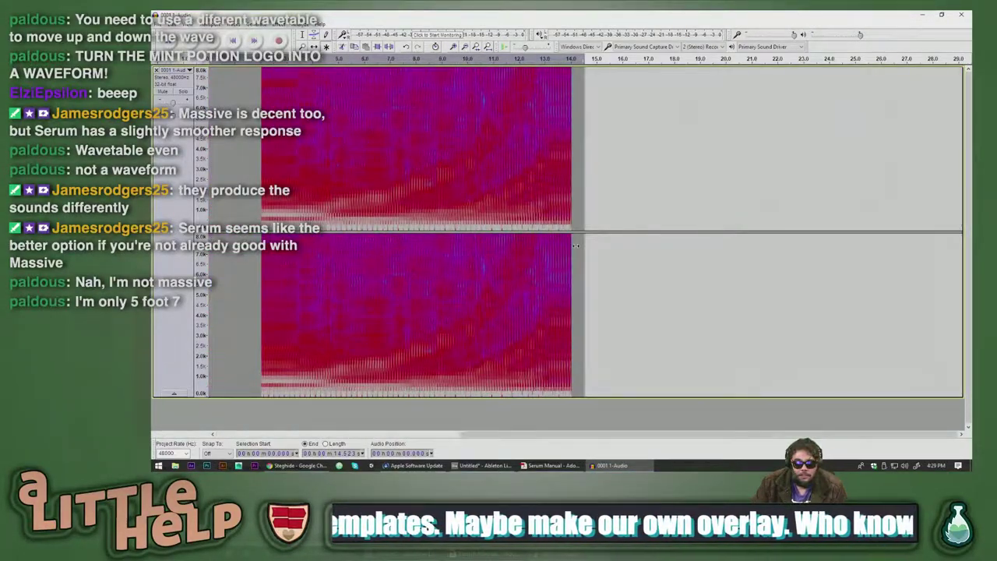
pyautogui.scroll(3, 576, 247)
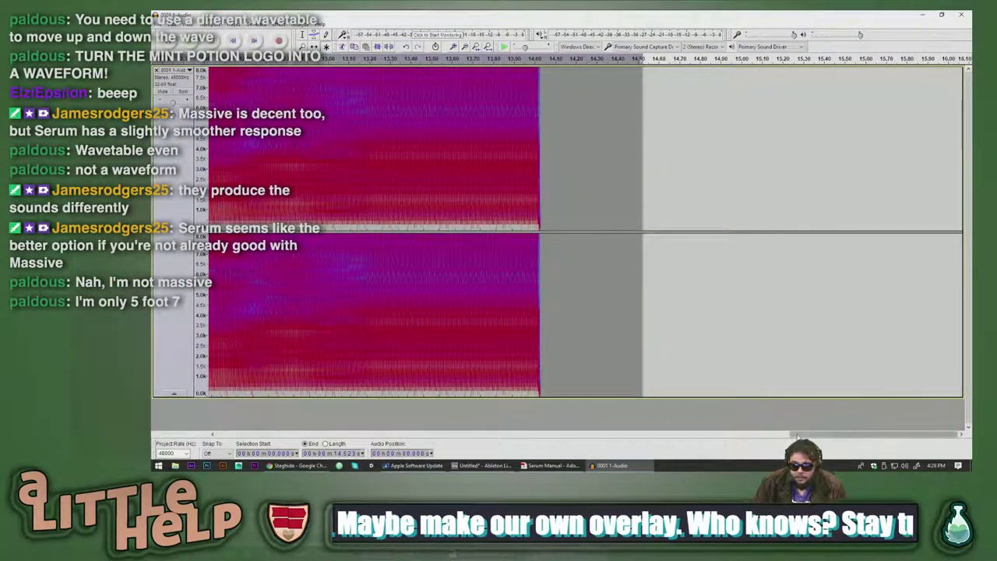
pyautogui.moveTo(797, 435); pyautogui.dragTo(641, 436)
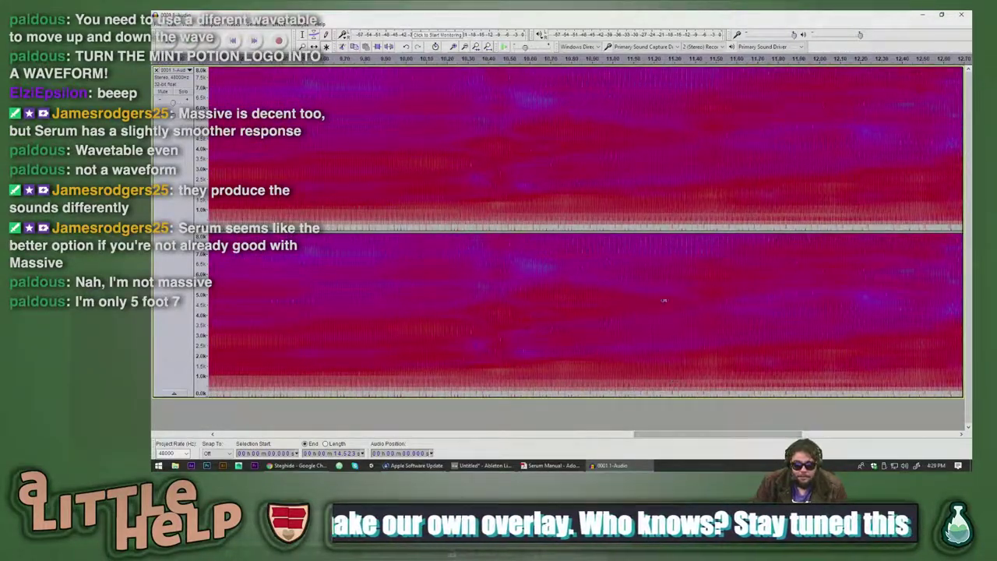
pyautogui.scroll(-2, 672, 333)
pyautogui.moveTo(871, 437); pyautogui.dragTo(770, 436)
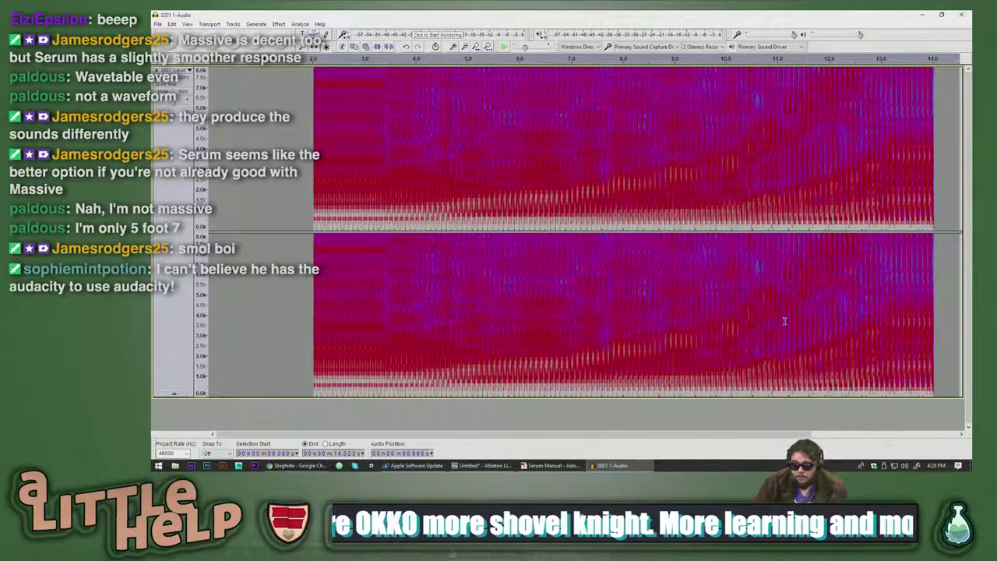
pyautogui.hscroll(5, 676, 283)
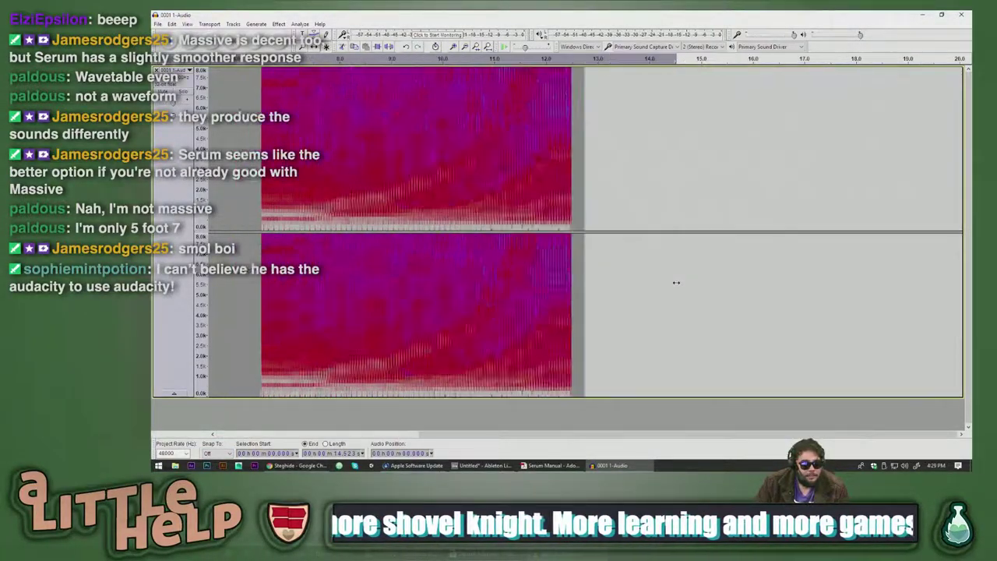
pyautogui.hscroll(-5, 593, 291)
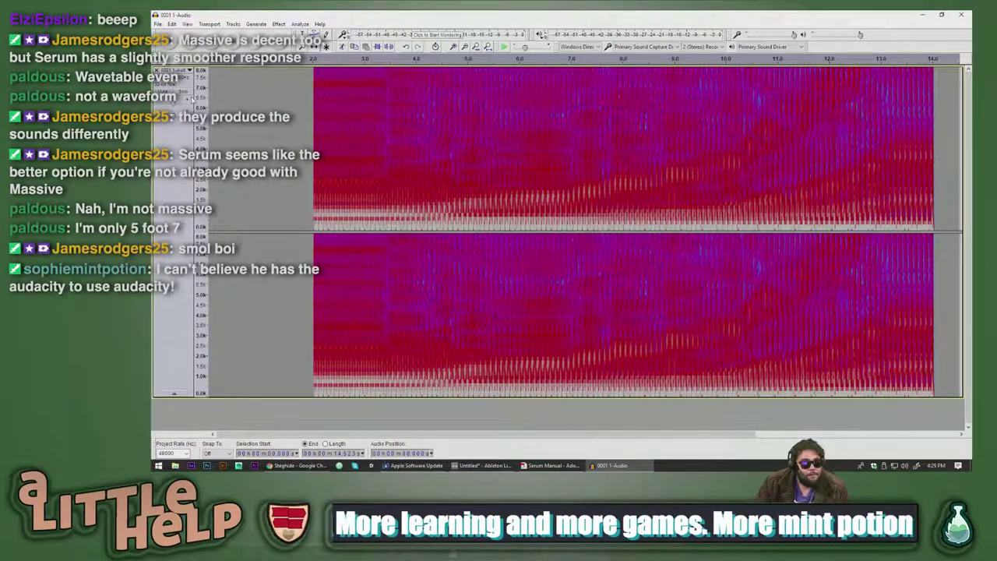
pyautogui.keyDown('ctrl'); pyautogui.scroll(-2, 254, 198); pyautogui.keyUp('ctrl')
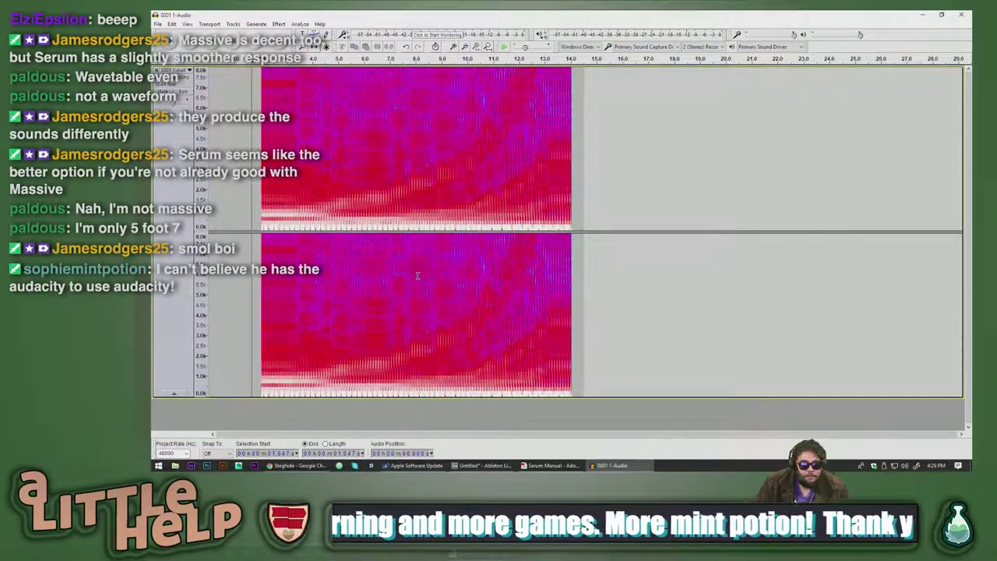
pyautogui.click(599, 288)
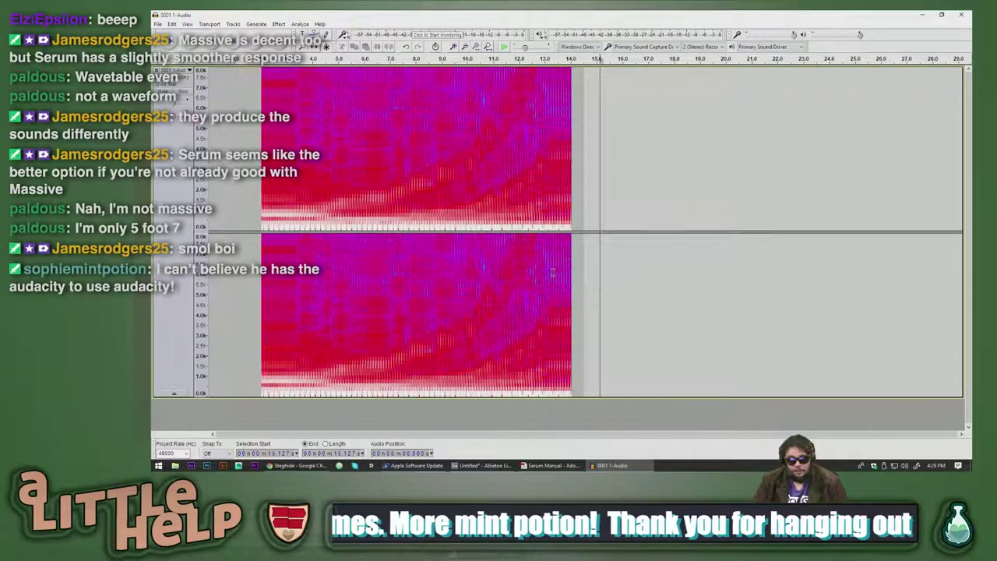
# - Switch to Ableton Live and bring up the Serum window from the Serum track
pyautogui.hotkey('alt', 'Tab')
pyautogui.hotkey('alt', 'Tab')
pyautogui.hotkey('alt', 'Tab')
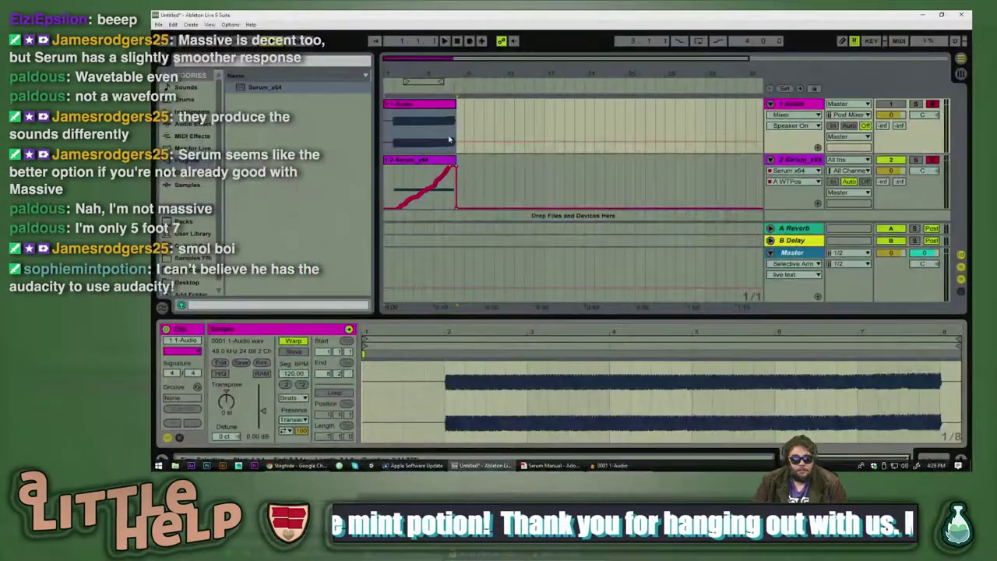
pyautogui.click(481, 123)
pyautogui.click(443, 104)
pyautogui.click(475, 194)
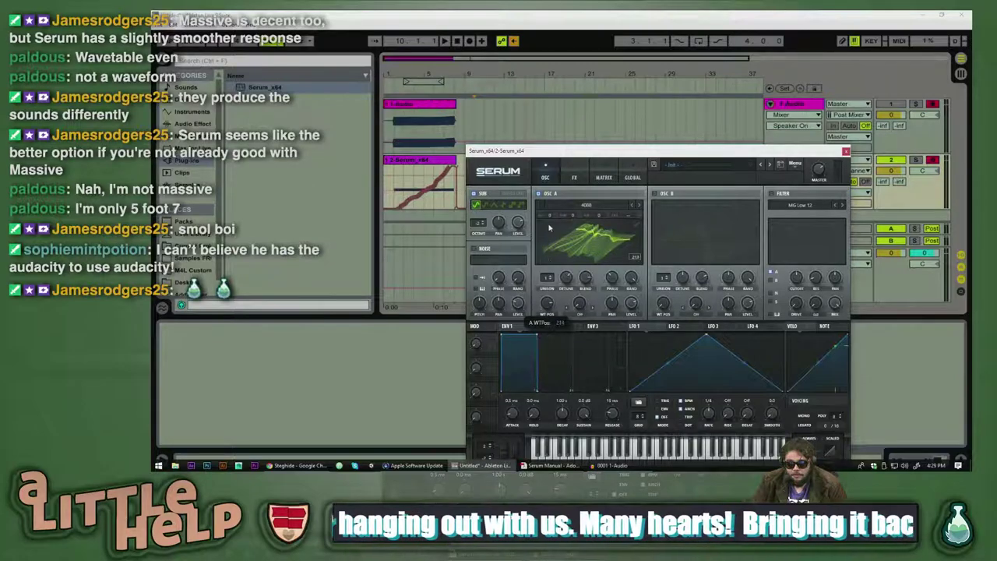
# - Switch back to Audacity and examine the sweep's spectrogram from a full overview down to its final seconds
pyautogui.hotkey('alt', 'Tab')
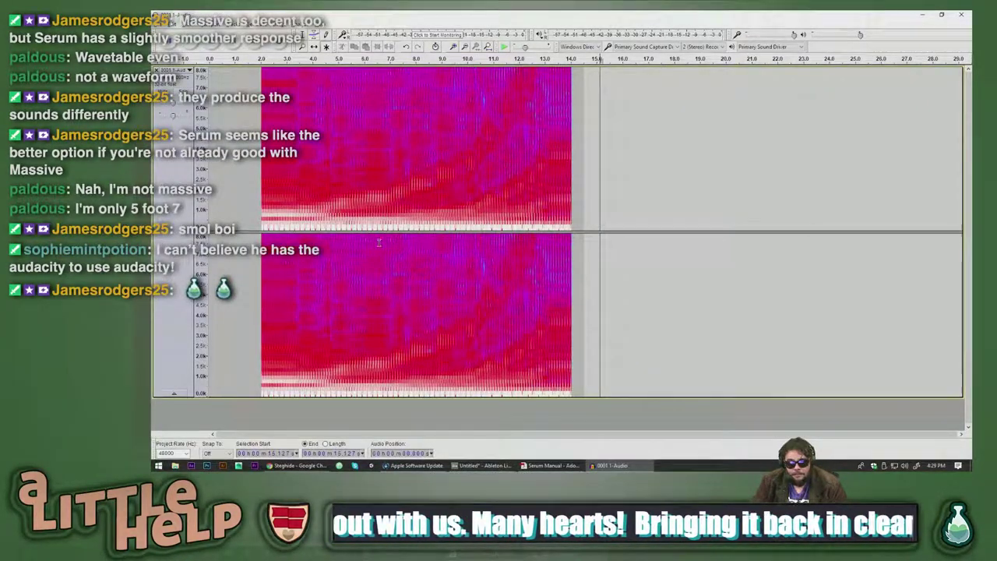
pyautogui.scroll(-1, 519, 253)
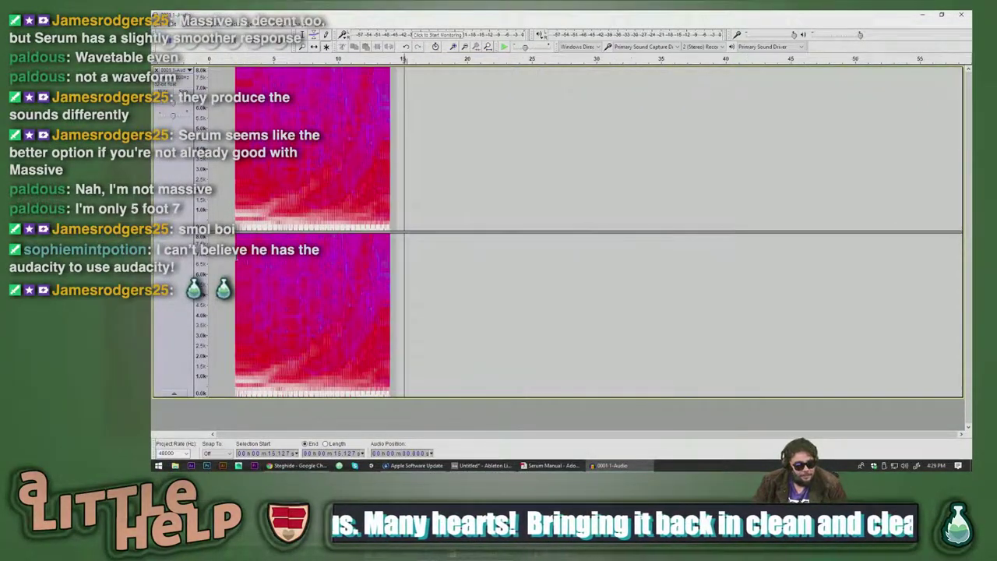
pyautogui.scroll(-1, 251, 261)
pyautogui.click(352, 266)
pyautogui.click(347, 266)
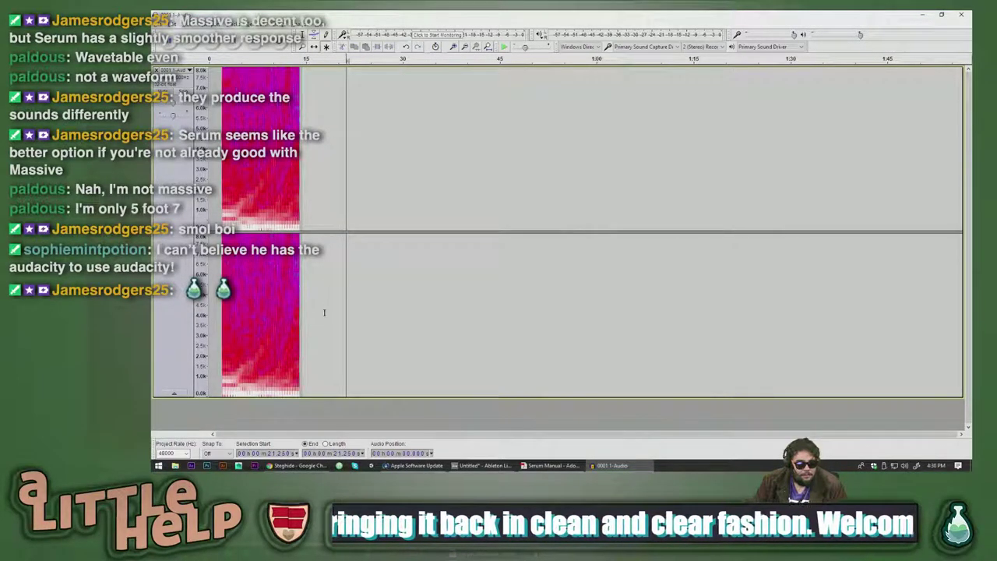
pyautogui.scroll(4, 319, 284)
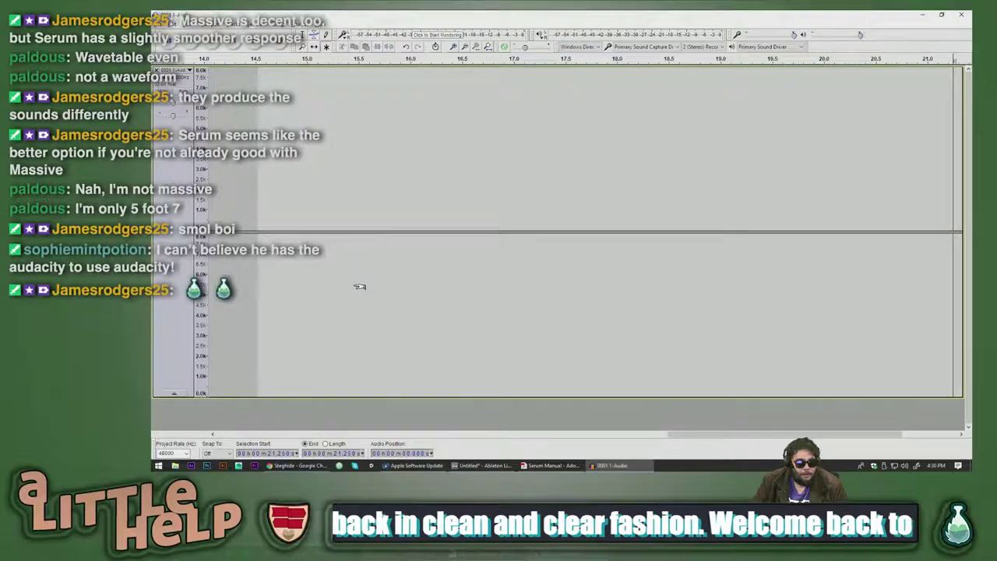
pyautogui.hscroll(-6, 367, 304)
pyautogui.hscroll(-2, 370, 309)
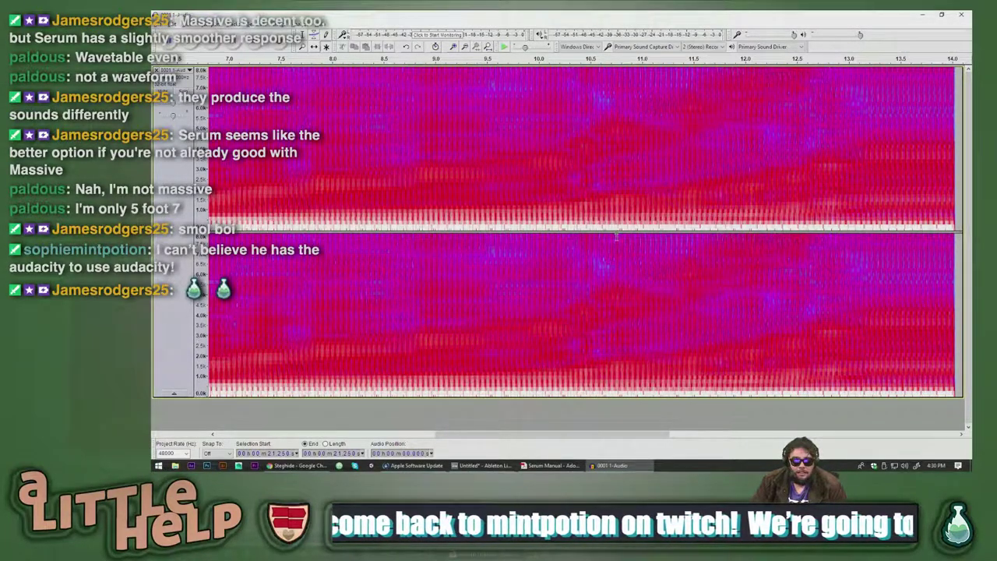
pyautogui.hscroll(2, 615, 235)
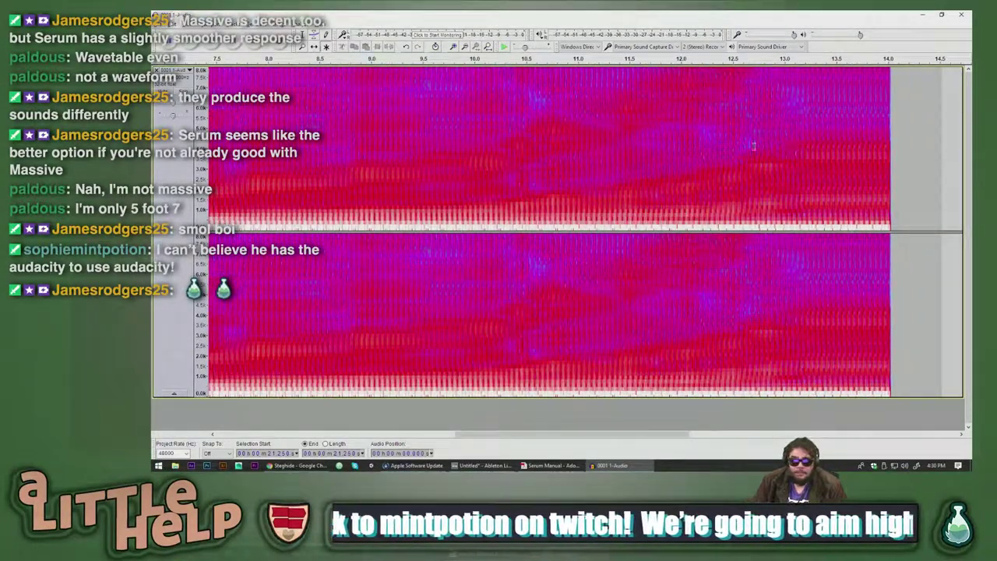
# - Move the Serum window higher up in Ableton Live and return to Audacity to compare the wavetable with the spectrogram
pyautogui.hotkey('alt', 'Tab')
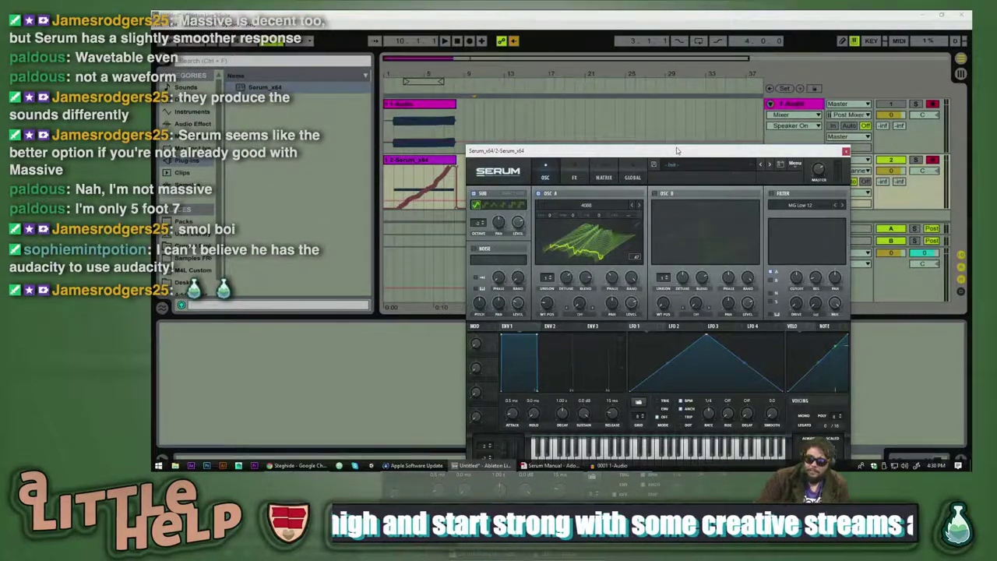
pyautogui.moveTo(677, 150); pyautogui.dragTo(629, 80)
pyautogui.click(613, 466)
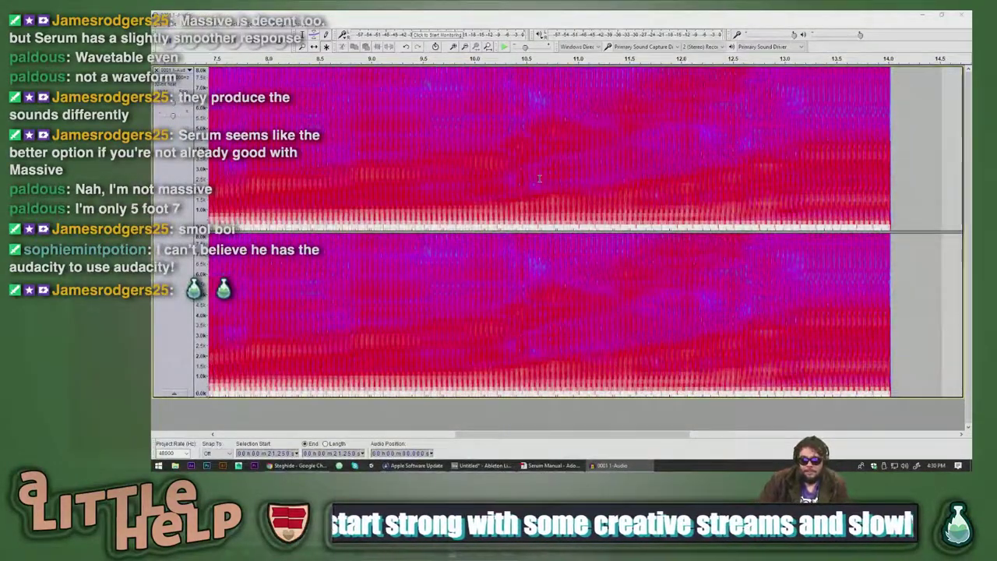
pyautogui.hotkey('alt', 'Tab')
pyautogui.hotkey('alt', 'Tab')
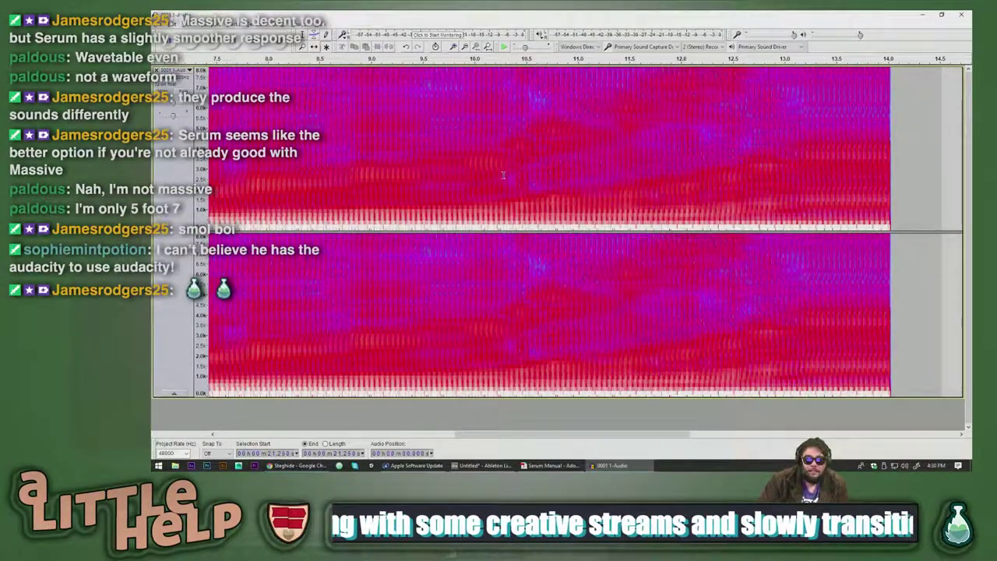
# - Switch to Chrome and review the introduction, news and dependencies on the Steghide website
pyautogui.hotkey('alt', 'Tab')
pyautogui.press('Tab')
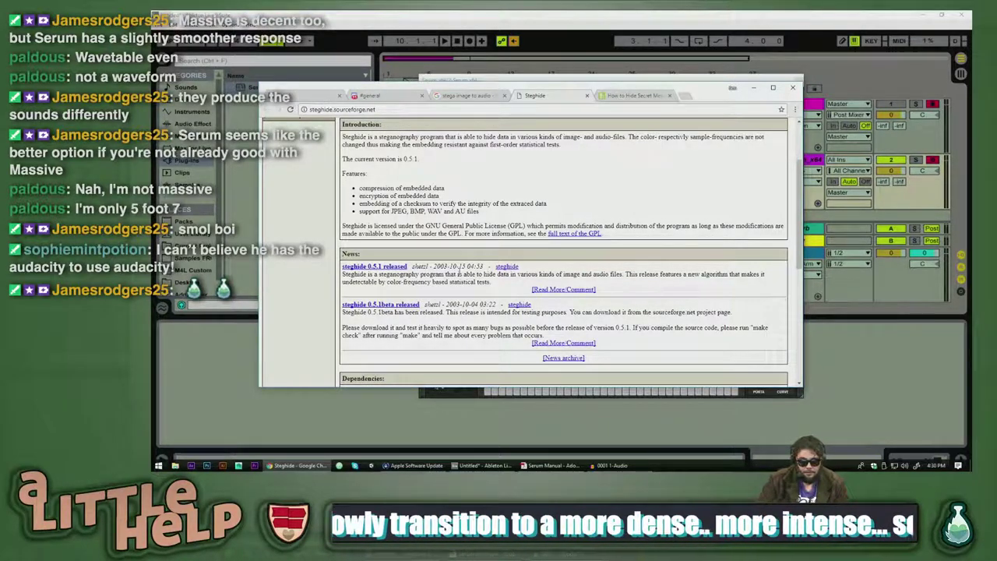
pyautogui.scroll(-3, 380, 314)
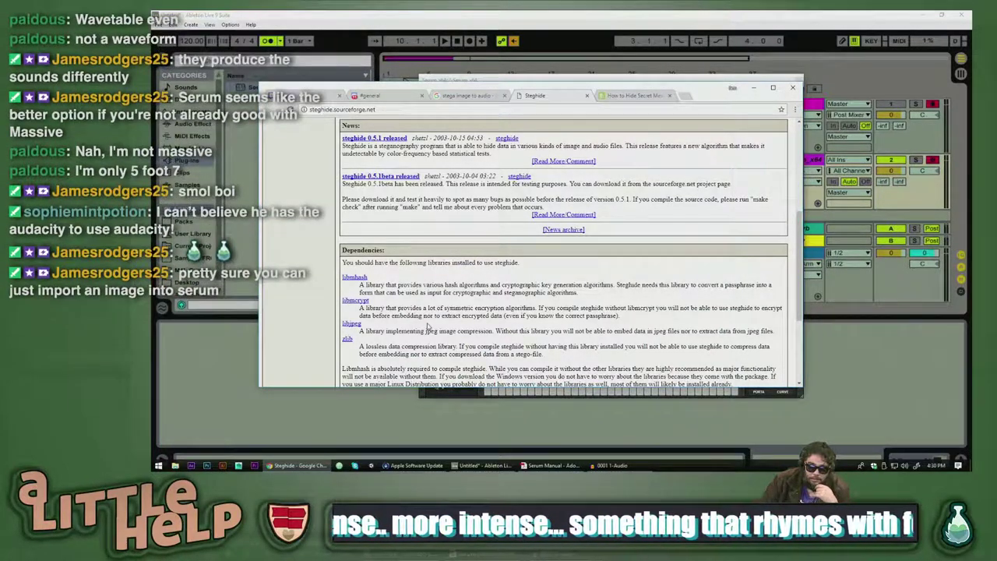
pyautogui.scroll(5, 427, 327)
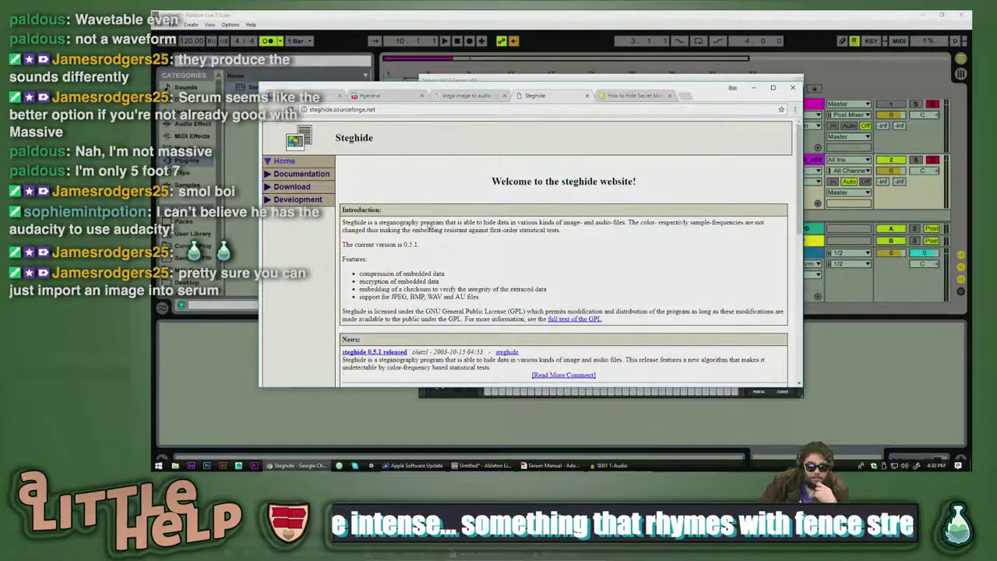
# - Show the Lifehacker article on hiding secret messages in audio files and find its encoding instructions
pyautogui.click(639, 95)
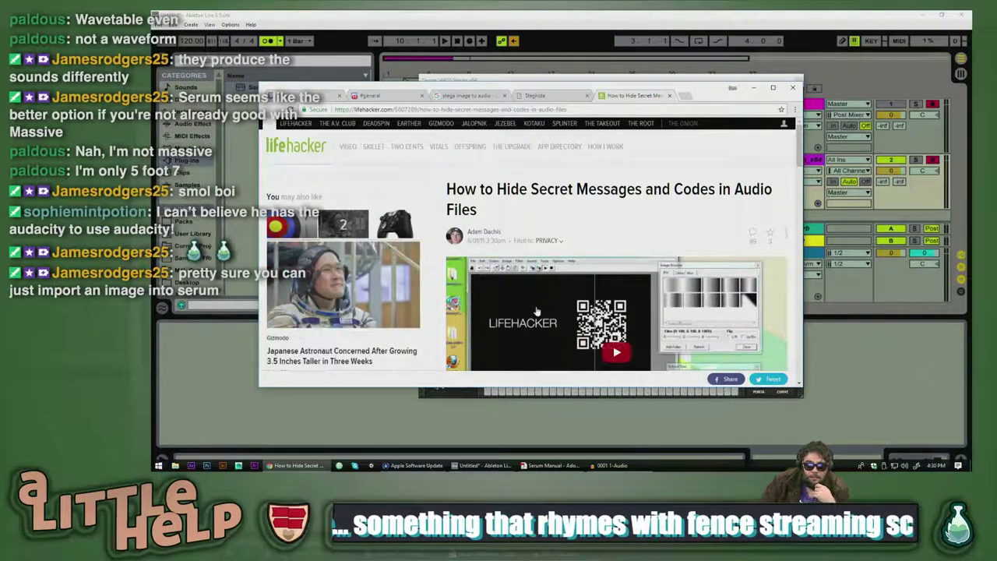
pyautogui.scroll(-5, 626, 214)
pyautogui.scroll(-2, 462, 233)
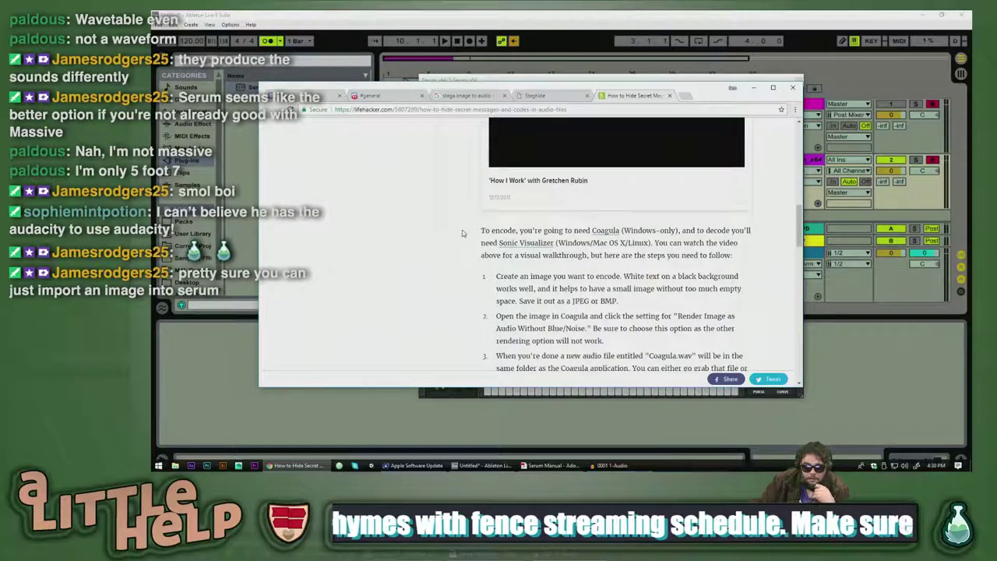
# - Try to open the article's Coagula link in a separate tab, close that tab and return to Ableton Live
pyautogui.middleClick(606, 230)
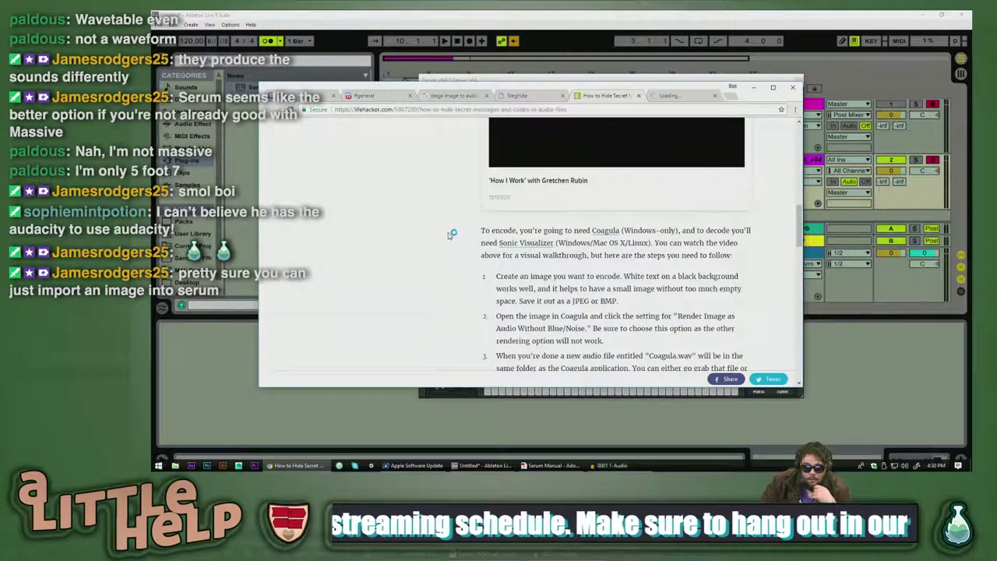
pyautogui.click(689, 95)
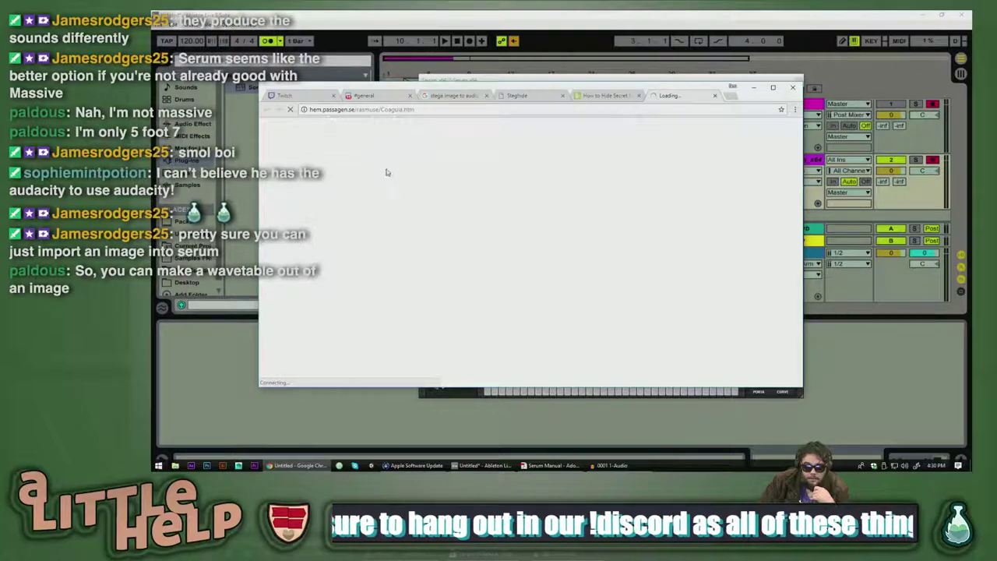
pyautogui.click(714, 95)
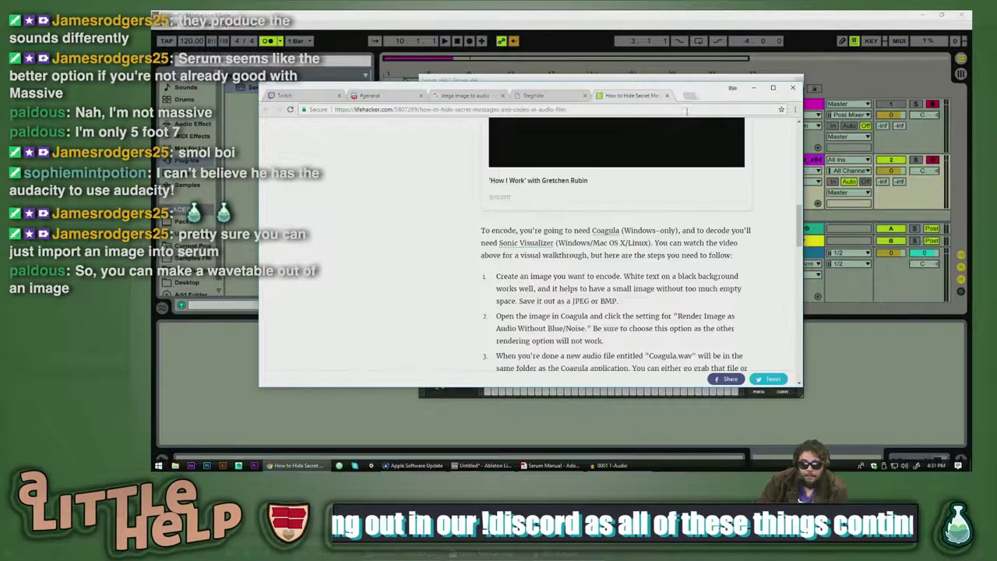
pyautogui.click(733, 13)
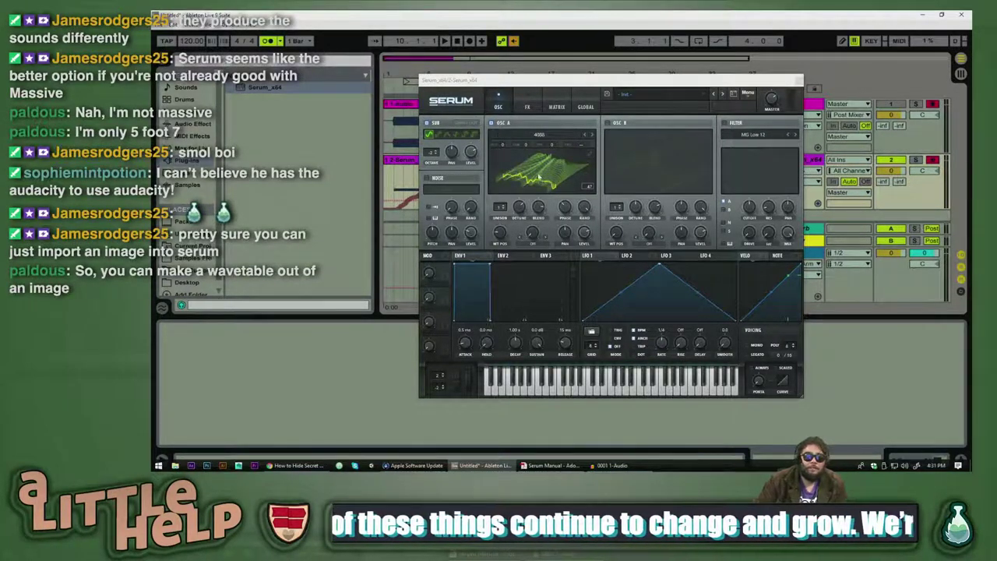
# - Play back the start of the recorded audio clip from bar 2 and bring the Serum track's plug-in forward
pyautogui.hotkey('alt', 'Tab')
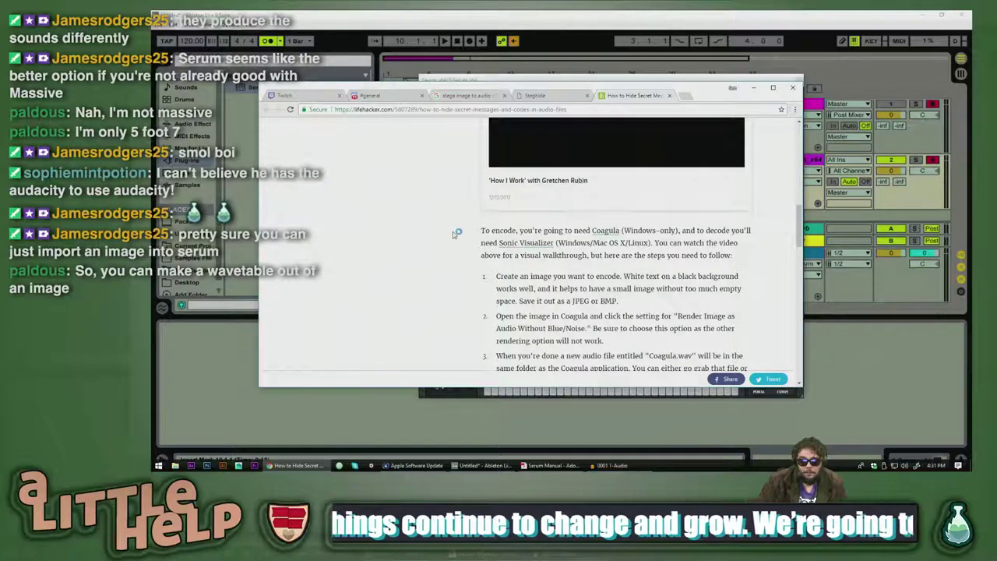
pyautogui.hotkey('alt', 'Tab')
pyautogui.click(396, 124)
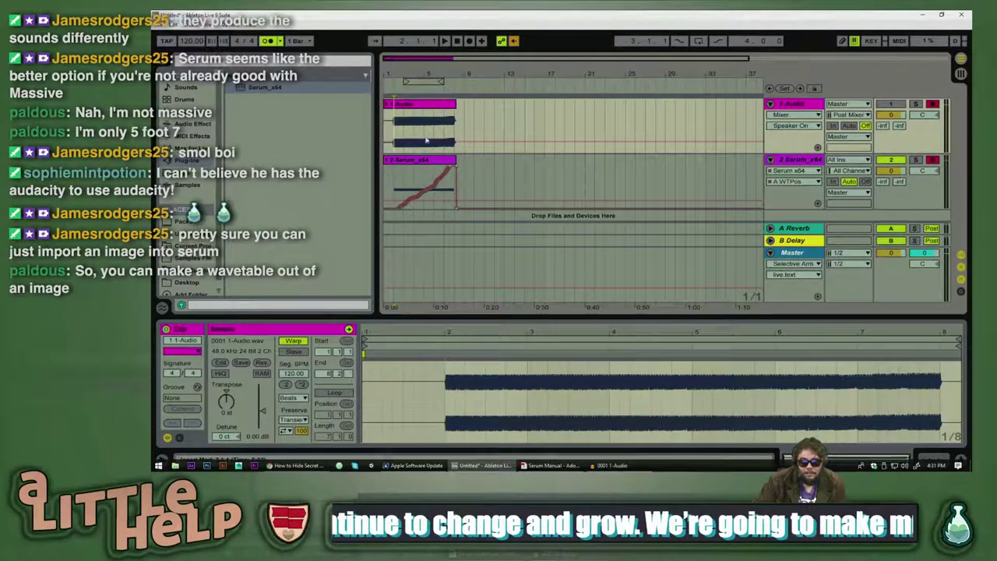
pyautogui.press('space')
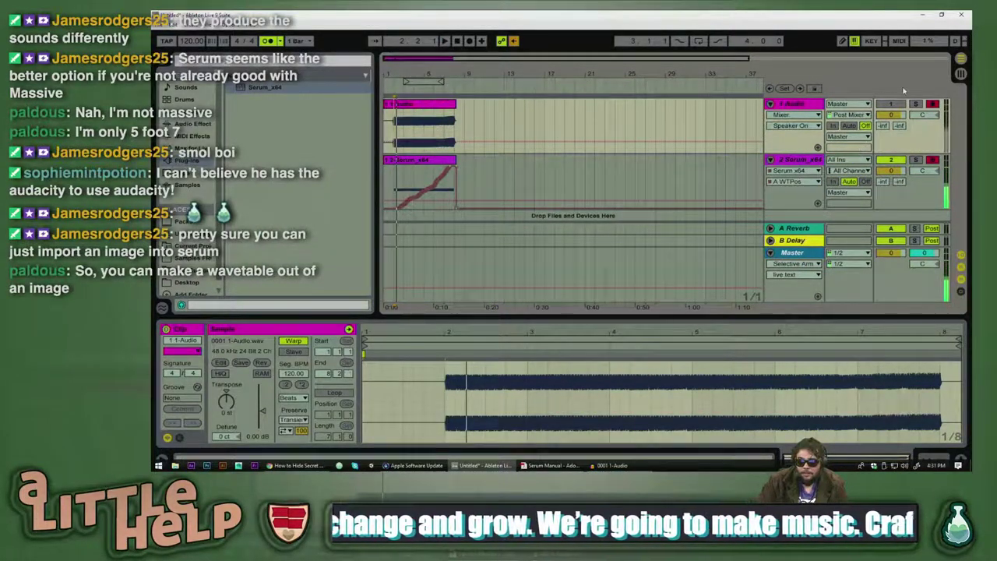
pyautogui.click(425, 105)
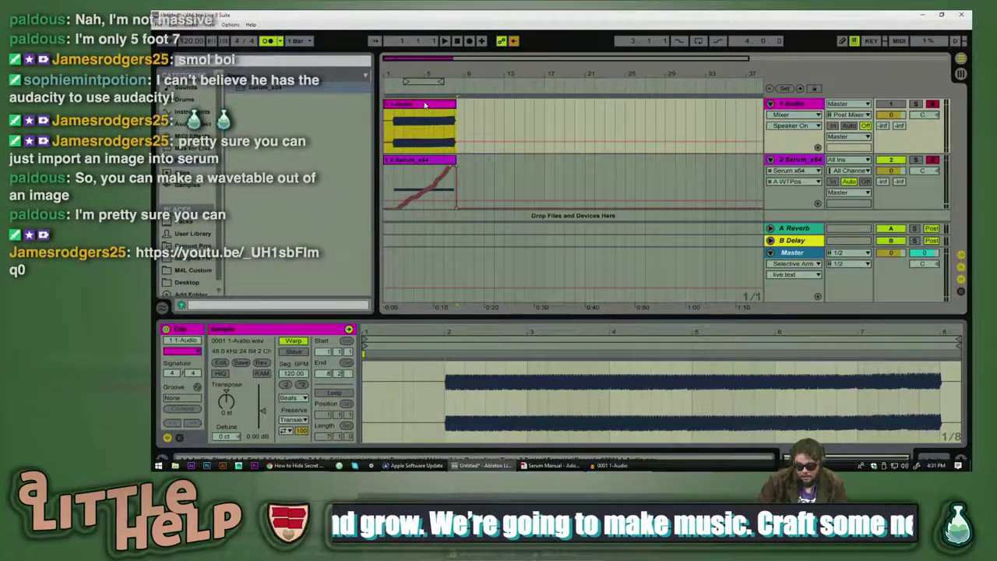
pyautogui.click(438, 175)
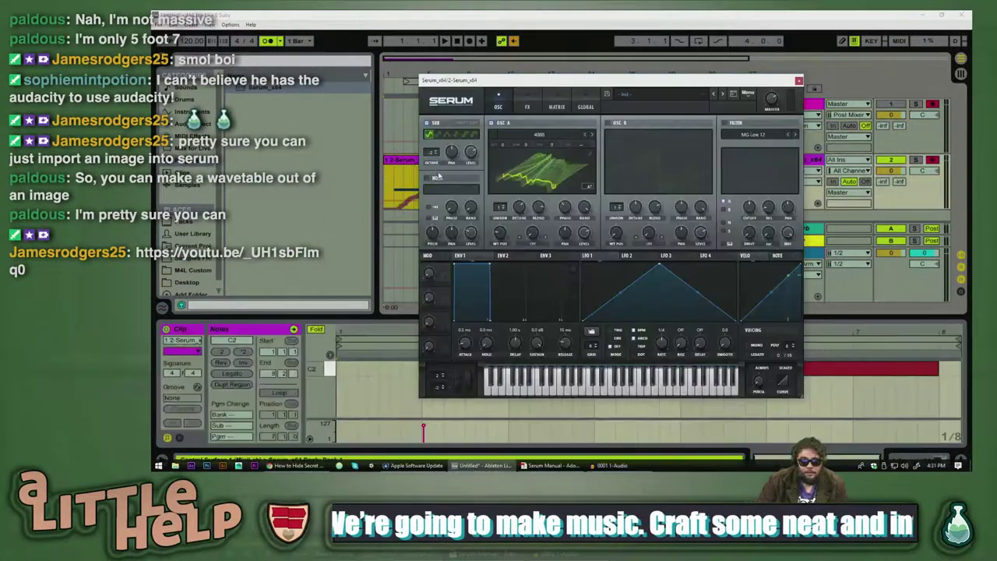
# - Set oscillator A's wavetable position to frame 1 and move the Serum window off the track controls
pyautogui.hotkey('alt', 'Tab')
pyautogui.hotkey('alt', 'Tab')
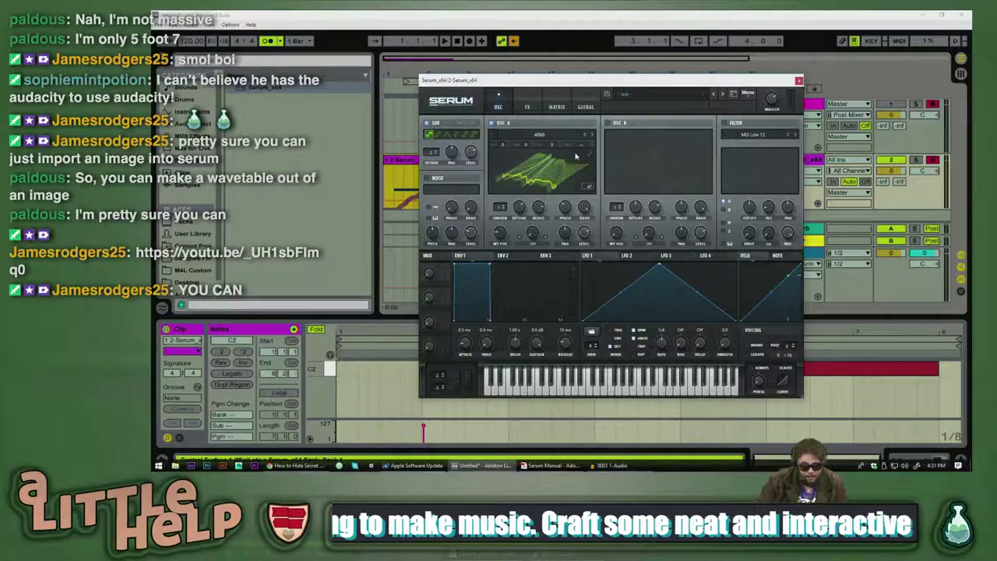
pyautogui.press('super')
pyautogui.click(531, 206)
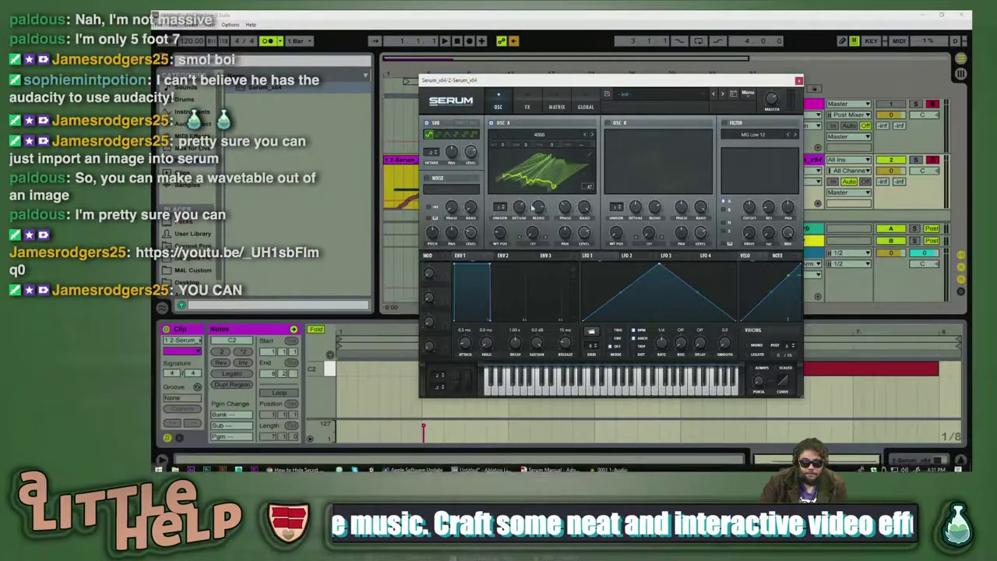
pyautogui.moveTo(500, 233); pyautogui.dragTo(513, 275)
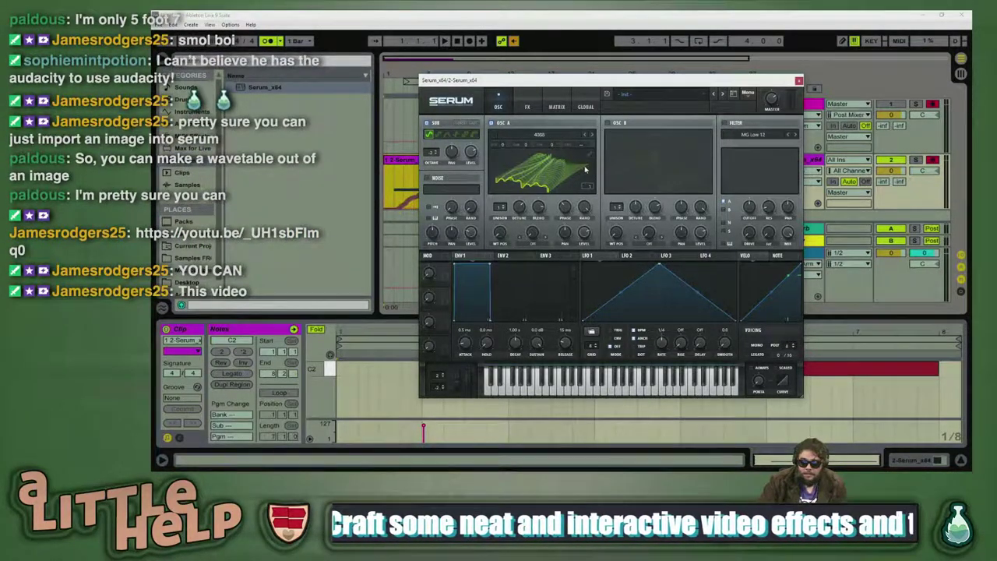
pyautogui.moveTo(769, 83); pyautogui.dragTo(603, 114)
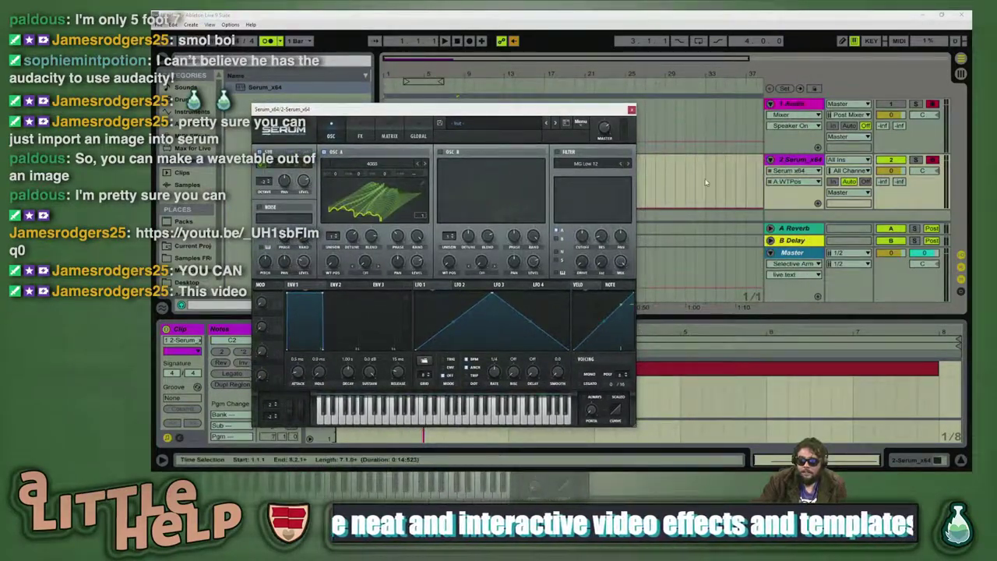
# - Minimize Ableton Live and close the Audacity spectrogram project without saving its changes
pyautogui.click(701, 125)
pyautogui.click(922, 15)
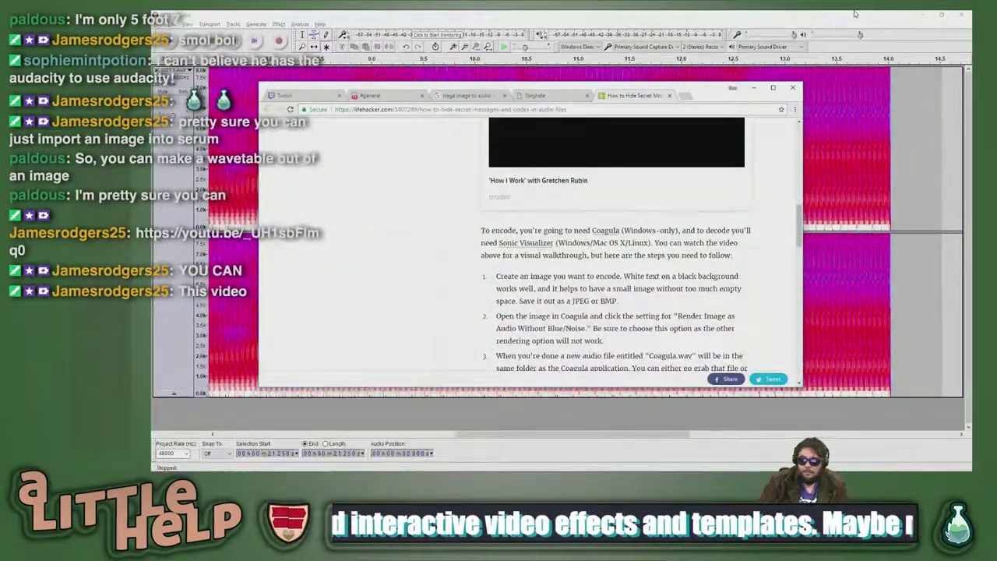
pyautogui.doubleClick(880, 16)
pyautogui.click(962, 16)
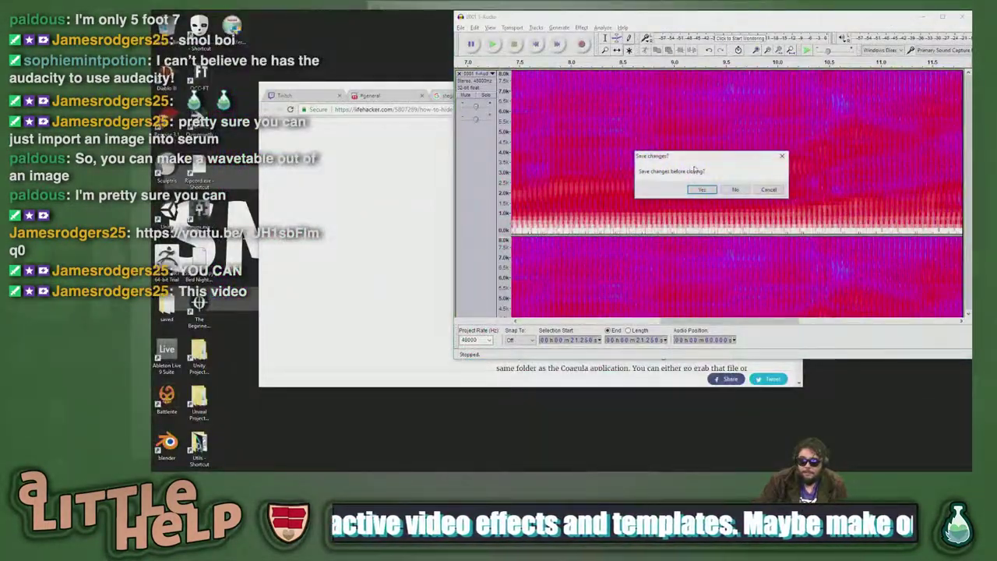
pyautogui.click(734, 189)
# - Launch SunVox from the desktop without restoring the previous session and maximize its window
pyautogui.doubleClick(209, 210)
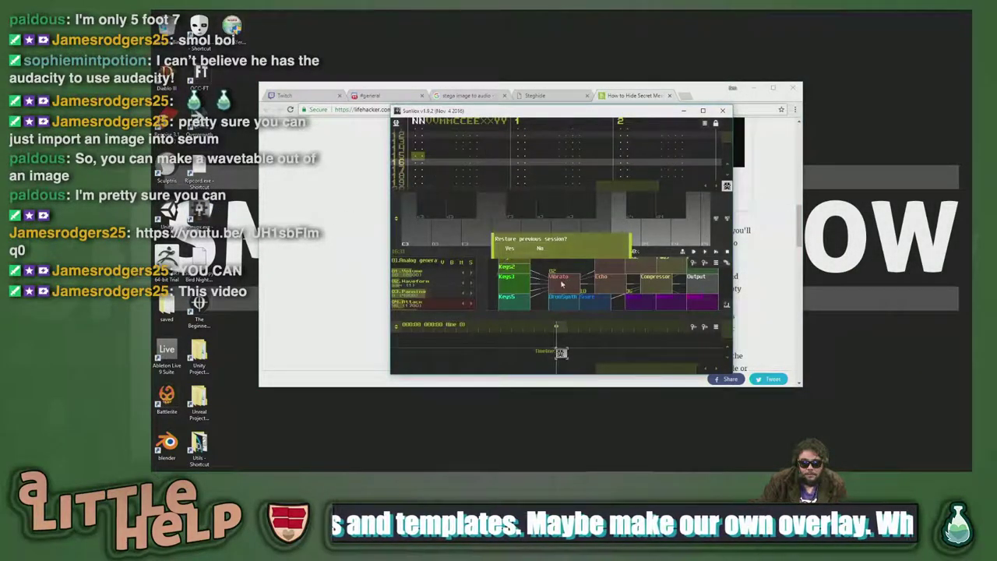
pyautogui.click(540, 247)
pyautogui.doubleClick(475, 109)
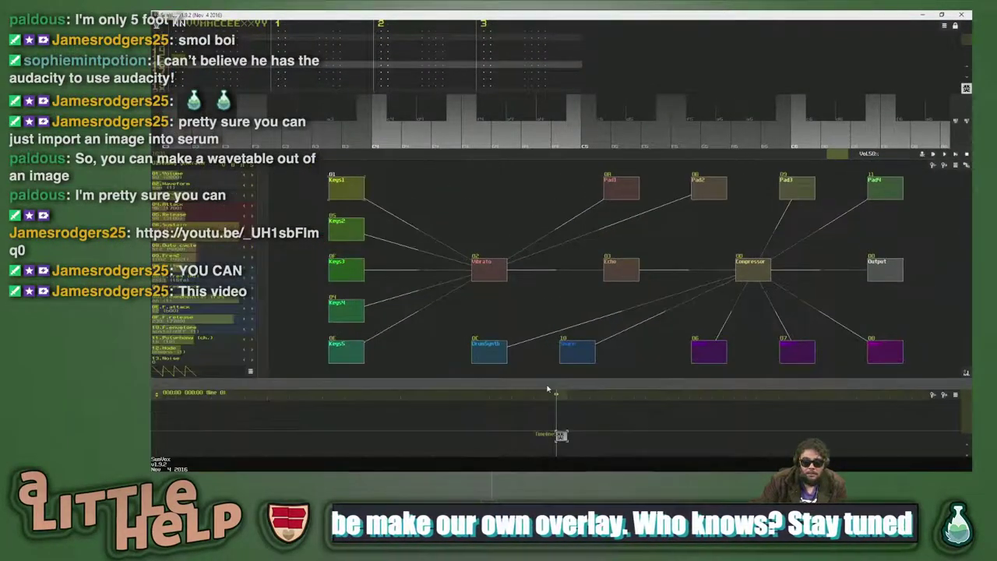
# - Replace the loaded example with a new SunVox project that contains only the Output module
pyautogui.rightClick(484, 234)
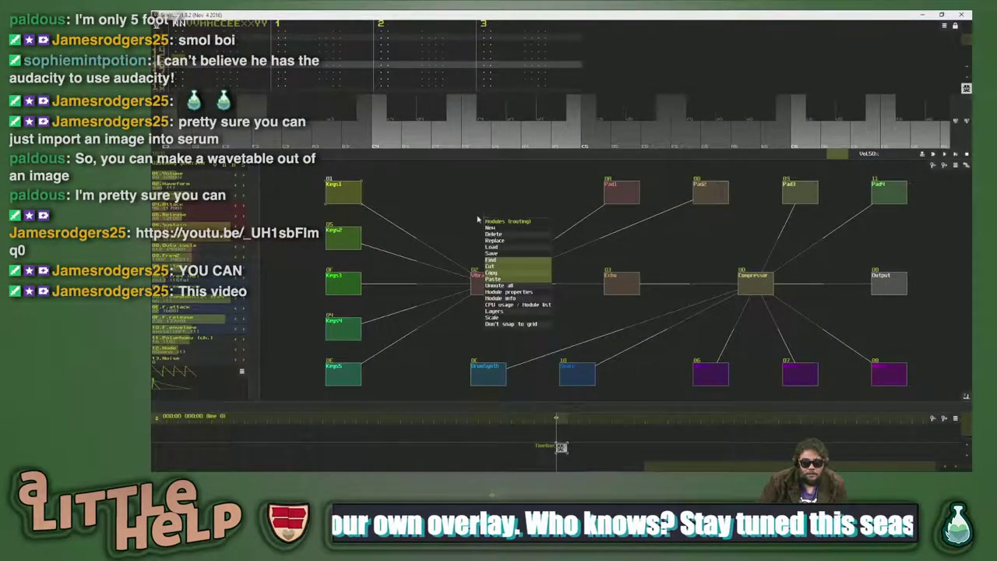
pyautogui.click(474, 204)
pyautogui.moveTo(315, 166); pyautogui.dragTo(583, 254)
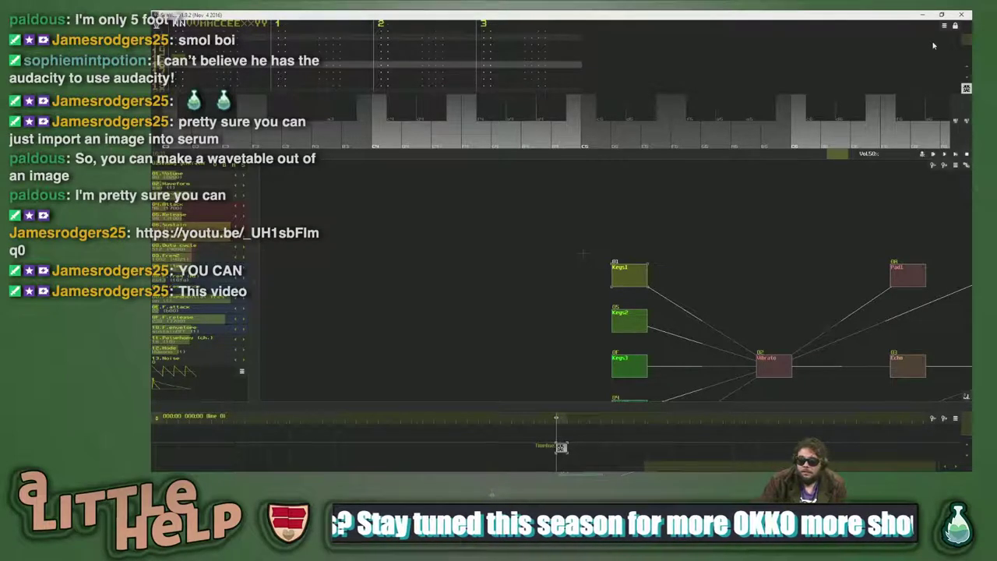
pyautogui.click(156, 19)
pyautogui.click(166, 34)
pyautogui.click(540, 249)
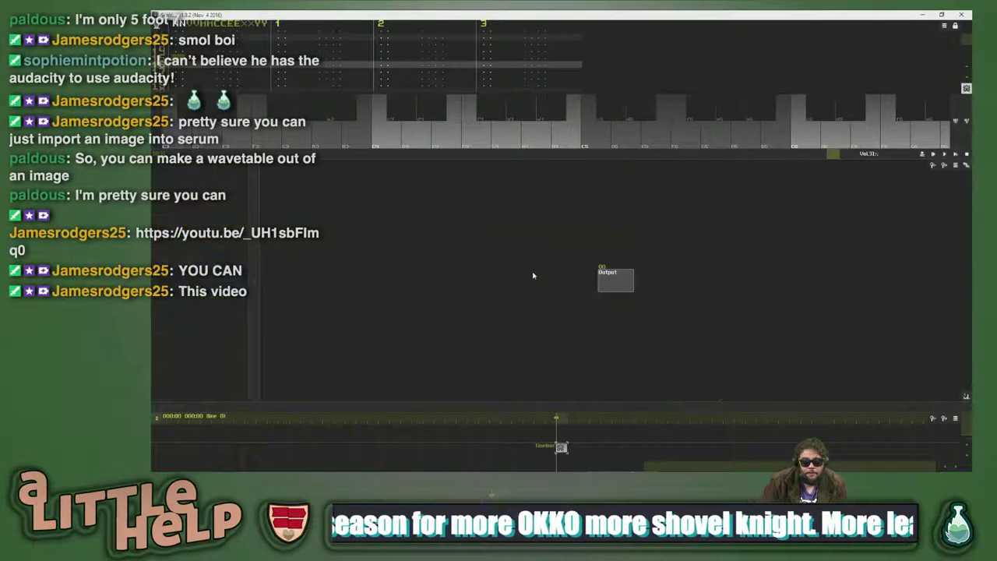
# - Add a Sampler module to the empty project and connect it to the Output module
pyautogui.rightClick(437, 250)
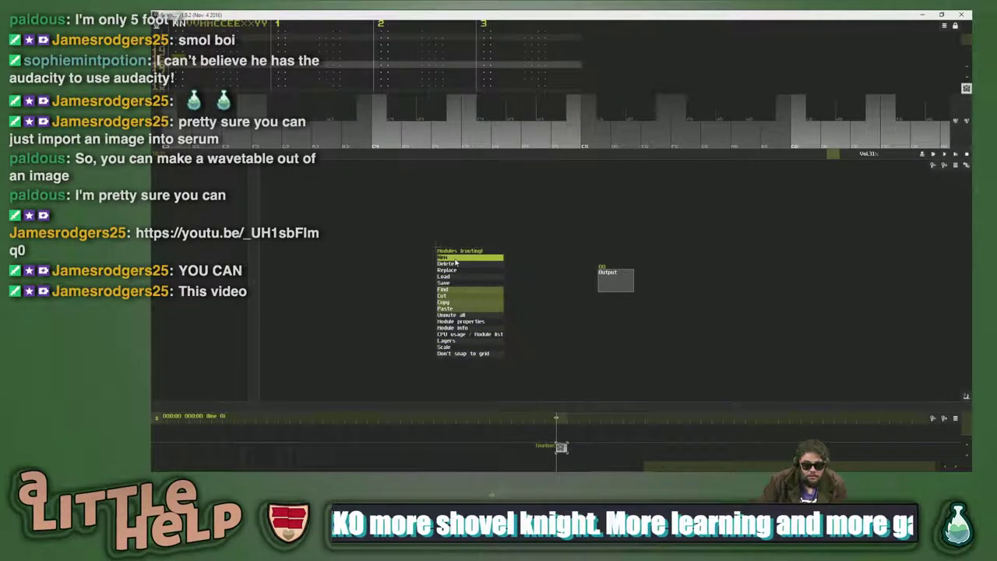
pyautogui.click(442, 257)
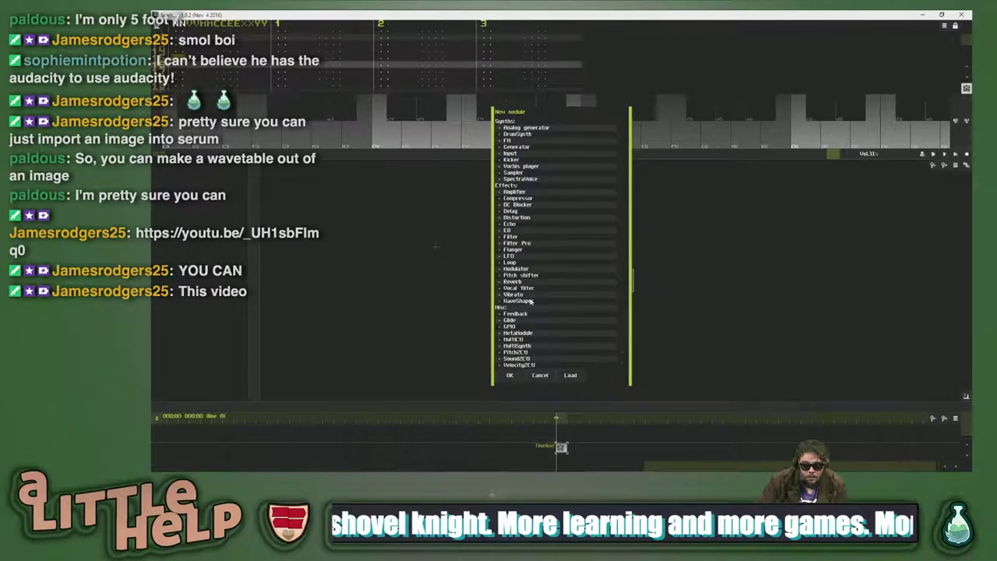
pyautogui.click(521, 172)
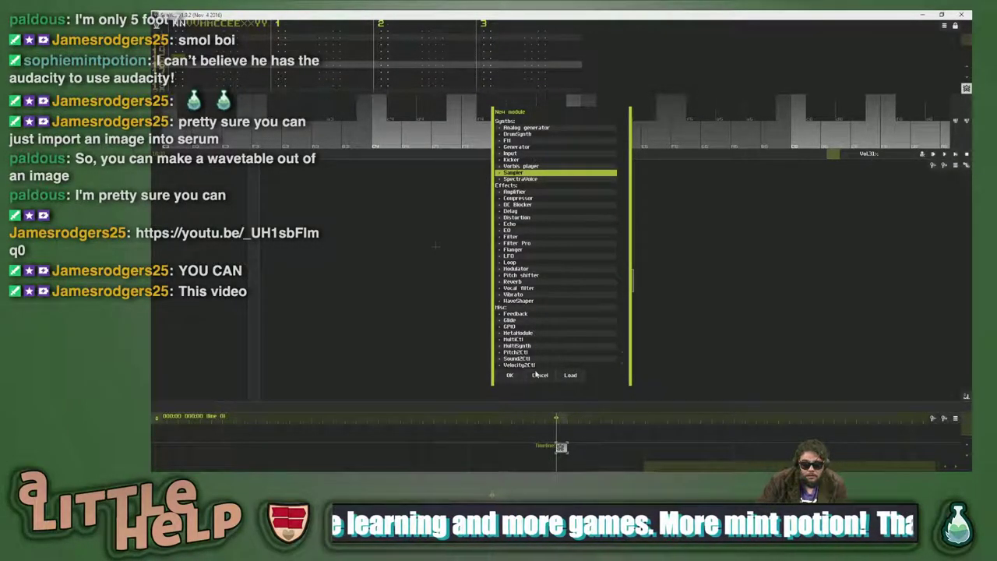
pyautogui.click(509, 375)
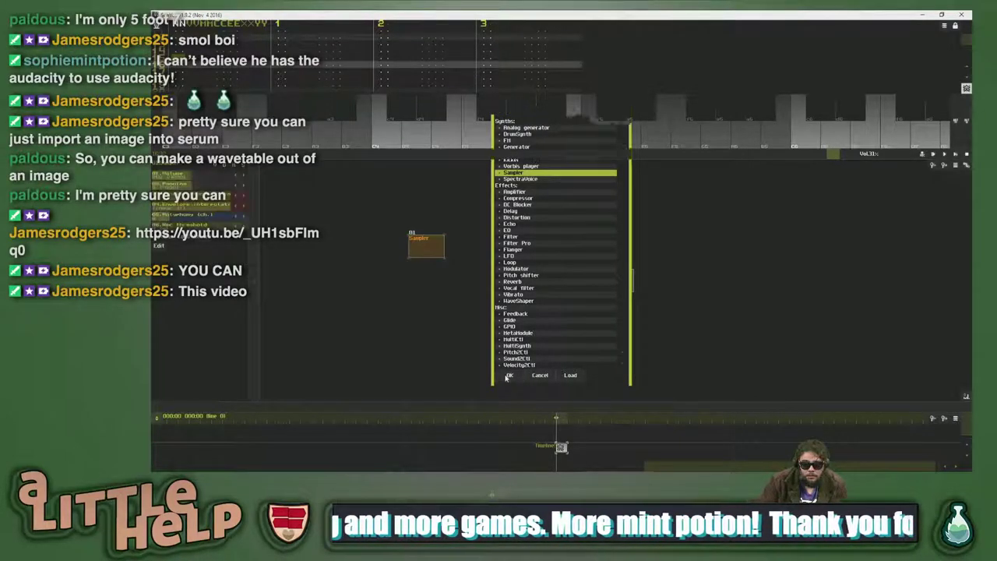
pyautogui.moveTo(498, 257); pyautogui.dragTo(667, 285)
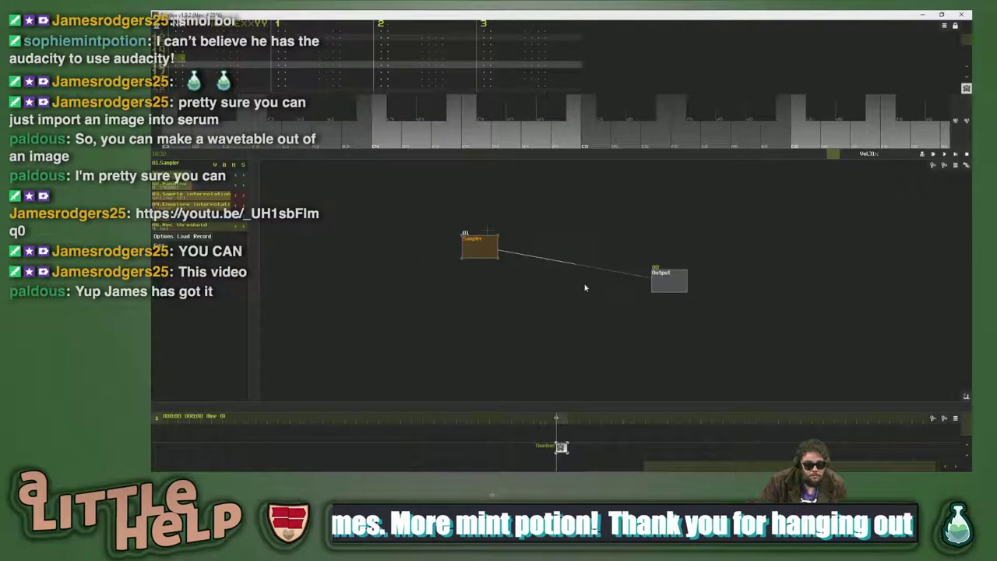
# - Open the Sampler's multisample instrument editor, compare its envelope and sample pages, and stay on the samples page
pyautogui.doubleClick(488, 232)
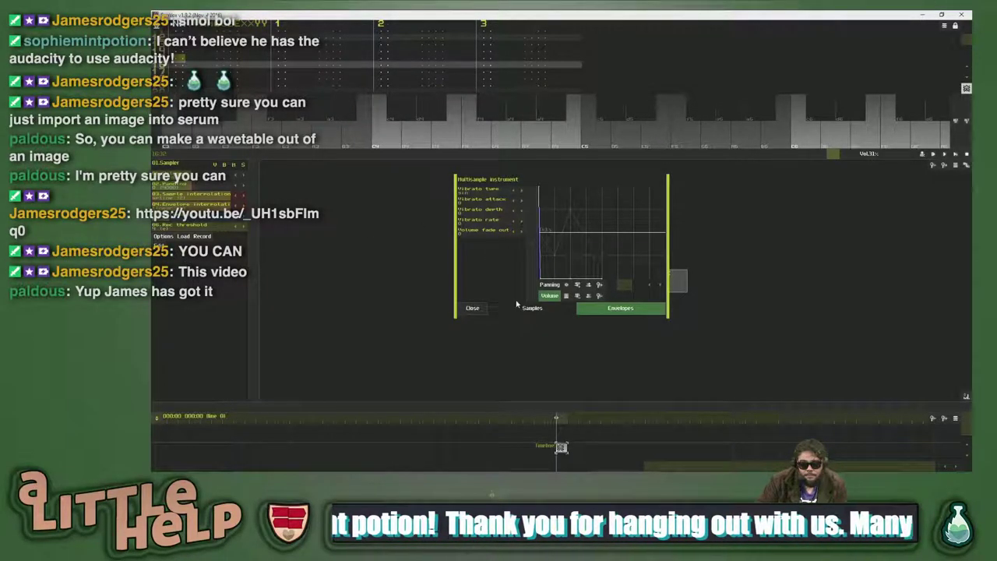
pyautogui.click(501, 134)
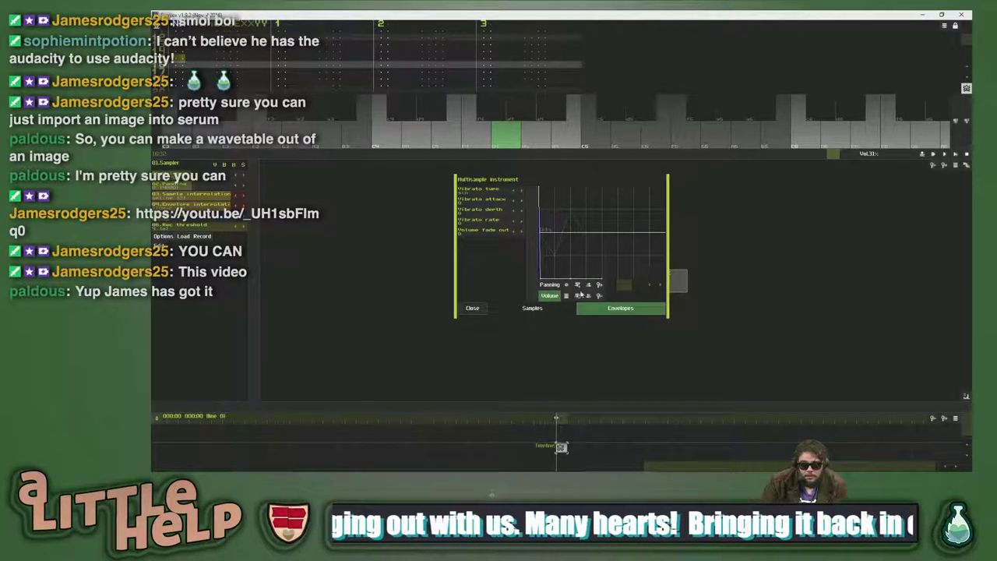
pyautogui.click(533, 307)
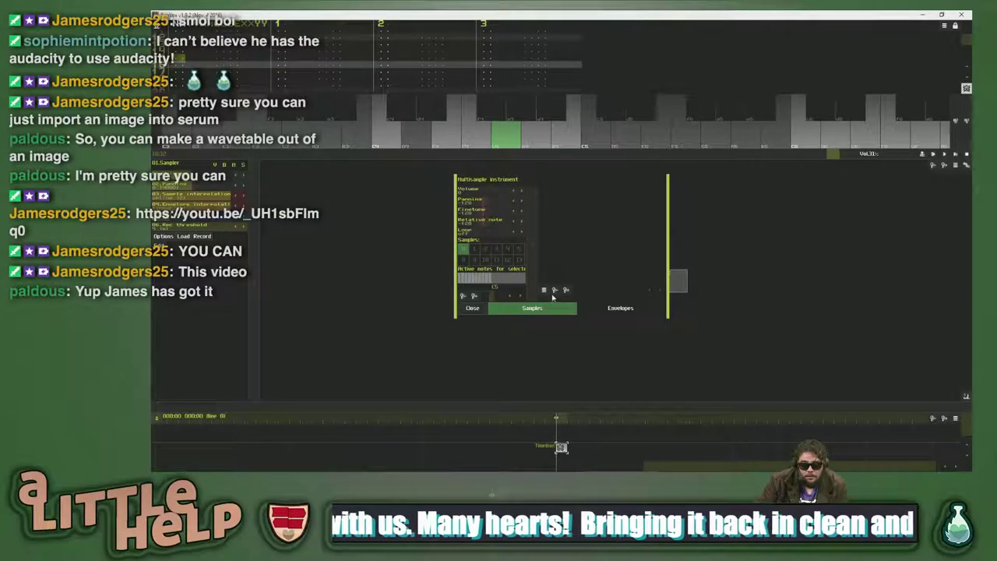
pyautogui.click(631, 314)
pyautogui.click(526, 308)
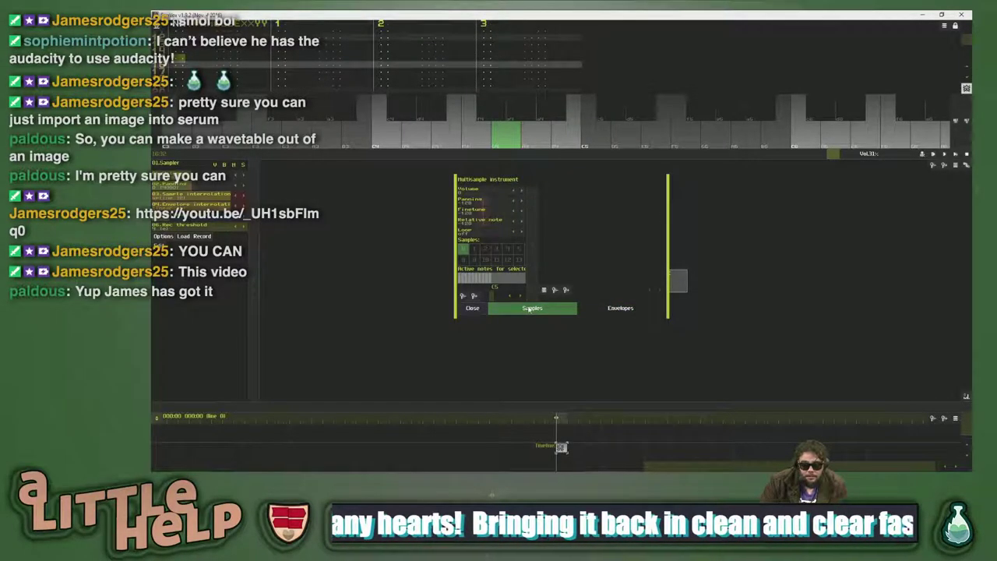
# - Create a new sample in slot 0 with a length of 256 frames and a 44100 Hz sample rate
pyautogui.click(544, 290)
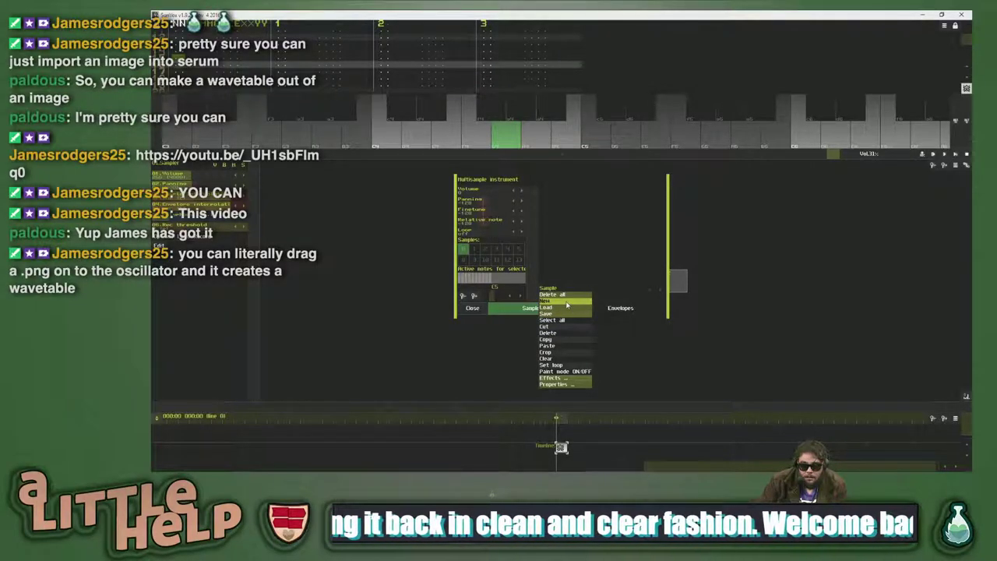
pyautogui.click(568, 300)
pyautogui.click(544, 248)
pyautogui.click(543, 250)
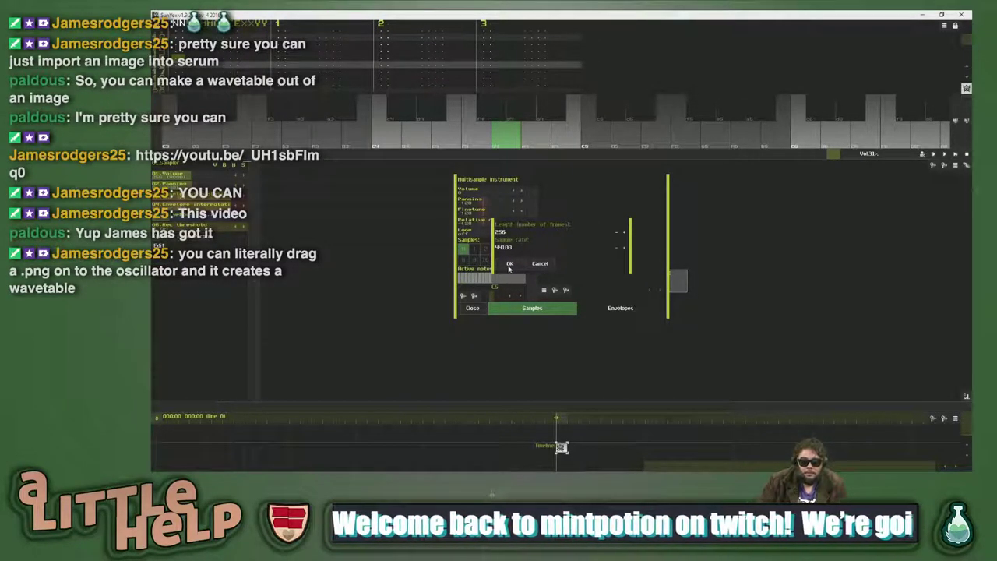
pyautogui.click(509, 264)
# - Try to draw directly on the flat waveform of the new sample
pyautogui.moveTo(554, 224); pyautogui.dragTo(599, 222)
pyautogui.click(567, 235)
pyautogui.rightClick(583, 240)
pyautogui.click(565, 224)
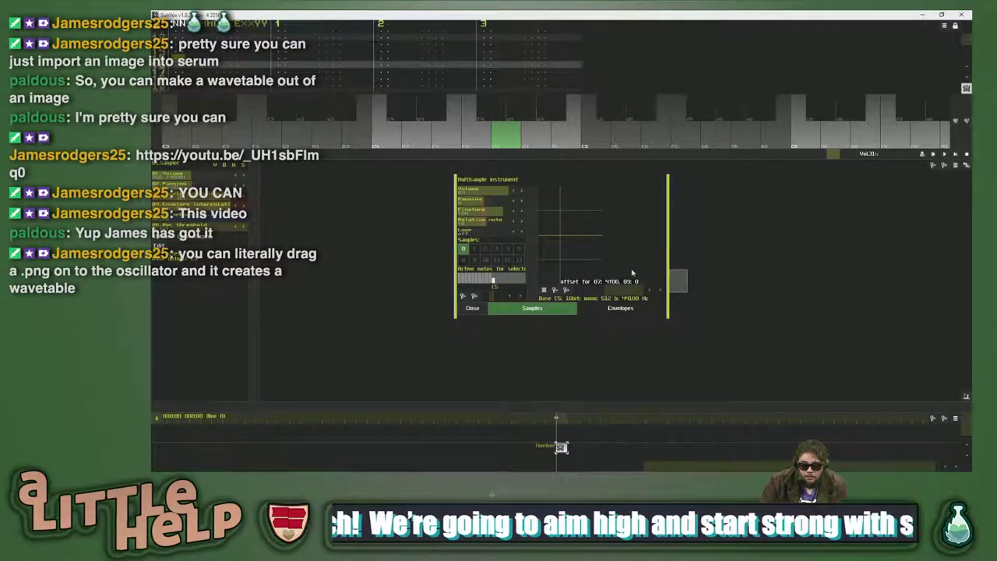
pyautogui.rightClick(580, 266)
pyautogui.click(572, 249)
pyautogui.click(649, 291)
pyautogui.click(649, 292)
pyautogui.click(650, 291)
pyautogui.click(650, 292)
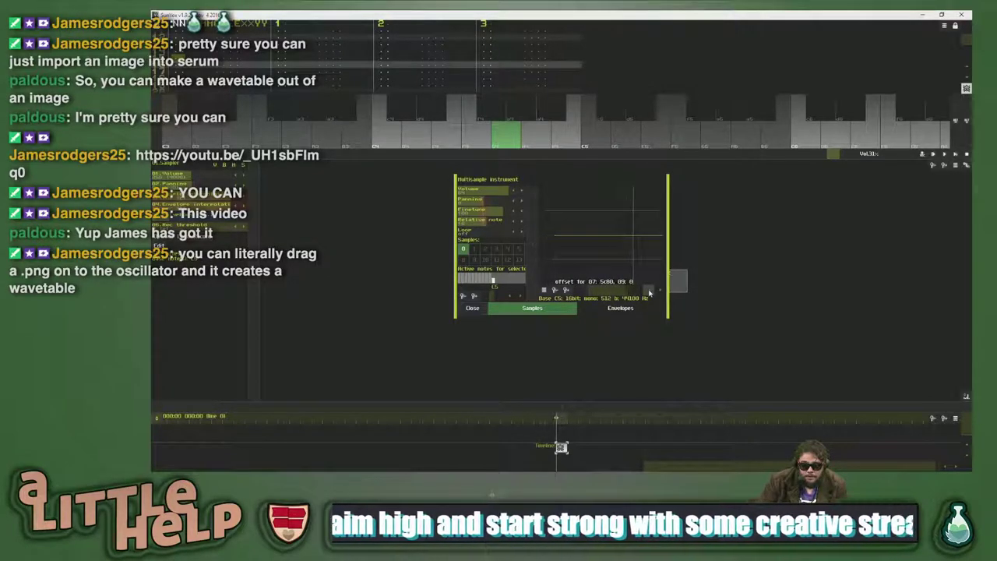
pyautogui.rightClick(544, 292)
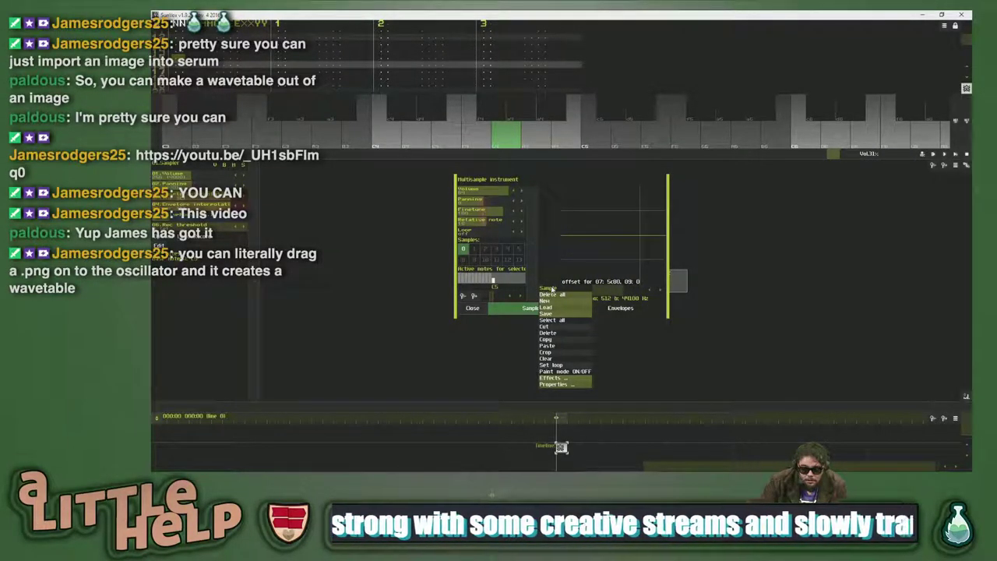
pyautogui.click(562, 241)
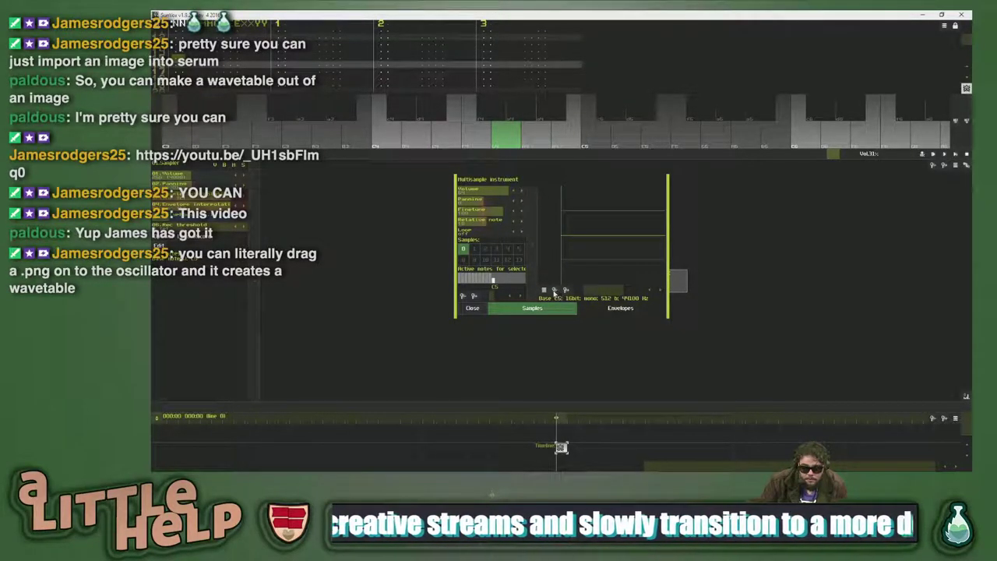
# - Set a loop on the new sample and extend the loop end to the end of the waveform
pyautogui.click(546, 292)
pyautogui.click(561, 366)
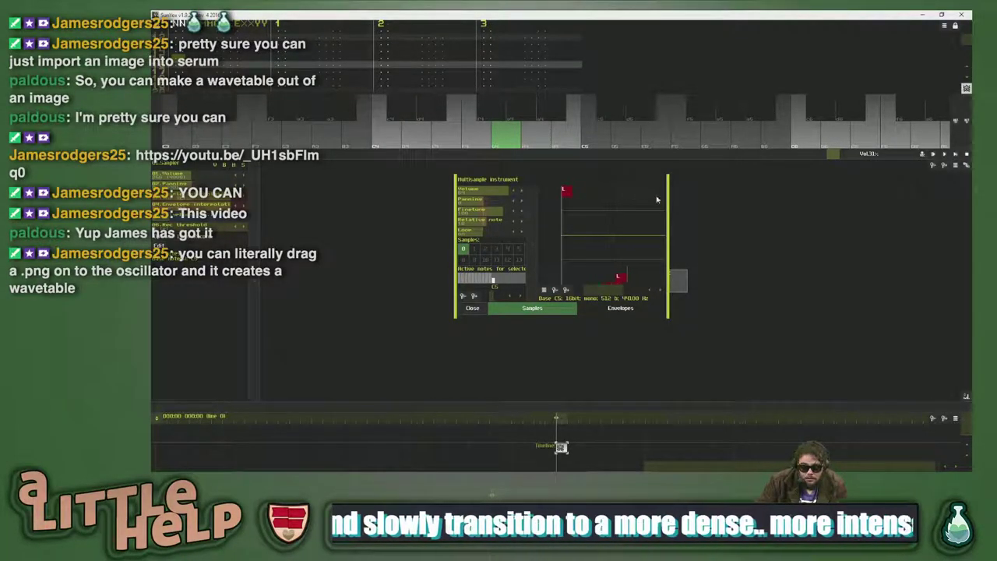
pyautogui.moveTo(651, 199); pyautogui.dragTo(654, 199)
pyautogui.moveTo(652, 278); pyautogui.dragTo(668, 280)
pyautogui.moveTo(605, 289)
pyautogui.mouseDown()
pyautogui.moveTo(628, 290)
pyautogui.moveTo(585, 279)
pyautogui.moveTo(598, 280)
pyautogui.mouseUp()
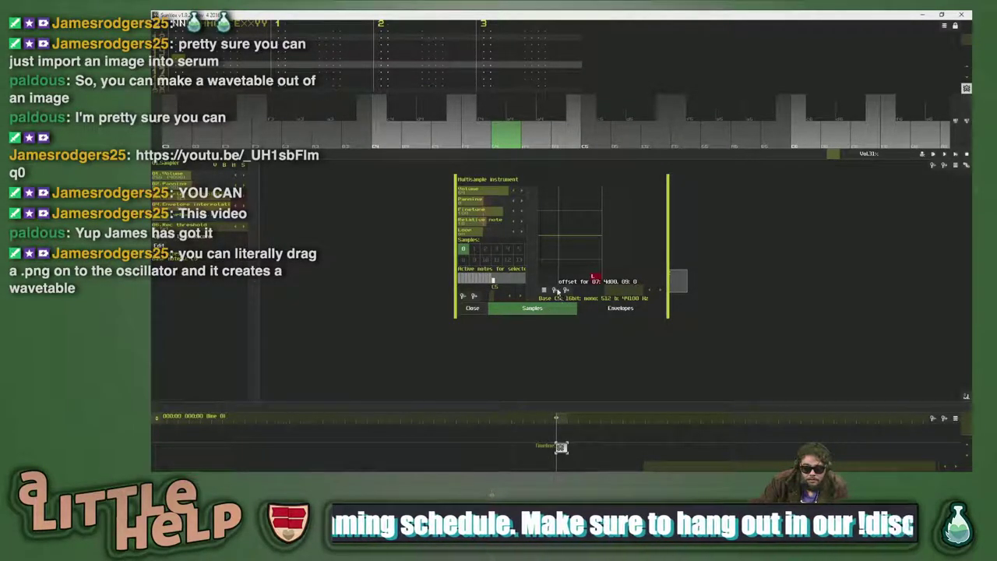
# - Turn on paint mode for the looped sample and draw a first freehand bump on its flat waveform
pyautogui.click(544, 289)
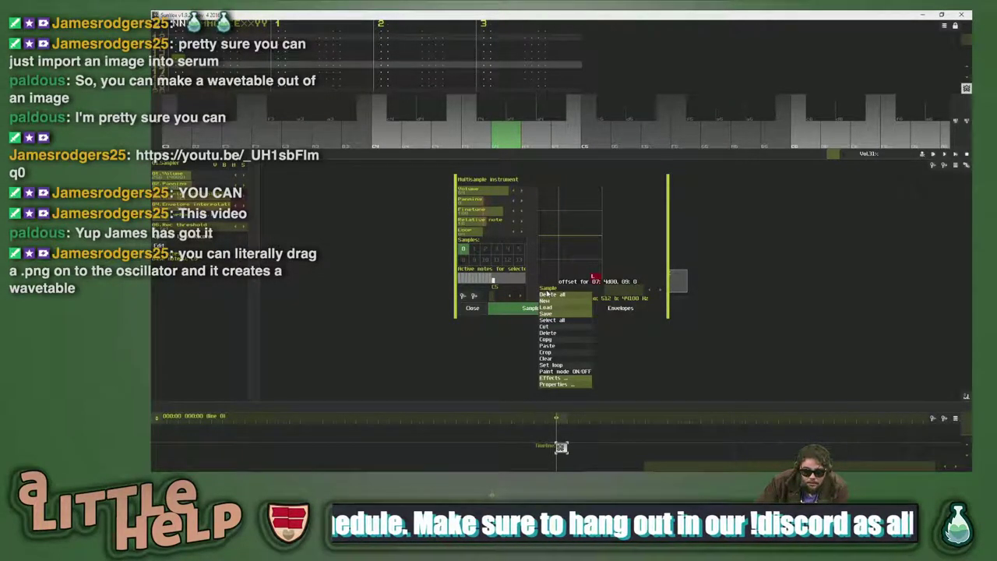
pyautogui.click(577, 372)
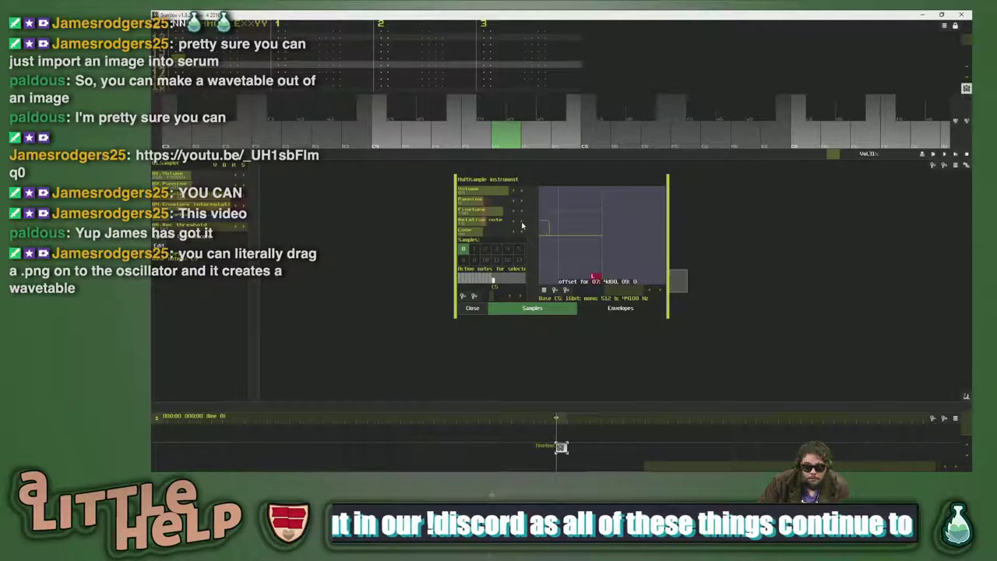
pyautogui.moveTo(557, 227)
pyautogui.mouseDown()
pyautogui.moveTo(565, 215)
pyautogui.moveTo(579, 240)
pyautogui.moveTo(588, 236)
pyautogui.mouseUp()
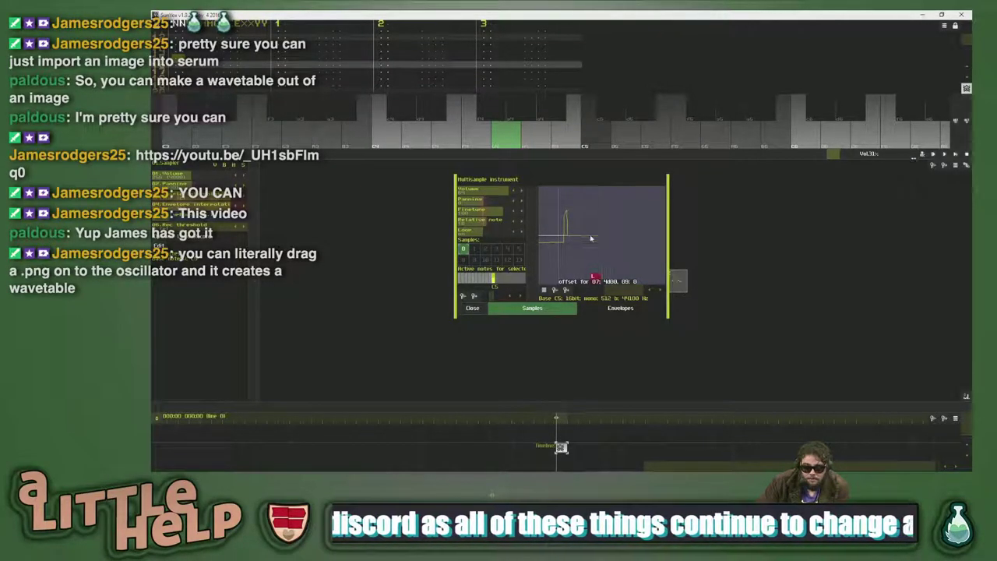
pyautogui.moveTo(669, 314); pyautogui.dragTo(679, 326)
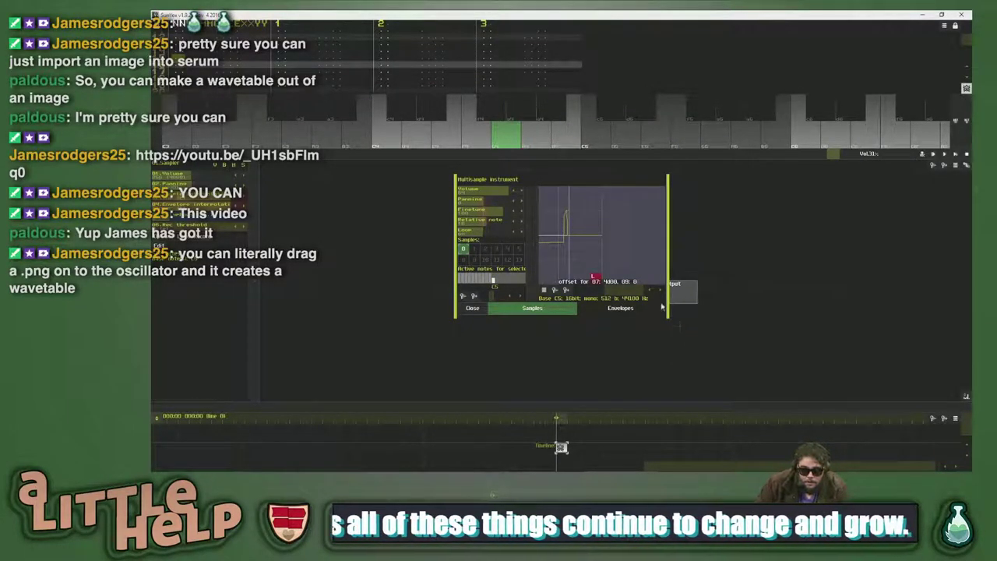
# - Draw a freehand wave with two humps and dips across the full loop of the sample
pyautogui.moveTo(634, 291)
pyautogui.mouseDown()
pyautogui.moveTo(606, 292)
pyautogui.moveTo(615, 289)
pyautogui.mouseUp()
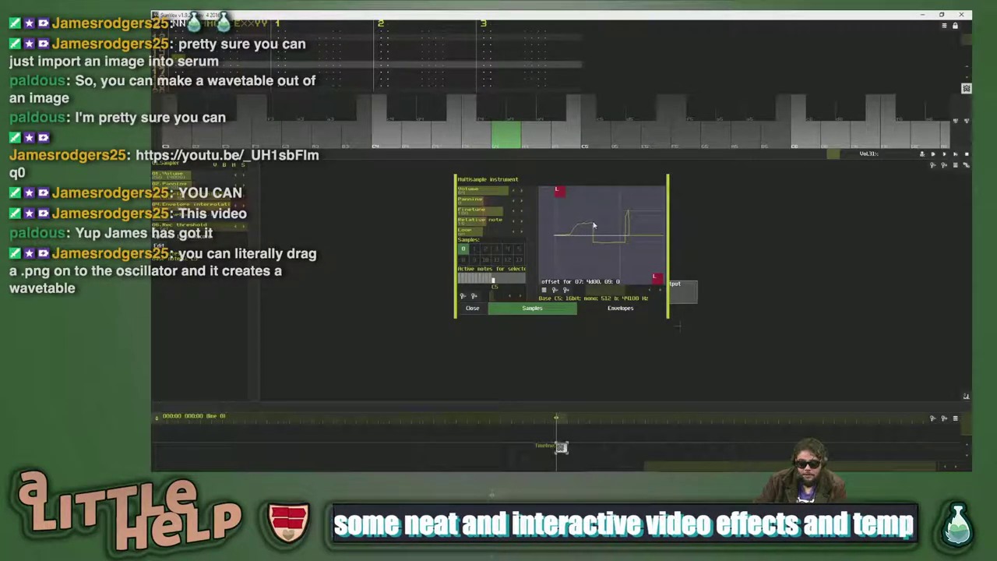
pyautogui.moveTo(576, 237)
pyautogui.mouseDown()
pyautogui.moveTo(600, 258)
pyautogui.moveTo(616, 199)
pyautogui.moveTo(635, 222)
pyautogui.mouseUp()
pyautogui.moveTo(556, 237)
pyautogui.mouseDown()
pyautogui.moveTo(601, 226)
pyautogui.moveTo(676, 235)
pyautogui.mouseUp()
pyautogui.moveTo(555, 206)
pyautogui.mouseDown()
pyautogui.moveTo(576, 211)
pyautogui.moveTo(596, 246)
pyautogui.moveTo(632, 247)
pyautogui.mouseUp()
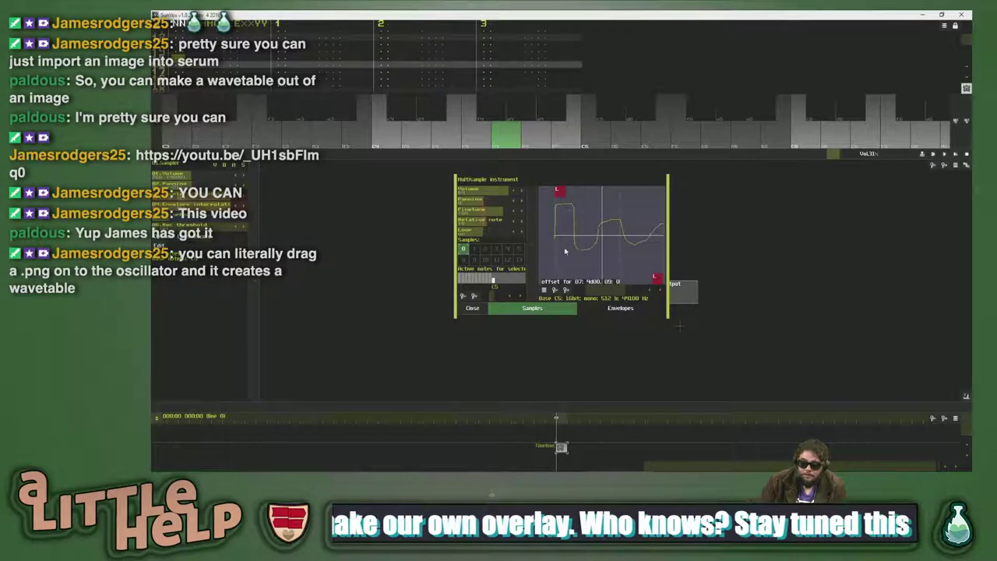
pyautogui.moveTo(555, 246); pyautogui.dragTo(557, 235)
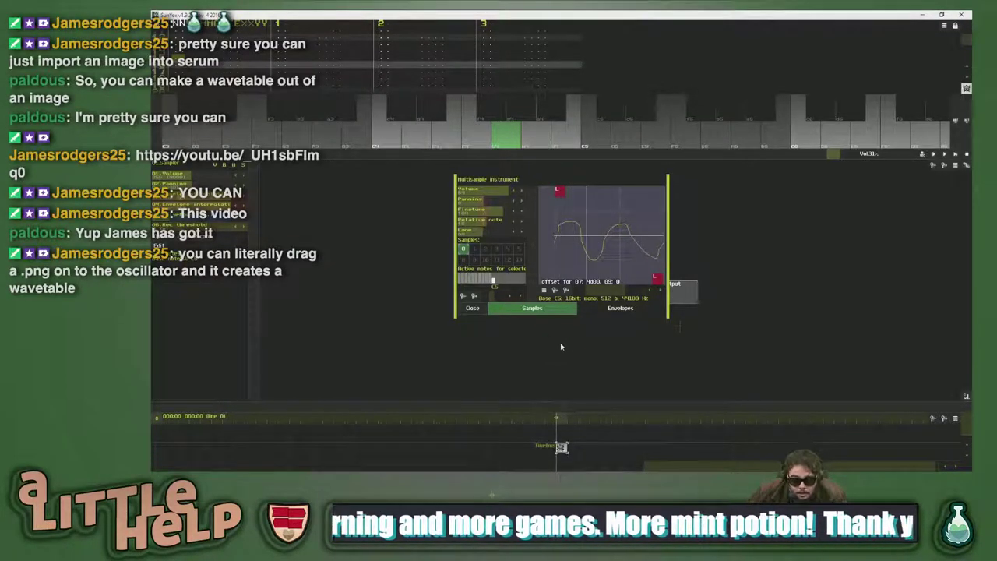
# - Close the multisample instrument editor, put the Ableton Live and browser windows away, and exit SunVox
pyautogui.click(472, 309)
pyautogui.hotkey('alt', 'Tab')
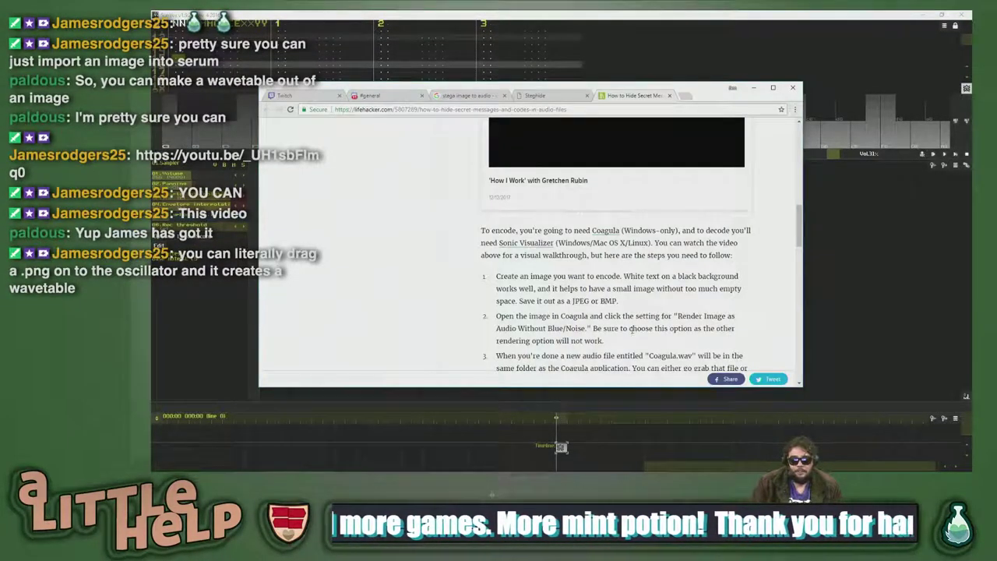
pyautogui.hotkey('alt', 'Tab')
pyautogui.hotkey('alt', 'Tab')
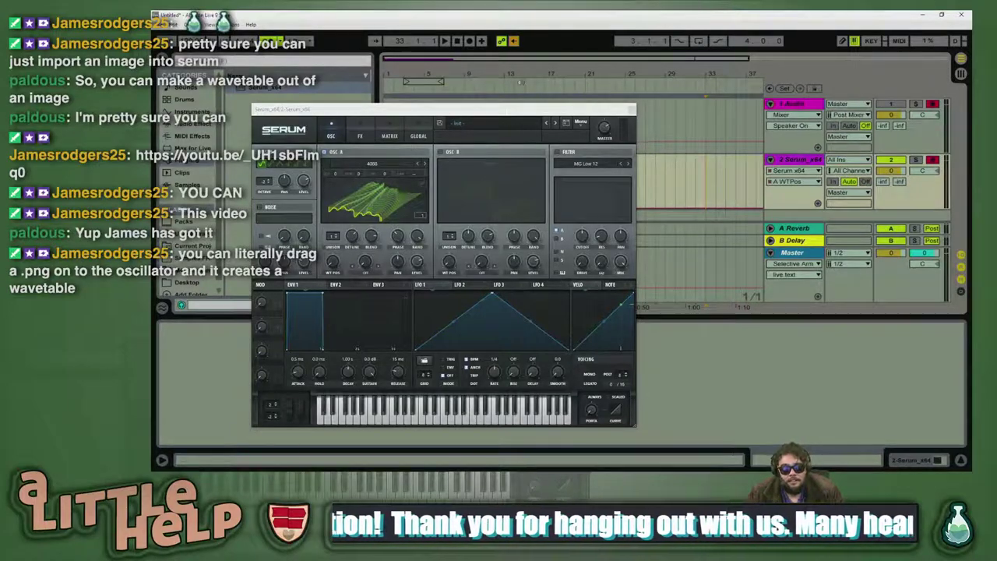
pyautogui.click(921, 15)
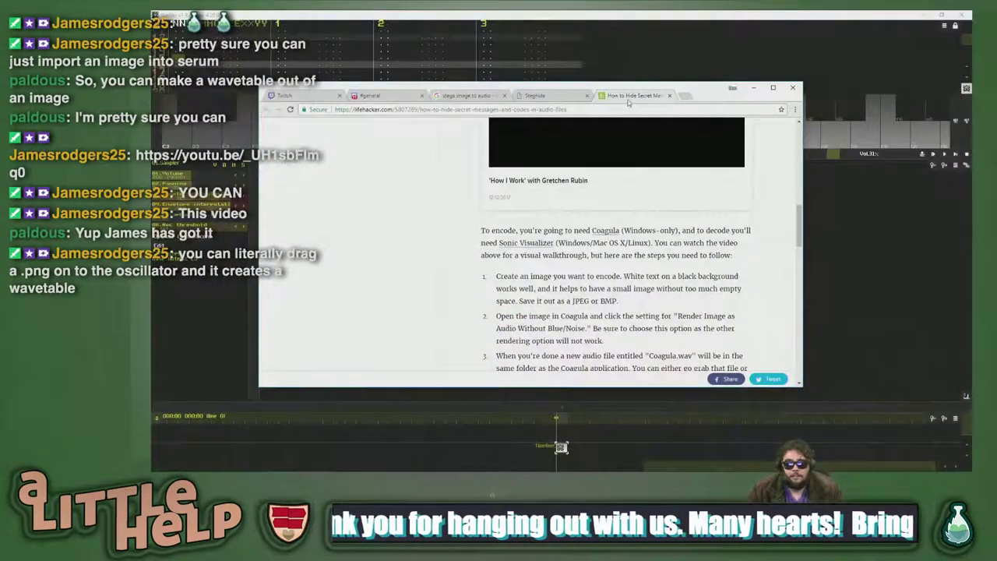
pyautogui.click(793, 87)
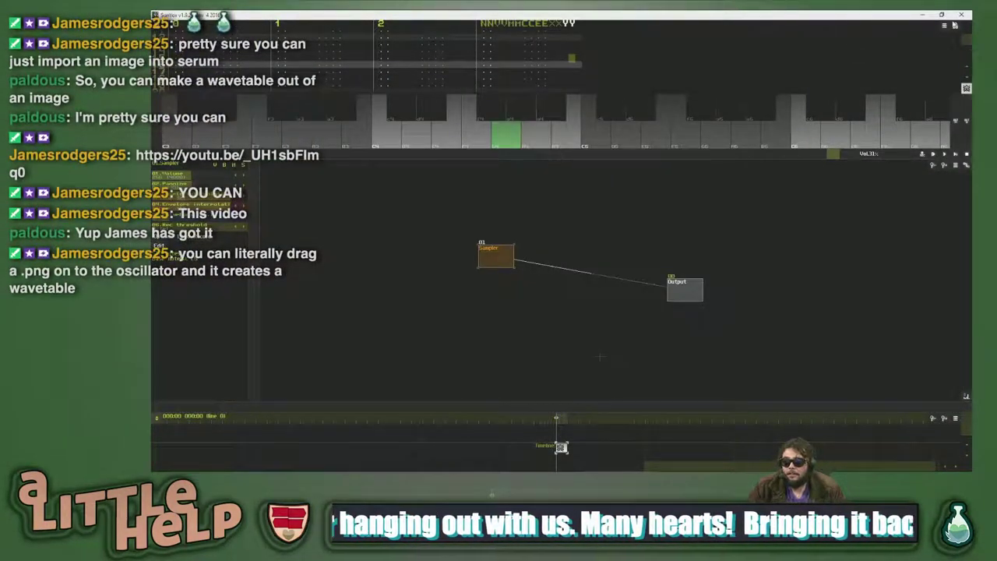
pyautogui.click(961, 14)
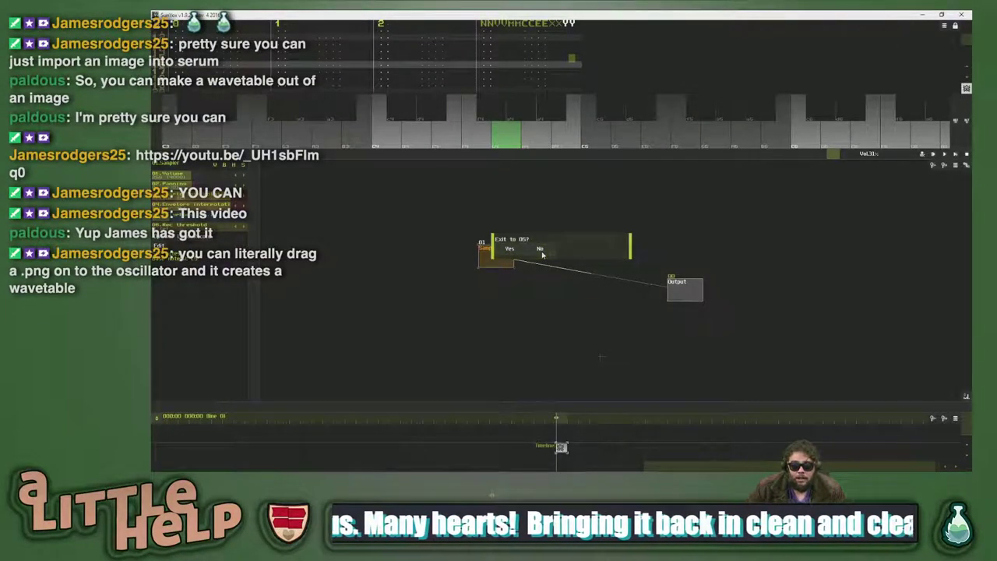
pyautogui.click(508, 249)
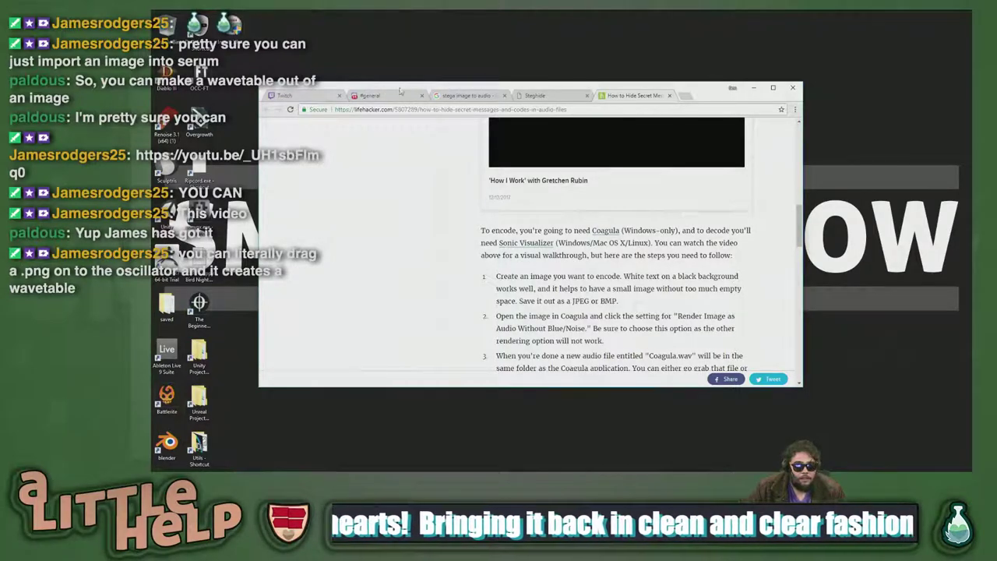
# - Bring up the Twitch chat in the browser and read back through the messages about turning an image into a wavetable
pyautogui.moveTo(705, 98); pyautogui.dragTo(764, 74)
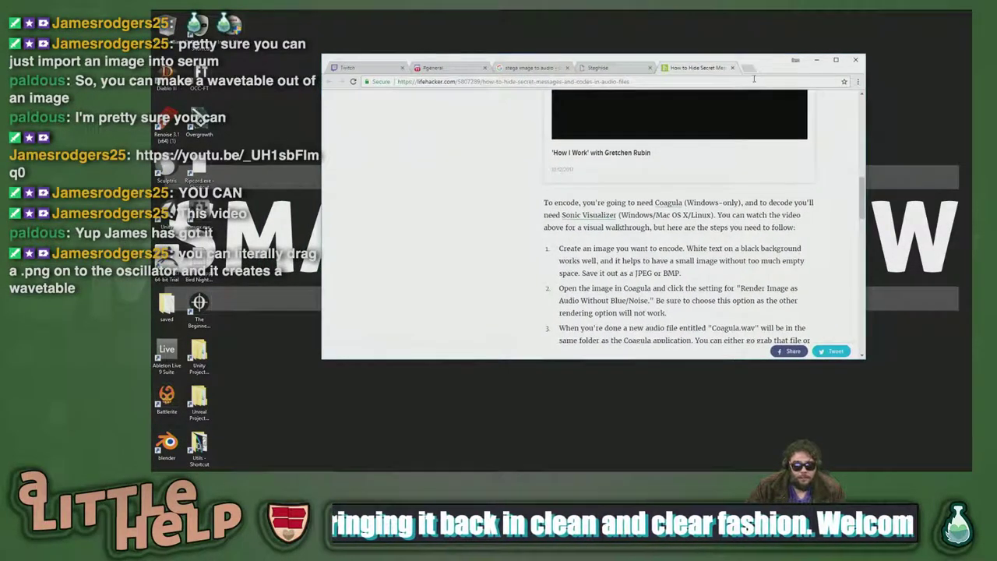
pyautogui.click(361, 68)
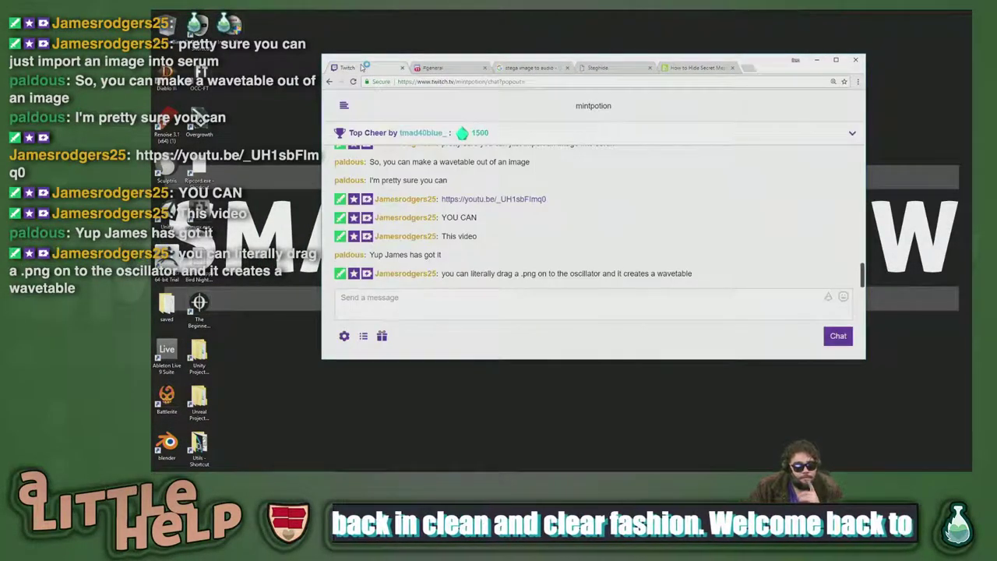
pyautogui.scroll(3, 499, 260)
pyautogui.scroll(5, 499, 260)
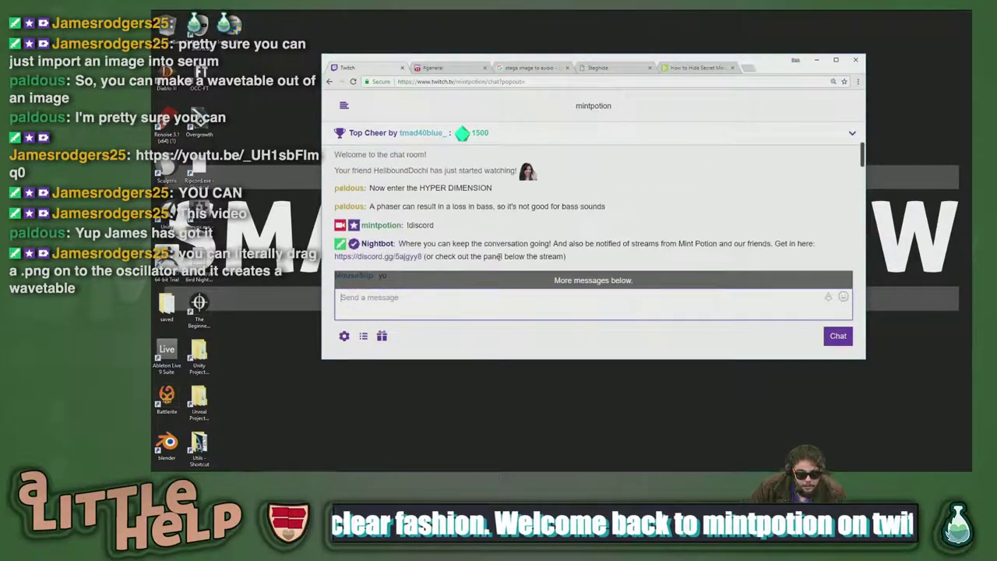
pyautogui.scroll(-6, 503, 234)
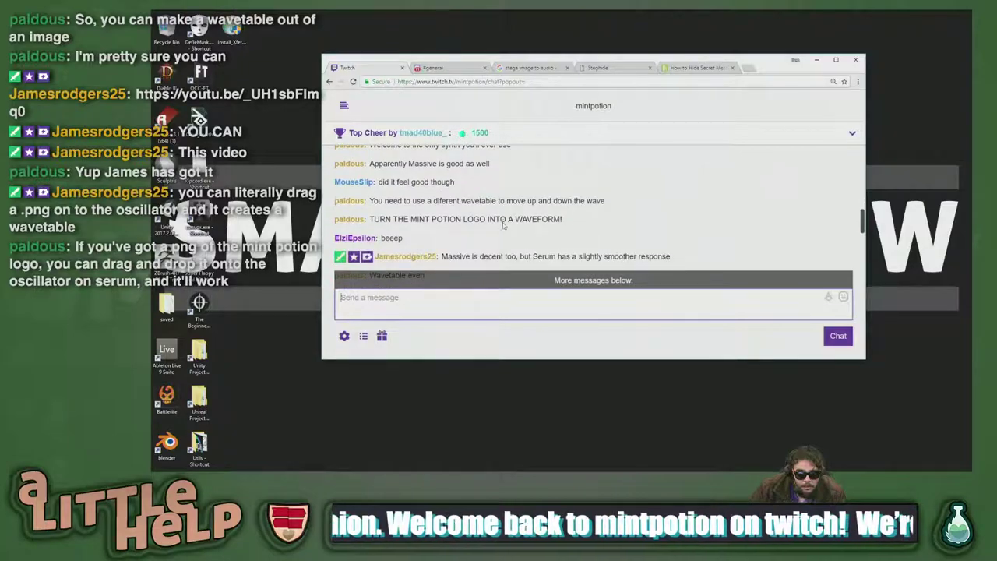
pyautogui.scroll(-3, 510, 218)
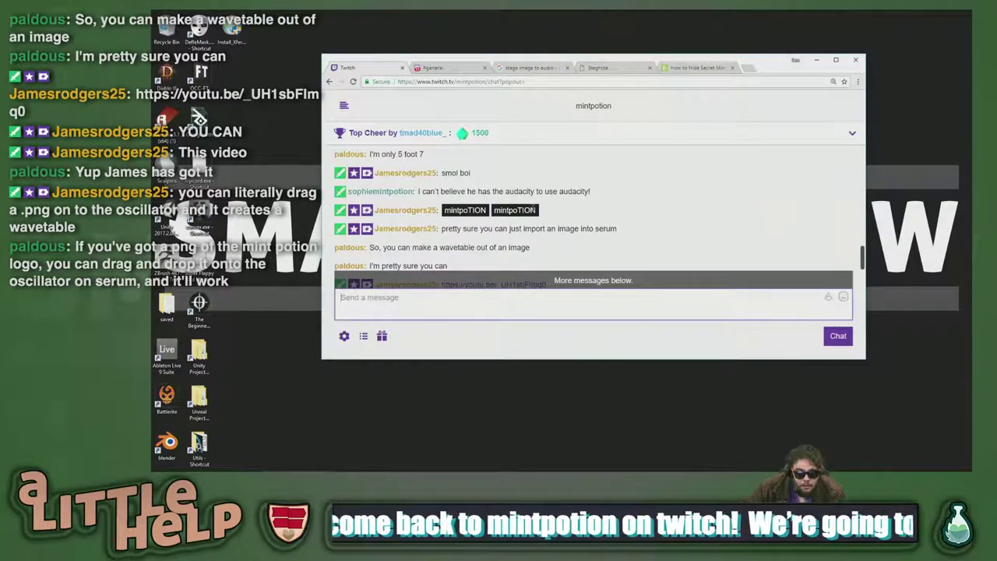
# - Open twitch.tv/mintpotion in a new browser tab
pyautogui.click(755, 71)
pyautogui.write('twitch.tv/mintpotion')
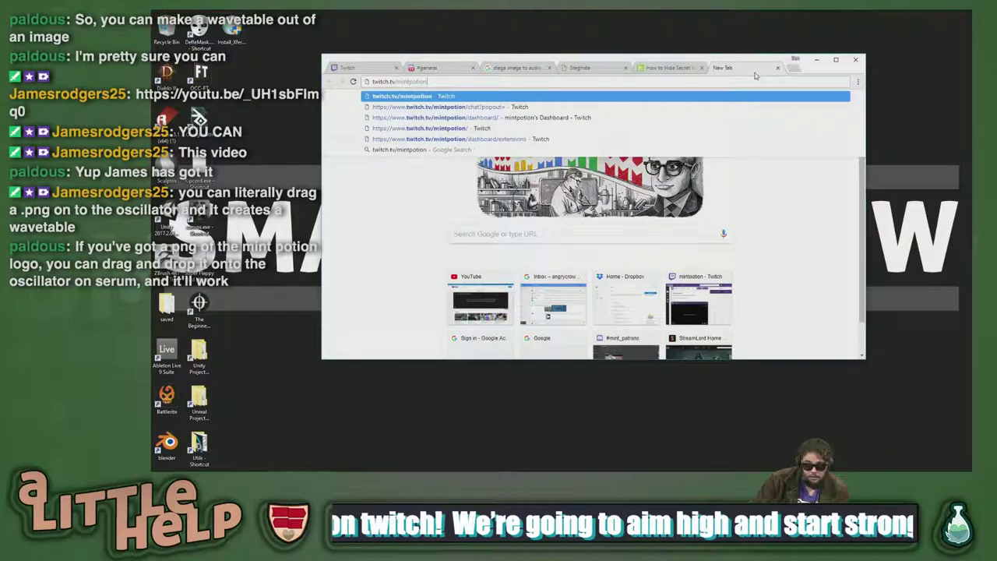
pyautogui.press('Return')
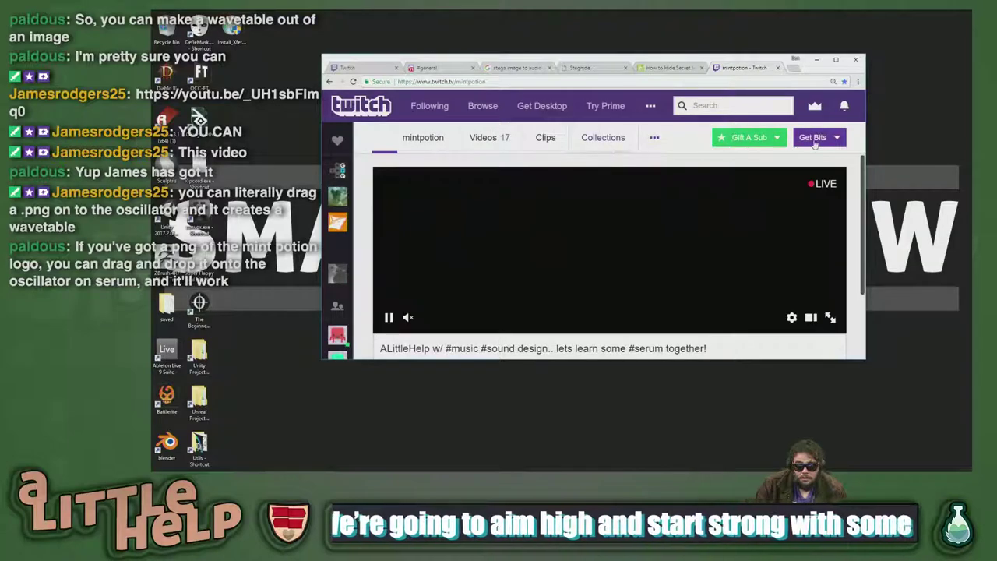
# - Try to grab the mintpotion channel's avatar image from the page and enlarge it with the page zoom
pyautogui.rightClick(384, 138)
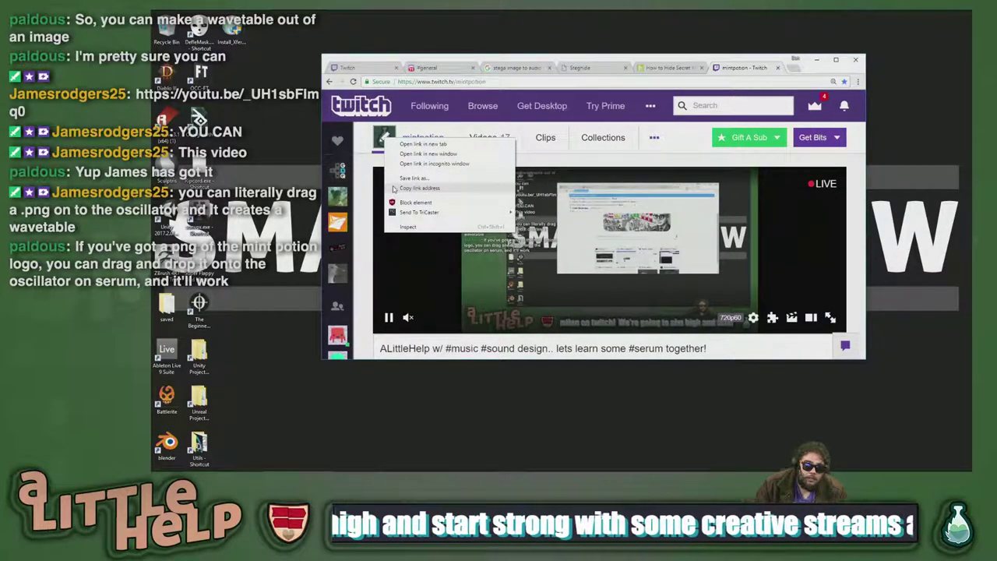
pyautogui.click(424, 188)
pyautogui.moveTo(383, 139); pyautogui.dragTo(428, 166)
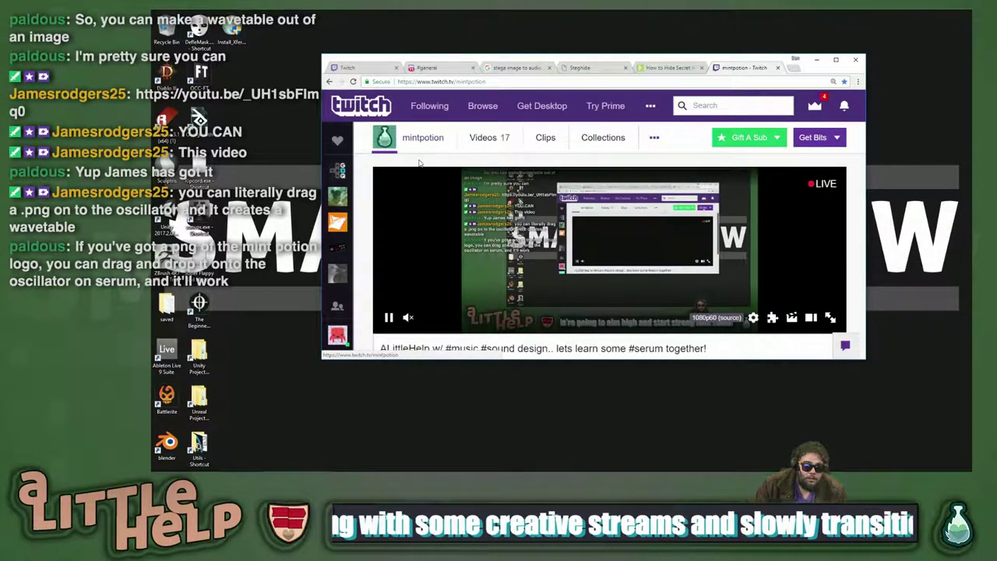
pyautogui.scroll(1, 380, 147)
pyautogui.scroll(7, 381, 146)
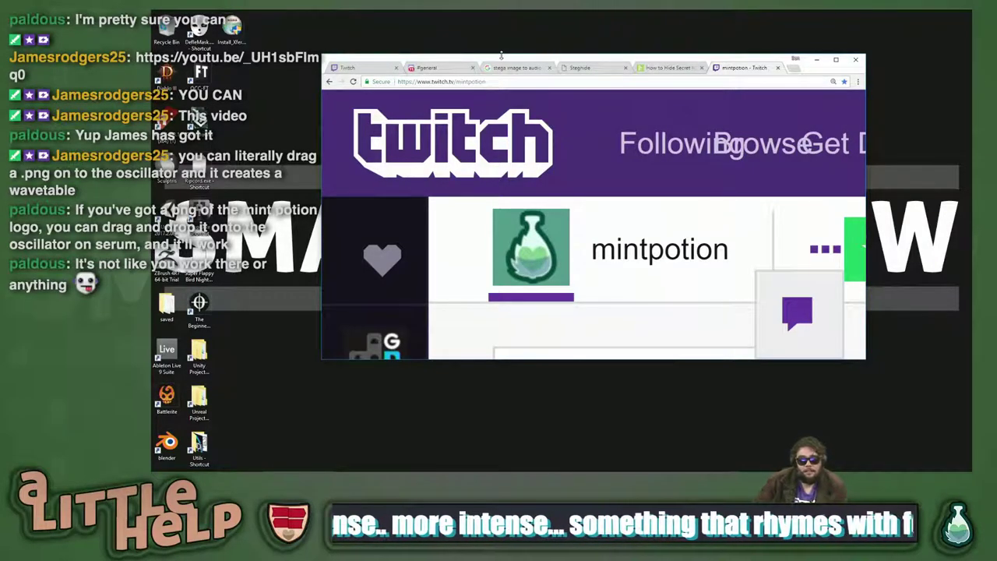
pyautogui.scroll(-7, 663, 232)
pyautogui.scroll(1, 371, 237)
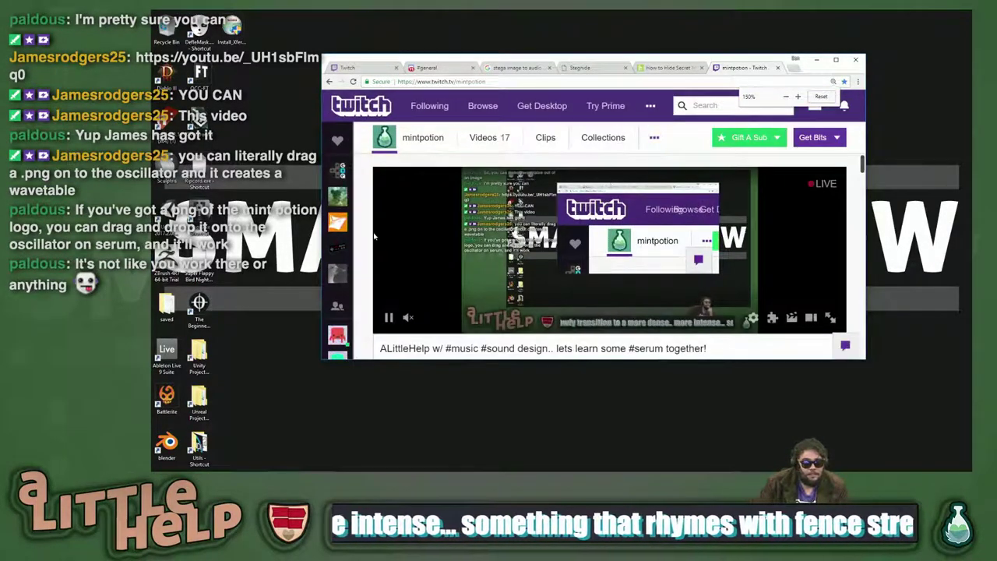
pyautogui.scroll(1, 371, 236)
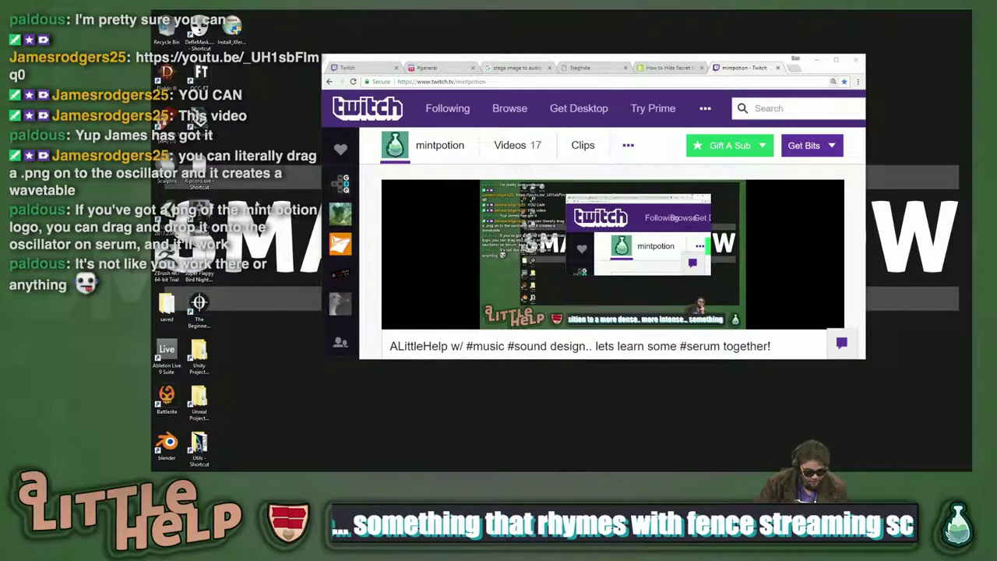
# - Minimize the browser and open the folder Z:\Graphics\Logos\mintPotion misc in File Explorer
pyautogui.press('super+e')
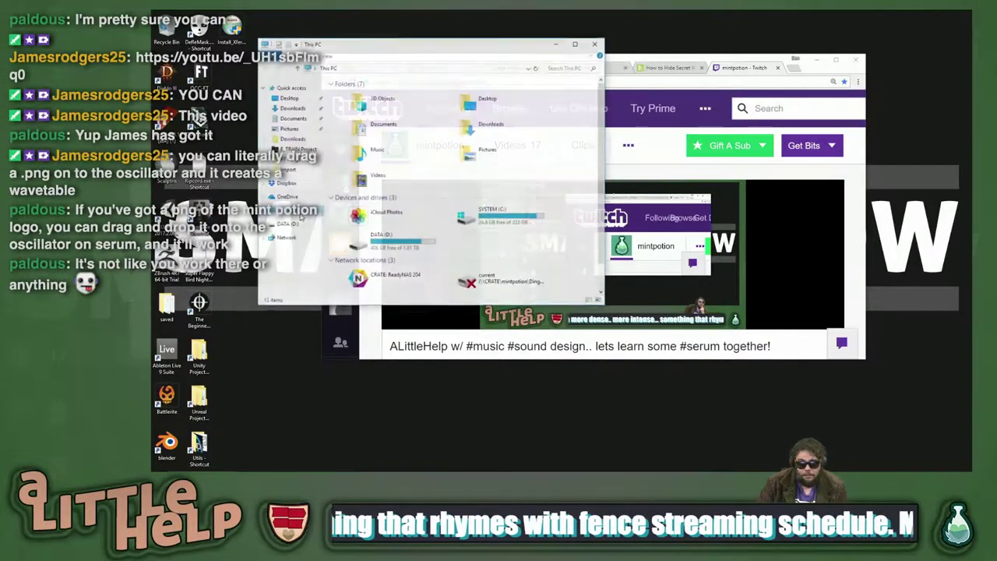
pyautogui.click(815, 60)
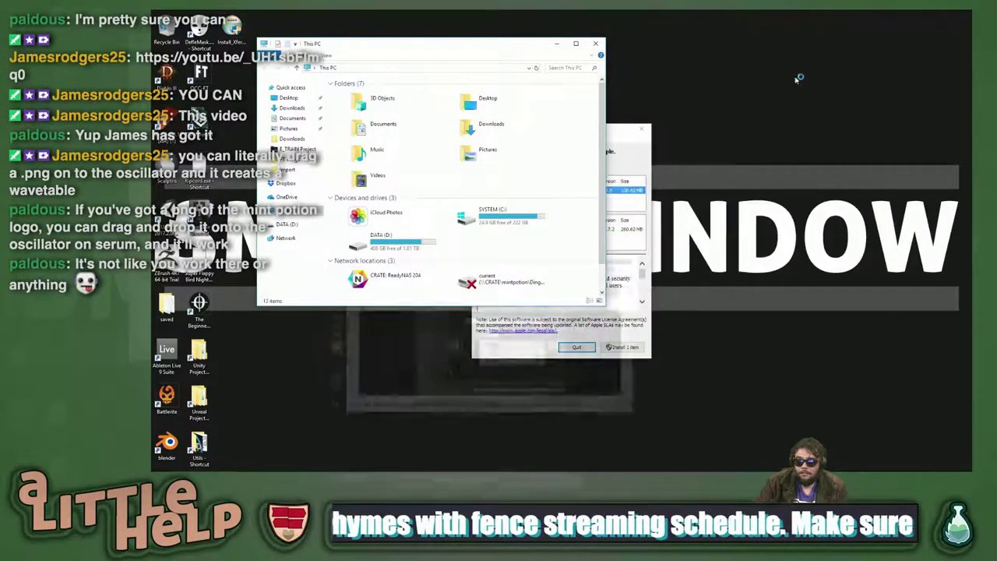
pyautogui.click(451, 259)
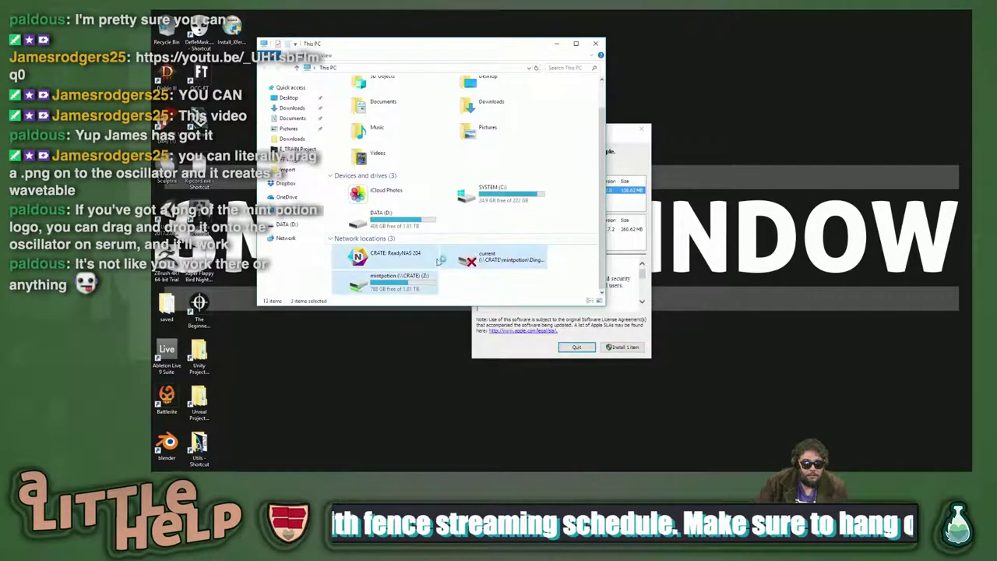
pyautogui.doubleClick(421, 275)
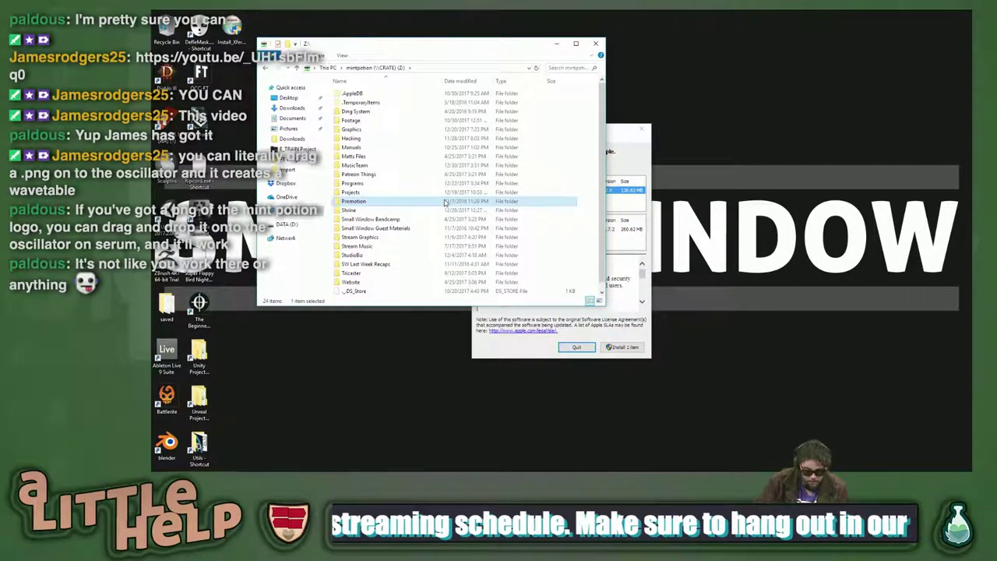
pyautogui.press('g')
pyautogui.press('Return')
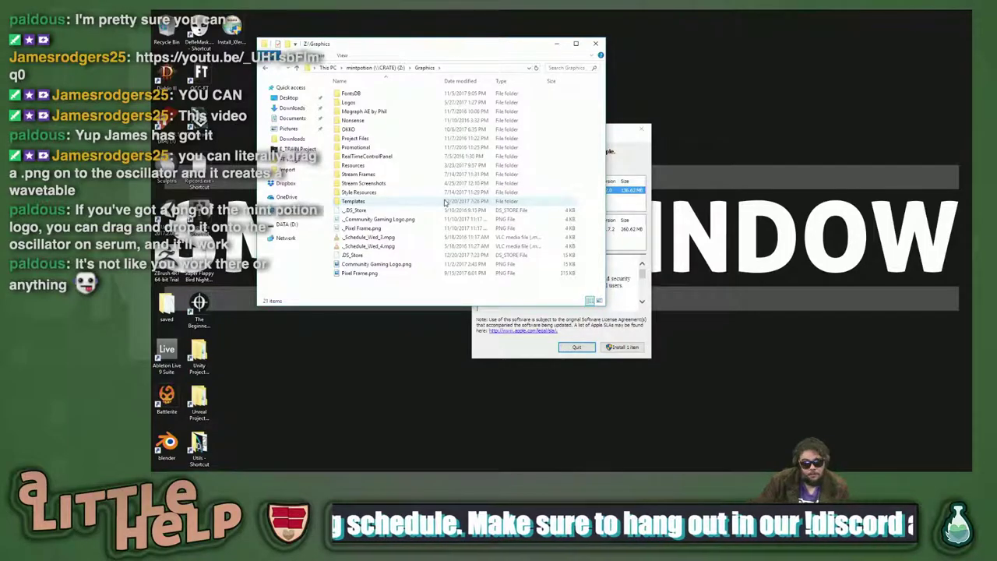
pyautogui.doubleClick(381, 102)
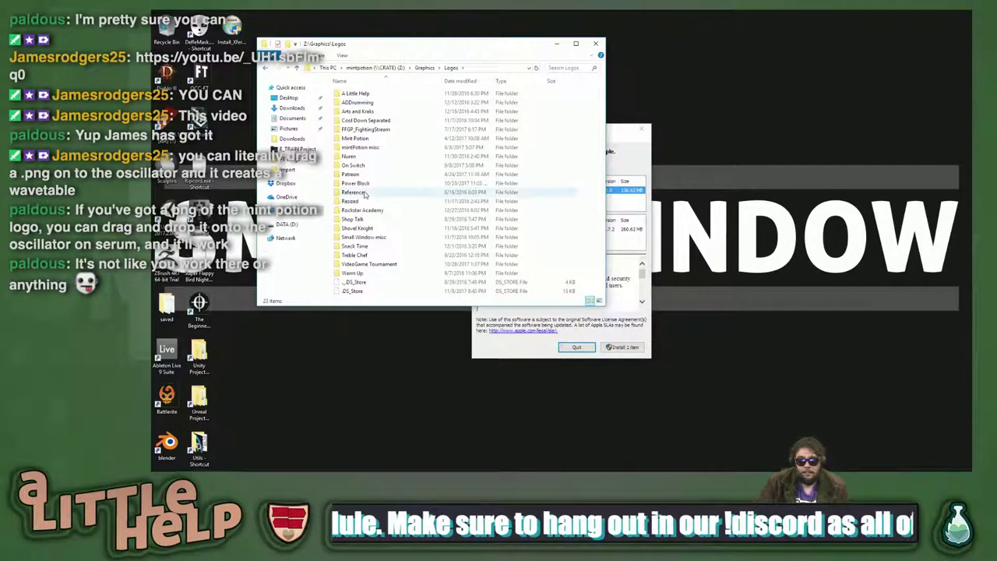
pyautogui.doubleClick(377, 149)
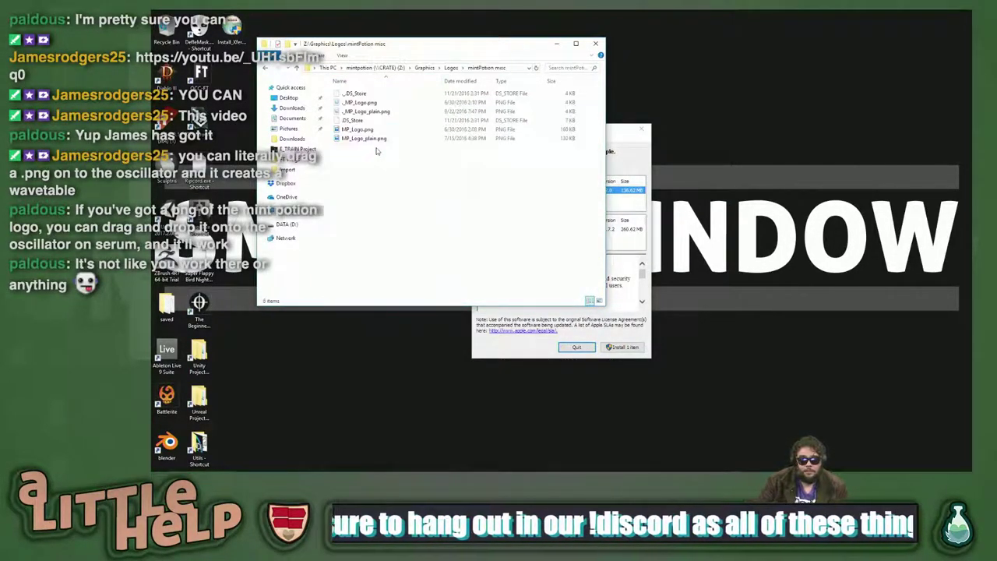
# - Preview MP_Logo.png and close it, then open MP_Logo_plain.png in Photos and shrink its window to a narrow one beside the folder
pyautogui.doubleClick(367, 130)
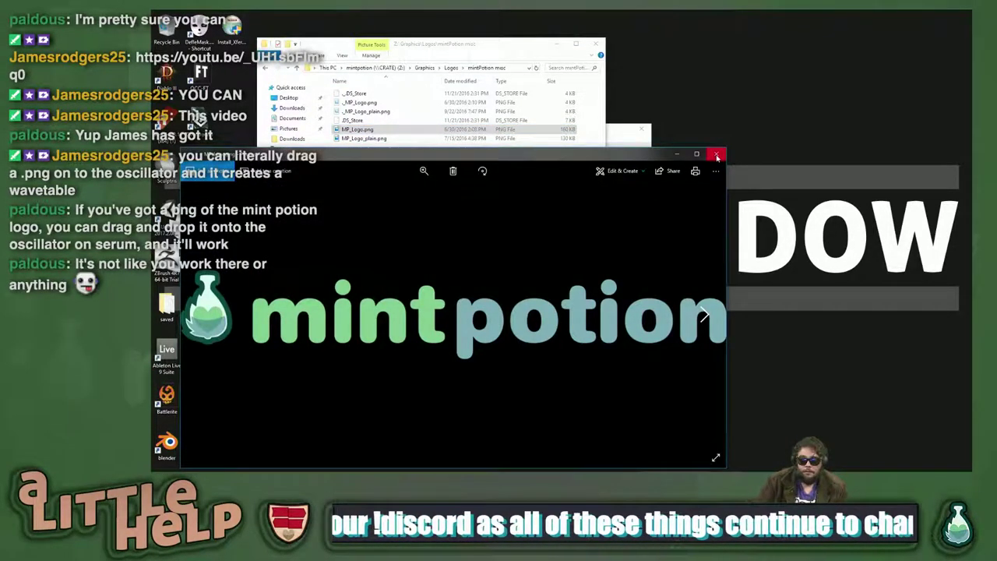
pyautogui.click(715, 155)
pyautogui.click(379, 140)
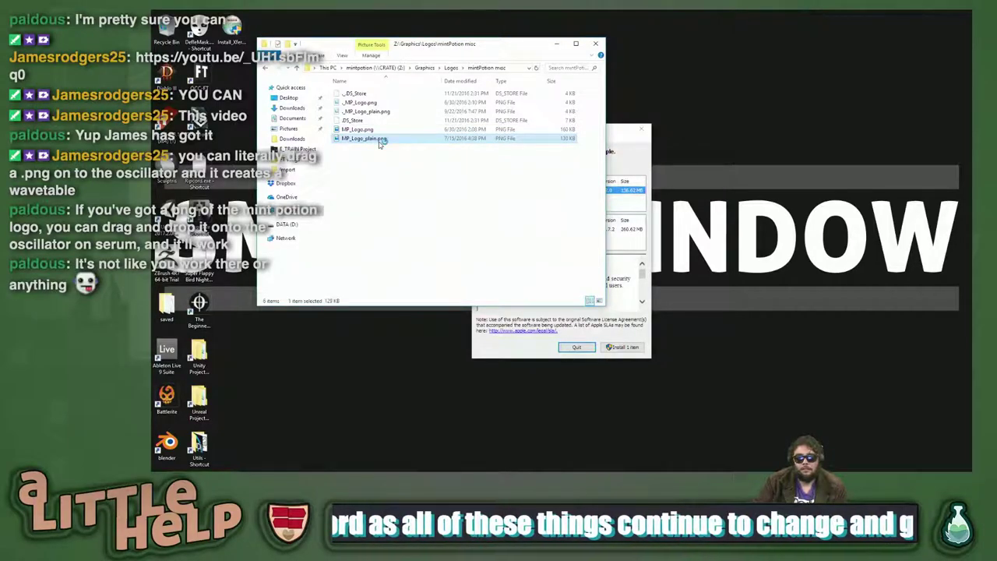
pyautogui.doubleClick(380, 140)
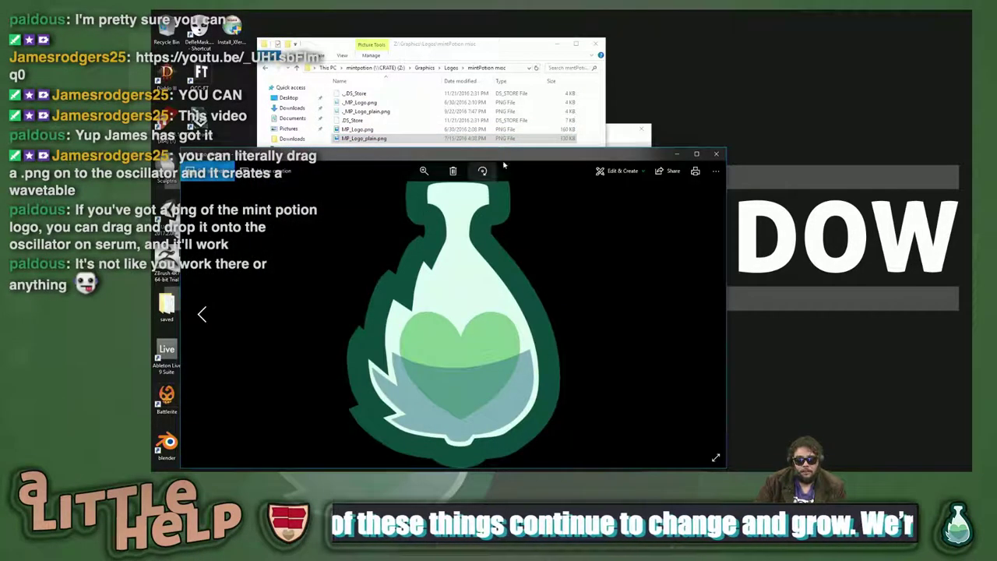
pyautogui.moveTo(513, 156); pyautogui.dragTo(730, 57)
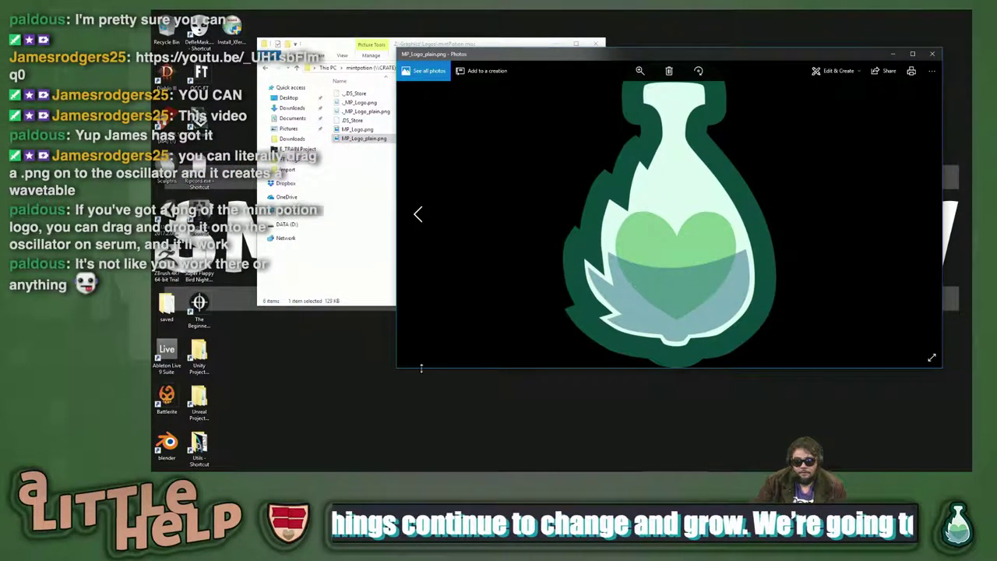
pyautogui.moveTo(401, 370); pyautogui.dragTo(729, 433)
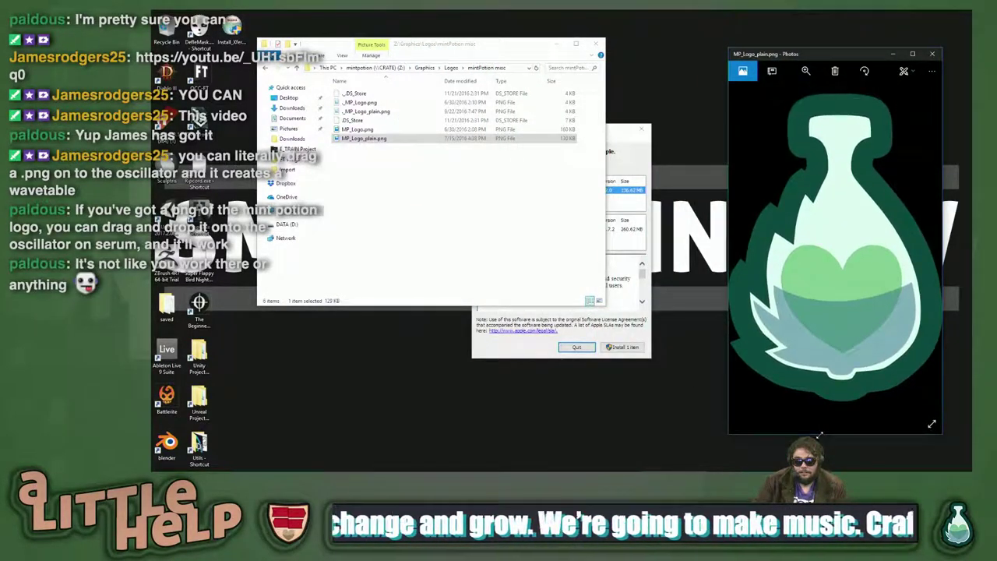
# - Put a copy of MP_Logo_plain.png in an open area of the desktop and close the image viewer and folder windows
pyautogui.moveTo(381, 139); pyautogui.dragTo(343, 429)
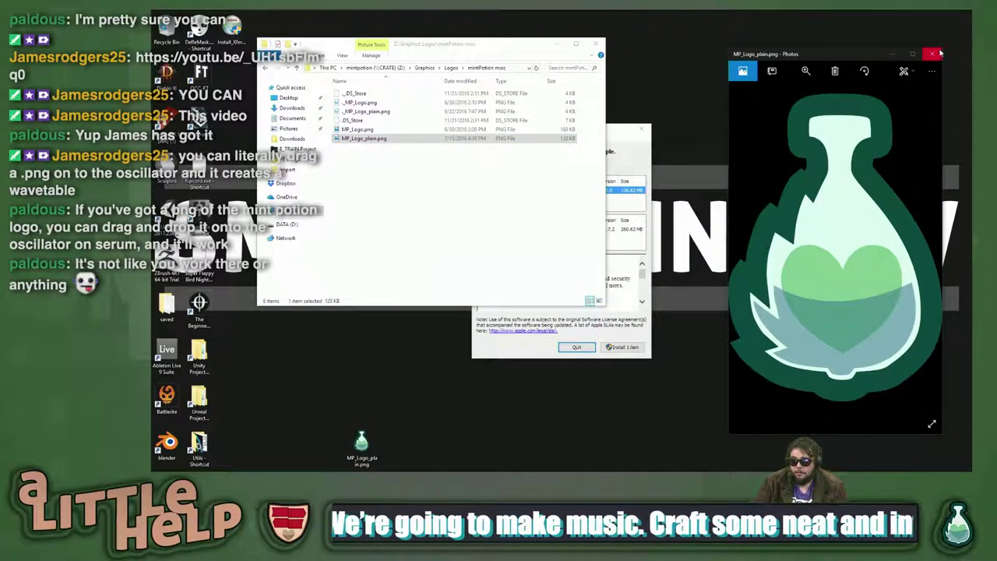
pyautogui.click(933, 54)
pyautogui.click(597, 44)
pyautogui.moveTo(361, 444); pyautogui.dragTo(779, 117)
# - Switch to Ableton Live and rearrange the Live and Serum windows so the logo file on the desktop stays reachable
pyautogui.hotkey('alt', 'Tab')
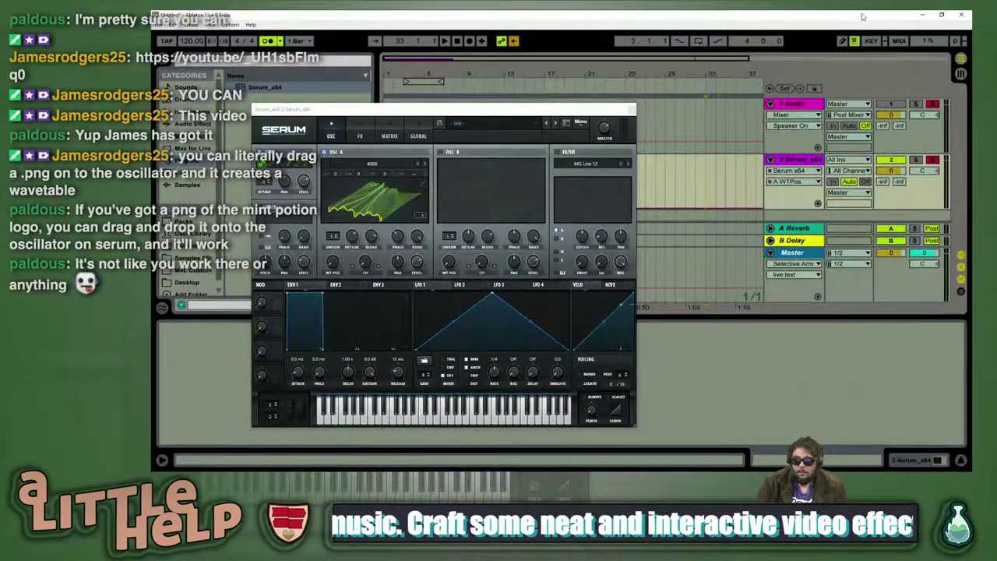
pyautogui.moveTo(879, 16); pyautogui.dragTo(553, 51)
pyautogui.moveTo(504, 109); pyautogui.dragTo(599, 65)
# - Turn on Serum's oscillator B and load MP_Logo_plain.png from the desktop into it as a wavetable
pyautogui.moveTo(785, 120); pyautogui.dragTo(599, 150)
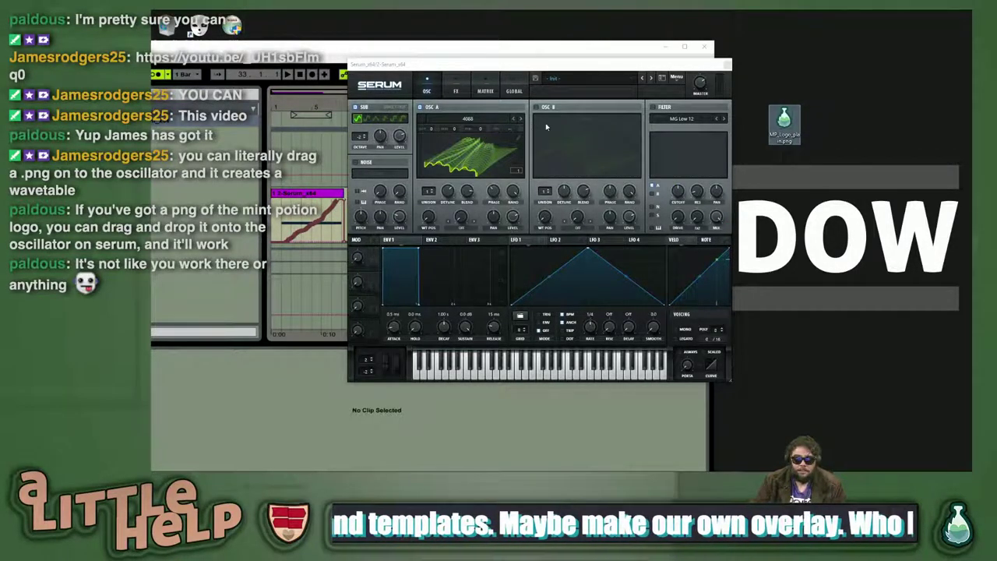
pyautogui.click(551, 165)
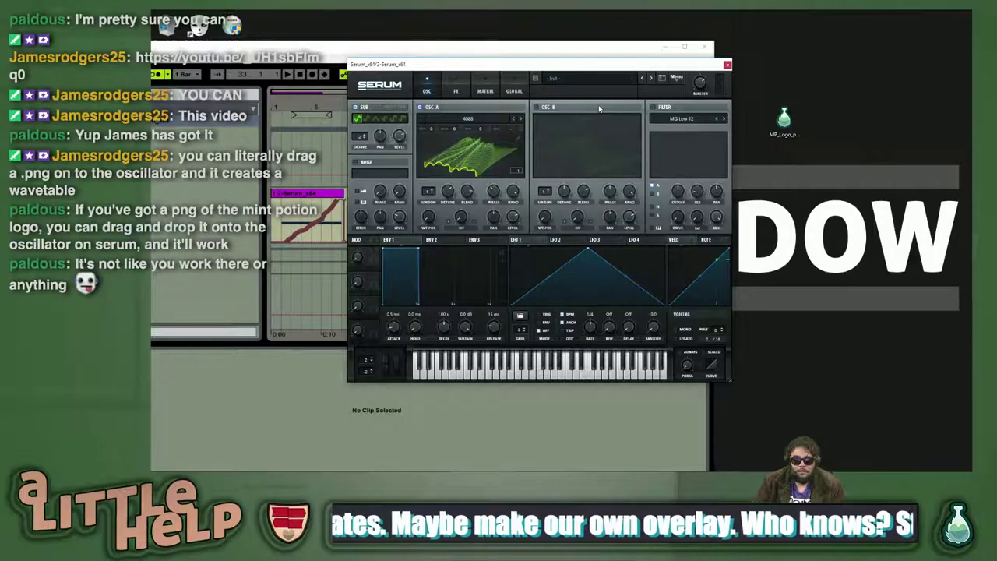
pyautogui.click(537, 108)
pyautogui.moveTo(784, 121); pyautogui.dragTo(596, 167)
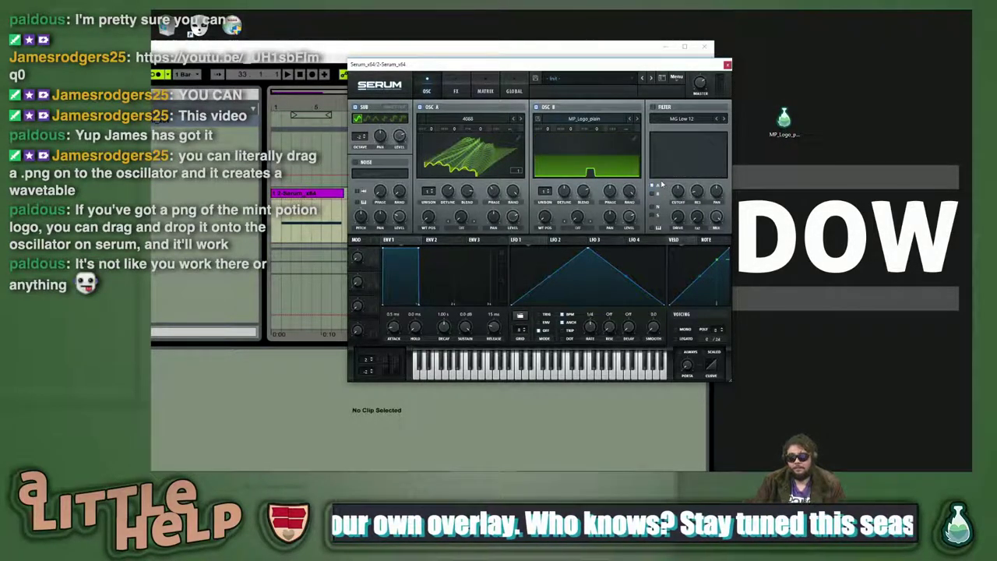
# - Turn off oscillator A and the sub oscillator, and move oscillator B's wavetable position to frame 29, shown in 3D
pyautogui.click(421, 109)
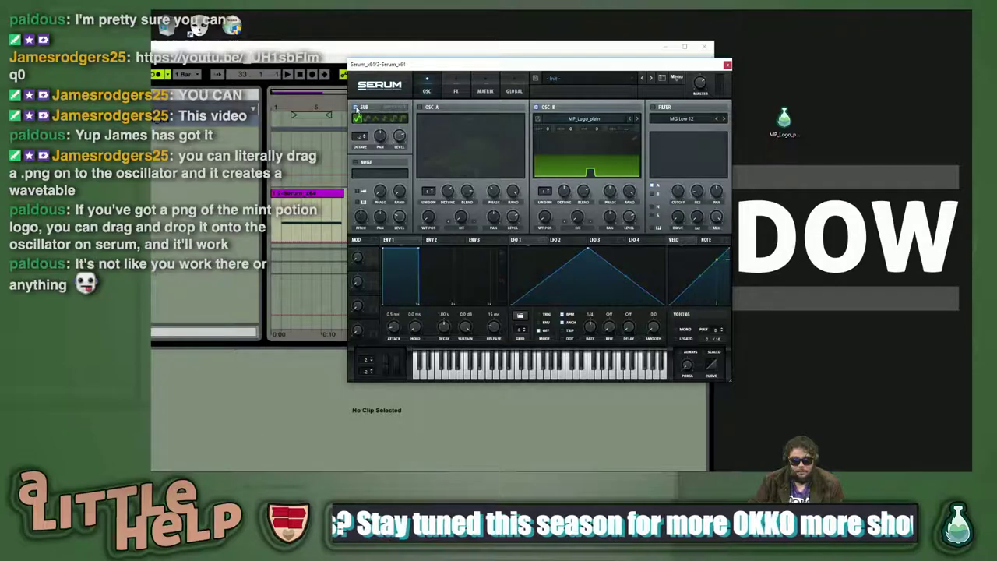
pyautogui.click(355, 108)
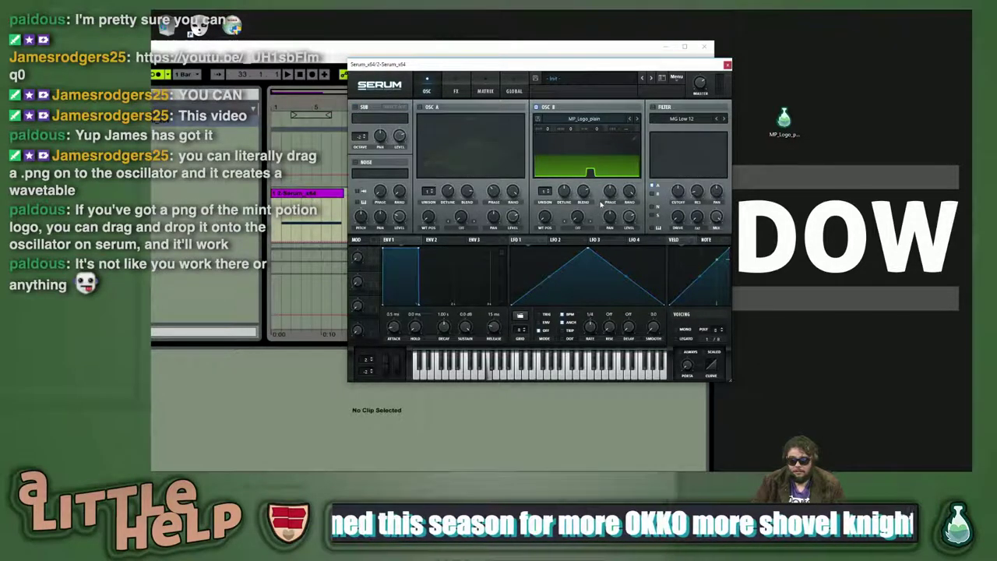
pyautogui.moveTo(551, 221)
pyautogui.mouseDown()
pyautogui.moveTo(552, 199)
pyautogui.moveTo(547, 228)
pyautogui.mouseUp()
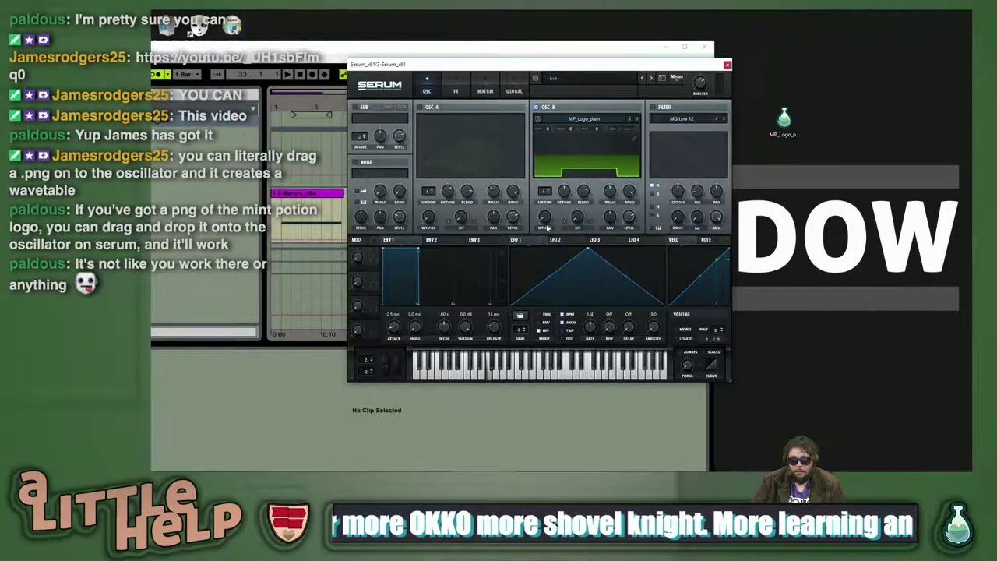
pyautogui.click(585, 160)
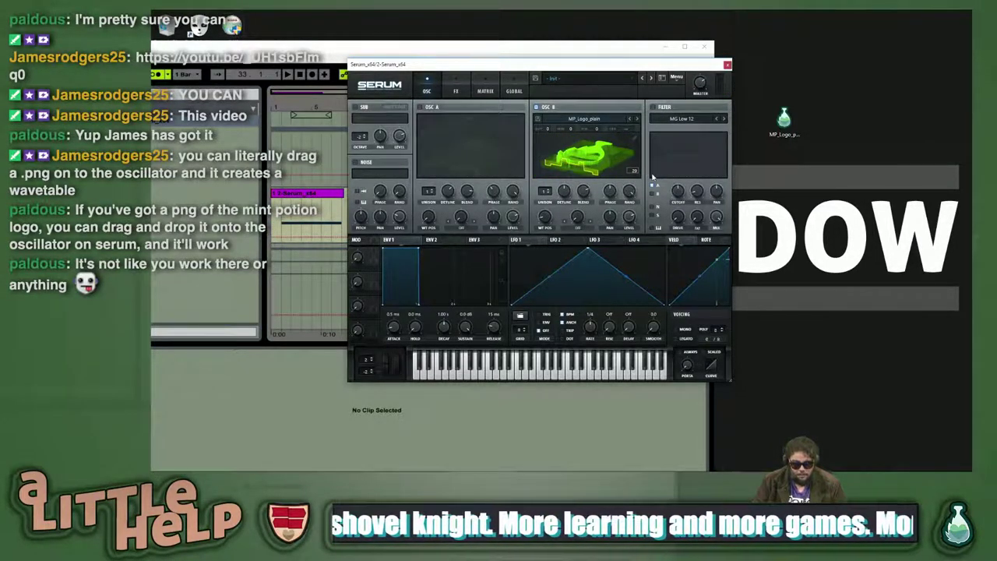
# - Launch the Windows Magnifier and place its lens window over the upper part of Serum, clear of the oscillator knobs
pyautogui.press('super')
pyautogui.write('magn')
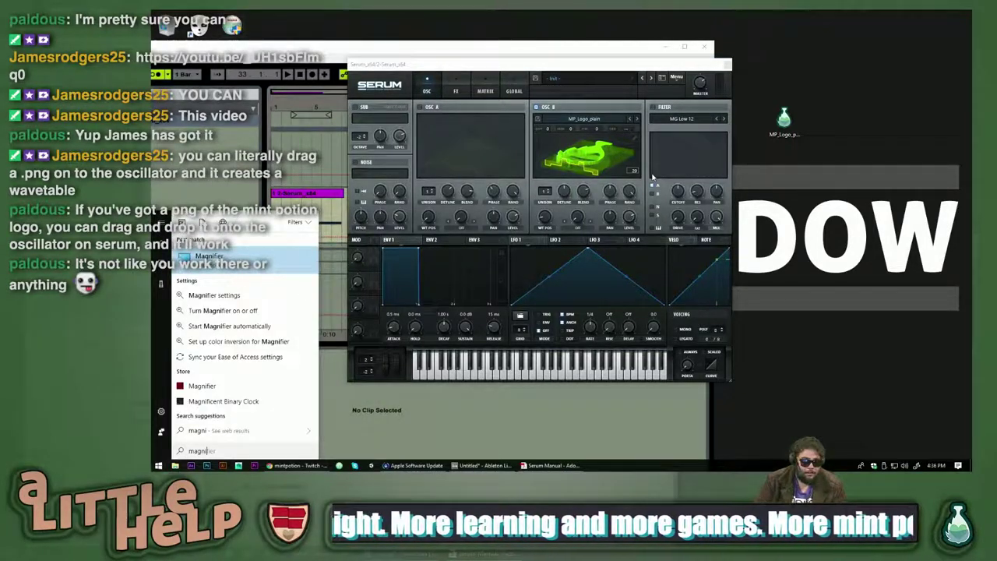
pyautogui.write('i')
pyautogui.press('Return')
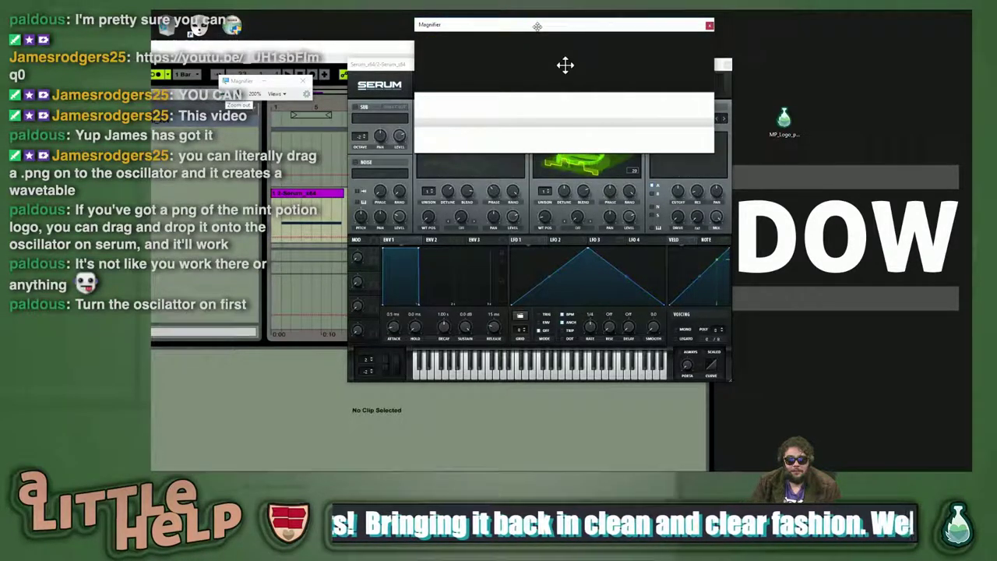
pyautogui.moveTo(565, 71); pyautogui.dragTo(561, 15)
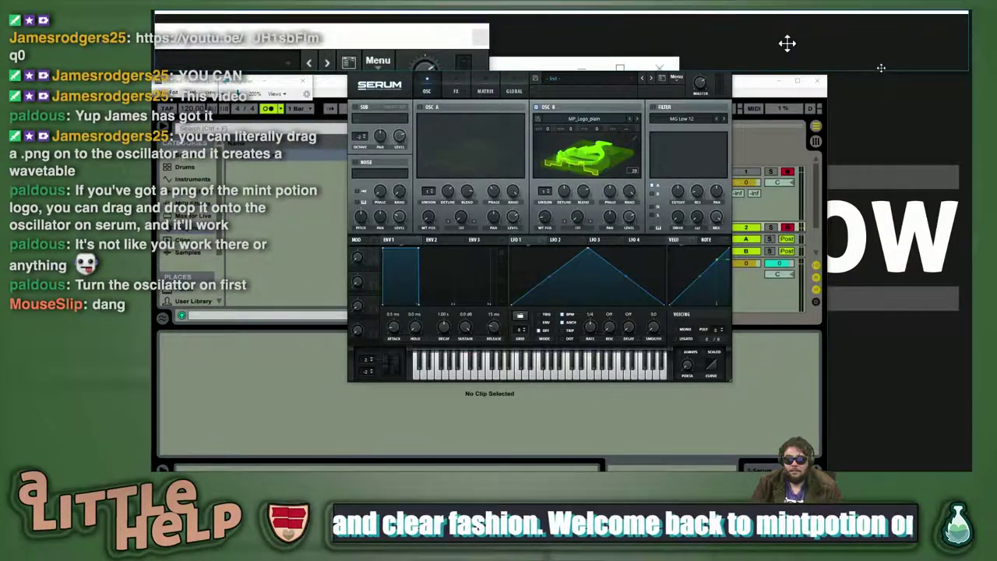
pyautogui.moveTo(717, 22); pyautogui.dragTo(628, 123)
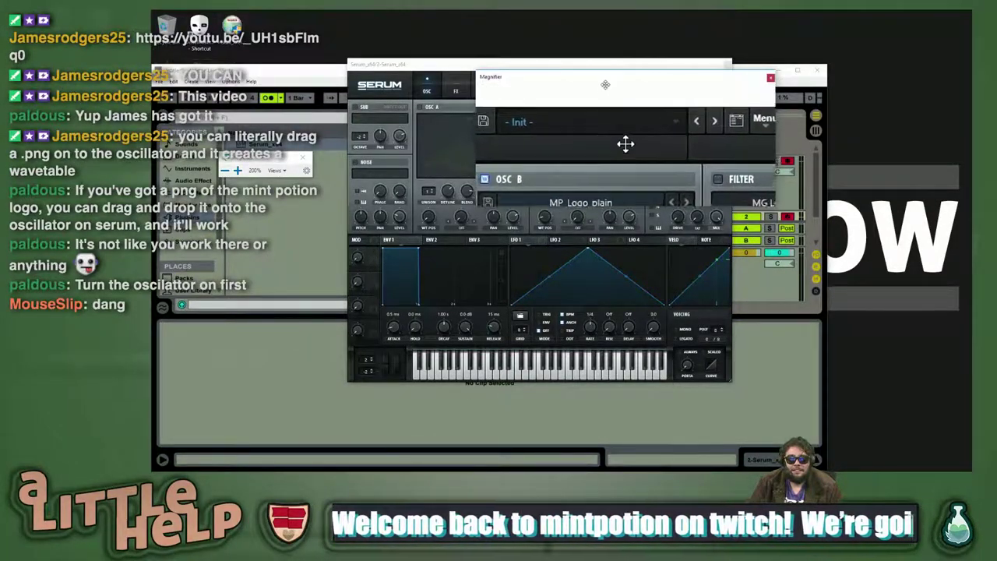
pyautogui.moveTo(605, 76); pyautogui.dragTo(553, 27)
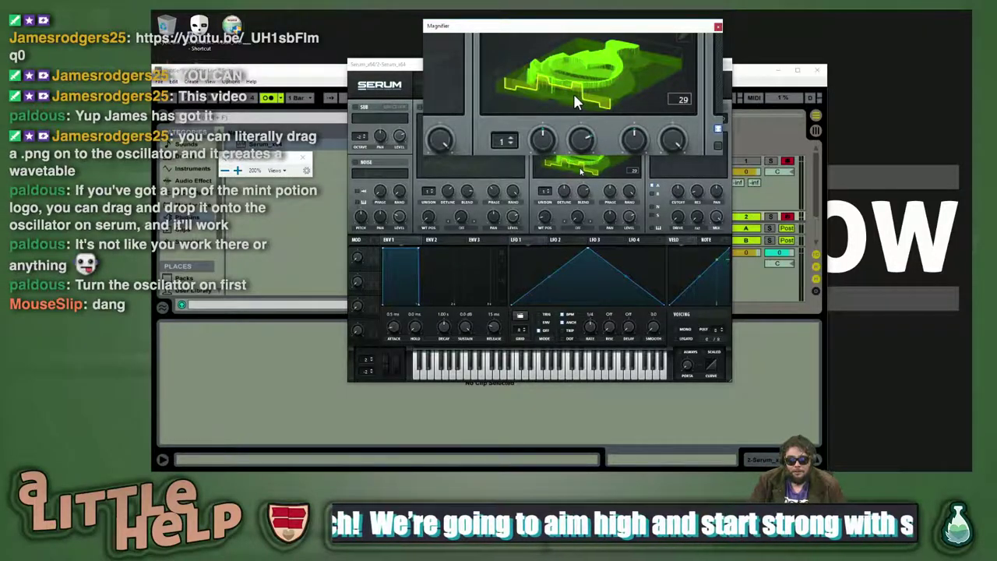
# - Move oscillator B's wavetable position to frame 132 and set its warp mode to FM (from A)
pyautogui.moveTo(545, 217); pyautogui.dragTo(562, 188)
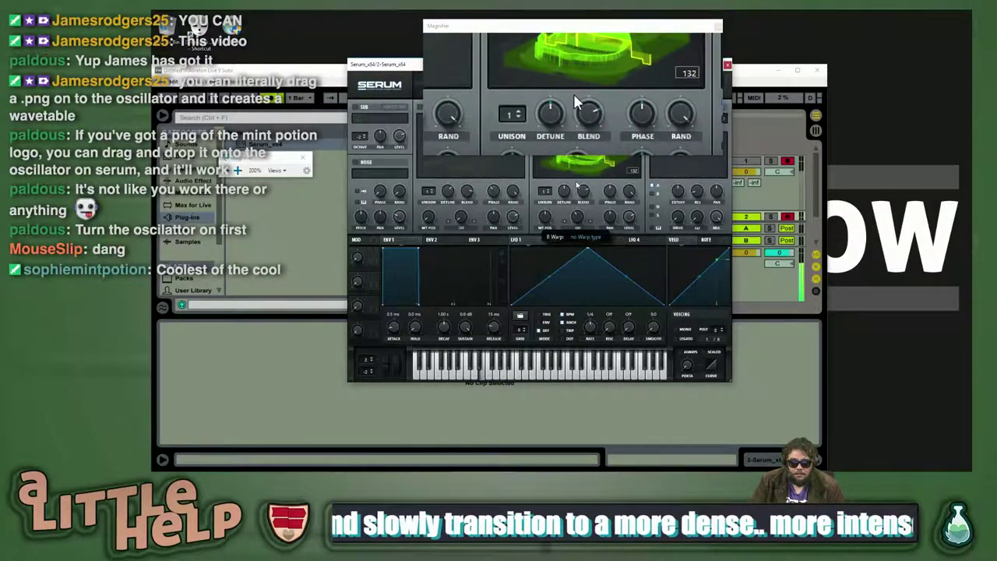
pyautogui.click(578, 228)
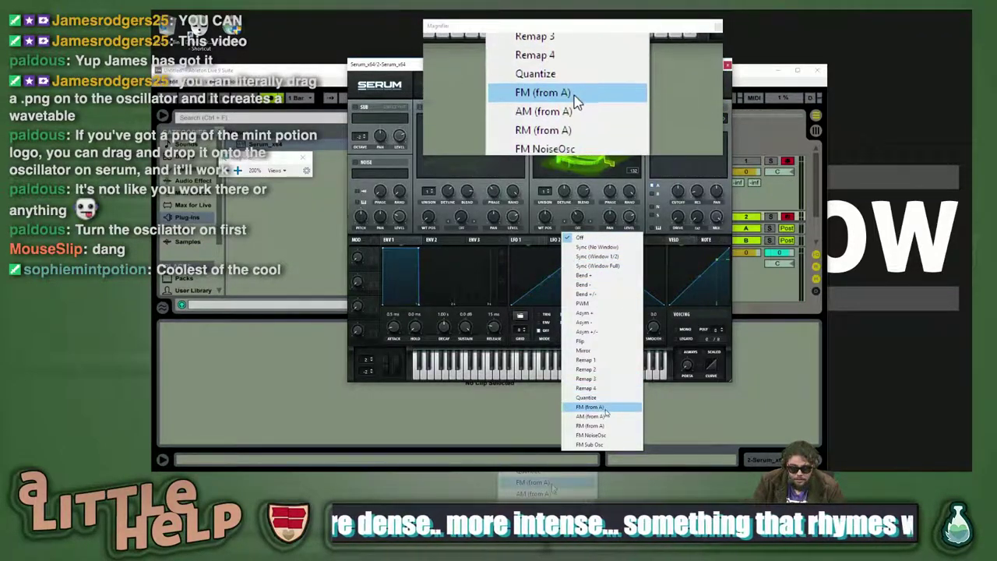
pyautogui.click(615, 409)
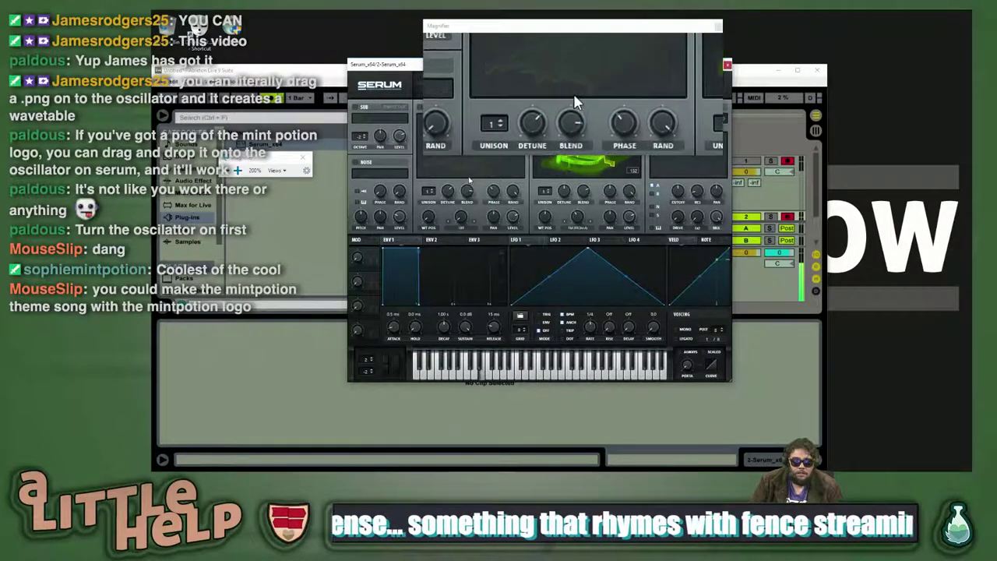
# - Turn oscillator A back on and park the Magnifier lens in the upper corner of the desktop, away from Serum's oscillators
pyautogui.moveTo(496, 27); pyautogui.dragTo(492, 207)
pyautogui.click(420, 107)
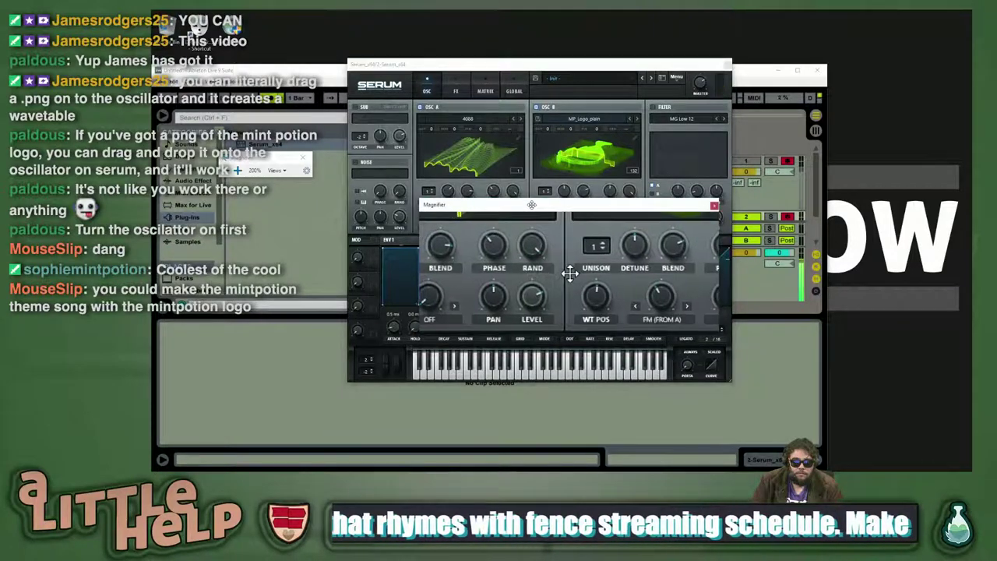
pyautogui.moveTo(568, 205); pyautogui.dragTo(654, 317)
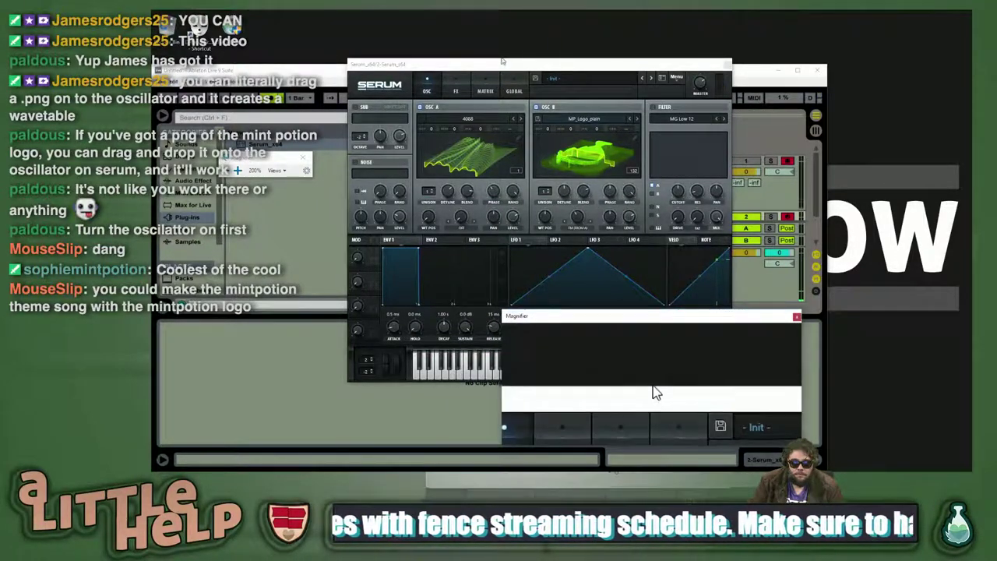
pyautogui.click(502, 65)
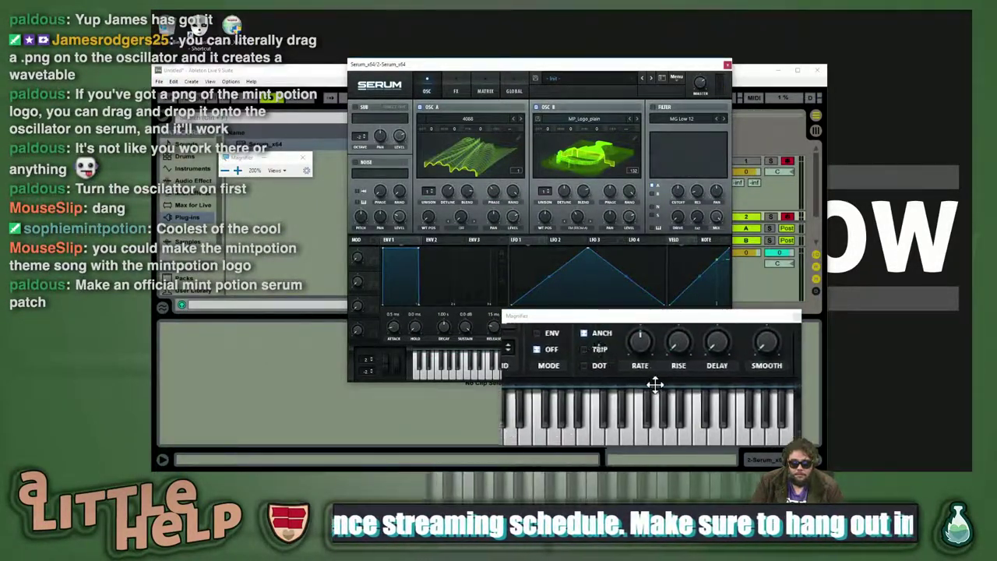
pyautogui.moveTo(599, 314); pyautogui.dragTo(825, 17)
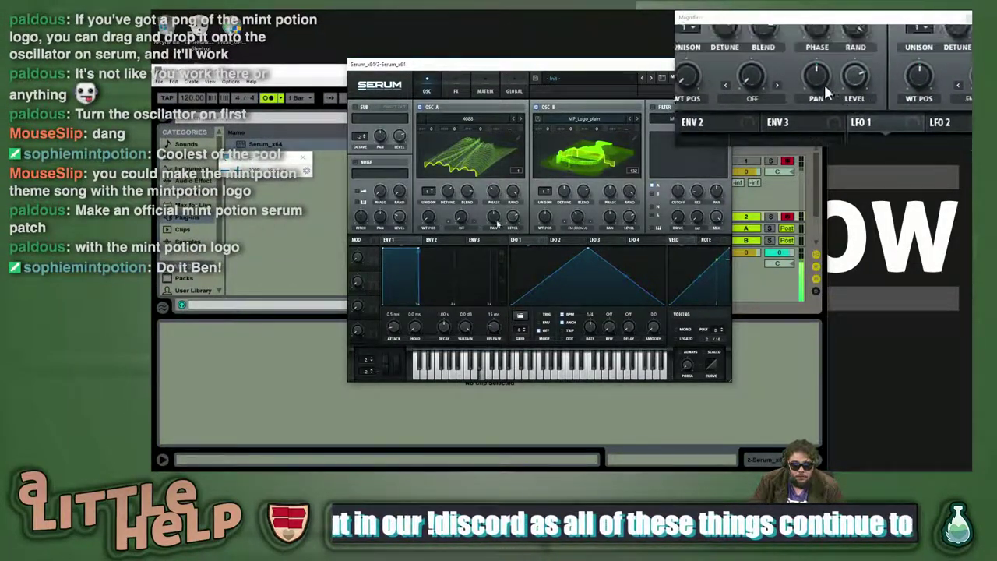
# - Adjust oscillator A's level and oscillator B's unison blend, with the sub oscillator turned on
pyautogui.moveTo(511, 220); pyautogui.dragTo(512, 190)
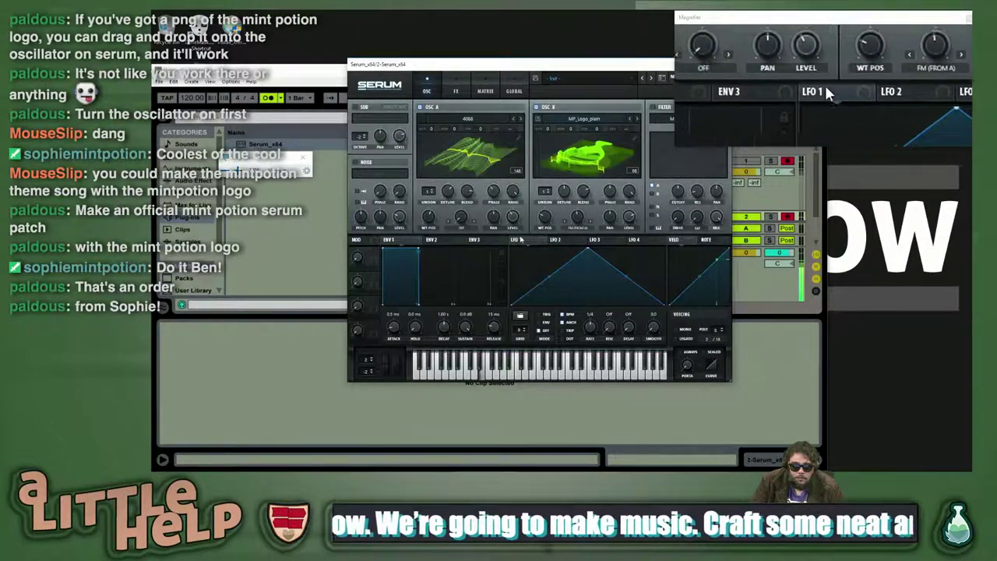
pyautogui.click(355, 107)
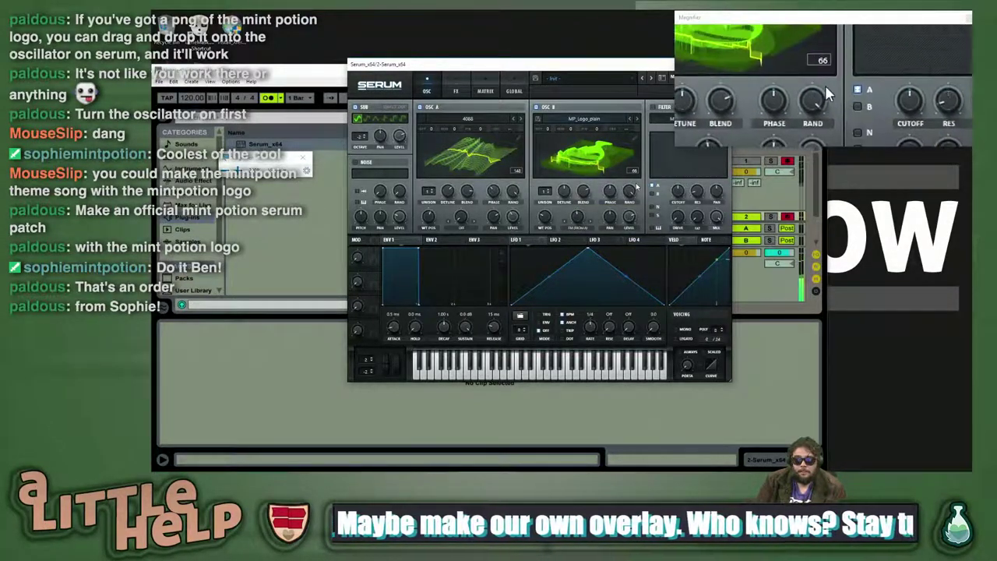
pyautogui.moveTo(597, 65); pyautogui.dragTo(490, 56)
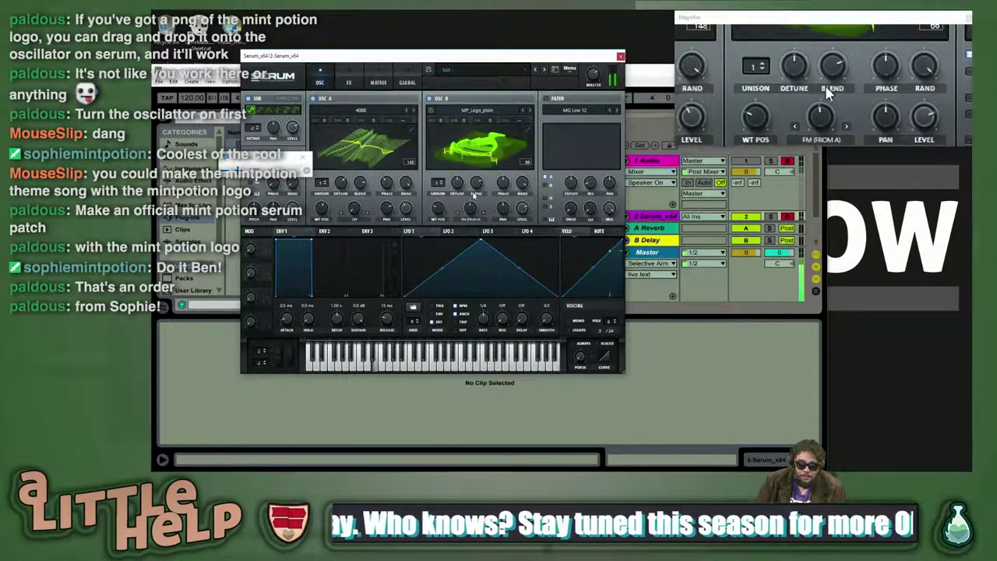
pyautogui.moveTo(477, 185)
pyautogui.mouseDown()
pyautogui.moveTo(478, 204)
pyautogui.moveTo(476, 194)
pyautogui.mouseUp()
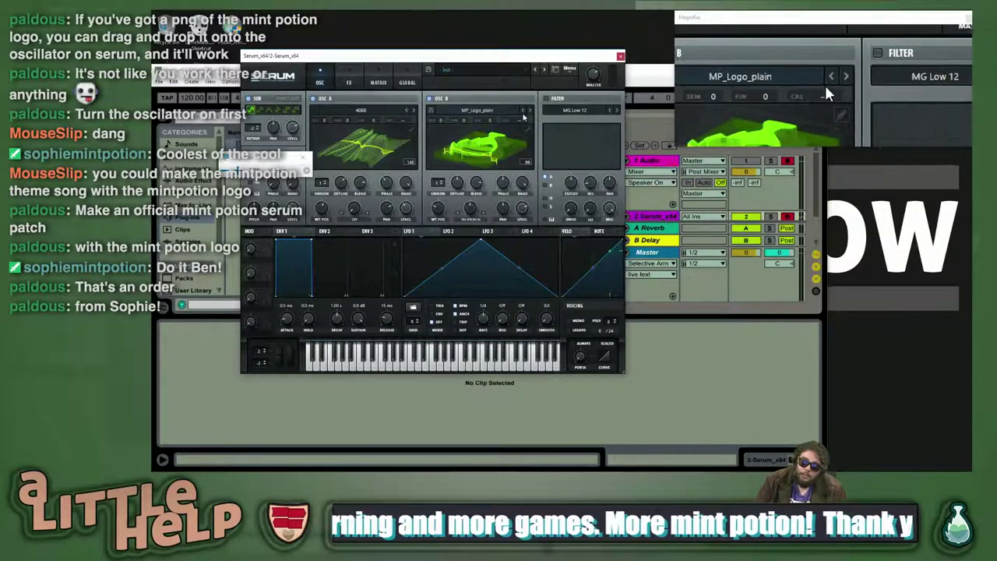
# - Save oscillator B's wavetable as the WAV file MP_Logo in Serum's User tables folder
pyautogui.click(430, 111)
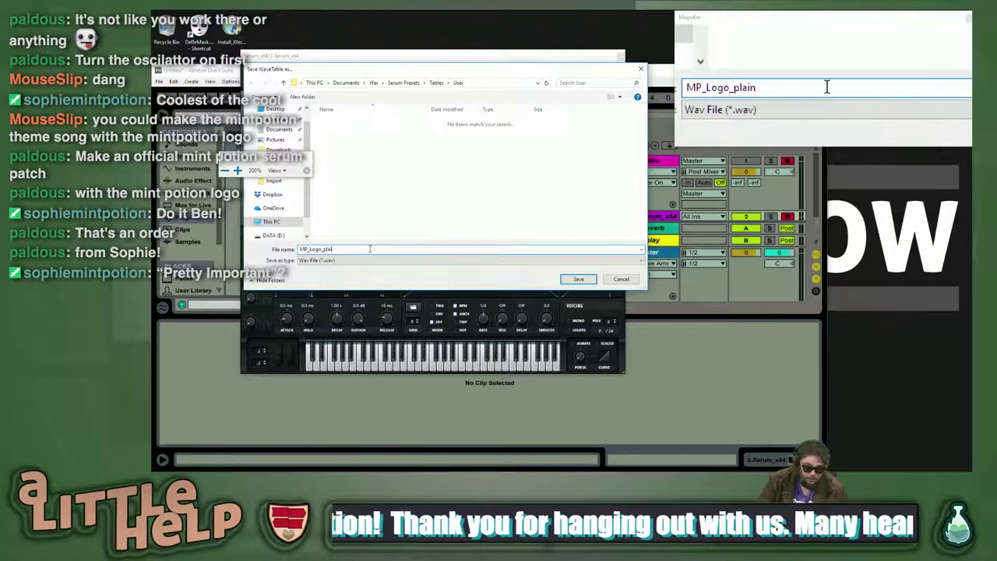
pyautogui.click(578, 279)
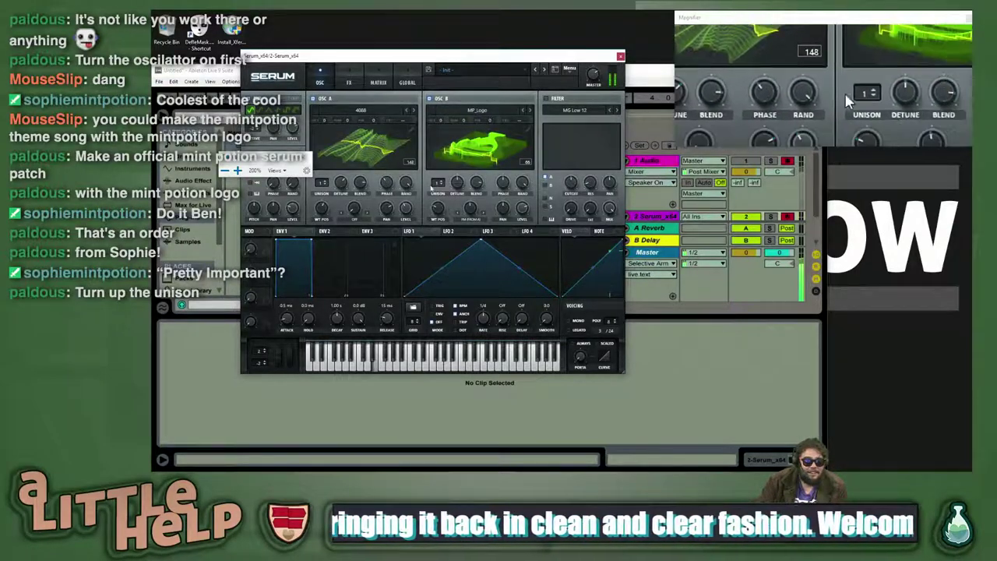
# - Set oscillator B's unison to 6 voices and adjust its detune and wavetable position
pyautogui.click(441, 182)
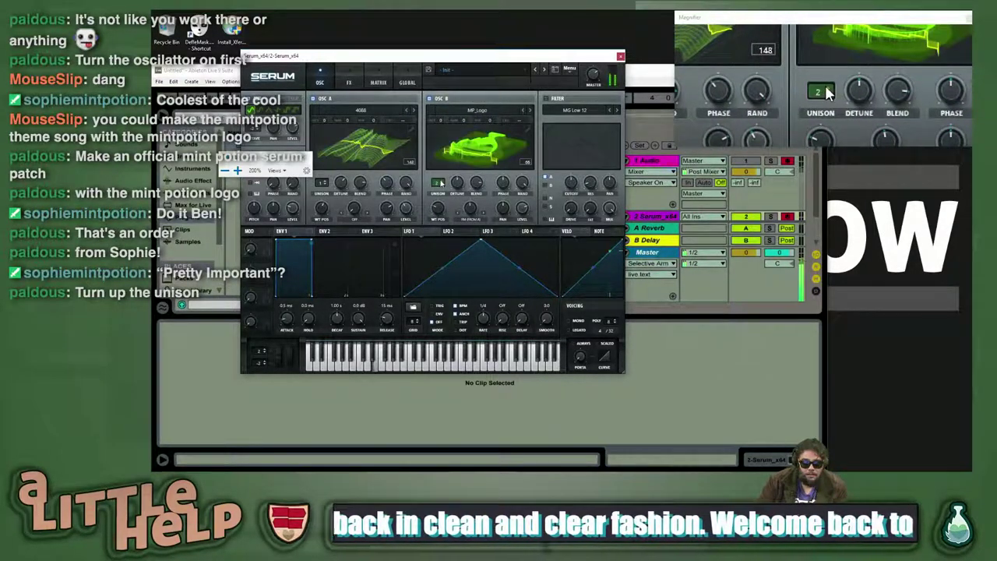
pyautogui.moveTo(437, 184); pyautogui.dragTo(434, 164)
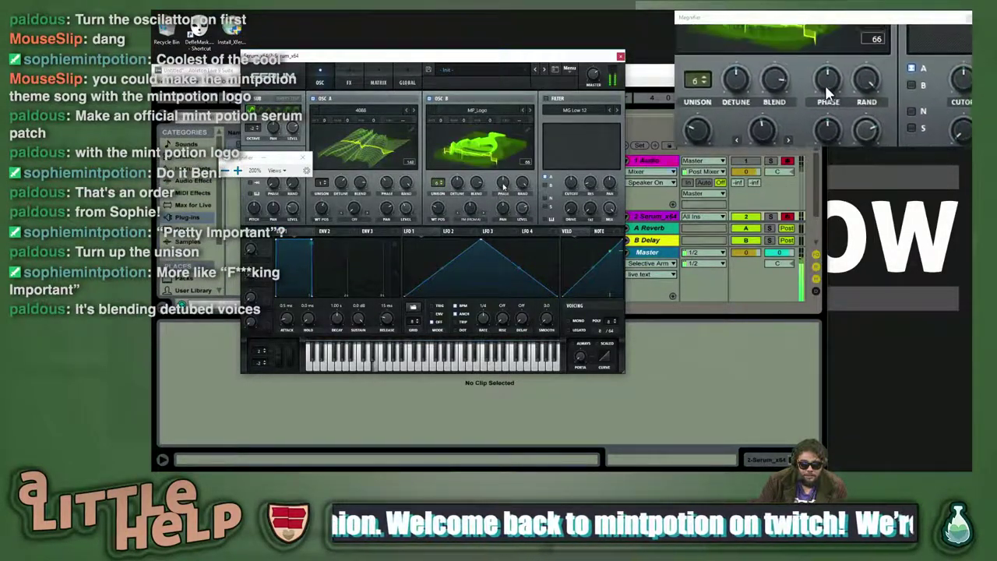
pyautogui.moveTo(457, 178); pyautogui.dragTo(441, 204)
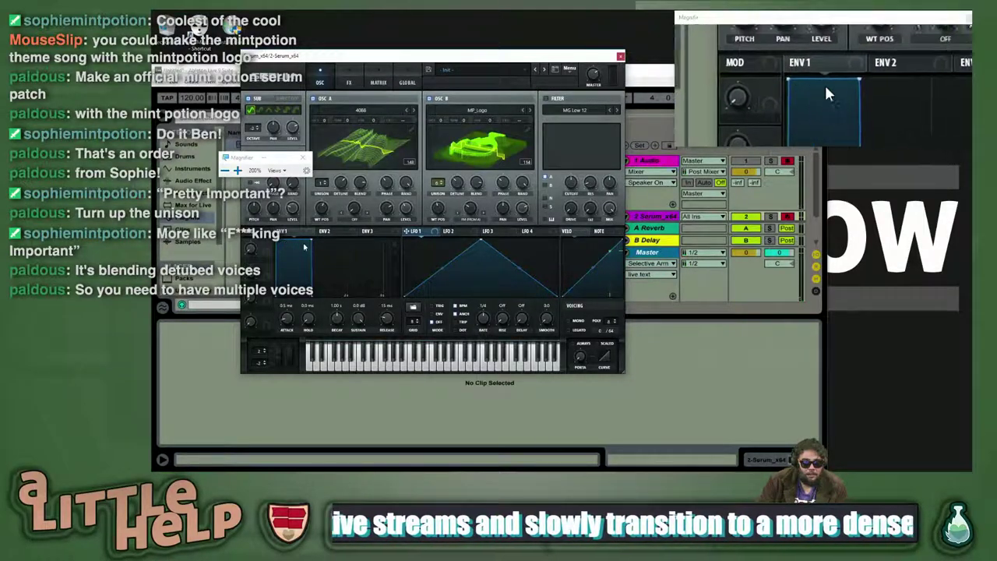
# - Set envelope 1's attack to 1.00 s
pyautogui.moveTo(290, 318); pyautogui.dragTo(294, 282)
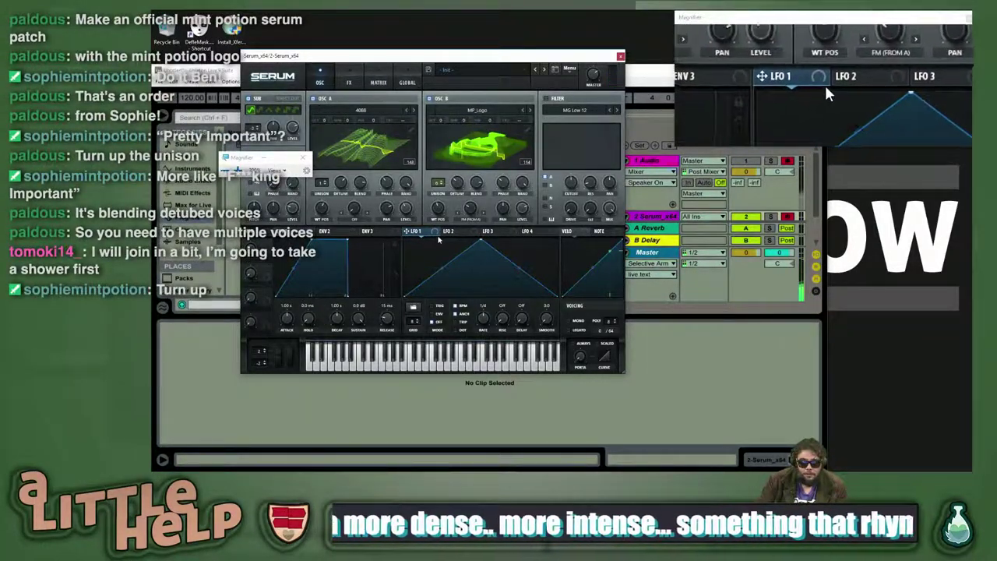
# - Assign LFO 1 to oscillator B's FM (from A) amount with an adjusted depth, and LFO 2 to its wavetable position
pyautogui.rightClick(454, 279)
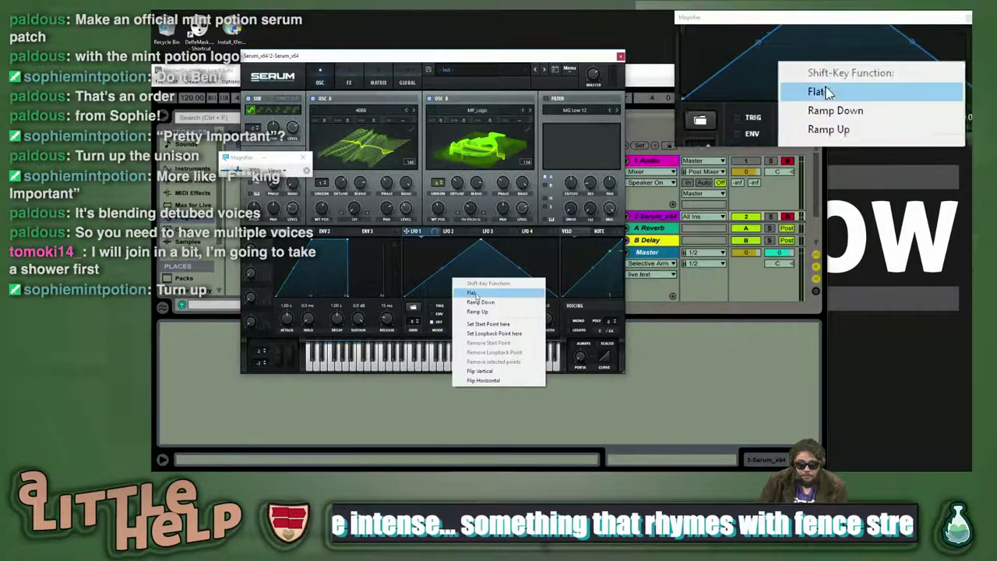
pyautogui.click(441, 245)
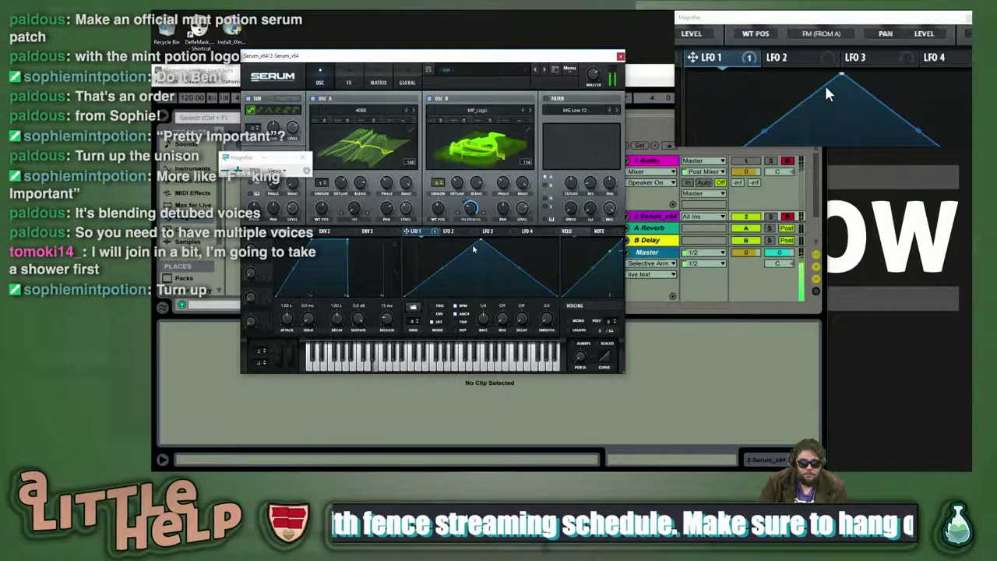
pyautogui.moveTo(463, 200); pyautogui.dragTo(463, 201)
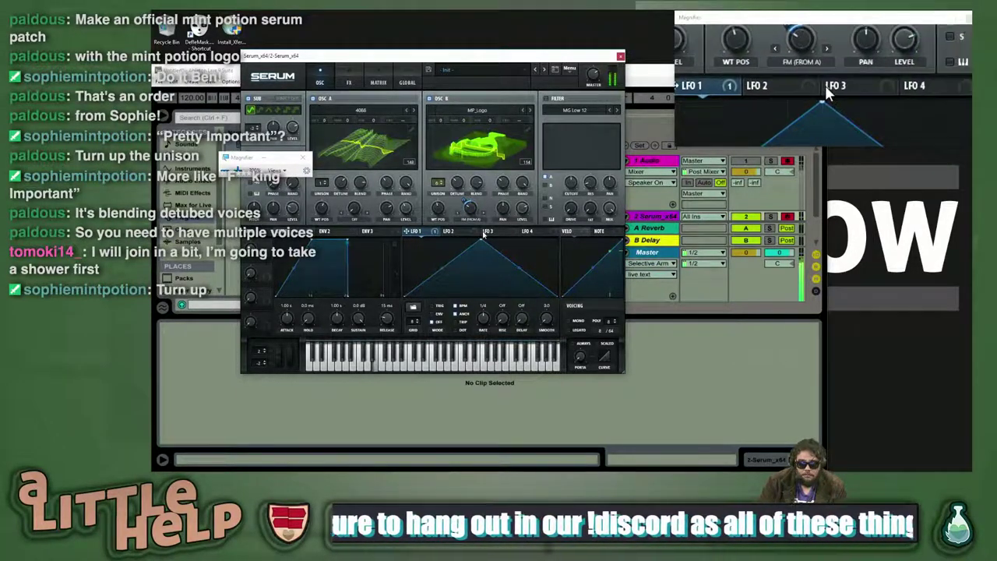
pyautogui.moveTo(477, 234); pyautogui.dragTo(437, 209)
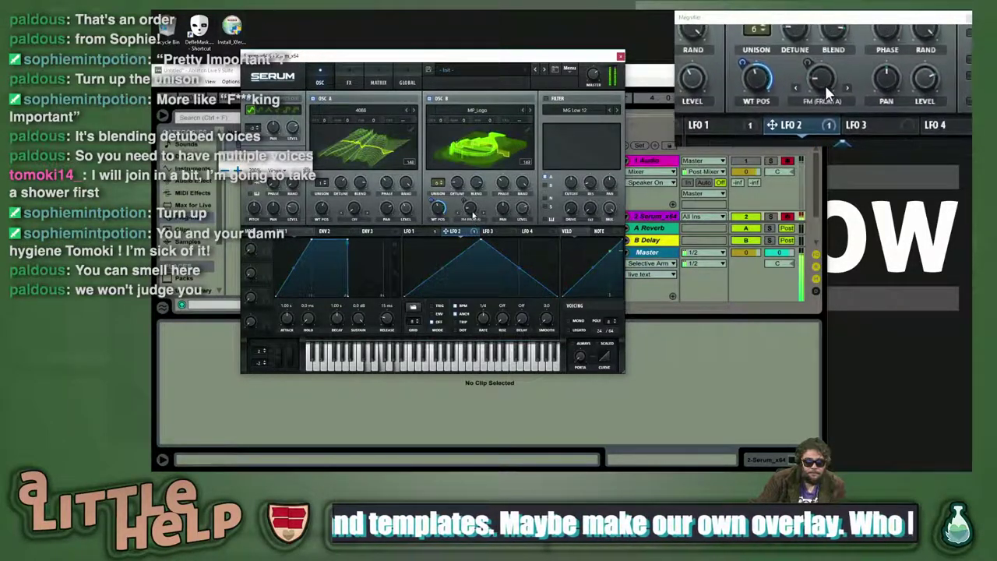
# - Set oscillator B's warp mode to Off
pyautogui.click(475, 221)
pyautogui.click(475, 228)
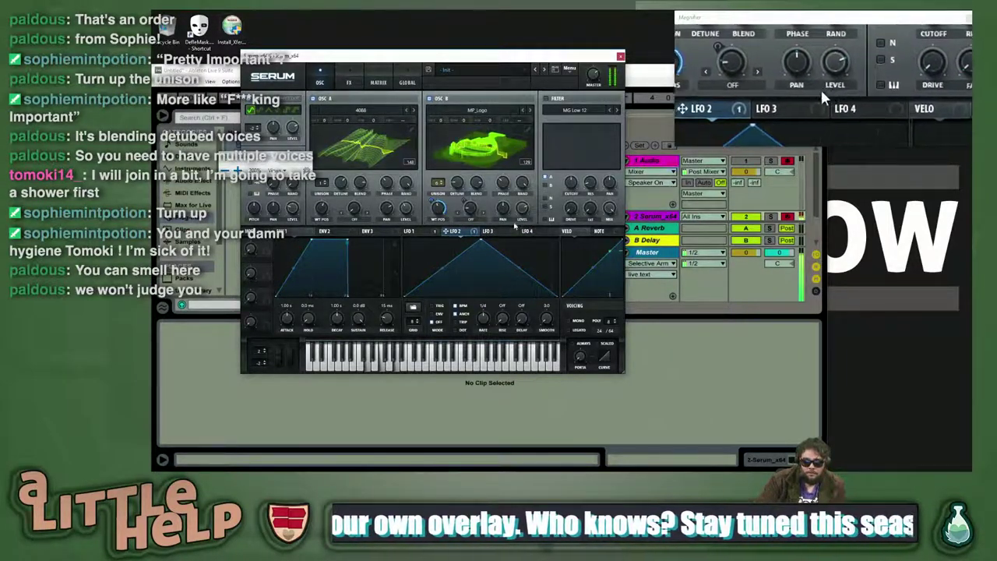
# - Reshape LFO 2's triangle with a short dip near its start and a gradual slope over its second half
pyautogui.moveTo(496, 262); pyautogui.dragTo(421, 232)
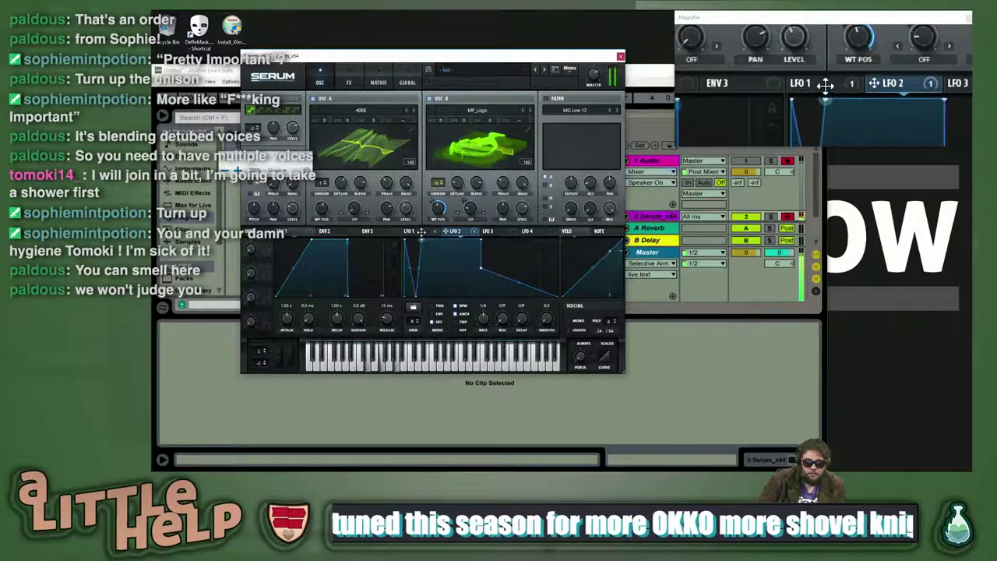
pyautogui.rightClick(455, 286)
pyautogui.click(450, 282)
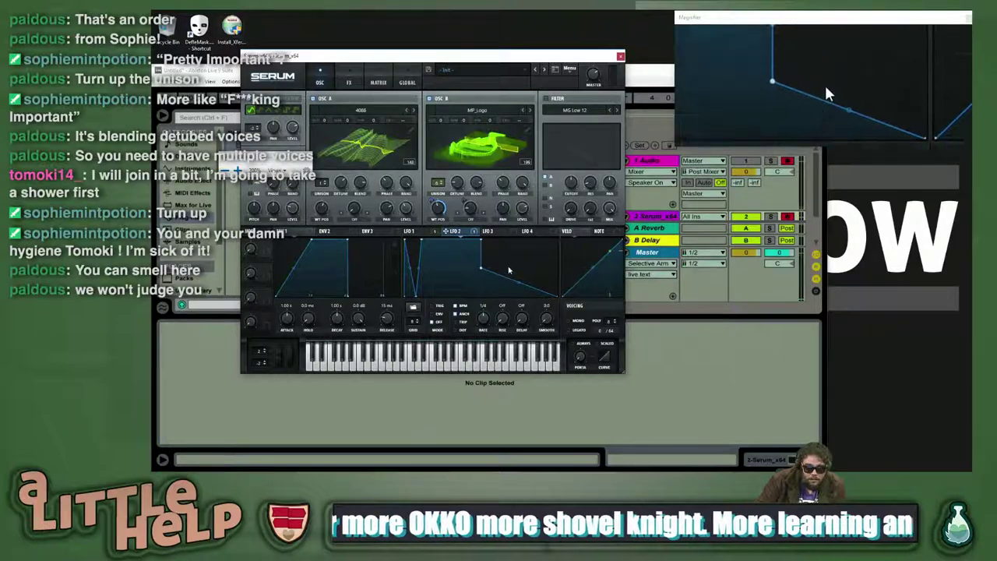
pyautogui.moveTo(415, 297); pyautogui.dragTo(415, 266)
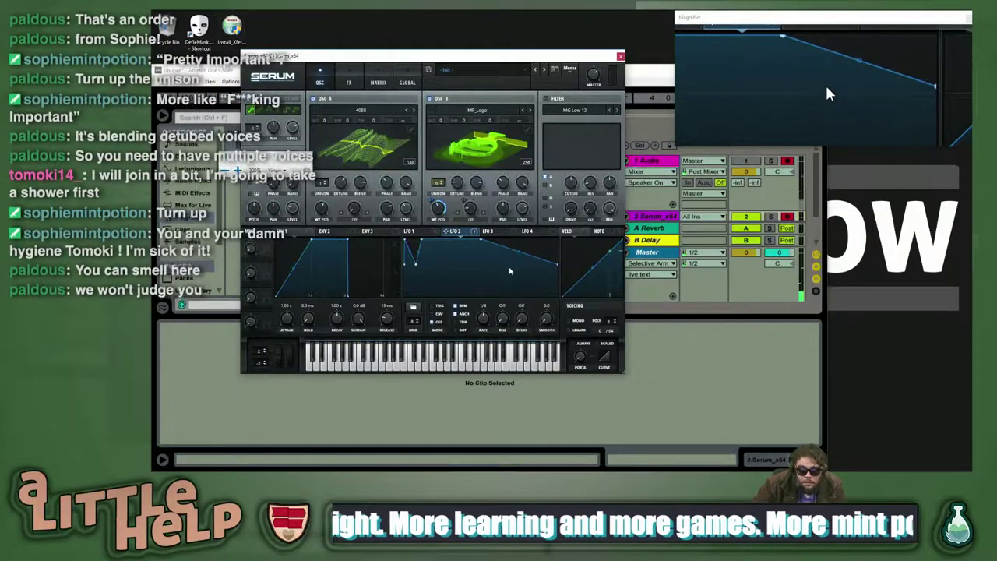
pyautogui.rightClick(520, 268)
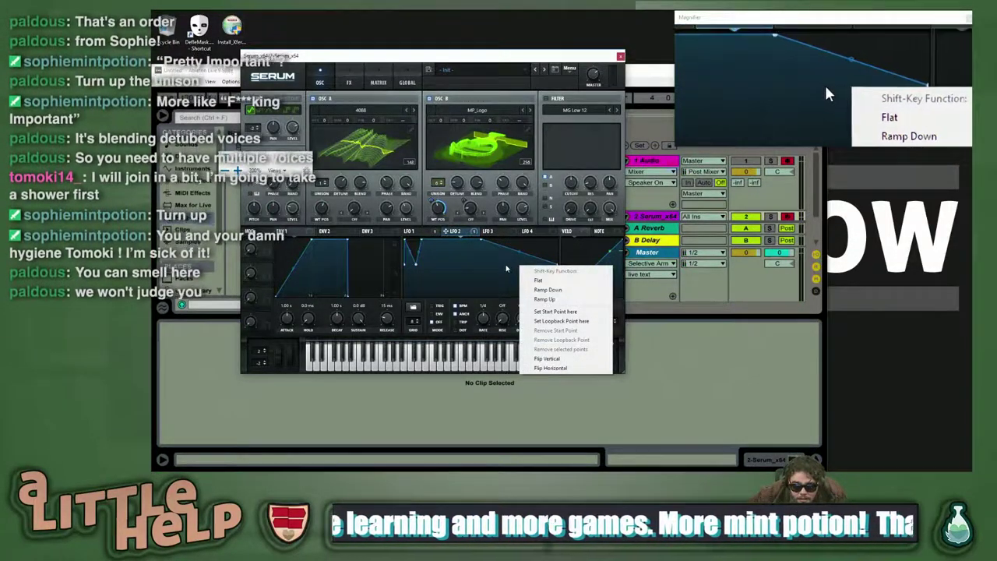
pyautogui.click(506, 268)
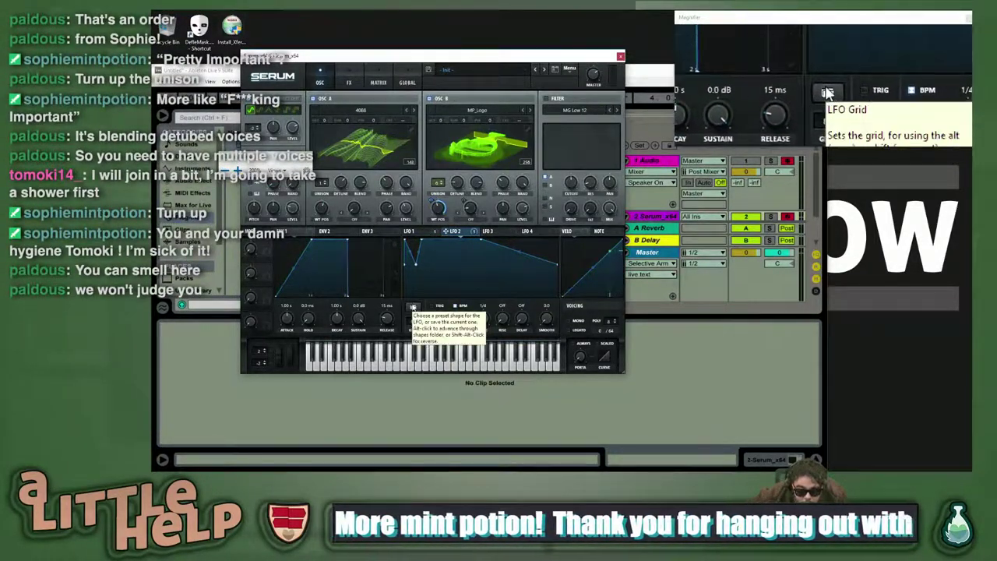
pyautogui.click(413, 308)
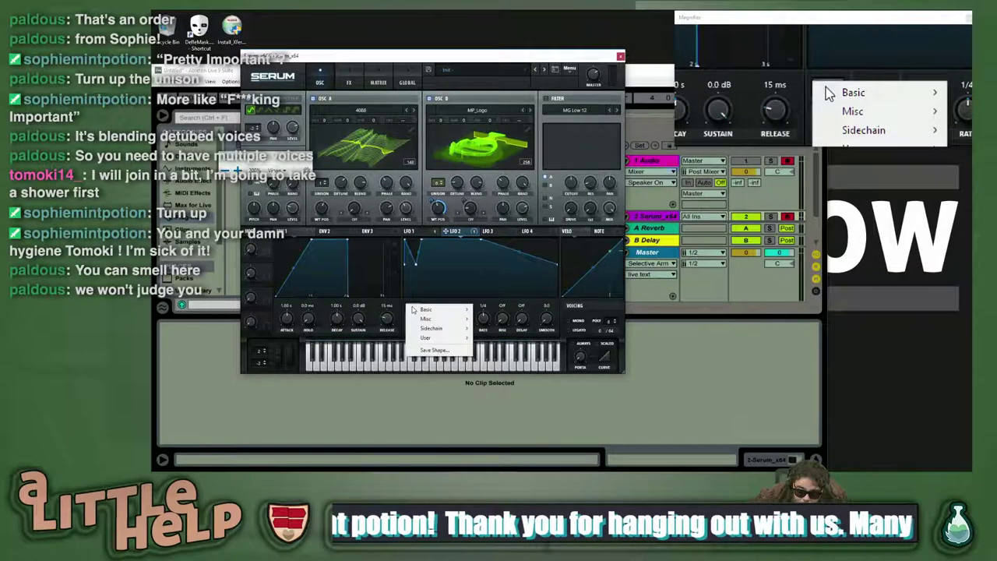
pyautogui.click(461, 292)
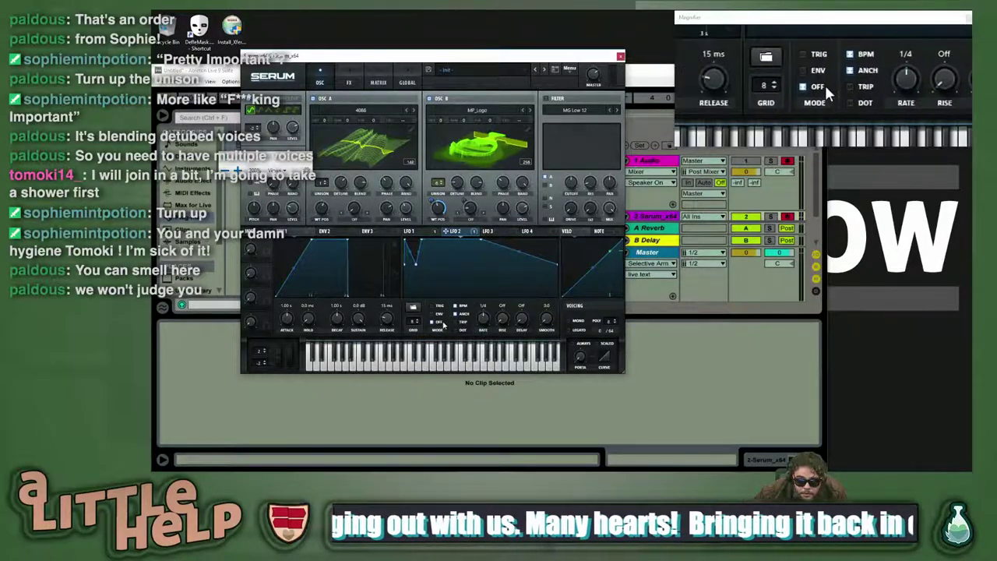
# - Set LFO 2 to trigger mode with a rate of 1/2
pyautogui.click(439, 309)
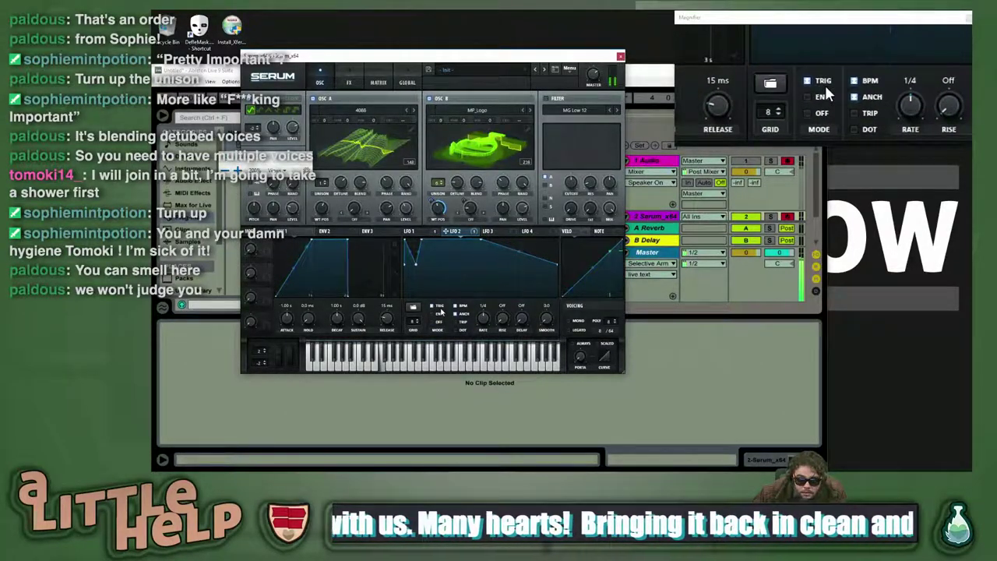
pyautogui.moveTo(477, 313); pyautogui.dragTo(484, 341)
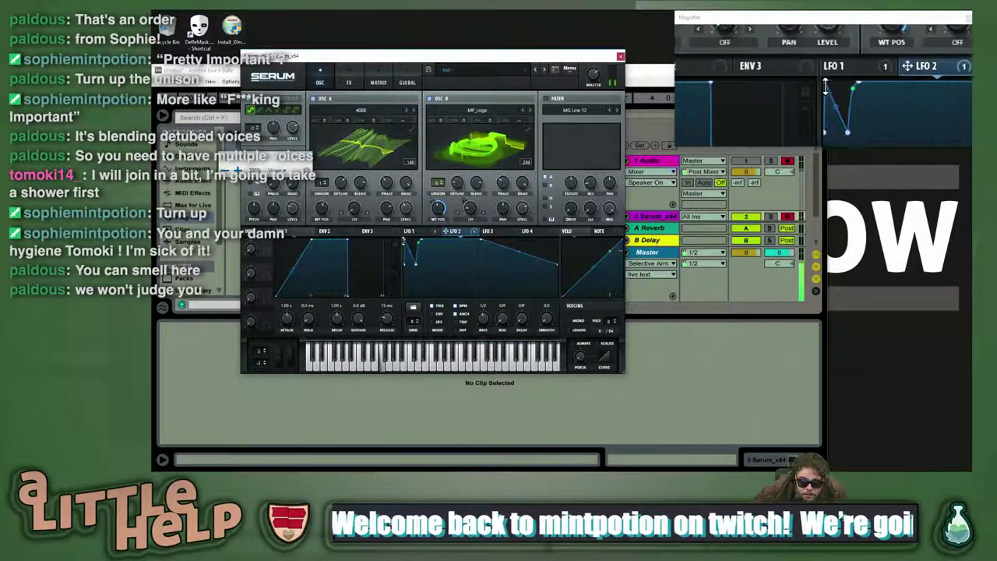
# - Add and move points on LFO 2's curve to form a stepped dip, a central plateau and a narrow late spike
pyautogui.moveTo(423, 240); pyautogui.dragTo(457, 285)
pyautogui.doubleClick(443, 268)
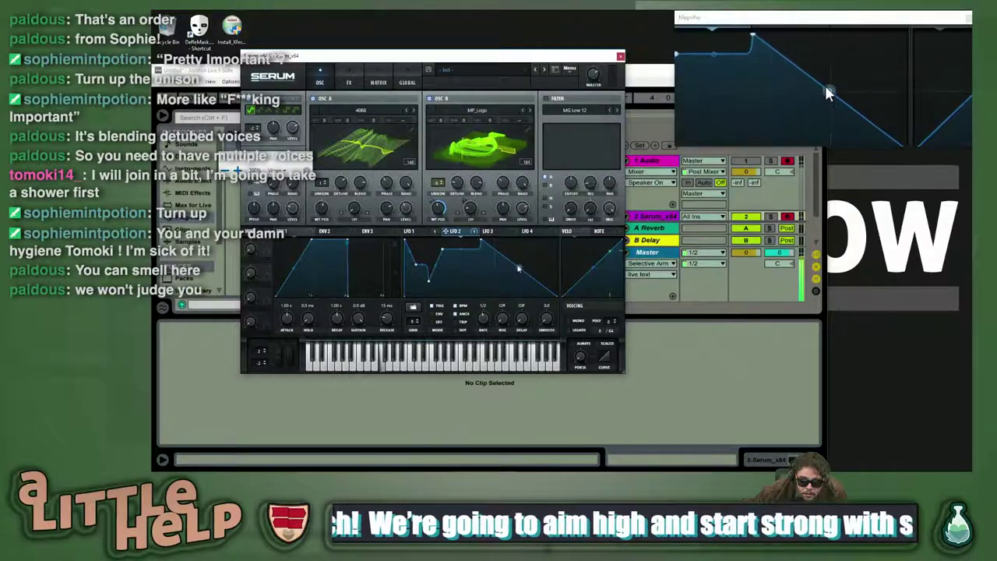
pyautogui.moveTo(502, 267); pyautogui.dragTo(459, 286)
pyautogui.doubleClick(511, 278)
pyautogui.doubleClick(491, 271)
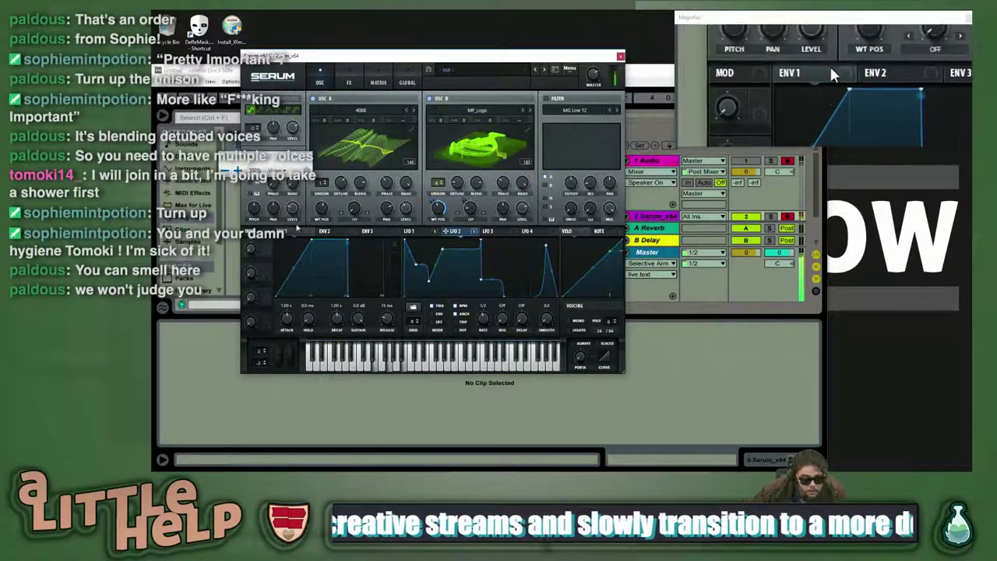
# - Set the sub oscillator to the square waveform and lengthen envelope 1's release
pyautogui.click(287, 111)
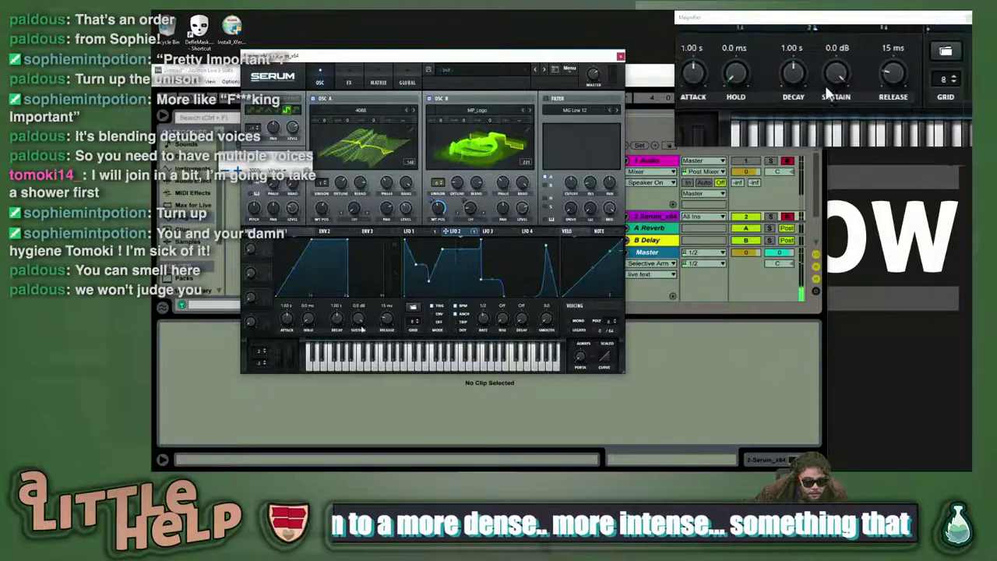
pyautogui.moveTo(350, 294); pyautogui.dragTo(390, 296)
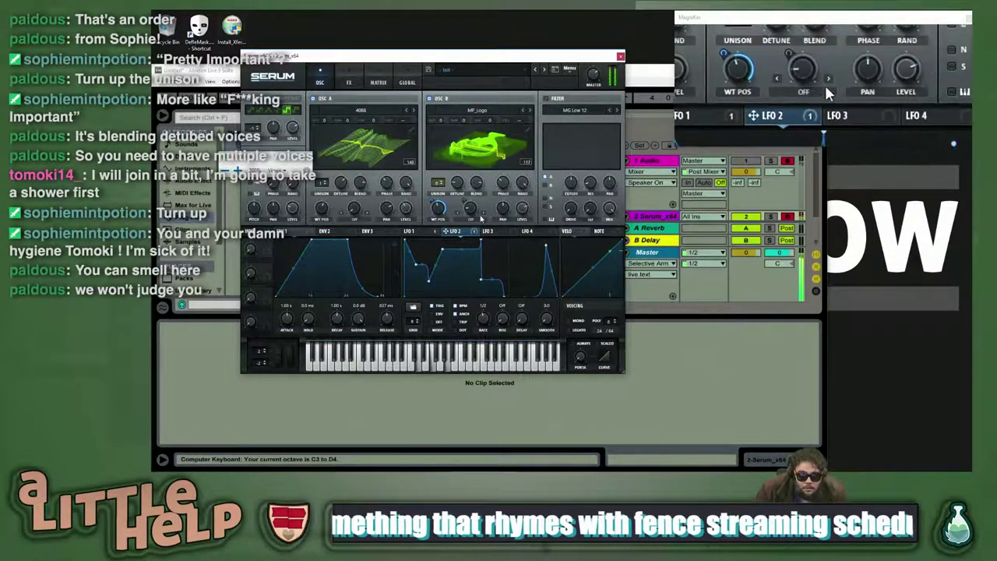
pyautogui.rightClick(464, 272)
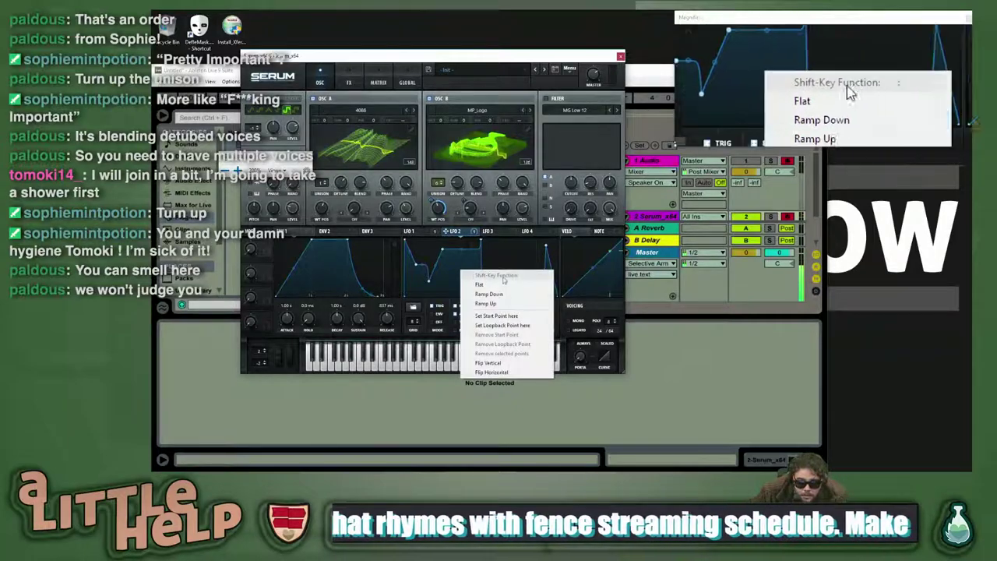
pyautogui.click(515, 296)
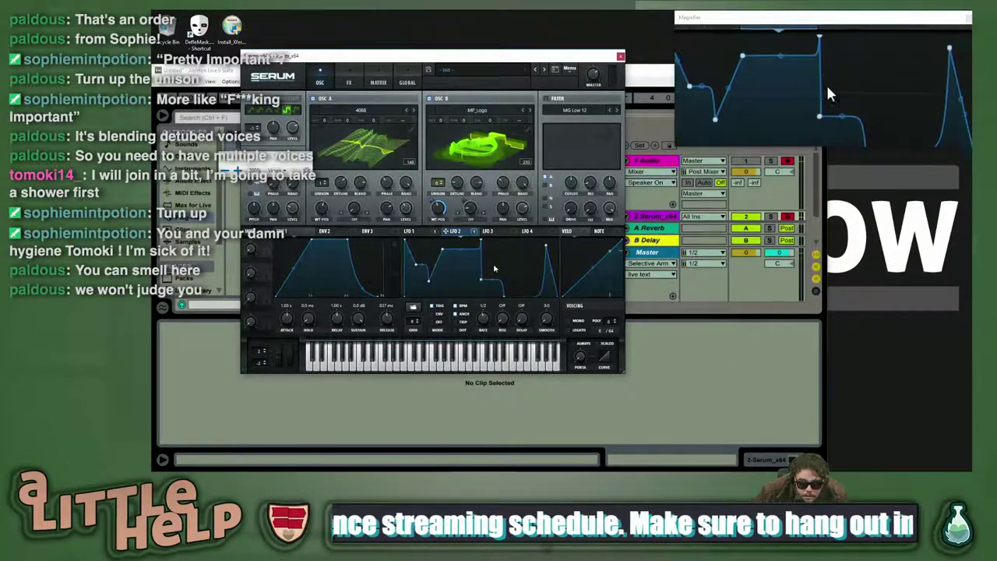
pyautogui.rightClick(467, 258)
pyautogui.click(508, 273)
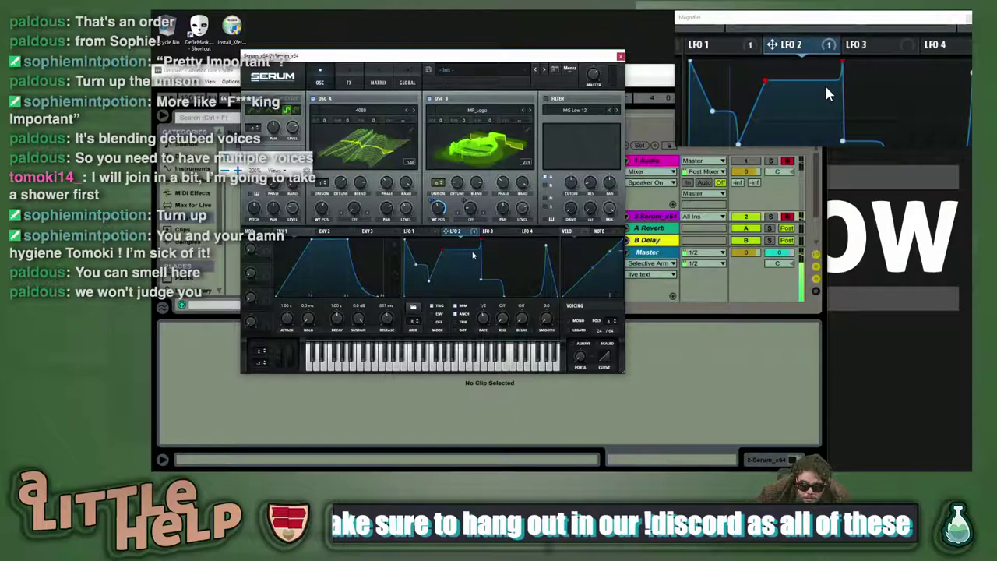
# - Remove all modulation destinations from LFO 1
pyautogui.click(413, 231)
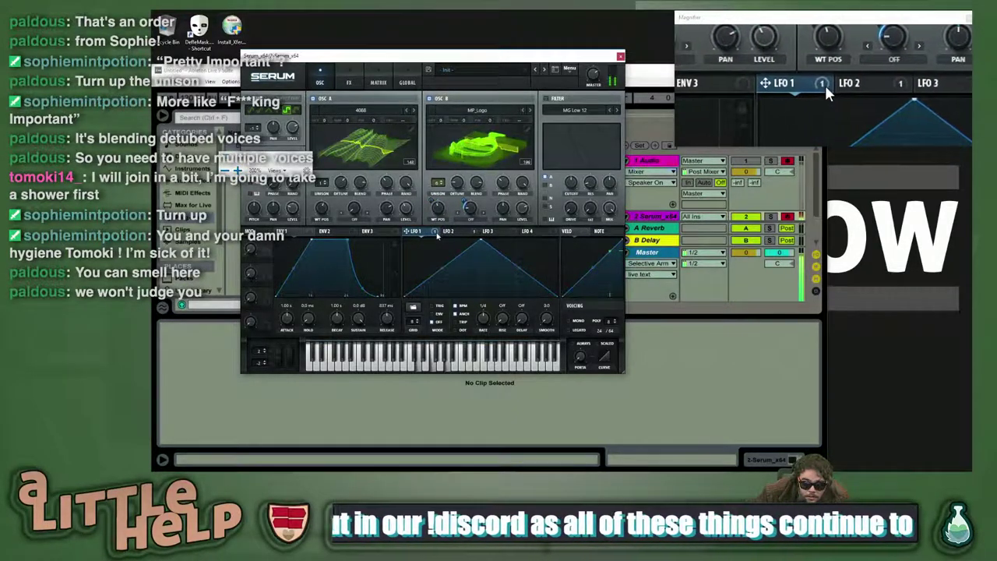
pyautogui.rightClick(408, 233)
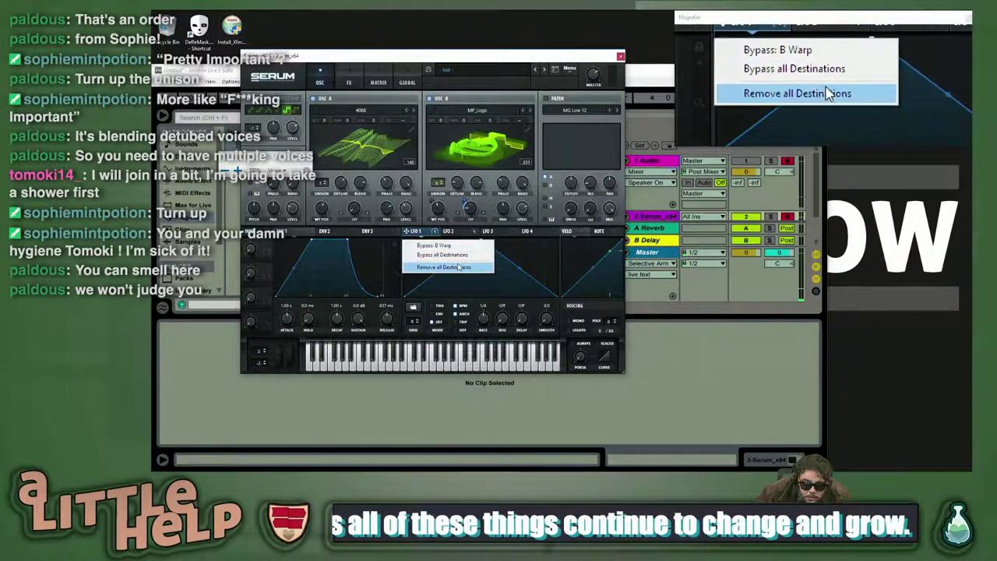
pyautogui.click(444, 266)
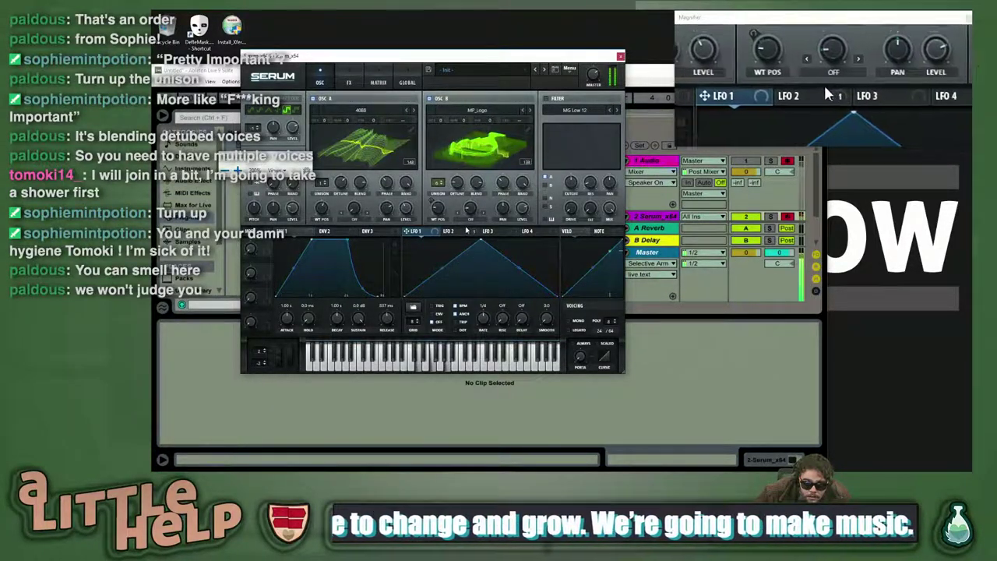
# - Assign LFO 1 to oscillator A's wavetable position and play a note one keyboard octave higher to audition the patch
pyautogui.click(458, 232)
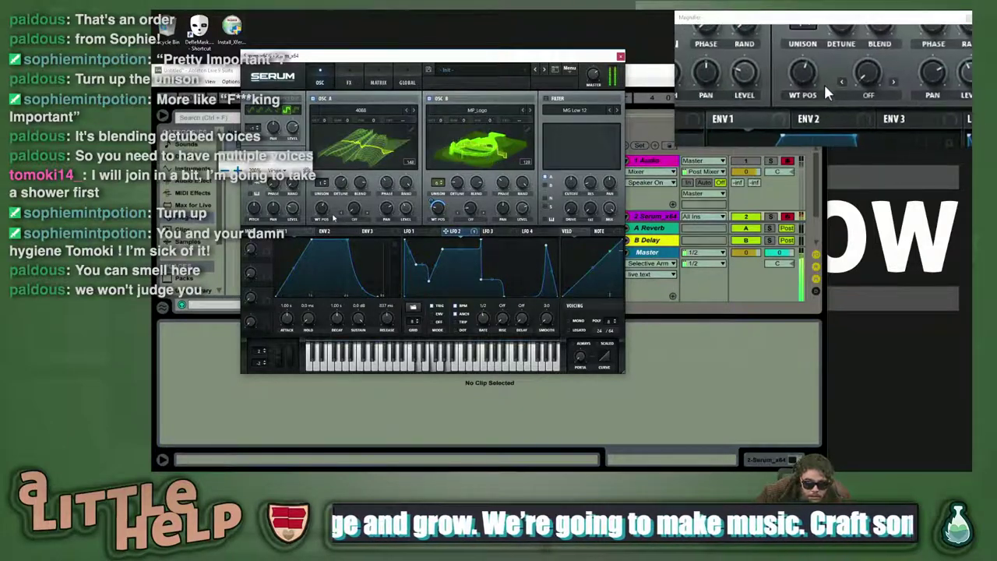
pyautogui.click(411, 232)
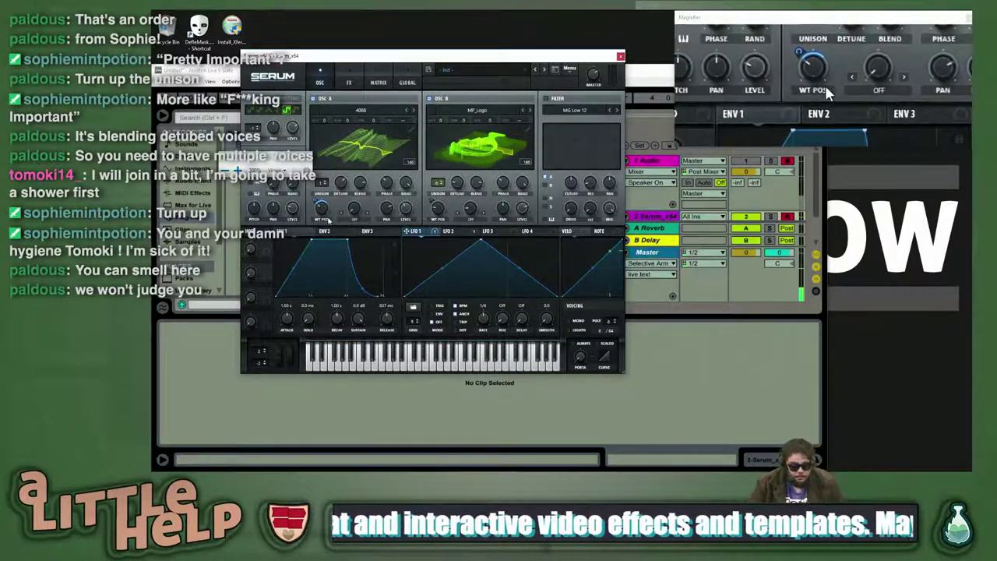
pyautogui.rightClick(317, 202)
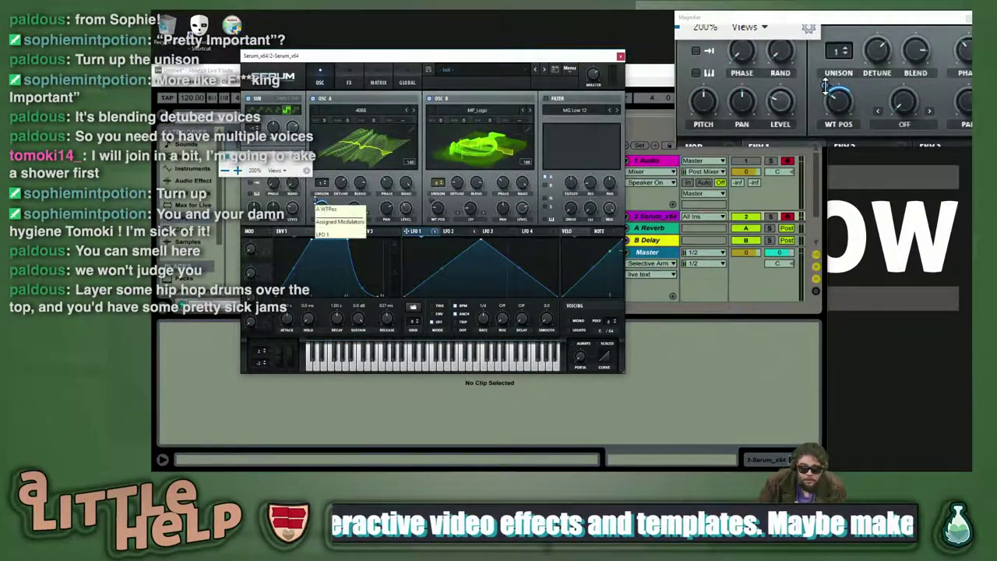
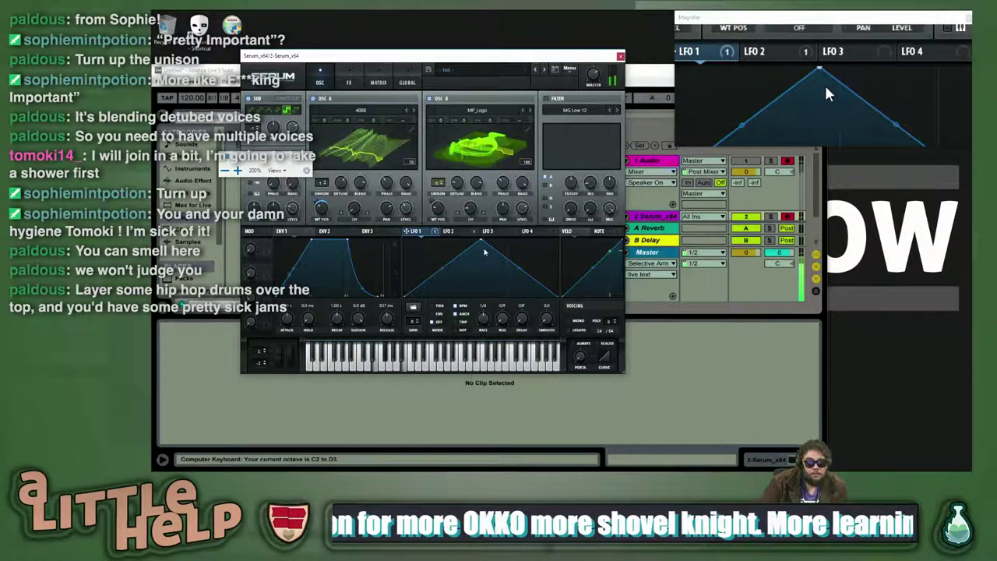
pyautogui.press('x')
pyautogui.press('a')
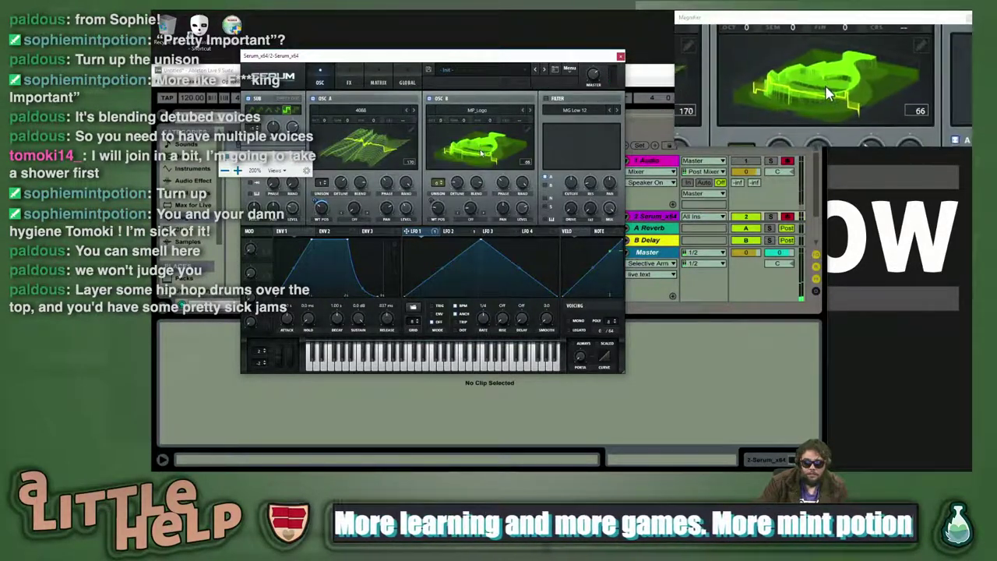
# - Open the wavetable editor, move the Magnifier window clear of it, and switch the editor to oscillator A's table
pyautogui.click(528, 131)
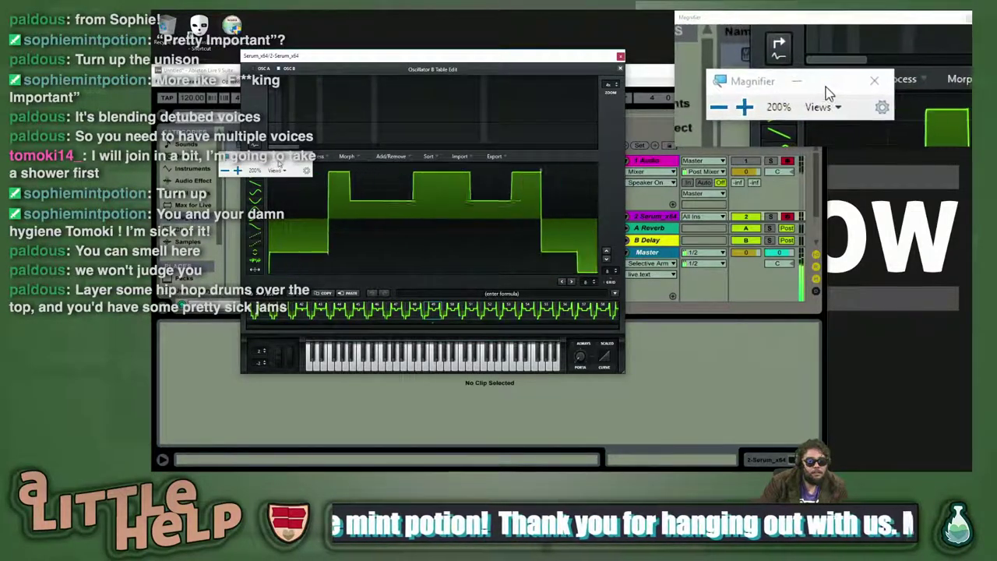
pyautogui.moveTo(247, 156); pyautogui.dragTo(178, 15)
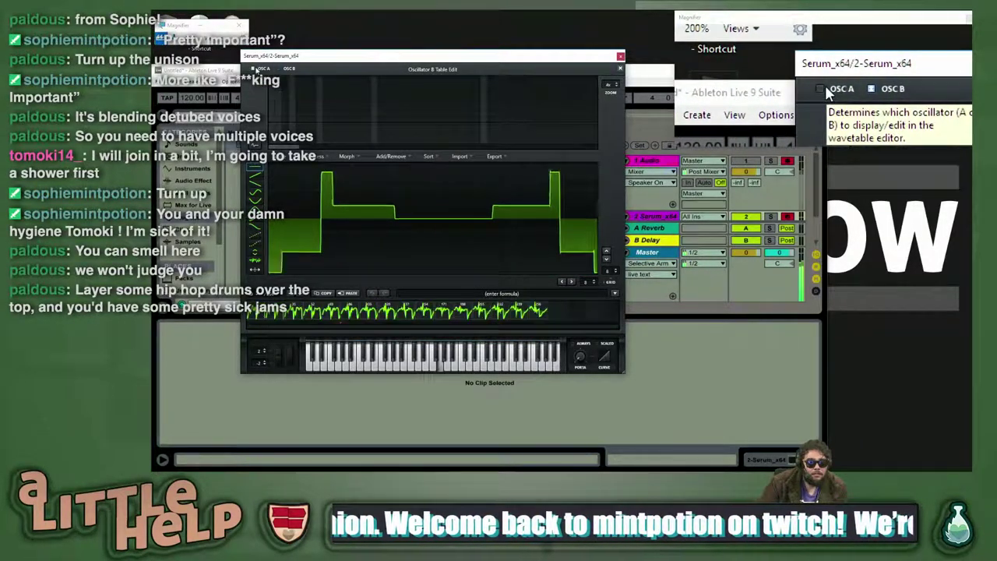
pyautogui.click(258, 69)
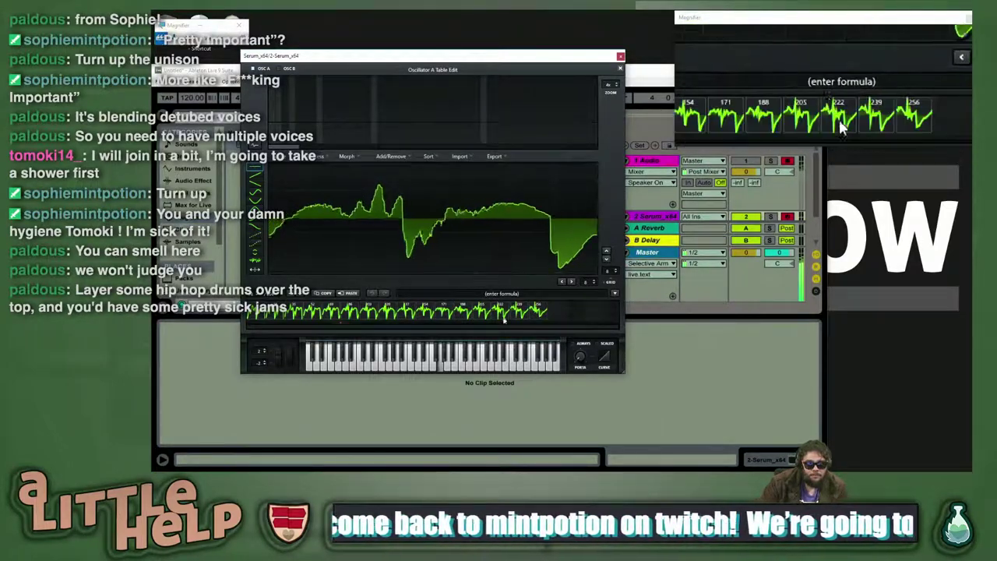
pyautogui.click(510, 293)
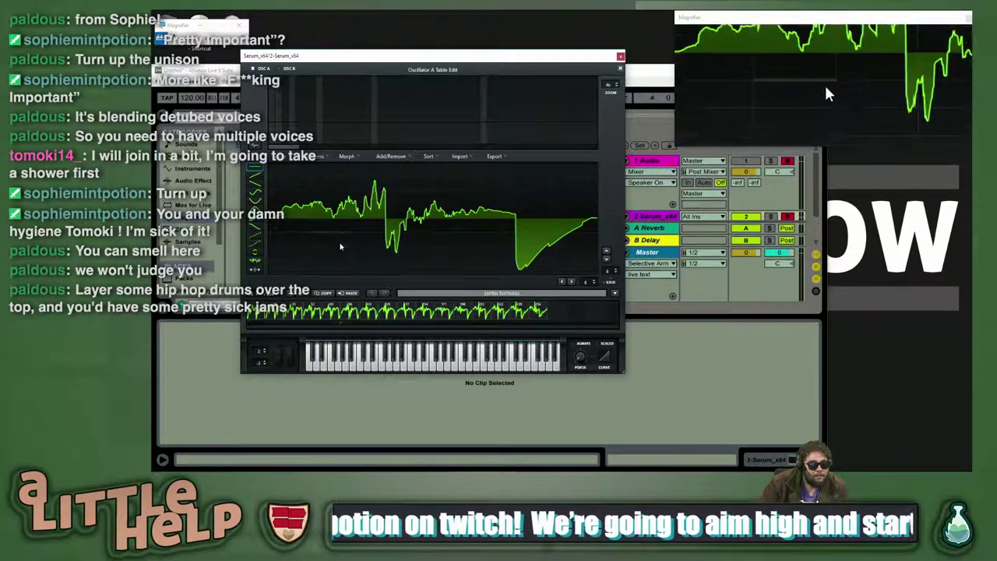
# - Draw harmonic levels across the frequency bins of frame 256 in oscillator A's wavetable
pyautogui.click(256, 254)
pyautogui.click(254, 243)
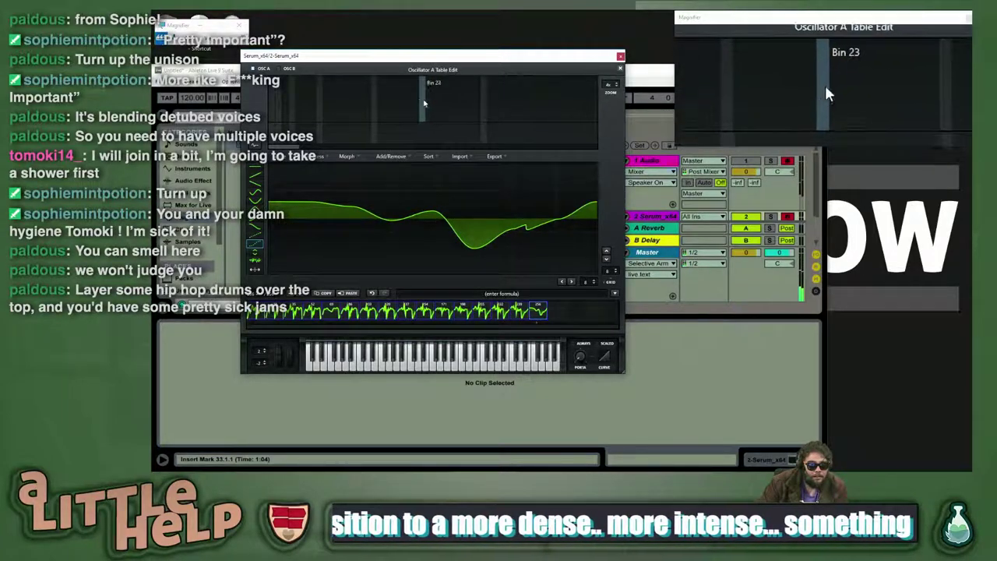
pyautogui.moveTo(377, 131); pyautogui.dragTo(367, 133)
pyautogui.moveTo(314, 125)
pyautogui.mouseDown()
pyautogui.moveTo(286, 110)
pyautogui.moveTo(348, 132)
pyautogui.moveTo(423, 117)
pyautogui.moveTo(537, 130)
pyautogui.mouseUp()
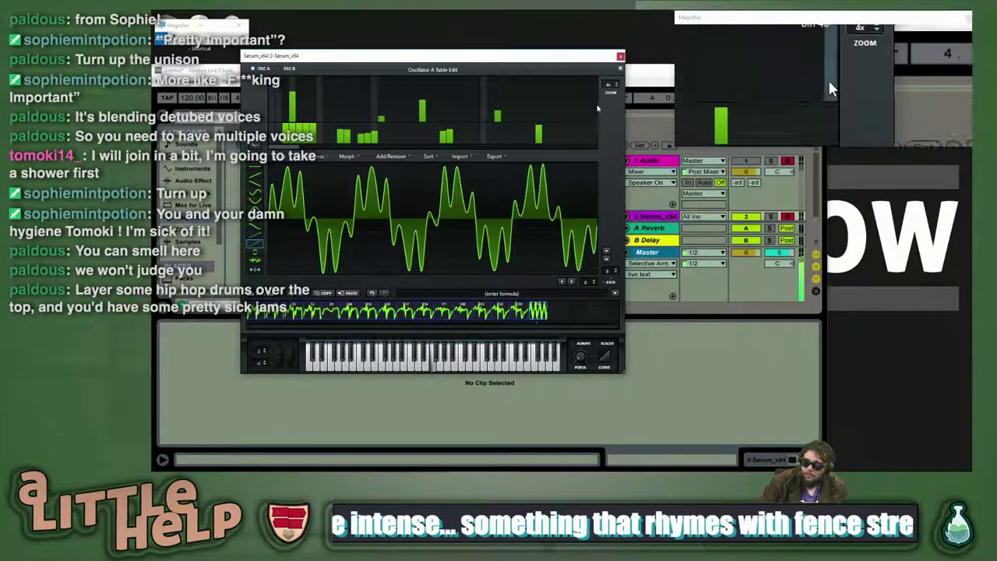
# - Switch the wavetable editor to oscillator B's table, then enlarge the Serum window to about 125% and reposition it
pyautogui.click(289, 69)
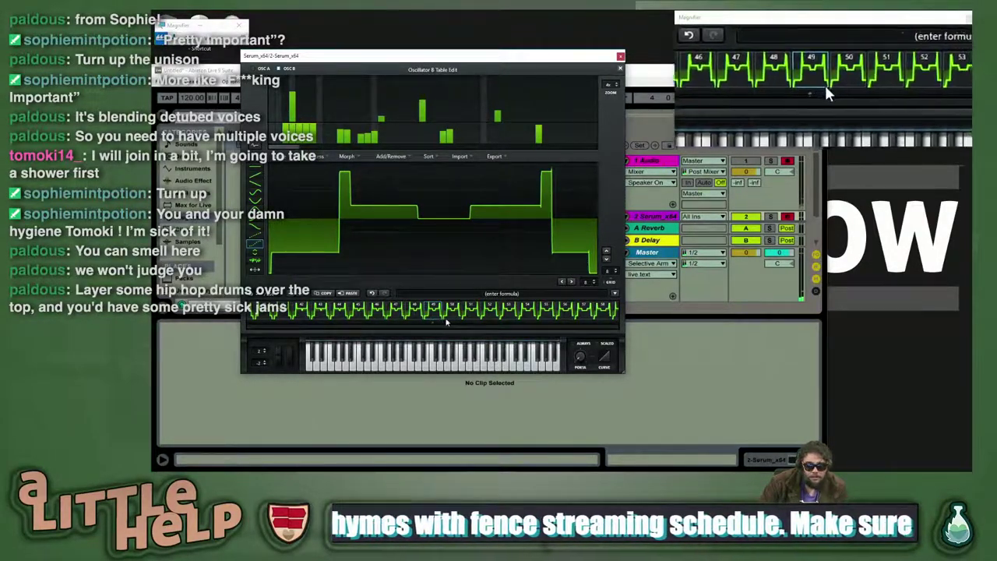
pyautogui.press('space')
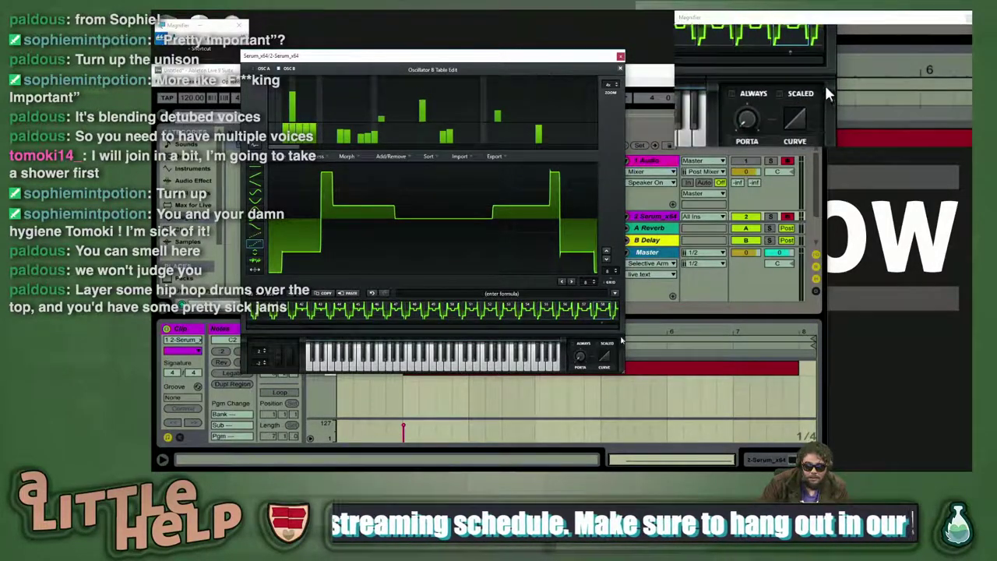
pyautogui.moveTo(623, 375); pyautogui.dragTo(722, 328)
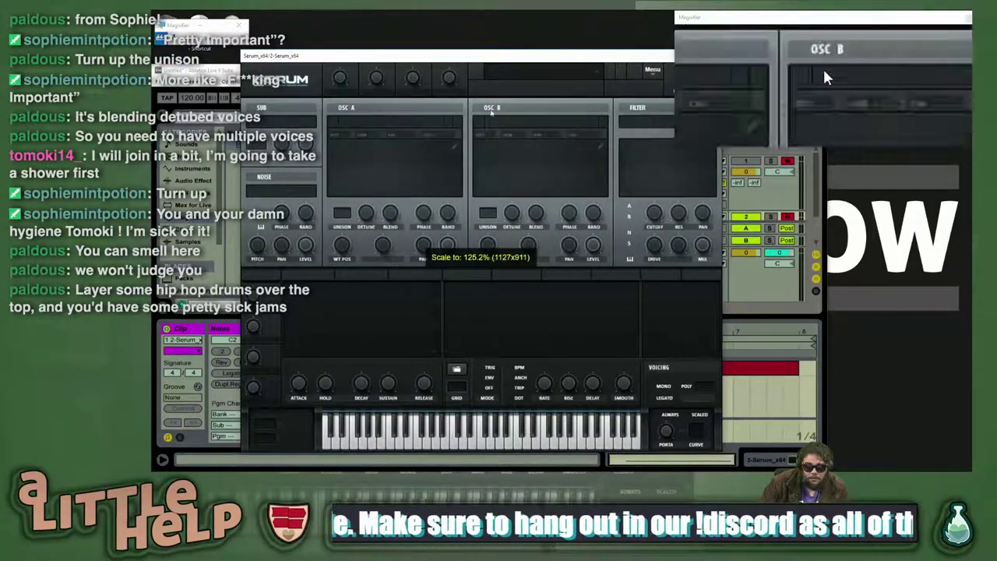
pyautogui.moveTo(491, 53); pyautogui.dragTo(468, 14)
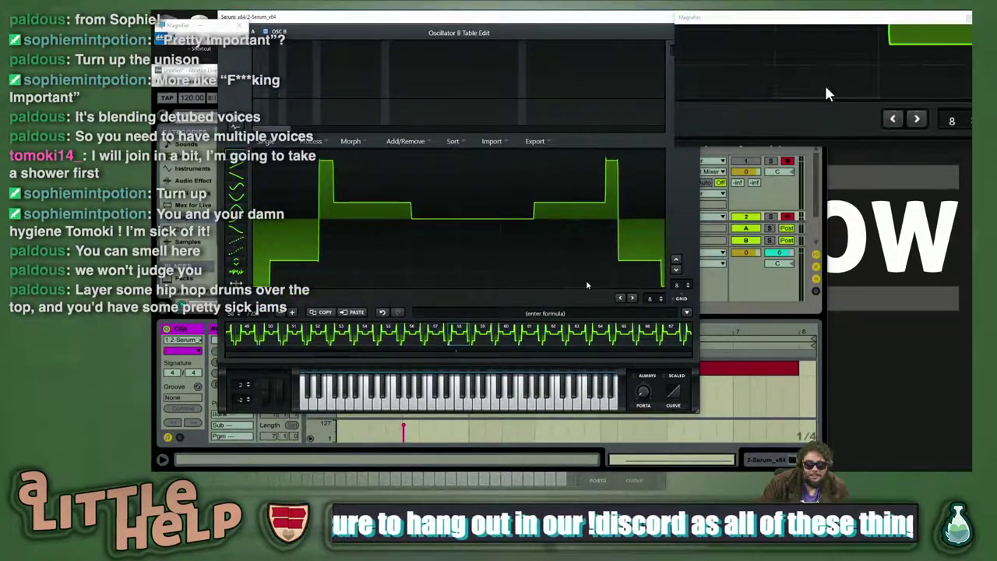
# - Select all frames of oscillator B's wavetable and remove their DC offset
pyautogui.click(414, 353)
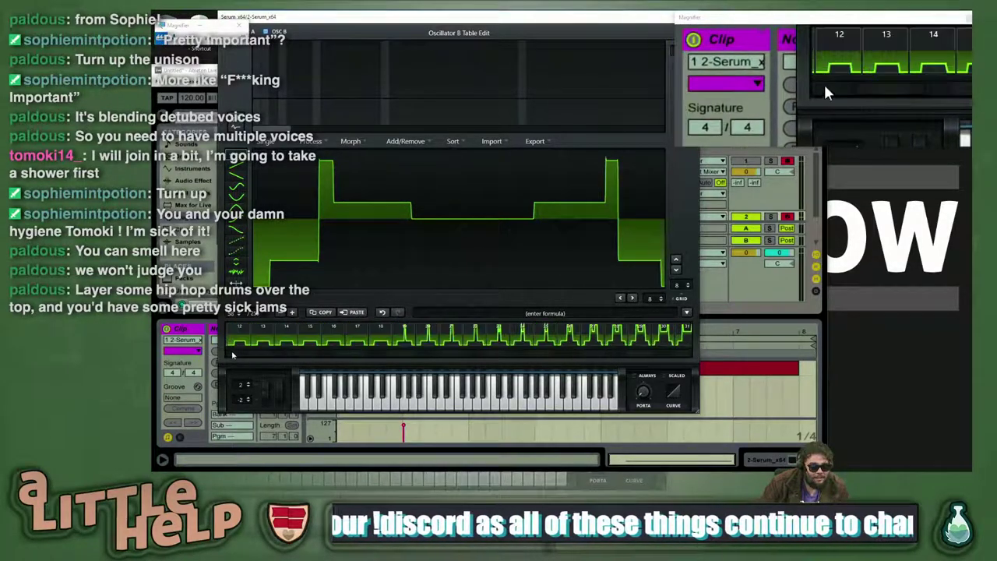
pyautogui.click(234, 313)
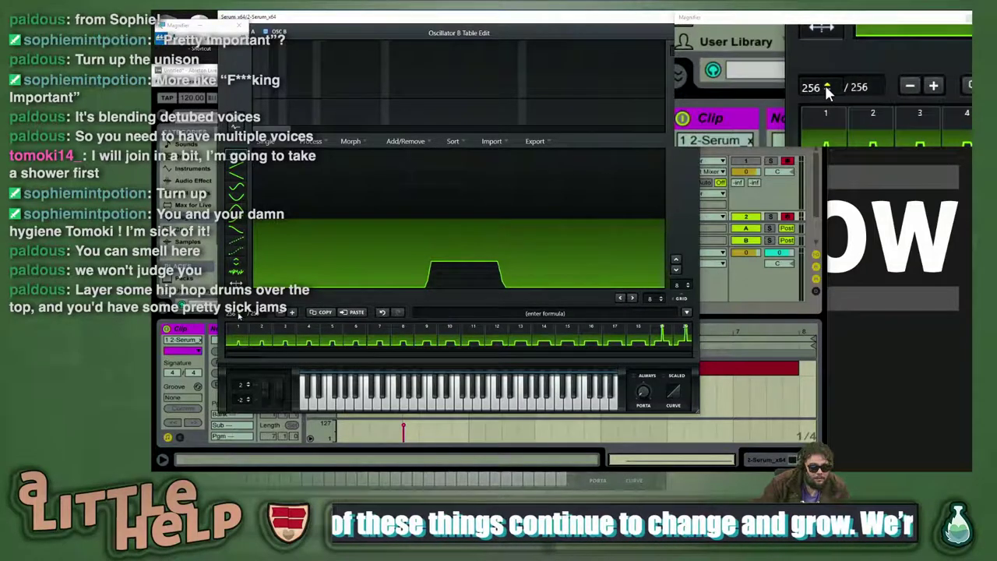
pyautogui.moveTo(234, 314); pyautogui.dragTo(234, 444)
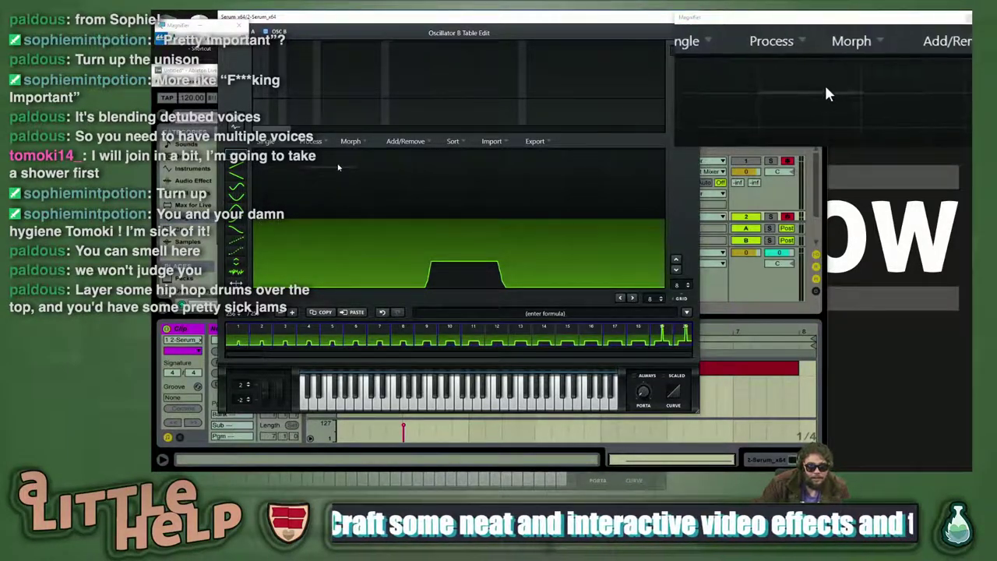
pyautogui.click(315, 144)
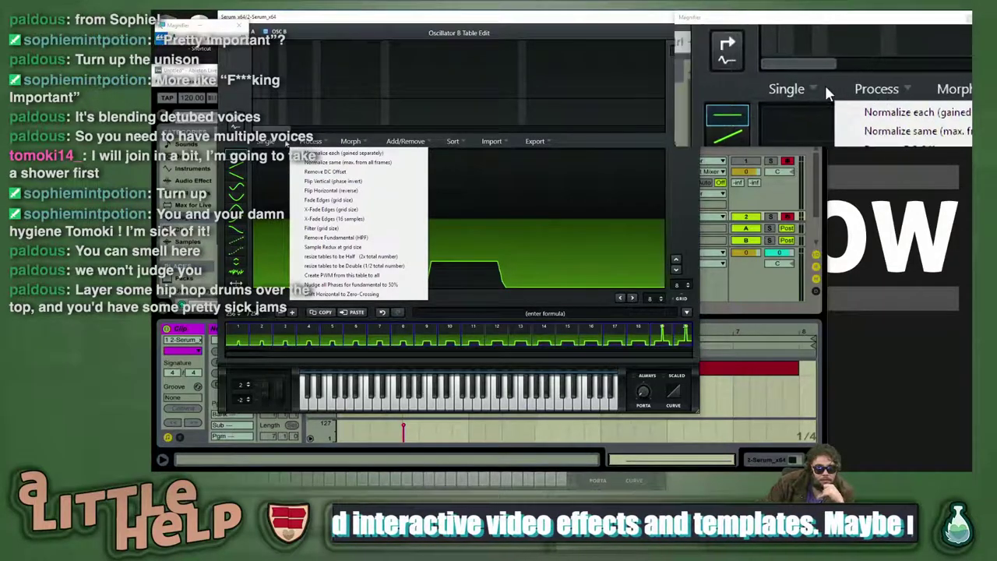
pyautogui.click(267, 143)
pyautogui.click(318, 141)
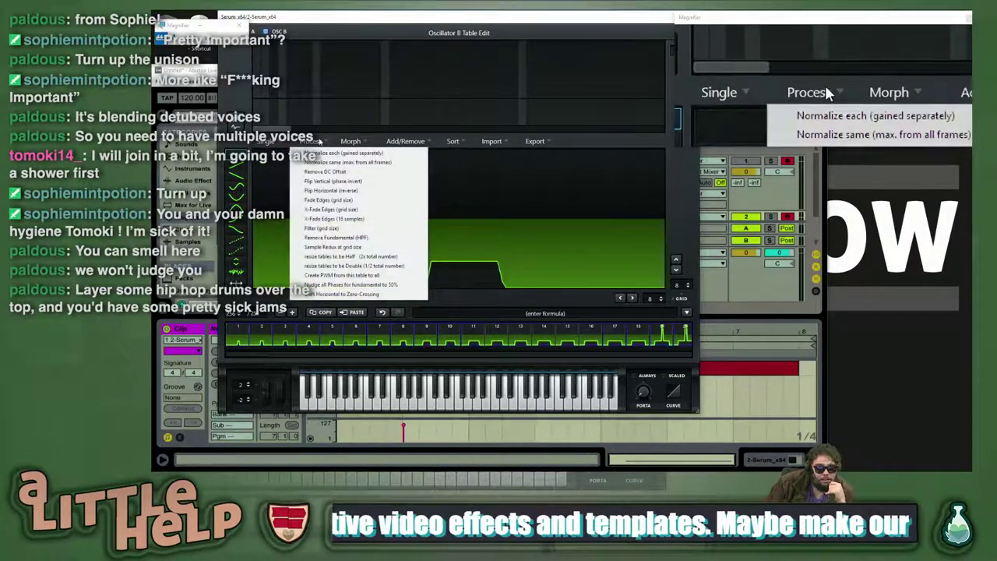
pyautogui.click(326, 172)
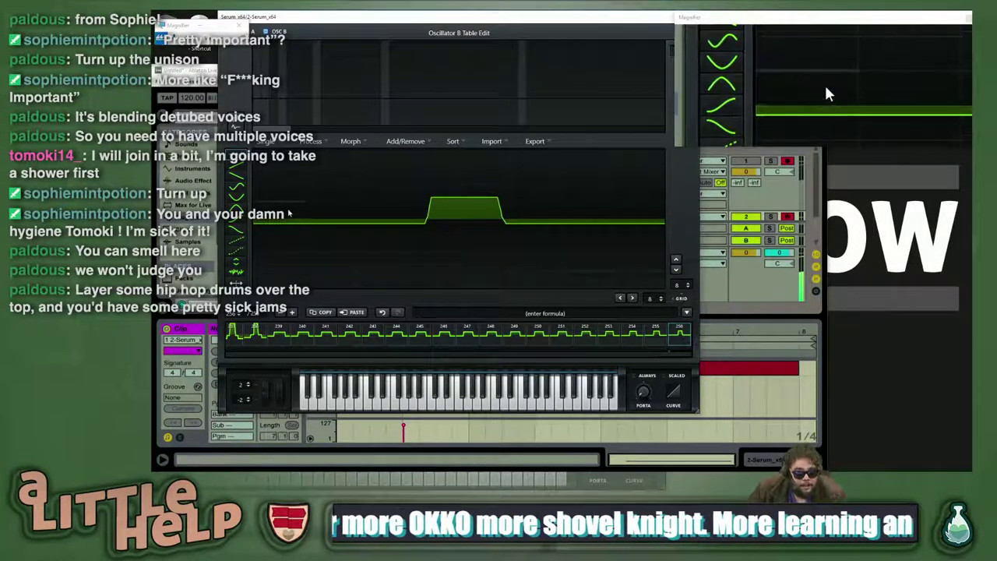
# - Reposition the Serum window and draw a short flat dip below the centre line, just after frame 256's raised block
pyautogui.moveTo(307, 14); pyautogui.dragTo(341, 45)
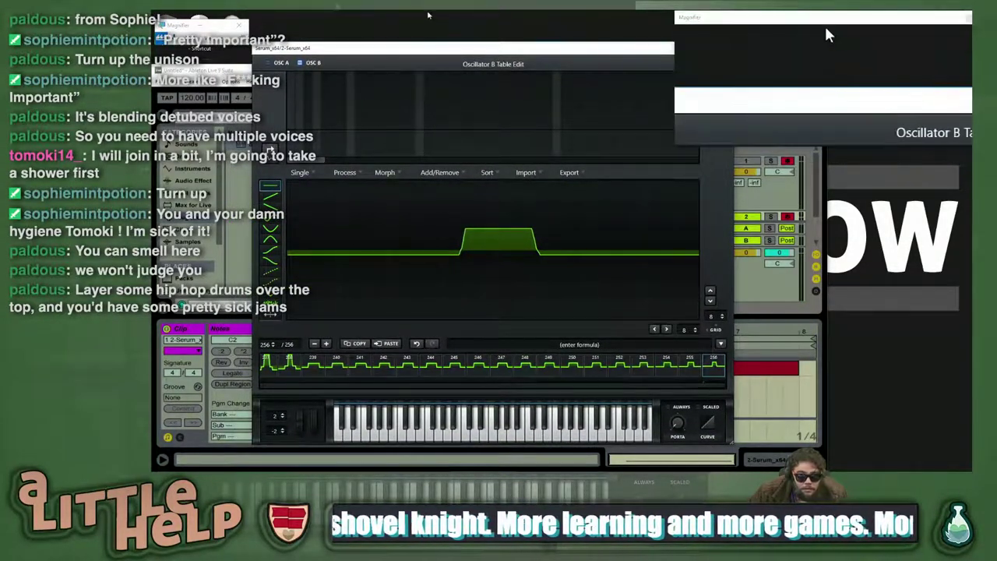
pyautogui.moveTo(418, 49); pyautogui.dragTo(363, 29)
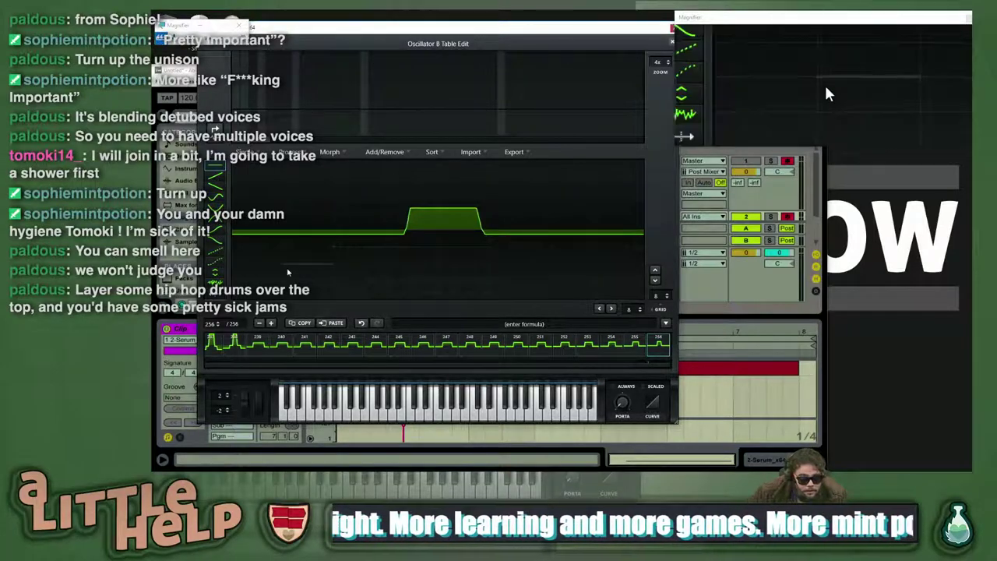
pyautogui.moveTo(458, 250); pyautogui.dragTo(517, 247)
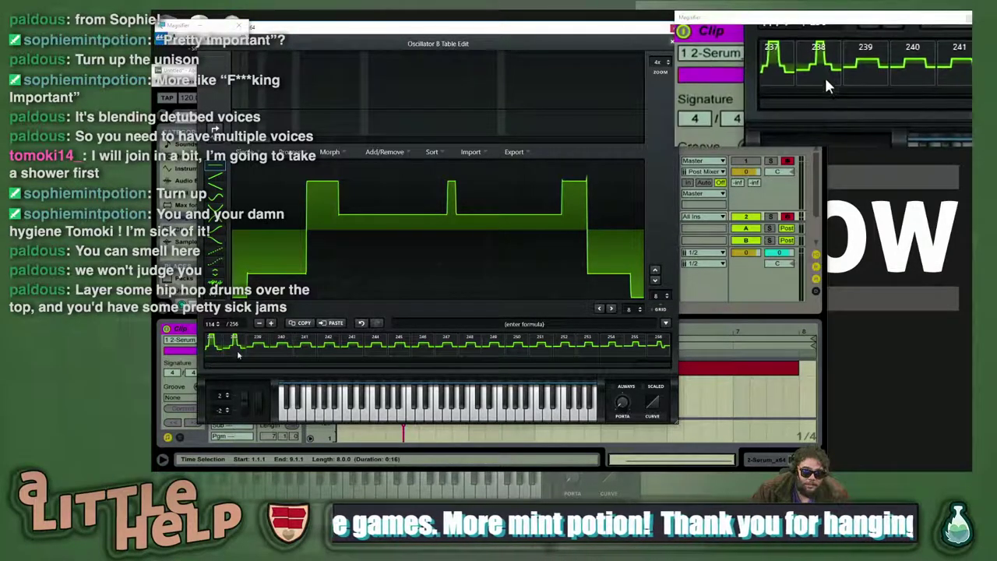
# - Lower the Serum window, display the harmonic bins of frame 114, and step the editor to frame 256 and back to frame 1
pyautogui.moveTo(304, 28); pyautogui.dragTo(336, 58)
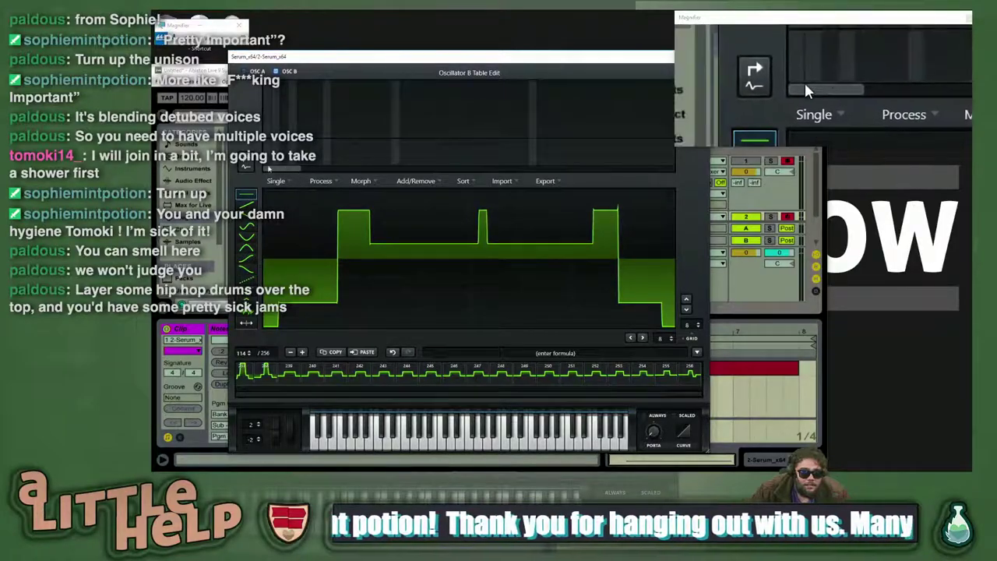
pyautogui.click(249, 165)
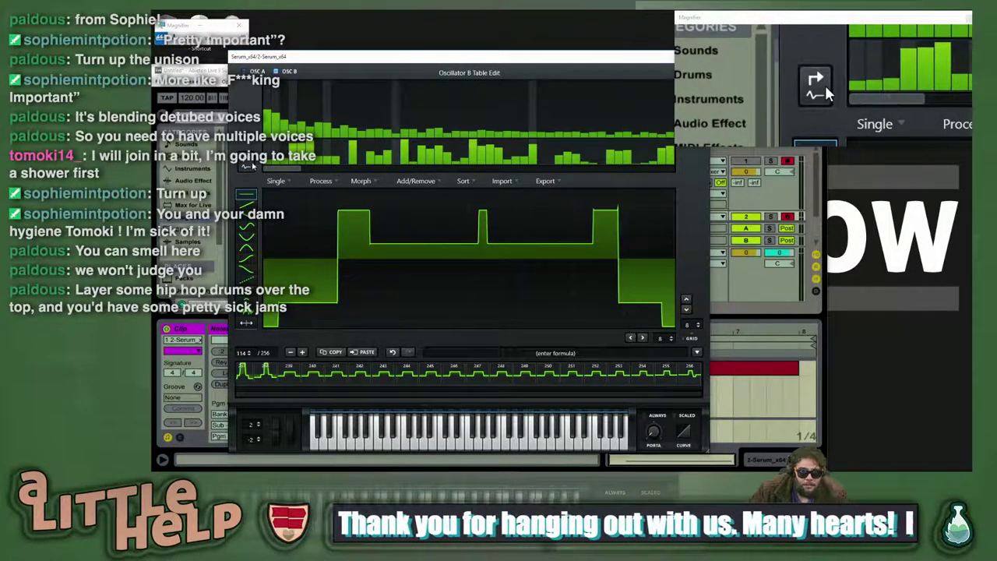
pyautogui.click(251, 166)
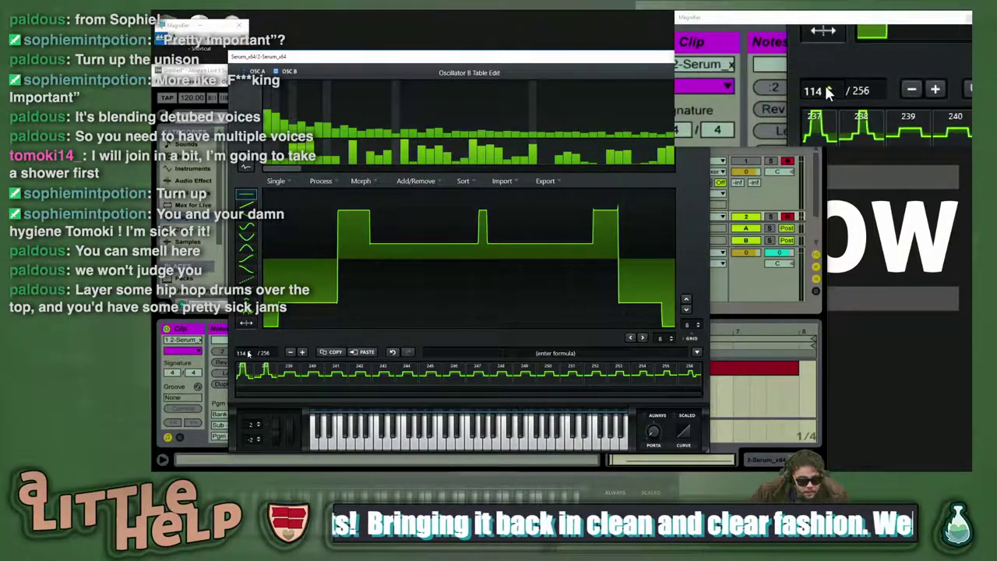
pyautogui.moveTo(250, 355); pyautogui.dragTo(256, 267)
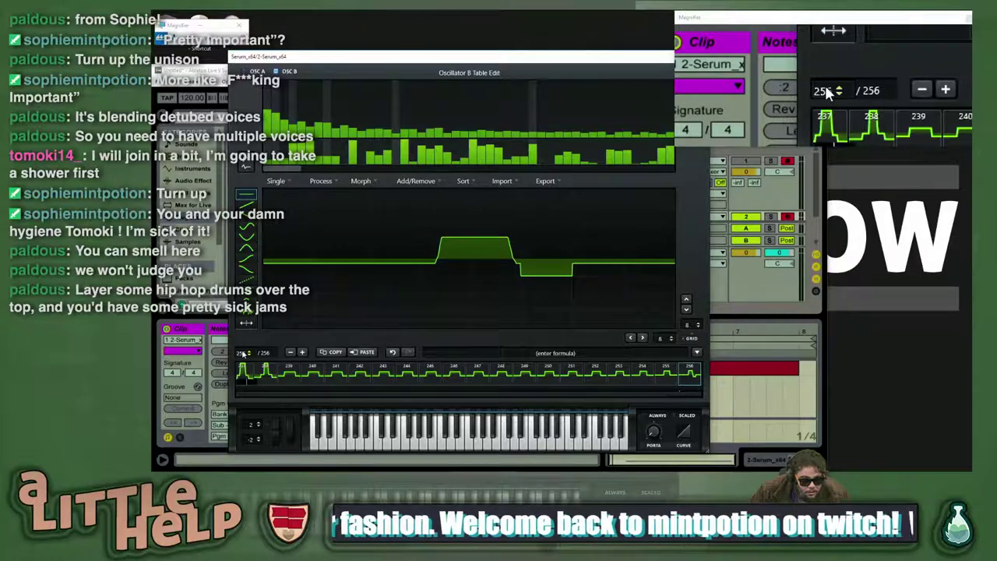
pyautogui.moveTo(244, 354); pyautogui.dragTo(278, 460)
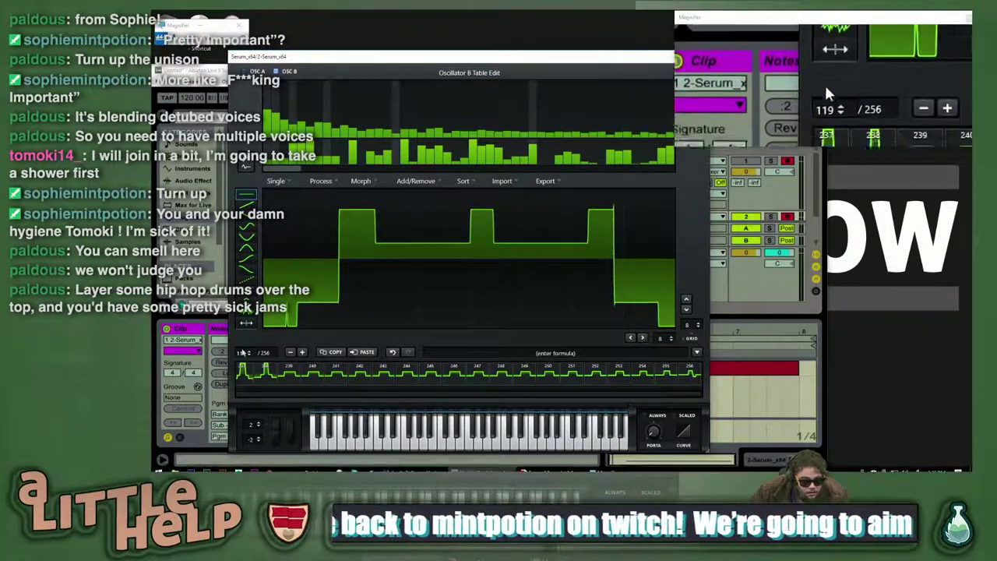
pyautogui.moveTo(240, 356); pyautogui.dragTo(253, 454)
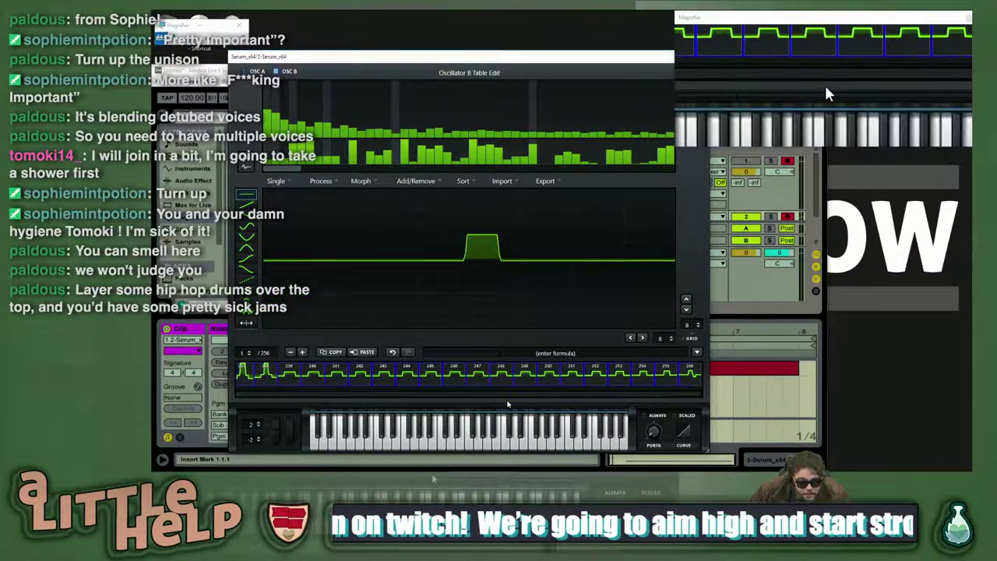
# - Remove the DC offset from oscillator B's table again and undo the last two edits
pyautogui.click(321, 181)
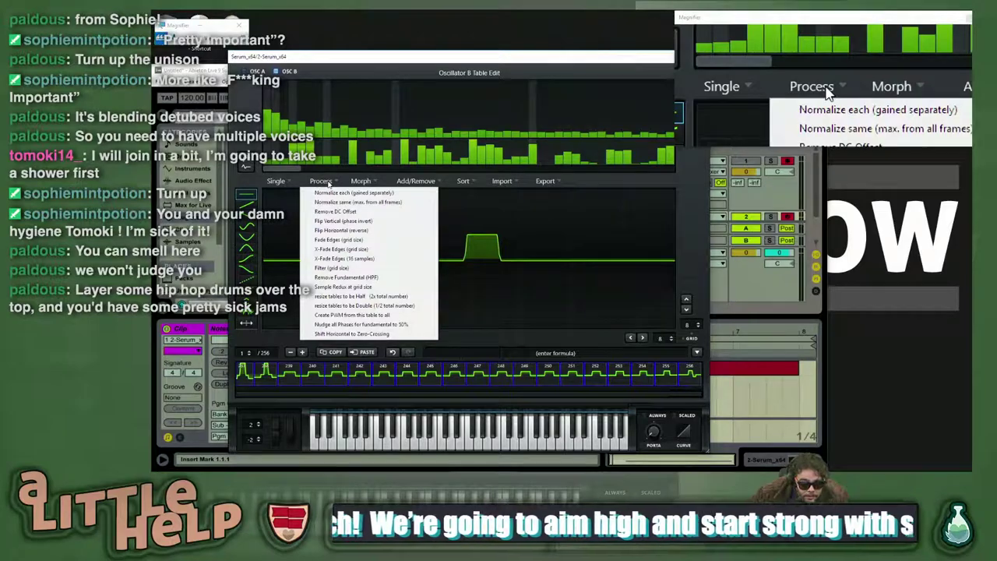
pyautogui.click(351, 215)
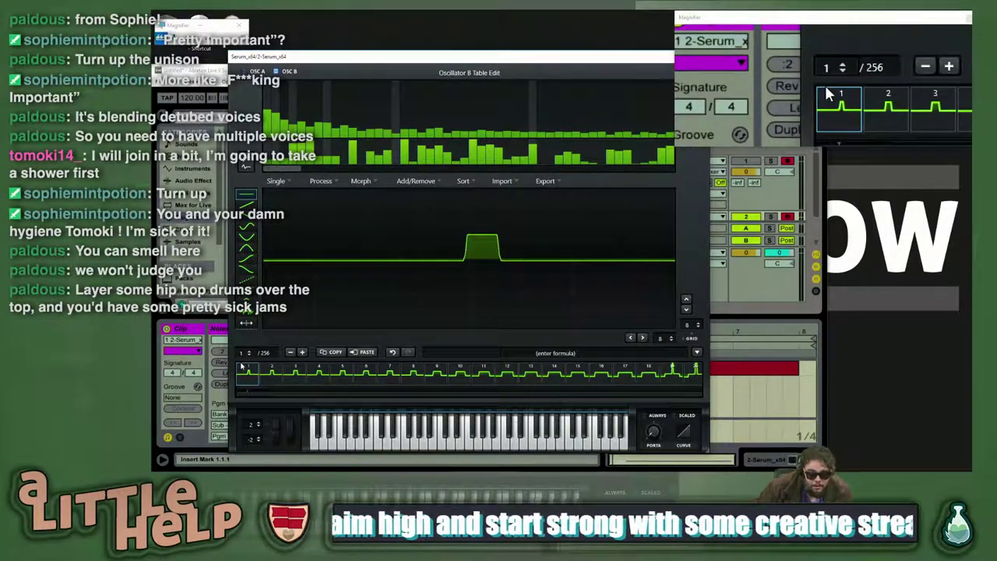
pyautogui.click(394, 353)
pyautogui.click(394, 353)
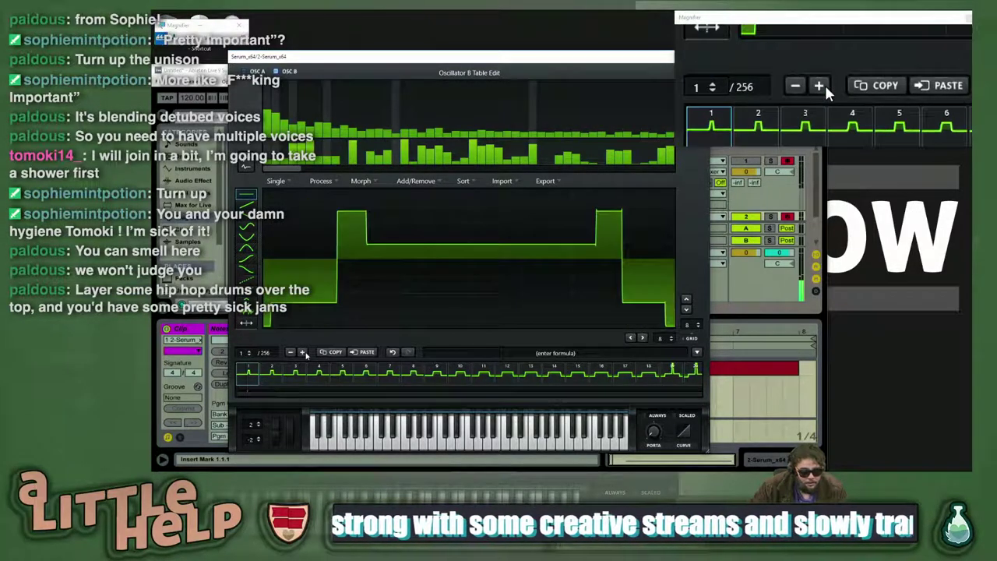
# - Apply Remove DC Offset with frame 256 of oscillator B's table current, and close the wavetable editor
pyautogui.moveTo(242, 353); pyautogui.dragTo(255, 150)
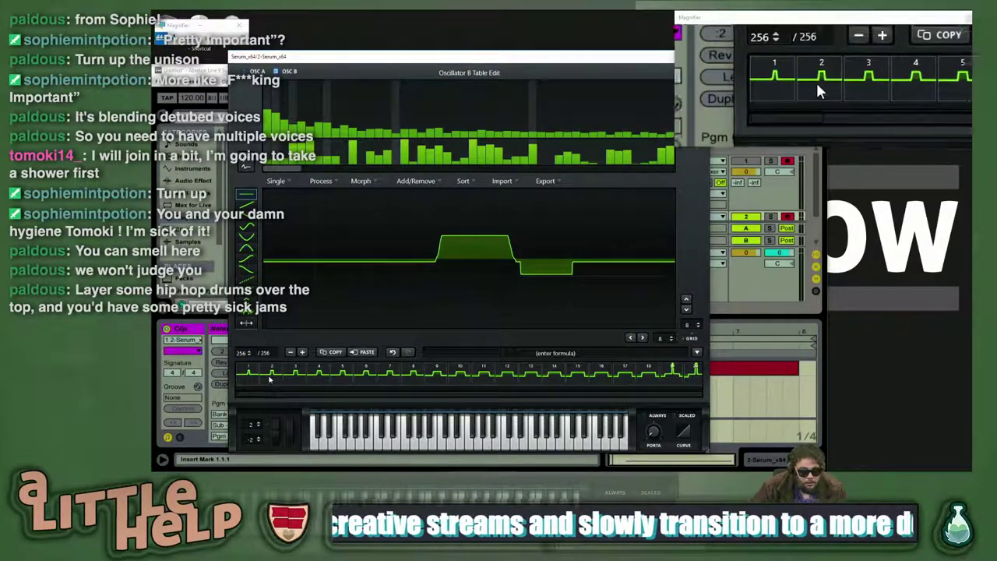
pyautogui.click(321, 181)
pyautogui.click(361, 212)
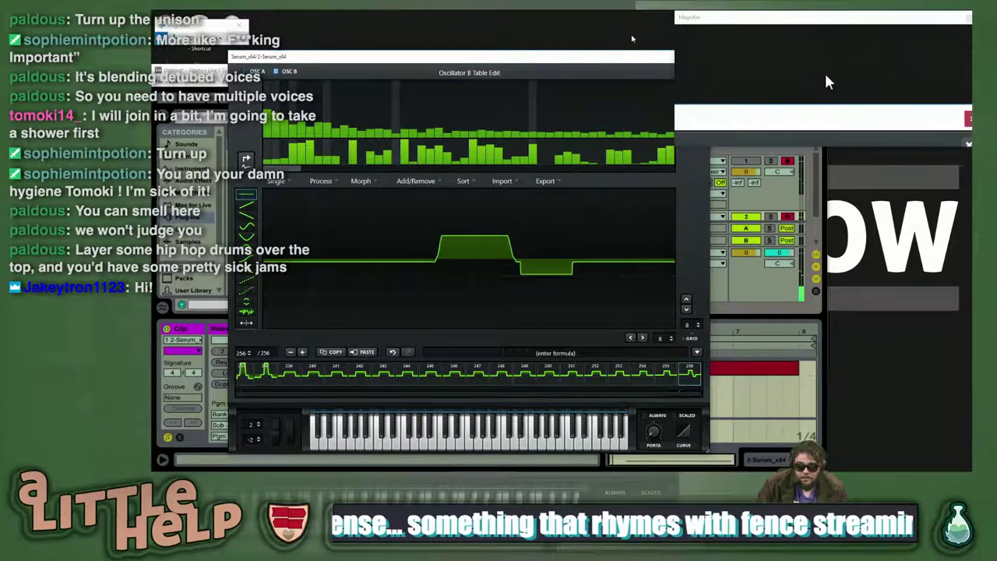
pyautogui.moveTo(603, 57); pyautogui.dragTo(553, 31)
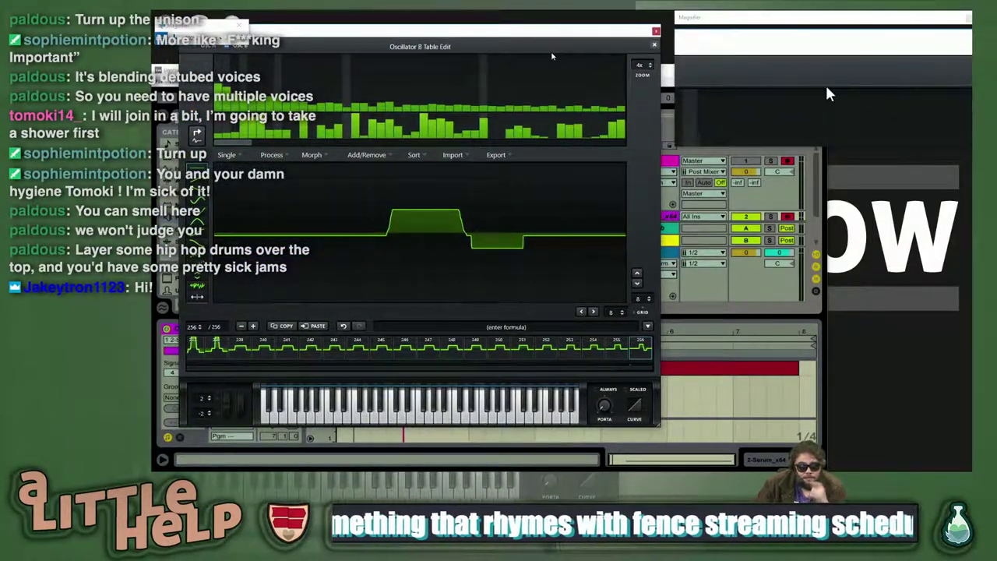
pyautogui.click(655, 47)
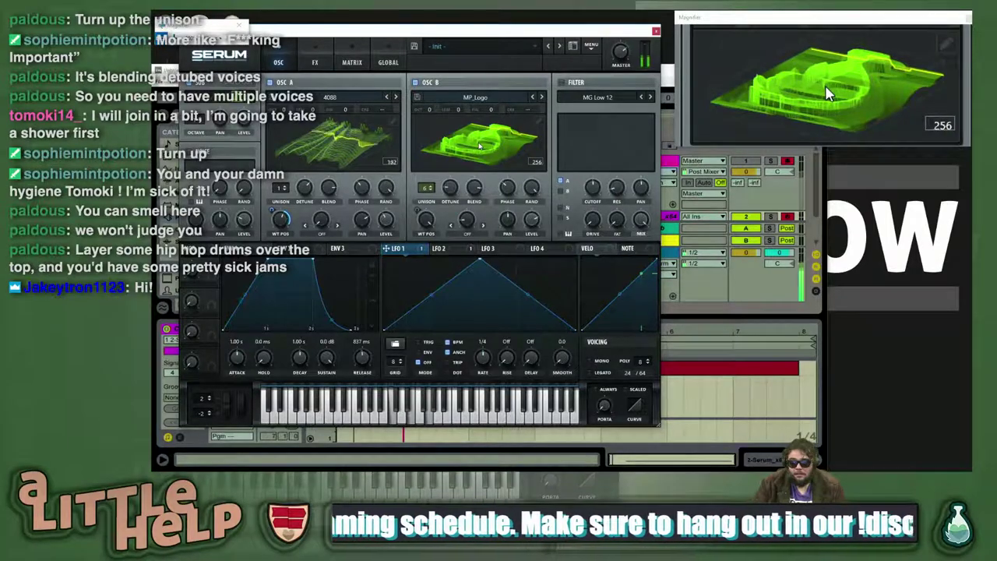
# - Set oscillator B's warp mode to PWM and turn down its warp amount
pyautogui.click(468, 233)
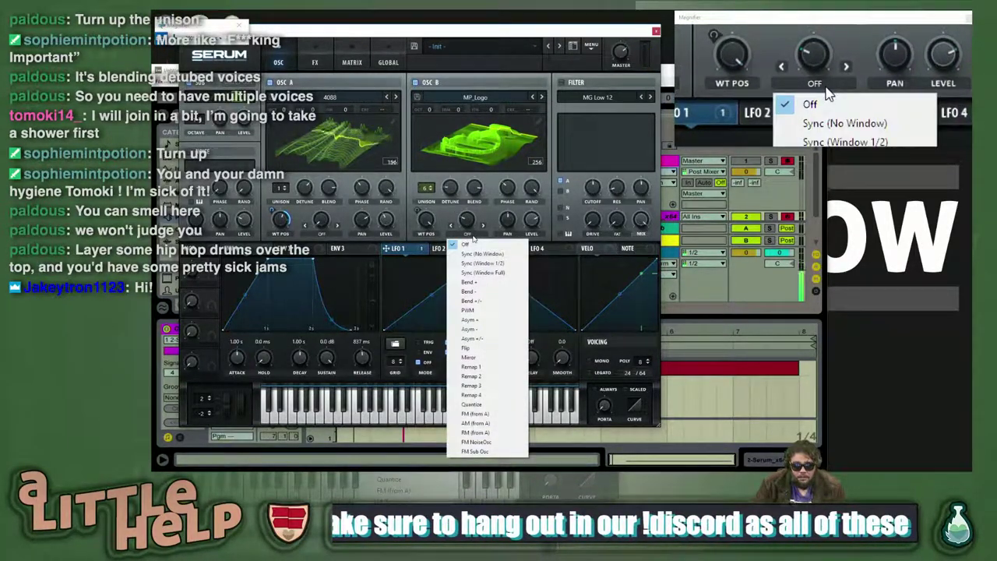
pyautogui.click(486, 310)
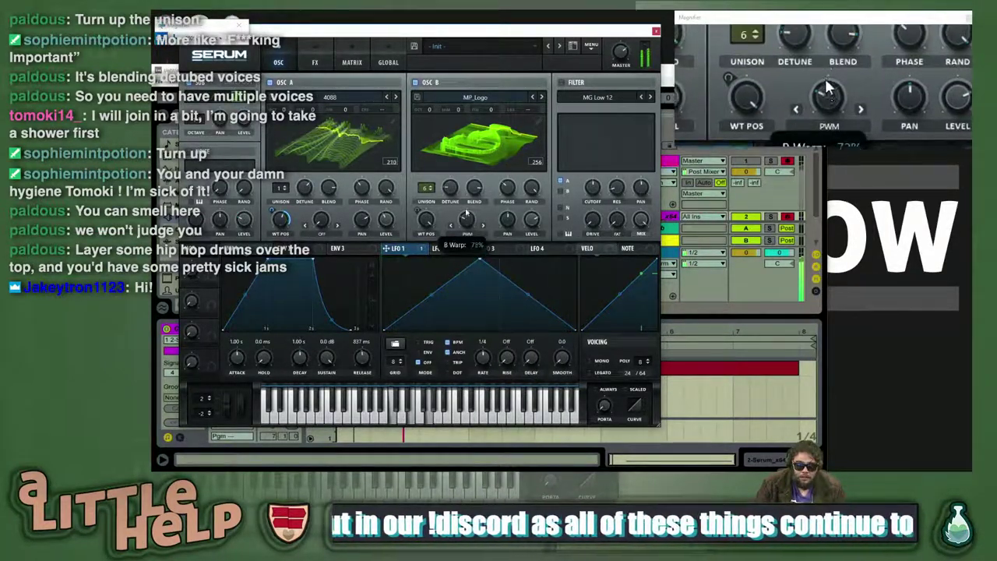
pyautogui.moveTo(468, 222); pyautogui.dragTo(465, 257)
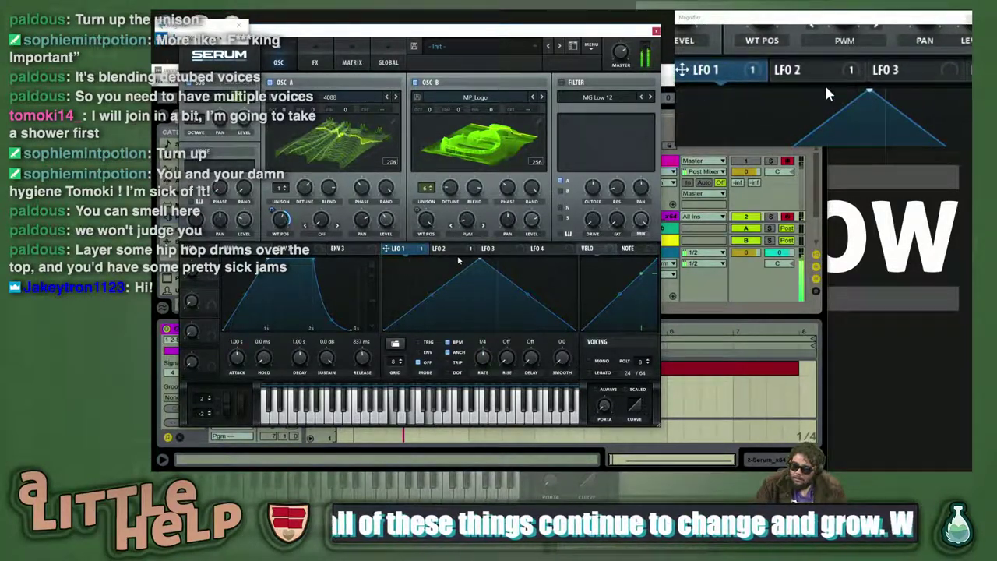
# - Turn off oscillator A and lower oscillator B's wavetable position to about frame 216
pyautogui.click(270, 83)
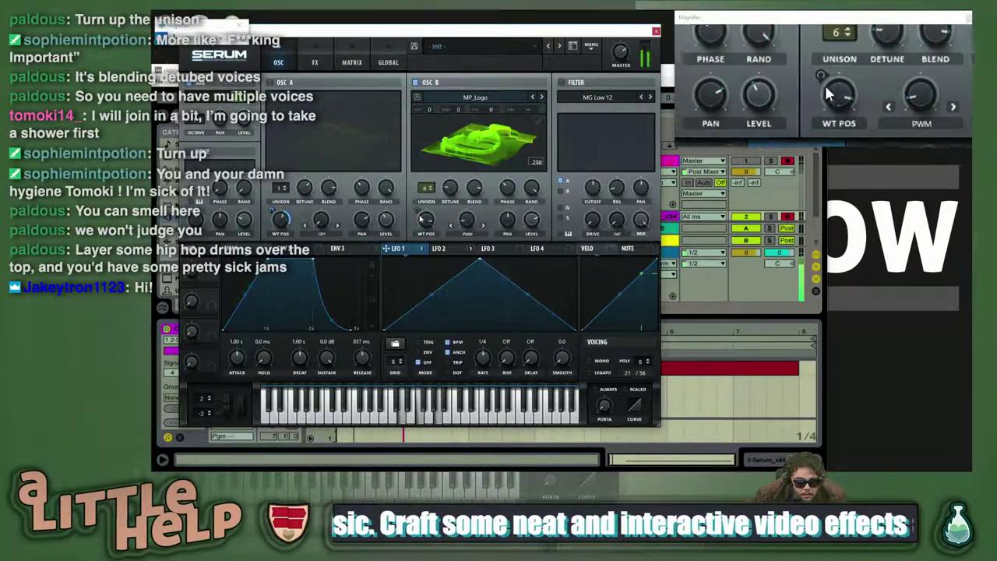
pyautogui.moveTo(426, 220); pyautogui.dragTo(429, 272)
pyautogui.moveTo(426, 220); pyautogui.dragTo(427, 234)
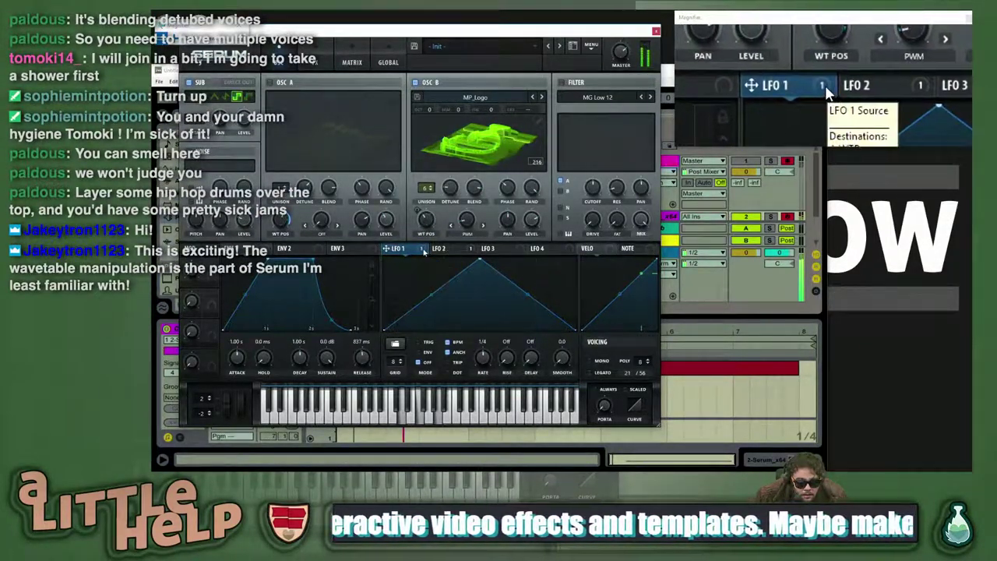
# - Clear the LFO modulation depth on oscillator A's wavetable position, raise it on oscillator B's, and display LFO 2
pyautogui.moveTo(282, 221); pyautogui.dragTo(287, 237)
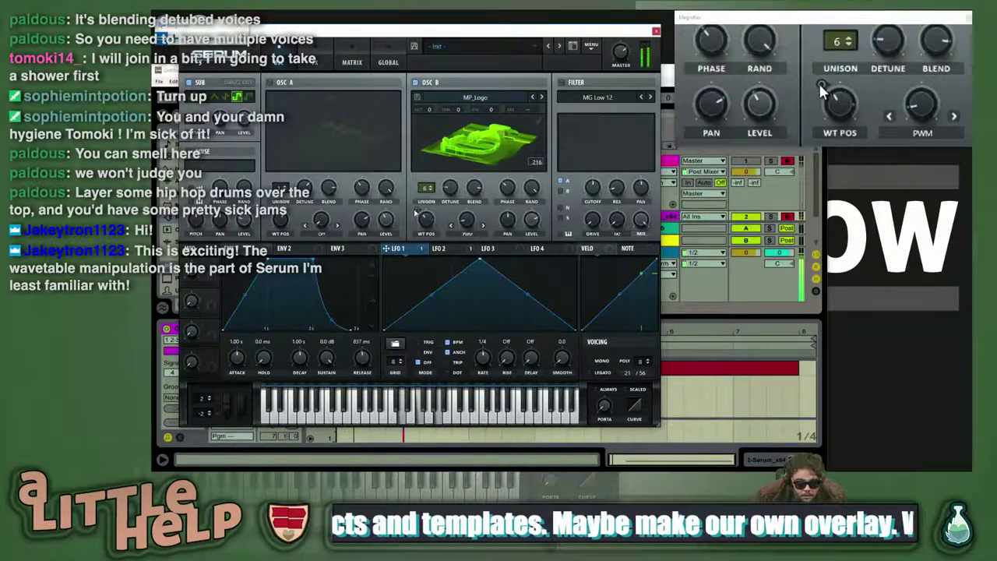
pyautogui.moveTo(418, 213)
pyautogui.mouseDown()
pyautogui.moveTo(417, 197)
pyautogui.moveTo(418, 264)
pyautogui.moveTo(413, 213)
pyautogui.mouseUp()
pyautogui.click(447, 248)
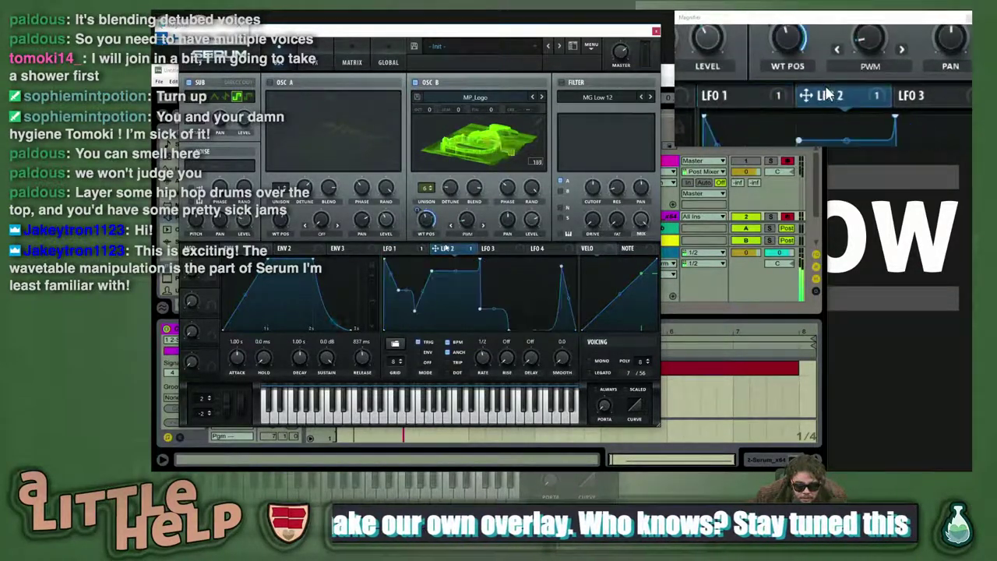
# - Try to change LFO 2's curve to Ramp Up
pyautogui.rightClick(479, 265)
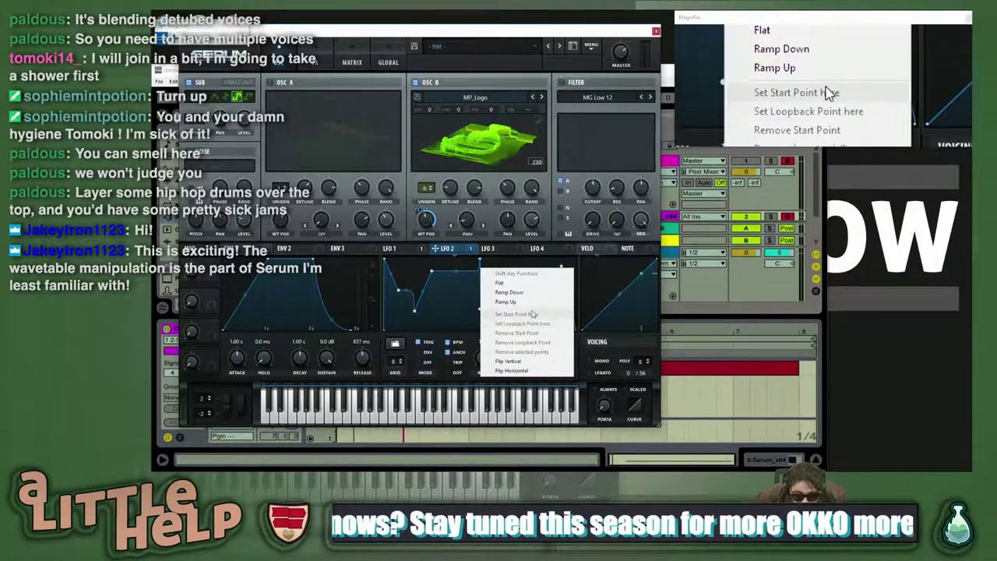
pyautogui.click(506, 301)
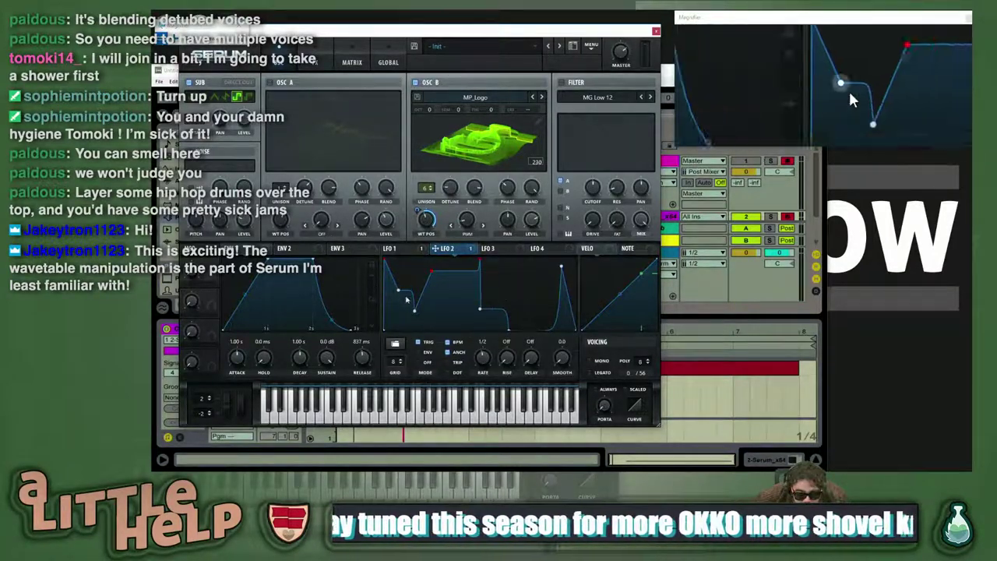
pyautogui.rightClick(444, 303)
pyautogui.click(435, 318)
# - Load the Sidechain shape SC1 into LFO 2 and lower its starting point to the base of the graph
pyautogui.click(395, 345)
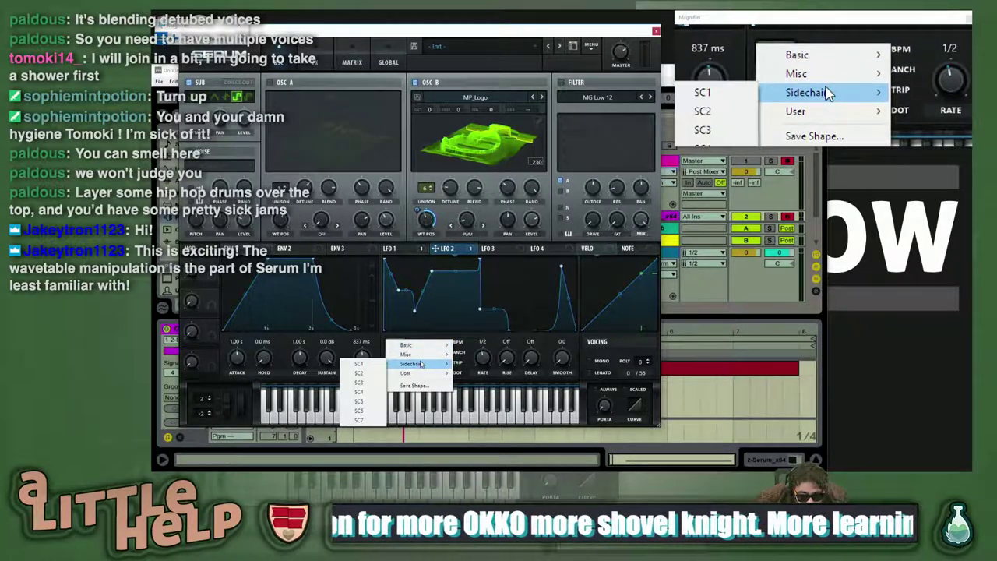
pyautogui.click(379, 365)
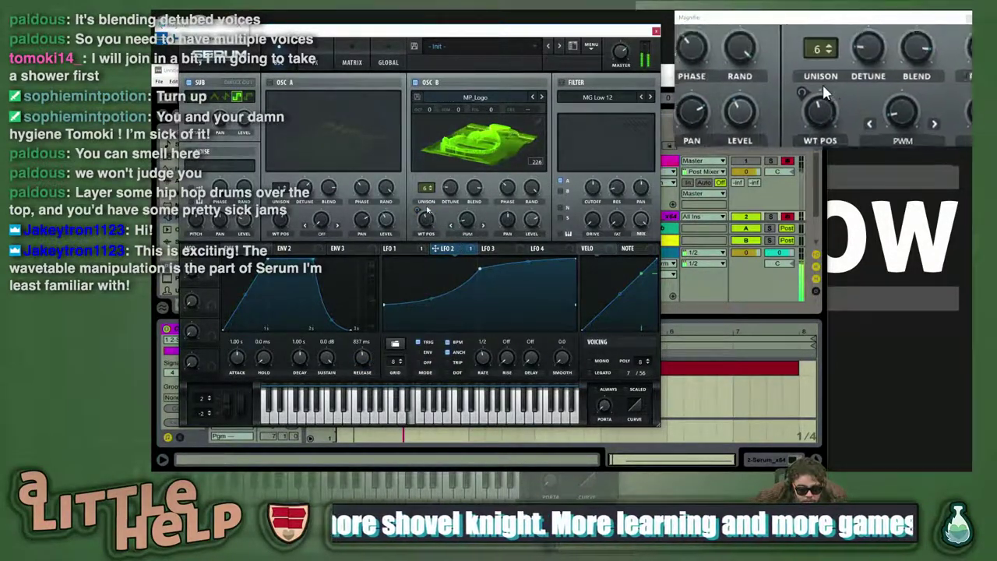
pyautogui.moveTo(428, 238)
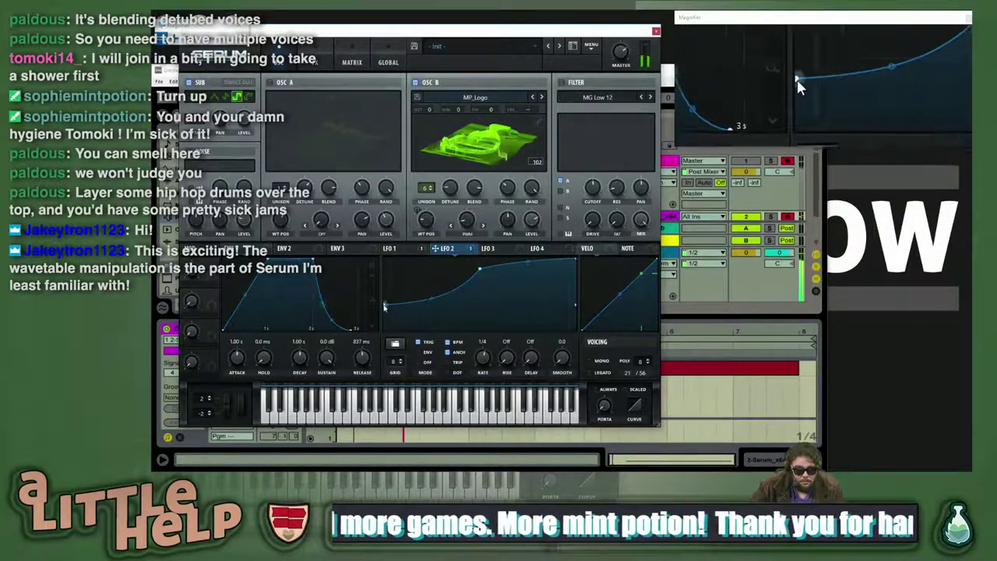
pyautogui.moveTo(384, 307); pyautogui.dragTo(428, 342)
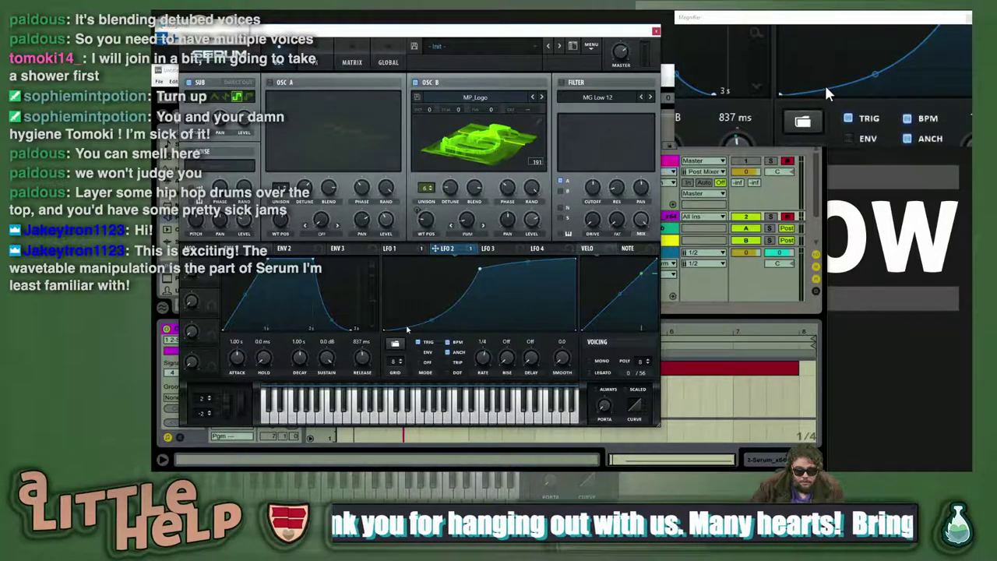
# - Add a point at the base near the start of LFO 2's curve and set its rate to 1/2
pyautogui.doubleClick(407, 326)
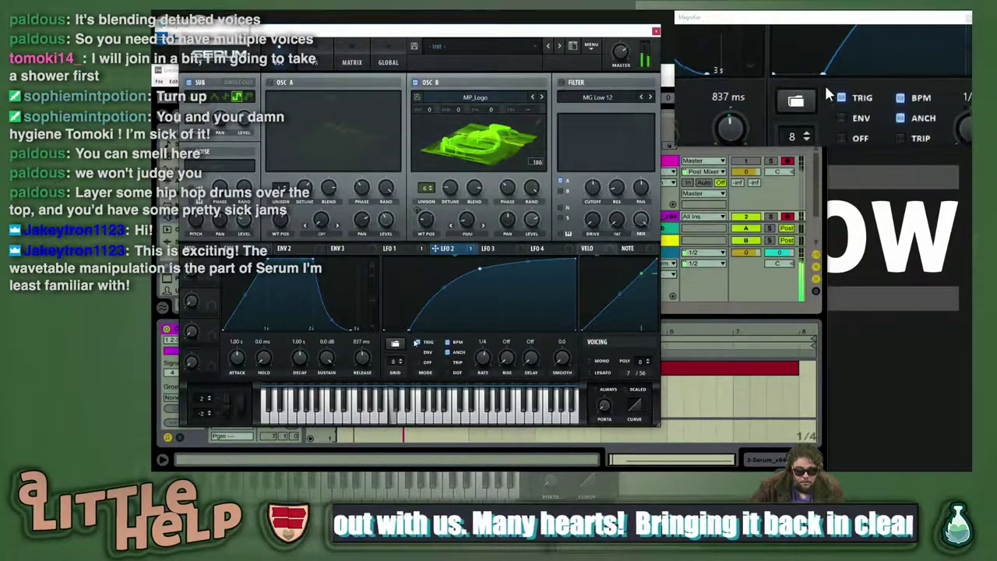
pyautogui.moveTo(483, 357); pyautogui.dragTo(485, 362)
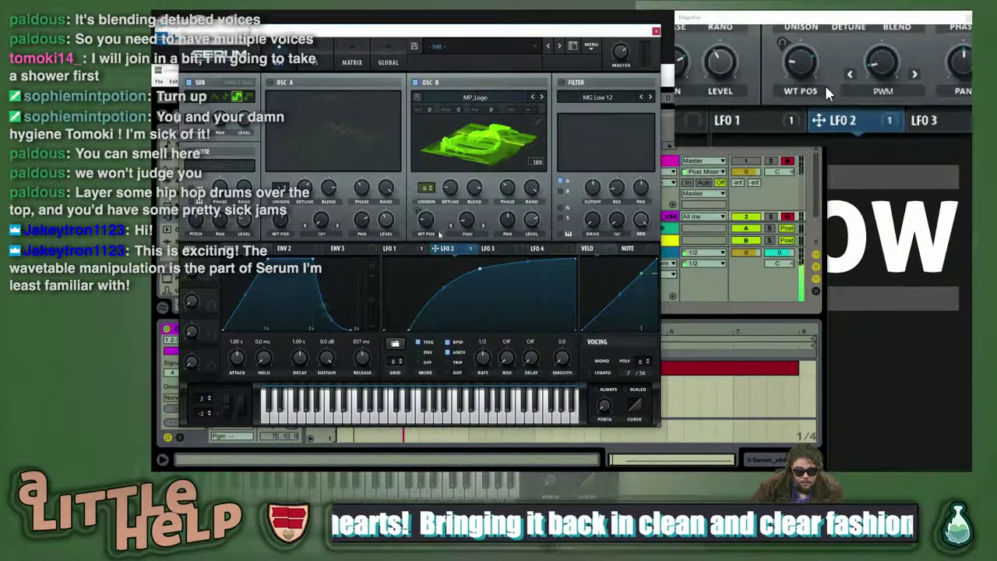
# - Set oscillator B's unison to 7 voices and adjust its detune and phase
pyautogui.click(433, 186)
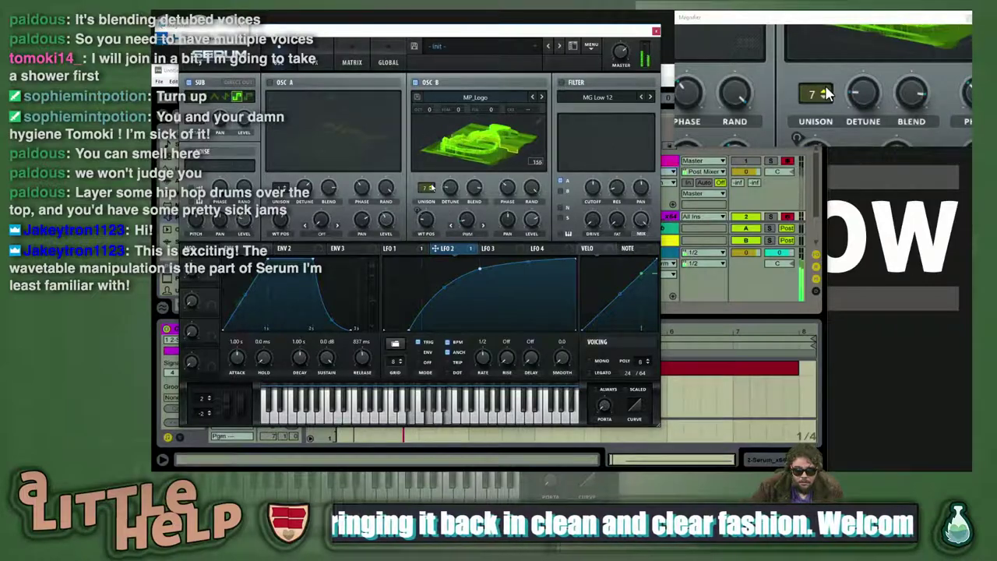
pyautogui.moveTo(454, 189); pyautogui.dragTo(476, 213)
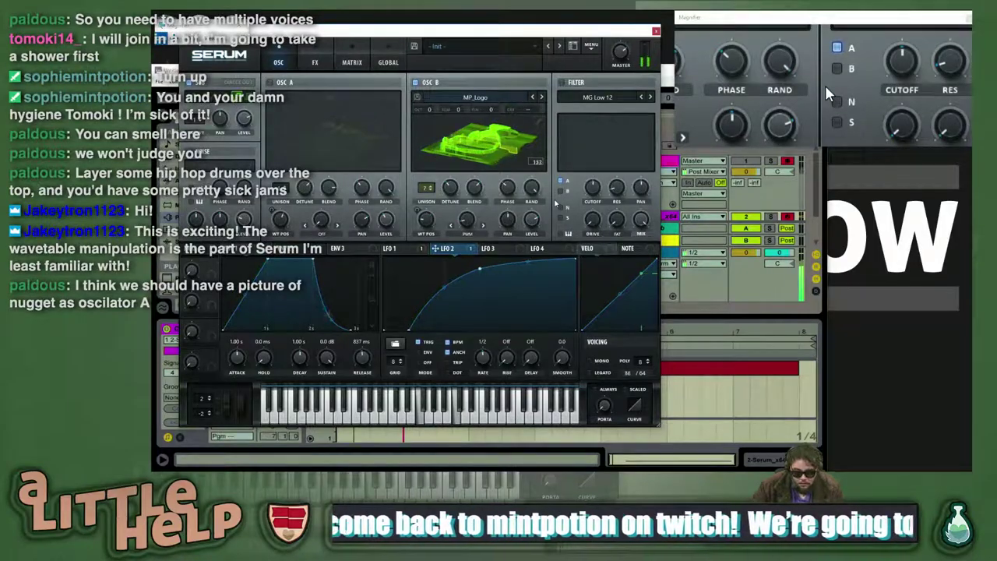
pyautogui.moveTo(507, 188)
pyautogui.mouseDown()
pyautogui.moveTo(505, 170)
pyautogui.moveTo(508, 181)
pyautogui.mouseUp()
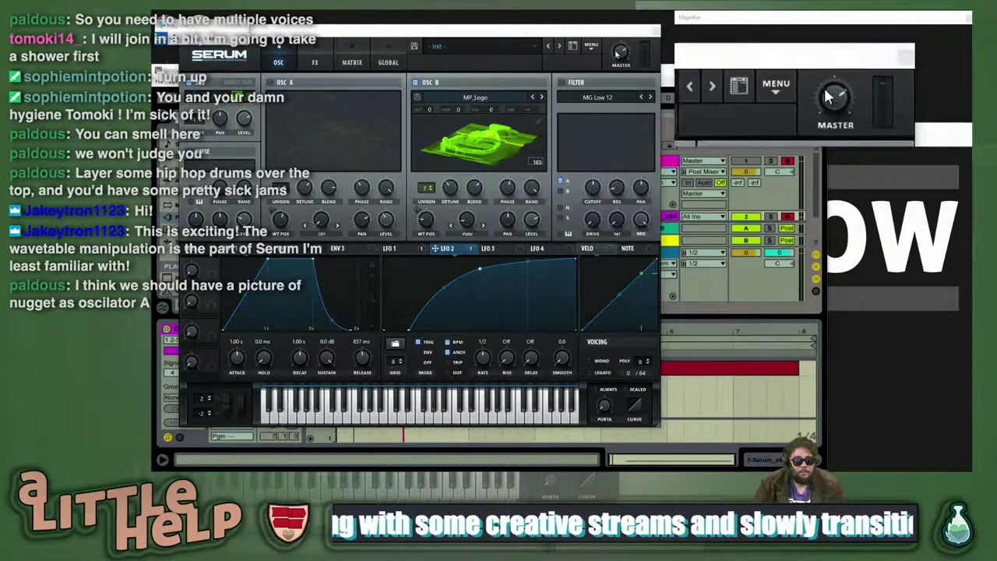
# - Switch to the browser's Discord #general channel and post the :nugget: emoji
pyautogui.hotkey('alt', 'Tab')
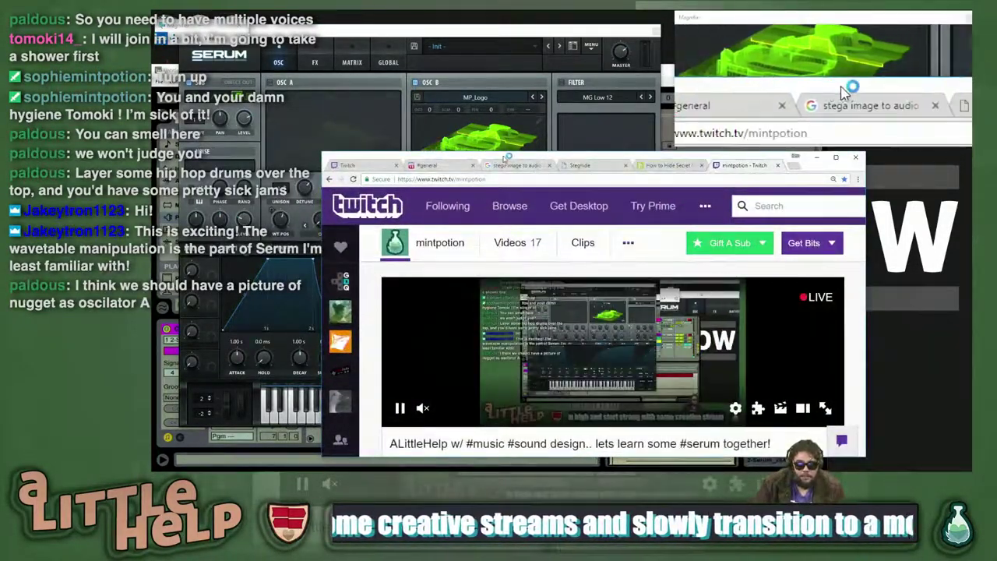
pyautogui.moveTo(470, 159); pyautogui.dragTo(391, 141)
pyautogui.click(380, 146)
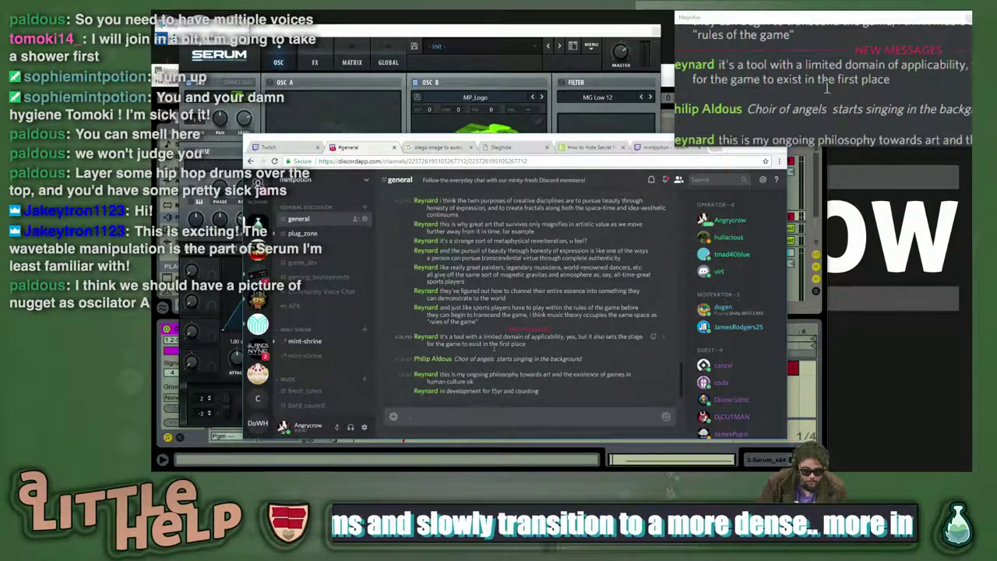
pyautogui.write(':nugget:')
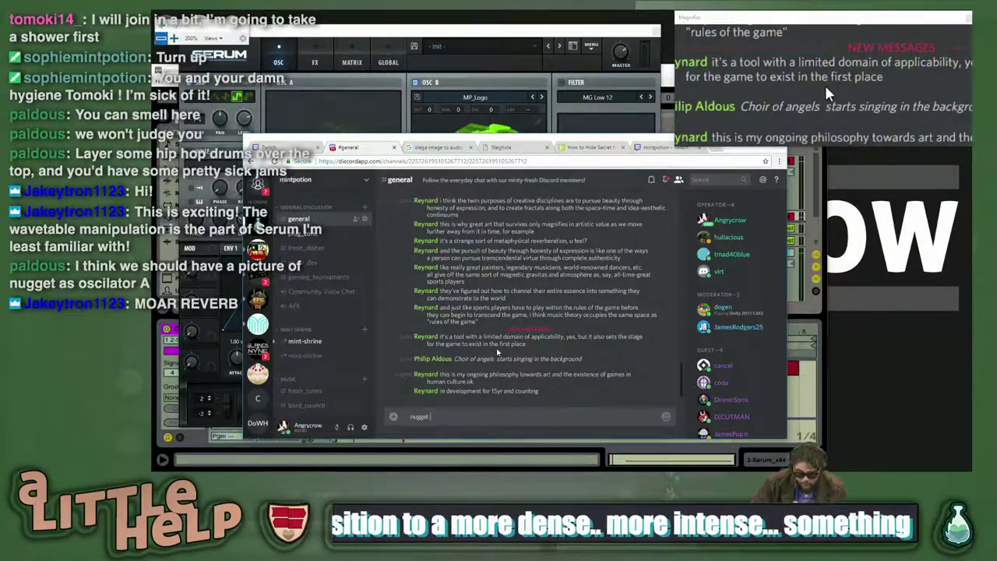
pyautogui.press('Return')
# - Open the posted nugget emoji's image by its copied address and save the PNG to the desktop
pyautogui.rightClick(454, 393)
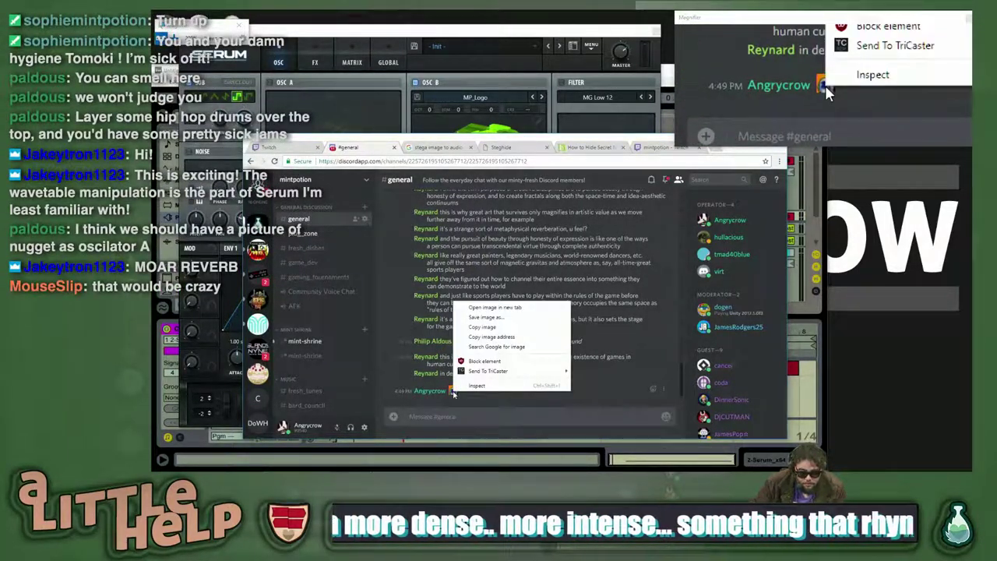
pyautogui.click(511, 334)
pyautogui.click(449, 160)
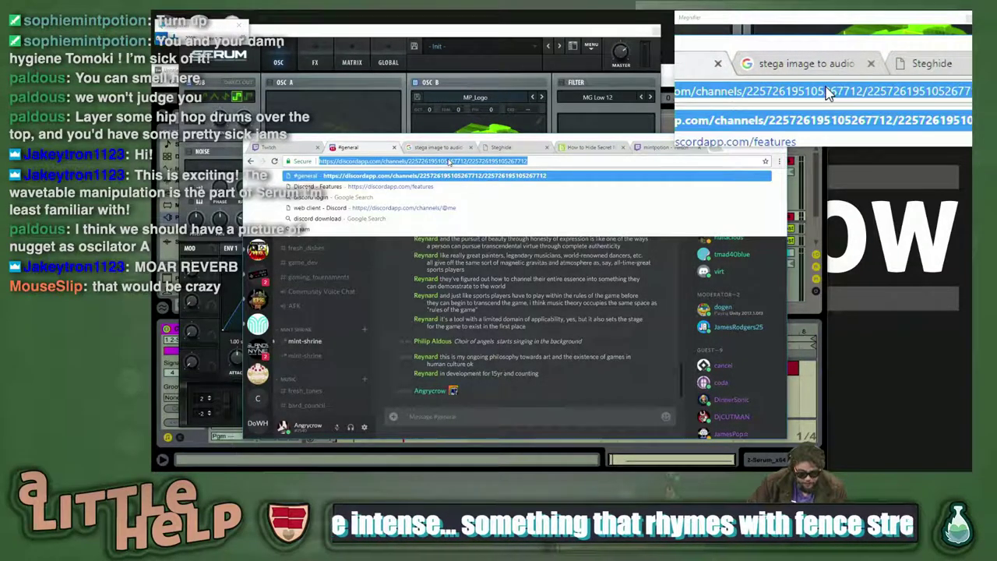
pyautogui.write('https://cdn.discordapp.com/emojis/342483038078500894.png')
pyautogui.press('Return')
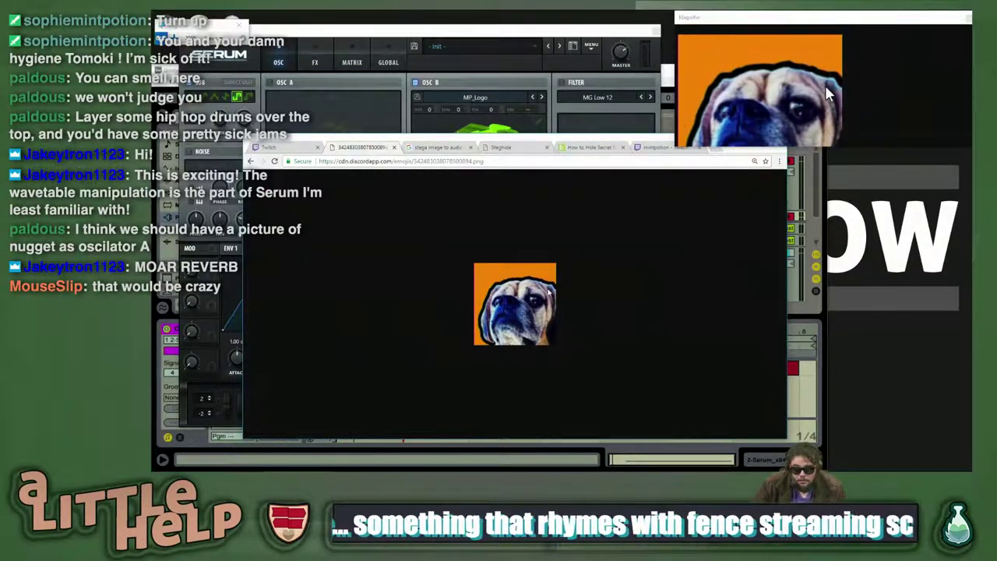
pyautogui.moveTo(535, 293); pyautogui.dragTo(947, 261)
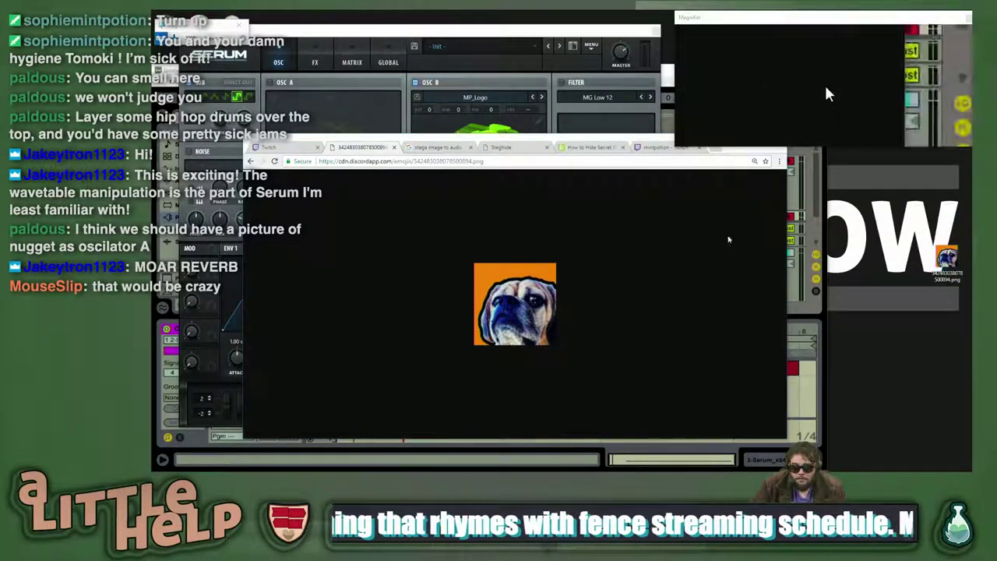
# - Return to Serum, turn on oscillator A, load the nugget PNG as its wavetable, and turn off oscillator B
pyautogui.click(478, 72)
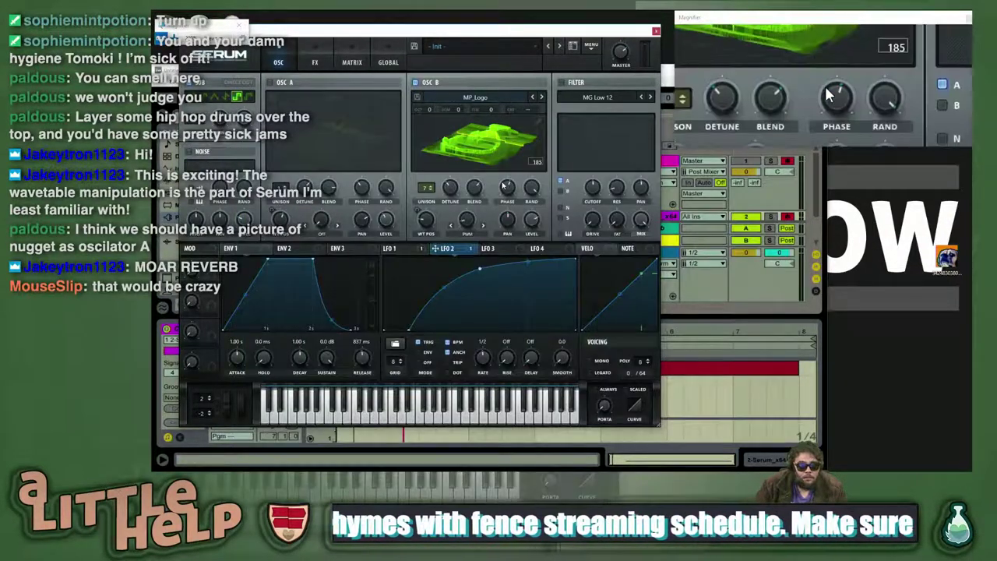
pyautogui.moveTo(943, 256); pyautogui.dragTo(747, 210)
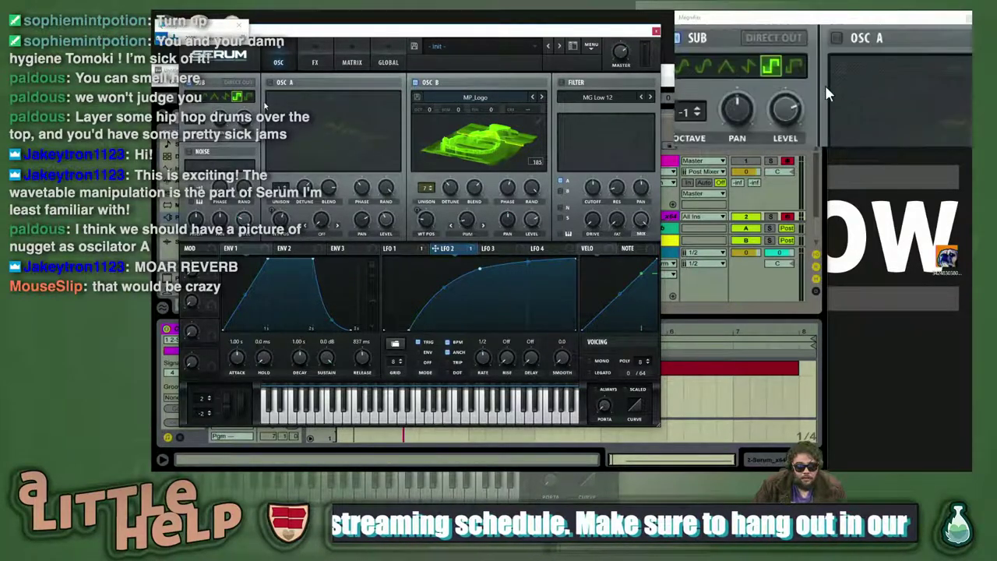
pyautogui.moveTo(269, 83); pyautogui.dragTo(271, 88)
pyautogui.moveTo(944, 259); pyautogui.dragTo(347, 164)
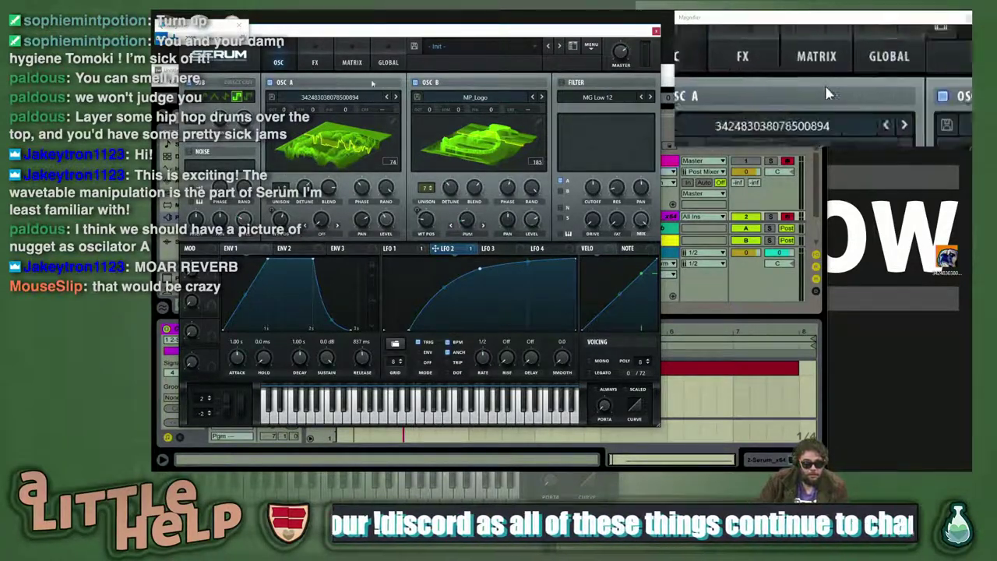
pyautogui.click(417, 83)
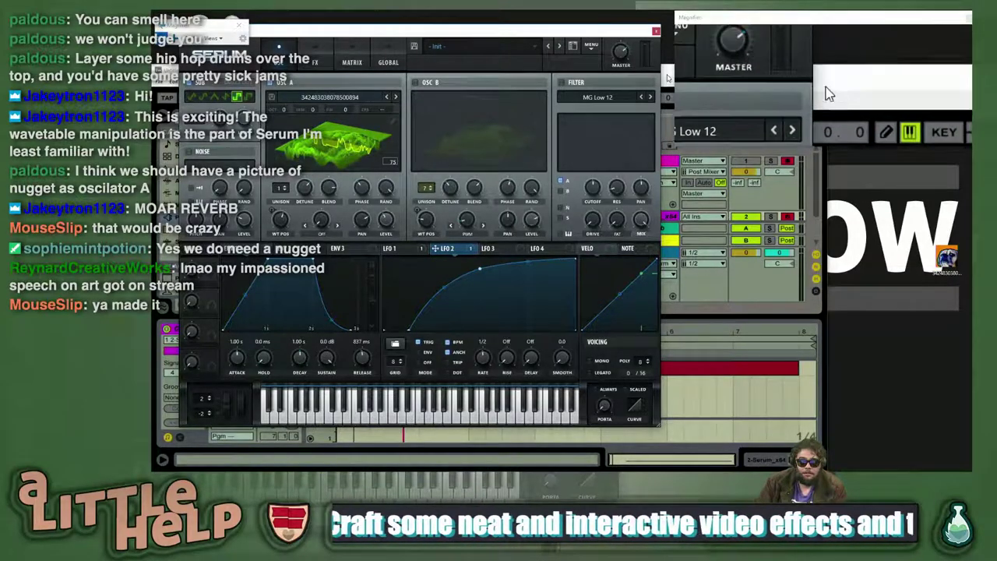
# - Enlarge the nugget image in the browser and examine it as the source of the wavetable
pyautogui.hotkey('alt', 'Tab')
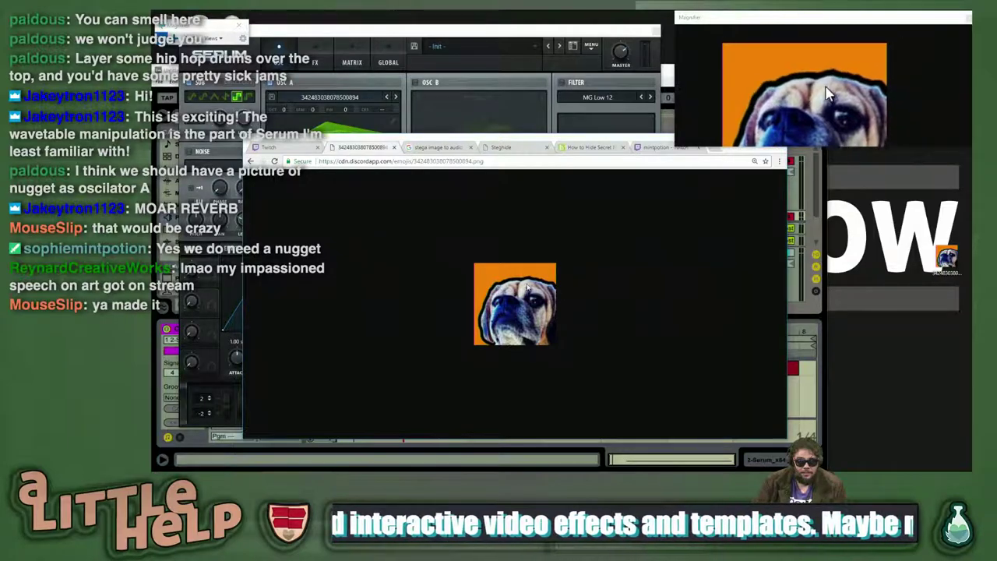
pyautogui.scroll(5, 515, 292)
pyautogui.scroll(-1, 544, 286)
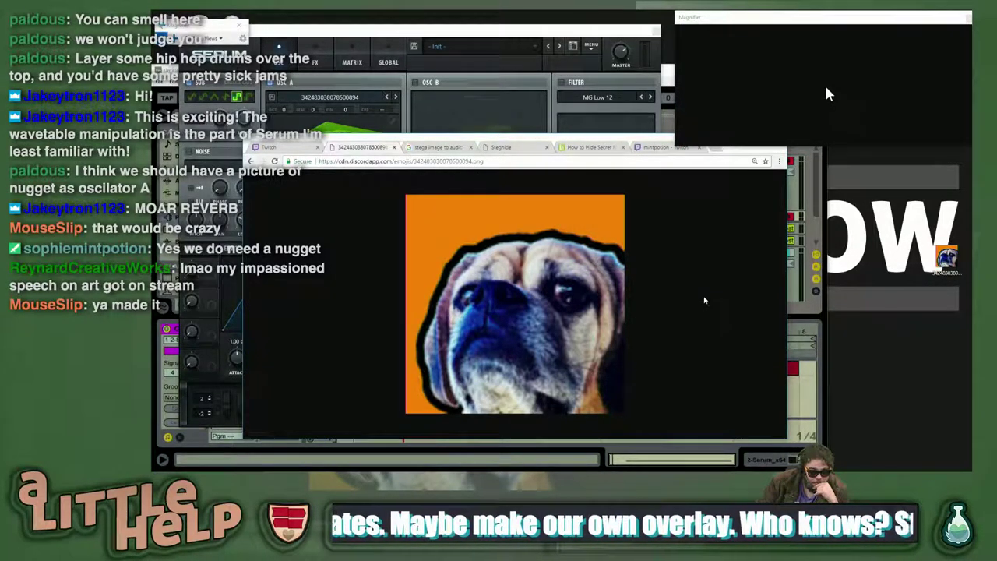
# - Return to Serum and save oscillator A's nugget wavetable as a WAV file in the User tables folder
pyautogui.click(452, 71)
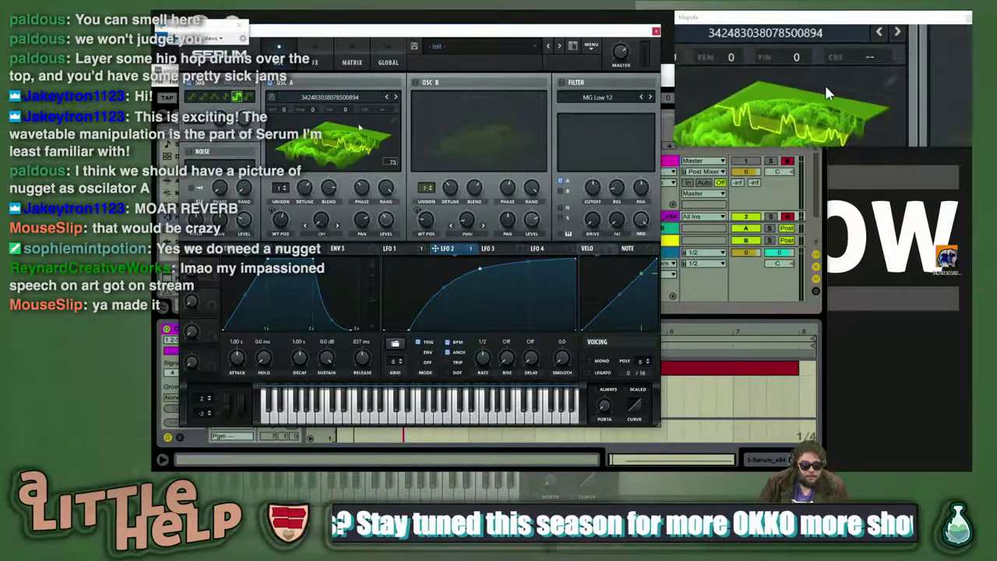
pyautogui.click(335, 98)
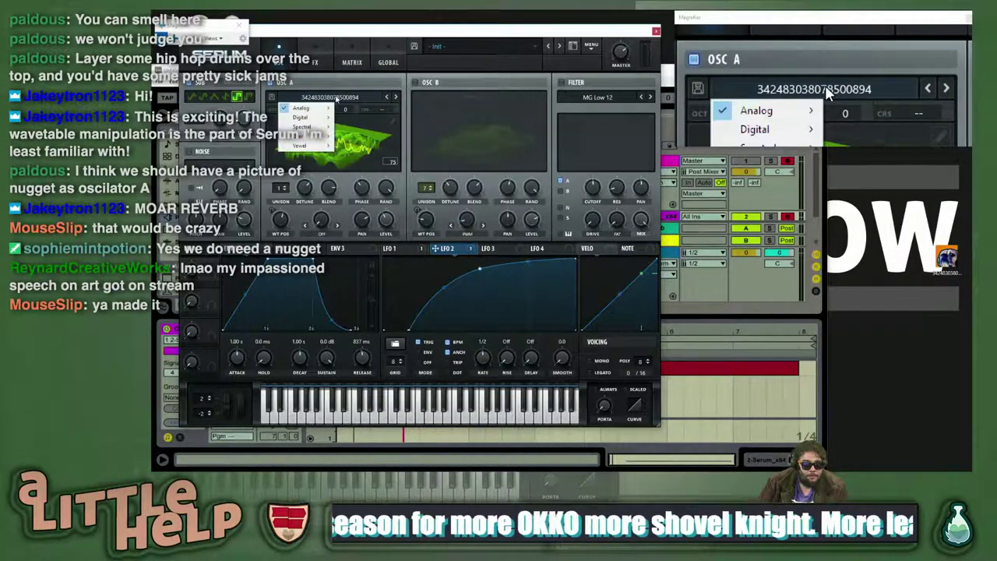
pyautogui.moveTo(306, 137)
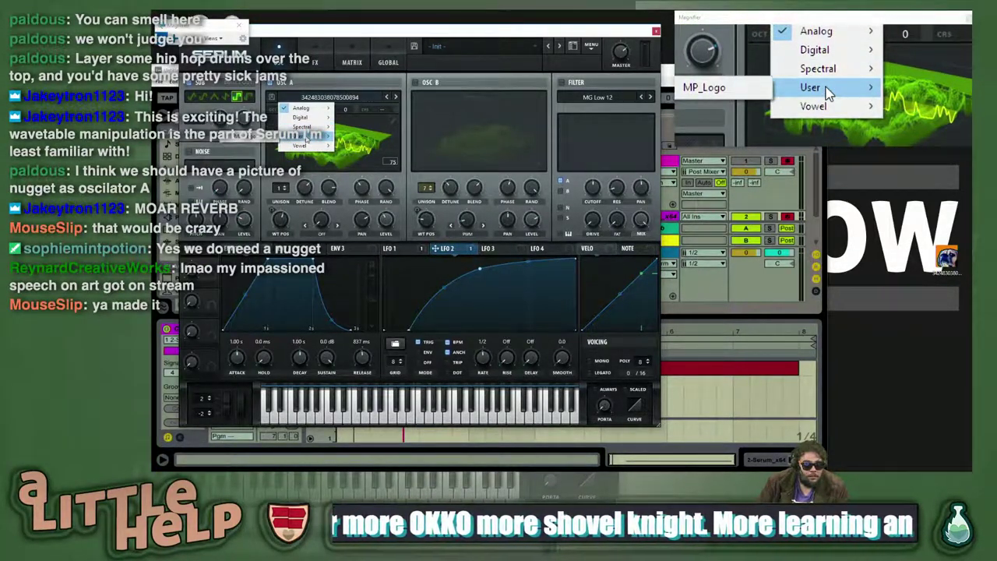
pyautogui.click(362, 140)
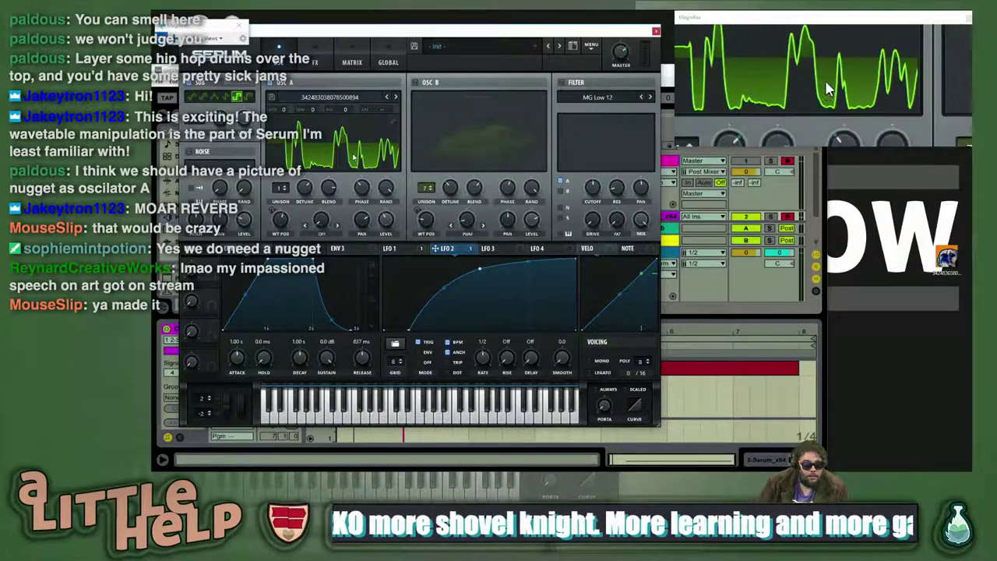
pyautogui.click(272, 98)
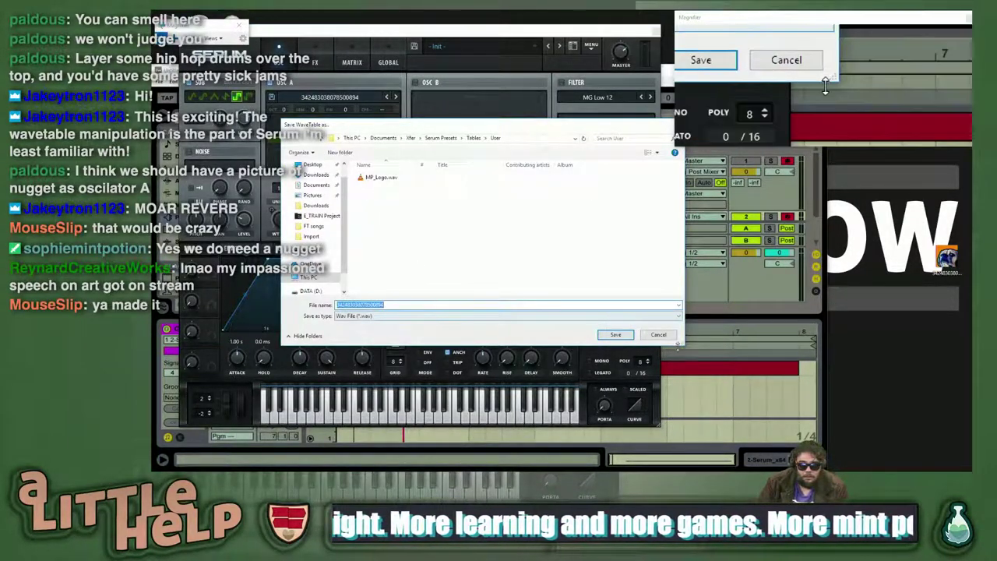
pyautogui.click(616, 334)
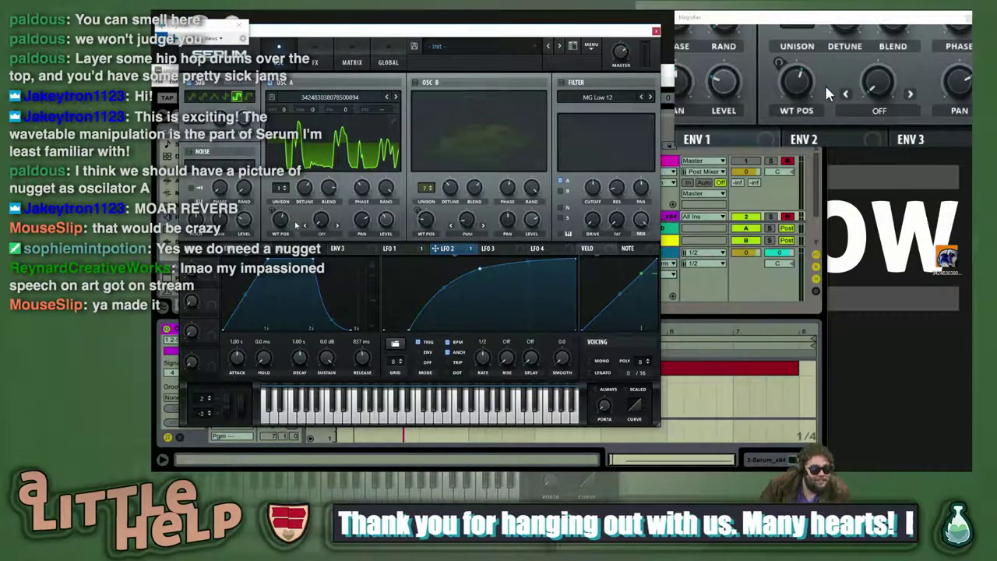
# - Open oscillator A's wavetable editor, go to frame 128, and remove the DC offset from the table
pyautogui.click(393, 167)
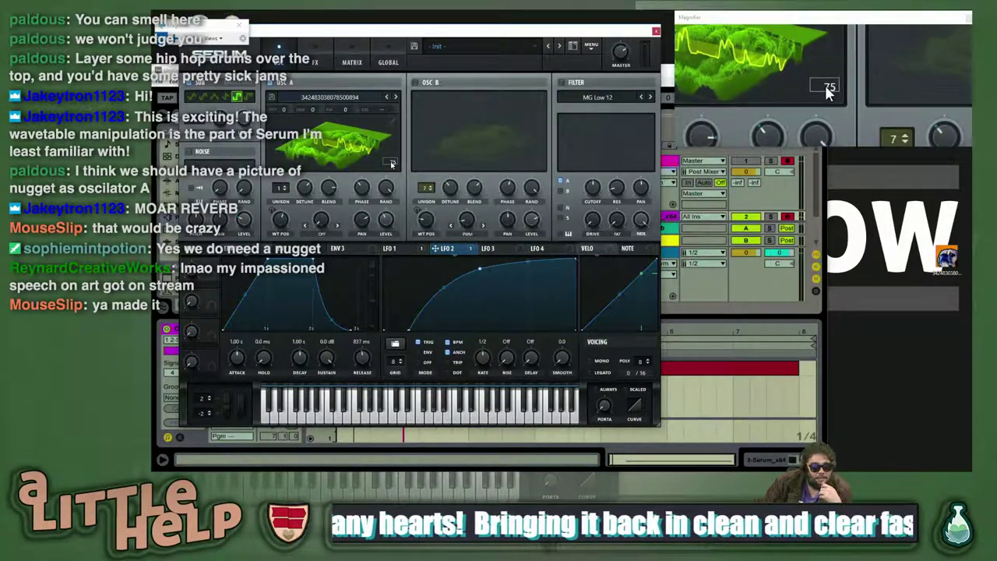
pyautogui.click(393, 123)
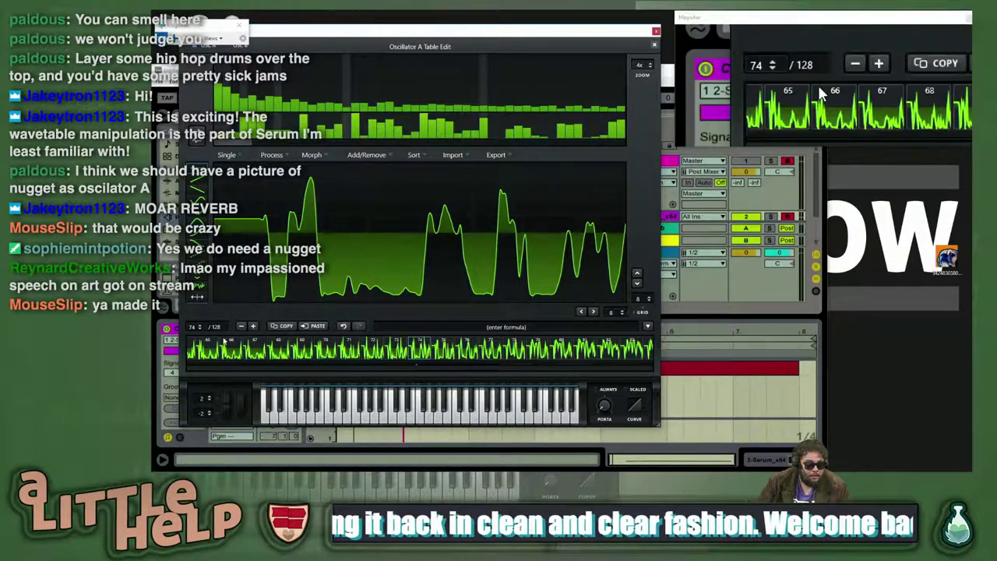
pyautogui.moveTo(194, 328); pyautogui.dragTo(187, 238)
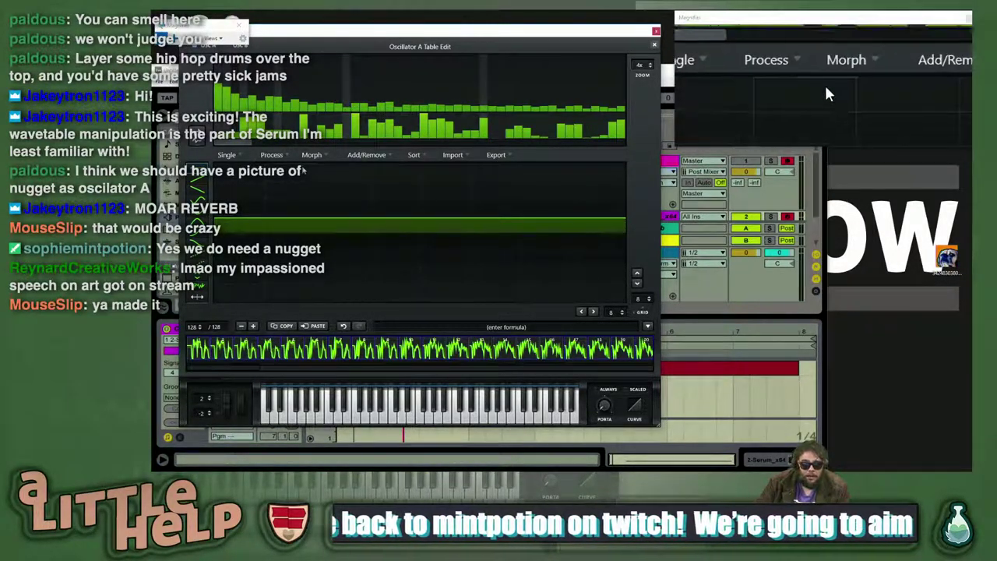
pyautogui.click(281, 156)
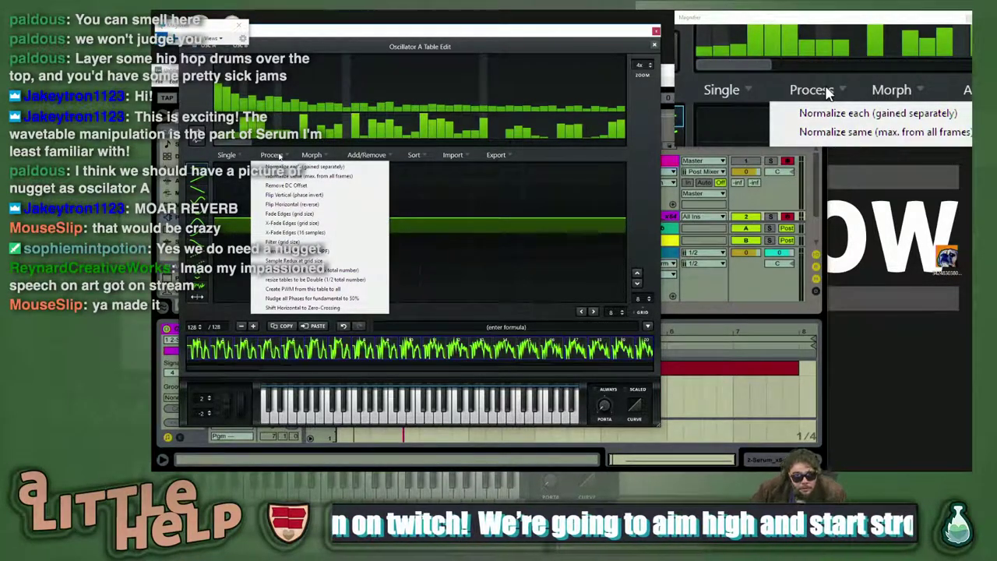
pyautogui.click(301, 191)
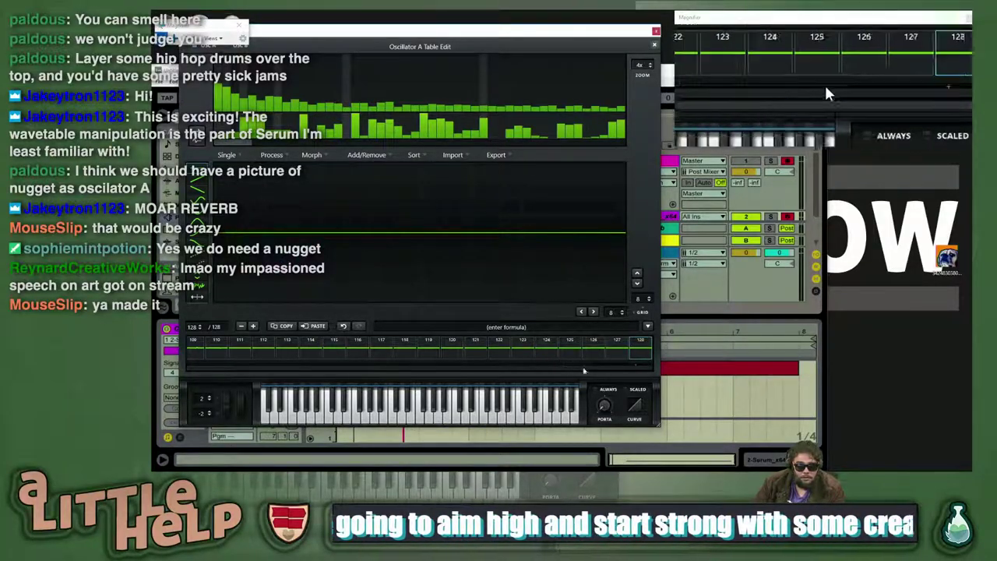
# - Select frame 10, draw three flat blocks over the end of its waveform, and shift it one grid division left
pyautogui.moveTo(645, 368); pyautogui.dragTo(244, 345)
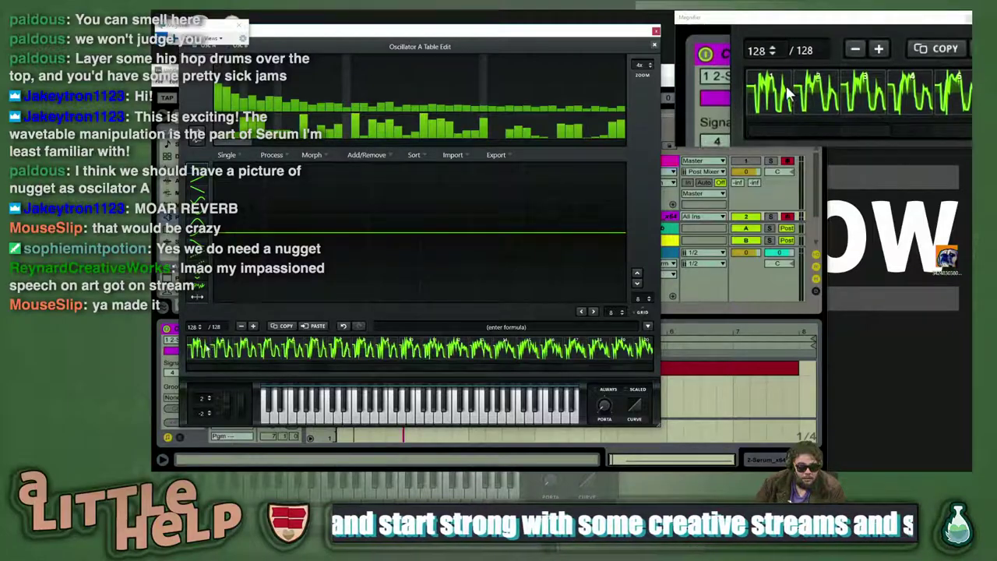
pyautogui.click(411, 348)
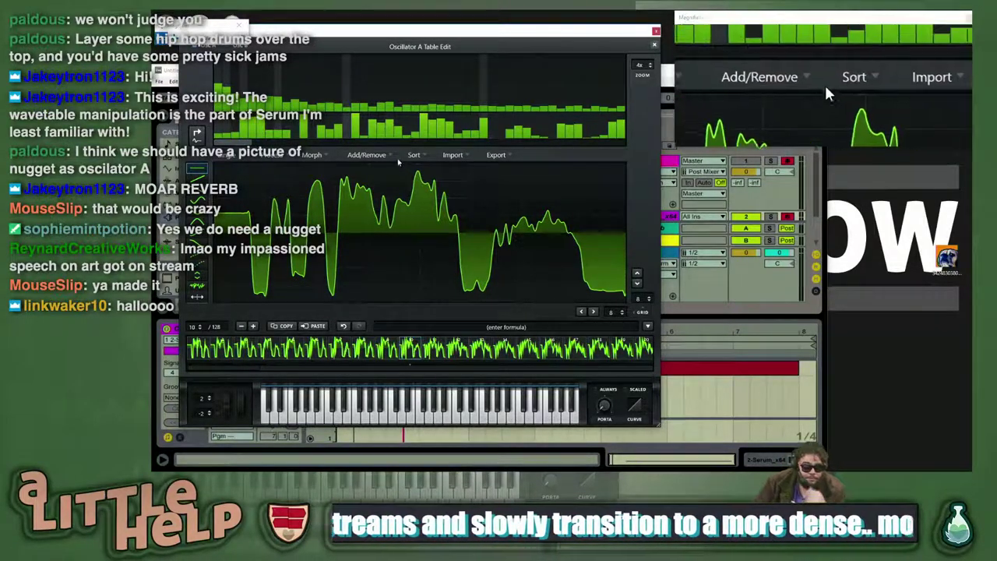
pyautogui.click(476, 165)
pyautogui.click(457, 157)
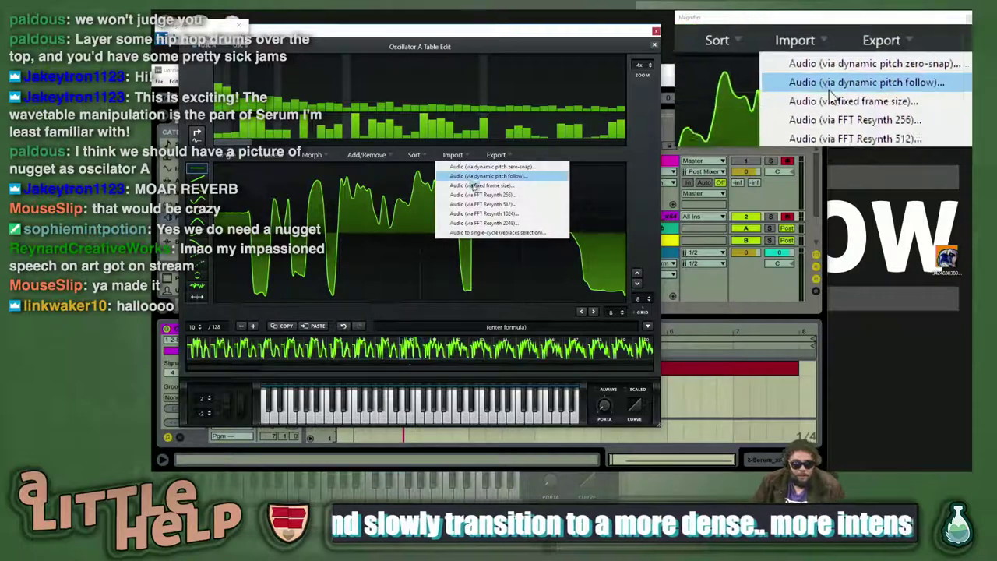
pyautogui.click(609, 203)
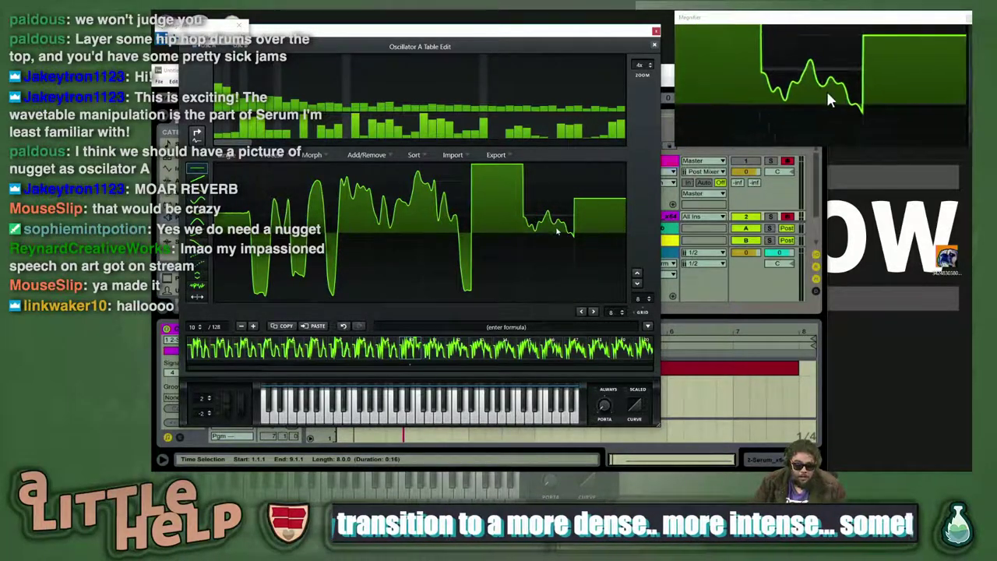
pyautogui.click(549, 267)
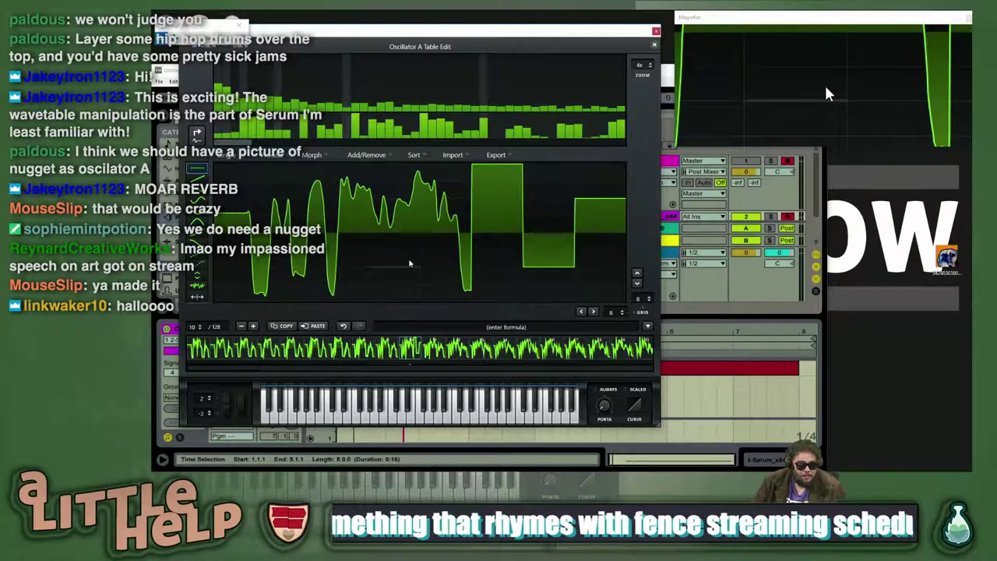
pyautogui.click(582, 311)
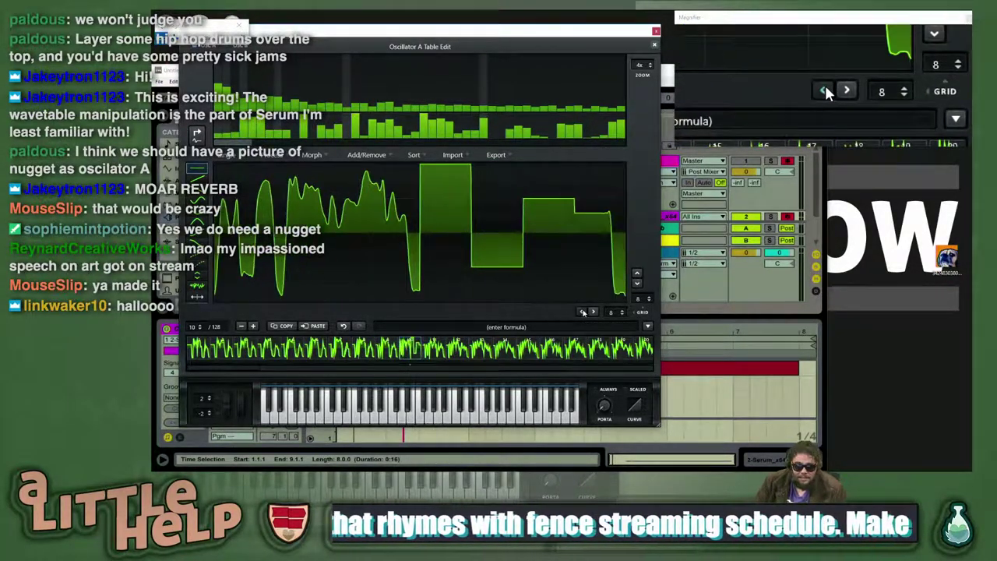
# - Shift frame 10's waveform one grid division right, close the wavetable editor, and turn off oscillator B
pyautogui.click(597, 313)
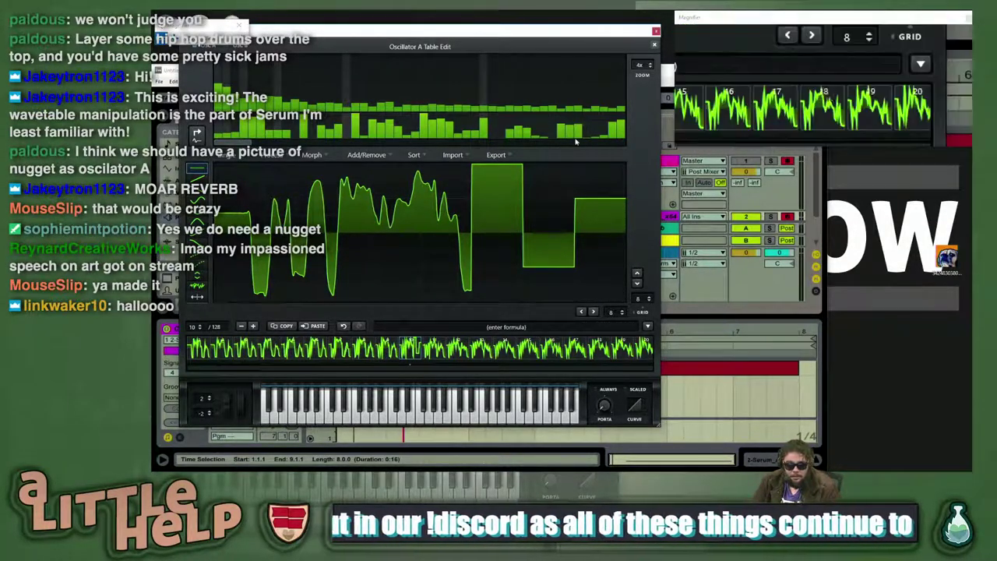
pyautogui.click(654, 45)
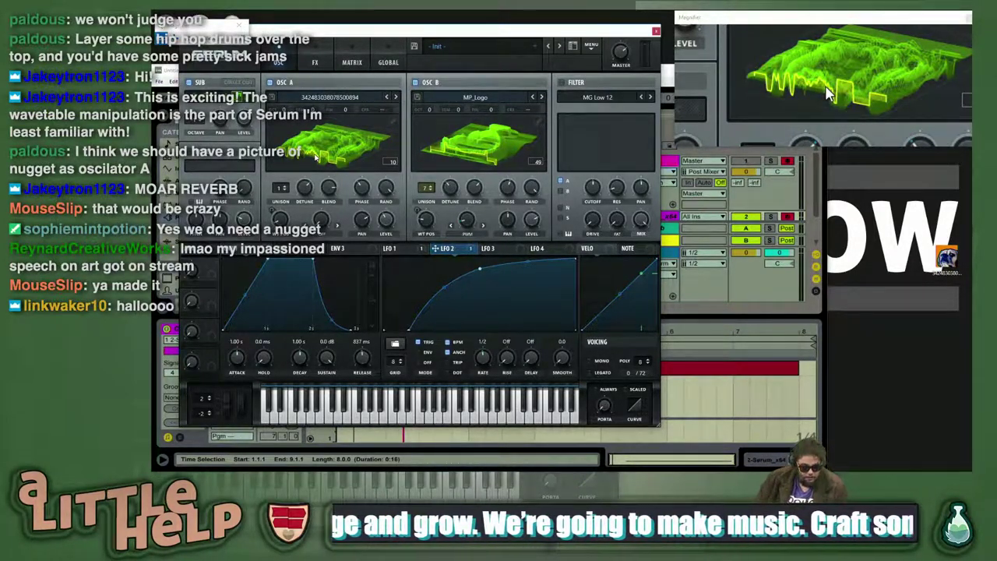
pyautogui.click(416, 83)
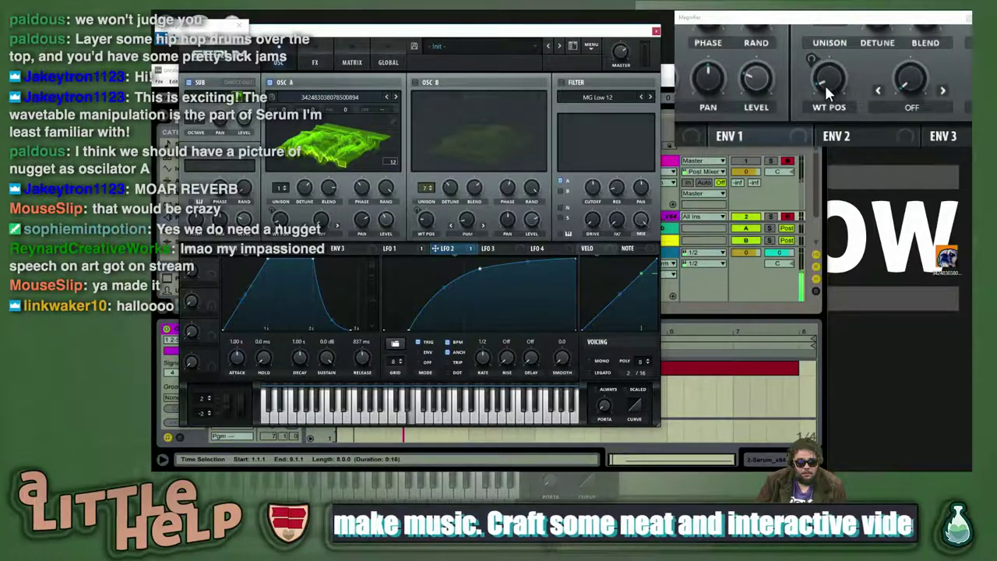
# - Raise oscillator A's wavetable position to 80 and modulate it with LFO 1 at a one-bar rate, adjusting the modulation amount
pyautogui.moveTo(281, 210); pyautogui.dragTo(282, 177)
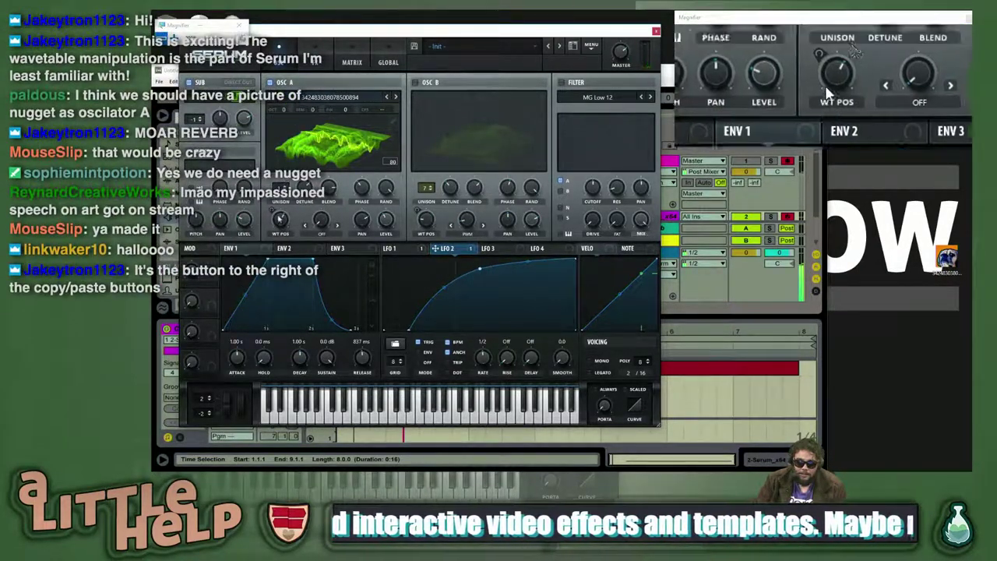
pyautogui.click(396, 248)
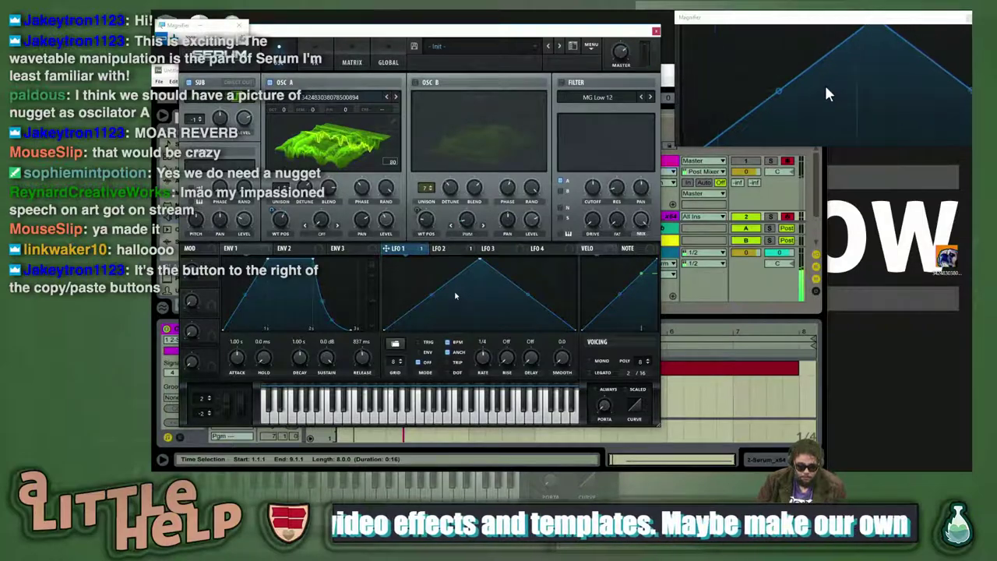
pyautogui.moveTo(424, 249); pyautogui.dragTo(283, 219)
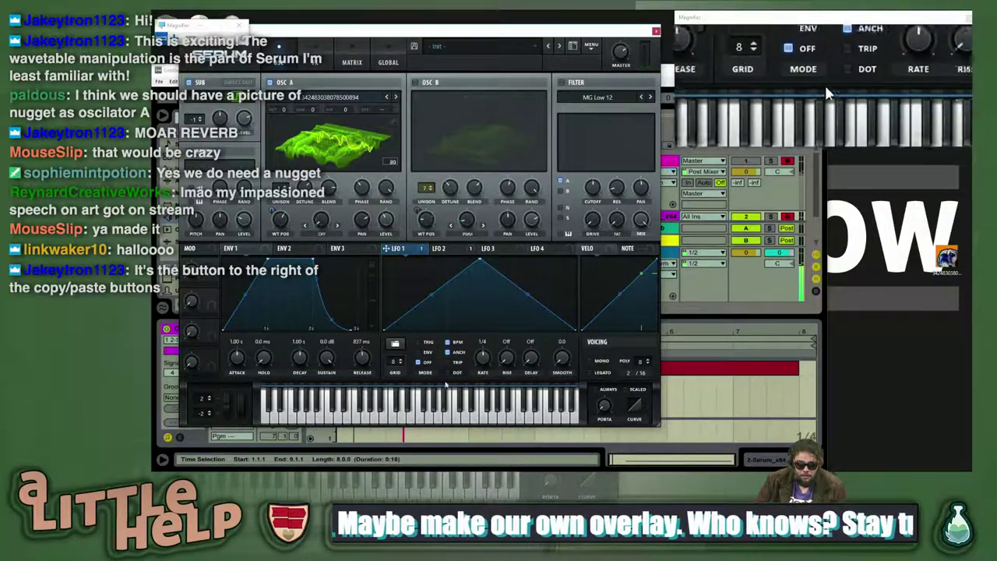
pyautogui.moveTo(485, 368); pyautogui.dragTo(484, 375)
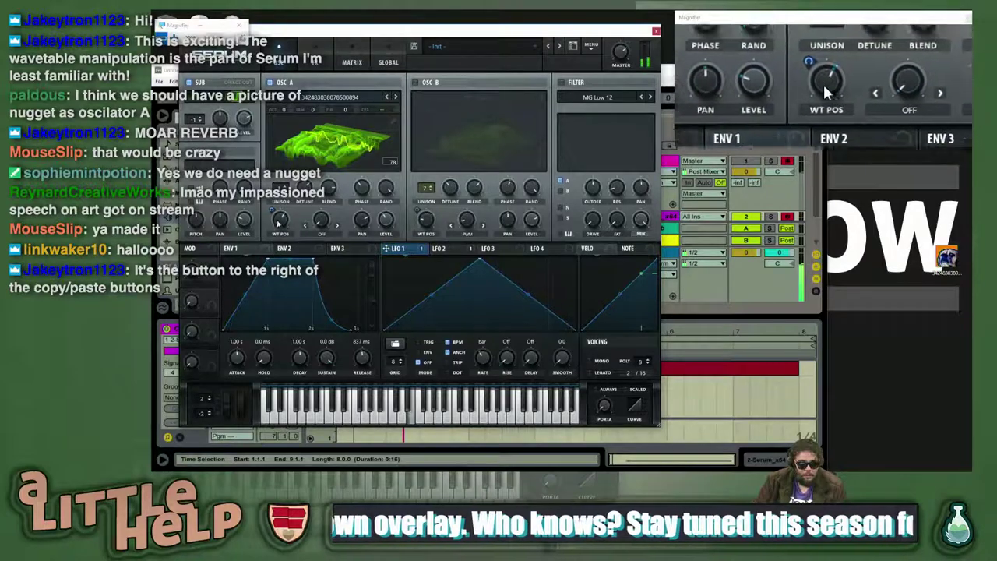
pyautogui.moveTo(273, 212); pyautogui.dragTo(280, 273)
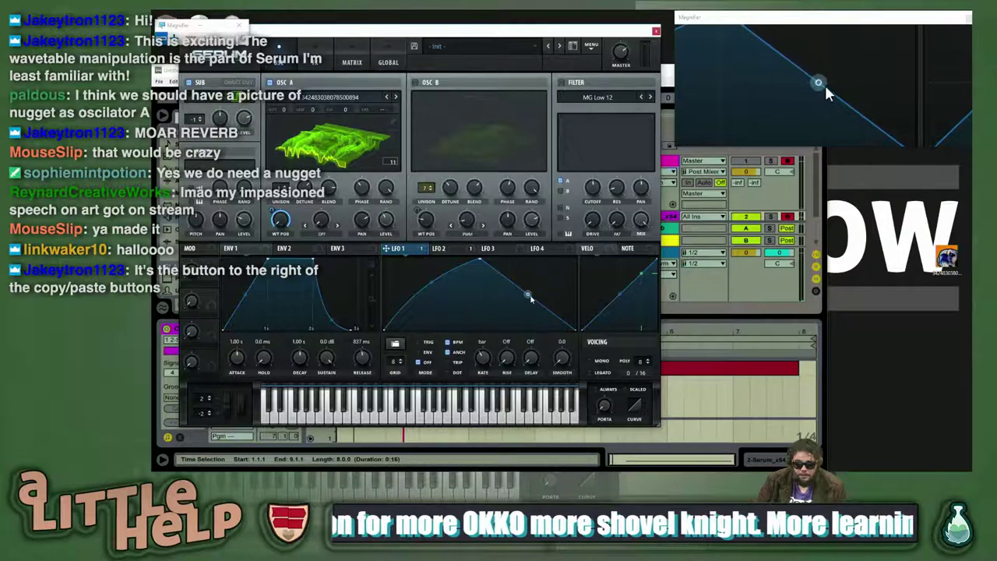
# - Bow the rising and falling slopes of LFO 1's triangle outward into a rounded dome
pyautogui.moveTo(528, 295); pyautogui.dragTo(528, 278)
pyautogui.moveTo(430, 286); pyautogui.dragTo(427, 275)
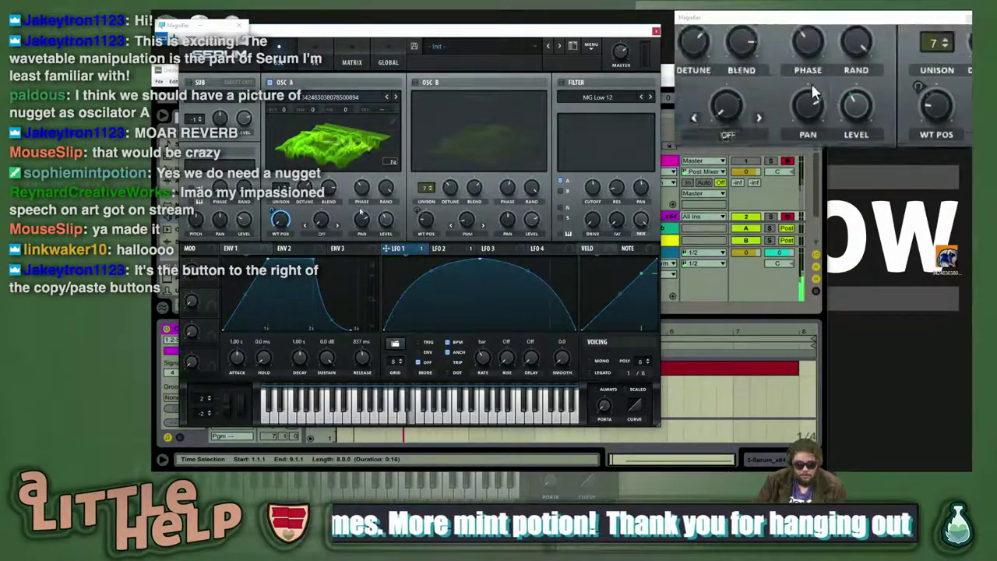
# - Raise oscillator A's unison to 4 voices and adjust its unison blend
pyautogui.click(286, 185)
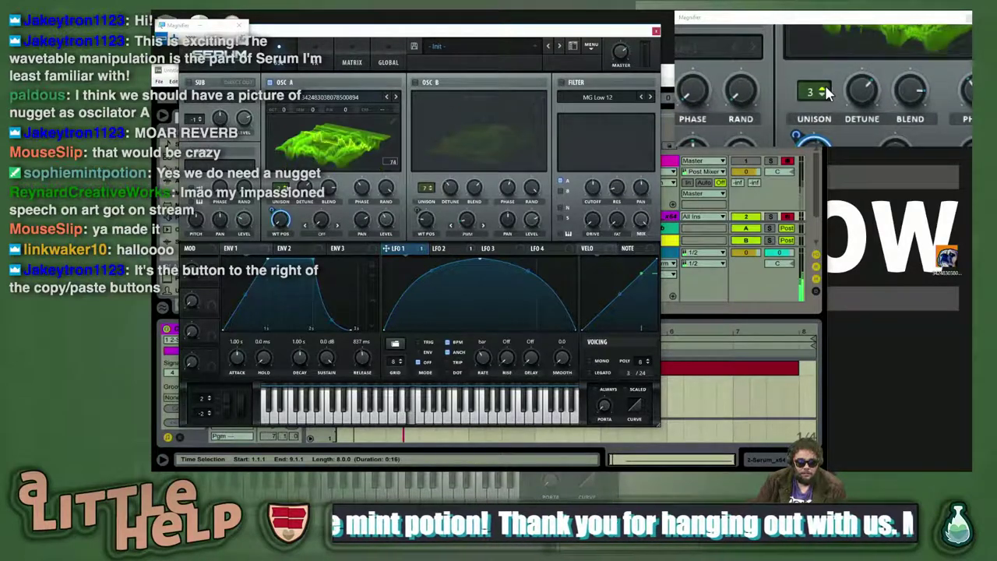
pyautogui.click(286, 185)
pyautogui.click(286, 186)
pyautogui.moveTo(325, 185); pyautogui.dragTo(307, 223)
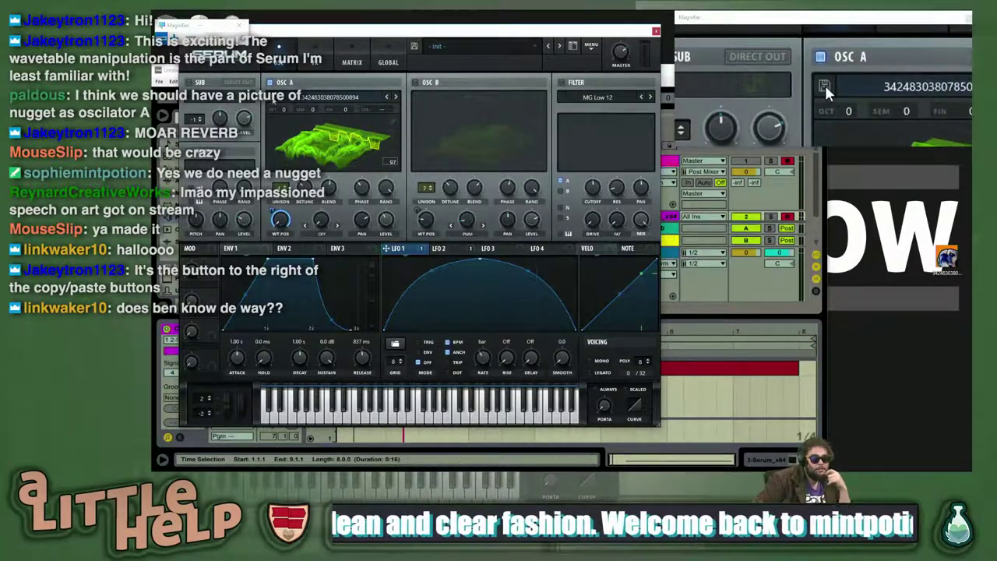
pyautogui.click(273, 98)
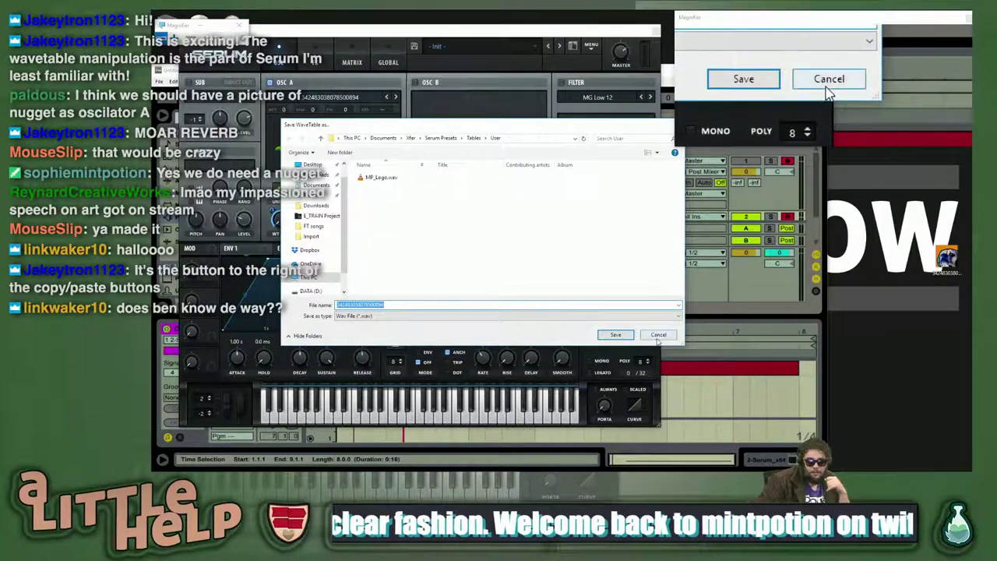
pyautogui.click(659, 335)
pyautogui.click(343, 98)
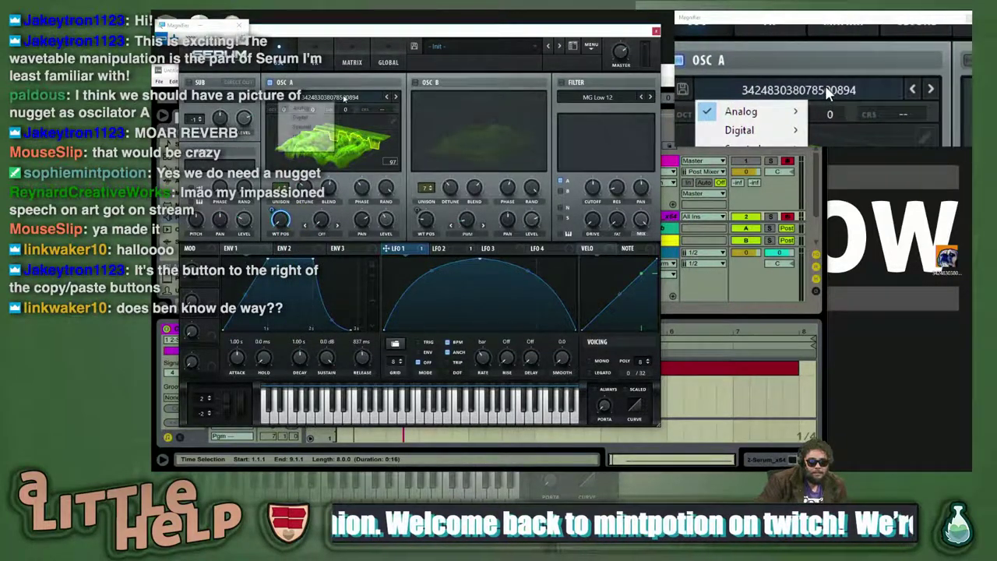
pyautogui.click(344, 98)
pyautogui.click(345, 99)
pyautogui.click(345, 99)
pyautogui.click(344, 98)
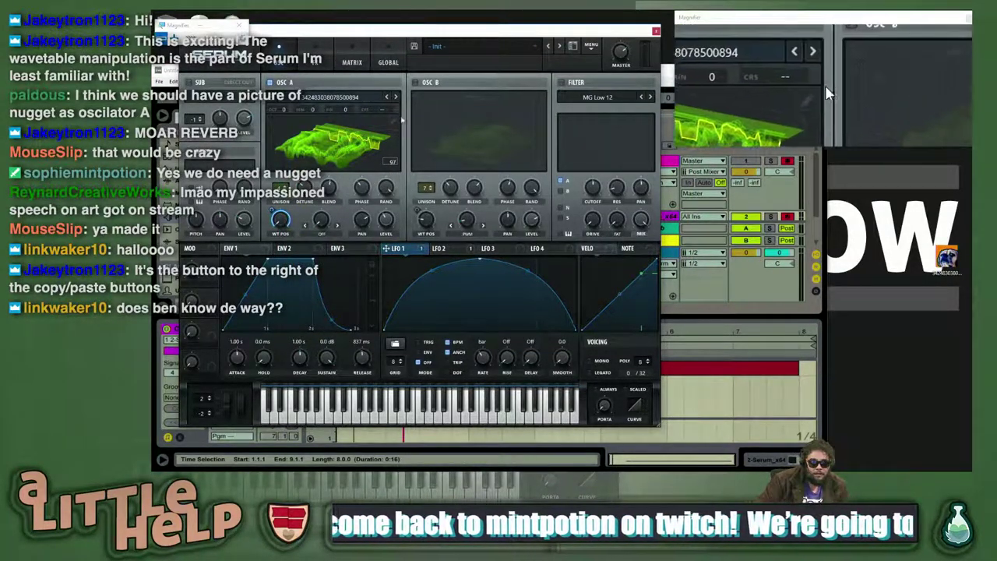
# - Reopen oscillator A's wavetable editor, undo the recent block and shift edits to the waveform, and close the editor
pyautogui.click(393, 123)
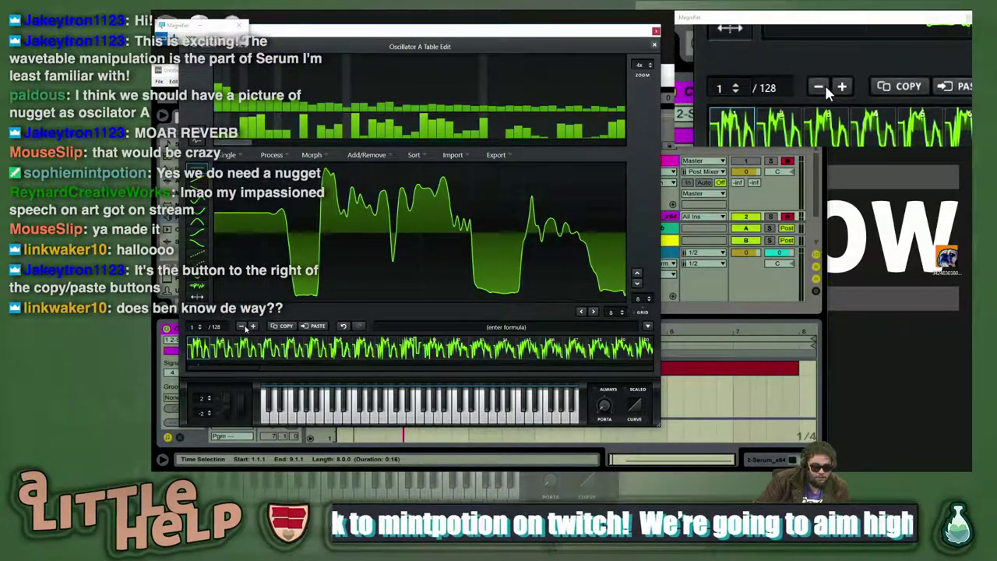
pyautogui.click(343, 327)
pyautogui.click(343, 327)
pyautogui.click(343, 327)
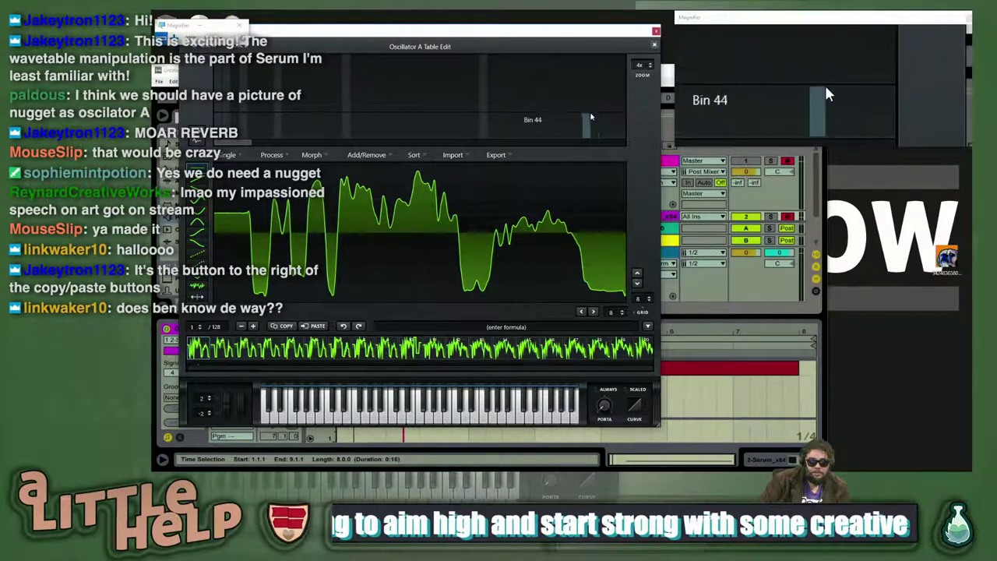
pyautogui.click(655, 44)
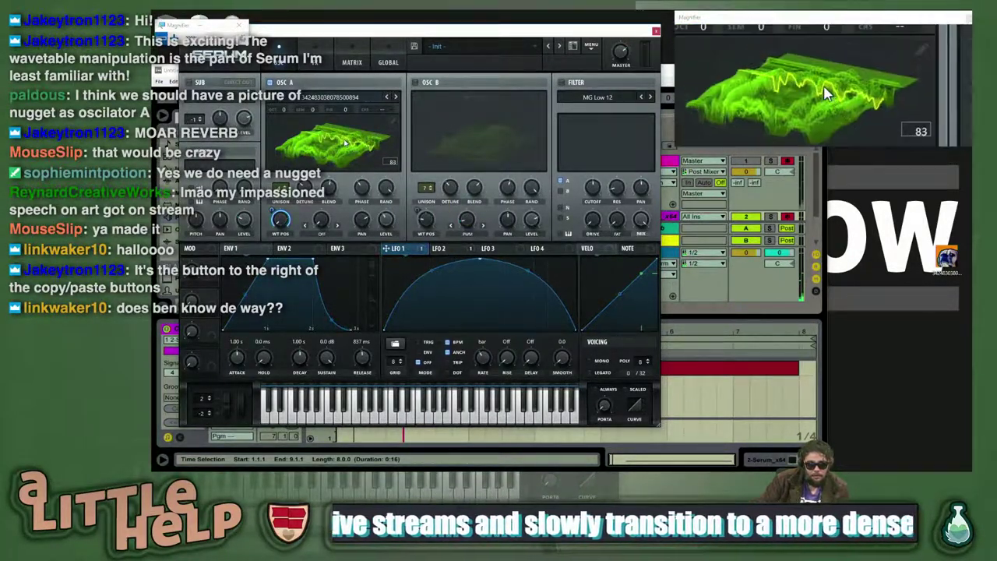
# - Turn on the Reverb effect for the patch and return to the oscillator controls
pyautogui.click(315, 54)
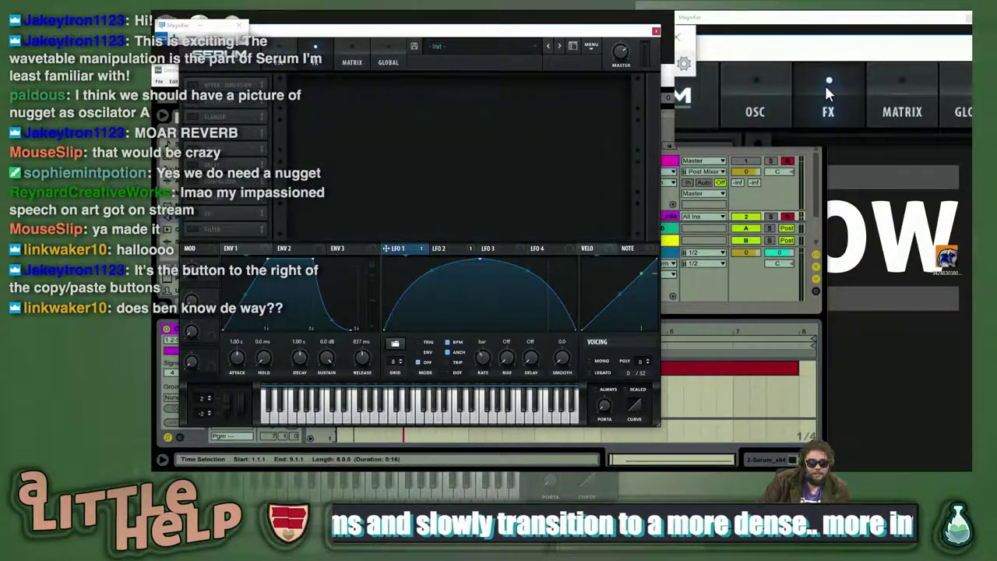
pyautogui.click(191, 199)
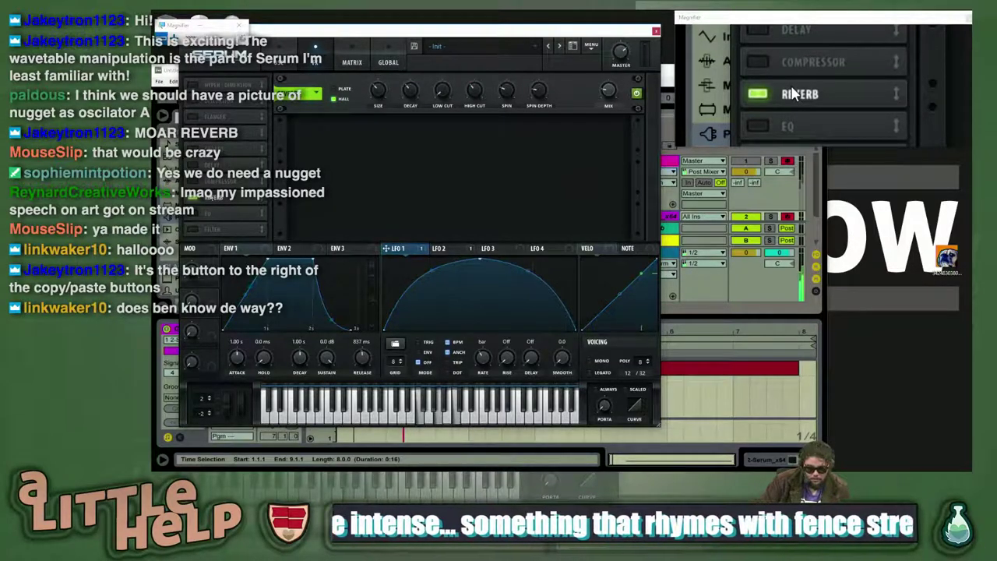
pyautogui.click(278, 56)
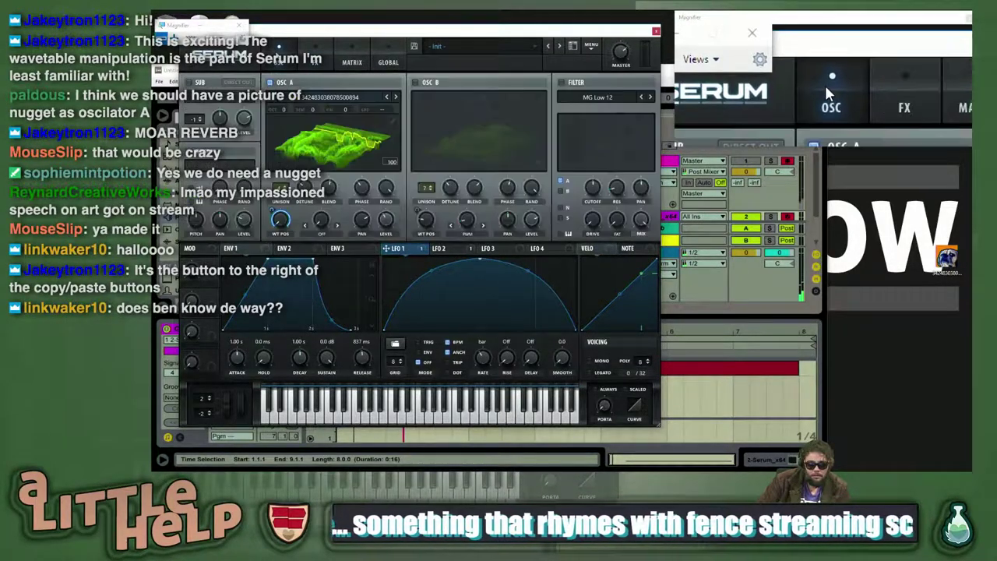
# - Raise oscillator A's detune and set its unison to 6 voices, leaving its warp mode off
pyautogui.moveTo(306, 197); pyautogui.dragTo(308, 174)
pyautogui.doubleClick(284, 187)
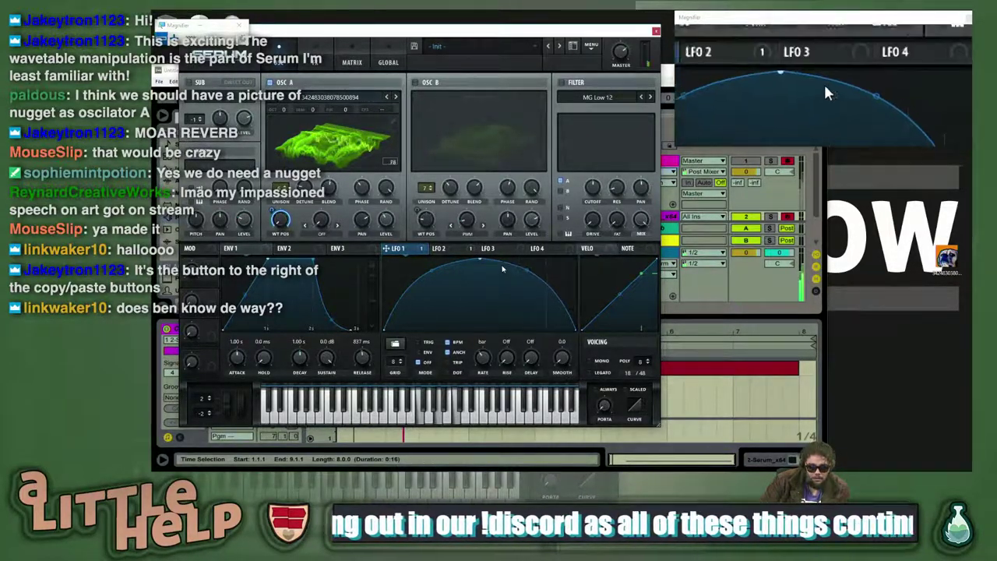
pyautogui.click(322, 233)
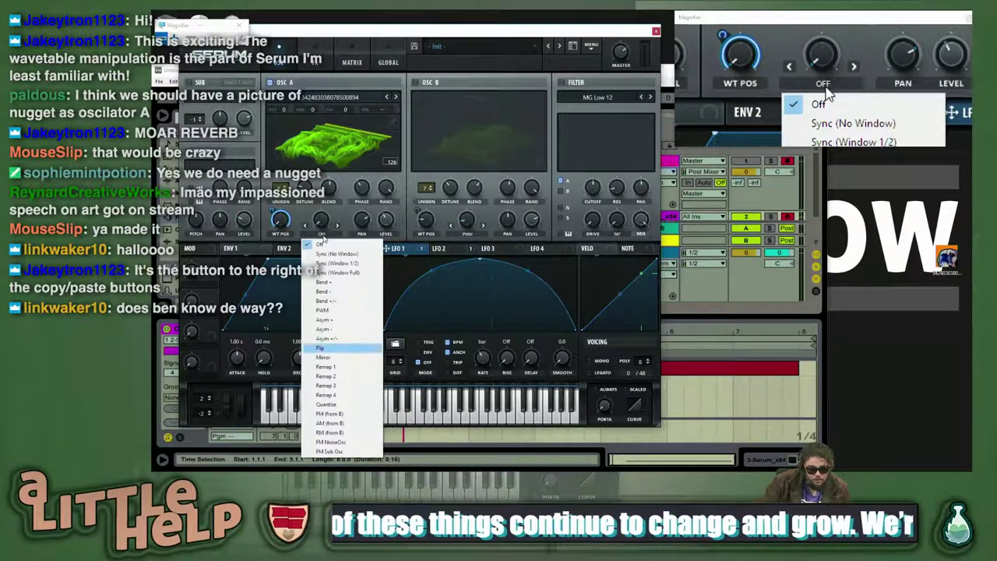
pyautogui.click(428, 268)
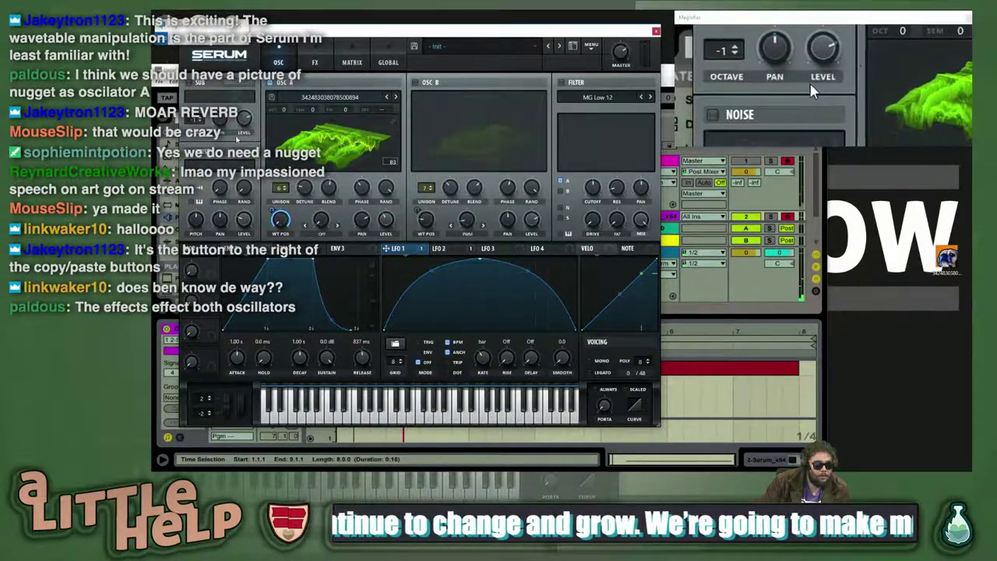
# - Turn on the sub oscillator with a level of 20% and switch LFO 1 to trigger mode
pyautogui.click(191, 99)
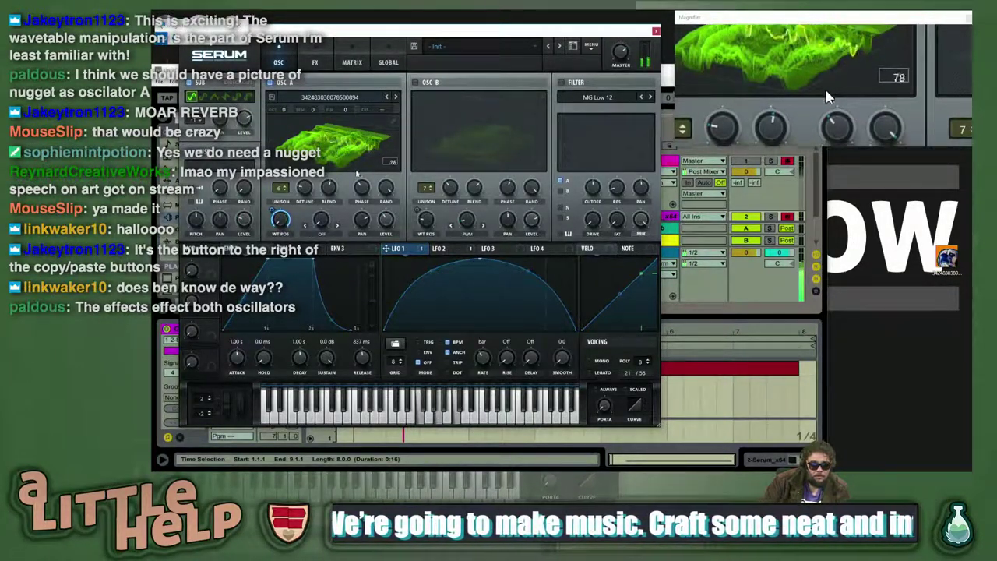
pyautogui.click(419, 341)
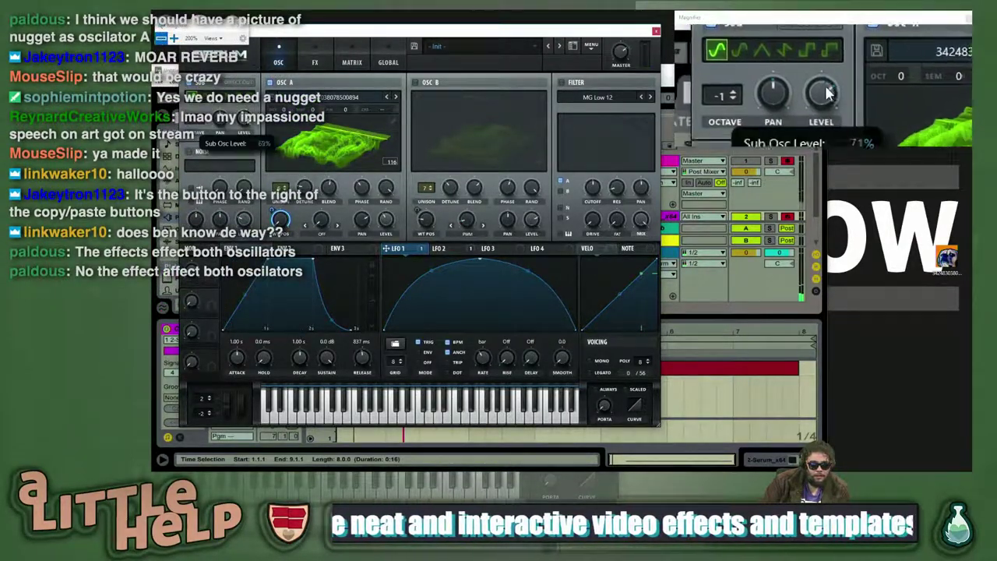
pyautogui.moveTo(256, 163); pyautogui.dragTo(258, 179)
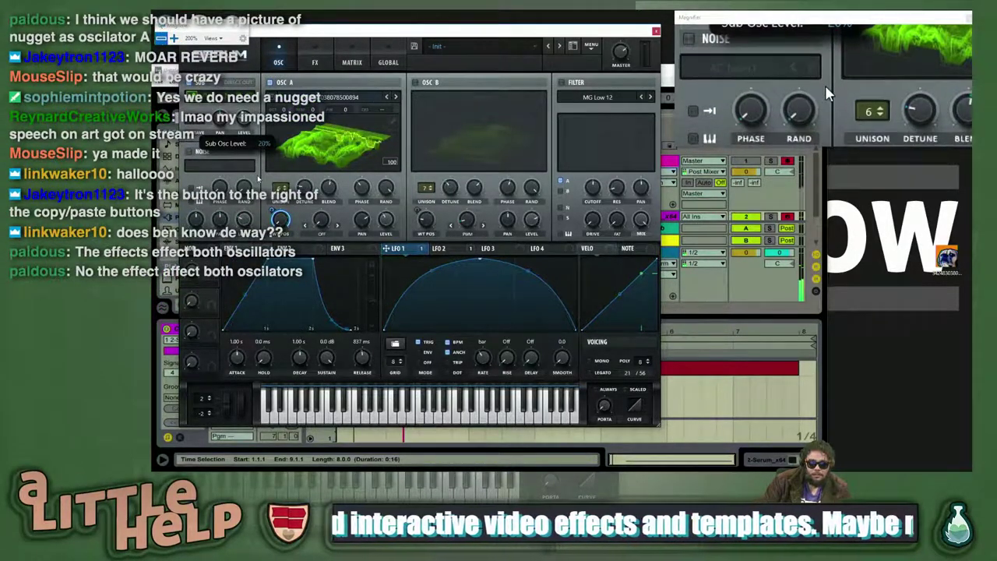
# - Turn on oscillator B, show LFO 2, and enable the AC hum1 noise oscillator, adjusting its level
pyautogui.click(418, 83)
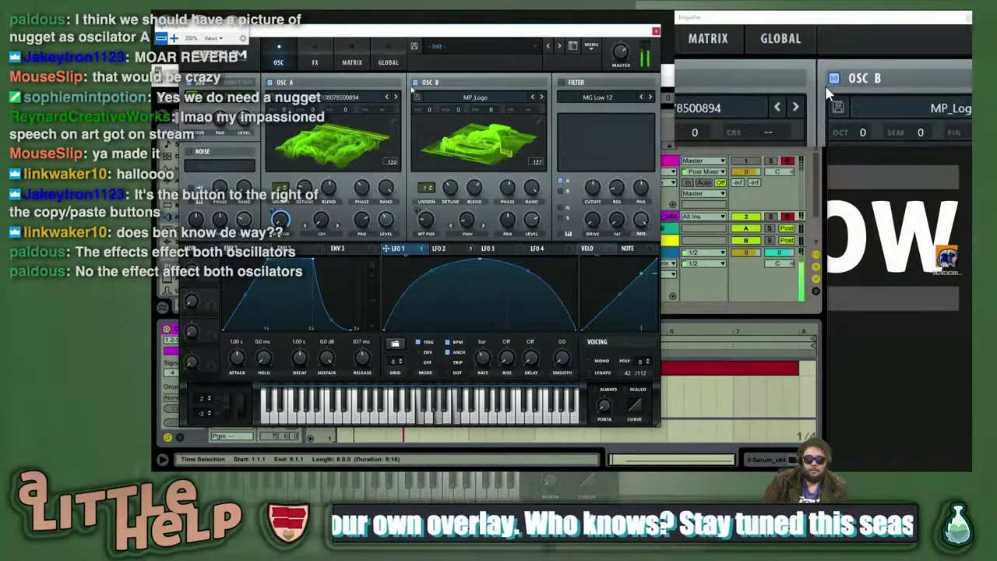
pyautogui.click(445, 248)
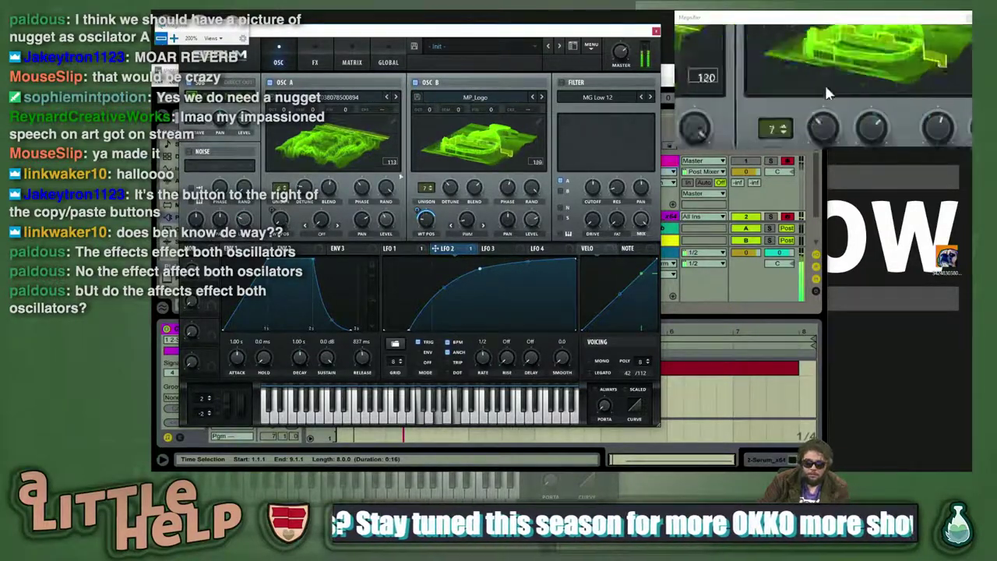
pyautogui.click(198, 153)
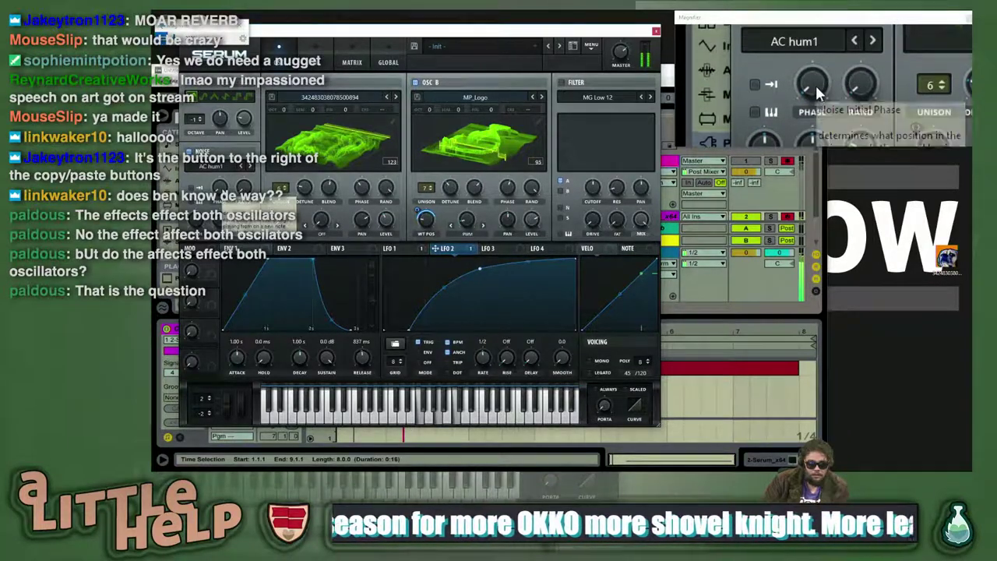
pyautogui.moveTo(243, 221)
pyautogui.mouseDown()
pyautogui.moveTo(242, 197)
pyautogui.moveTo(243, 215)
pyautogui.mouseUp()
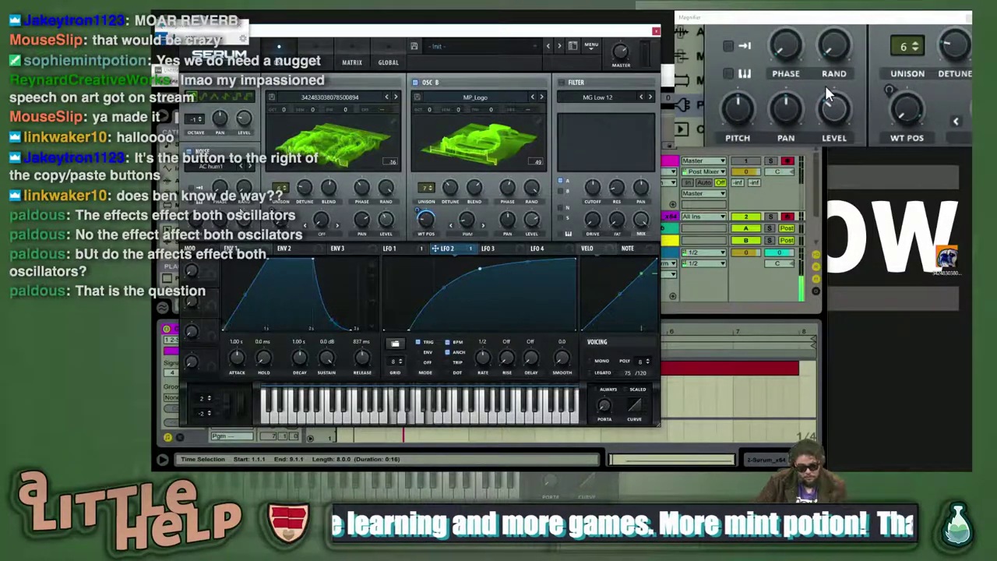
# - Lower the computer keyboard's octave to C2–D3 and play notes to audition the layered patch
pyautogui.press('z')
pyautogui.press('a')
pyautogui.press('d')
pyautogui.press('g')
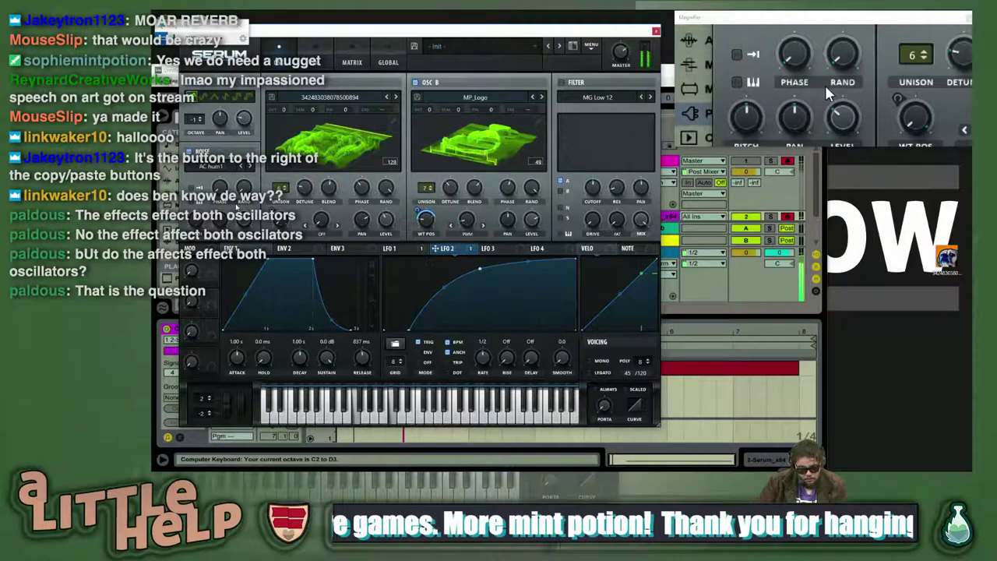
pyautogui.press('g')
pyautogui.press('j')
pyautogui.press('l')
pyautogui.press('g')
pyautogui.press('j')
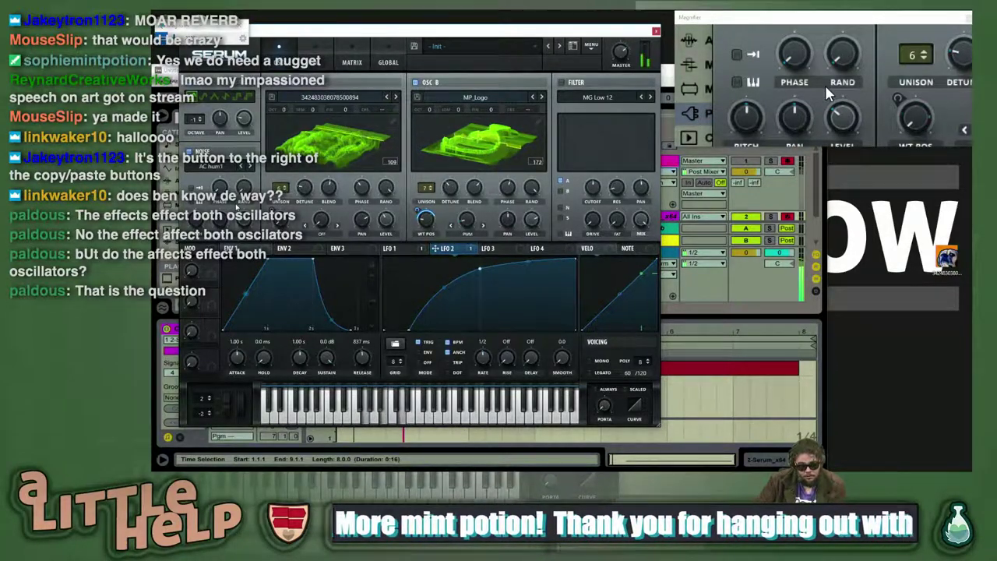
pyautogui.press('f')
pyautogui.press('h')
pyautogui.press('k')
pyautogui.press('g')
pyautogui.press('h')
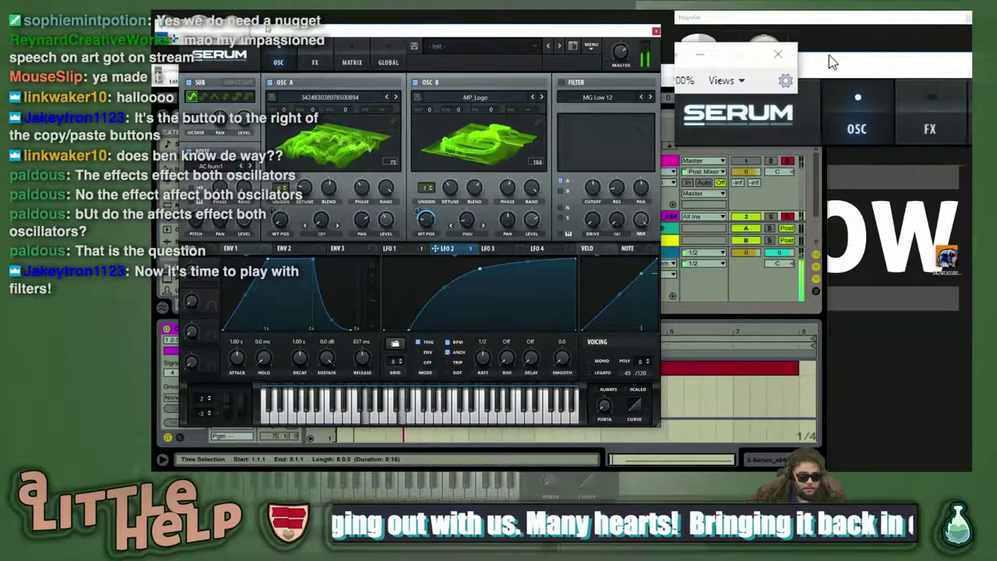
# - Move the Serum window away from the transport, set the project tempo to 96 BPM, and reposition the synth window
pyautogui.moveTo(278, 30); pyautogui.dragTo(462, 114)
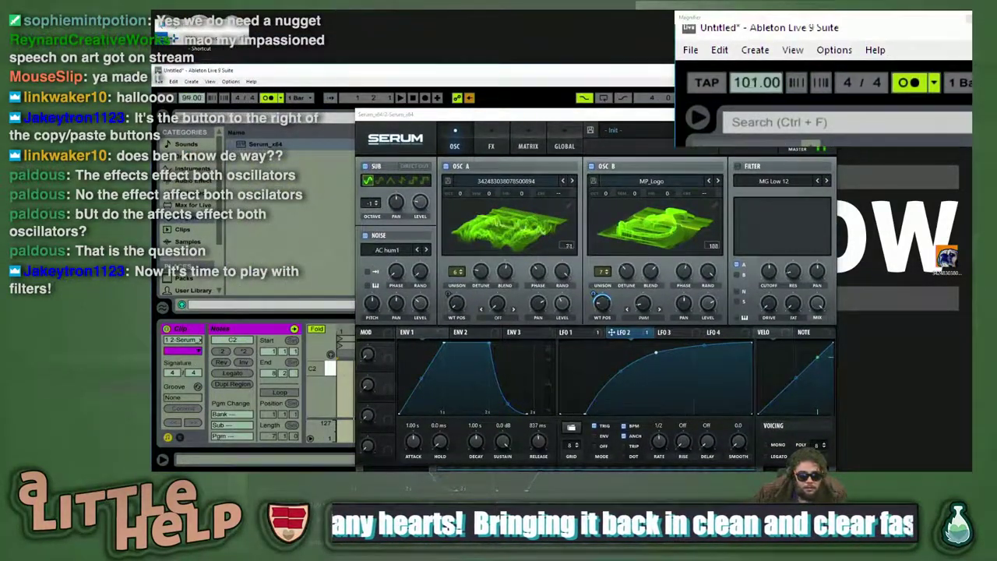
pyautogui.moveTo(191, 98); pyautogui.dragTo(192, 96)
pyautogui.moveTo(585, 117); pyautogui.dragTo(474, 70)
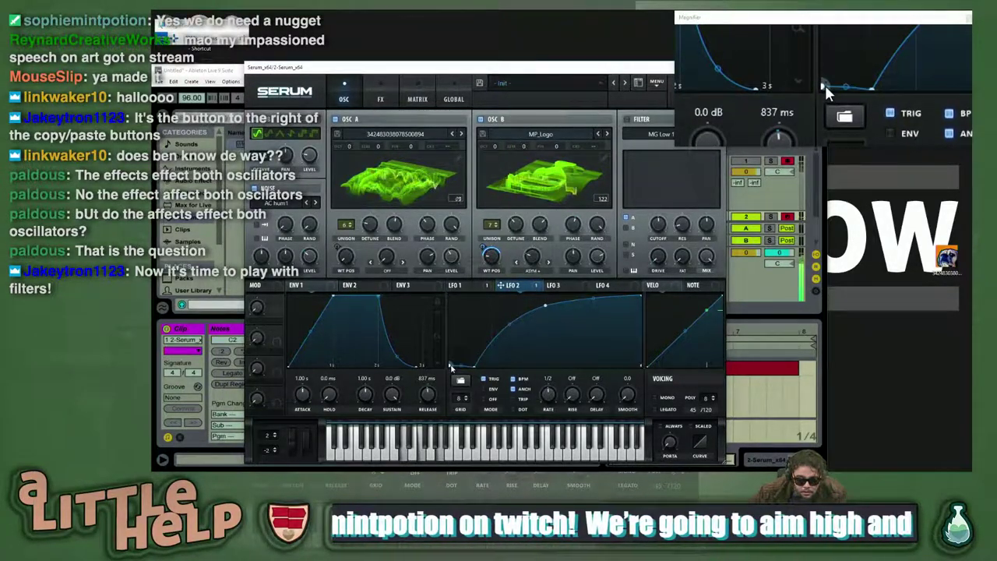
# - Reshape LFO 2 into a curve that dips mid-cycle and rises to a late plateau, with its rate set to one bar
pyautogui.moveTo(450, 365); pyautogui.dragTo(452, 312)
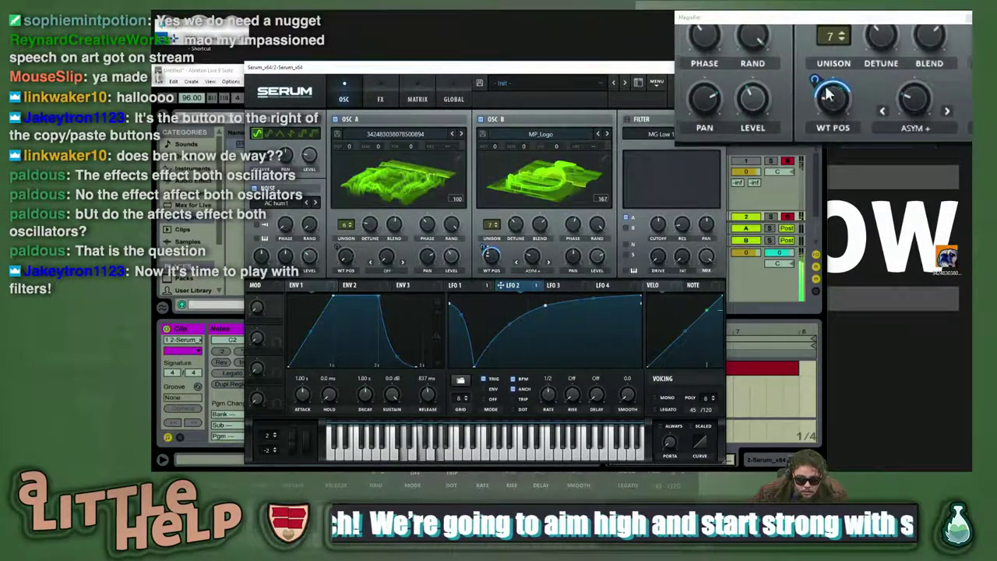
pyautogui.moveTo(490, 253); pyautogui.dragTo(492, 257)
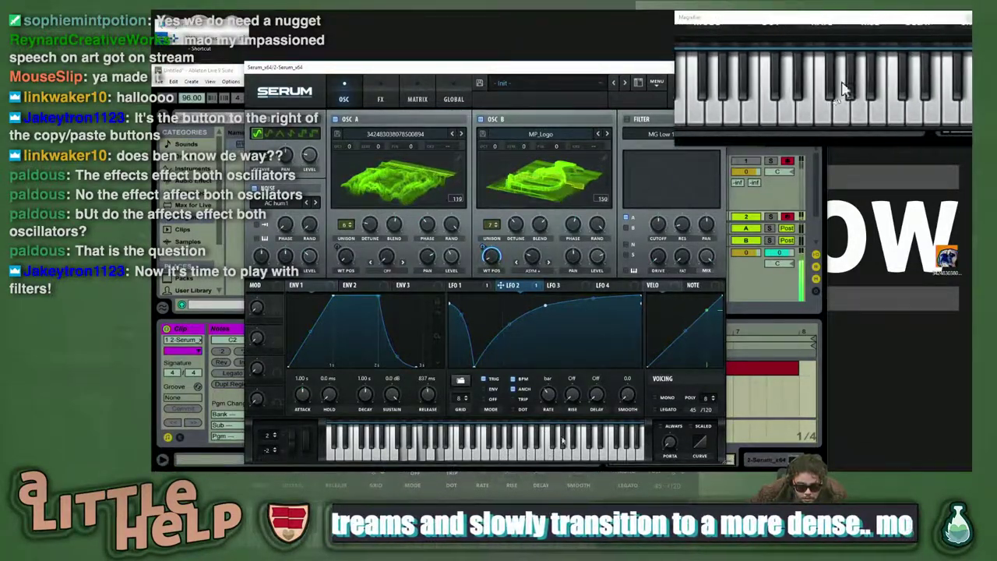
pyautogui.moveTo(475, 366); pyautogui.dragTo(512, 348)
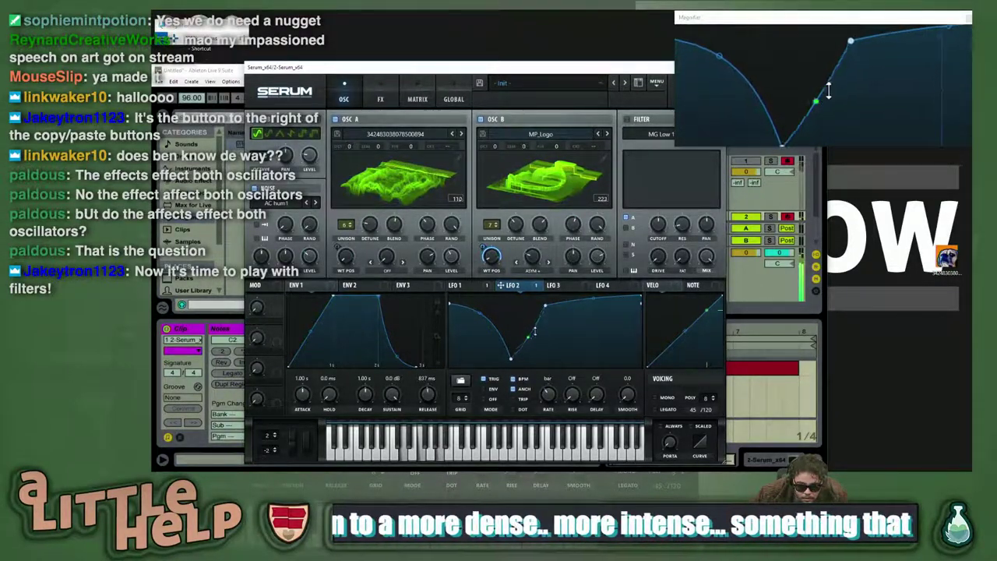
pyautogui.moveTo(480, 315); pyautogui.dragTo(463, 337)
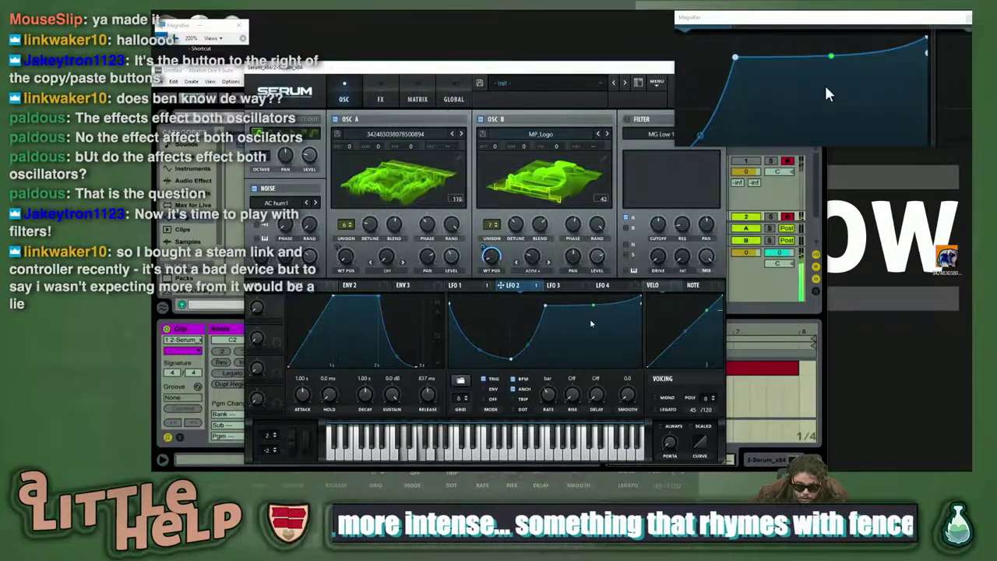
pyautogui.moveTo(544, 310); pyautogui.dragTo(577, 310)
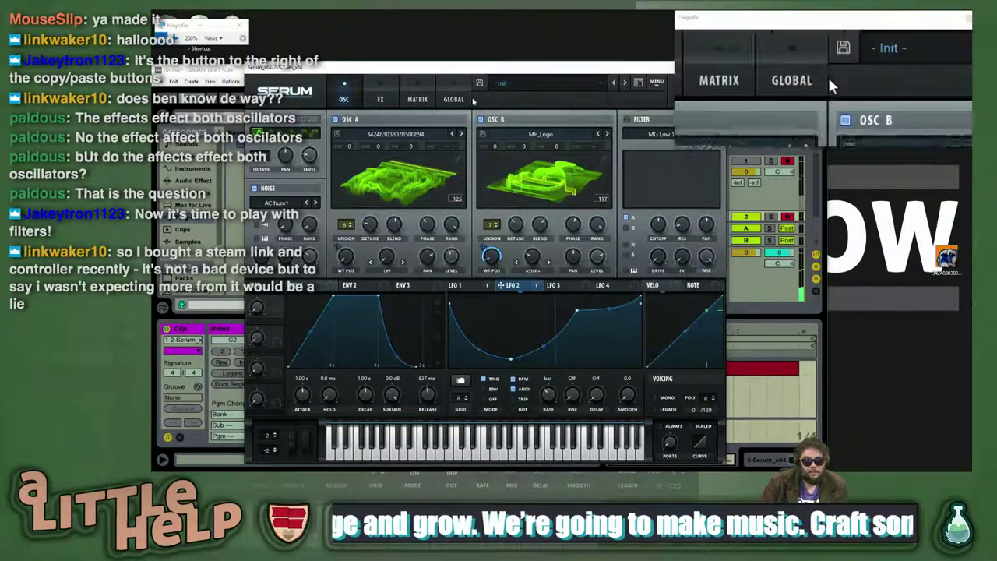
# - Turn off oscillator B, the noise oscillator and the sub oscillator, and raise oscillator A's level
pyautogui.click(382, 94)
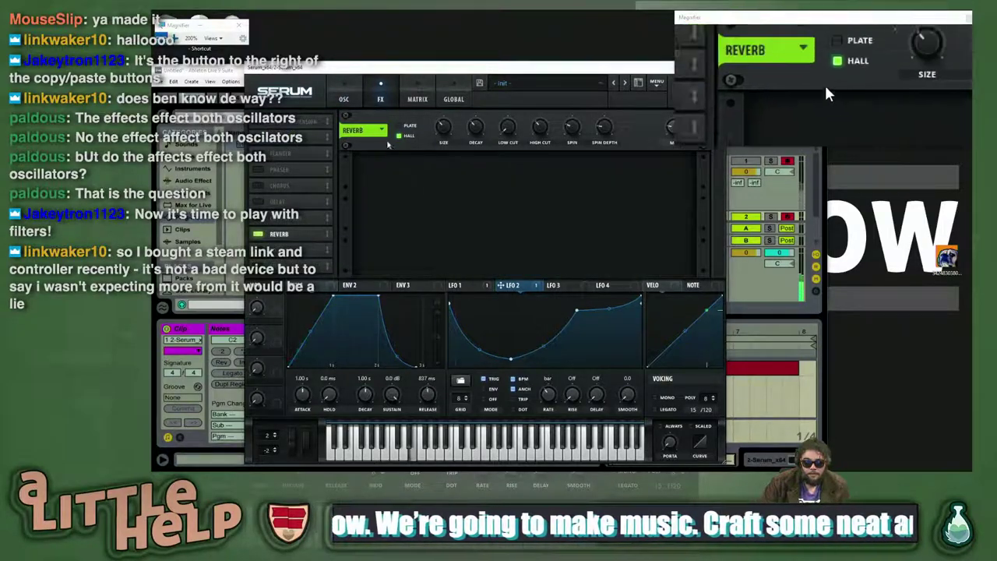
pyautogui.click(344, 98)
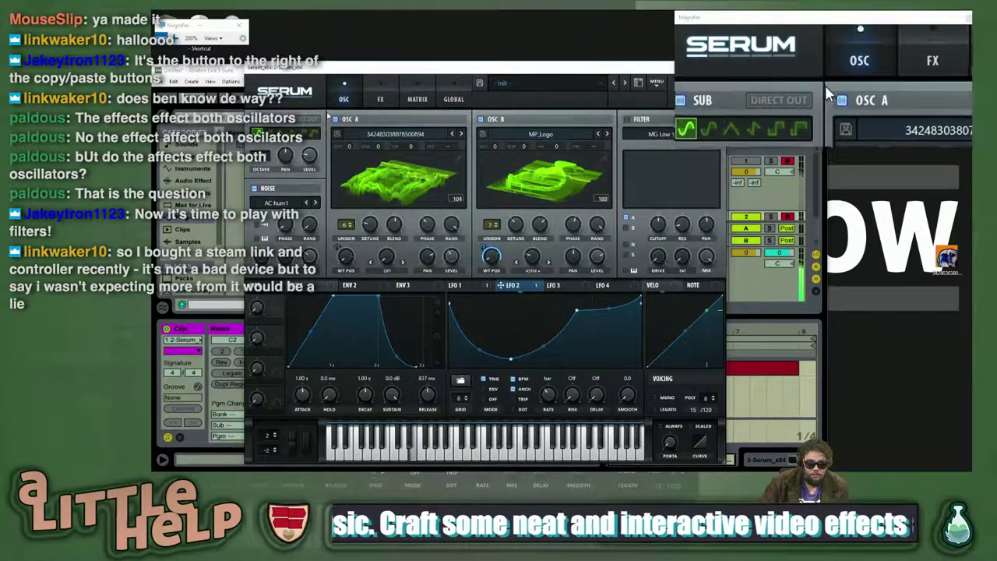
pyautogui.click(482, 119)
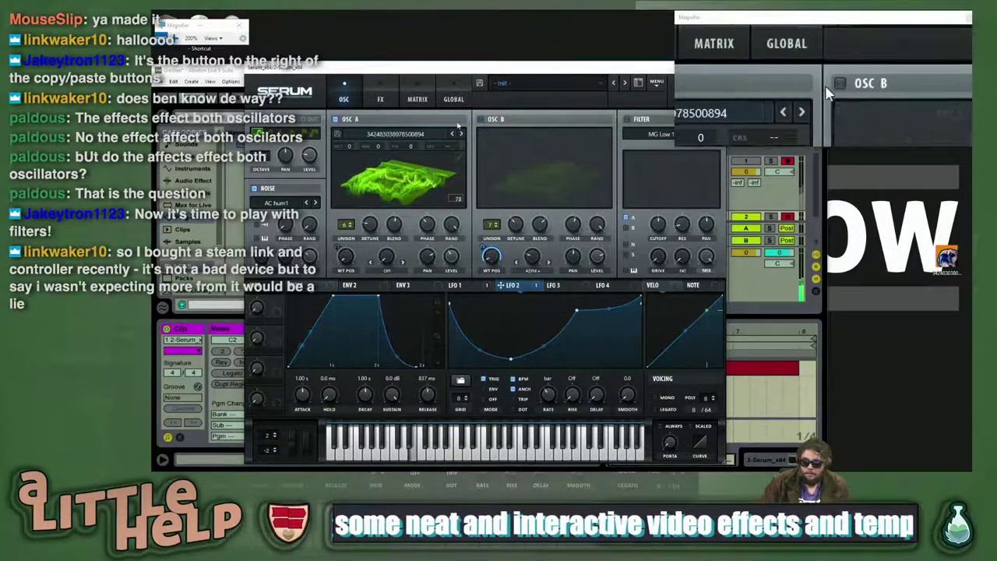
pyautogui.click(256, 188)
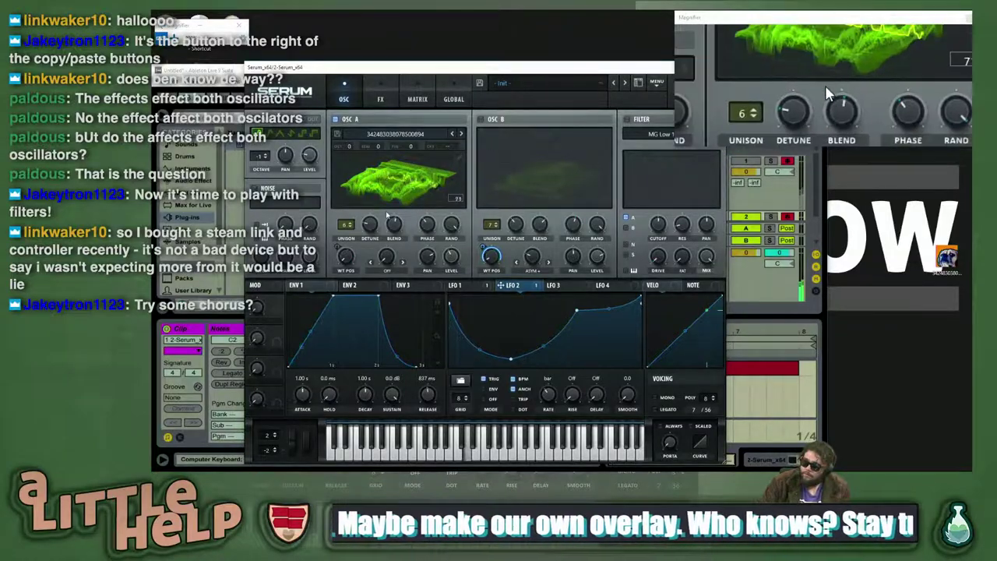
pyautogui.moveTo(449, 257); pyautogui.dragTo(449, 242)
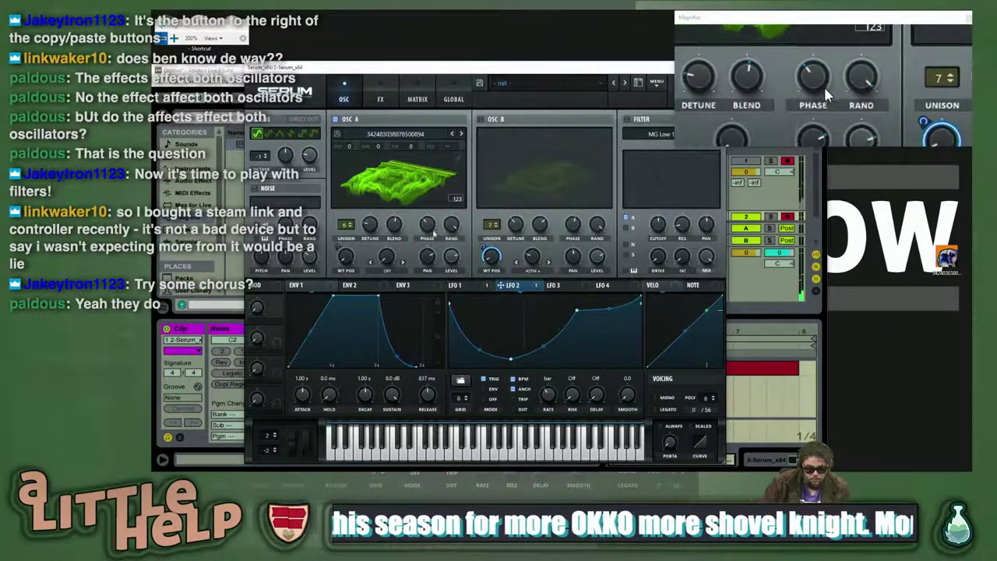
pyautogui.click(258, 120)
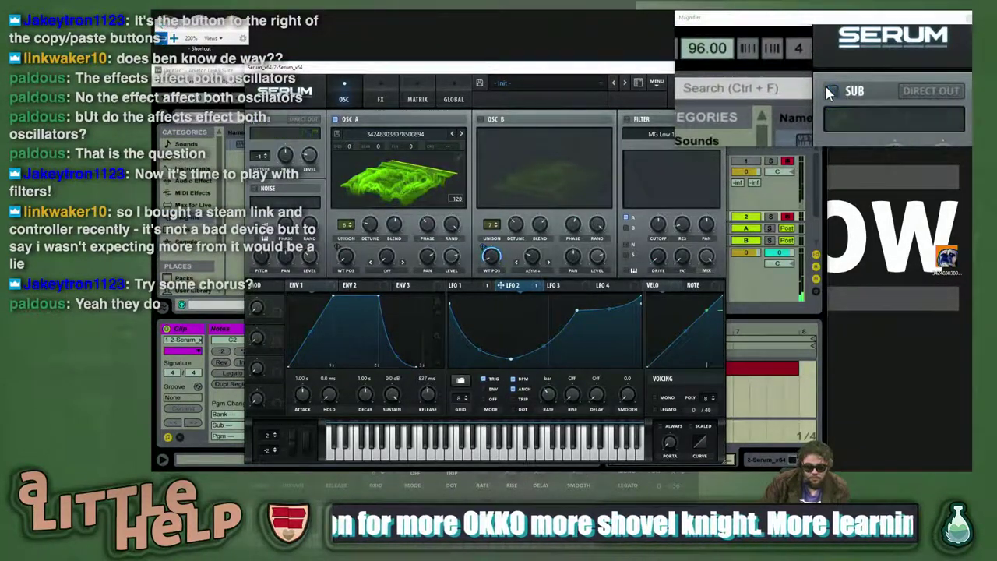
# - Reposition the Serum window while checking the reverb settings, and audition oscillator B alone in place of oscillator A
pyautogui.click(381, 90)
pyautogui.moveTo(581, 67); pyautogui.dragTo(507, 38)
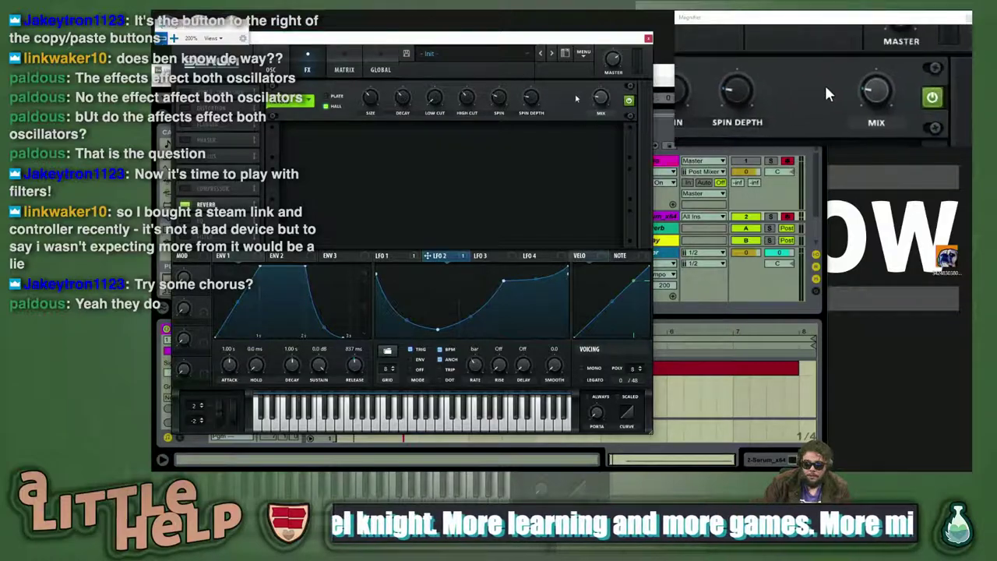
pyautogui.moveTo(600, 95)
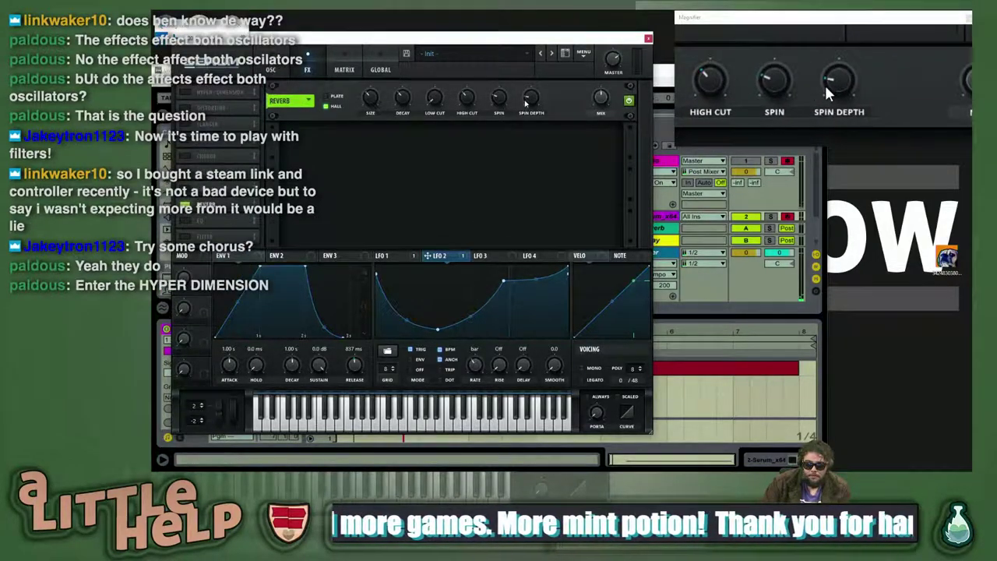
pyautogui.click(271, 69)
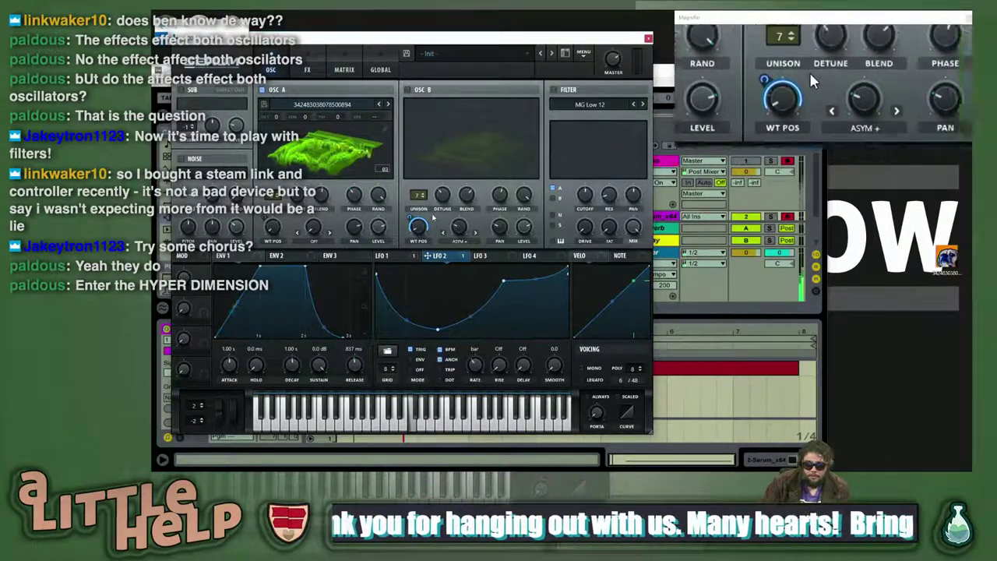
pyautogui.click(265, 90)
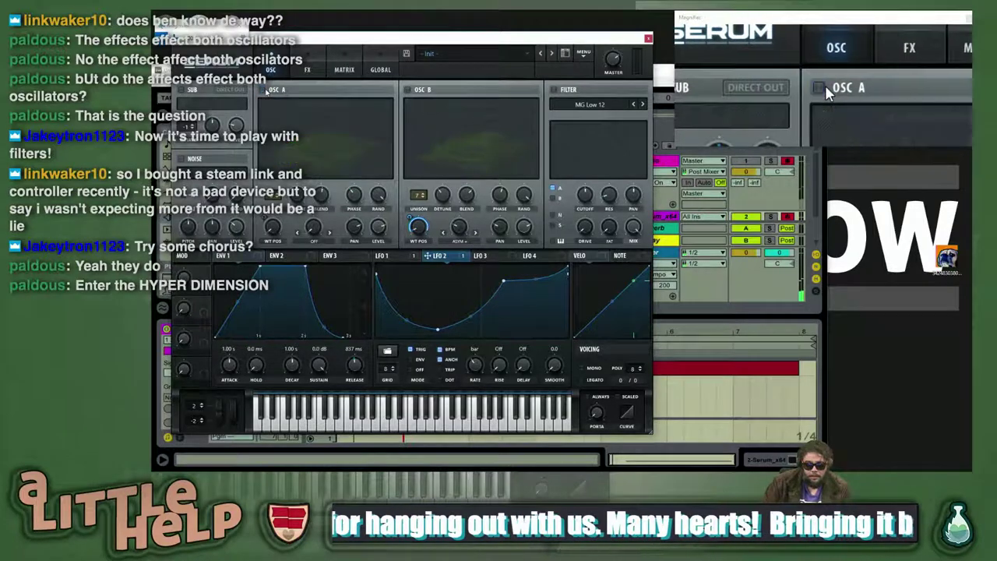
pyautogui.click(406, 89)
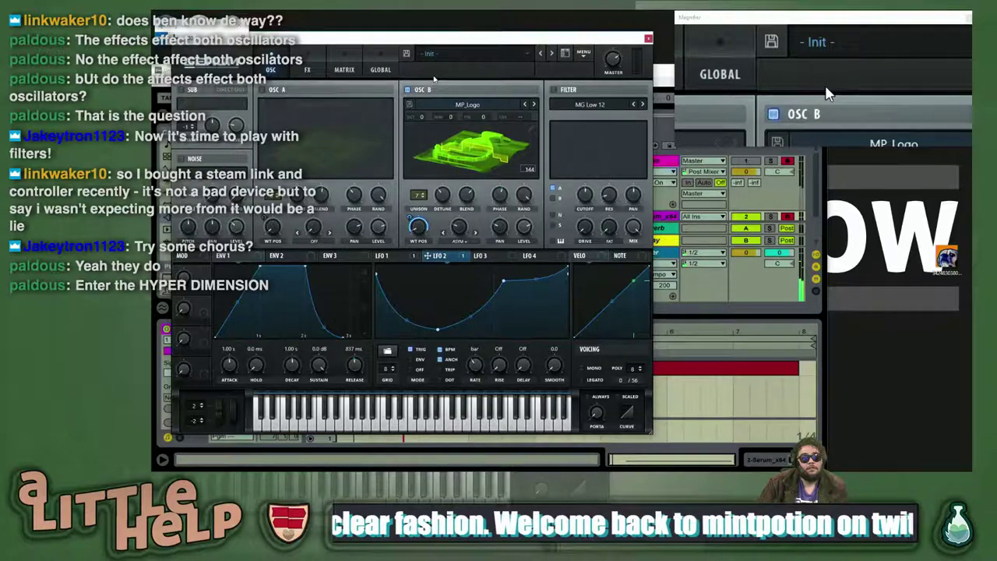
# - Try the chorus effect, replace it with Hyper/Dimension, and turn oscillator A back on alongside oscillator B
pyautogui.click(307, 70)
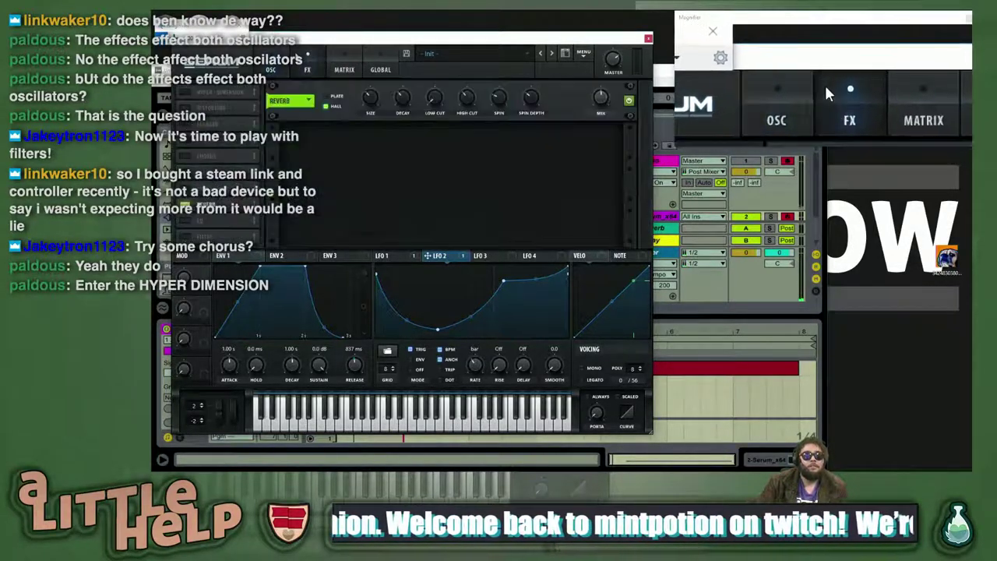
pyautogui.click(236, 157)
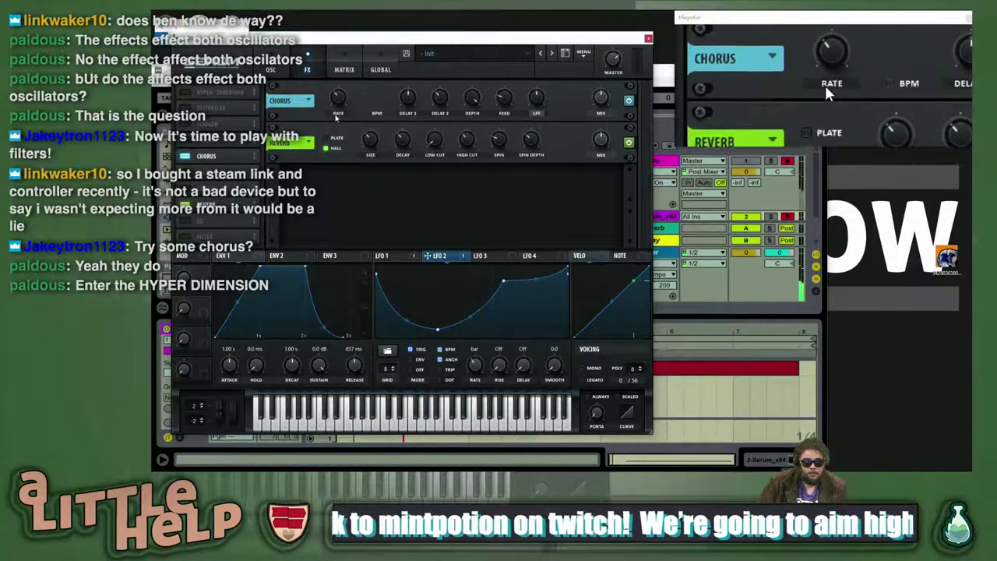
pyautogui.click(186, 156)
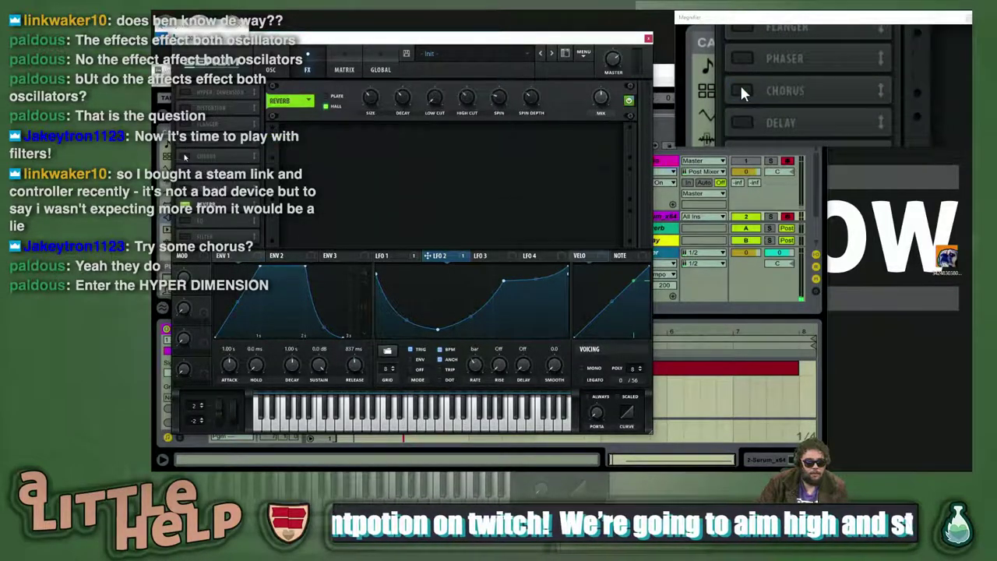
pyautogui.click(186, 93)
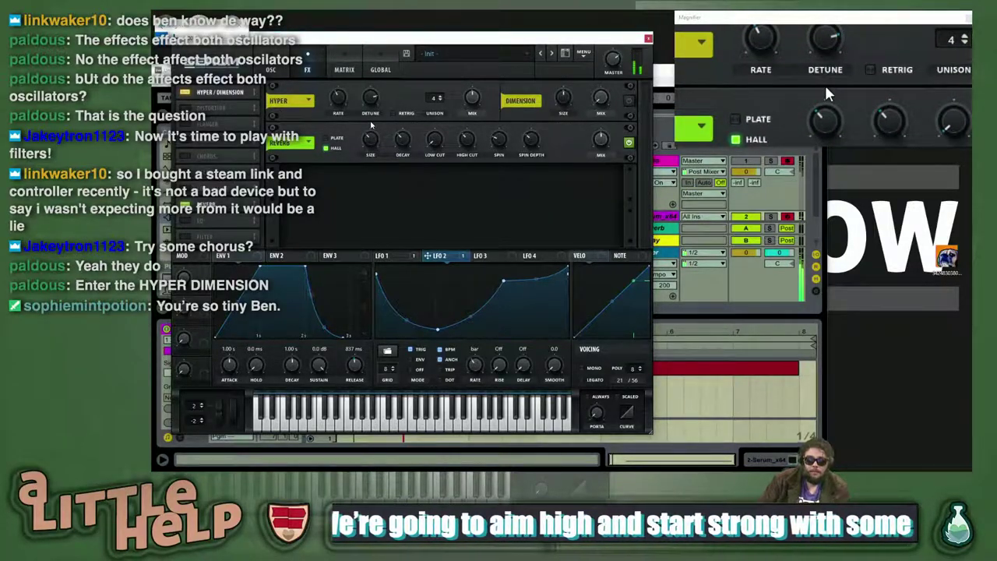
pyautogui.click(270, 70)
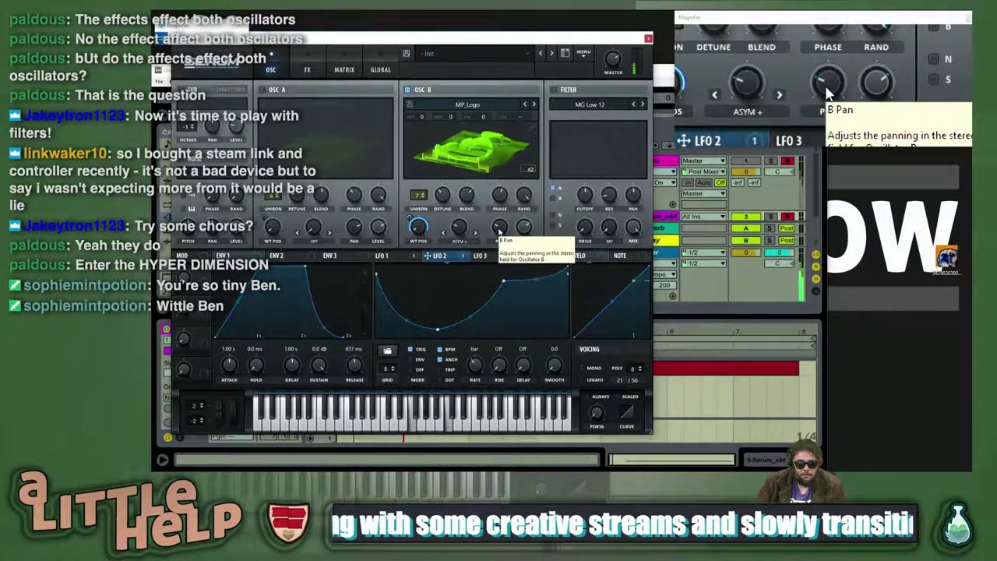
pyautogui.click(262, 90)
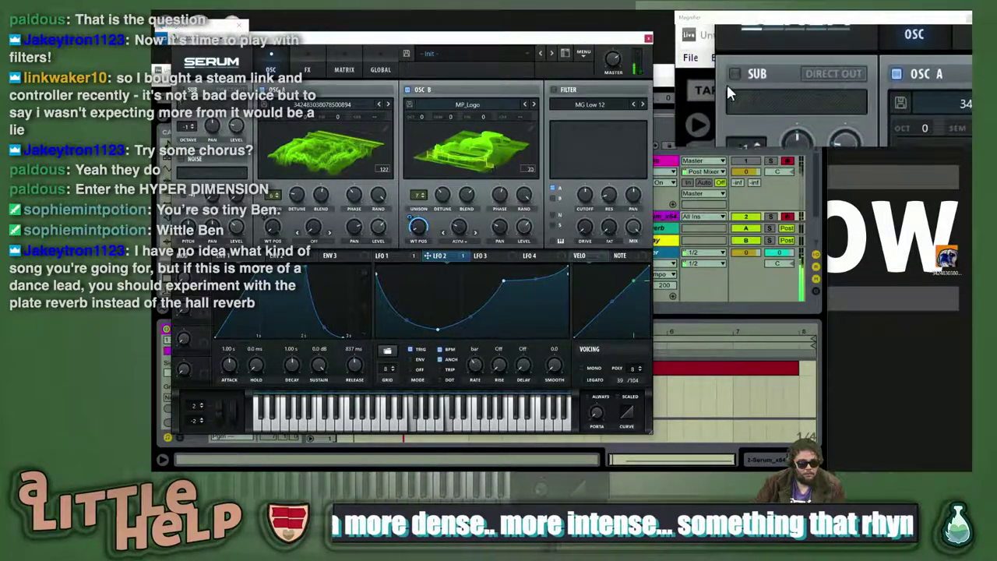
# - Toggle Hyper/Dimension's bypass, bypass the reverb, and enable Retrig on the Hyper effect
pyautogui.click(313, 56)
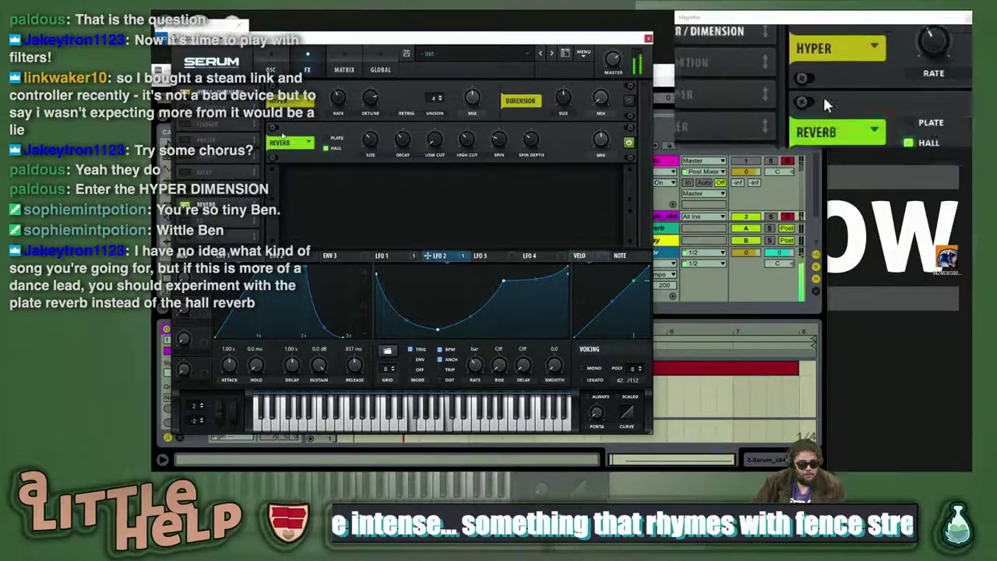
pyautogui.click(630, 102)
pyautogui.click(629, 143)
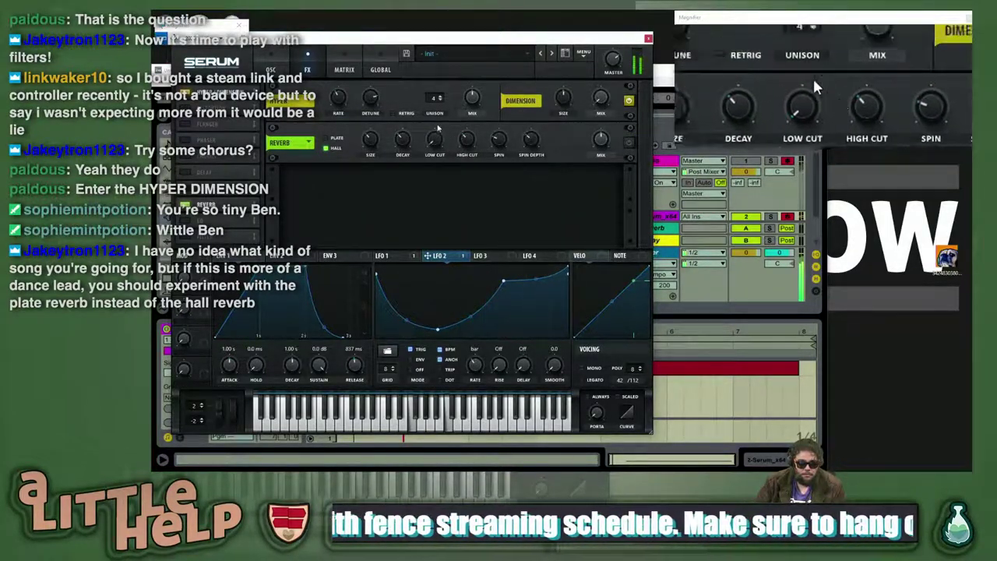
pyautogui.click(393, 114)
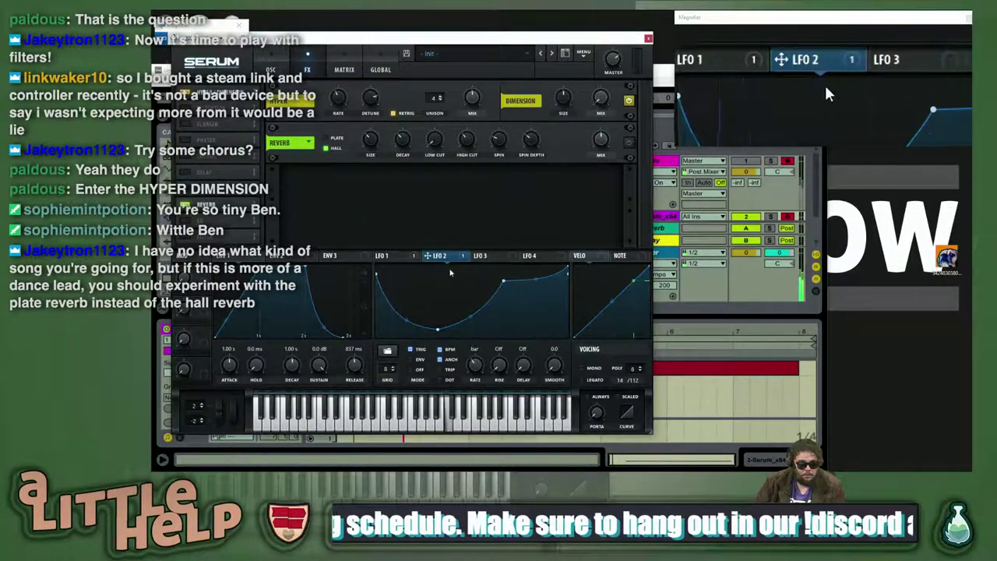
# - Set envelope 1's attack to 0 ms and play notes to audition the patch
pyautogui.moveTo(260, 266); pyautogui.dragTo(159, 253)
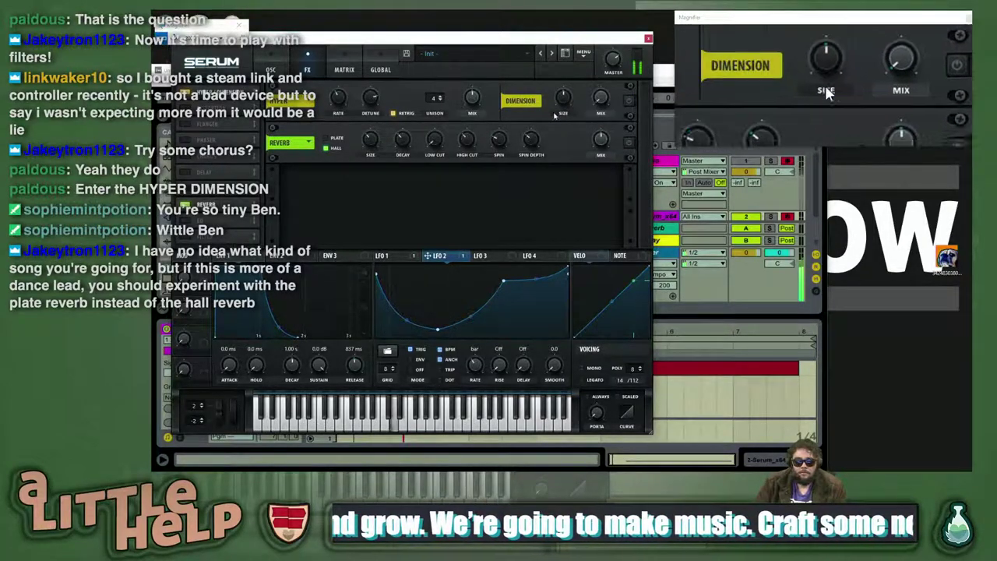
pyautogui.press('z')
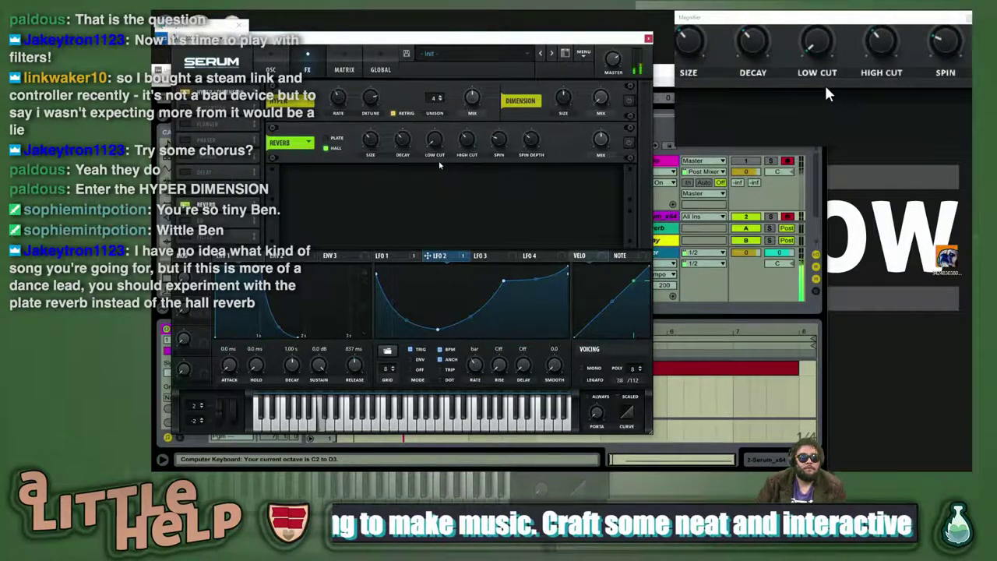
pyautogui.press('g')
pyautogui.press('h')
# - Switch the reverb from Hall to Plate and turn it back on
pyautogui.click(326, 139)
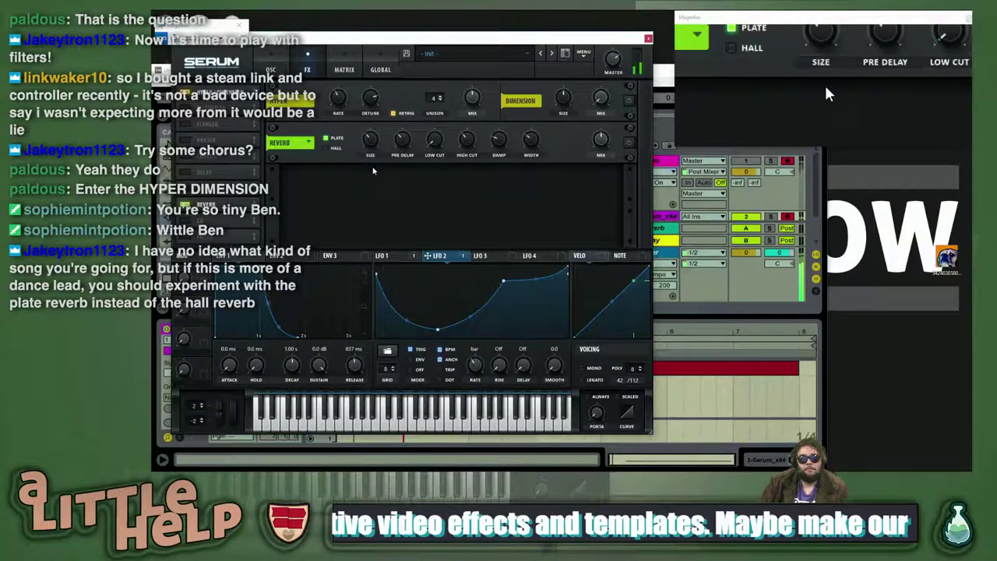
pyautogui.click(630, 143)
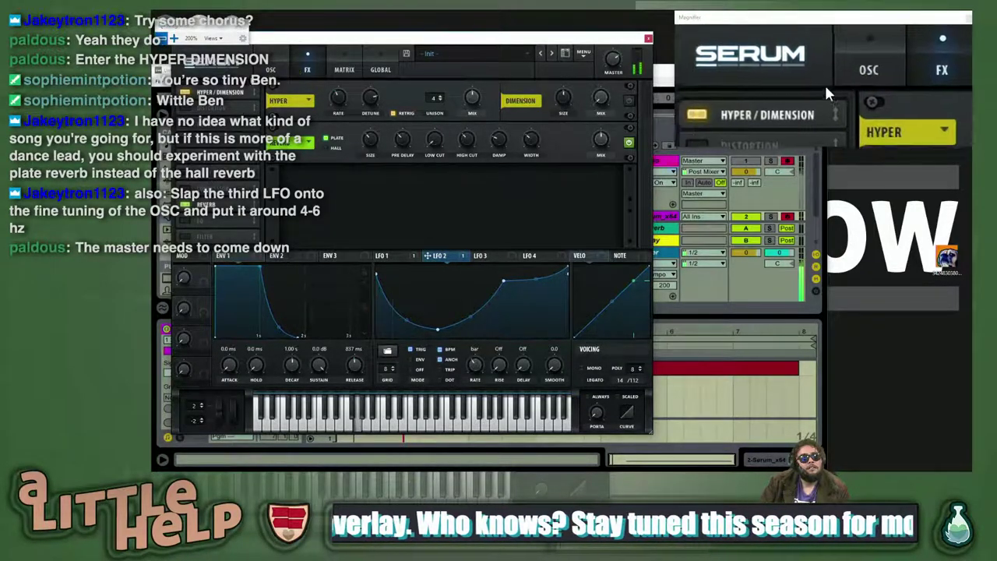
# - Show LFO 3 alongside the oscillators, assign it to oscillator B's fine tuning, and set oscillator A's warp mode to Sync
pyautogui.click(270, 68)
pyautogui.click(480, 255)
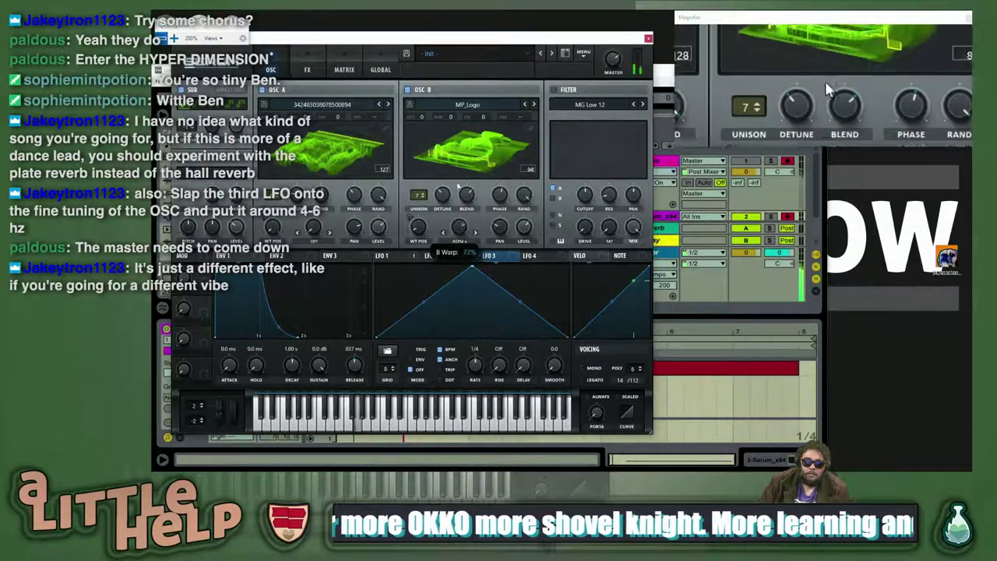
pyautogui.click(314, 239)
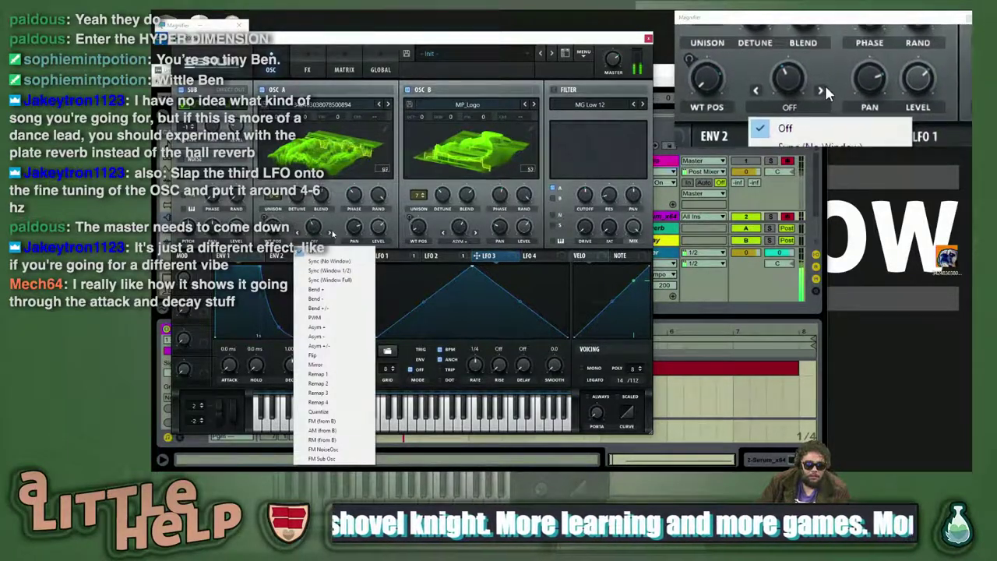
pyautogui.click(331, 234)
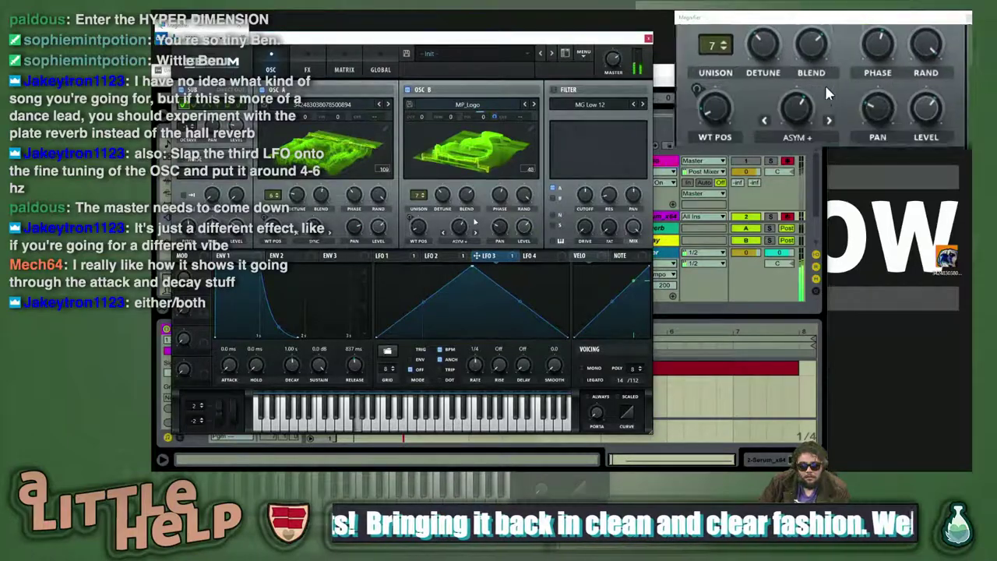
# - Adjust oscillator B's detune, then route both oscillators through the enabled MG Low 12 filter with a lowered cutoff
pyautogui.moveTo(449, 200)
pyautogui.mouseDown()
pyautogui.moveTo(441, 210)
pyautogui.moveTo(471, 193)
pyautogui.moveTo(449, 184)
pyautogui.mouseUp()
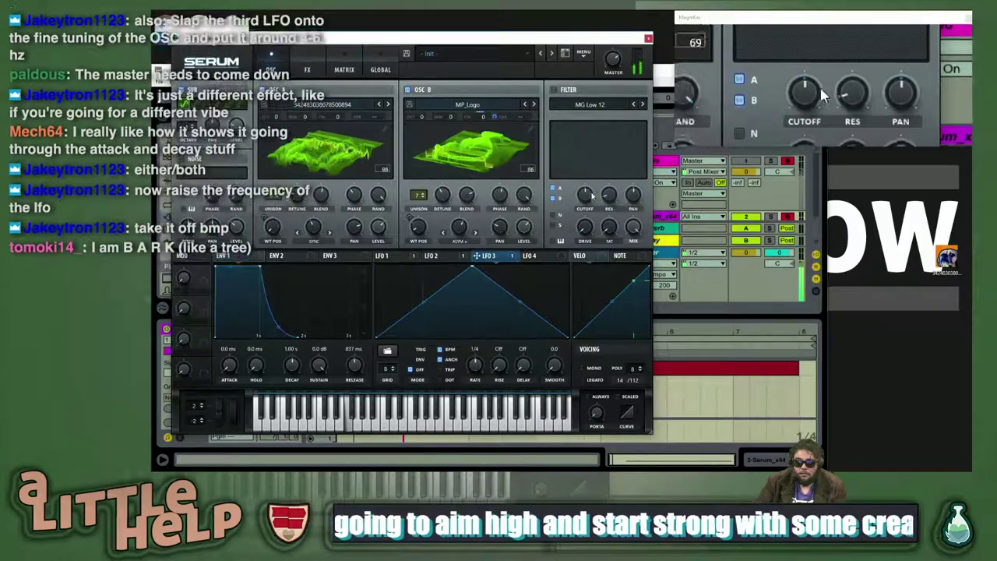
pyautogui.moveTo(585, 200)
pyautogui.mouseDown()
pyautogui.moveTo(582, 232)
pyautogui.moveTo(583, 200)
pyautogui.mouseUp()
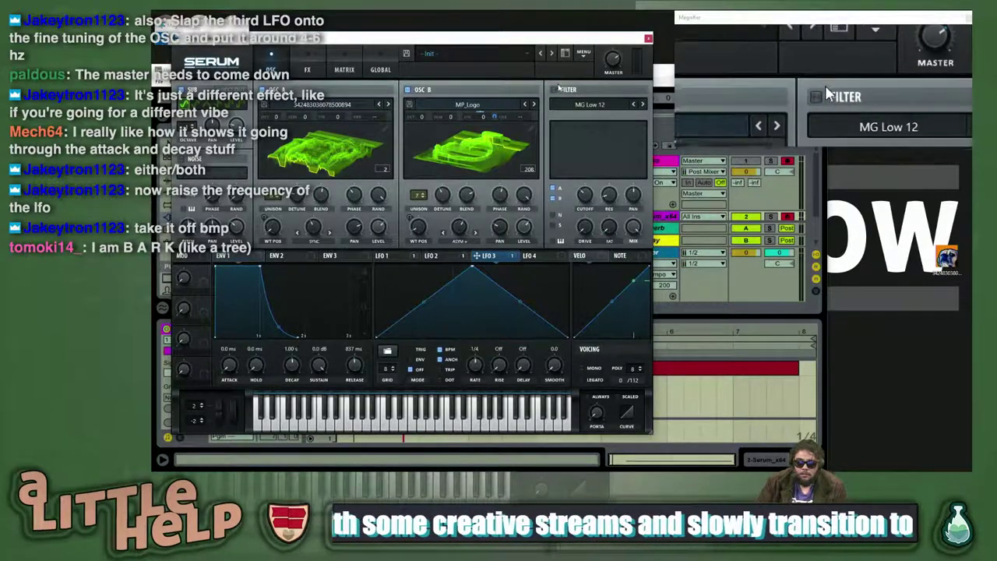
pyautogui.click(554, 90)
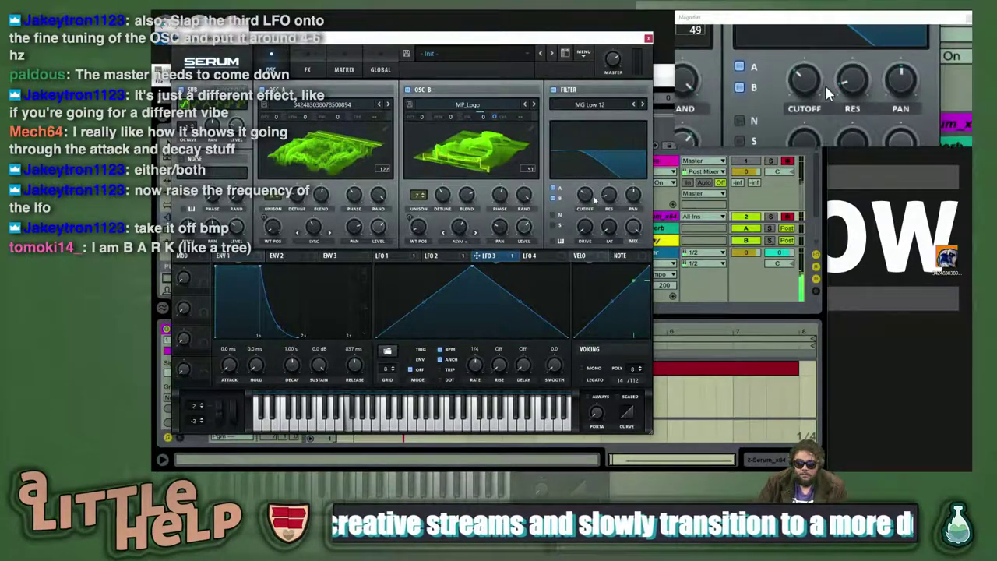
# - Adjust the MG Low 12 filter's drive and resonance, and raise its cutoff to about 672 Hz
pyautogui.moveTo(588, 198); pyautogui.dragTo(585, 182)
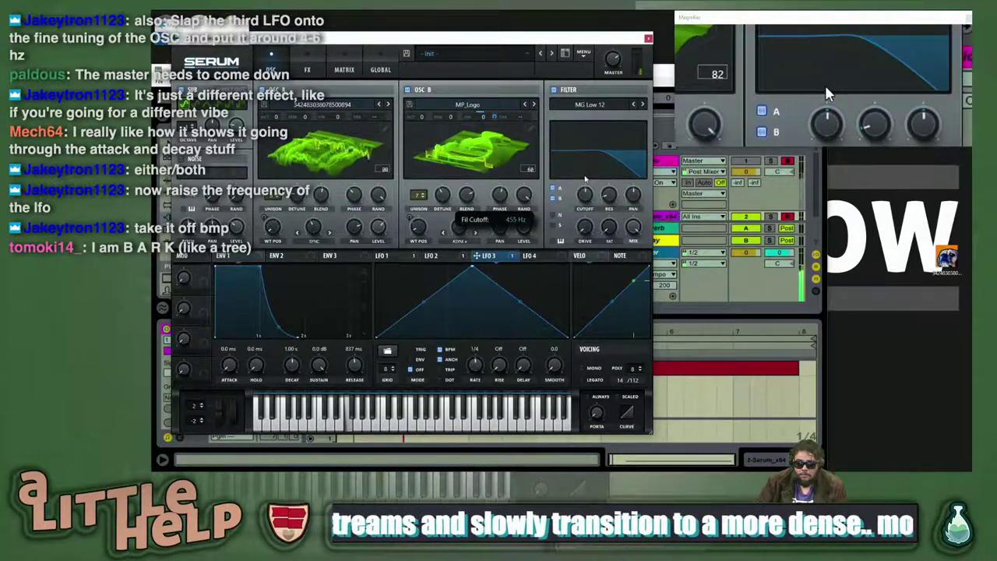
pyautogui.moveTo(584, 231); pyautogui.dragTo(584, 193)
pyautogui.moveTo(611, 226); pyautogui.dragTo(579, 185)
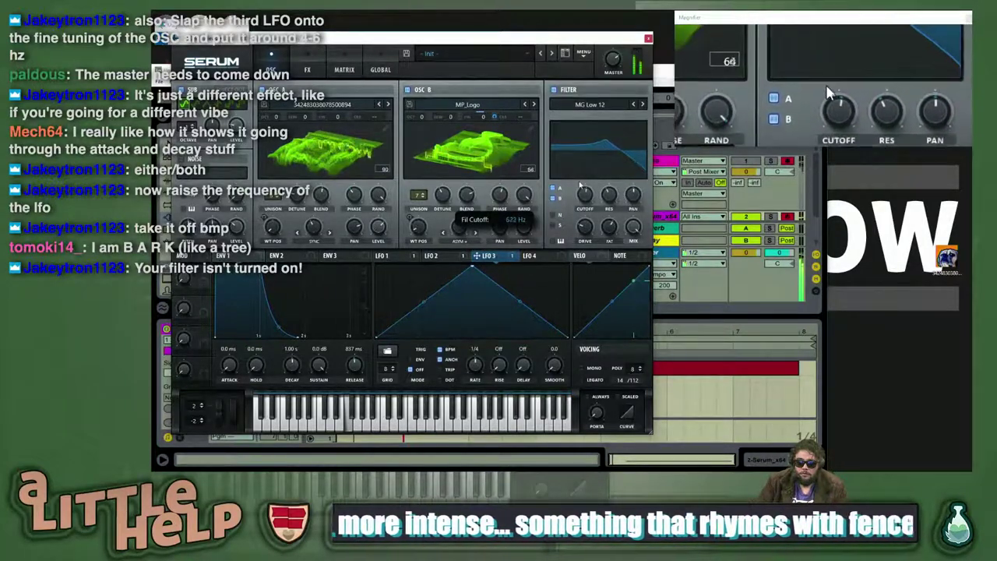
# - Step through the filter types as far as LH 12 and adjust the filter cutoff
pyautogui.click(642, 105)
pyautogui.click(642, 104)
pyautogui.click(642, 104)
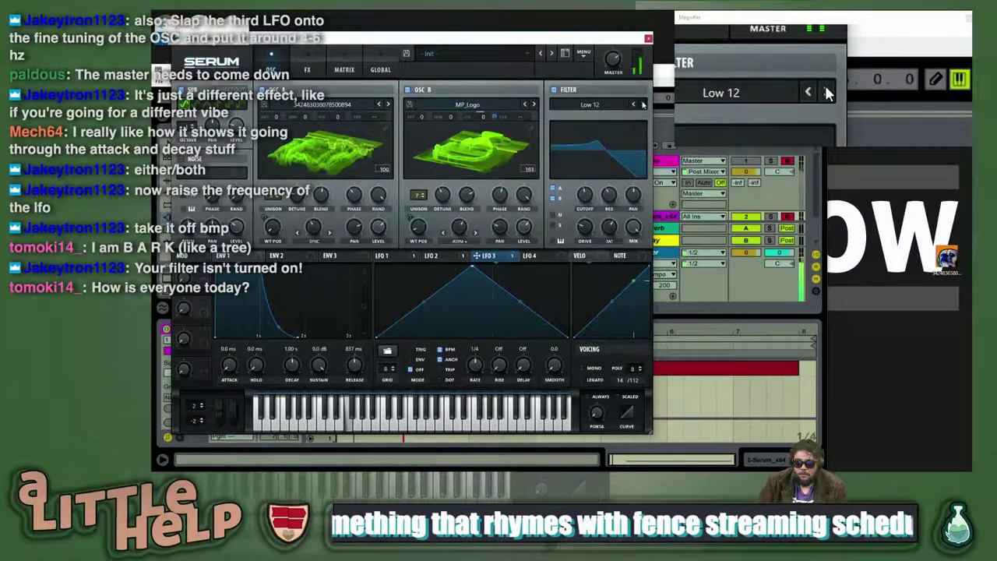
pyautogui.click(642, 104)
pyautogui.click(642, 104)
pyautogui.click(642, 105)
pyautogui.click(642, 105)
pyautogui.click(642, 105)
pyautogui.click(642, 104)
pyautogui.click(642, 104)
pyautogui.click(642, 105)
pyautogui.click(642, 105)
pyautogui.click(642, 104)
pyautogui.click(642, 104)
pyautogui.click(642, 105)
pyautogui.click(642, 105)
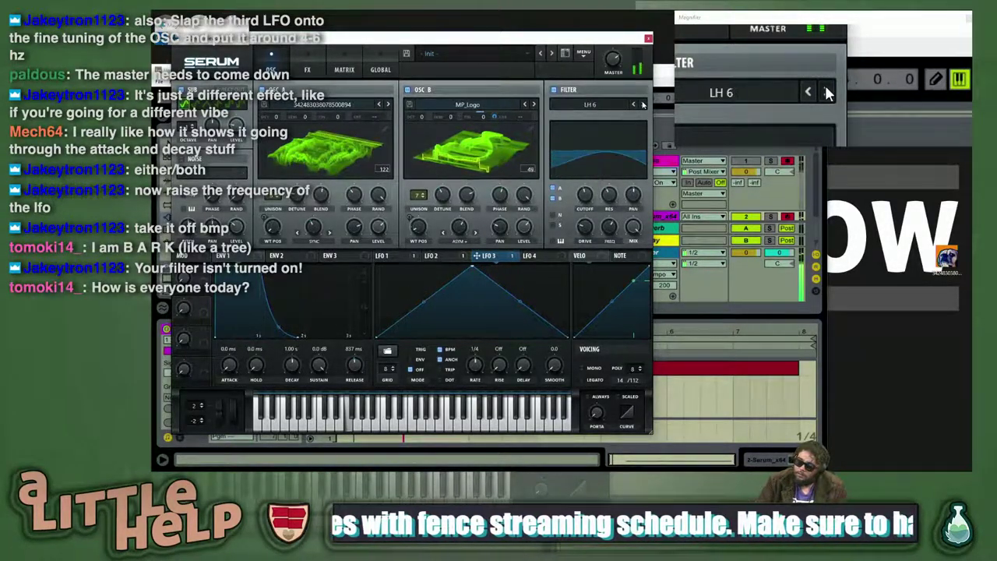
pyautogui.click(642, 104)
pyautogui.moveTo(584, 197); pyautogui.dragTo(585, 184)
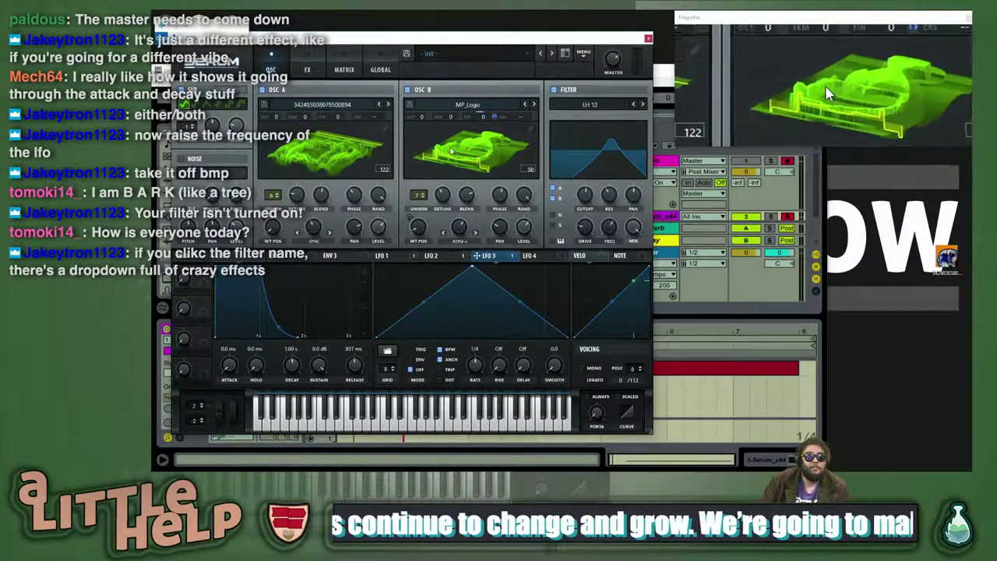
# - Try the Cmb + flange filter, then set the filter type to Flg L6- and audition it
pyautogui.click(589, 104)
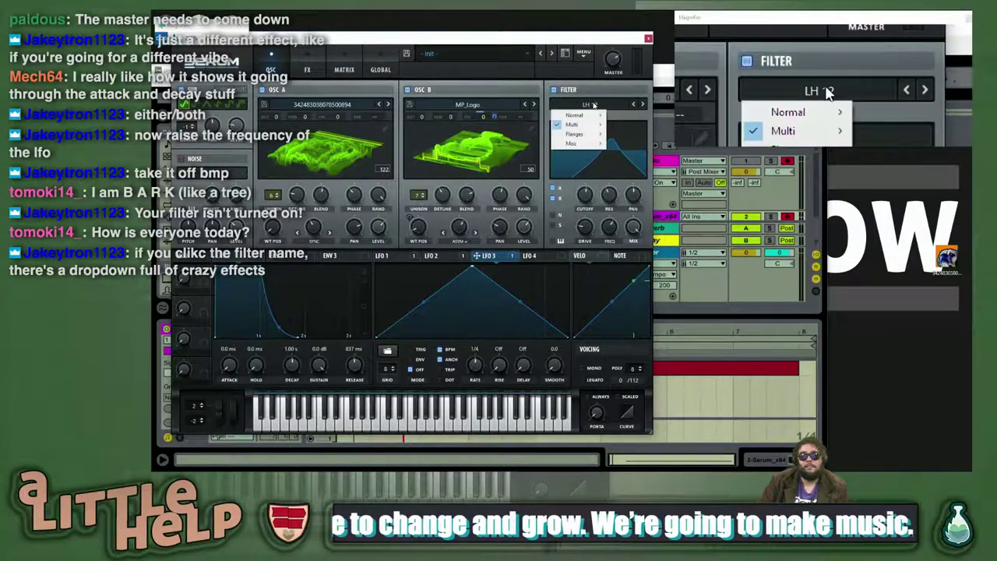
pyautogui.moveTo(592, 134)
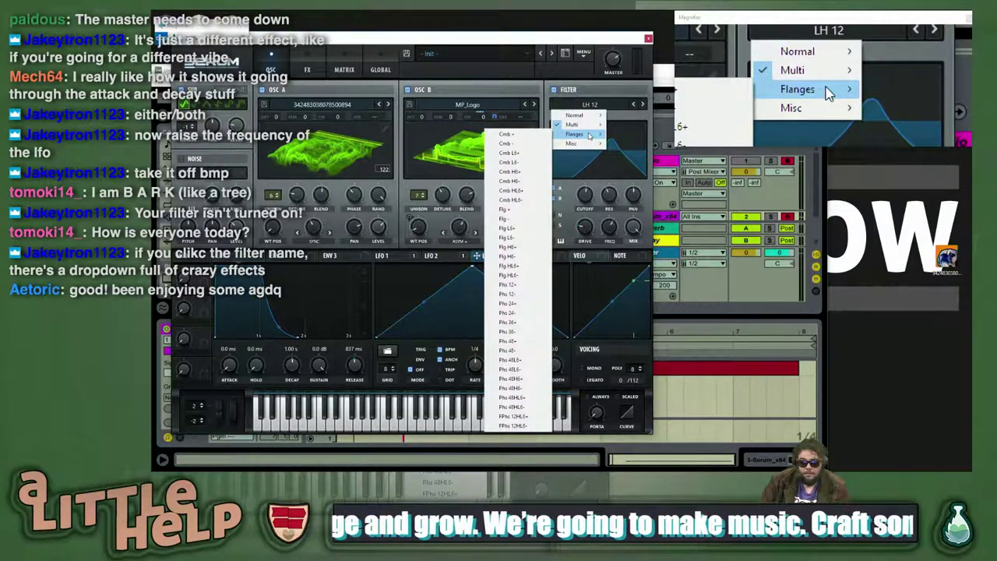
pyautogui.click(504, 138)
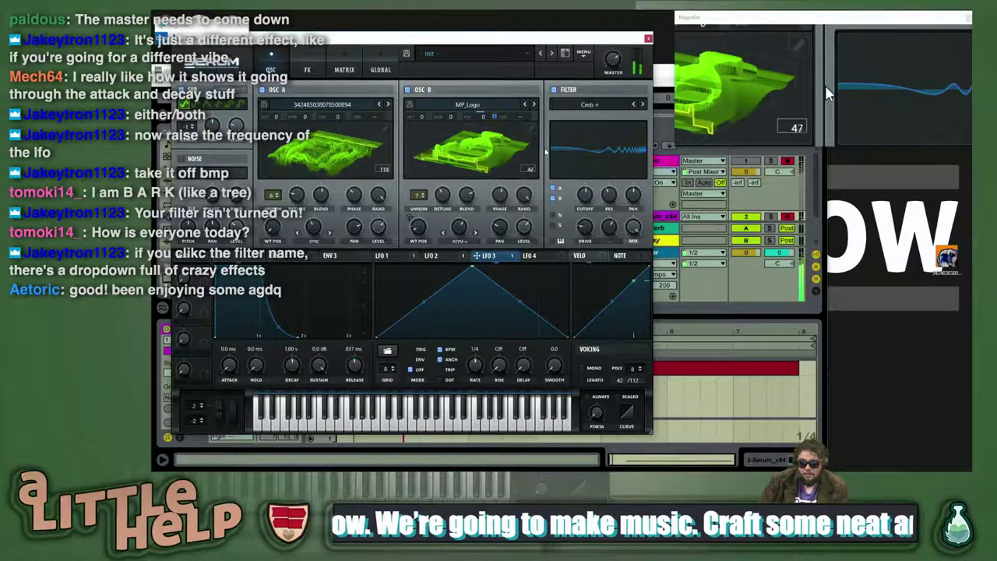
pyautogui.click(598, 108)
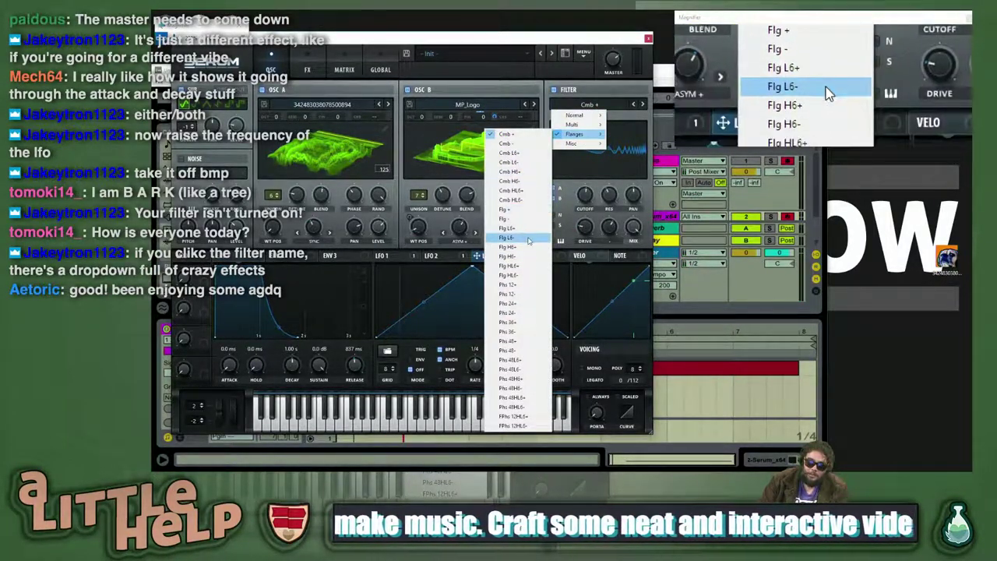
pyautogui.click(508, 238)
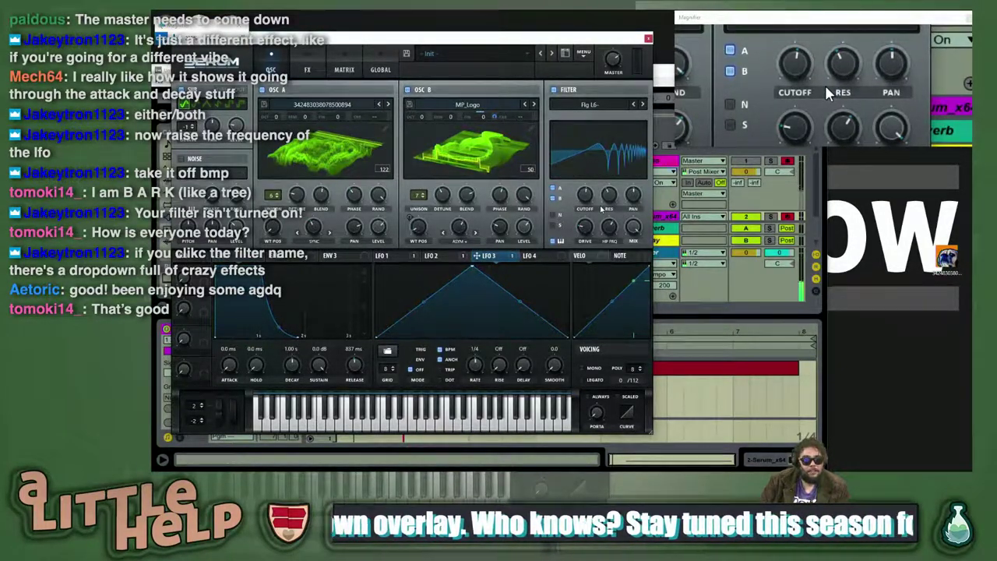
pyautogui.press('x')
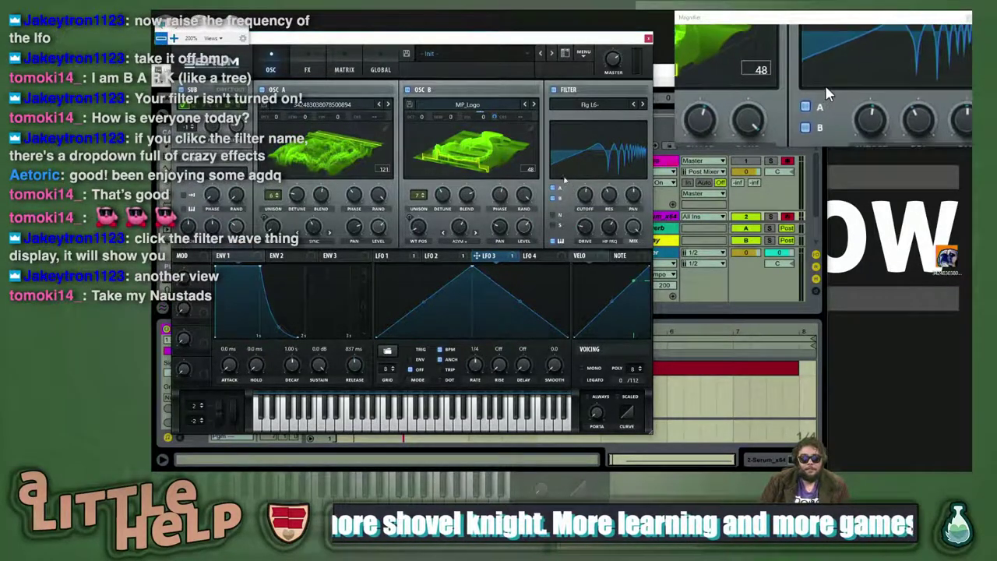
# - Switch the filter graph to its phases view and move the Serum window slightly higher
pyautogui.click(608, 149)
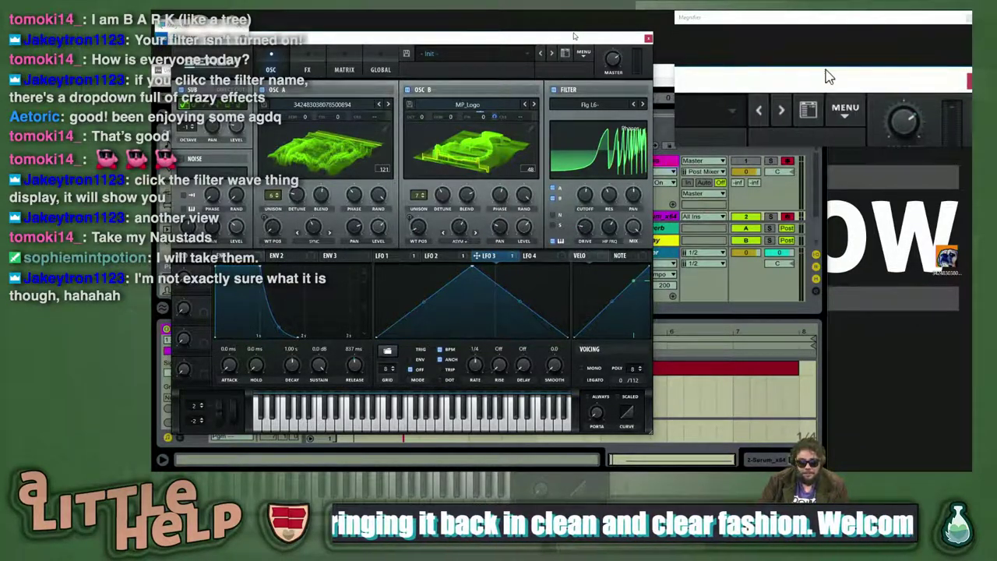
pyautogui.moveTo(570, 36); pyautogui.dragTo(567, 31)
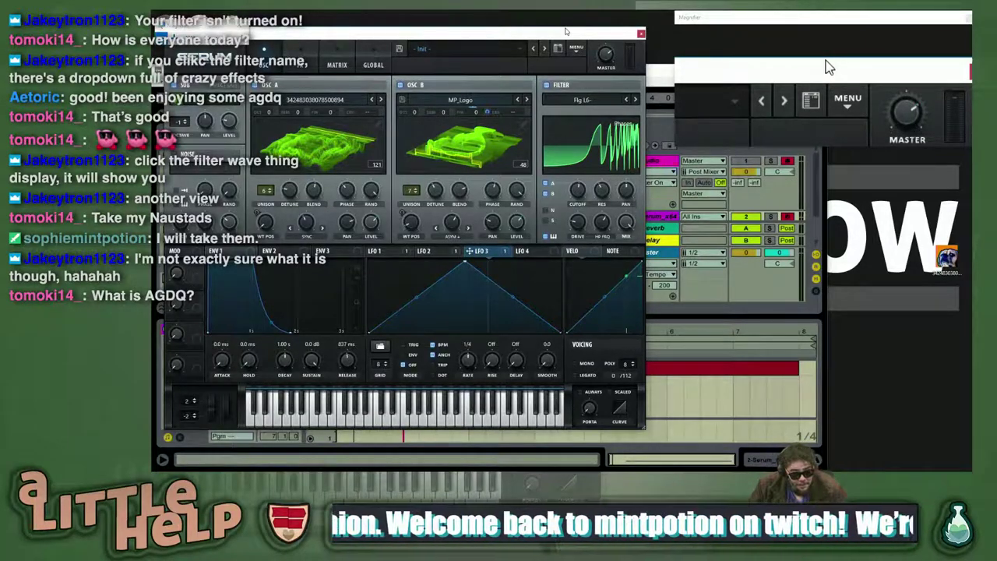
pyautogui.moveTo(551, 32); pyautogui.dragTo(552, 28)
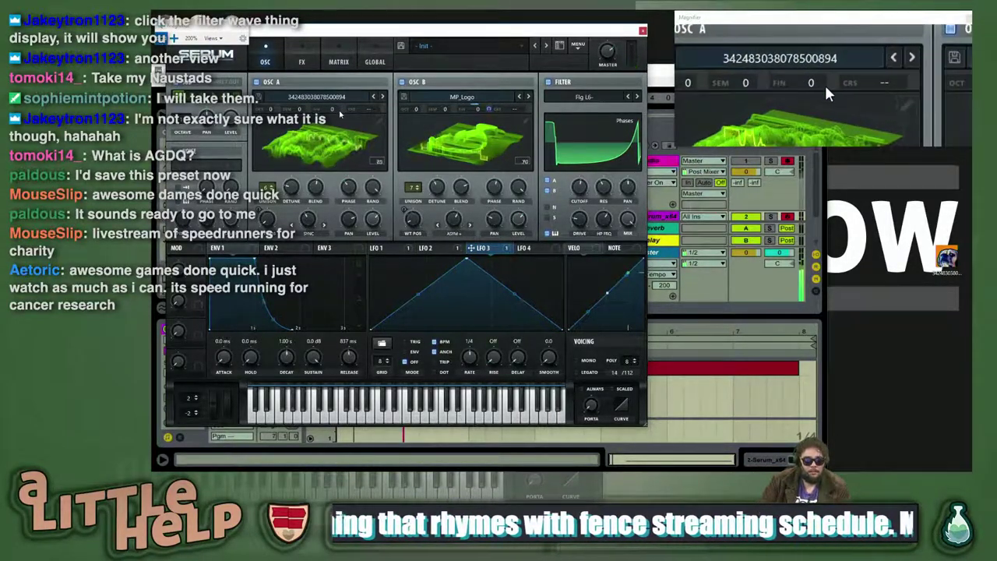
# - Save oscillator A's wavetable to the User tables folder as Nuggety
pyautogui.click(258, 97)
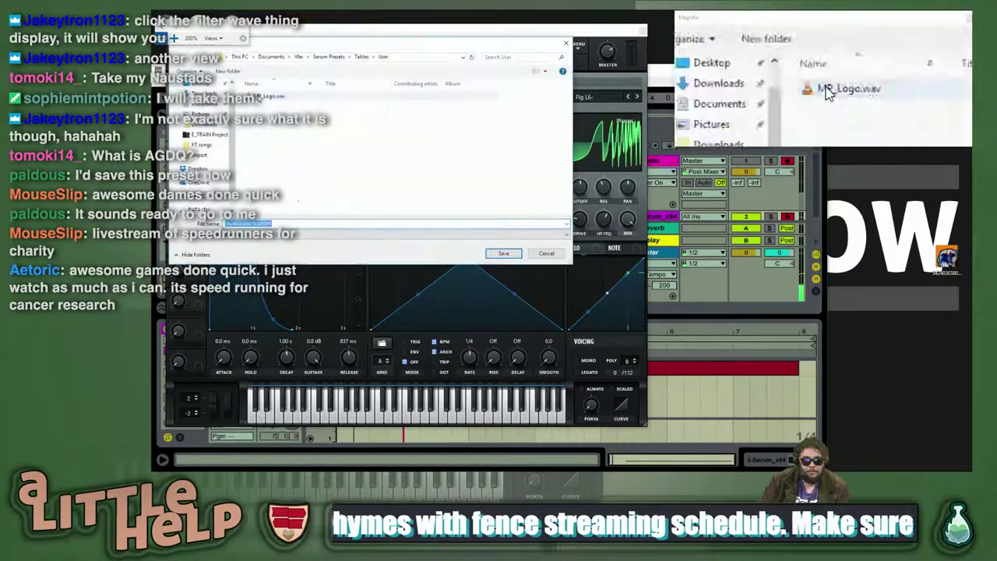
pyautogui.write('Nuggety')
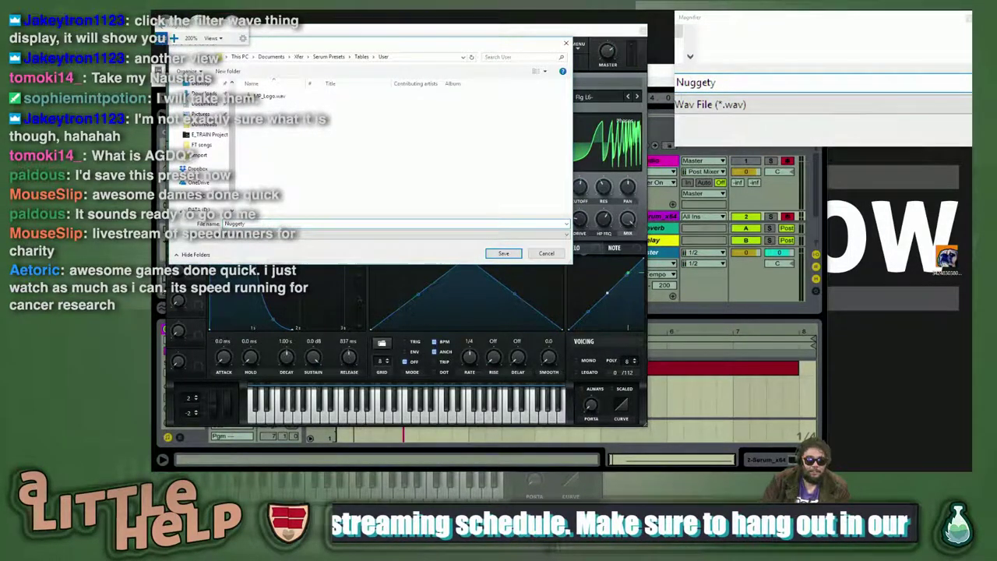
pyautogui.press('Return')
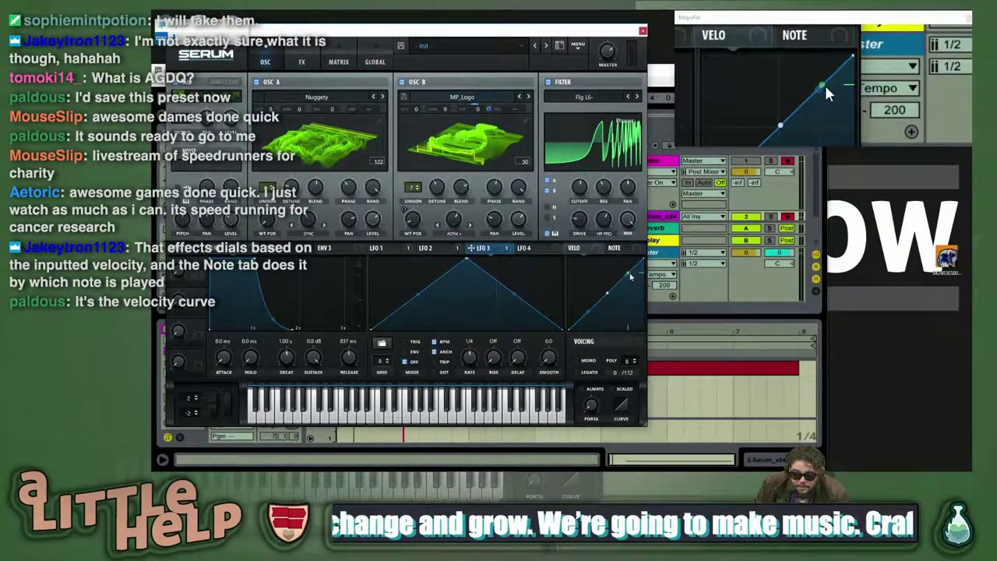
# - Play notes at computer-keyboard velocities from 20 to 100 to see how they register on the velocity curve
pyautogui.press('c')
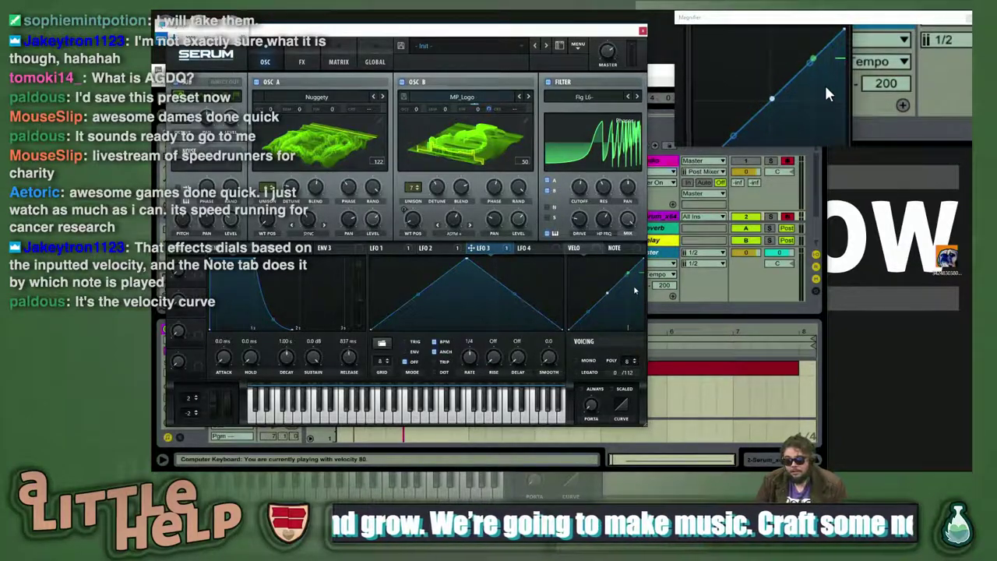
pyautogui.press('a')
pyautogui.press('c')
pyautogui.press('a')
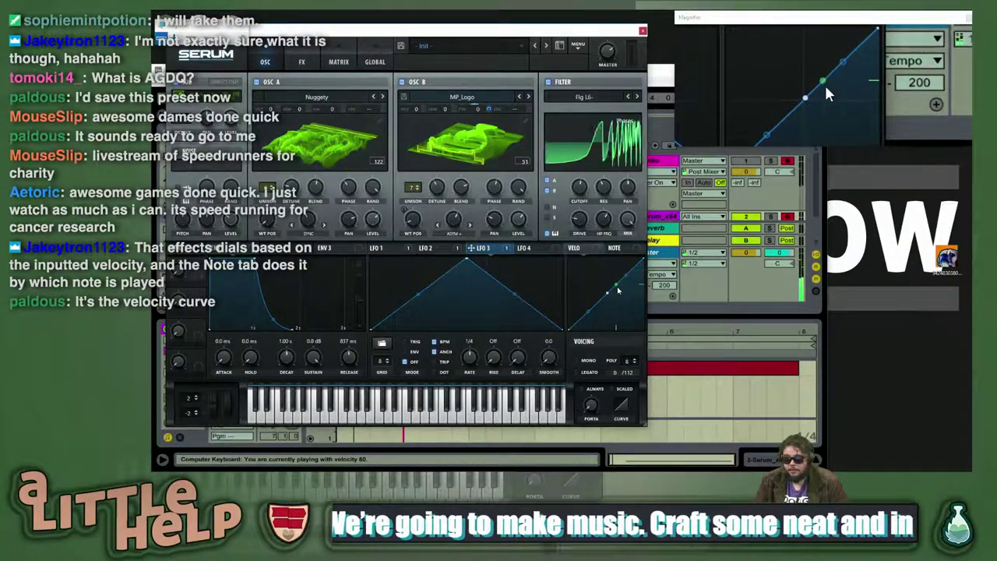
pyautogui.press('v')
pyautogui.press('a')
pyautogui.press('v')
pyautogui.press('a')
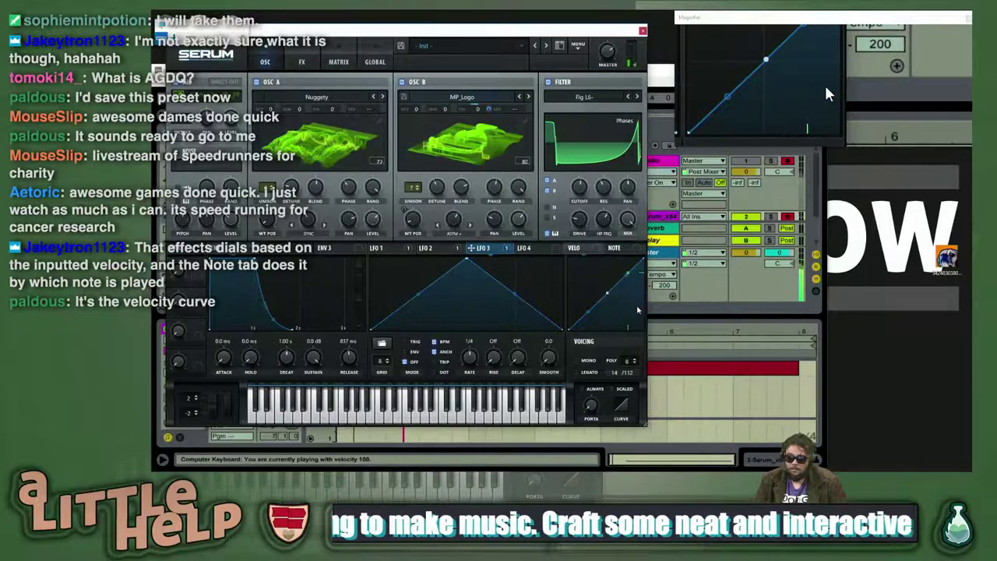
pyautogui.press('c')
pyautogui.press('a')
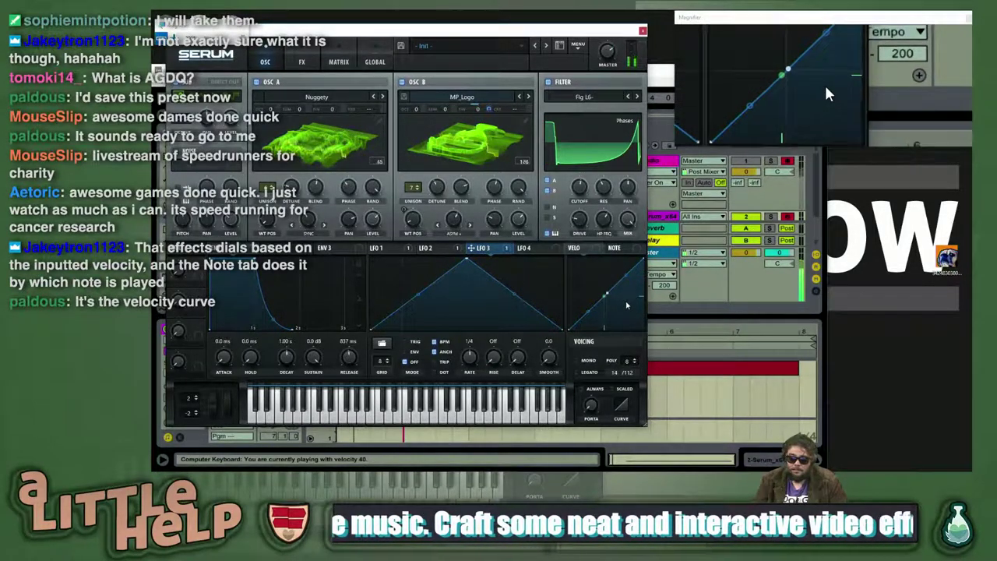
pyautogui.press('a')
pyautogui.press('c')
pyautogui.press('a')
pyautogui.press('c')
pyautogui.press('v')
pyautogui.press('v')
pyautogui.press('v')
pyautogui.press('v')
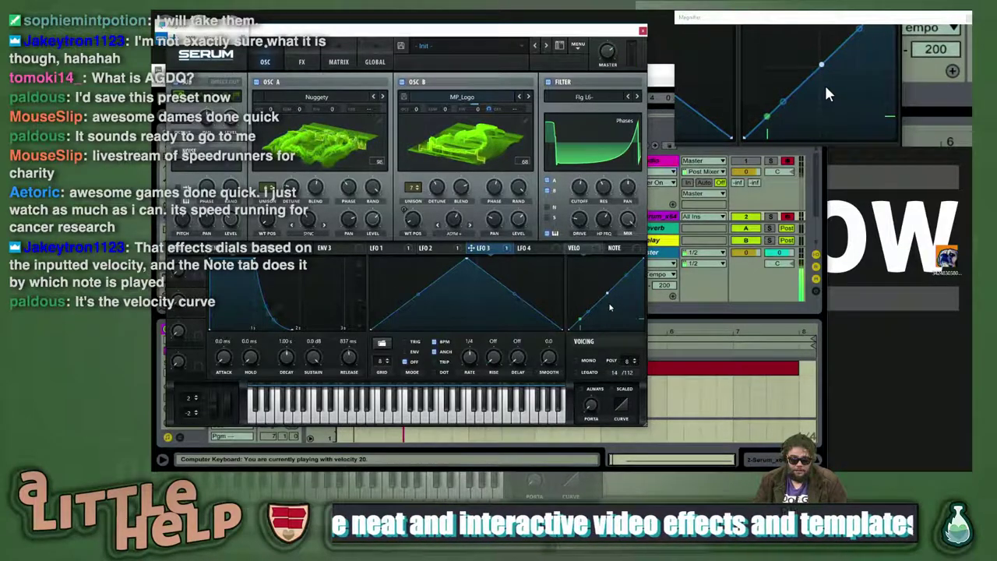
# - Assign velocity modulation to oscillator B's unison blend and test it with notes at velocities between 20 and 127
pyautogui.click(589, 254)
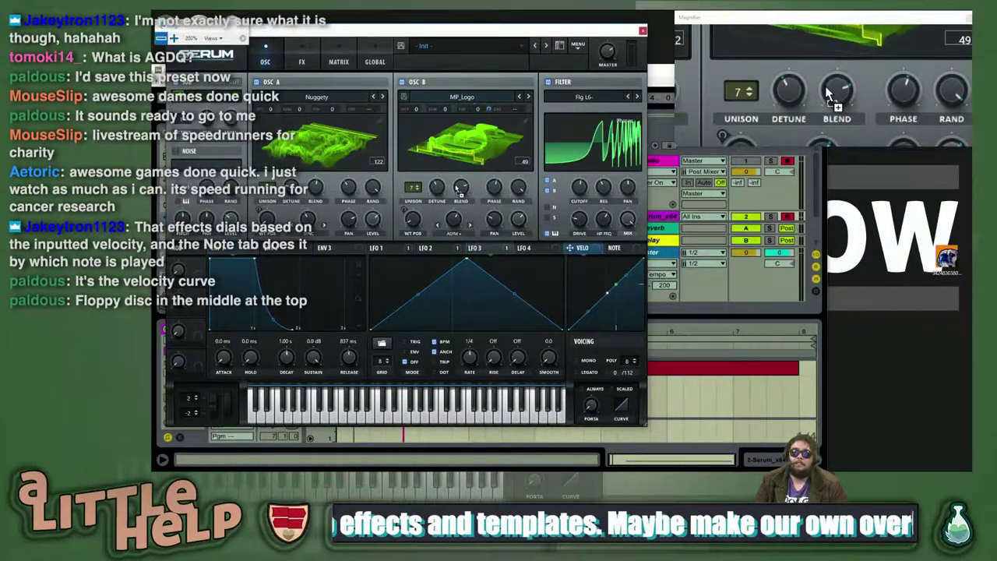
pyautogui.moveTo(469, 193); pyautogui.dragTo(462, 191)
pyautogui.press('v')
pyautogui.press('a')
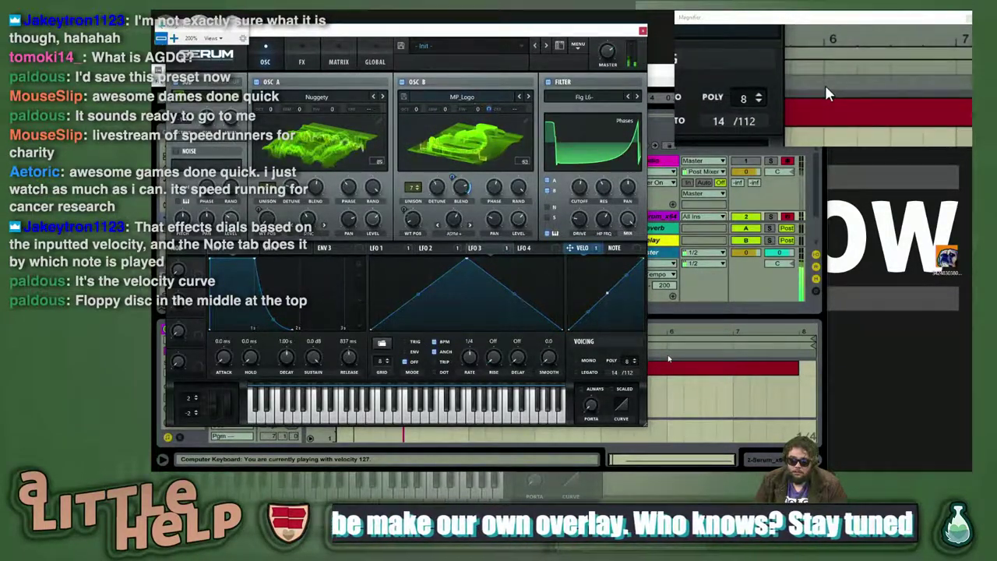
pyautogui.press('c')
pyautogui.press('d')
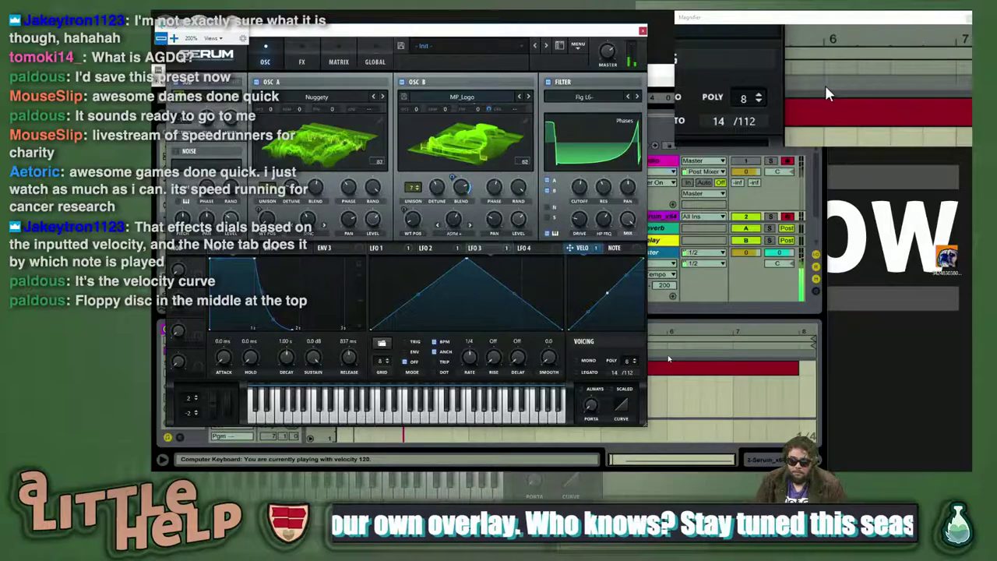
pyautogui.press('c')
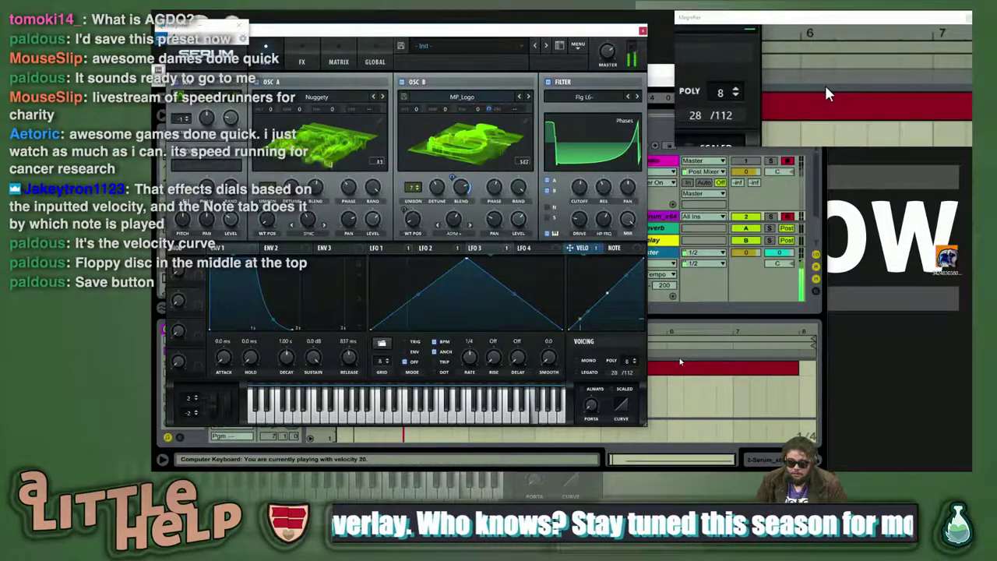
pyautogui.press('v')
pyautogui.press('v')
pyautogui.press('v')
pyautogui.press('v')
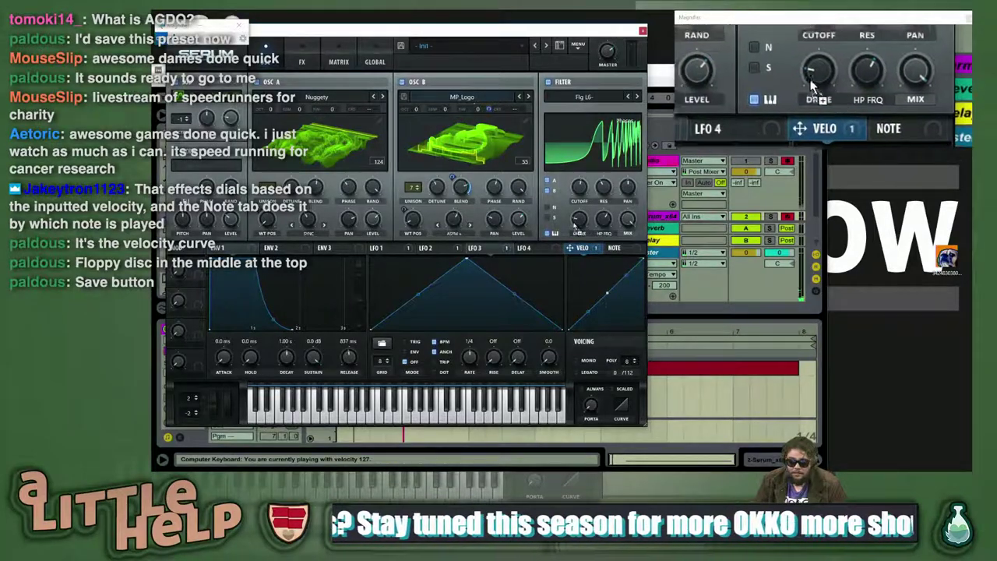
# - Assign velocity modulation to the filter drive as well and audition it at different velocities
pyautogui.press('c')
pyautogui.press('c')
pyautogui.press('c')
pyautogui.press('c')
pyautogui.press('c')
pyautogui.press('f')
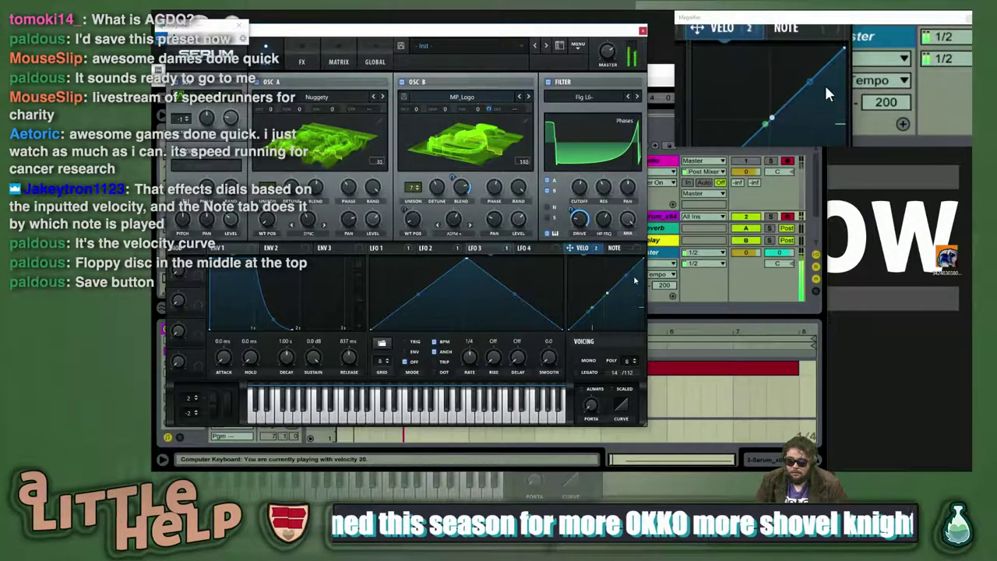
pyautogui.press('f')
pyautogui.press('v')
pyautogui.press('v')
pyautogui.press('v')
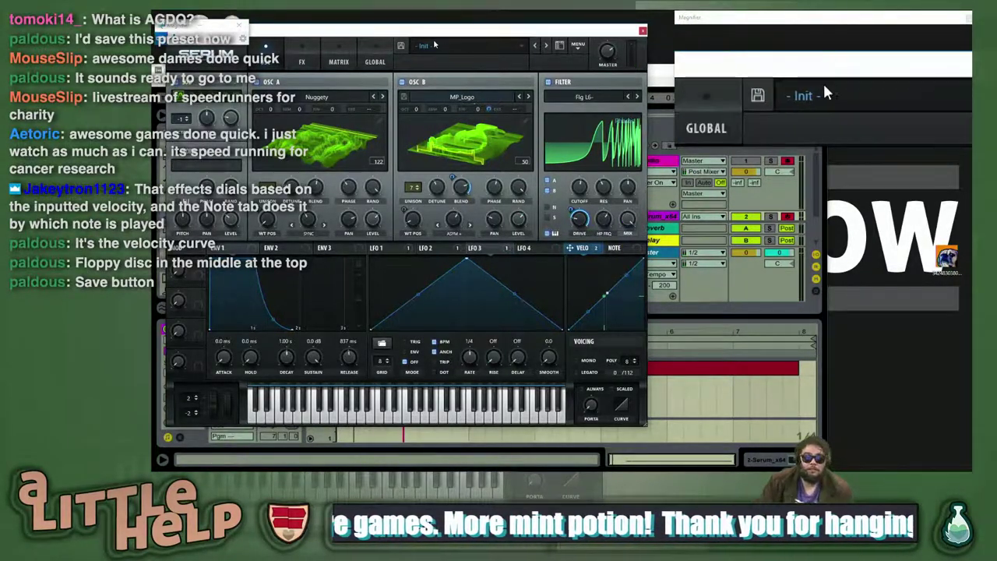
# - Save the patch to the User presets folder as PaldousChimes
pyautogui.click(401, 46)
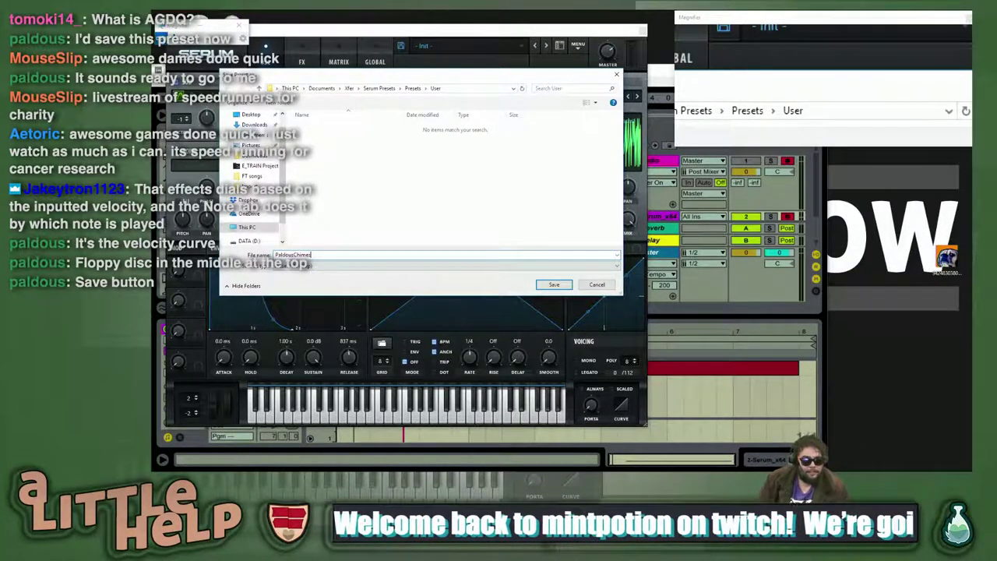
pyautogui.press('Return')
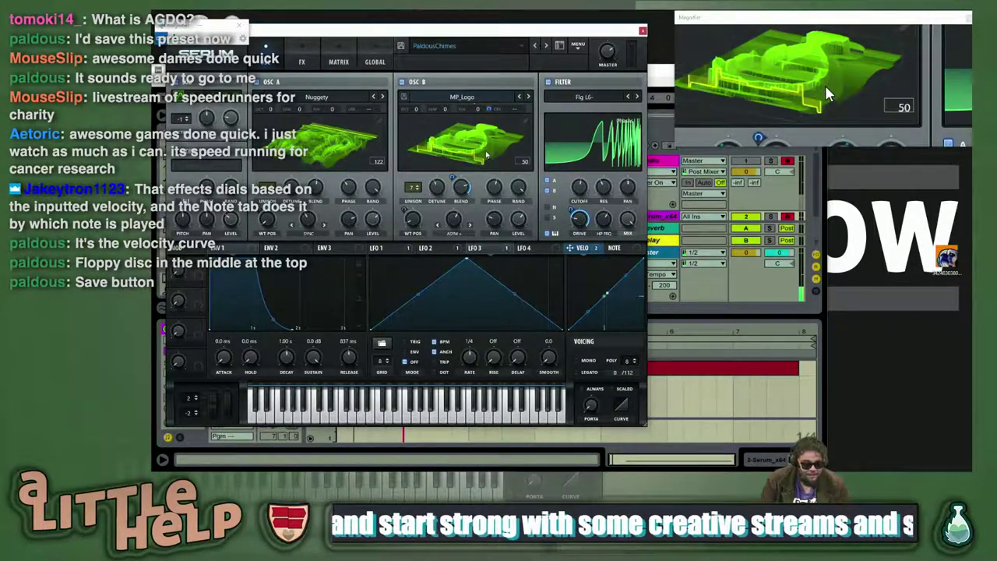
# - Audition the saved preset across octaves up to C2–D3, and move the Serum window clear of Live's browser
pyautogui.press('z')
pyautogui.press('z')
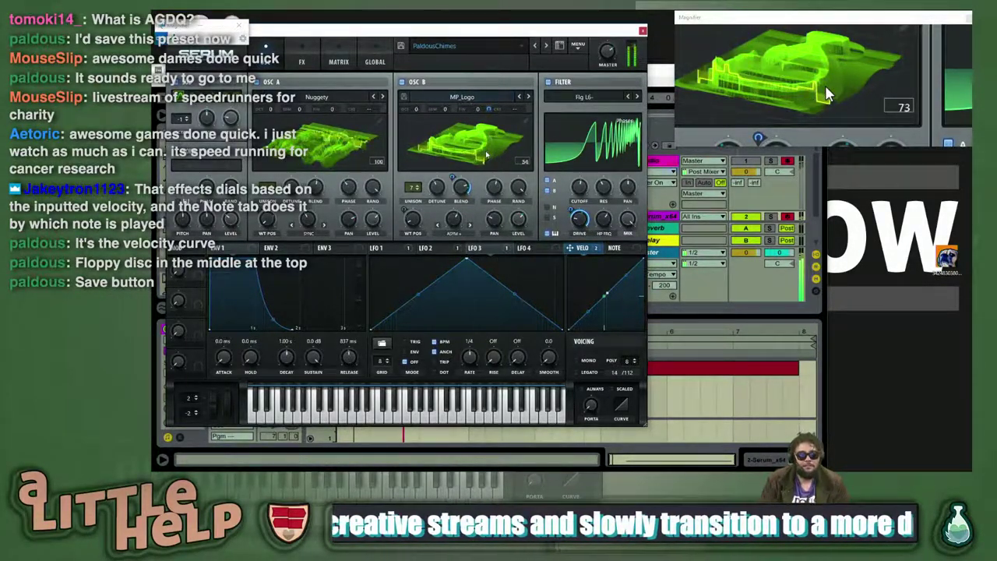
pyautogui.press('z')
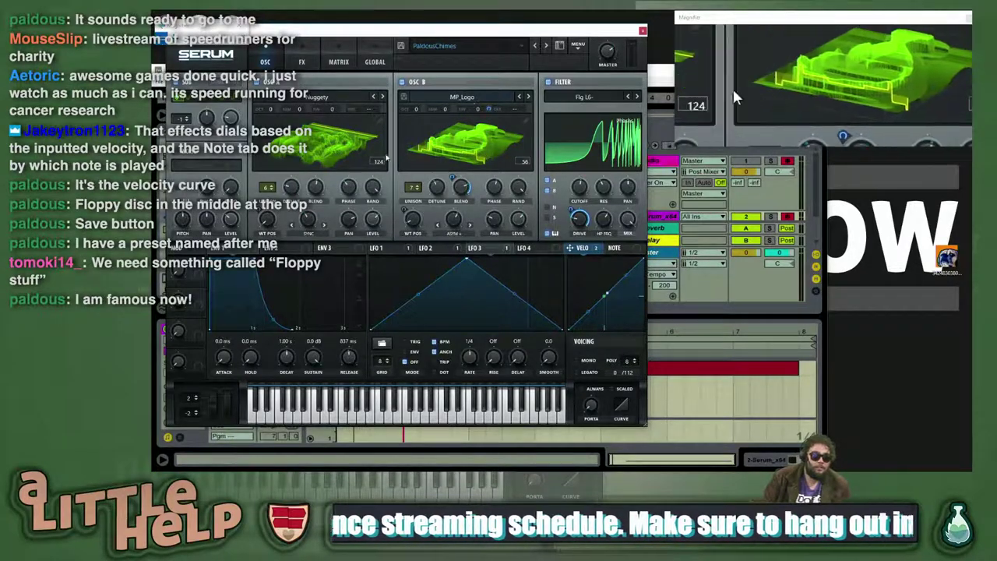
pyautogui.moveTo(515, 31); pyautogui.dragTo(588, 50)
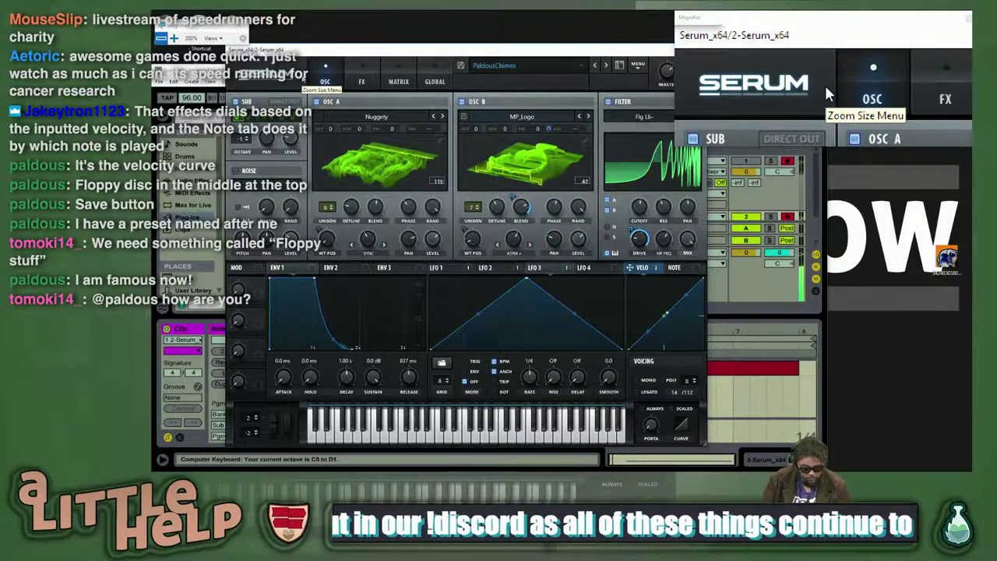
pyautogui.press('x')
pyautogui.press('x')
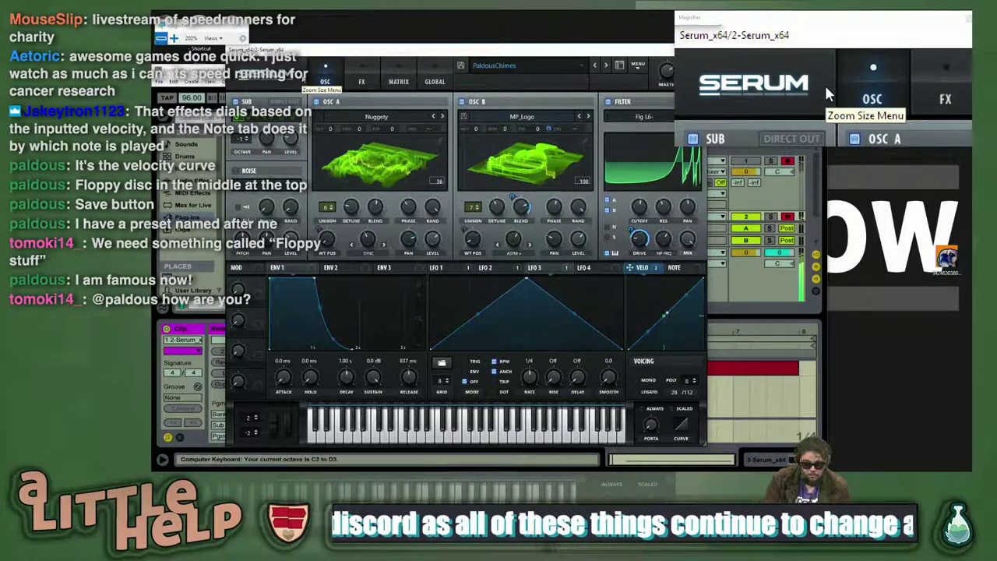
# - Audition the PaldousChimes preset with a long improvised run of notes and chords
pyautogui.press('l')
pyautogui.press('k')
pyautogui.press('d')
pyautogui.press('d')
pyautogui.press('g')
pyautogui.press('l')
pyautogui.press('d')
pyautogui.press('g')
pyautogui.press('l')
pyautogui.press('k')
pyautogui.press('l')
pyautogui.press('k')
pyautogui.press('g')
pyautogui.press('l')
pyautogui.press('l')
pyautogui.press('k')
pyautogui.press('l')
pyautogui.press('g')
pyautogui.press('k')
pyautogui.press('d')
pyautogui.press('l')
pyautogui.press('k')
pyautogui.press('l')
pyautogui.press('x')
pyautogui.press('d')
pyautogui.press('l')
pyautogui.press('k')
pyautogui.press('x')
pyautogui.press('l')
pyautogui.press('g')
pyautogui.press('x')
pyautogui.press('k')
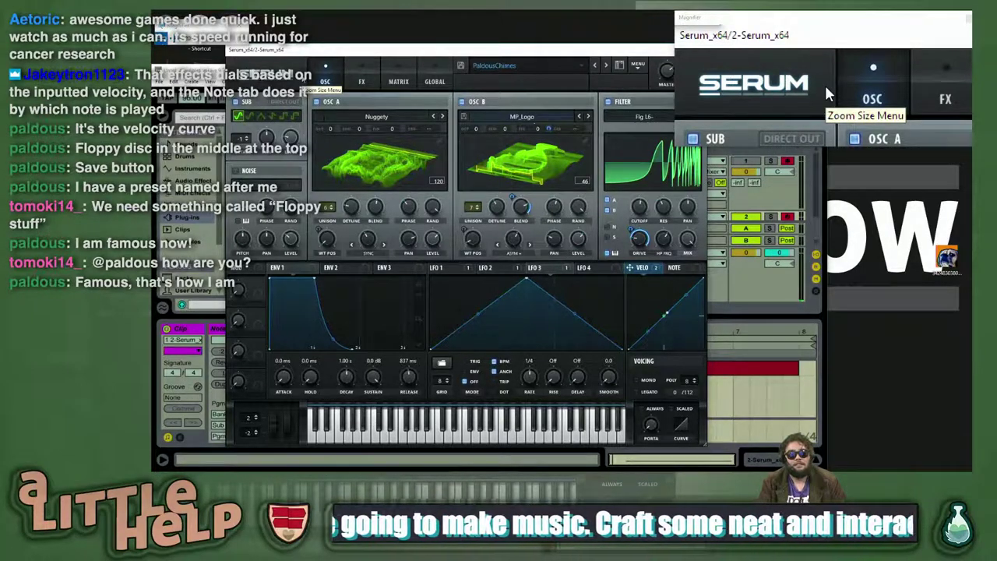
pyautogui.press('k')
pyautogui.press('f')
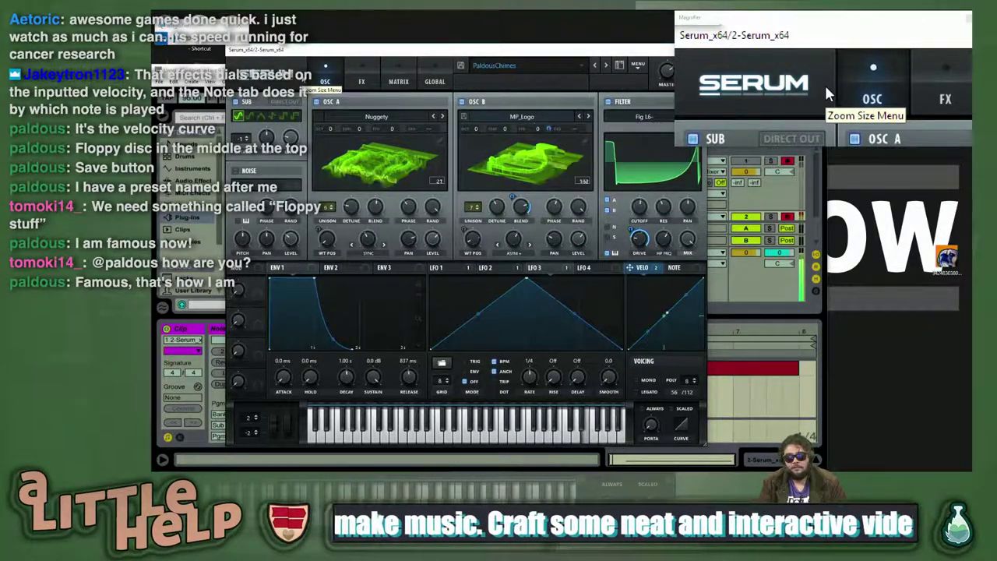
pyautogui.press('d')
pyautogui.press('g')
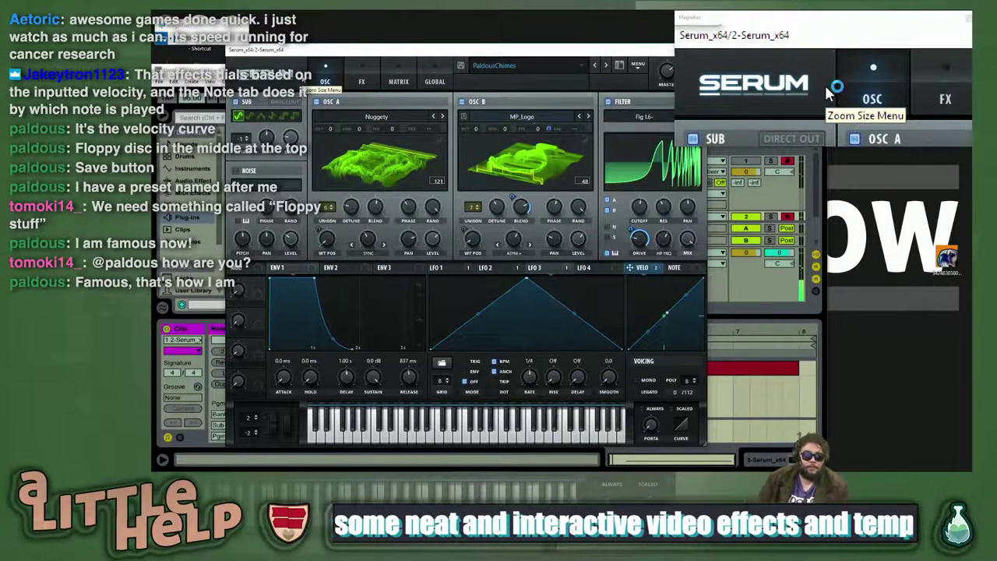
# - Switch to Chrome, go back from the dog image to Discord, read the newest Twitch chat messages, and return to Serum
pyautogui.hotkey('alt', 'Tab')
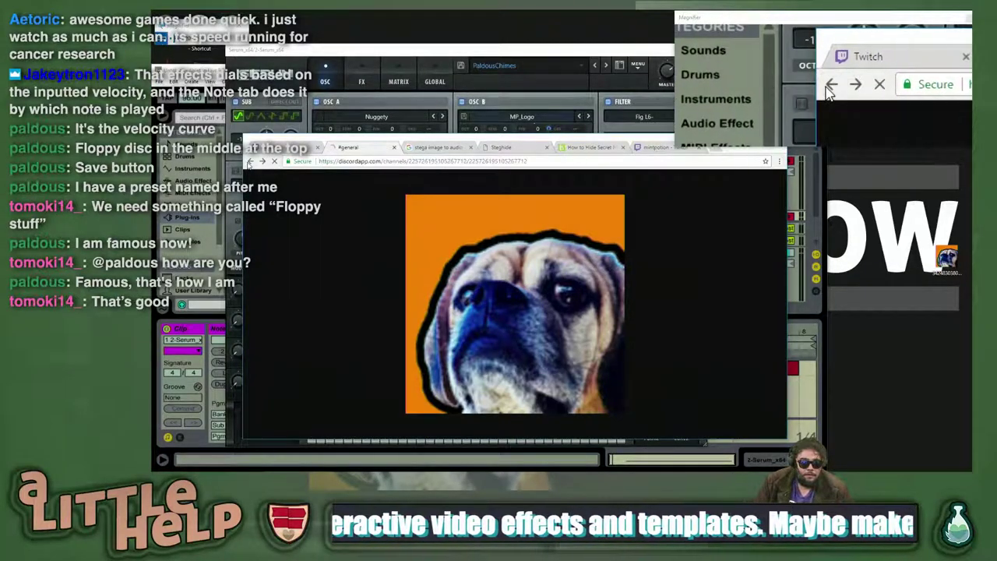
pyautogui.click(251, 162)
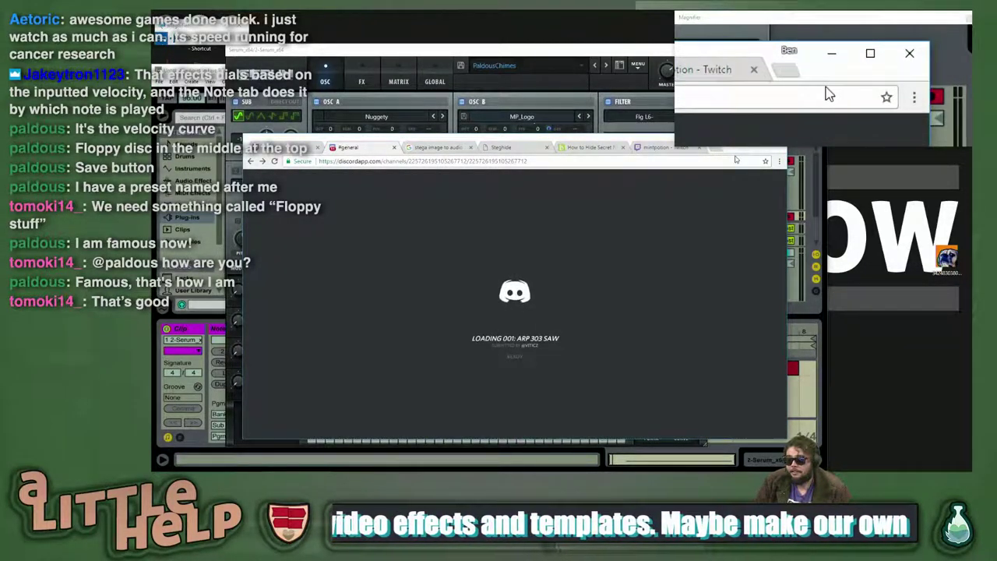
pyautogui.moveTo(738, 153); pyautogui.dragTo(686, 64)
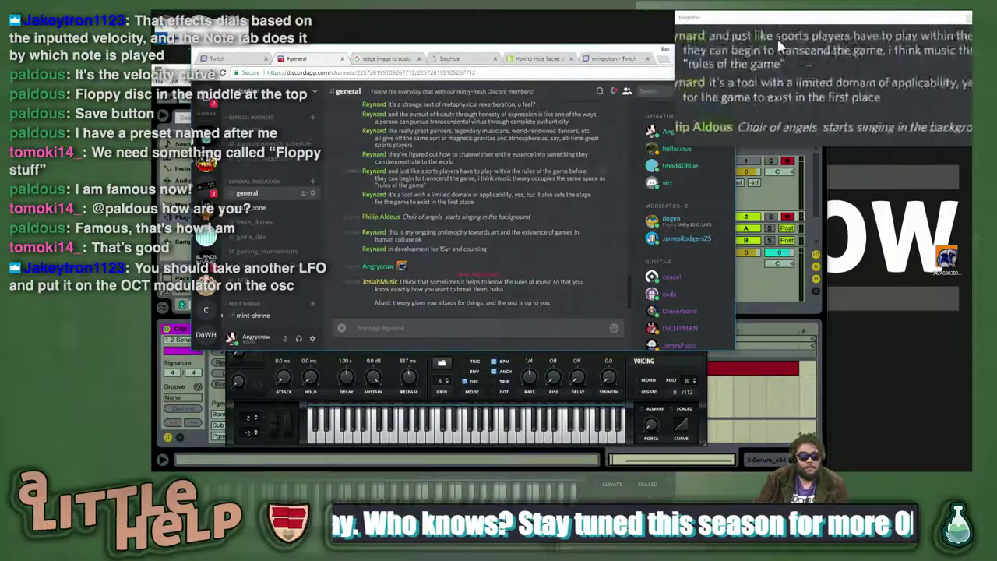
pyautogui.click(240, 62)
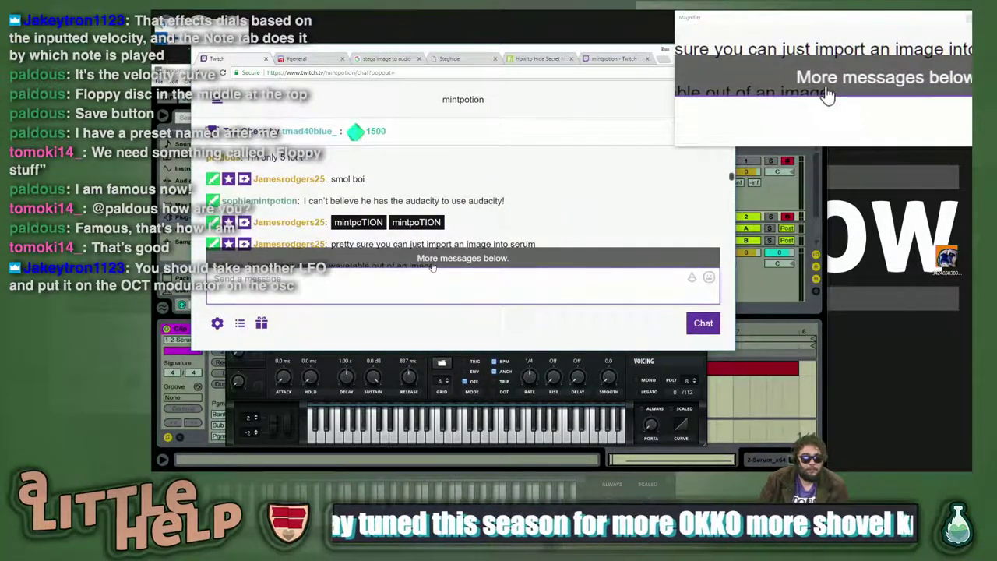
pyautogui.scroll(-3, 475, 226)
pyautogui.scroll(-10, 493, 217)
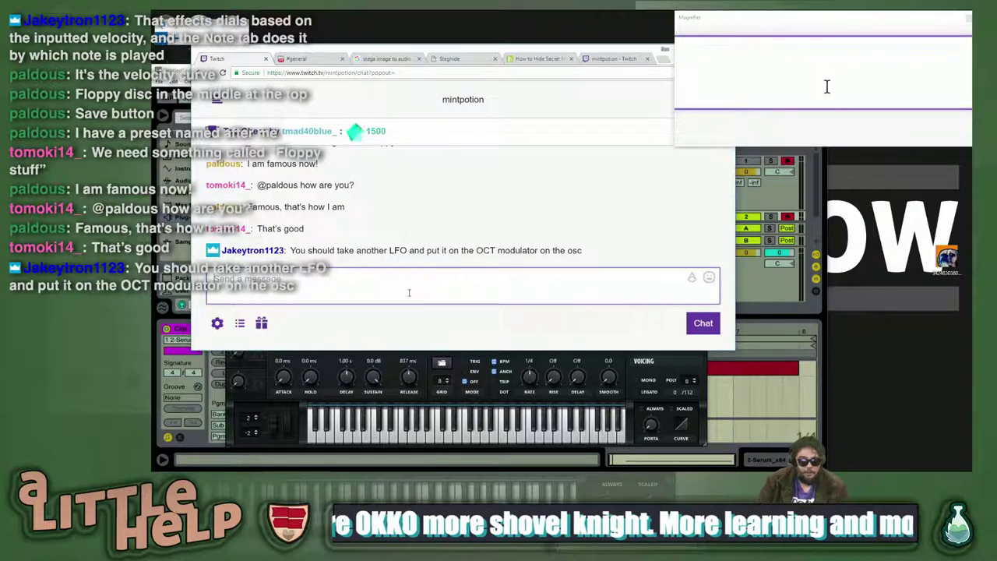
pyautogui.hotkey('alt', 'Tab')
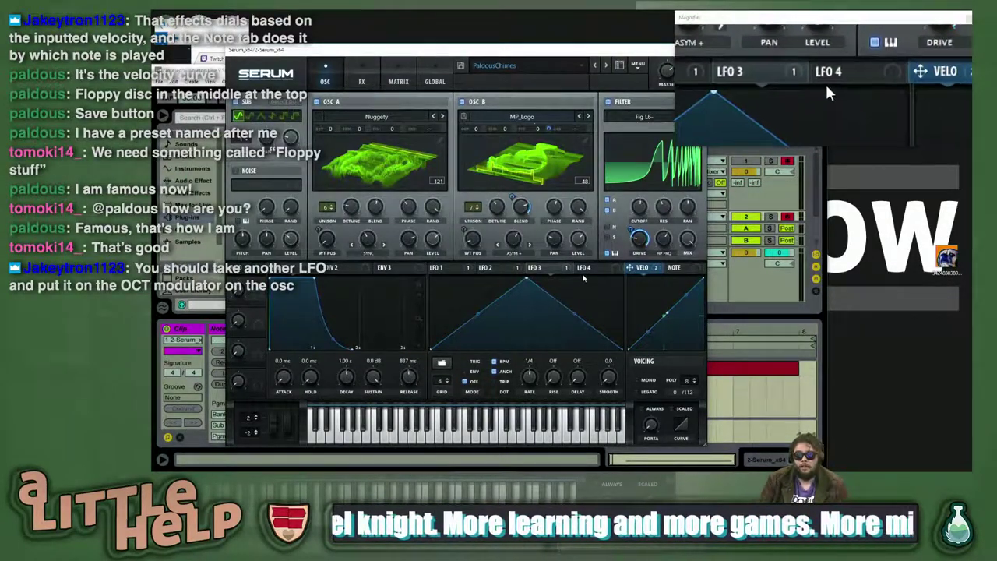
# - Try LFO 4 as a modulator of oscillator A's pan, and remove all of LFO 4's destinations
pyautogui.click(586, 268)
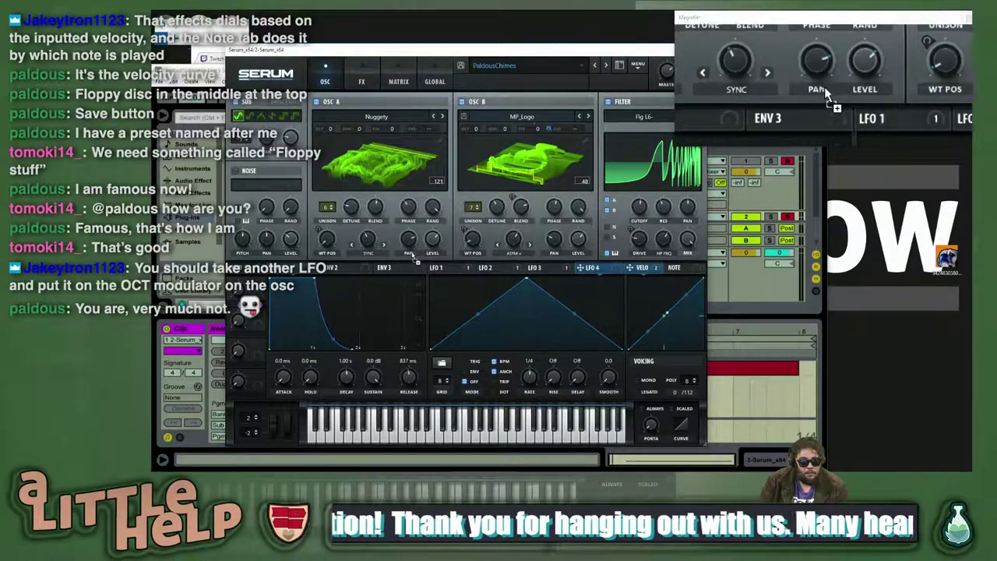
pyautogui.moveTo(406, 260); pyautogui.dragTo(409, 242)
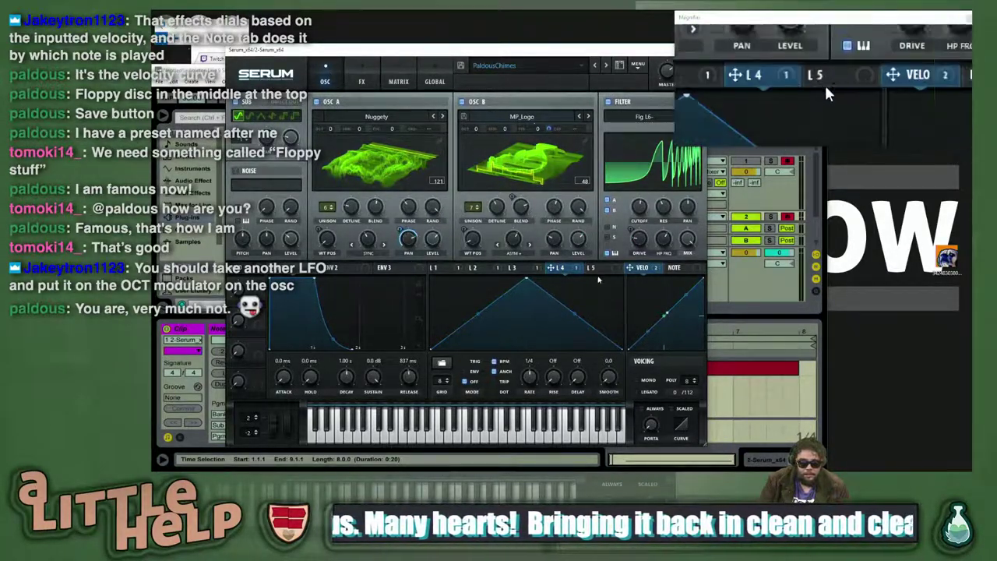
pyautogui.rightClick(400, 234)
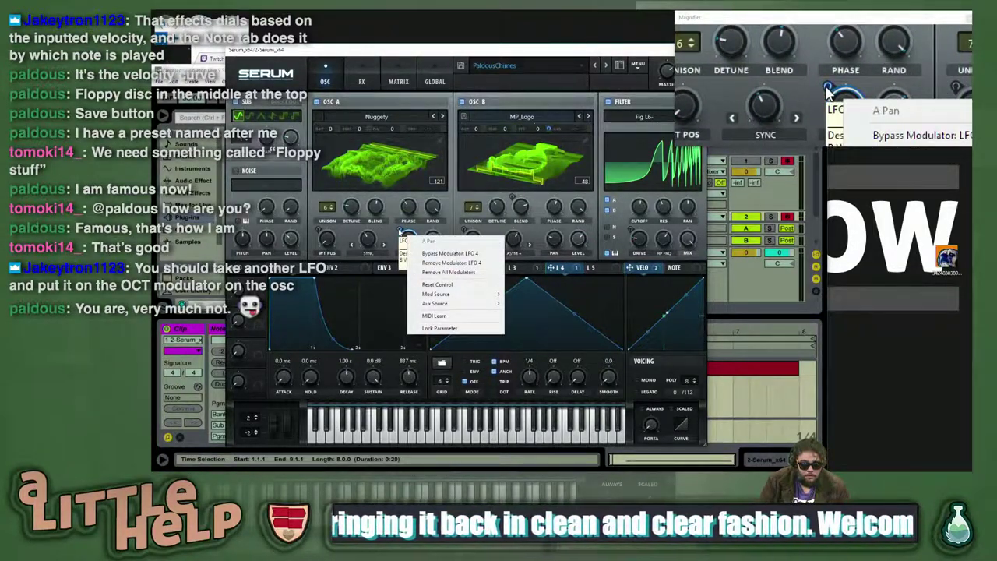
pyautogui.click(399, 230)
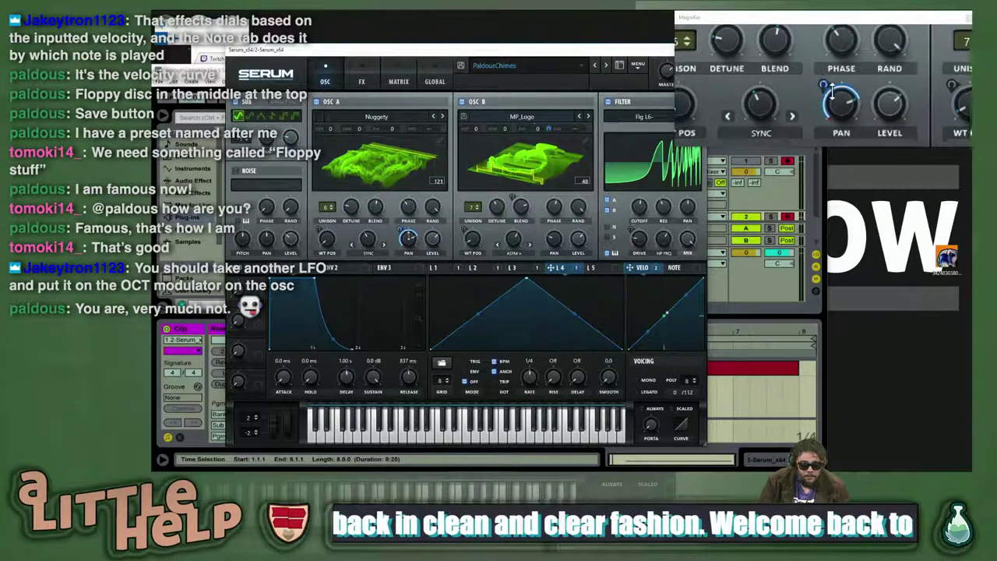
pyautogui.rightClick(579, 269)
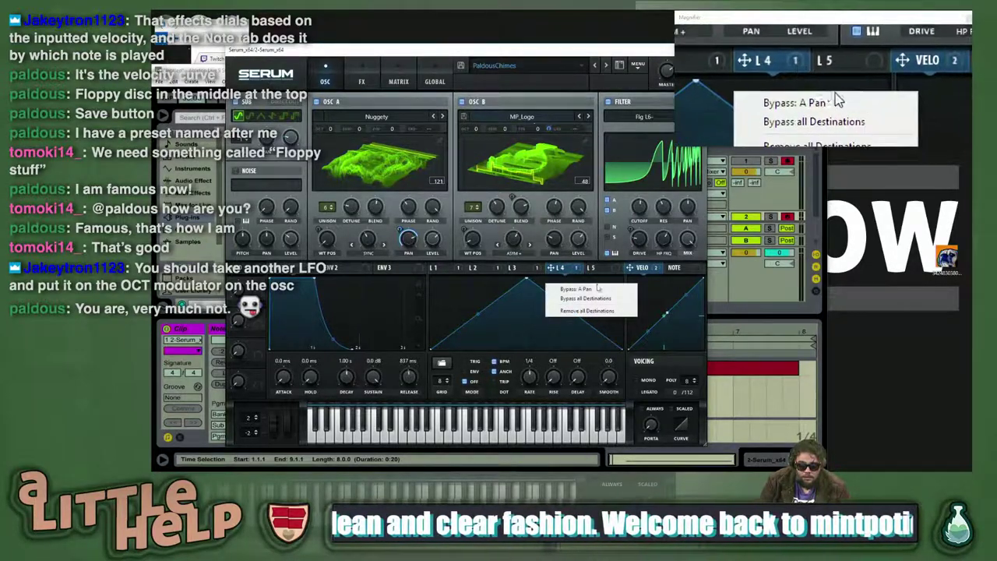
pyautogui.click(600, 310)
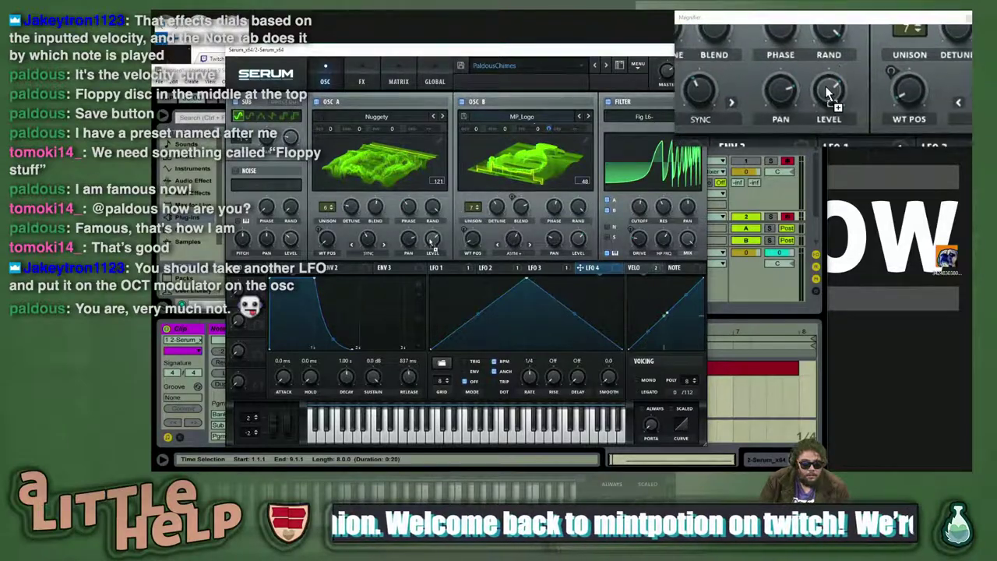
# - Assign LFO 4 to the octaves of oscillators A and B, with an A octave amount of -100 and a rate of 1/2
pyautogui.moveTo(465, 200); pyautogui.dragTo(328, 130)
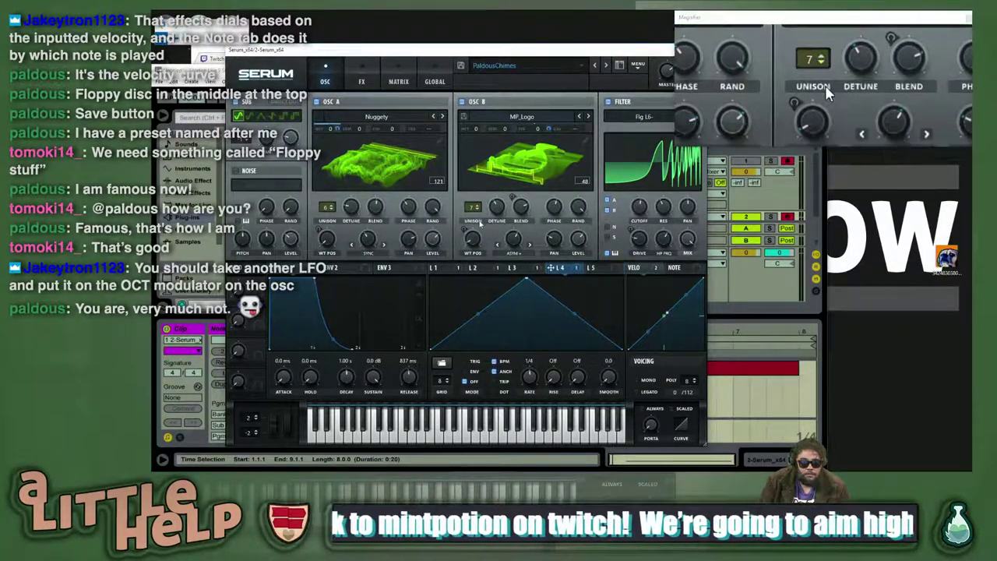
pyautogui.moveTo(576, 268); pyautogui.dragTo(472, 130)
pyautogui.click(398, 81)
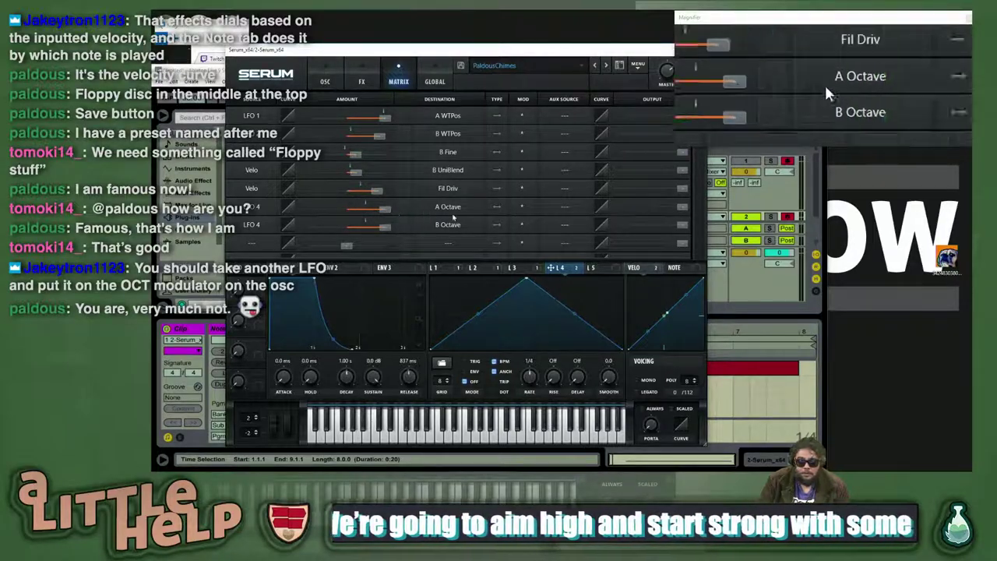
pyautogui.moveTo(382, 209); pyautogui.dragTo(346, 217)
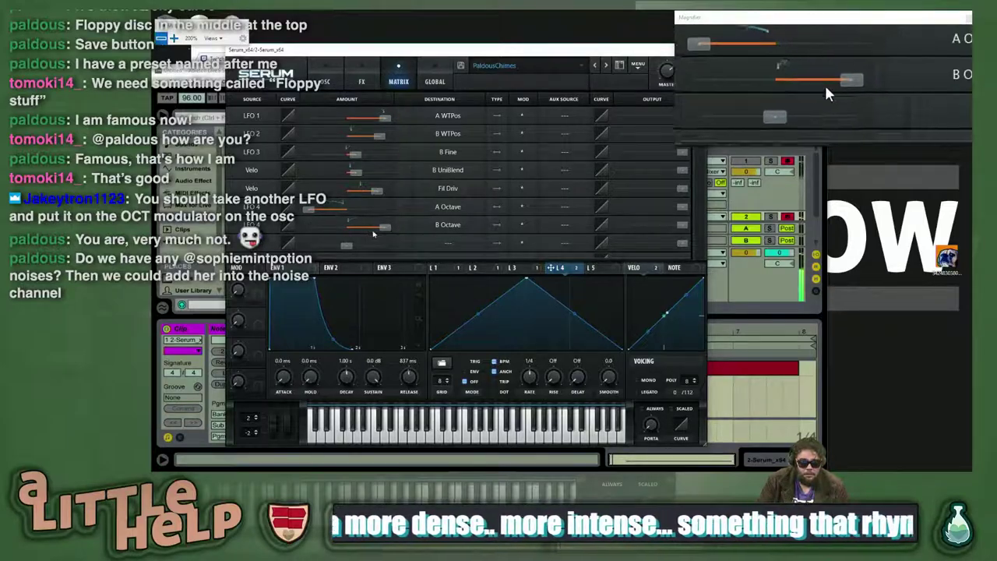
pyautogui.moveTo(388, 228); pyautogui.dragTo(369, 229)
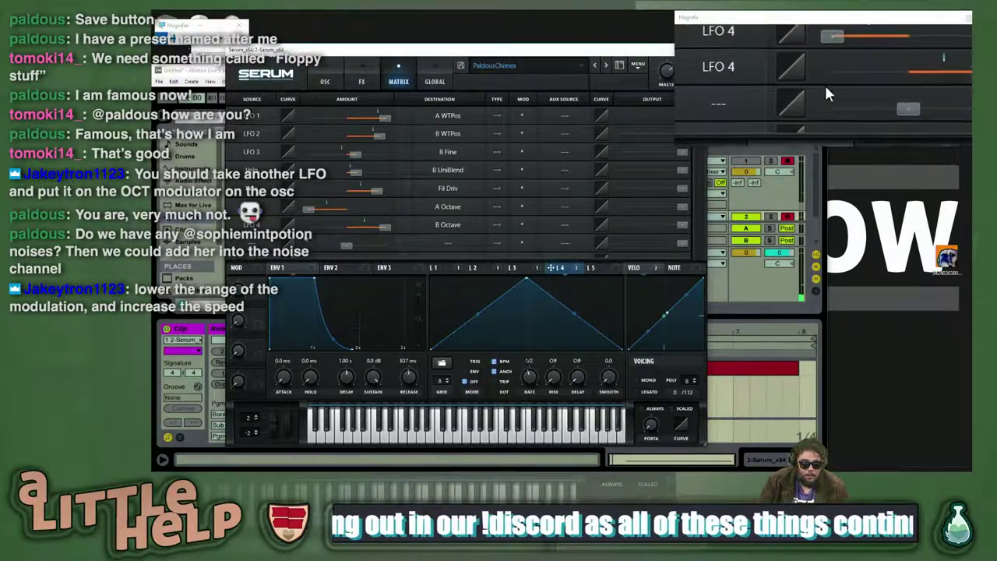
# - Reduce LFO 4's octave modulation range on oscillators A and B from the oscillator page
pyautogui.click(326, 82)
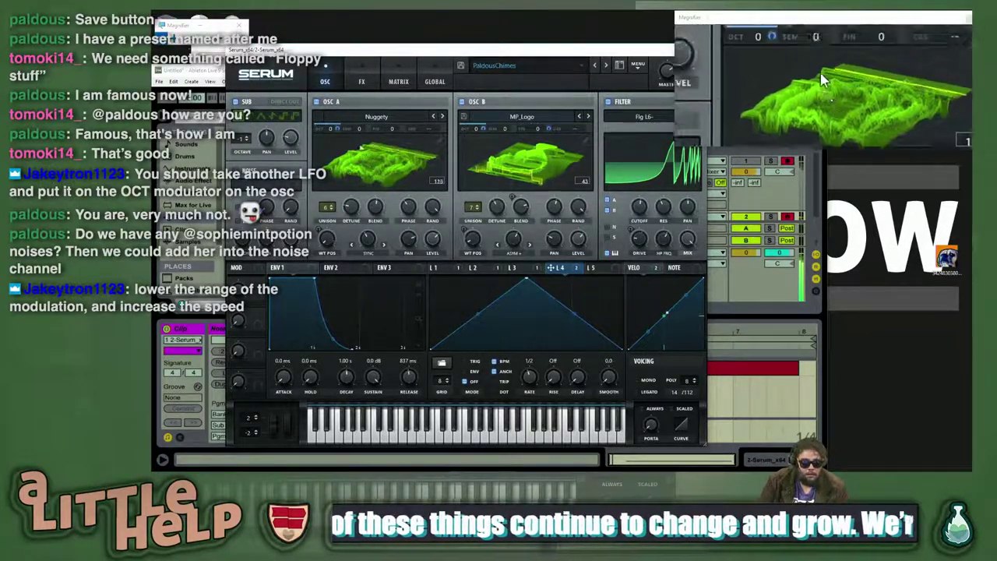
pyautogui.moveTo(337, 129); pyautogui.dragTo(339, 146)
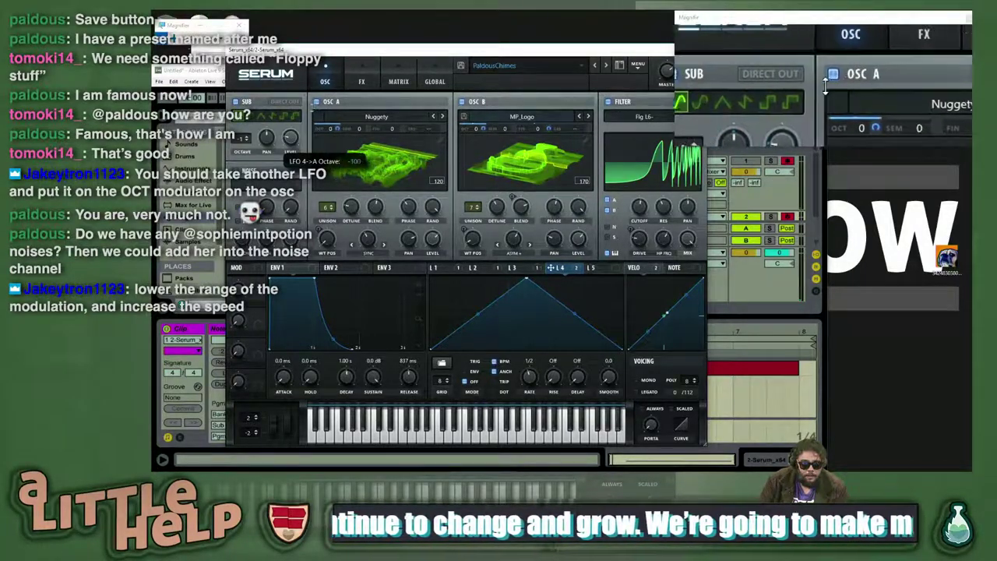
pyautogui.moveTo(354, 103); pyautogui.dragTo(354, 103)
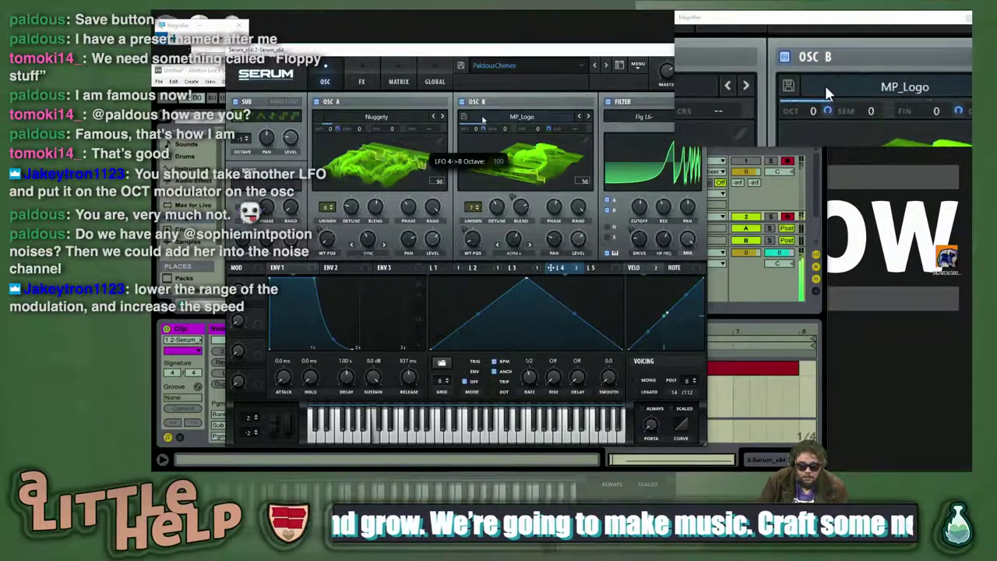
pyautogui.moveTo(485, 133); pyautogui.dragTo(489, 178)
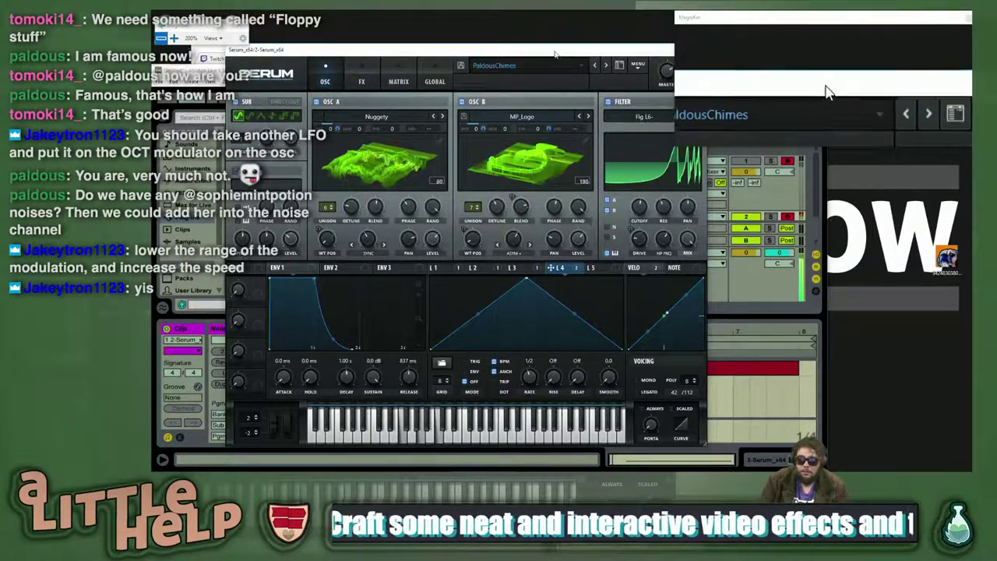
# - Move the Serum window clear of its master section, enable the compressor effect, and raise its gain
pyautogui.moveTo(557, 52); pyautogui.dragTo(504, 55)
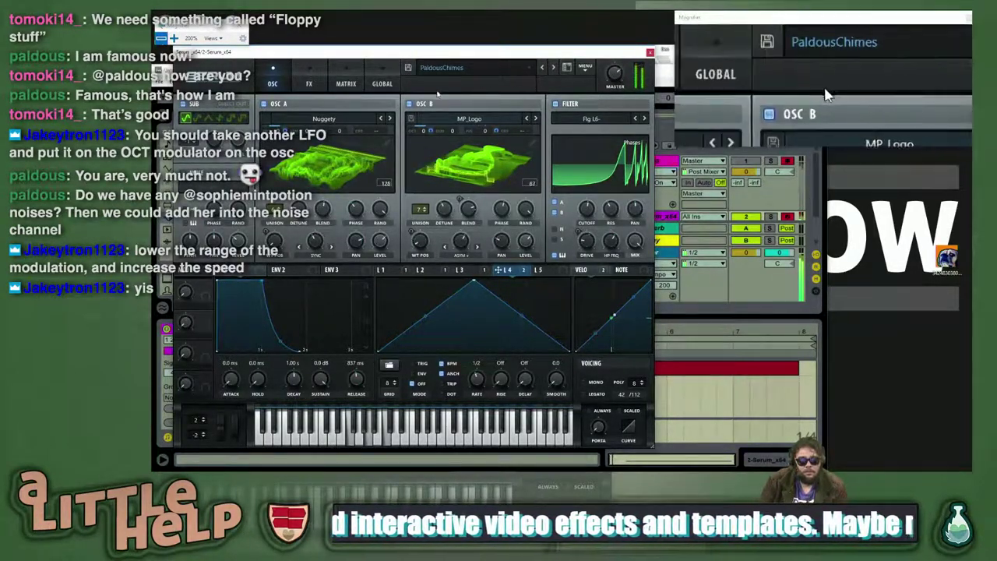
pyautogui.click(309, 84)
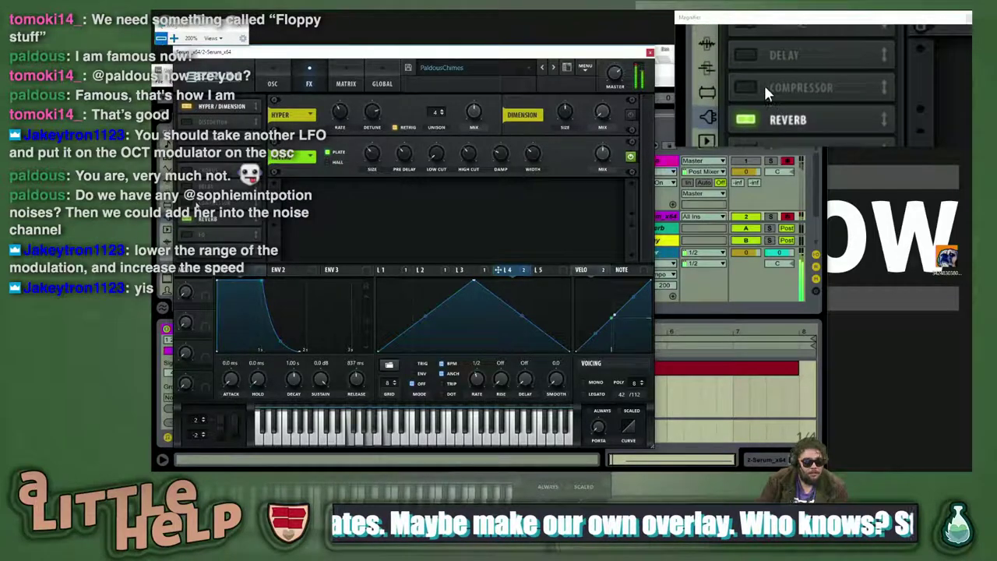
pyautogui.click(186, 204)
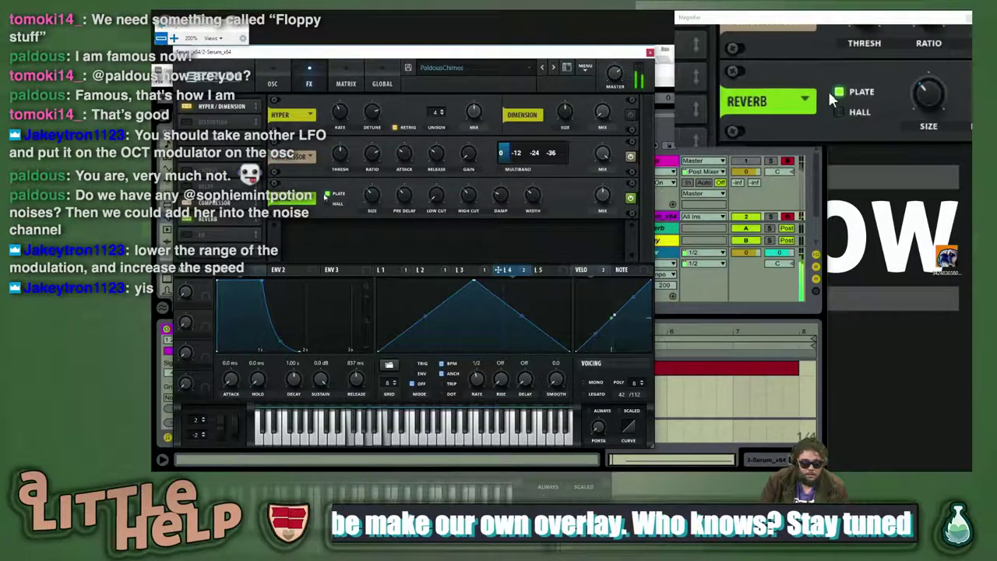
pyautogui.moveTo(223, 205)
pyautogui.mouseDown()
pyautogui.moveTo(229, 226)
pyautogui.moveTo(226, 198)
pyautogui.mouseUp()
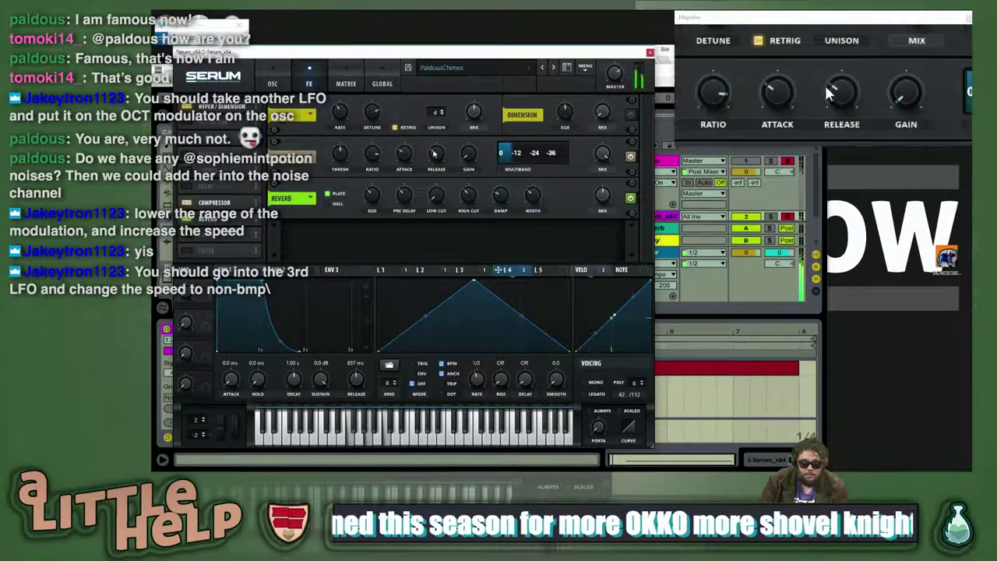
pyautogui.moveTo(468, 153)
pyautogui.mouseDown()
pyautogui.moveTo(469, 133)
pyautogui.moveTo(467, 146)
pyautogui.mouseUp()
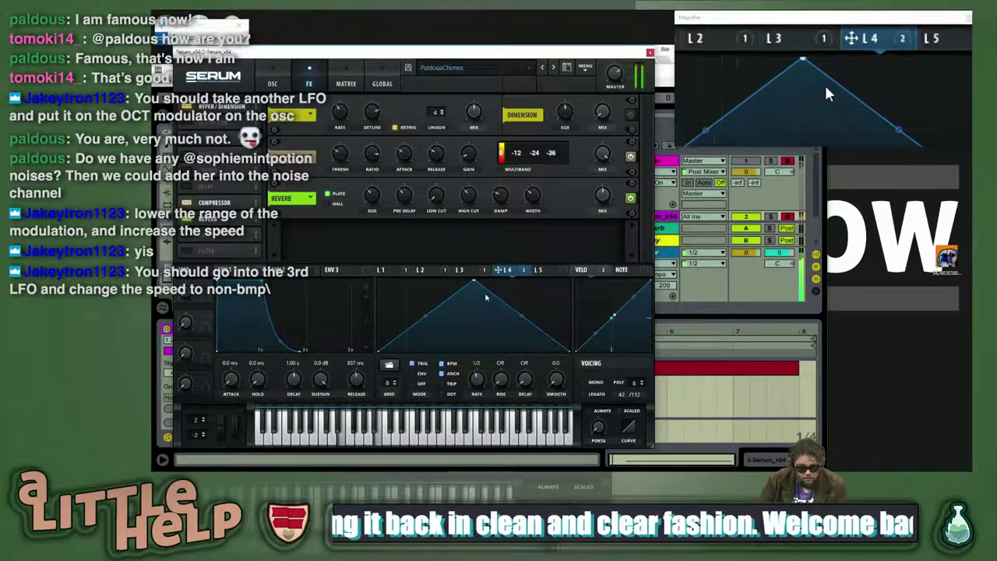
# - Assign LFO 5 to the pan of oscillators A and B, and lower oscillator A's pan
pyautogui.click(556, 270)
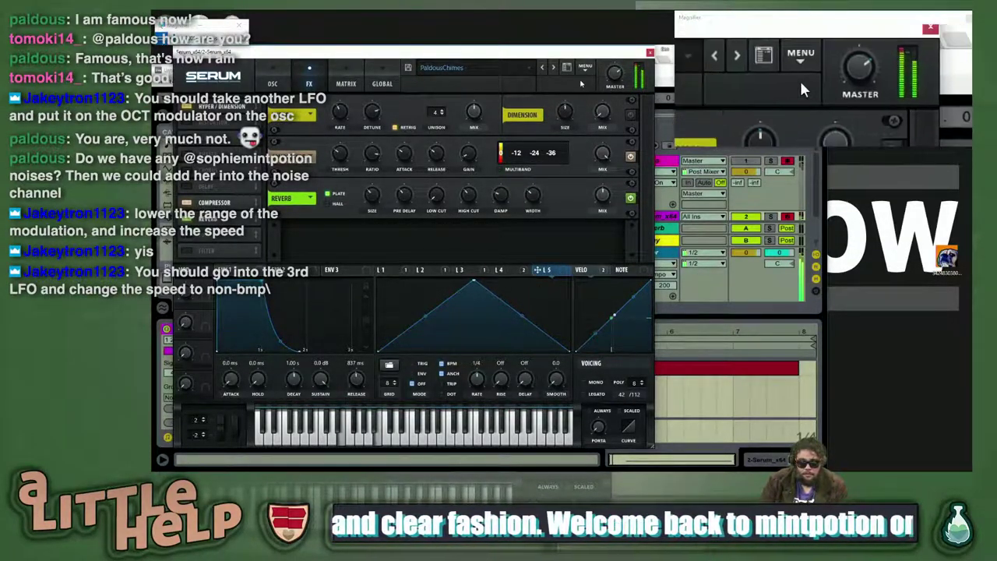
pyautogui.click(274, 83)
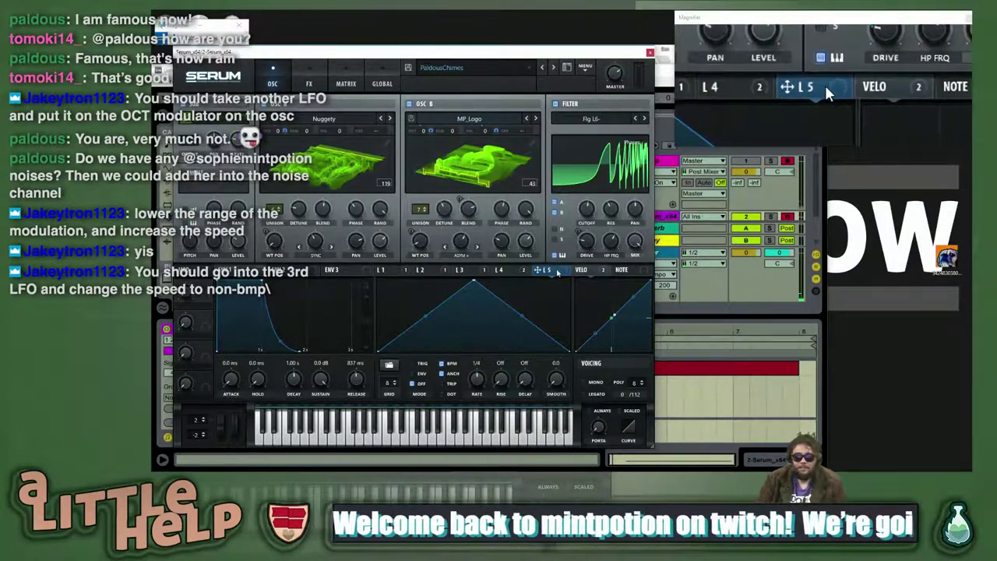
pyautogui.moveTo(558, 272); pyautogui.dragTo(358, 242)
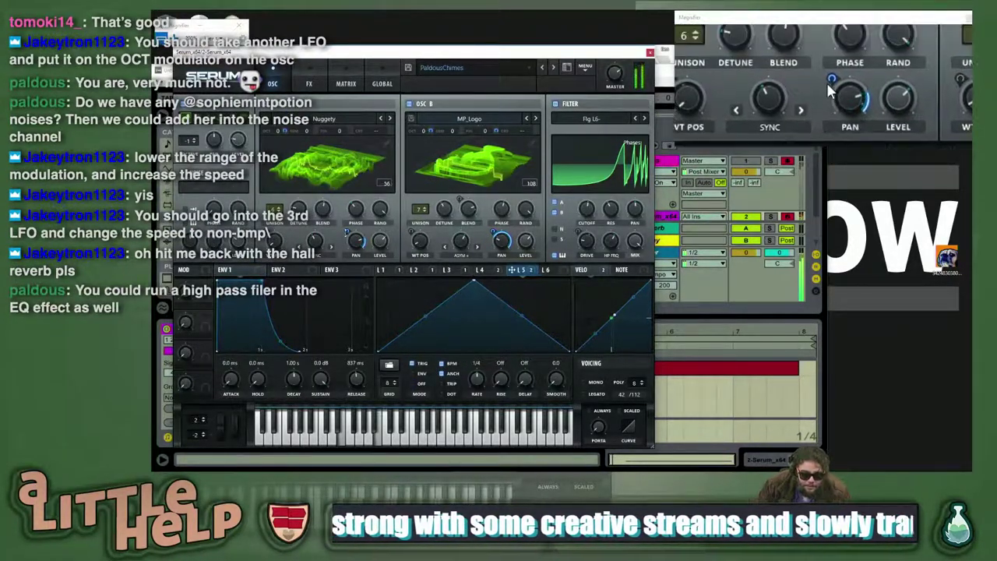
pyautogui.moveTo(347, 231)
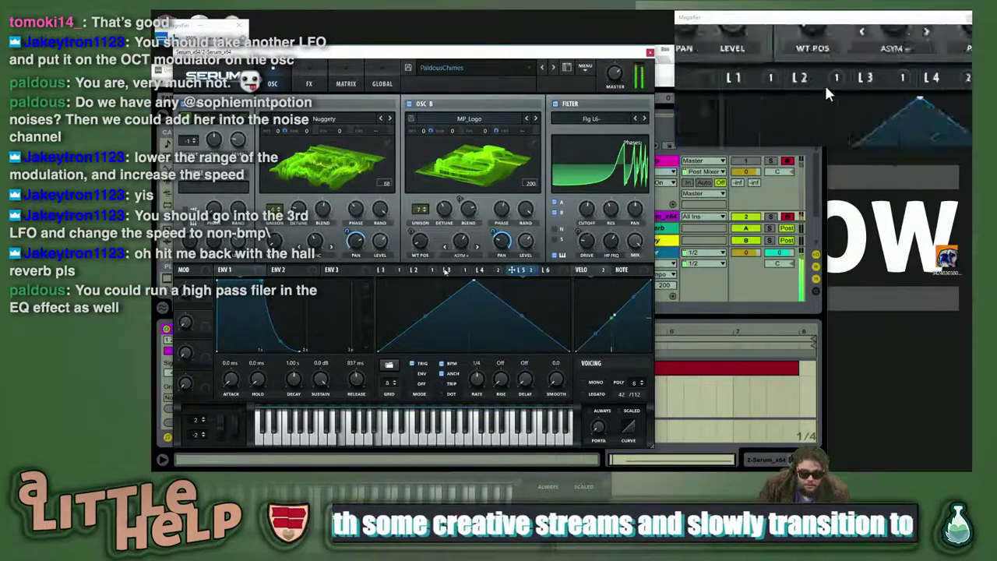
pyautogui.moveTo(358, 244); pyautogui.dragTo(359, 253)
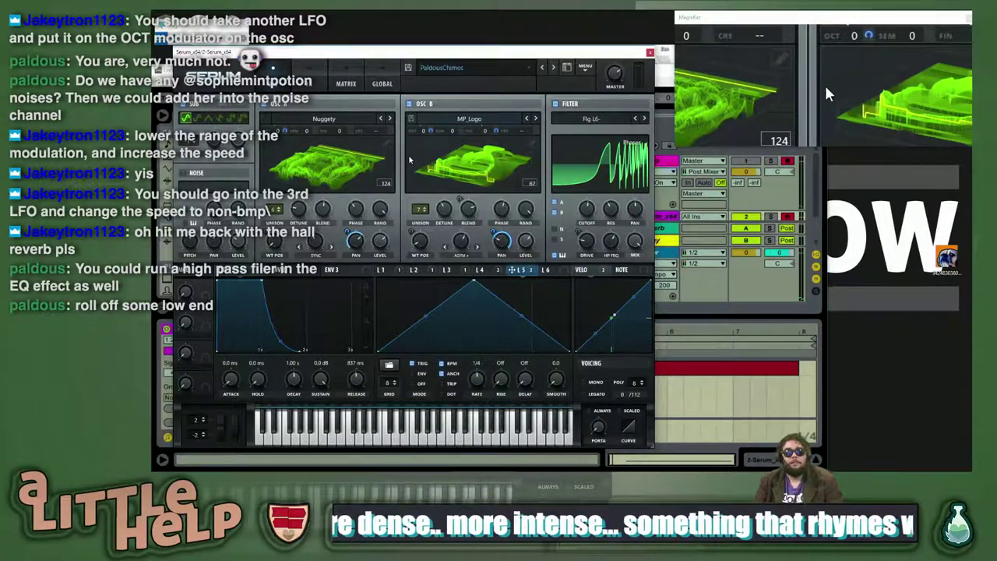
# - Turn off the sub oscillator and move the Serum window aside to uncover Live's browser
pyautogui.click(183, 104)
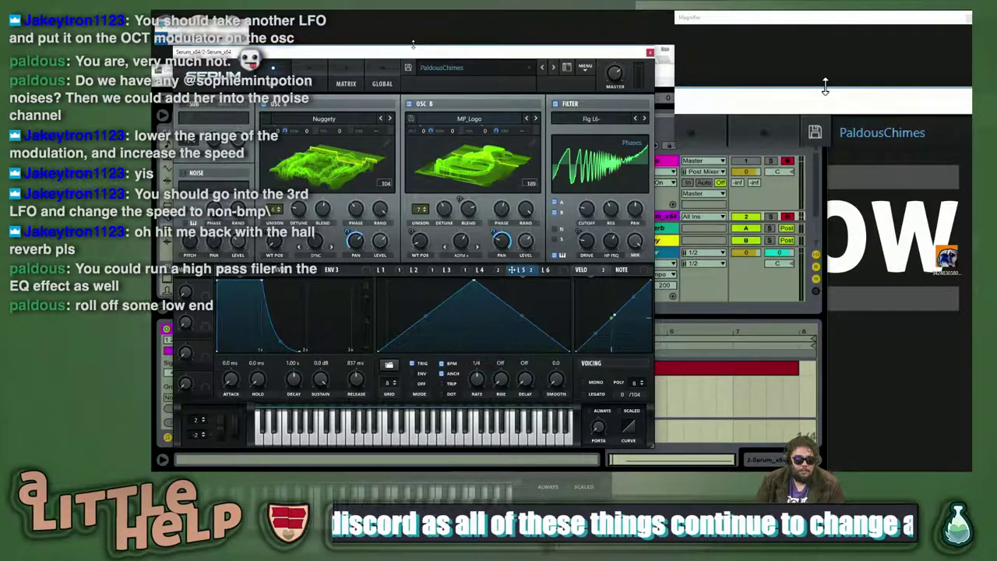
pyautogui.moveTo(490, 54); pyautogui.dragTo(704, 104)
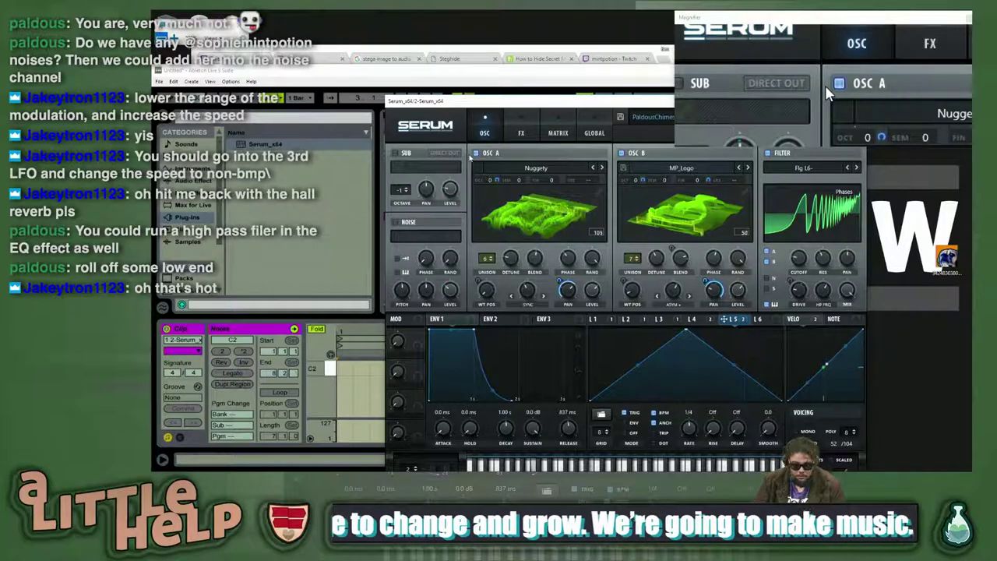
# - Move the Serum window to uncover Live's mixer, and switch oscillator B's warp mode to Asym +/-
pyautogui.moveTo(458, 116); pyautogui.dragTo(325, 72)
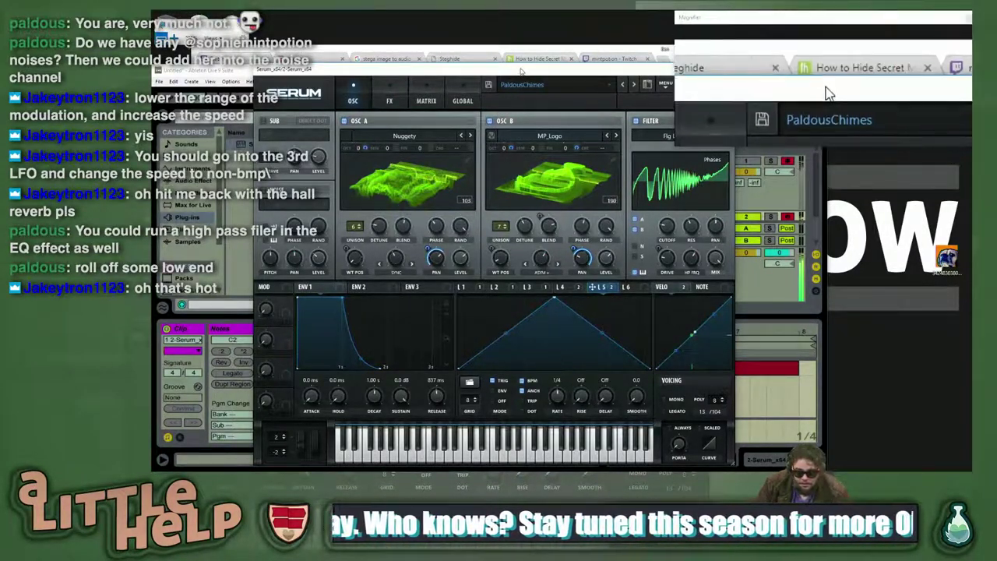
pyautogui.moveTo(520, 71); pyautogui.dragTo(487, 62)
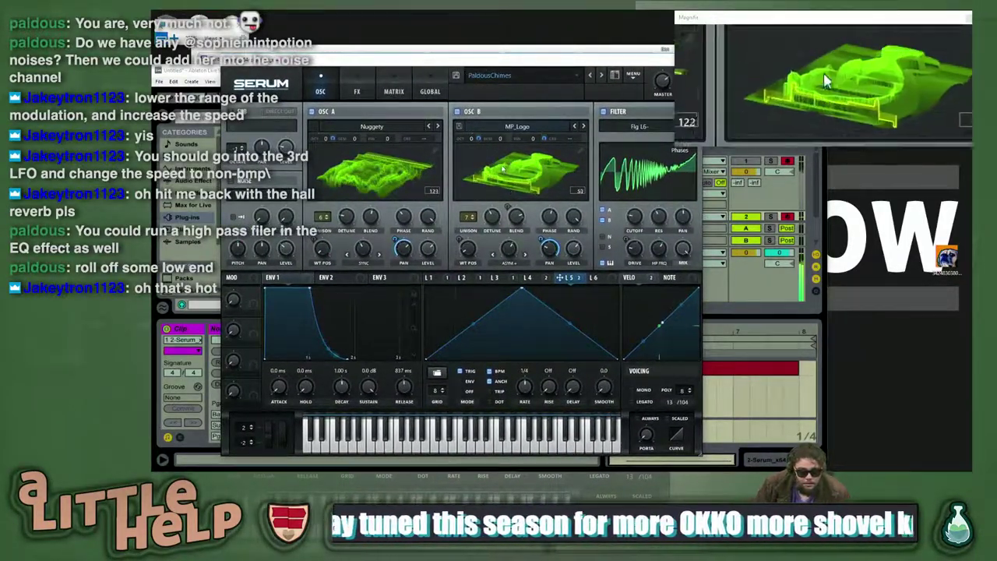
pyautogui.click(525, 255)
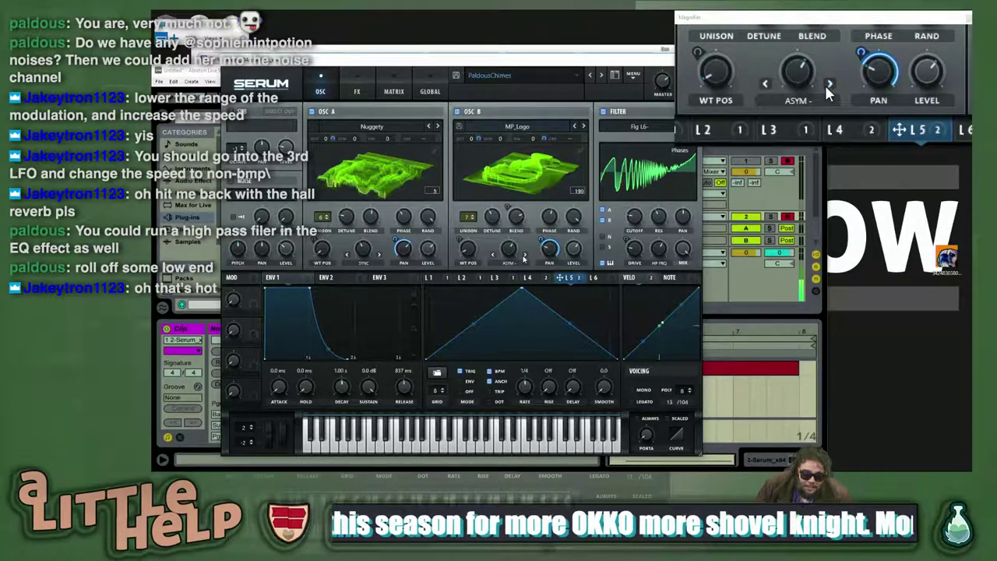
pyautogui.click(524, 257)
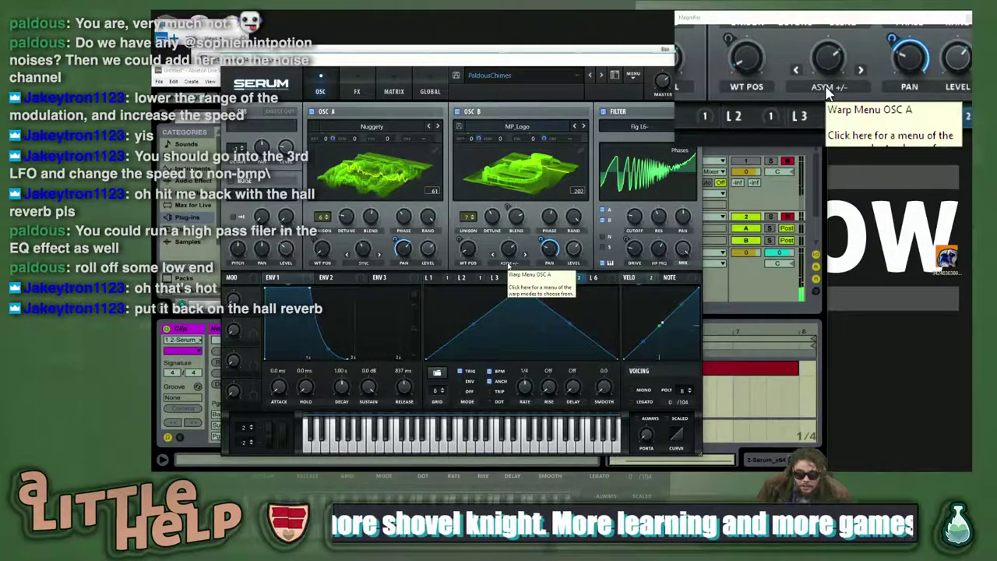
pyautogui.click(506, 262)
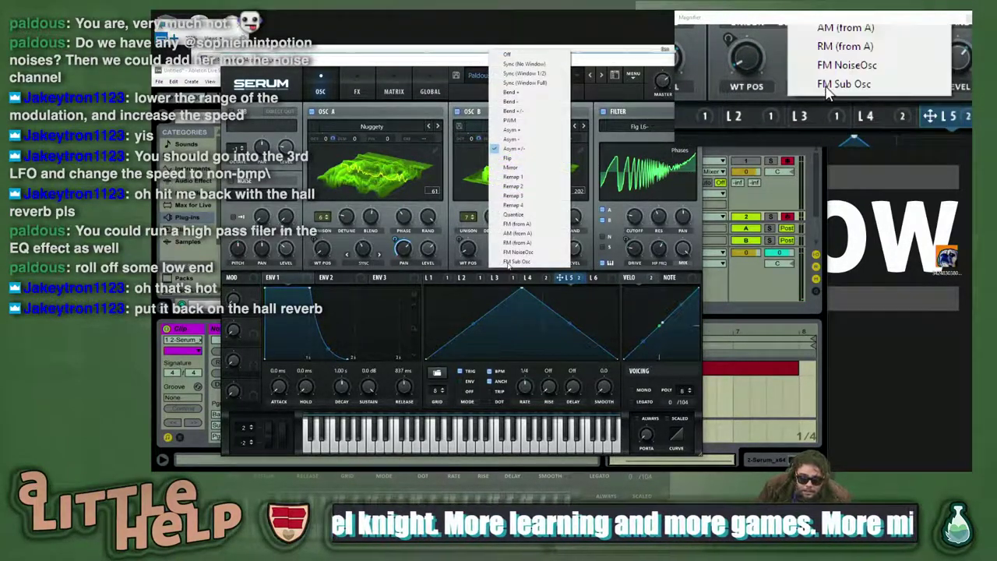
pyautogui.click(508, 263)
pyautogui.click(506, 263)
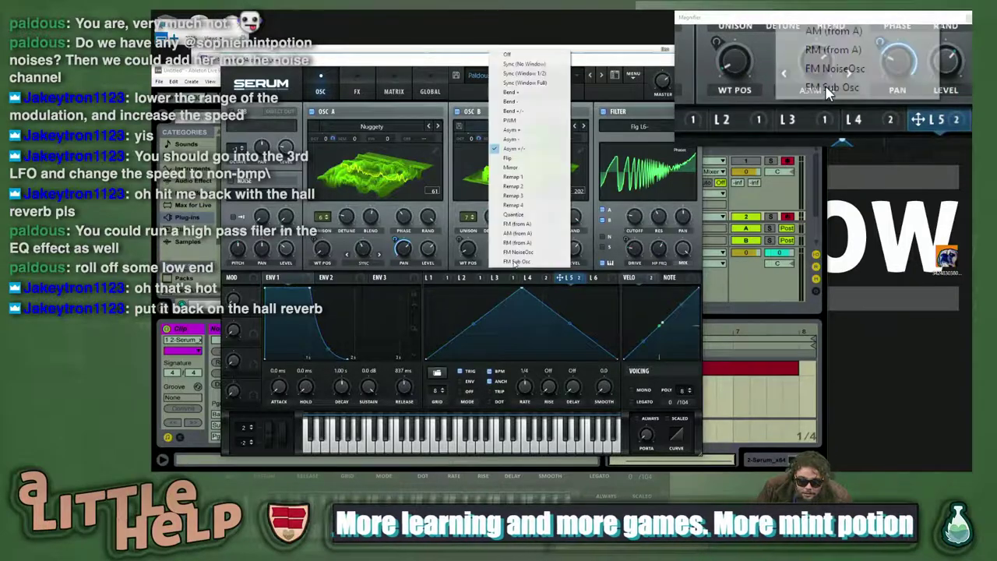
pyautogui.click(476, 242)
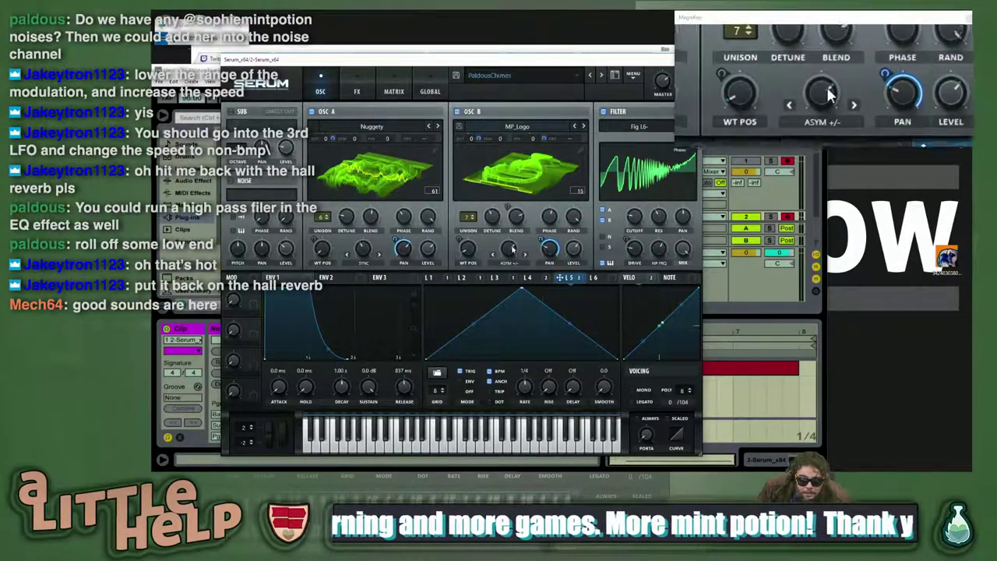
# - Switch to the Serum manual in Adobe Acrobat, search for Asym, and read the descriptions of the warp modes
pyautogui.hotkey('alt', 'Tab')
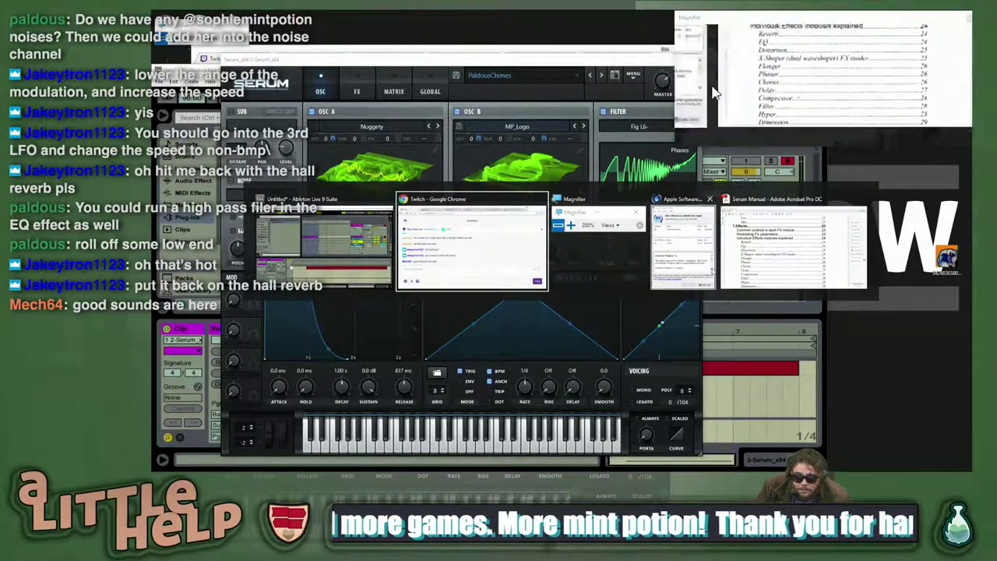
pyautogui.click(823, 261)
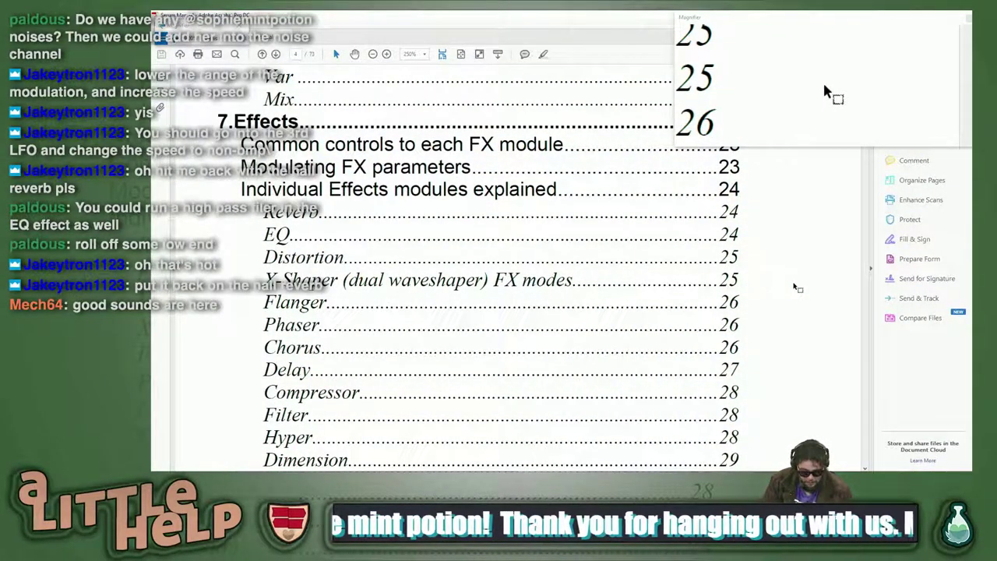
pyautogui.press('Return')
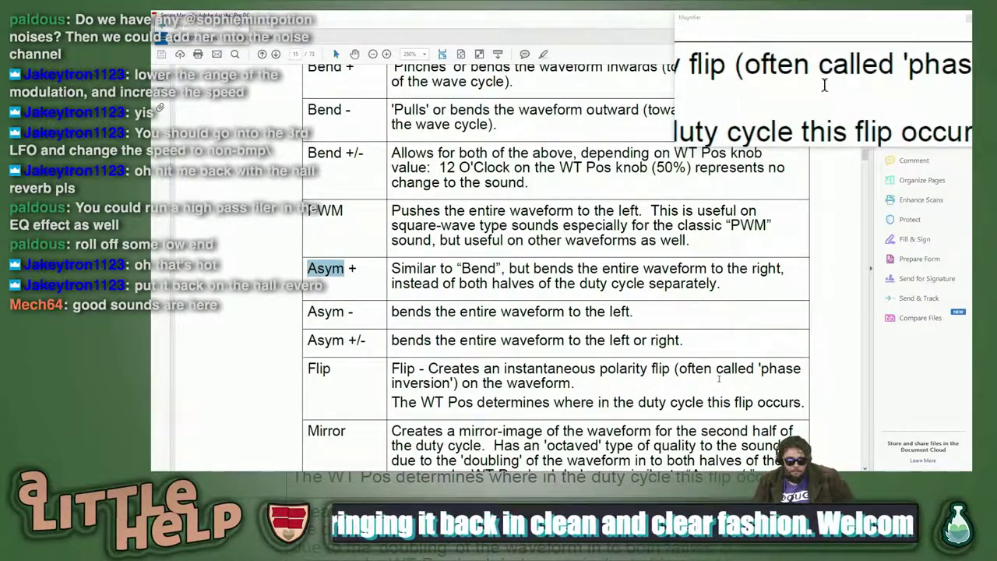
pyautogui.scroll(3, 685, 351)
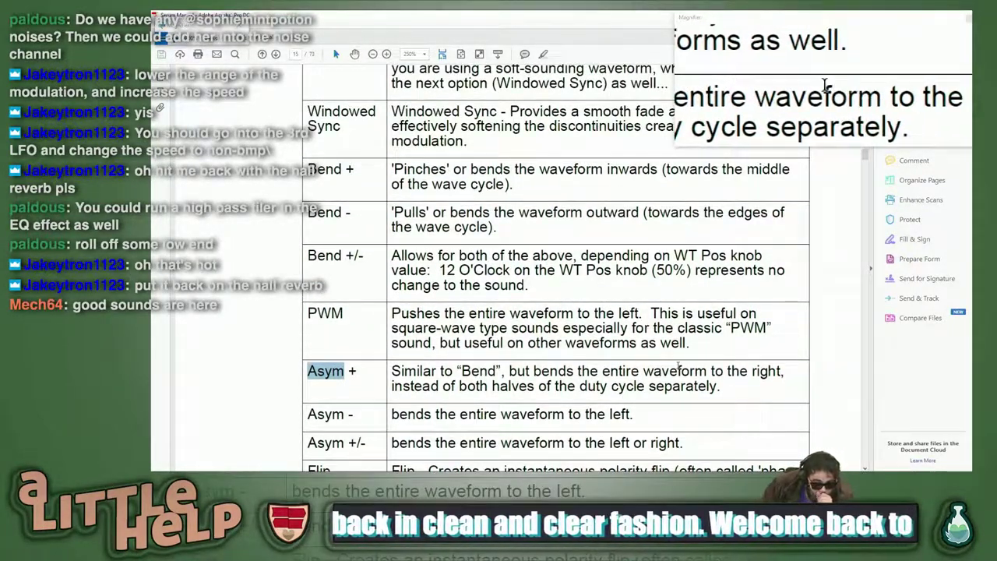
pyautogui.scroll(2, 651, 366)
pyautogui.scroll(2, 652, 365)
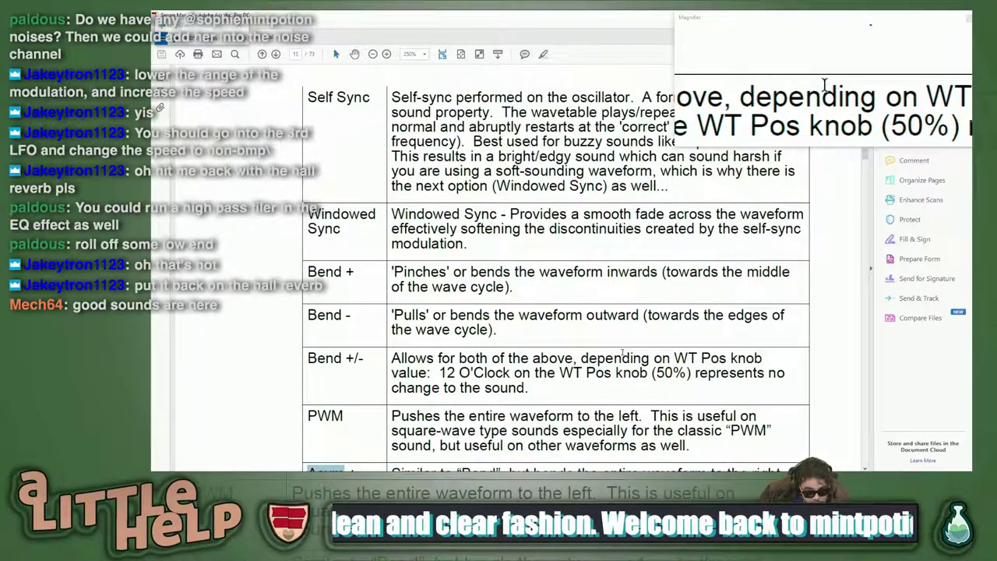
pyautogui.scroll(1, 616, 358)
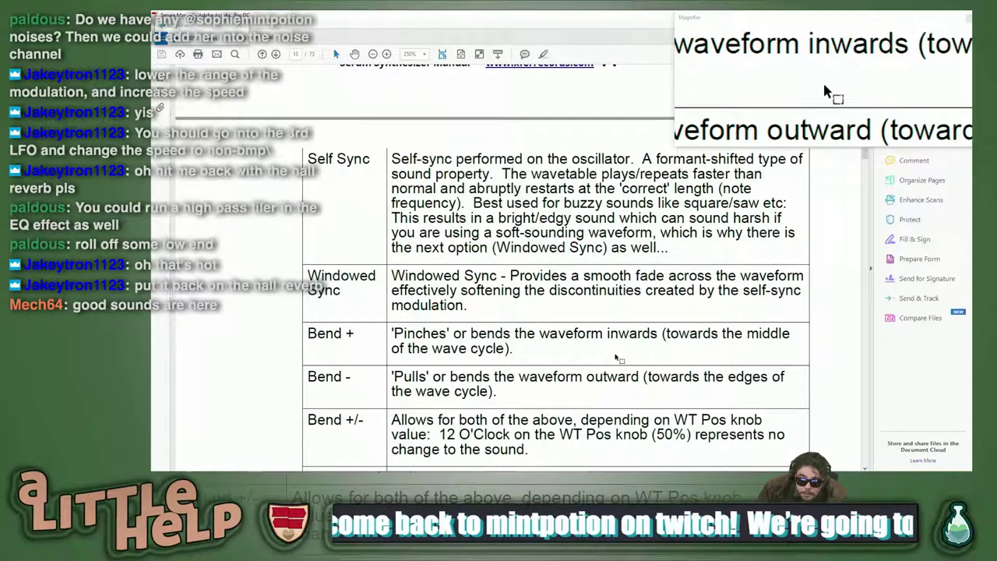
pyautogui.scroll(-8, 616, 357)
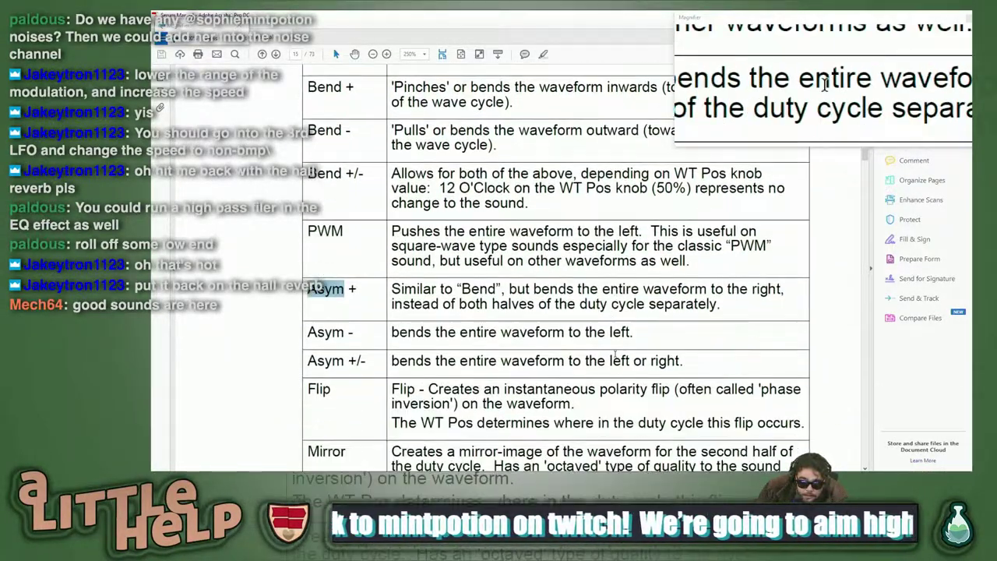
pyautogui.scroll(-2, 615, 354)
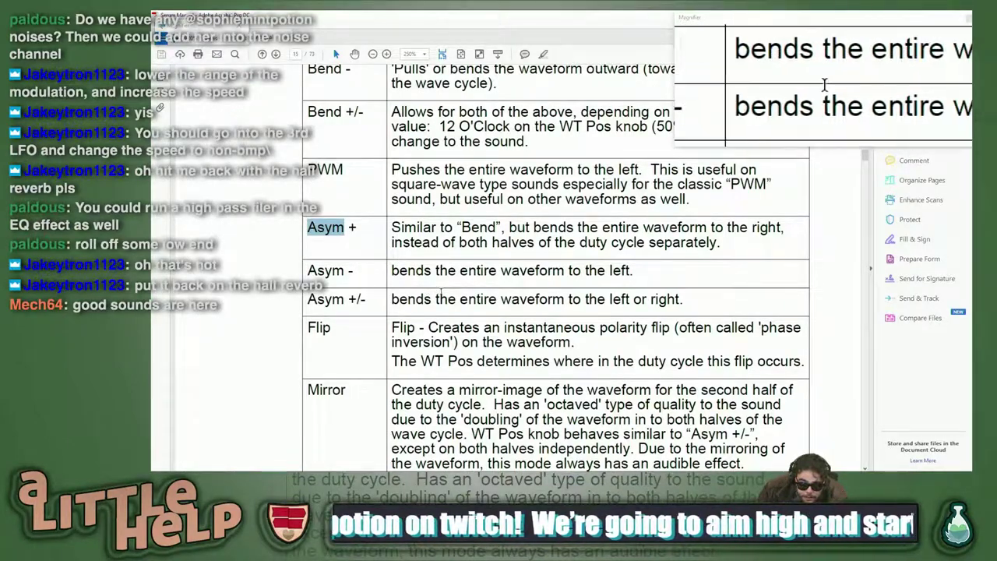
pyautogui.scroll(-4, 437, 289)
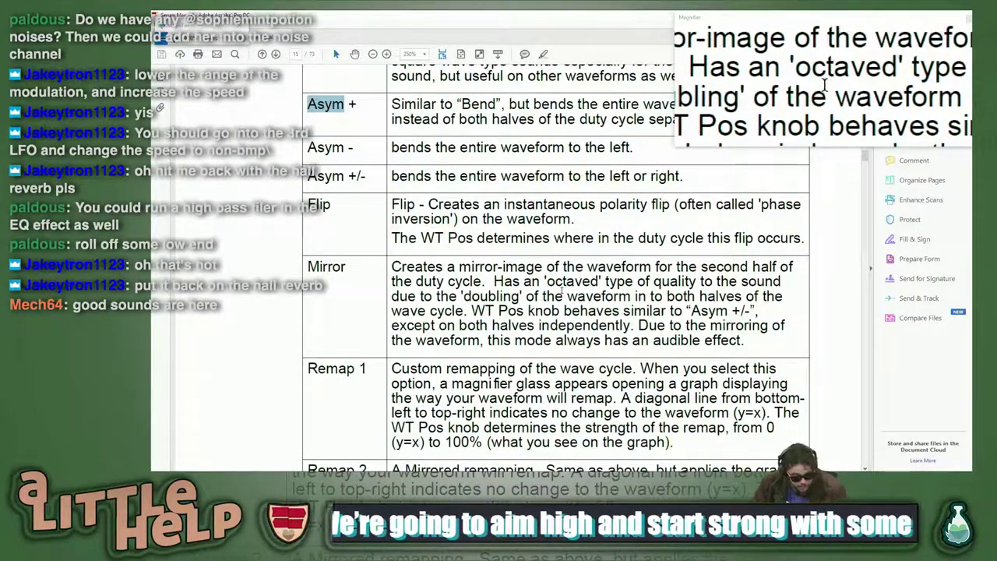
# - Return to Serum, set oscillator A's warp to Mirror at 100%, and turn off oscillator B
pyautogui.hotkey('alt', 'Tab')
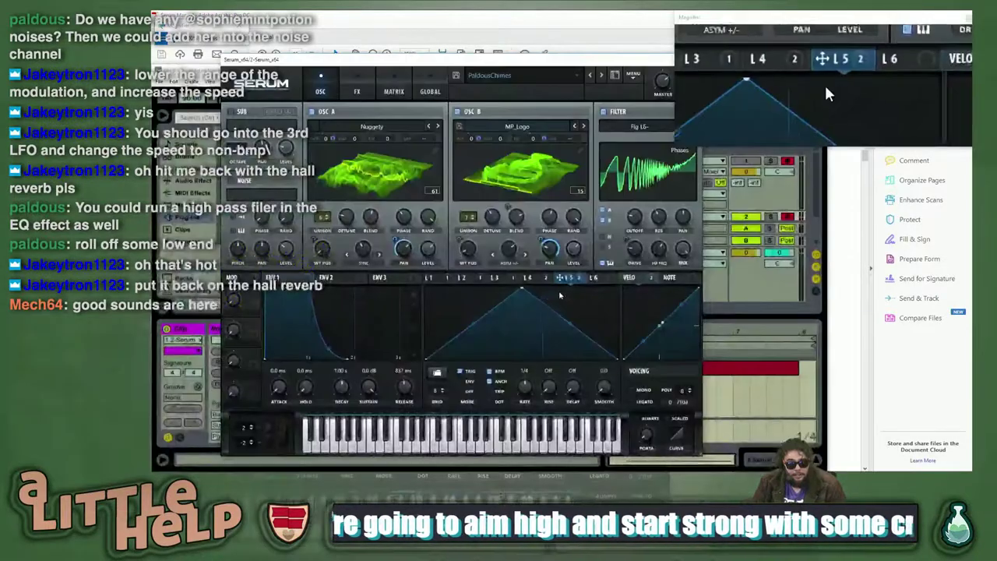
pyautogui.click(379, 268)
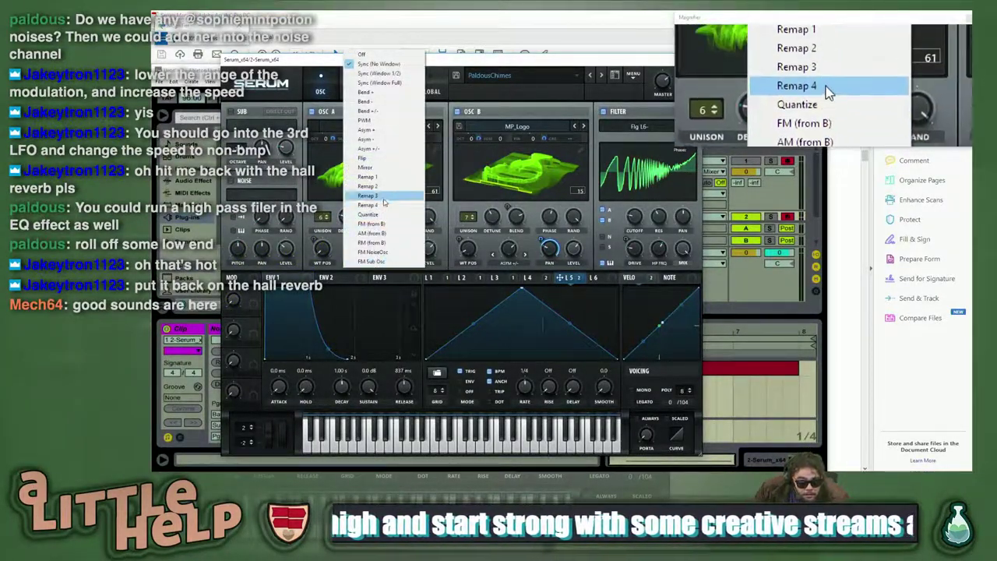
pyautogui.click(382, 171)
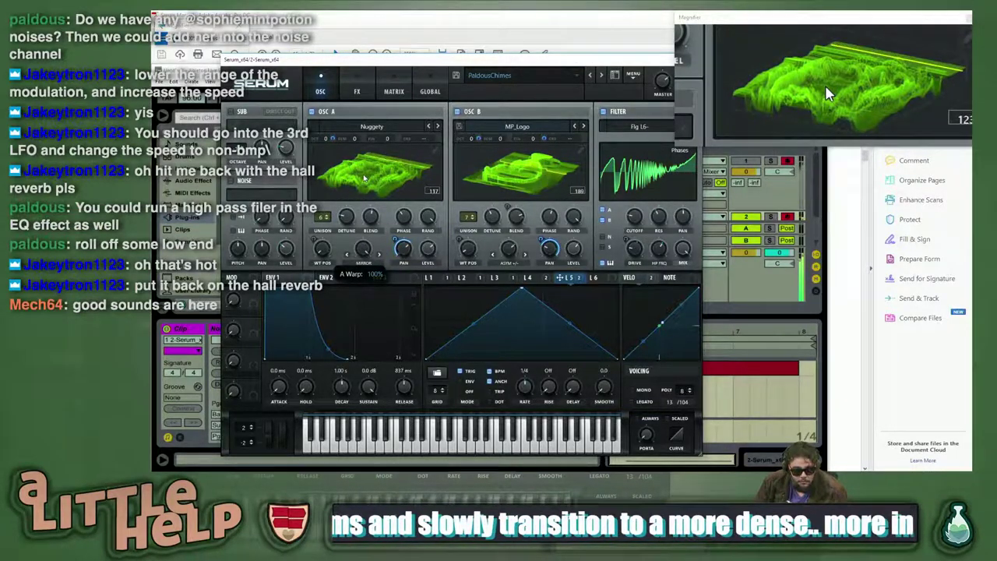
pyautogui.click(458, 111)
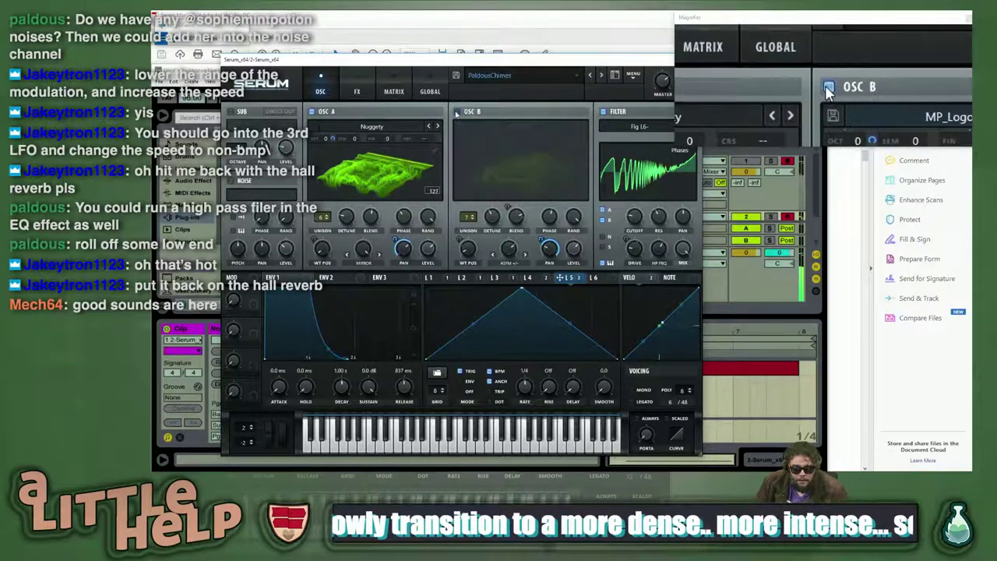
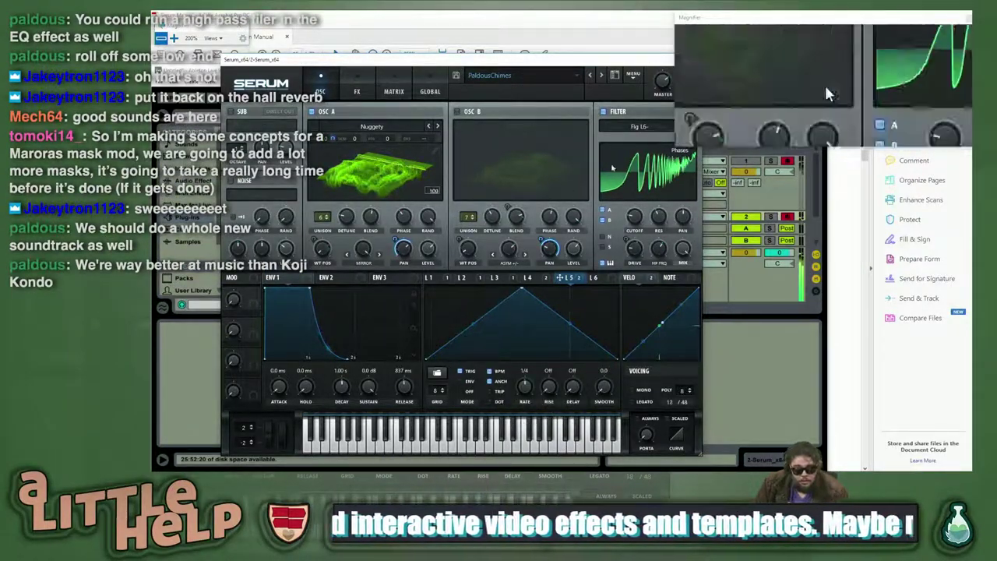
# - Close the Serum window and record a short take from bar 13 onto the audio and Serum tracks
pyautogui.moveTo(619, 61); pyautogui.dragTo(507, 115)
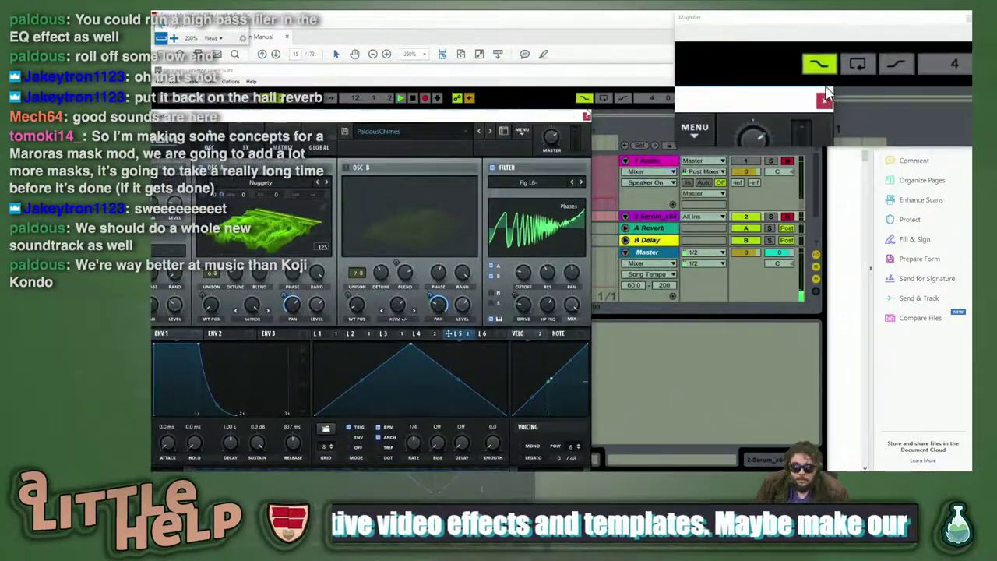
pyautogui.click(588, 113)
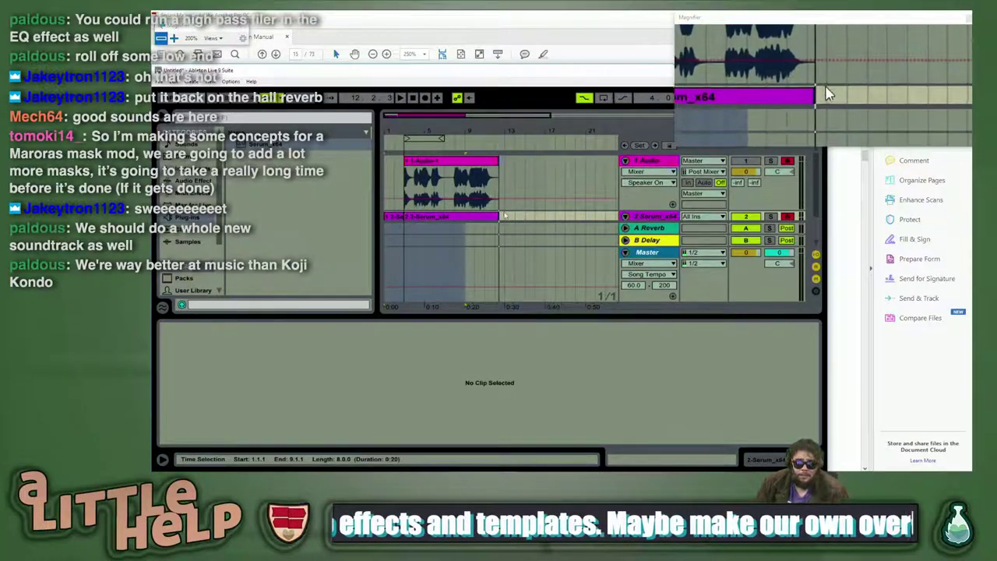
pyautogui.click(516, 177)
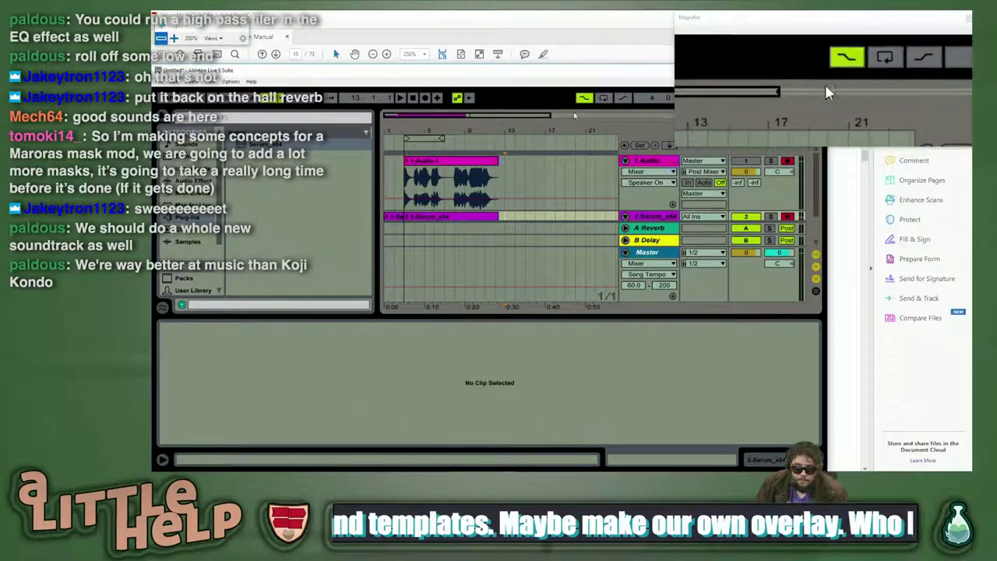
pyautogui.press('space')
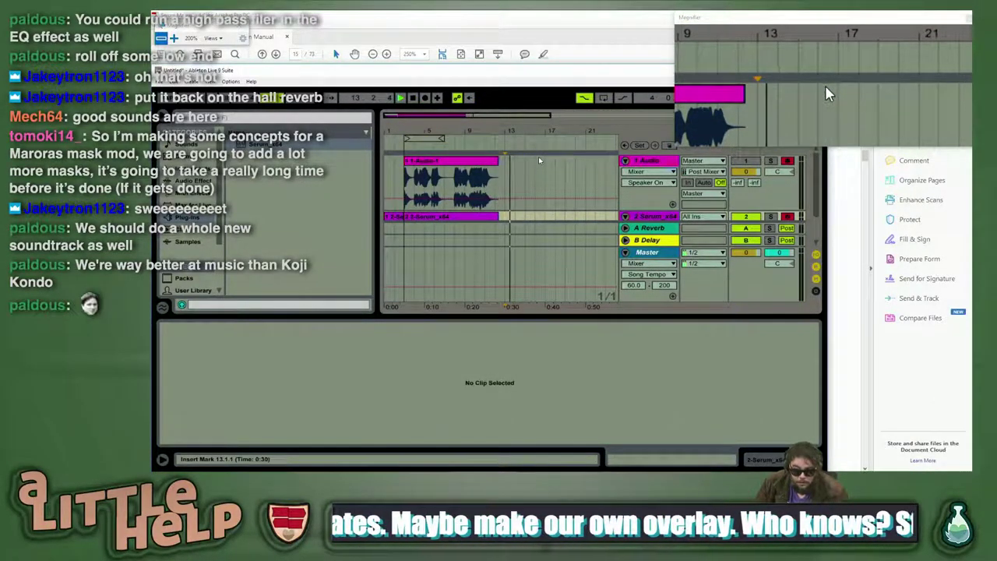
pyautogui.press('F9')
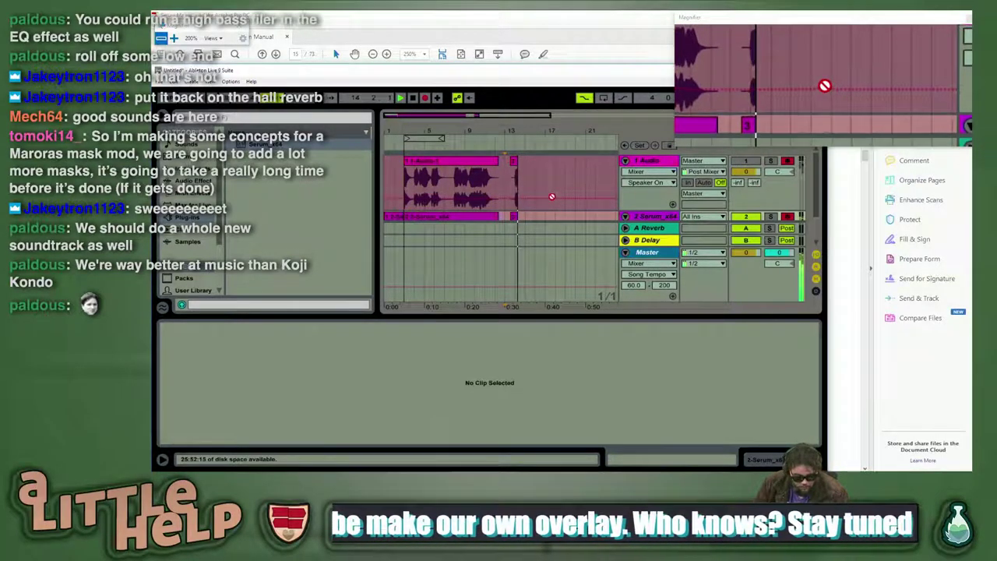
pyautogui.press('space')
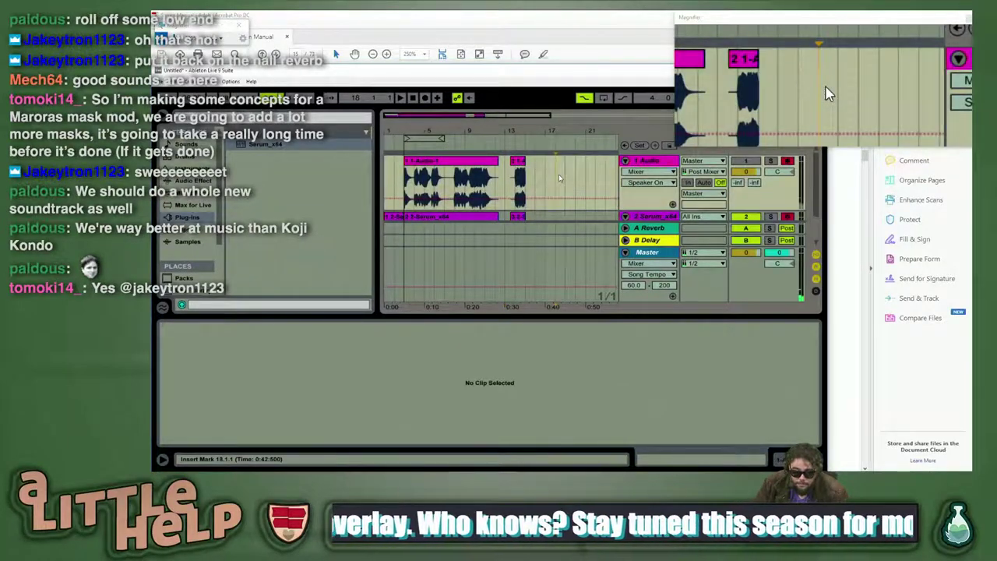
pyautogui.click(559, 177)
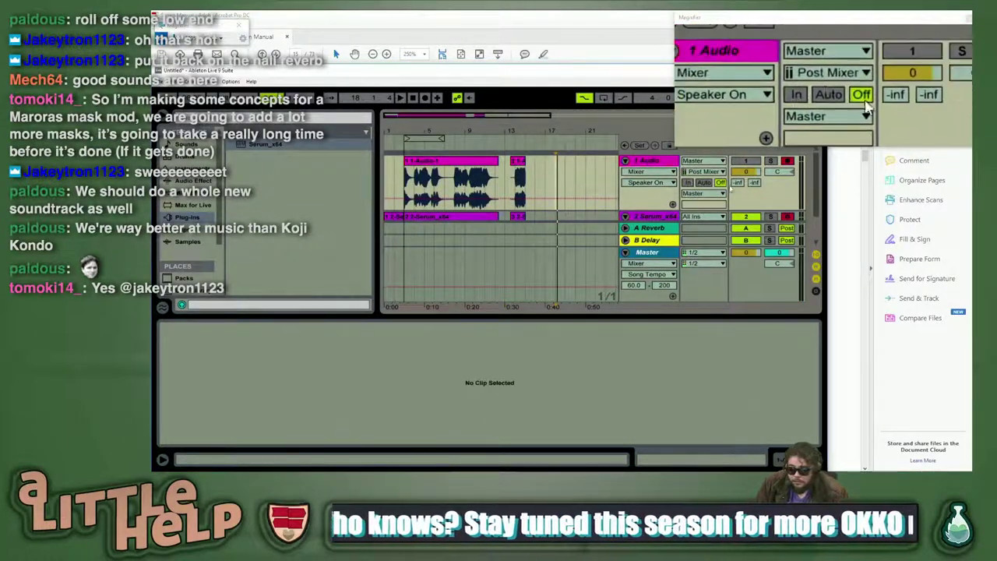
pyautogui.scroll(-2, 571, 204)
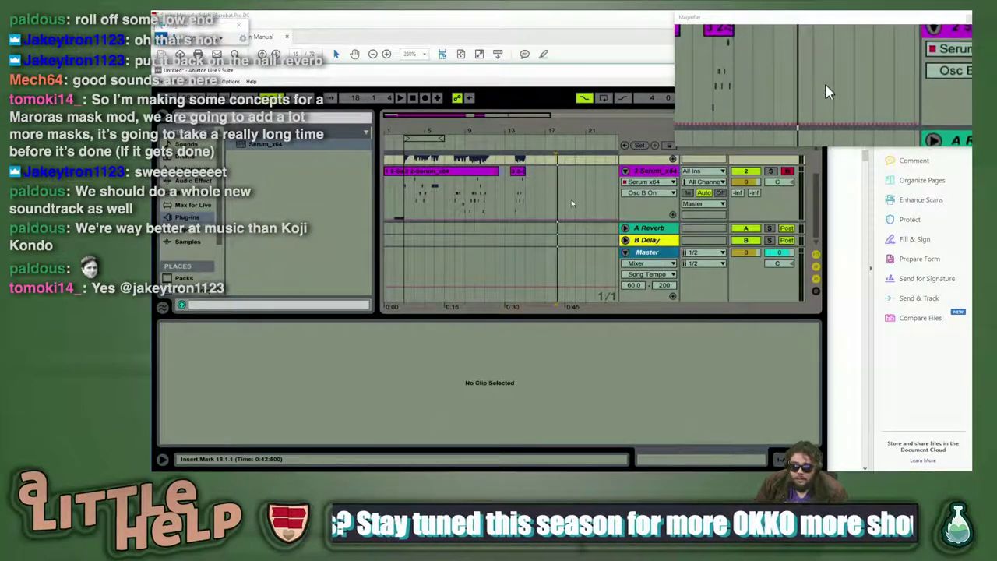
pyautogui.click(572, 201)
pyautogui.scroll(1, 558, 199)
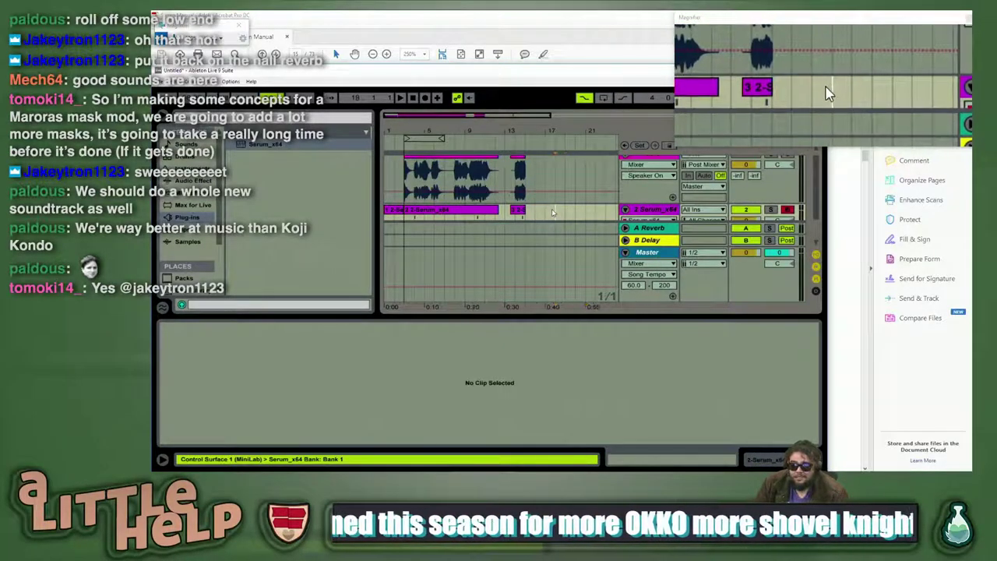
pyautogui.scroll(1, 623, 198)
pyautogui.click(787, 161)
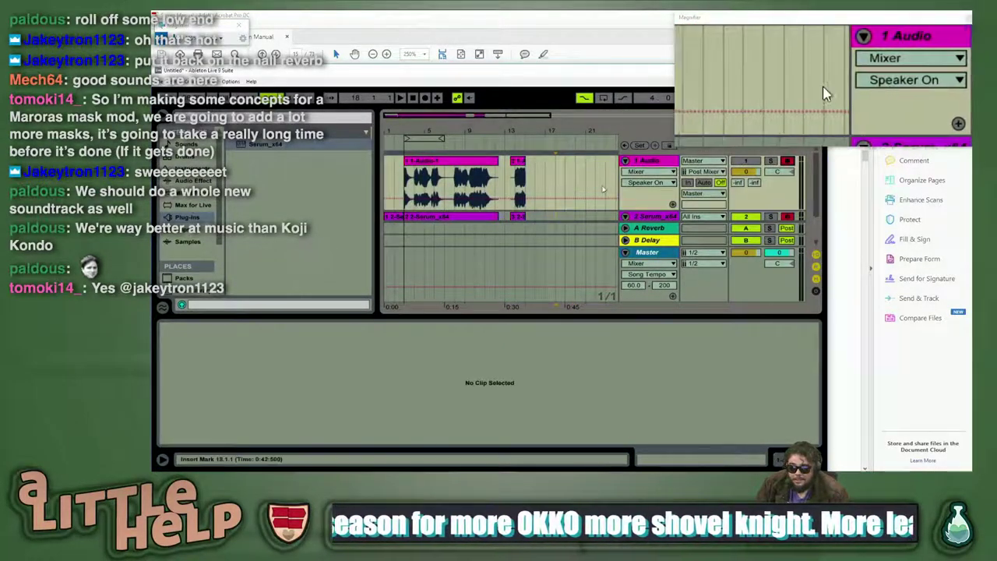
# - Record a take of nearly four bars from bar 17 onto both tracks, and select its audio clip
pyautogui.click(549, 173)
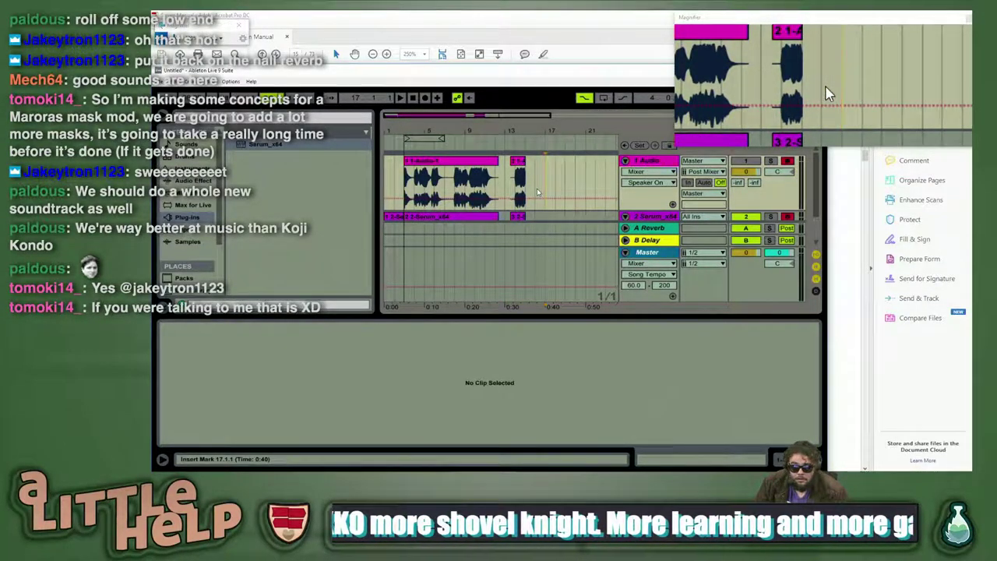
pyautogui.press('F9')
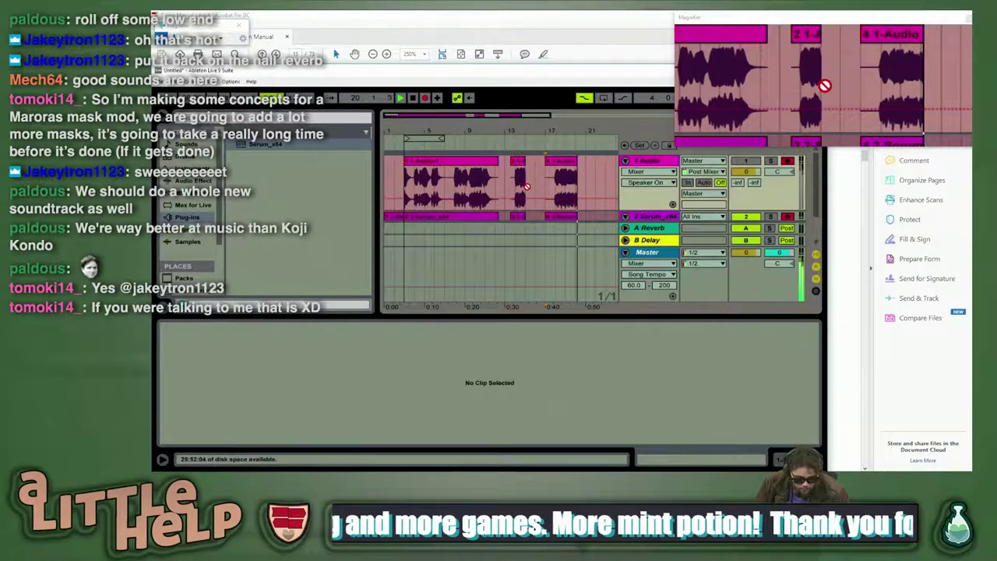
pyautogui.press('space')
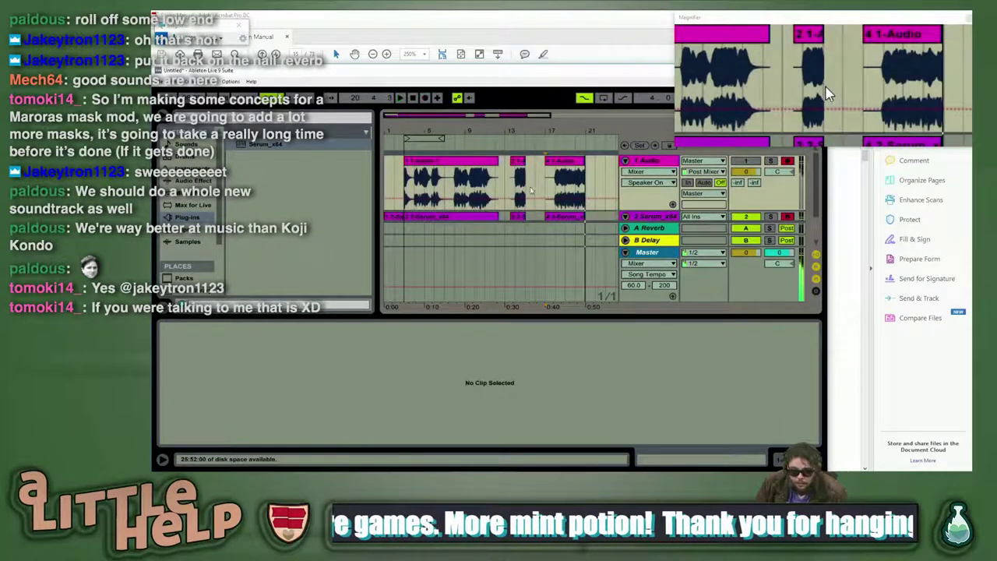
pyautogui.click(568, 162)
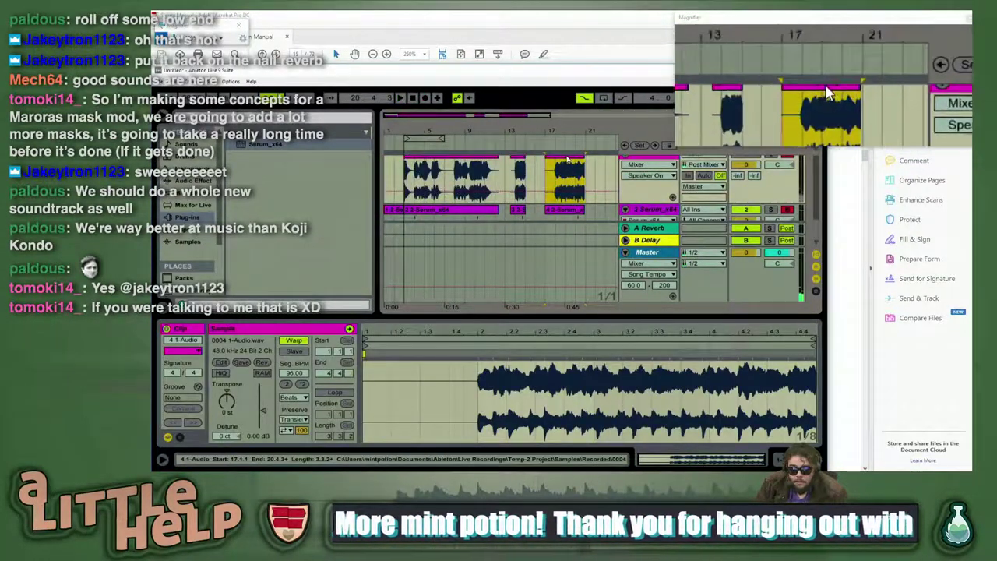
# - Solo the audio track, disarm it, and play back the take that starts at bar 17
pyautogui.click(744, 161)
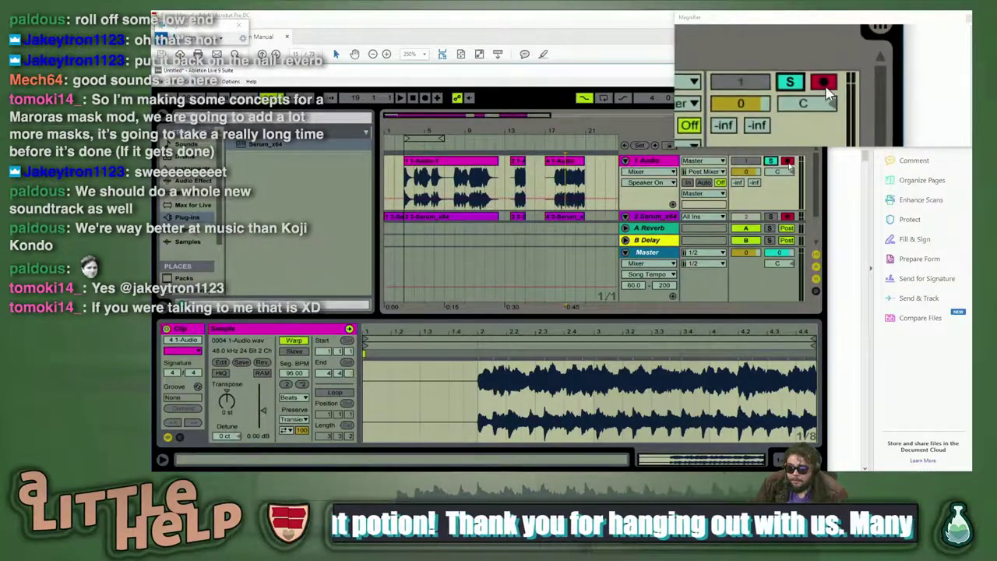
pyautogui.click(556, 175)
pyautogui.press('space')
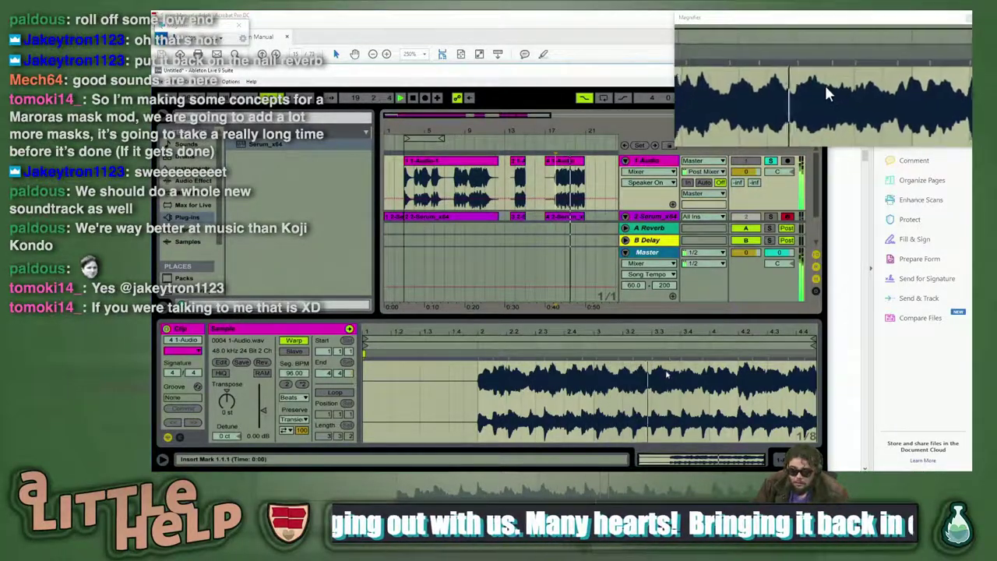
# - Loop the bar 17 audio clip's sample from 2.1.1 to 3.3.1 and trim the clip's end back to bar 20
pyautogui.moveTo(653, 360); pyautogui.dragTo(479, 373)
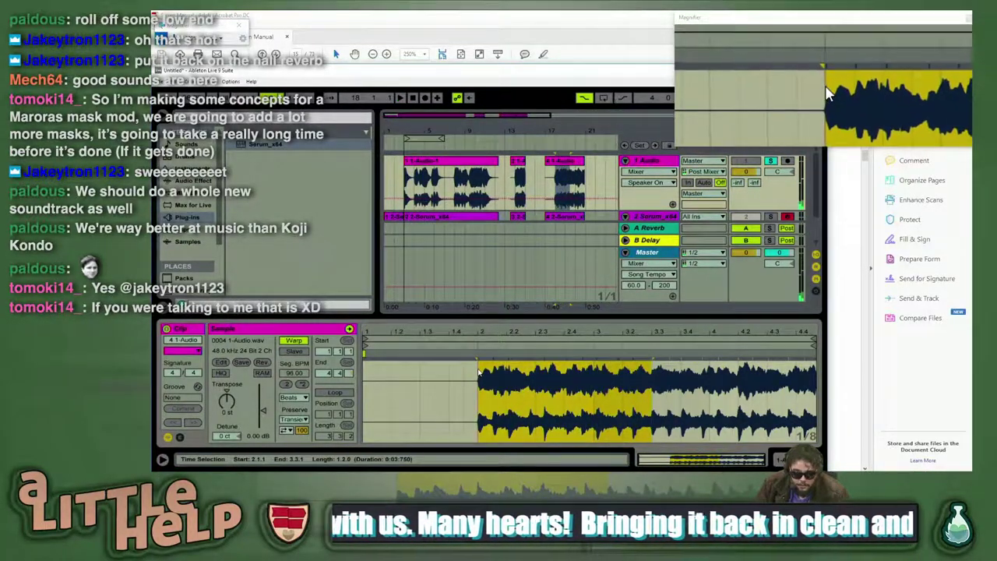
pyautogui.hotkey('ctrl', 'l')
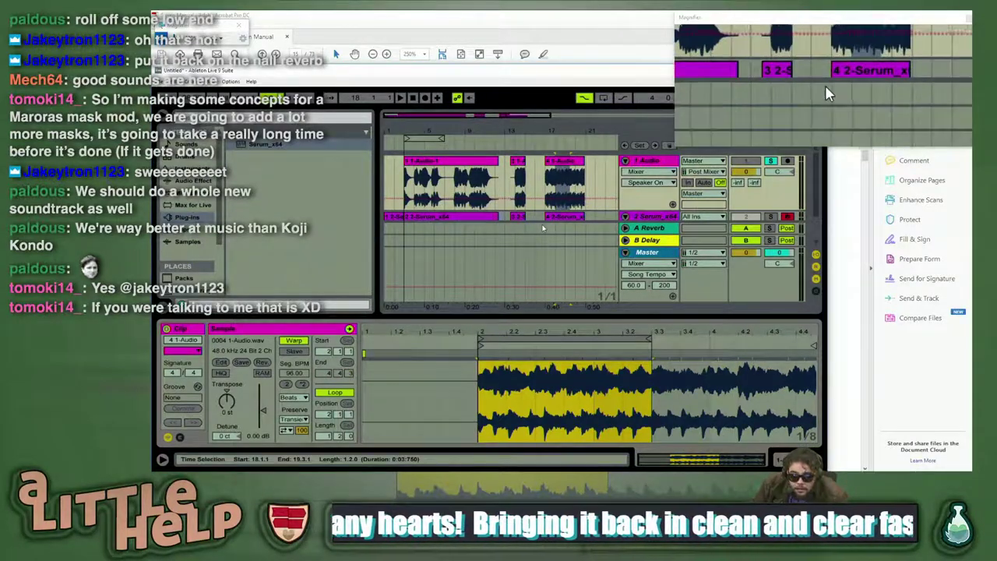
pyautogui.click(563, 158)
pyautogui.moveTo(528, 116); pyautogui.dragTo(523, 166)
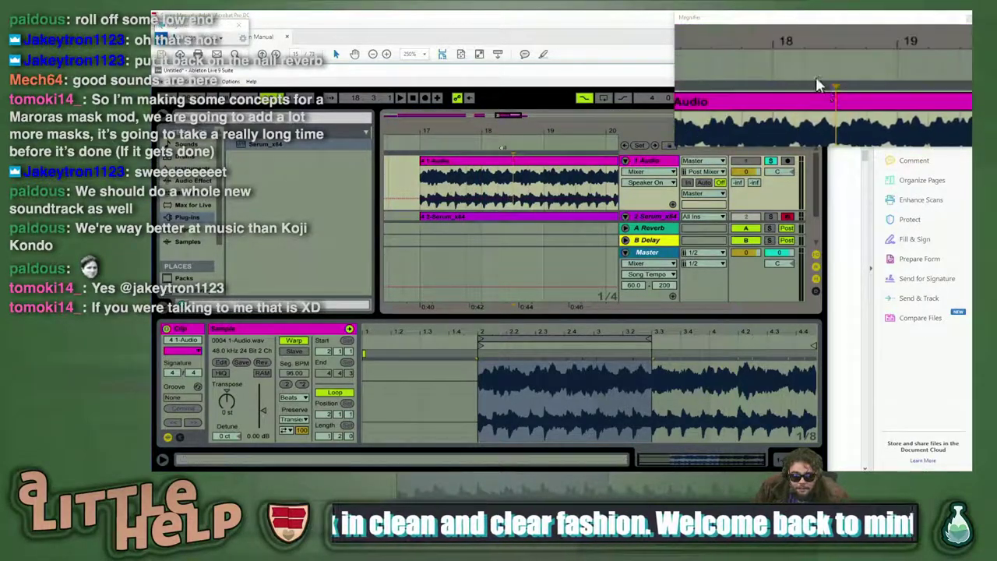
pyautogui.moveTo(512, 118); pyautogui.dragTo(512, 107)
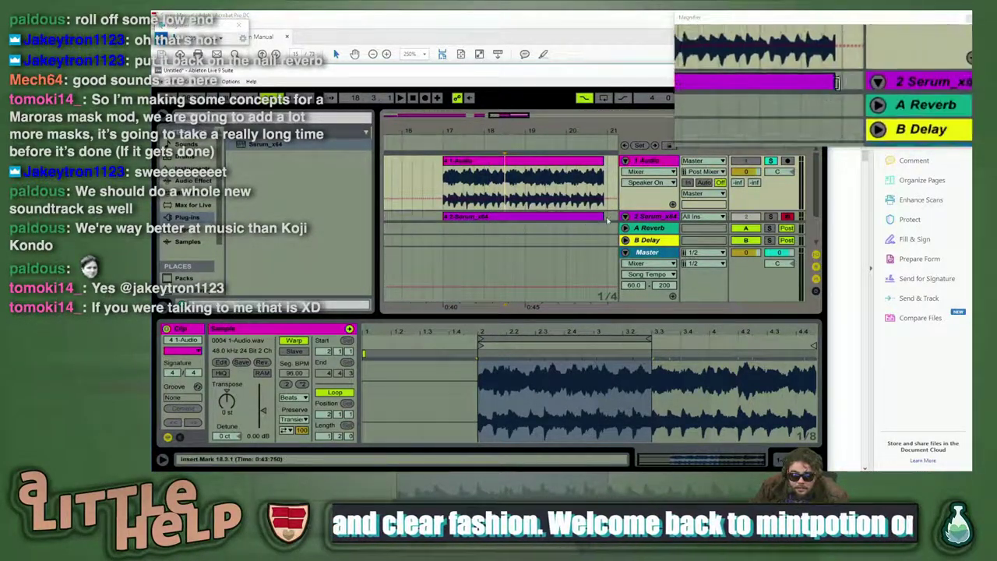
pyautogui.moveTo(603, 160); pyautogui.dragTo(566, 161)
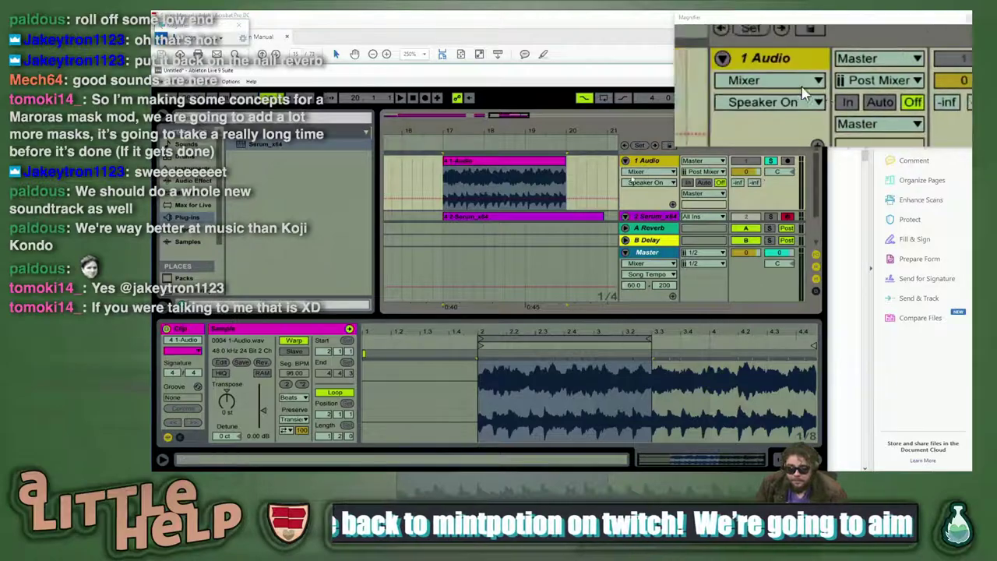
# - Delete the Serum track's MIDI clip that starts at bar 17
pyautogui.scroll(-2, 582, 175)
pyautogui.click(590, 178)
pyautogui.scroll(1, 592, 179)
pyautogui.press('Delete')
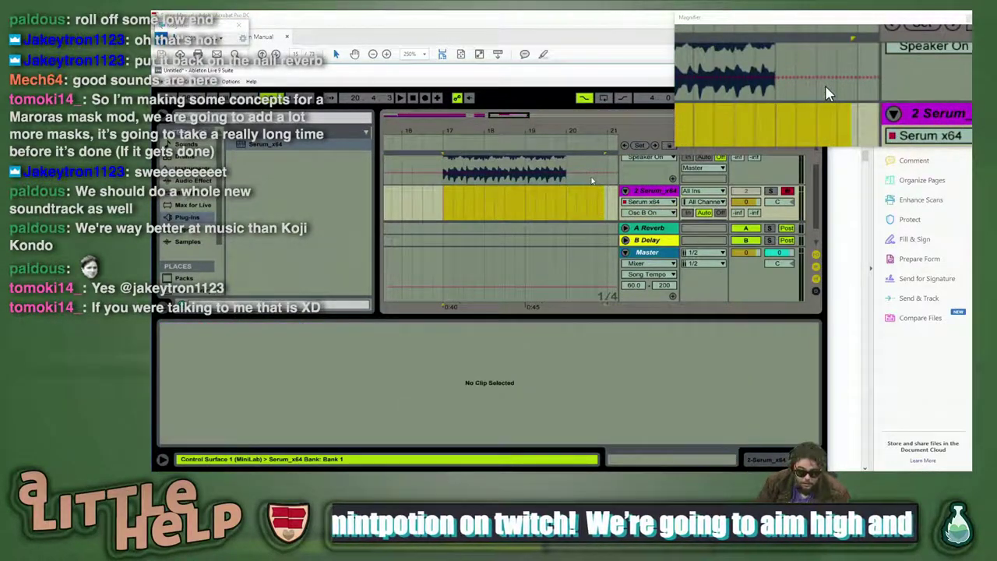
pyautogui.scroll(2, 578, 180)
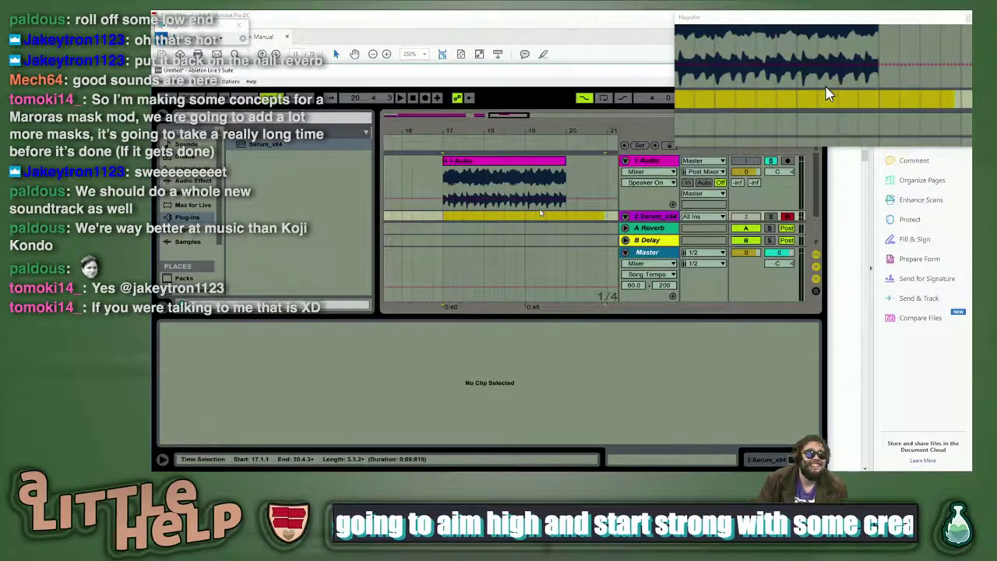
# - Switch to the Twitch chat in Chrome, read back through the viewers' sound and naming suggestions, and return to Ableton Live
pyautogui.hotkey('alt', 'Tab')
pyautogui.hotkey('alt', 'Tab')
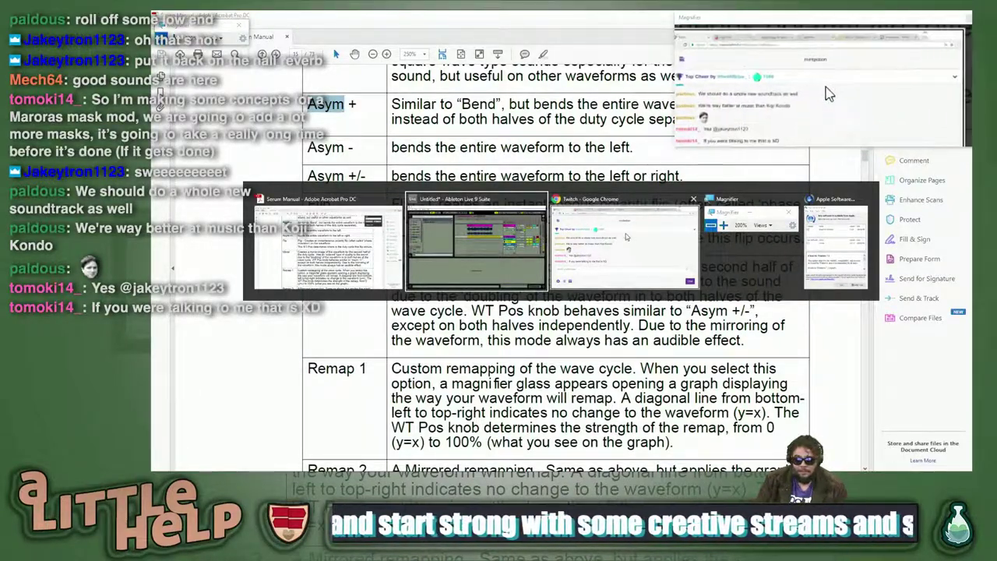
pyautogui.click(570, 247)
pyautogui.hotkey('alt', 'Tab')
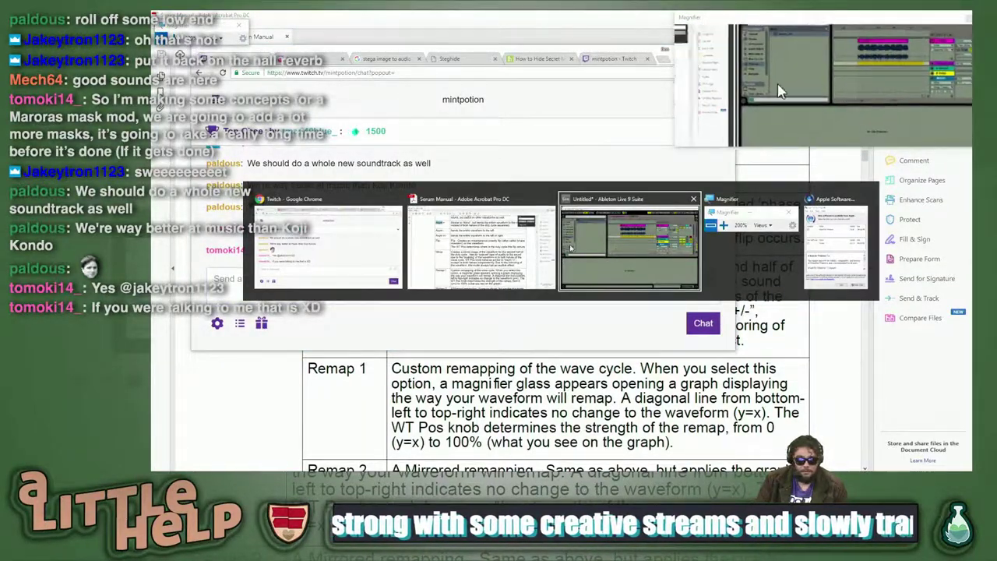
pyautogui.click(608, 244)
pyautogui.hotkey('alt', 'Tab')
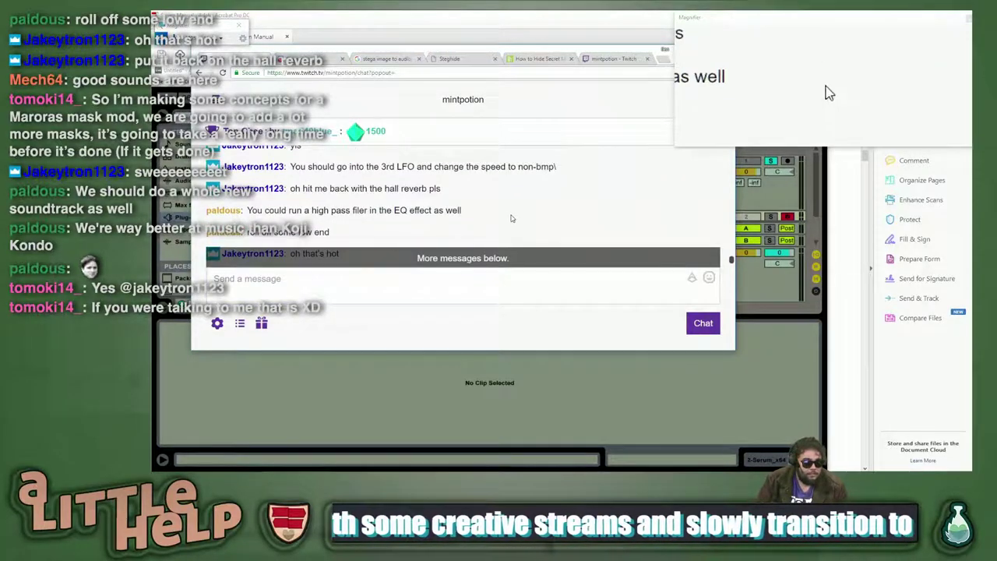
pyautogui.scroll(2, 459, 212)
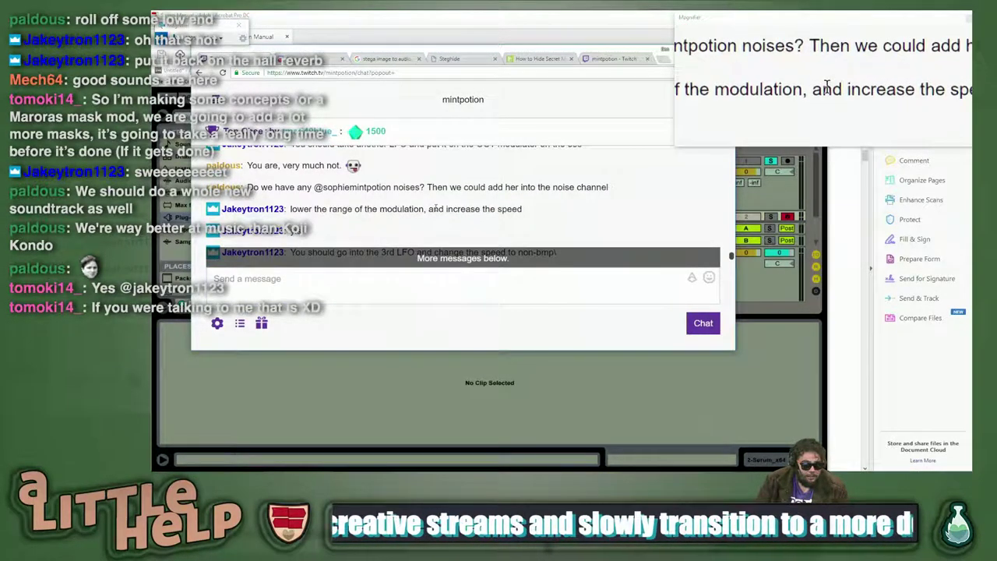
pyautogui.scroll(1, 433, 209)
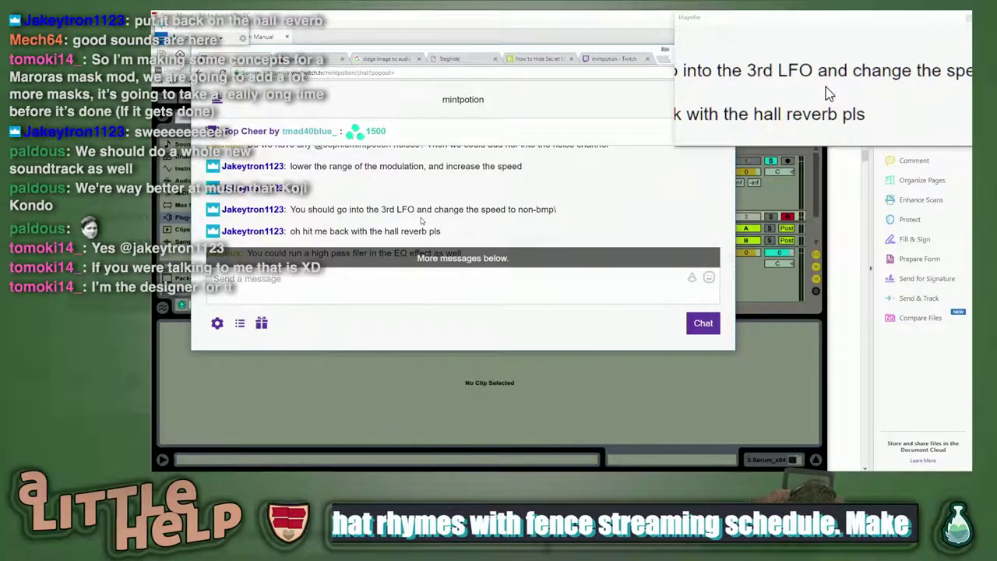
pyautogui.scroll(2, 420, 222)
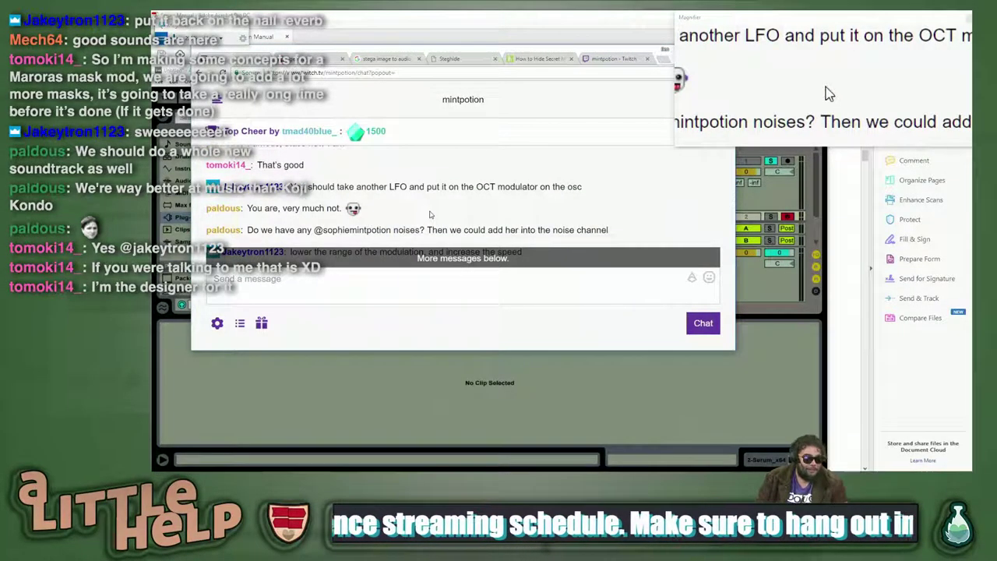
pyautogui.scroll(-1, 425, 188)
pyautogui.scroll(2, 425, 192)
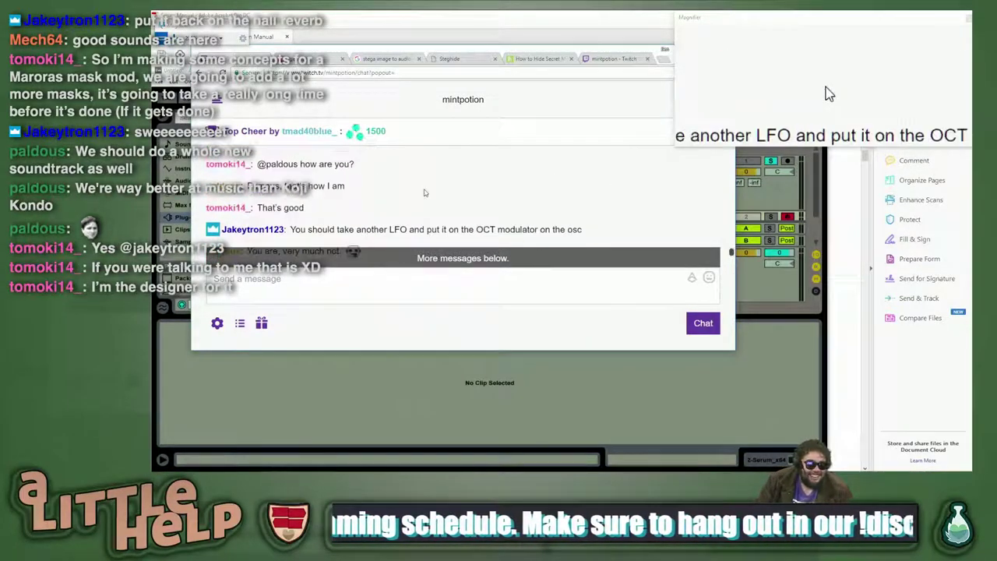
pyautogui.scroll(1, 425, 192)
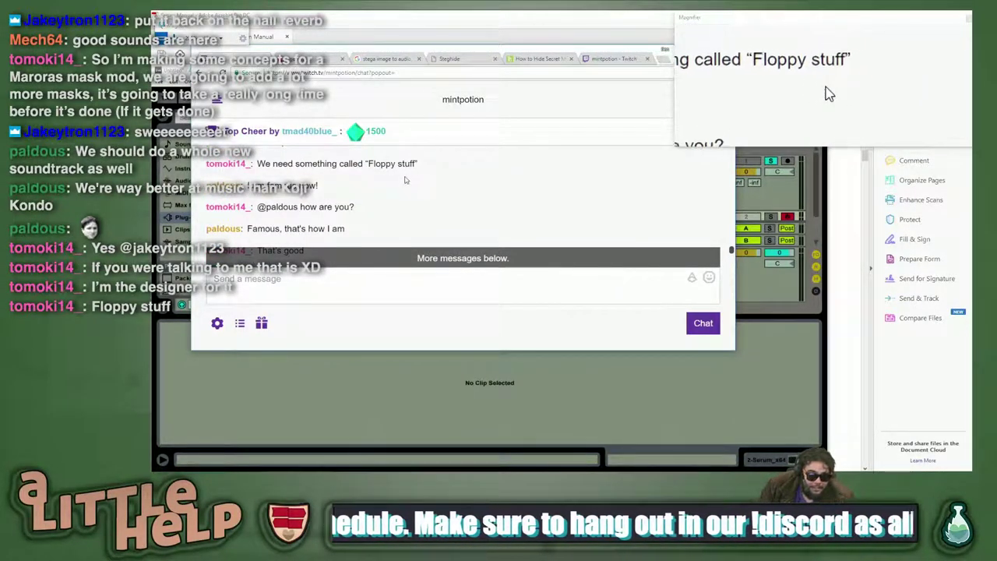
pyautogui.hotkey('alt', 'Tab')
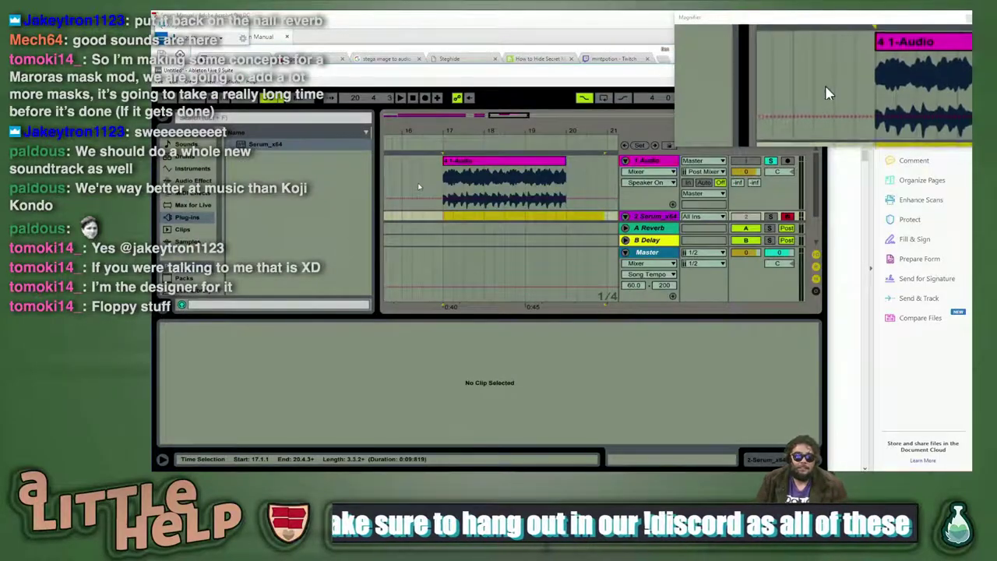
pyautogui.hotkey('alt', 'Tab')
pyautogui.click(341, 241)
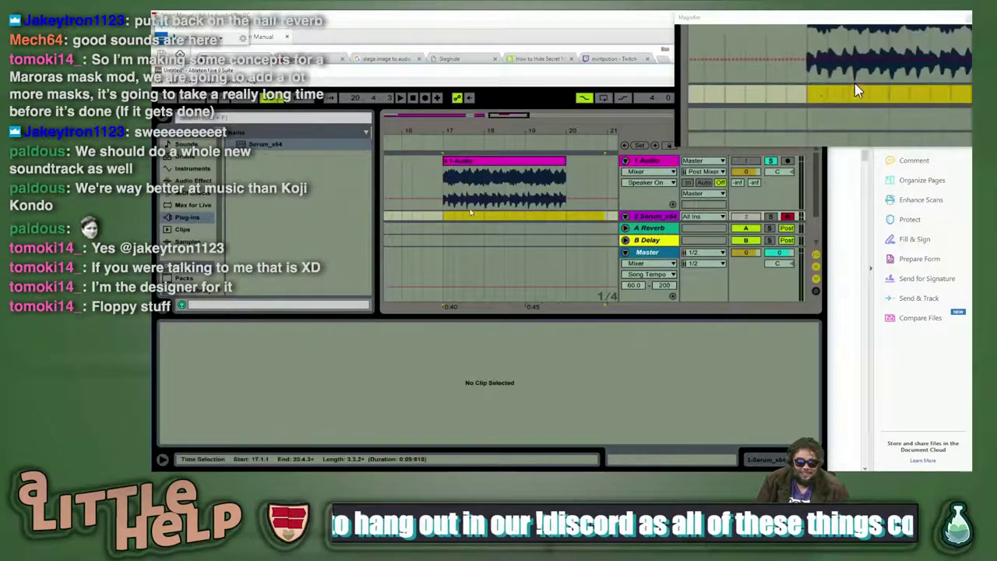
# - Show the Serum track's device and open the Serum plug-in window over the arrangement
pyautogui.scroll(-1, 579, 188)
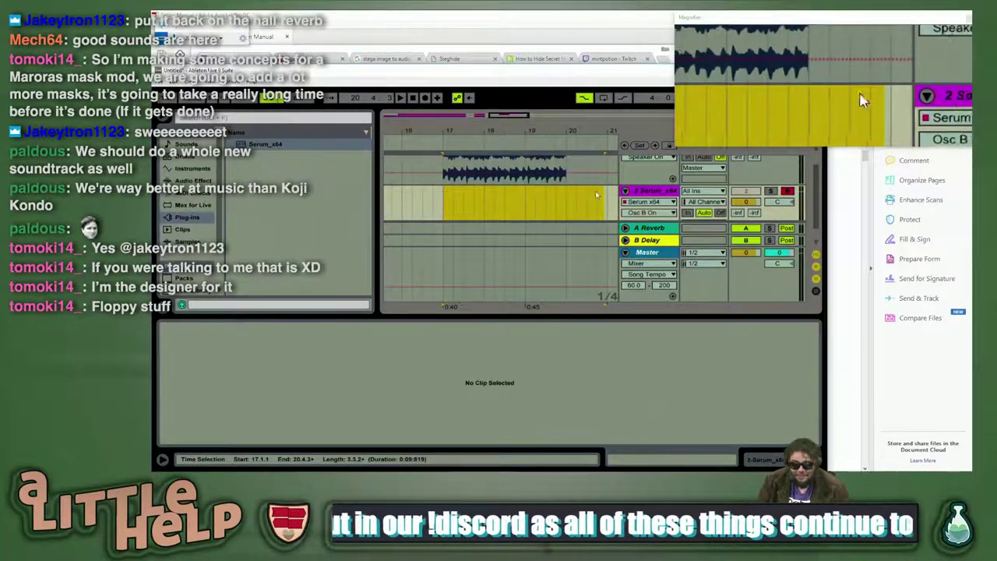
pyautogui.click(663, 193)
pyautogui.doubleClick(663, 193)
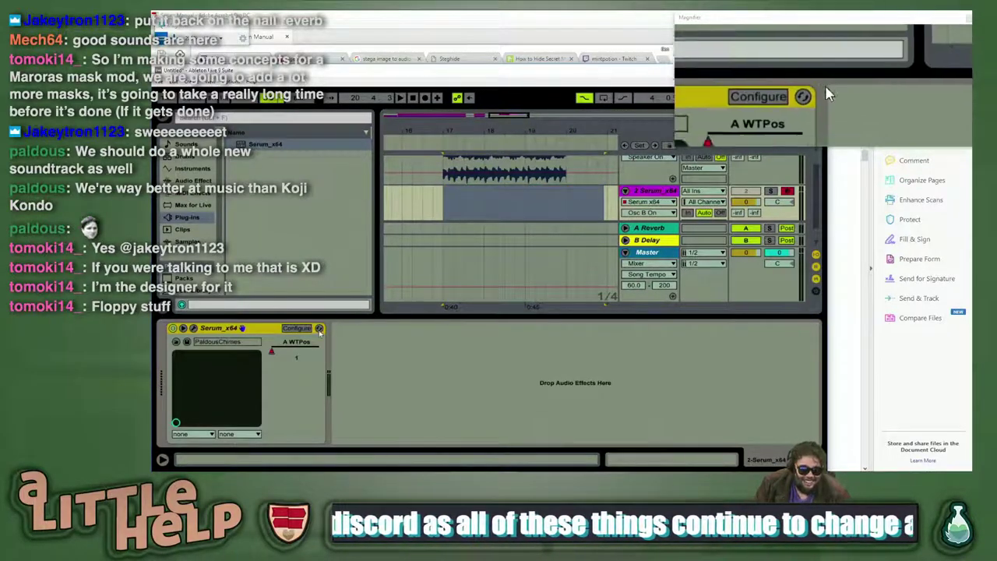
pyautogui.click(194, 328)
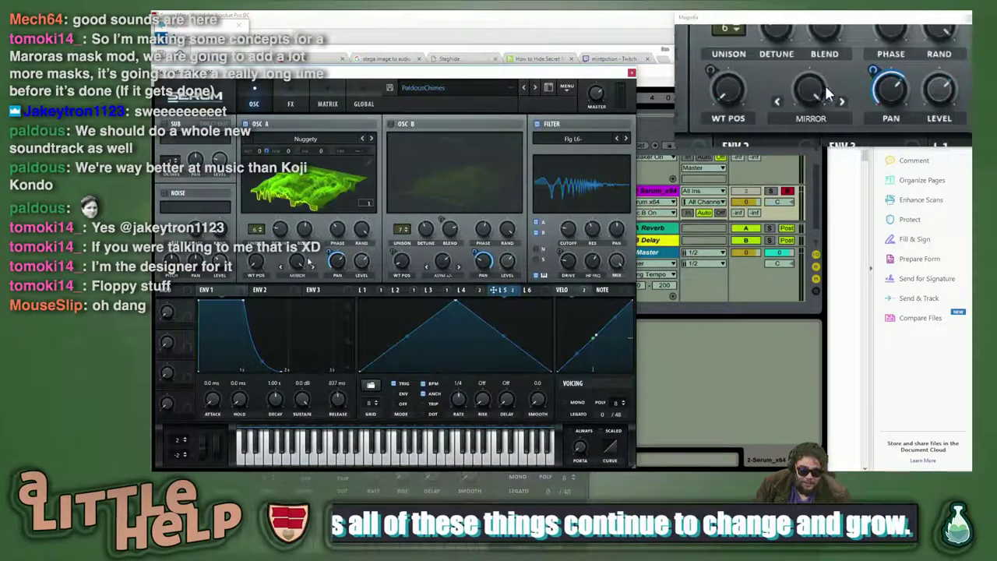
pyautogui.moveTo(333, 74); pyautogui.dragTo(485, 56)
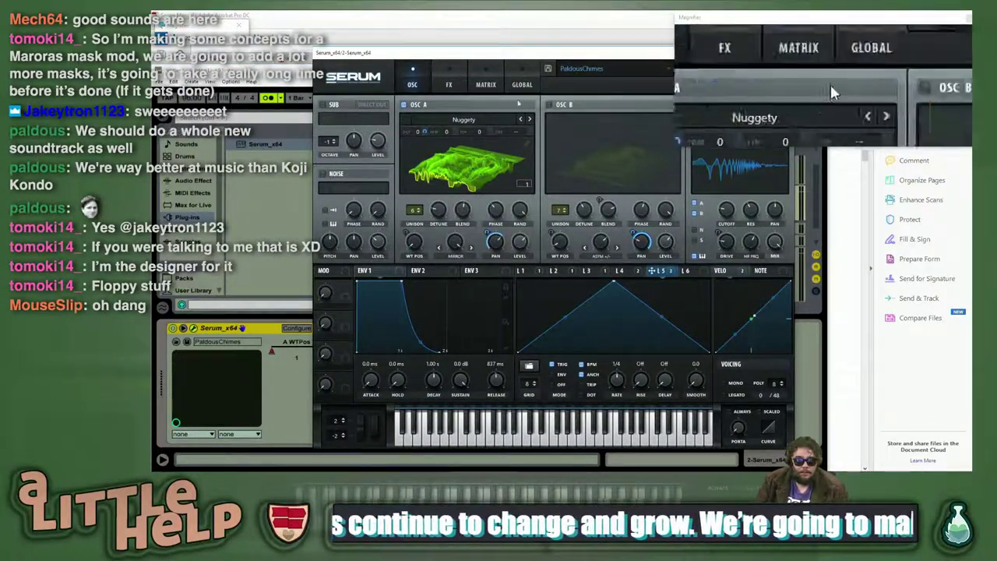
pyautogui.moveTo(604, 52); pyautogui.dragTo(517, 49)
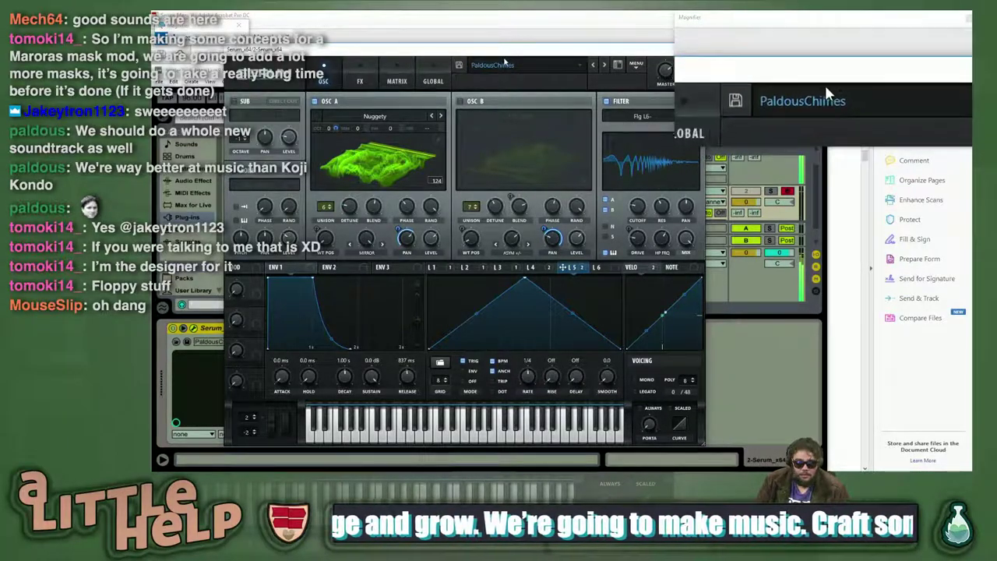
# - Uncover the track controls and move the solo from the audio track to the Serum track
pyautogui.moveTo(567, 54); pyautogui.dragTo(555, 196)
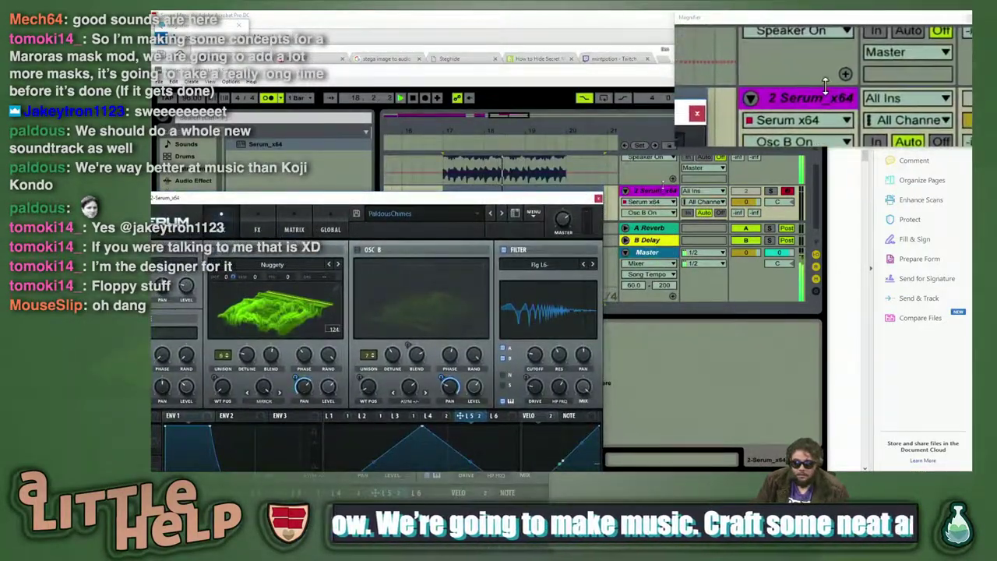
pyautogui.click(770, 191)
pyautogui.scroll(2, 690, 185)
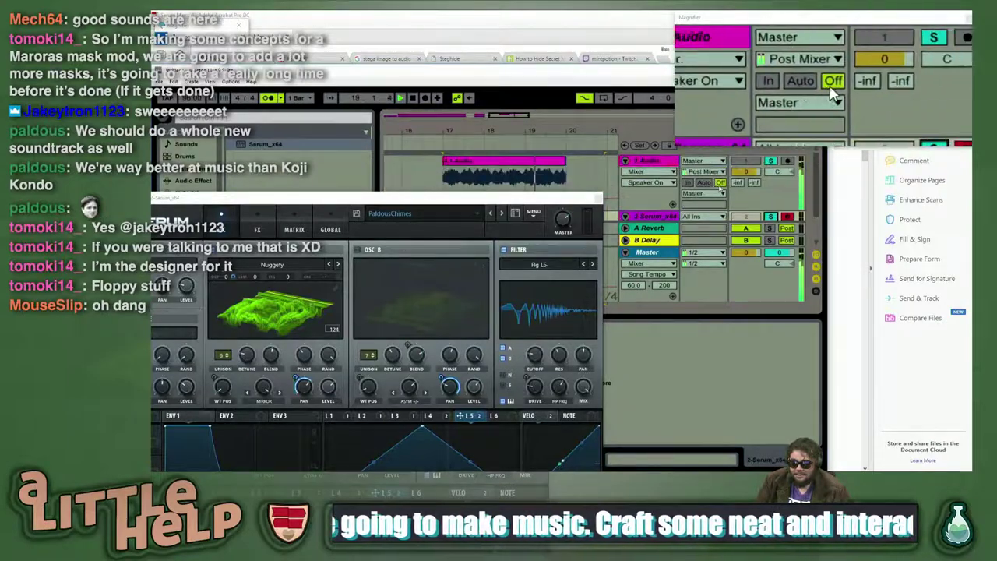
pyautogui.click(771, 162)
# - Save the current Serum patch as a new user preset named TomokiFloppyStuff
pyautogui.moveTo(528, 194); pyautogui.dragTo(549, 107)
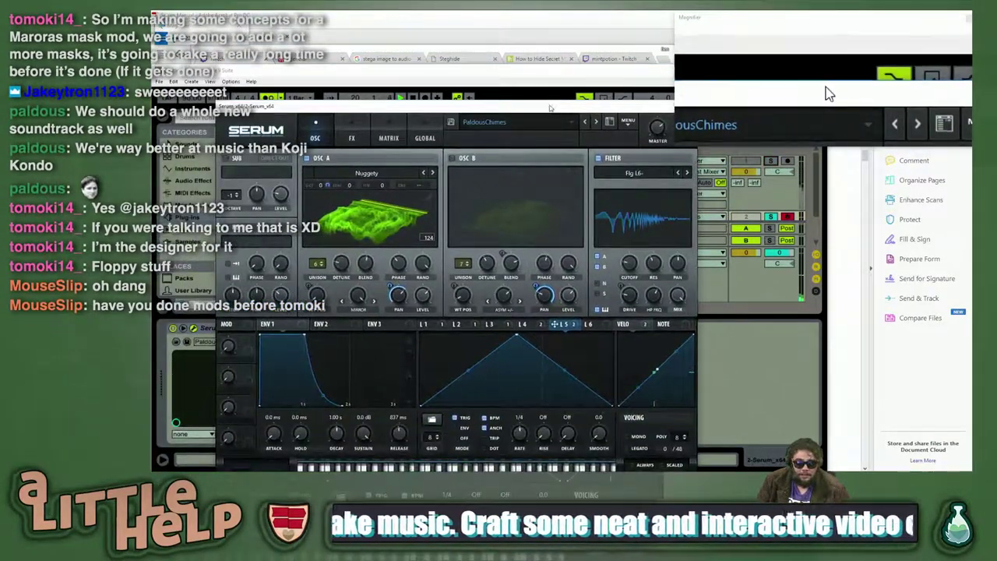
pyautogui.click(450, 124)
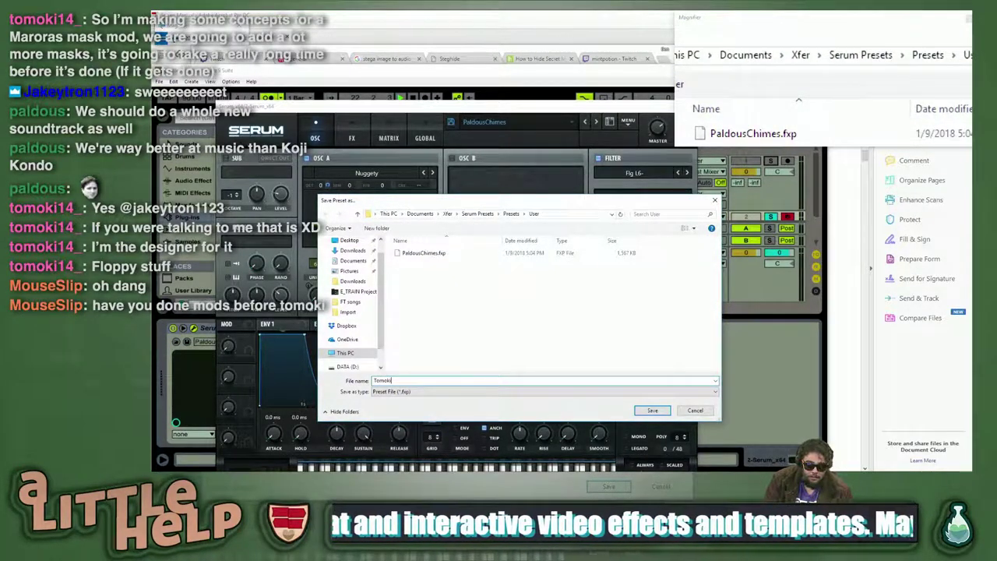
pyautogui.write('TomokiFloppyStuff')
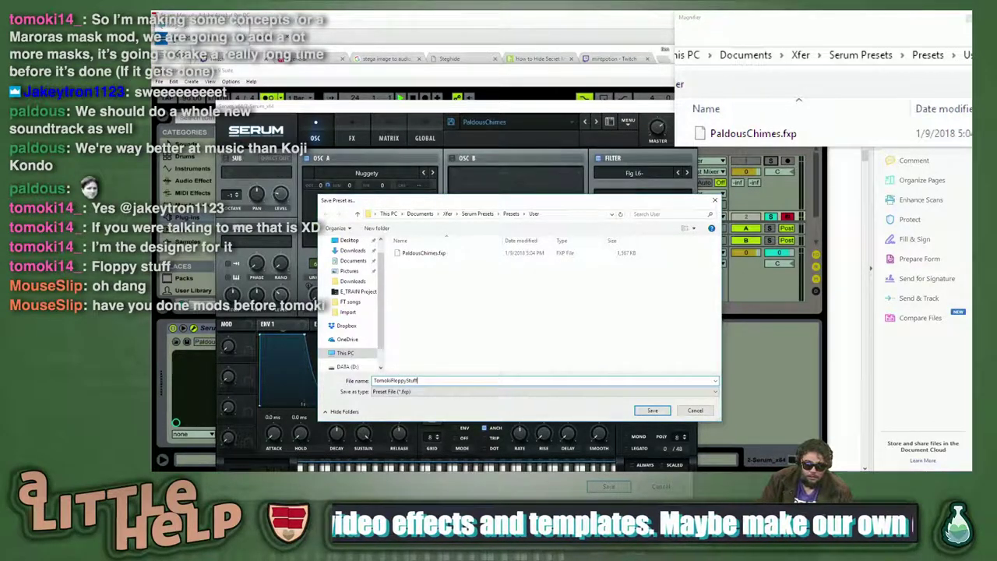
pyautogui.press('Return')
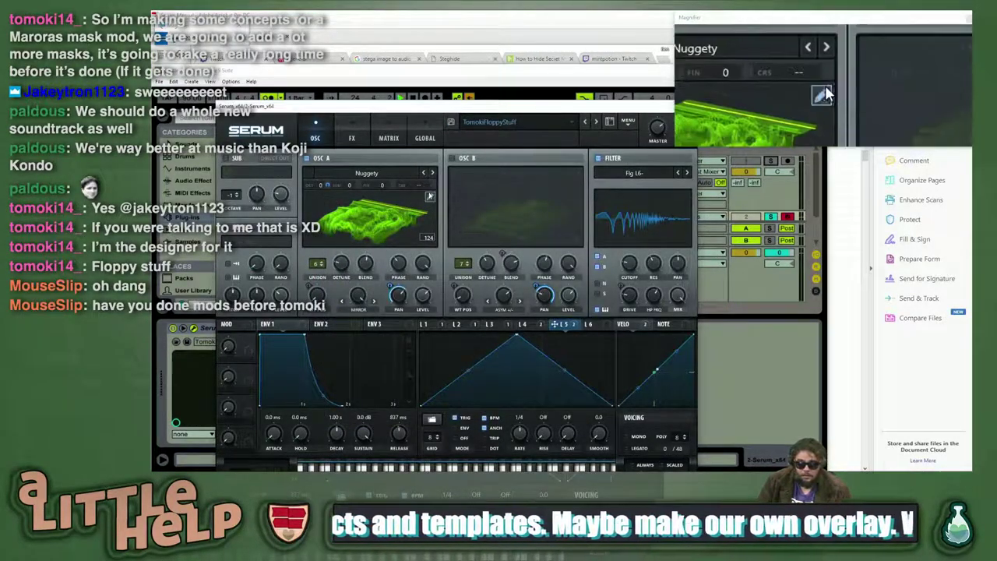
# - Move the Serum window aside and turn oscillator B back on
pyautogui.moveTo(475, 127); pyautogui.dragTo(410, 116)
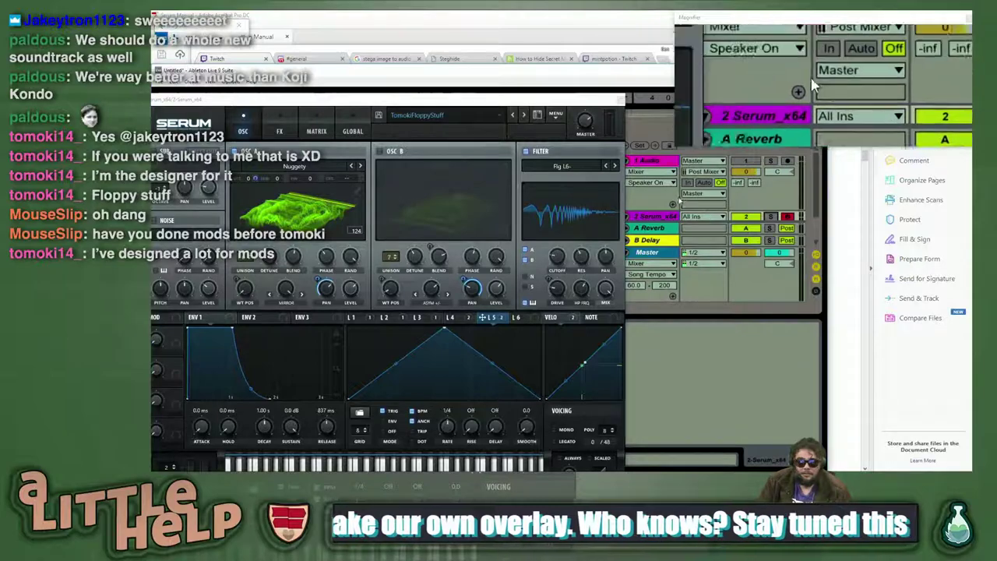
pyautogui.click(381, 151)
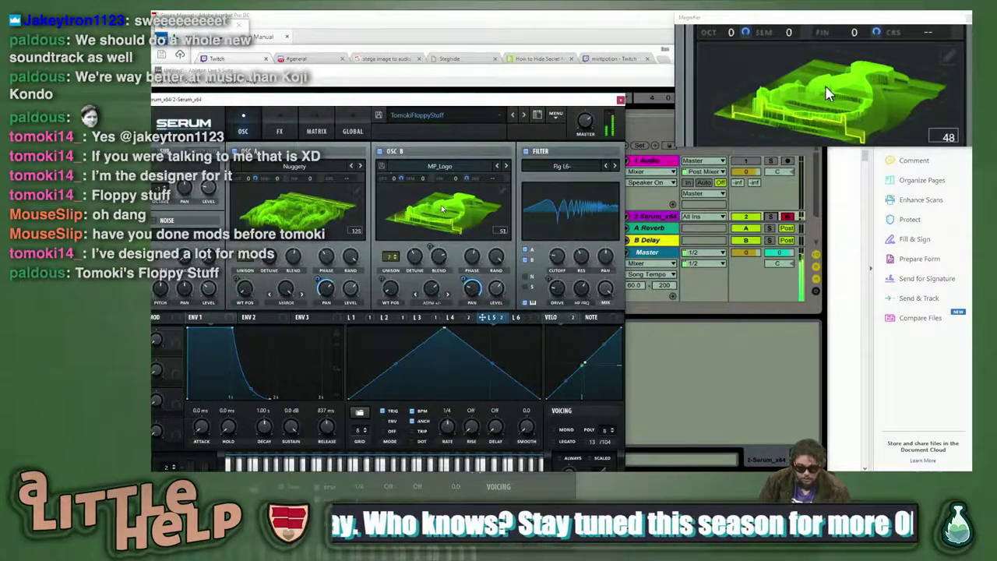